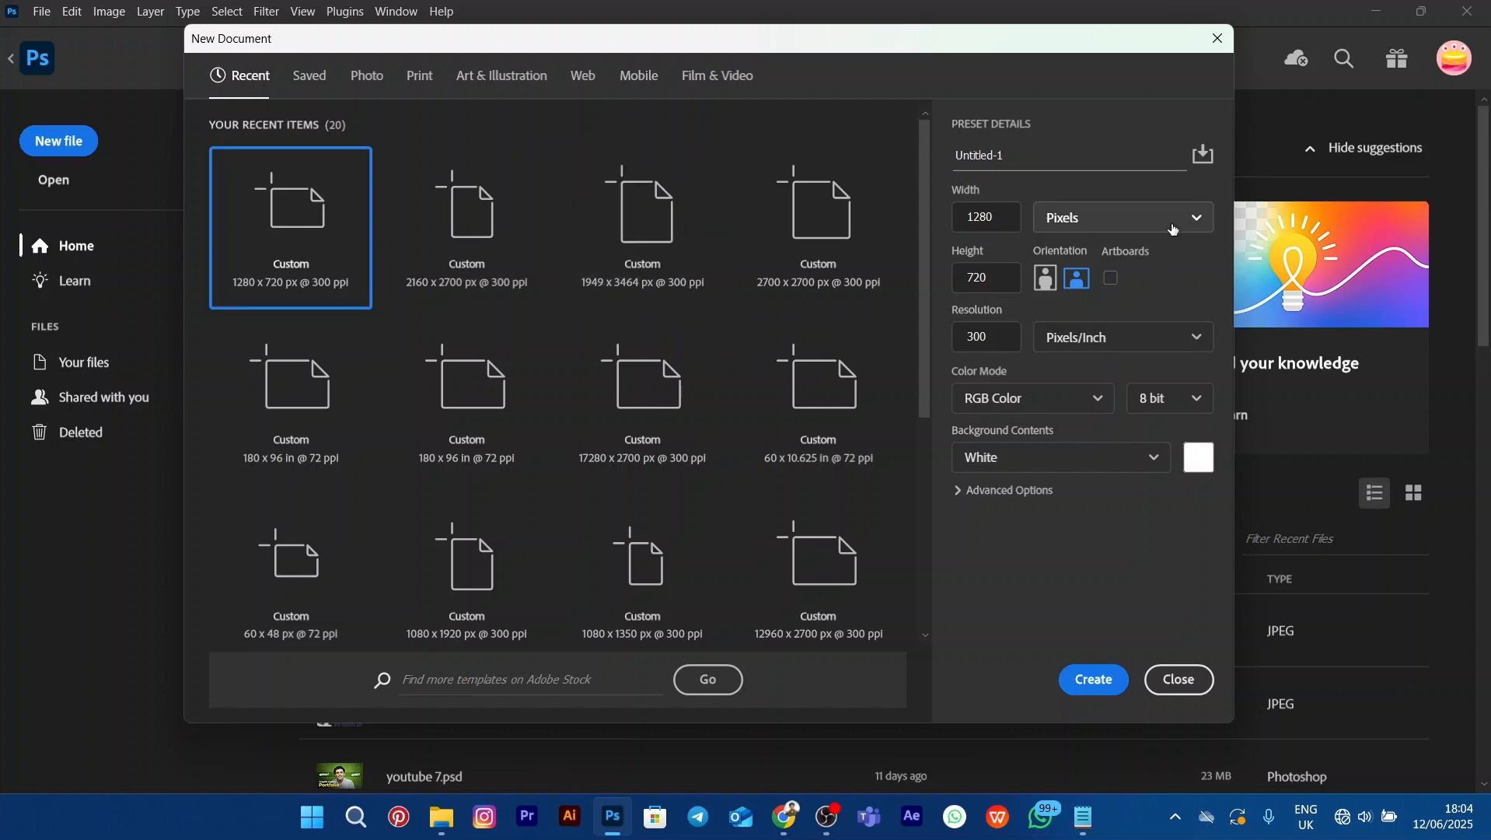
Create a new 1280 x 720 pixel document at 300 pixels/inch in RGB Color with a white background
{"action": "left_click", "coordinate": [1174, 228]}
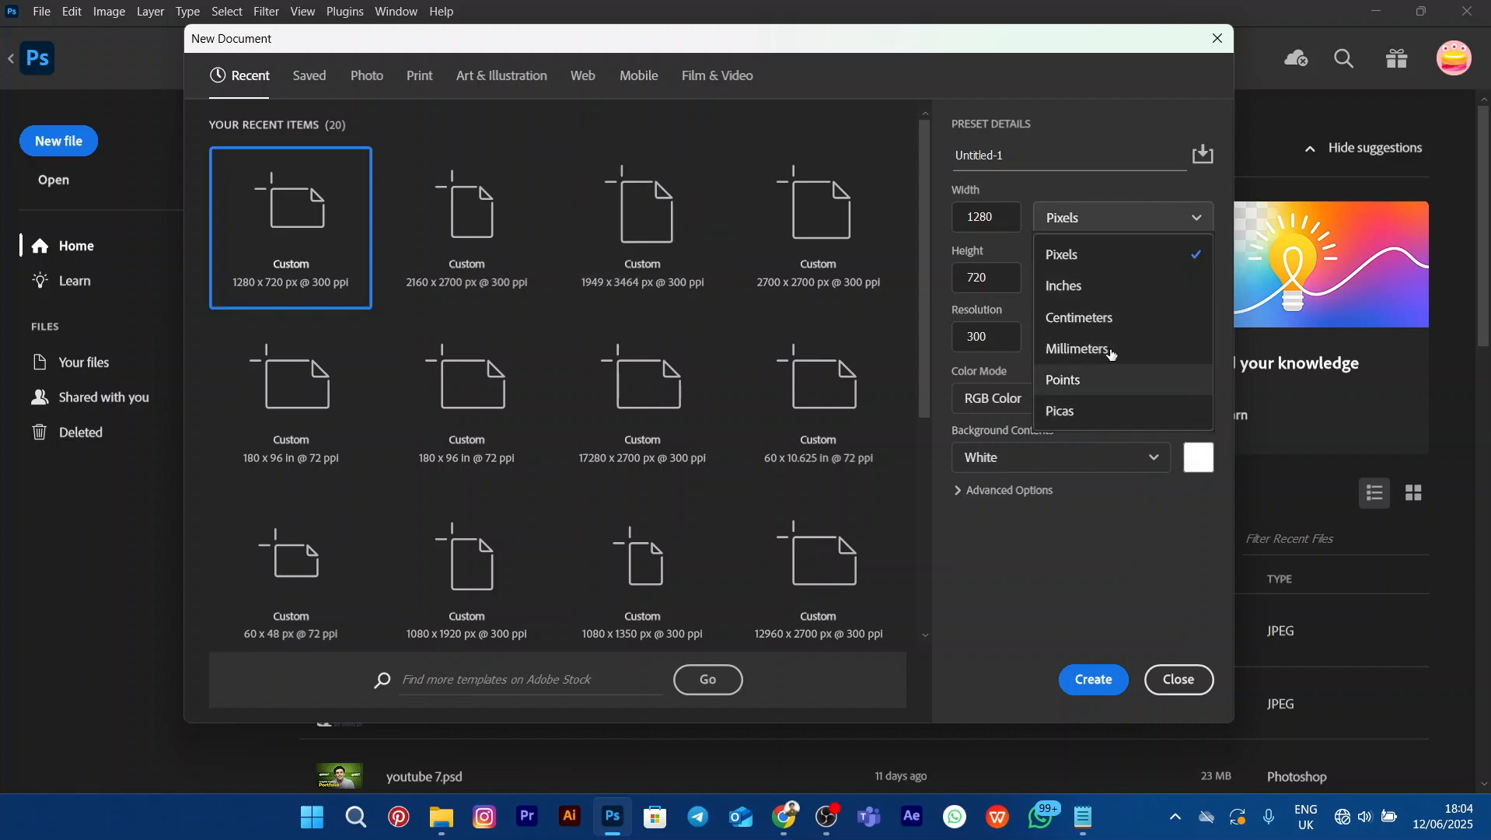
{"action": "left_click", "coordinate": [1117, 94]}
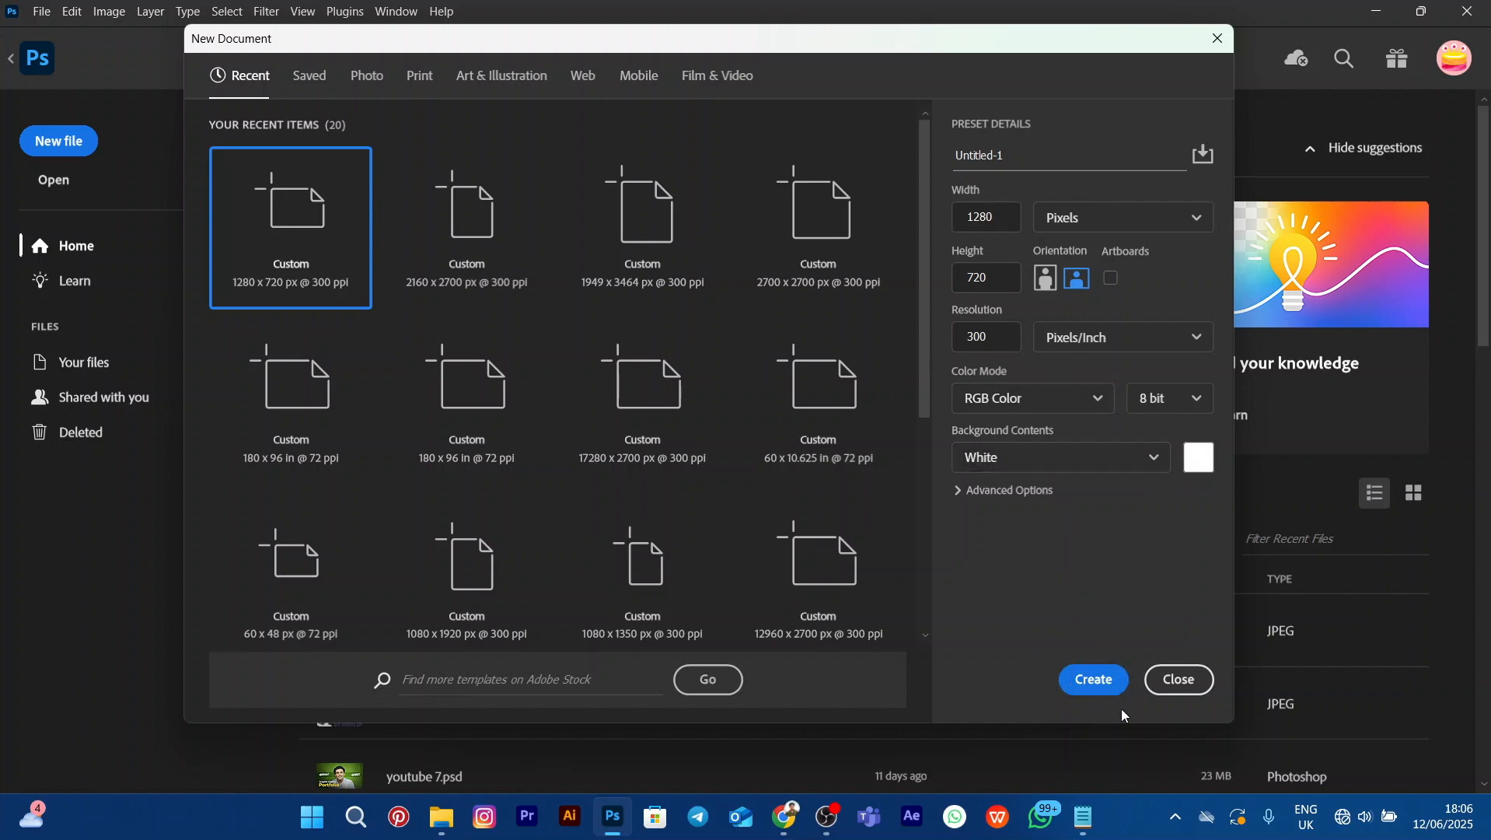
{"action": "left_click", "coordinate": [1082, 683]}
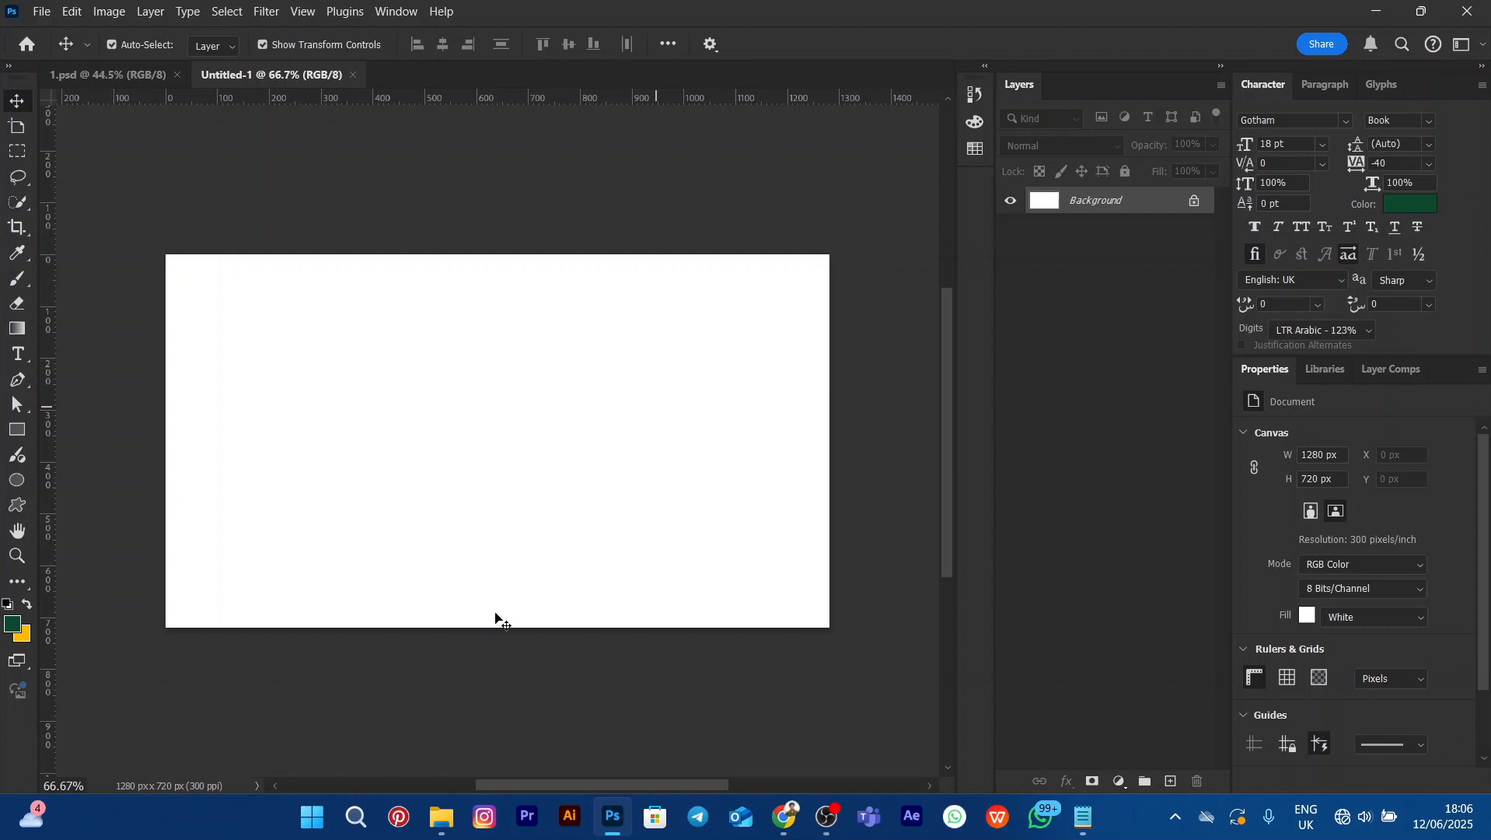
Place the IMG_5790.png portrait from File Explorer's folder 6 onto the Photoshop canvas at its original size
{"action": "left_click", "coordinate": [441, 817]}
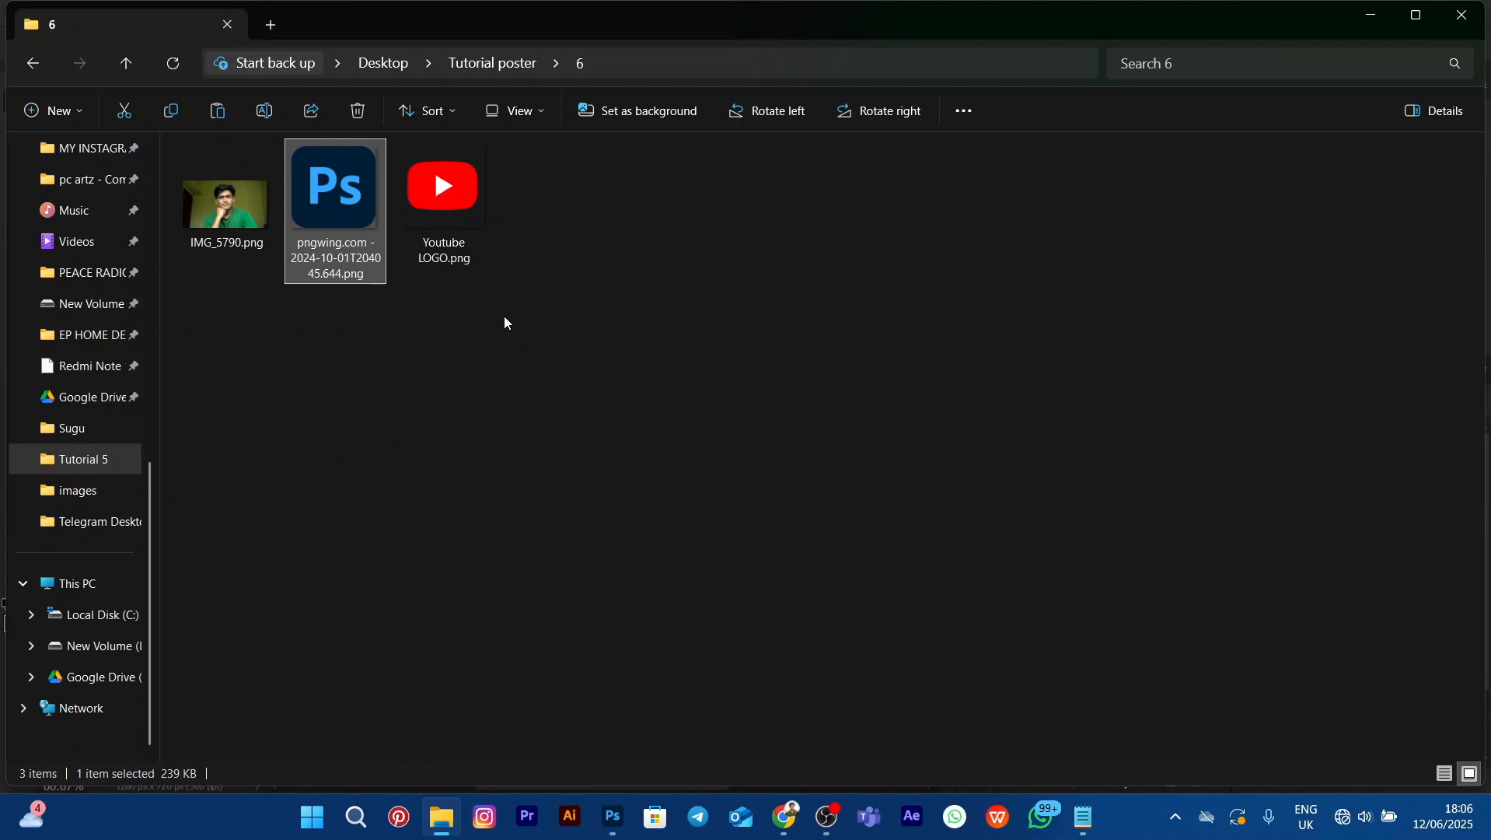
{"action": "left_click", "coordinate": [229, 209]}
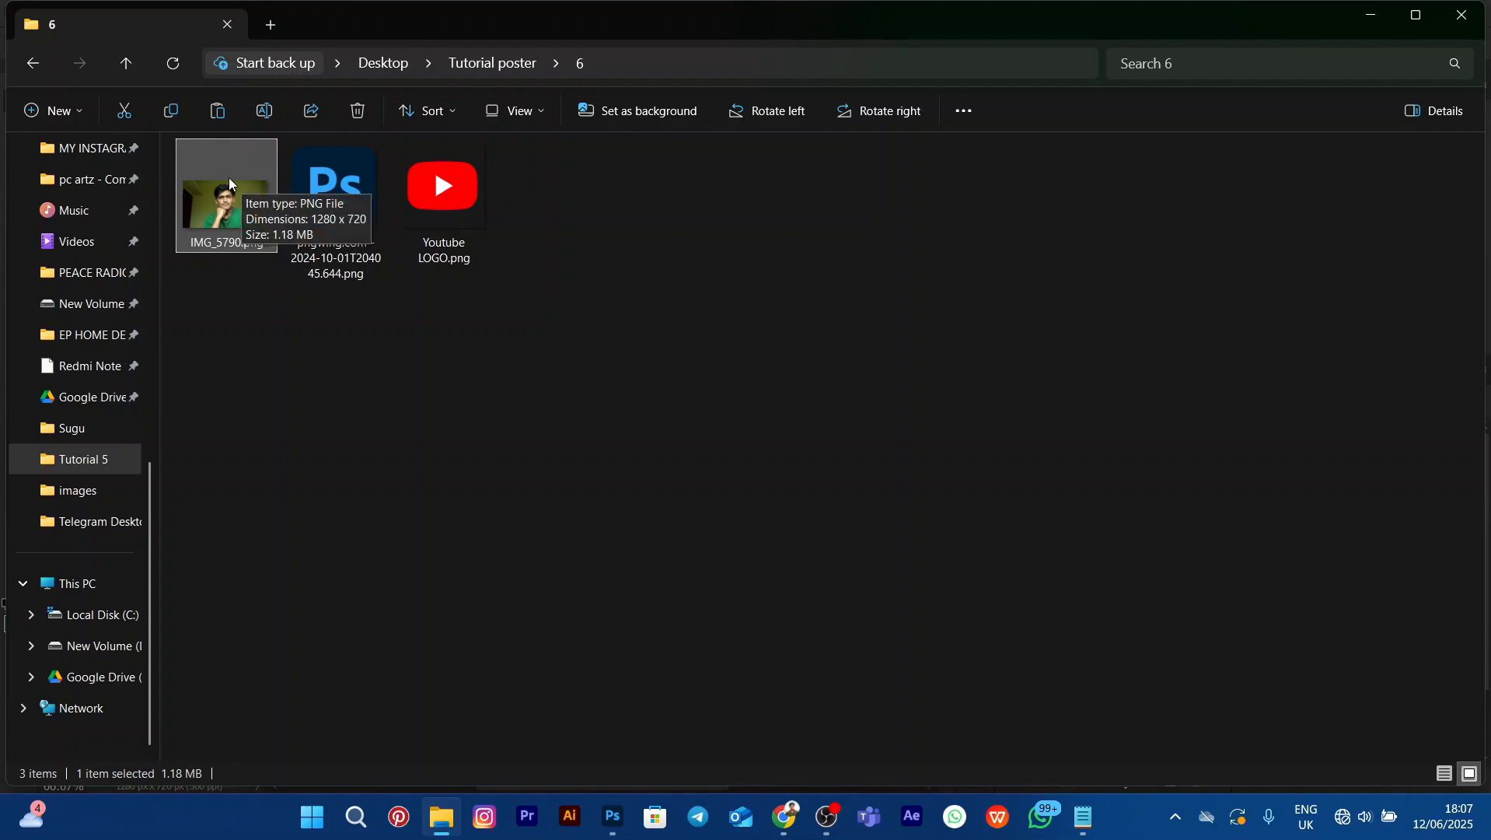
{"action": "left_click_drag", "start_coordinate": [246, 198], "coordinate": [457, 363]}
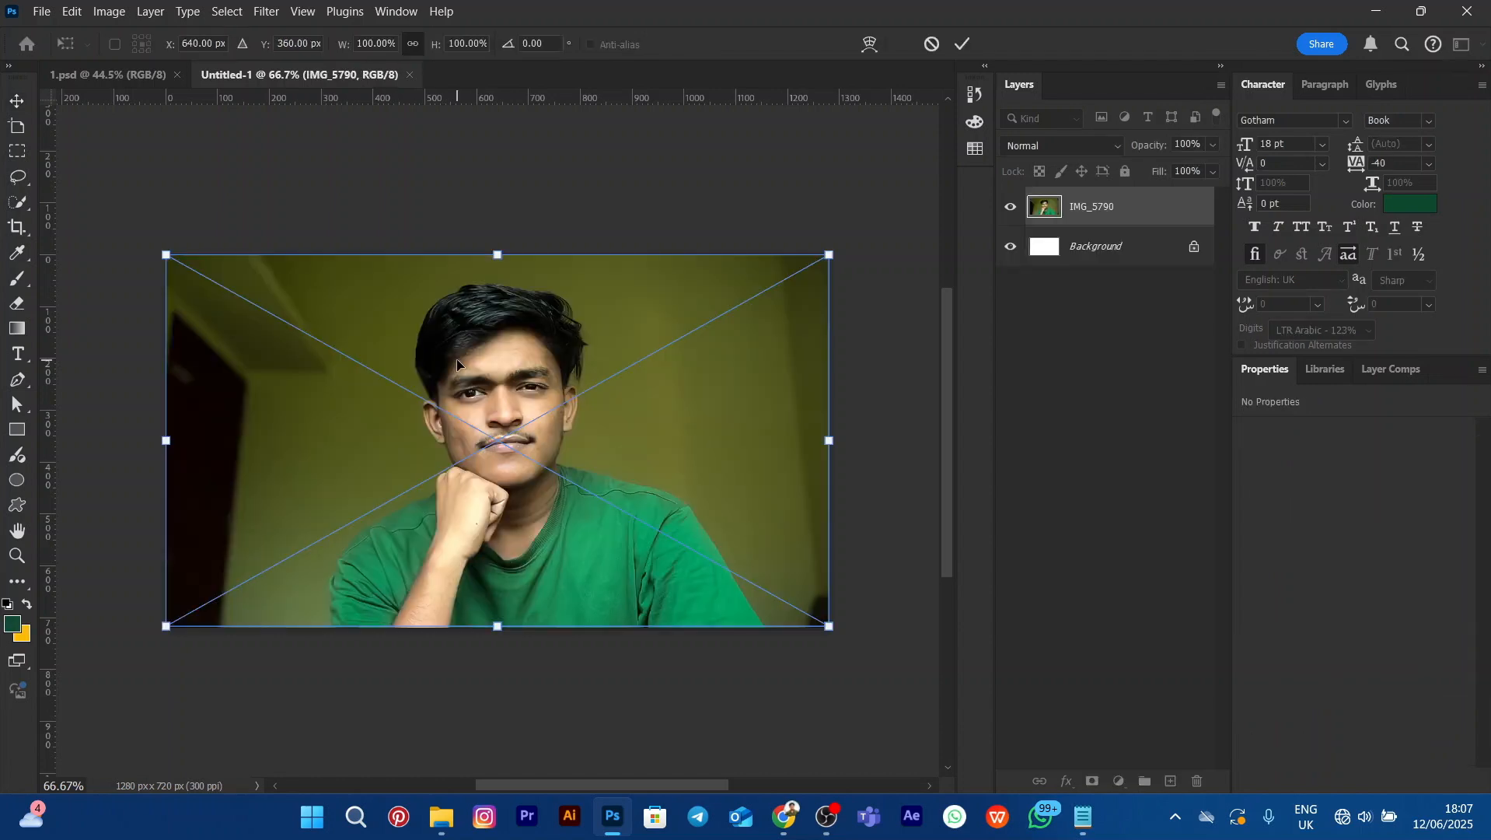
{"action": "left_click", "coordinate": [963, 46]}
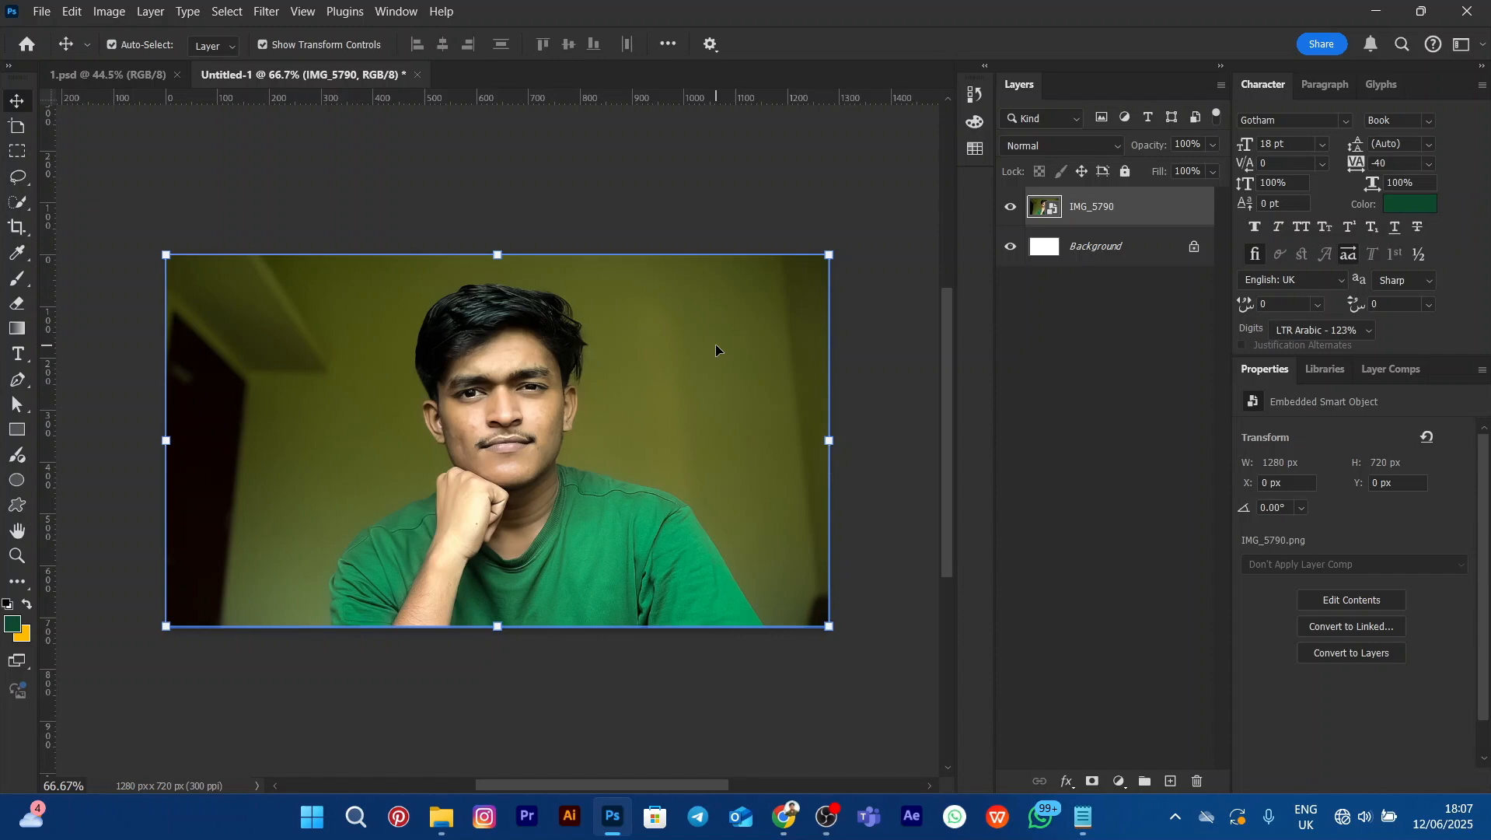
{"action": "left_click", "coordinate": [799, 183]}
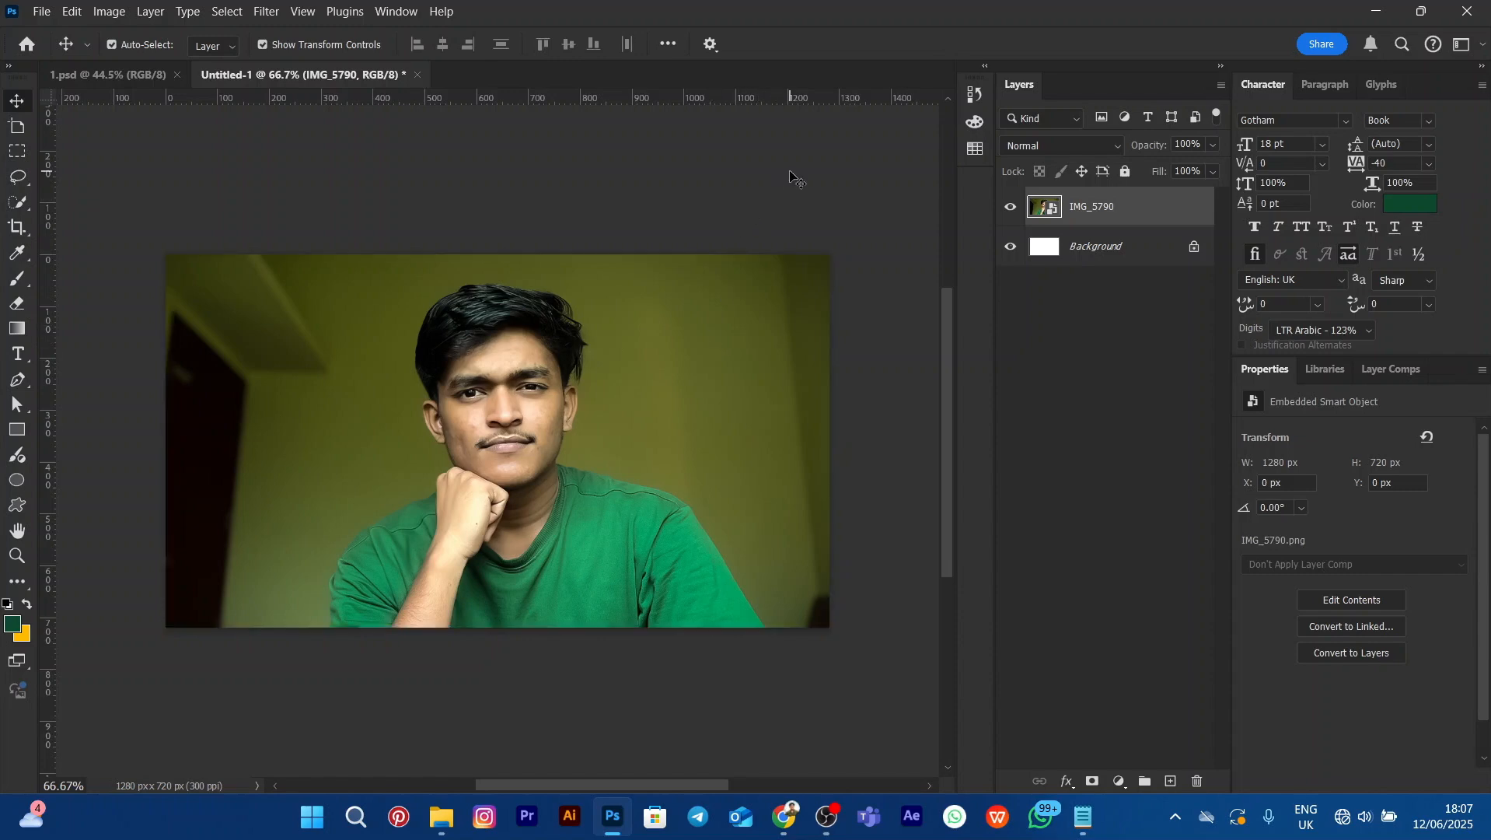
{"action": "left_click", "coordinate": [667, 206]}
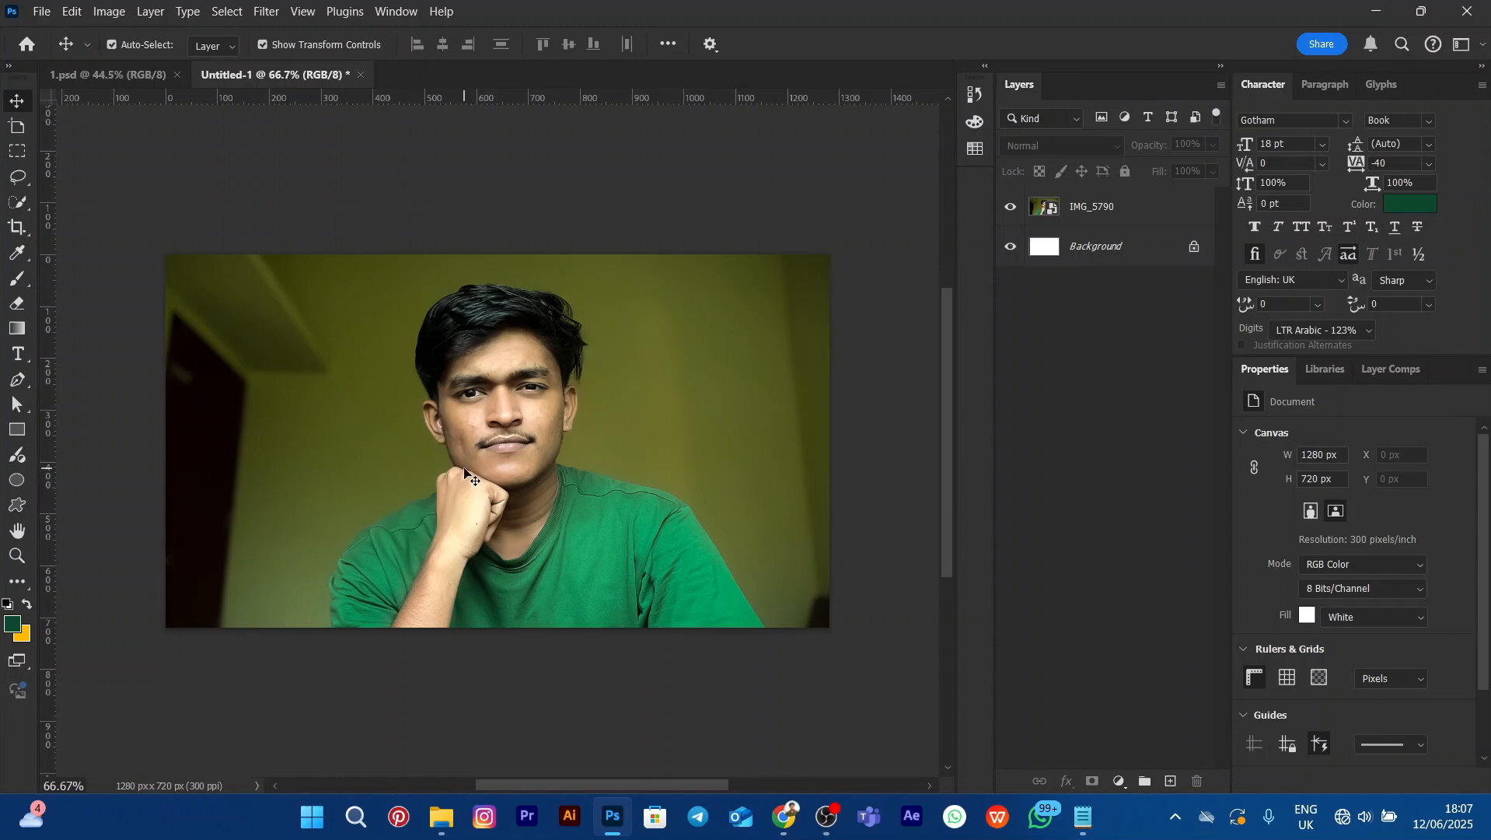
{"action": "left_click", "coordinate": [465, 472]}
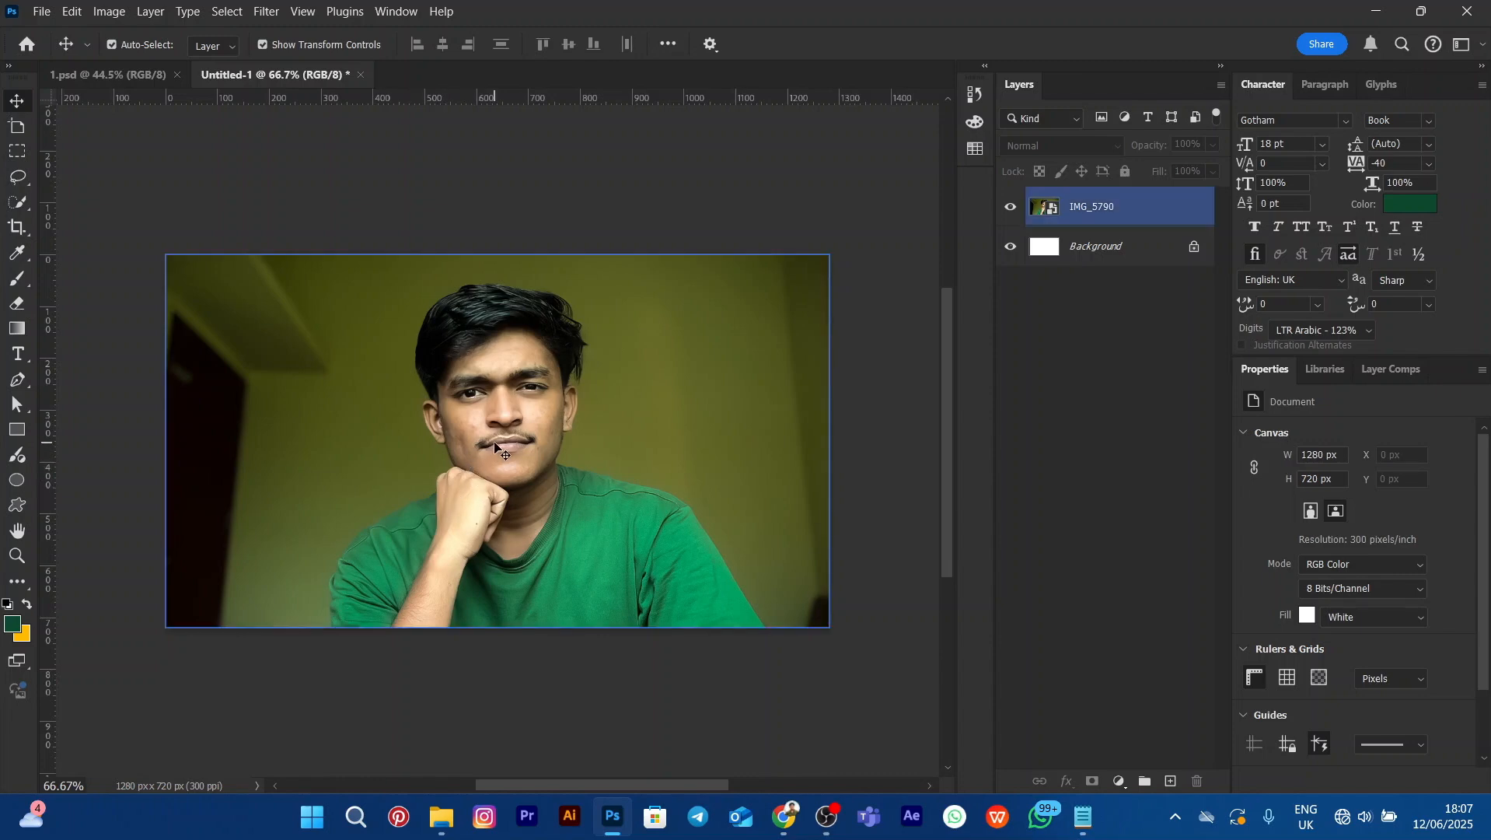
{"action": "left_click", "coordinate": [811, 189]}
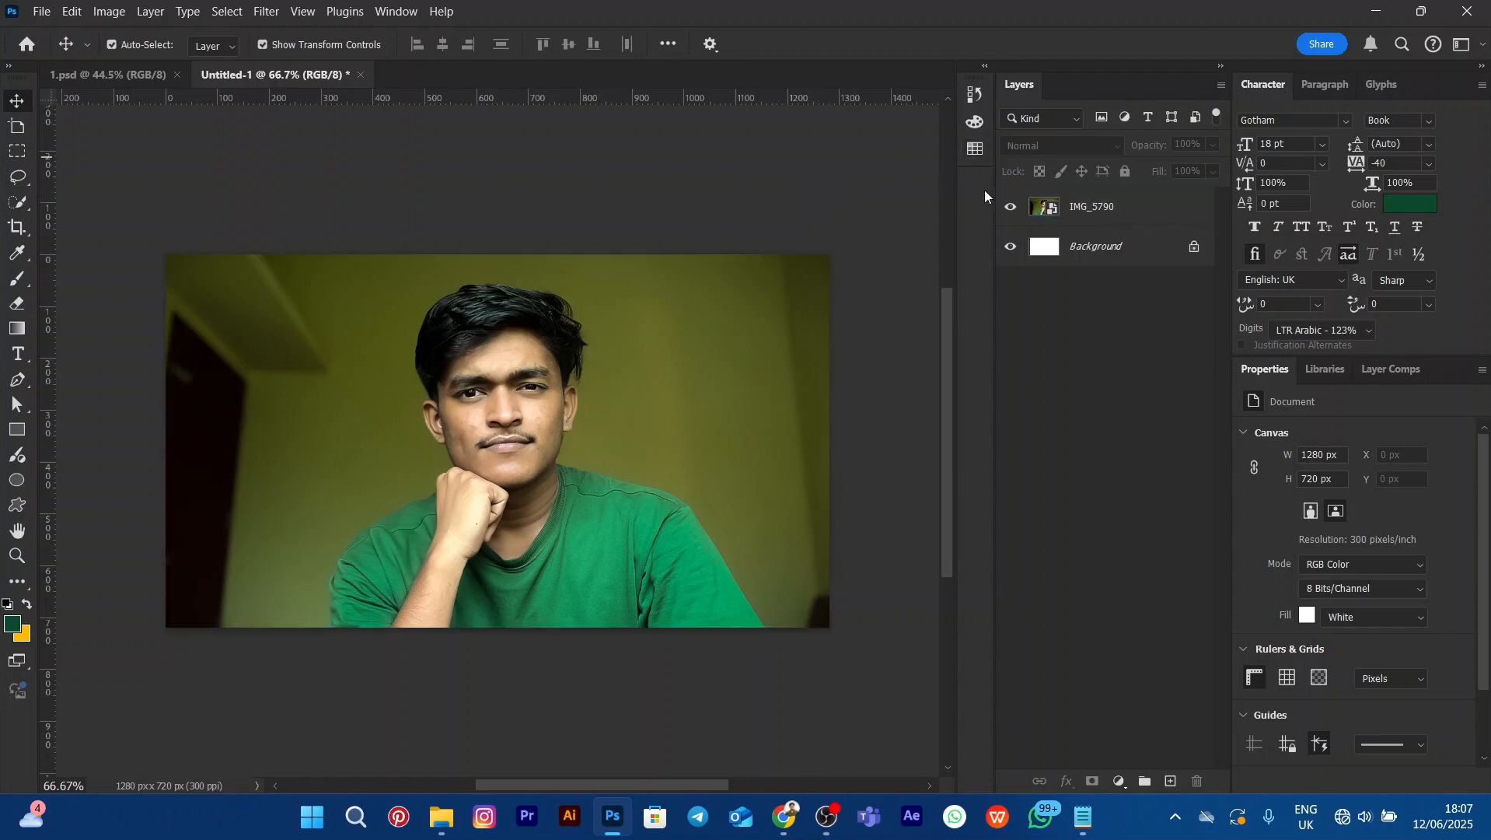
Select the subject of the IMG_5790 layer automatically and hide its background with a layer mask
{"action": "left_click", "coordinate": [1111, 215]}
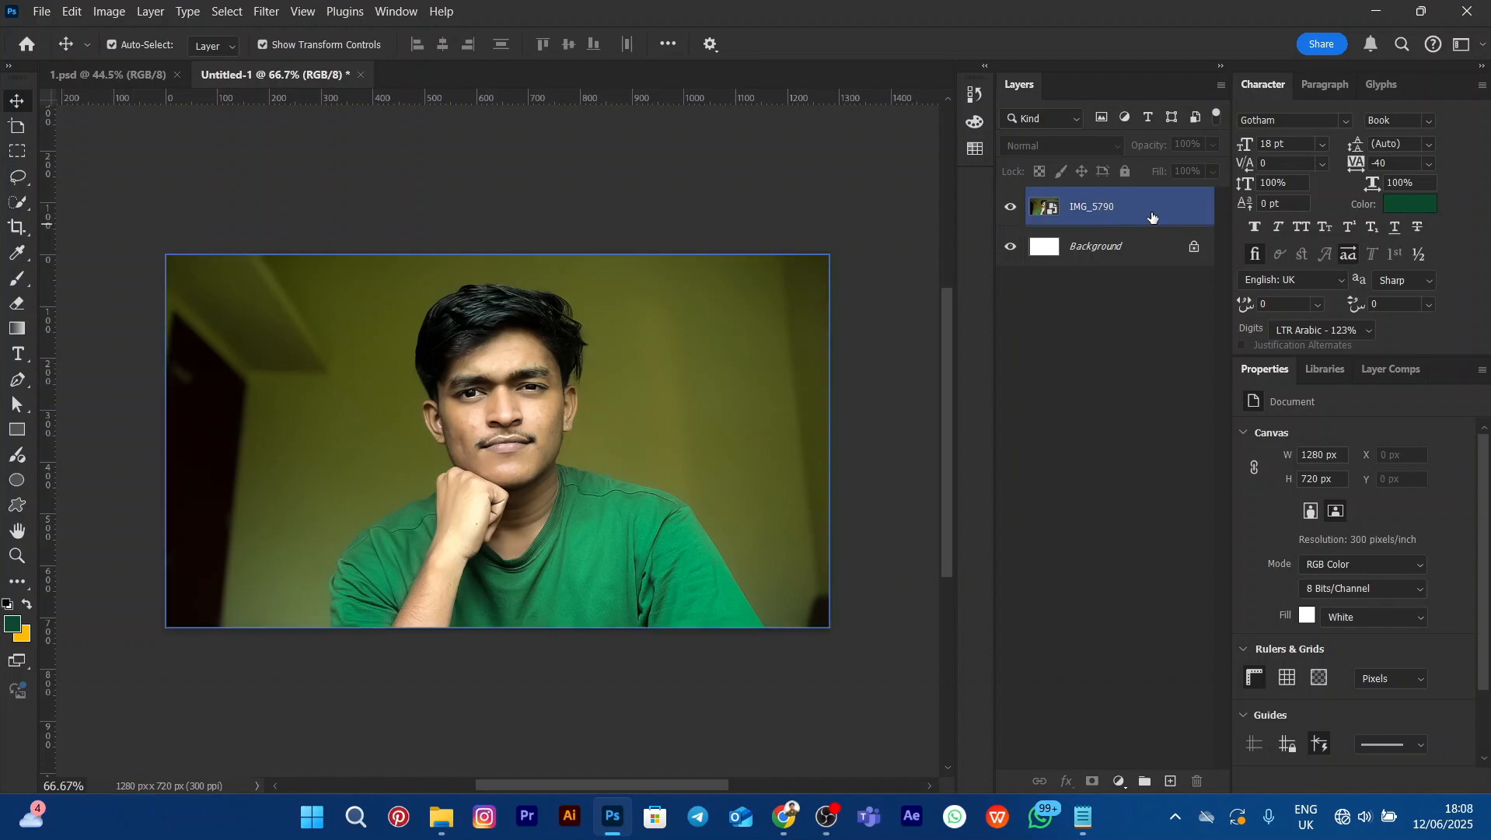
{"action": "left_click", "coordinate": [1153, 217]}
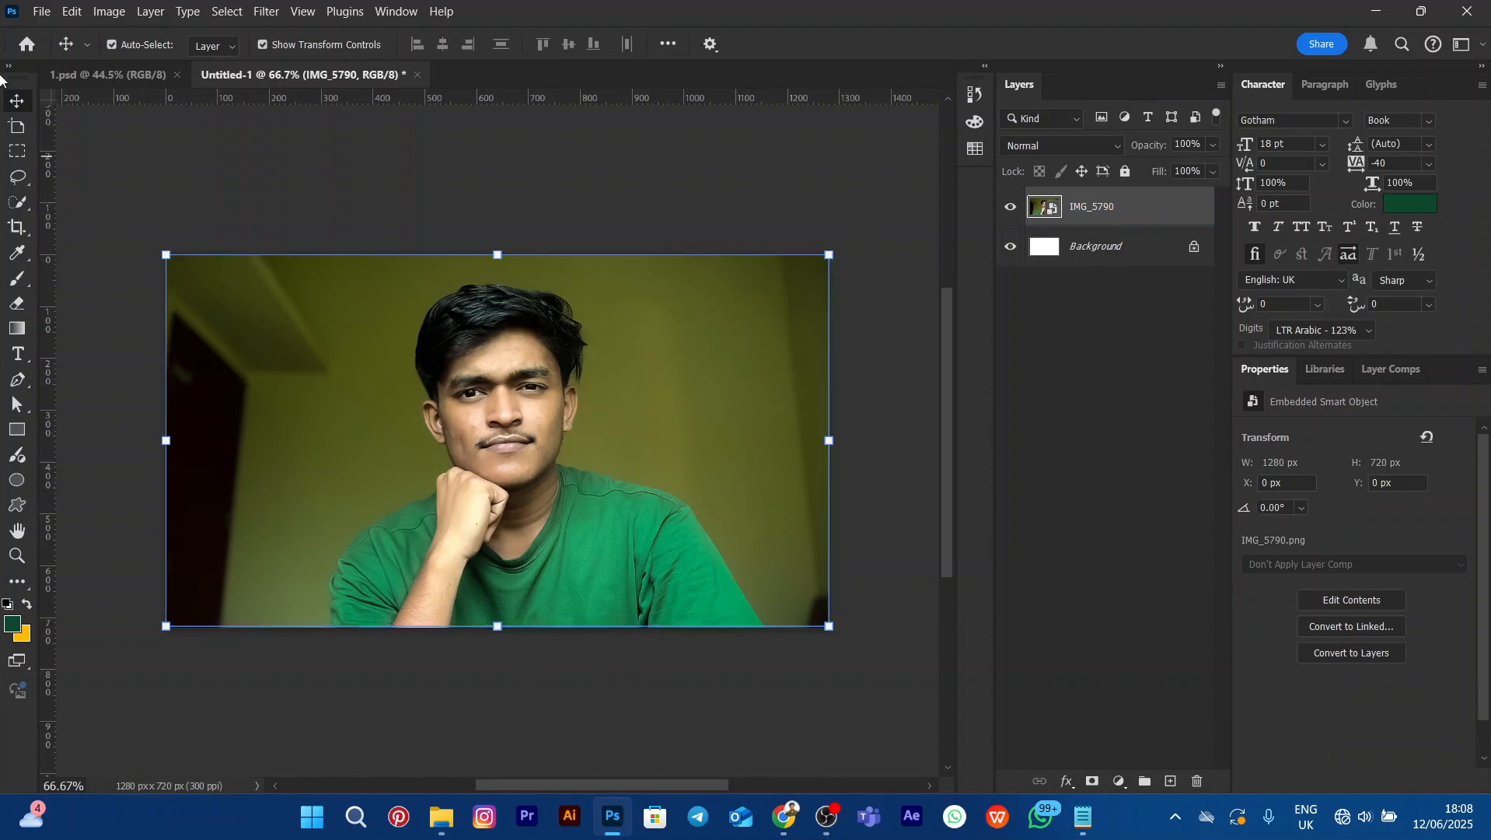
{"action": "left_click", "coordinate": [231, 14]}
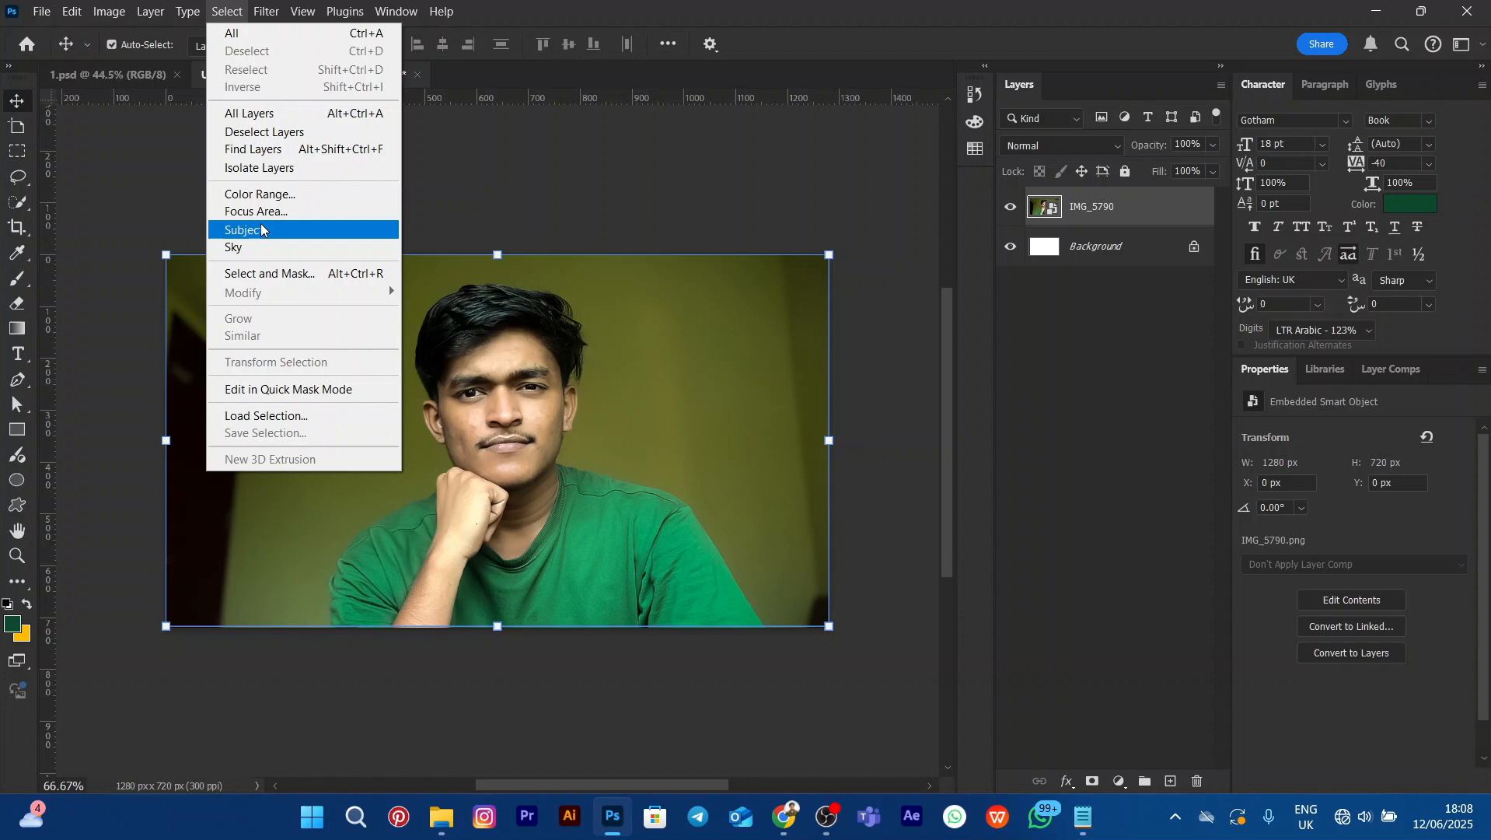
{"action": "left_click", "coordinate": [261, 230]}
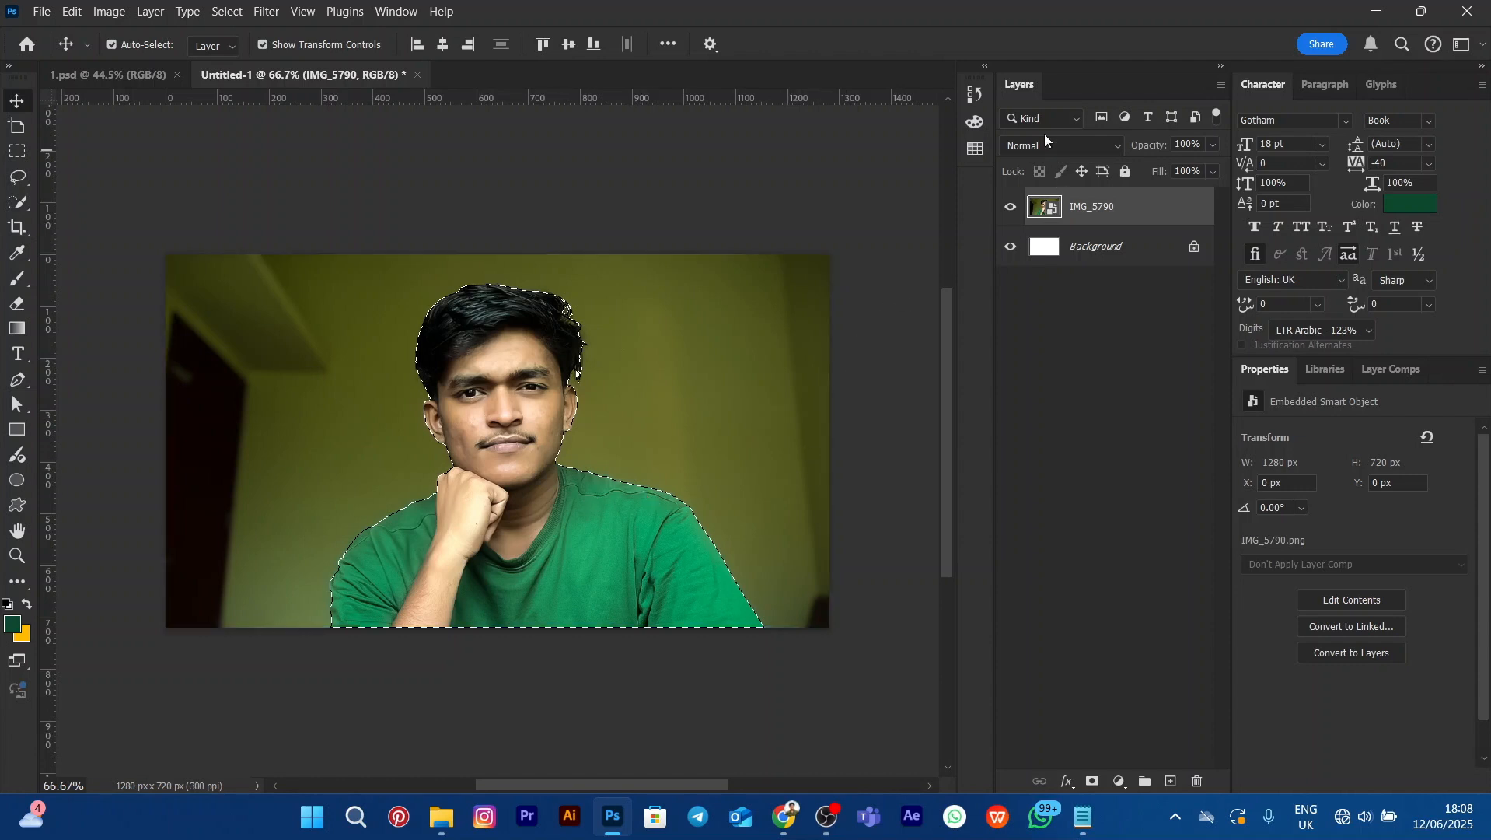
{"action": "left_click", "coordinate": [1094, 784]}
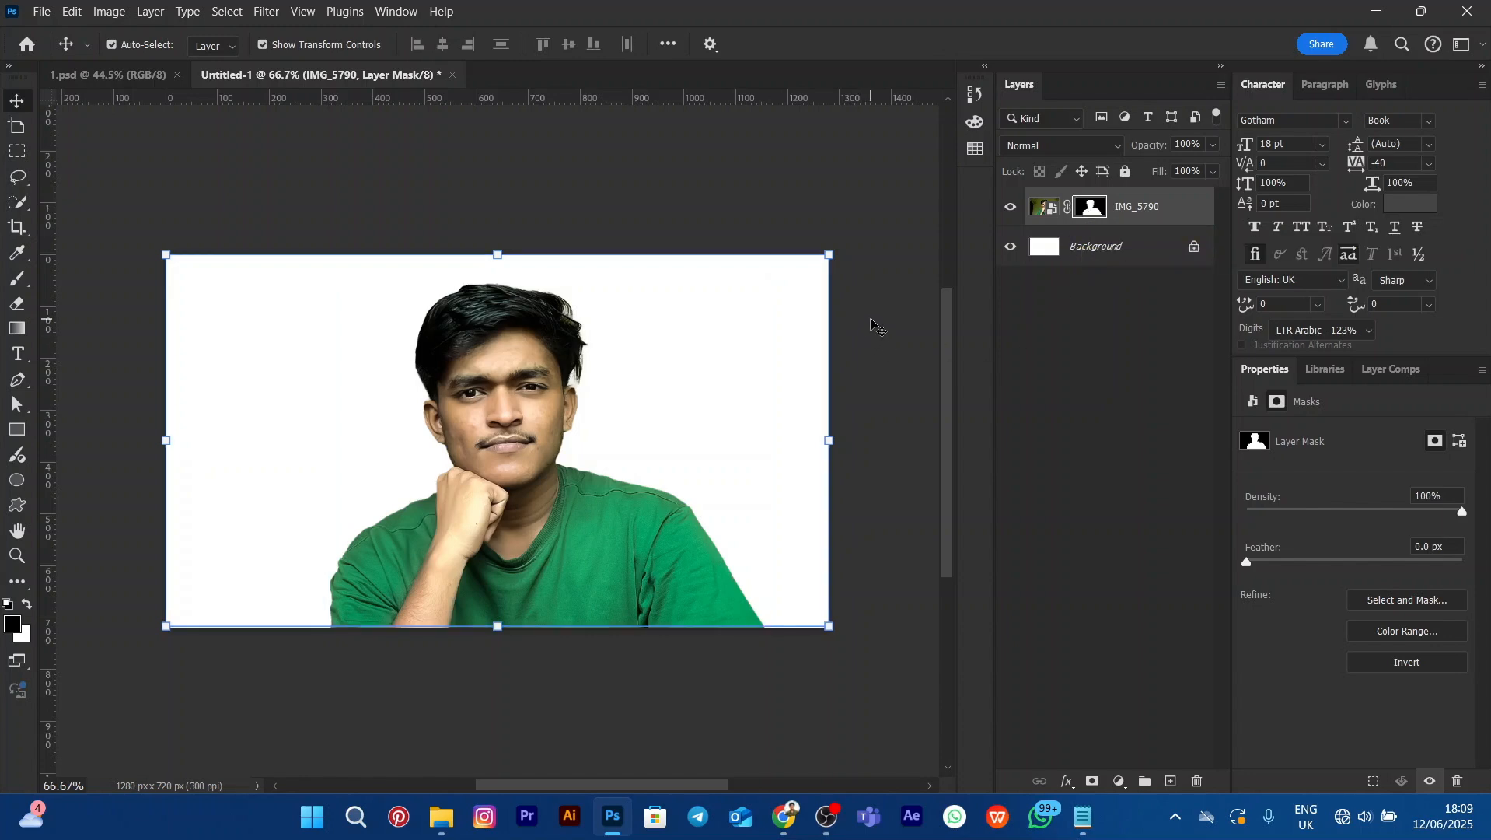
{"action": "key", "text": "ctrl+z"}
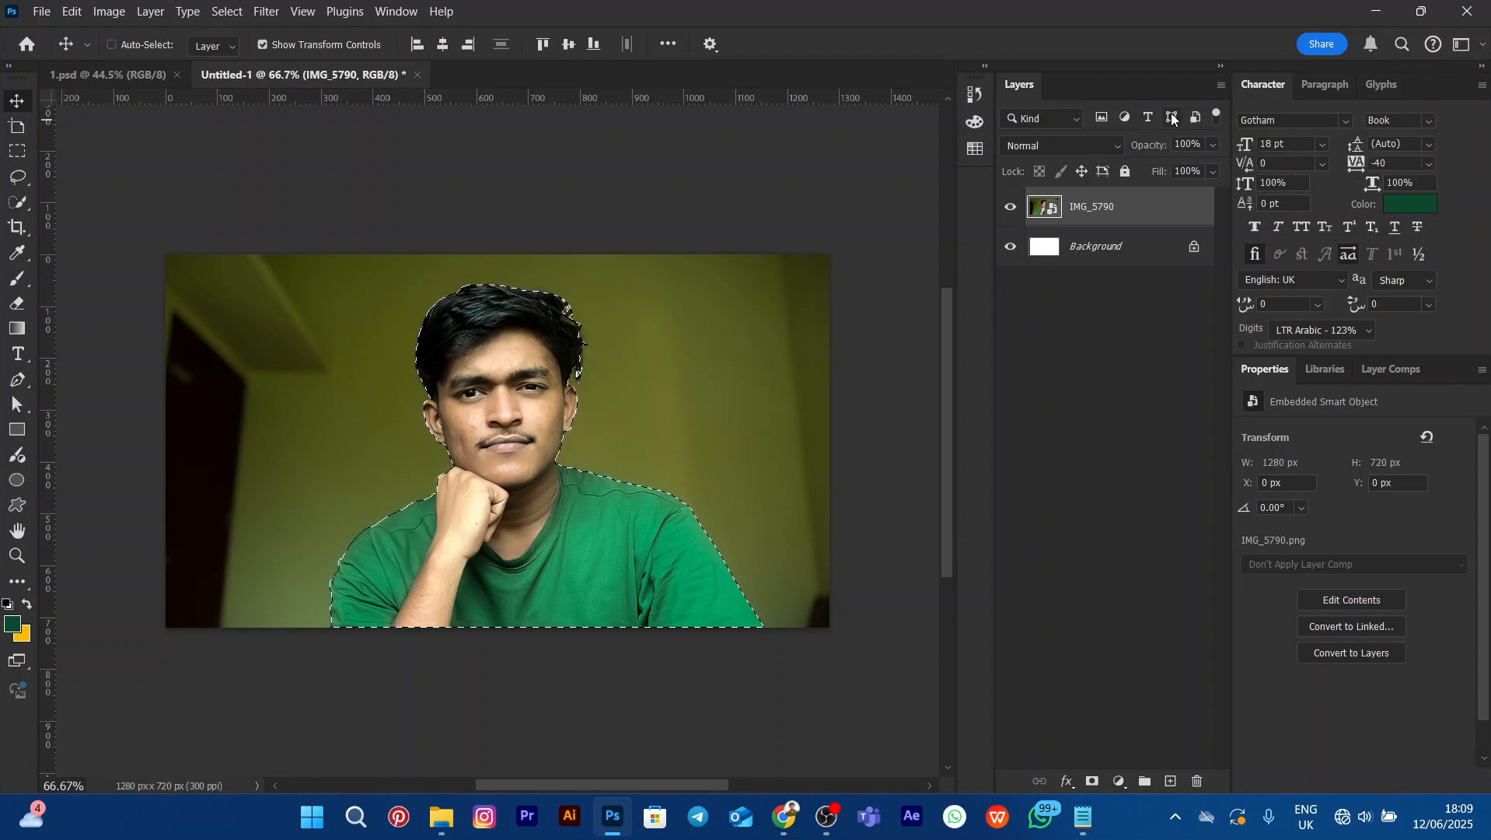
{"action": "key", "text": "ctrl+m"}
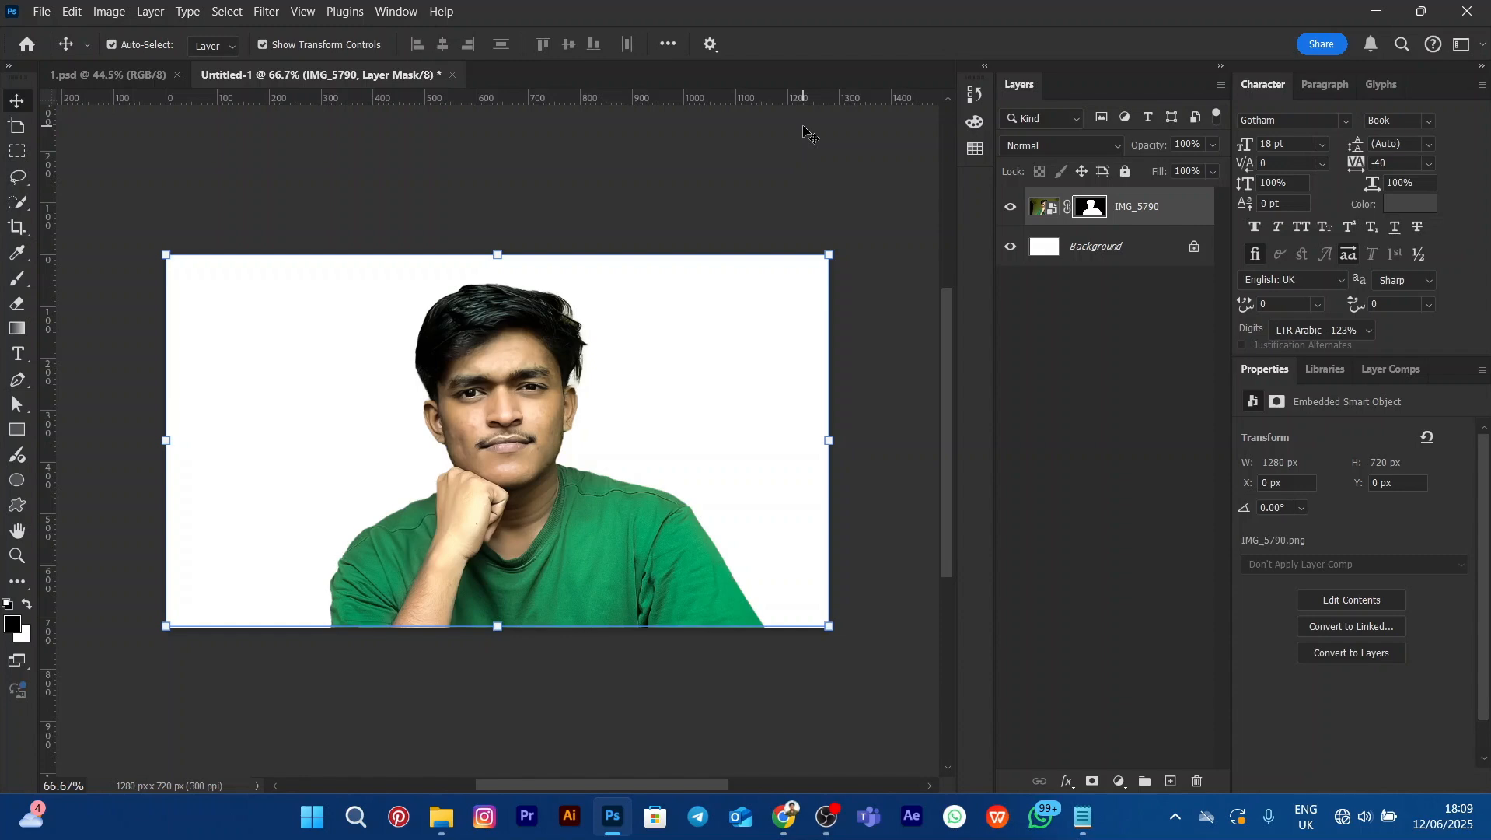
Check the cut-out portrait by toggling the visibility of the IMG_5790 layer off and on
{"action": "left_click", "coordinate": [517, 158]}
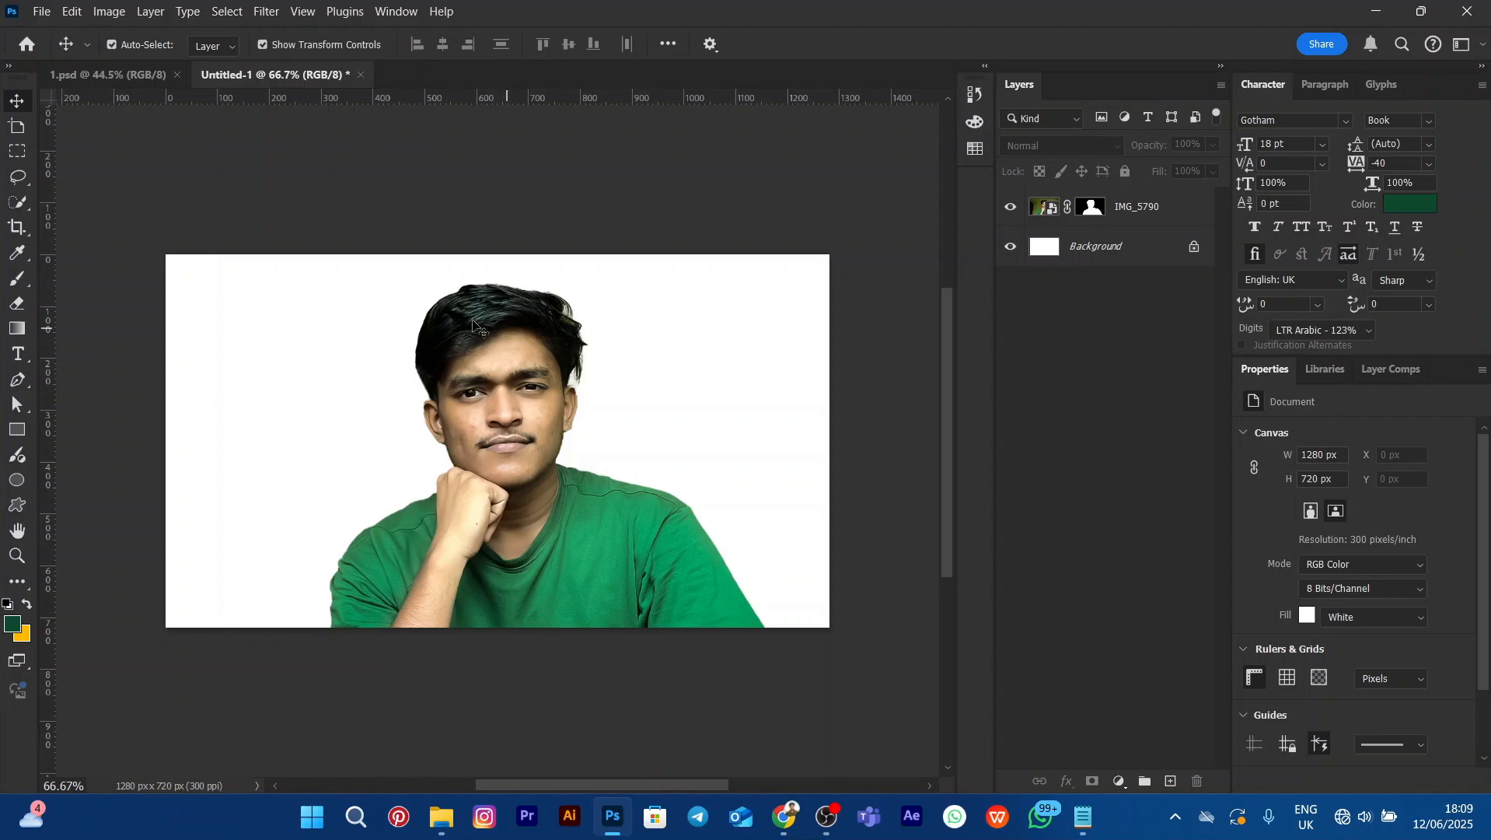
{"action": "left_click", "coordinate": [506, 378]}
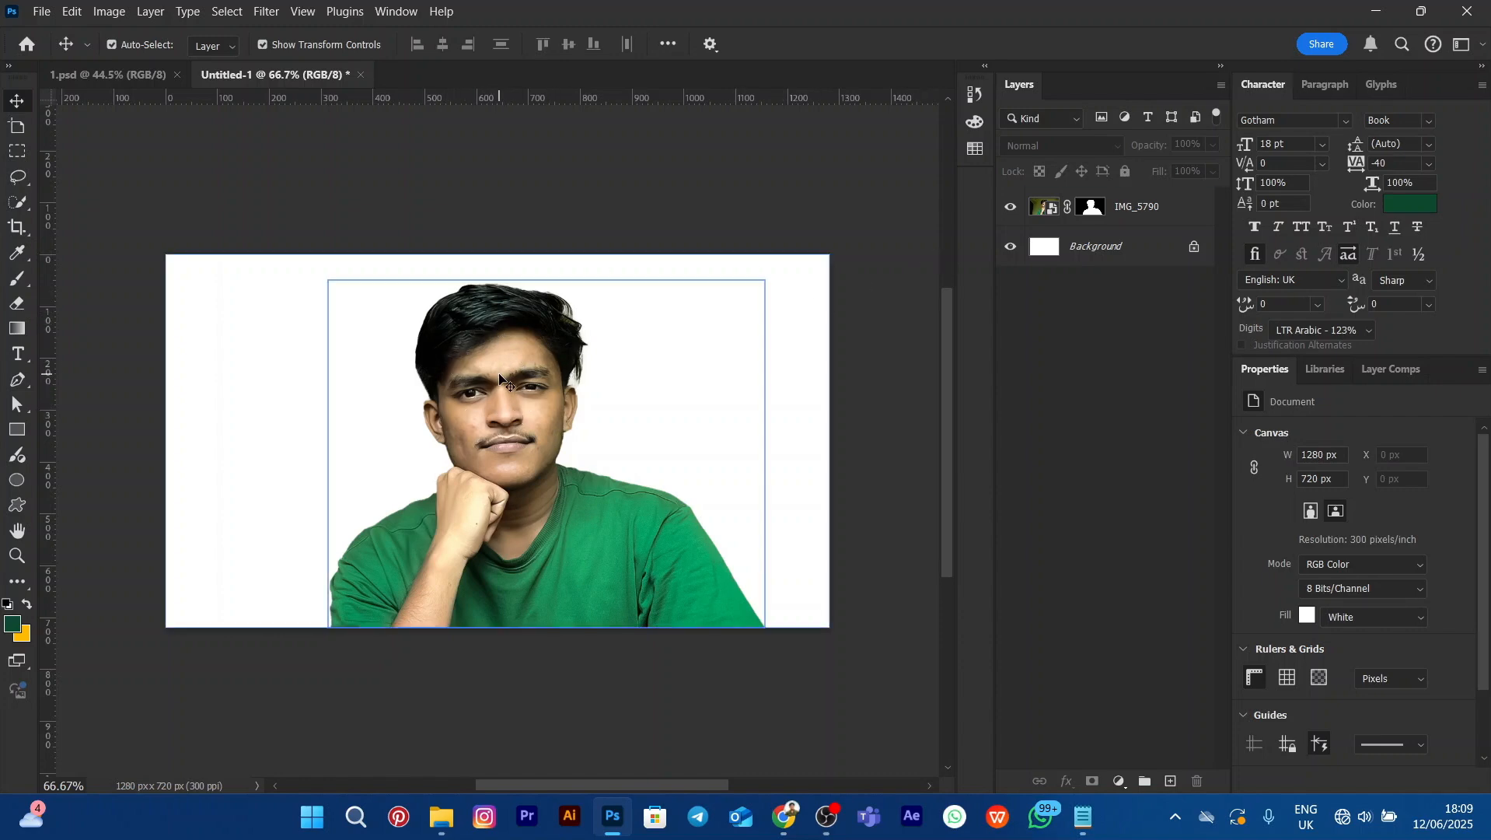
{"action": "left_click", "coordinate": [504, 346]}
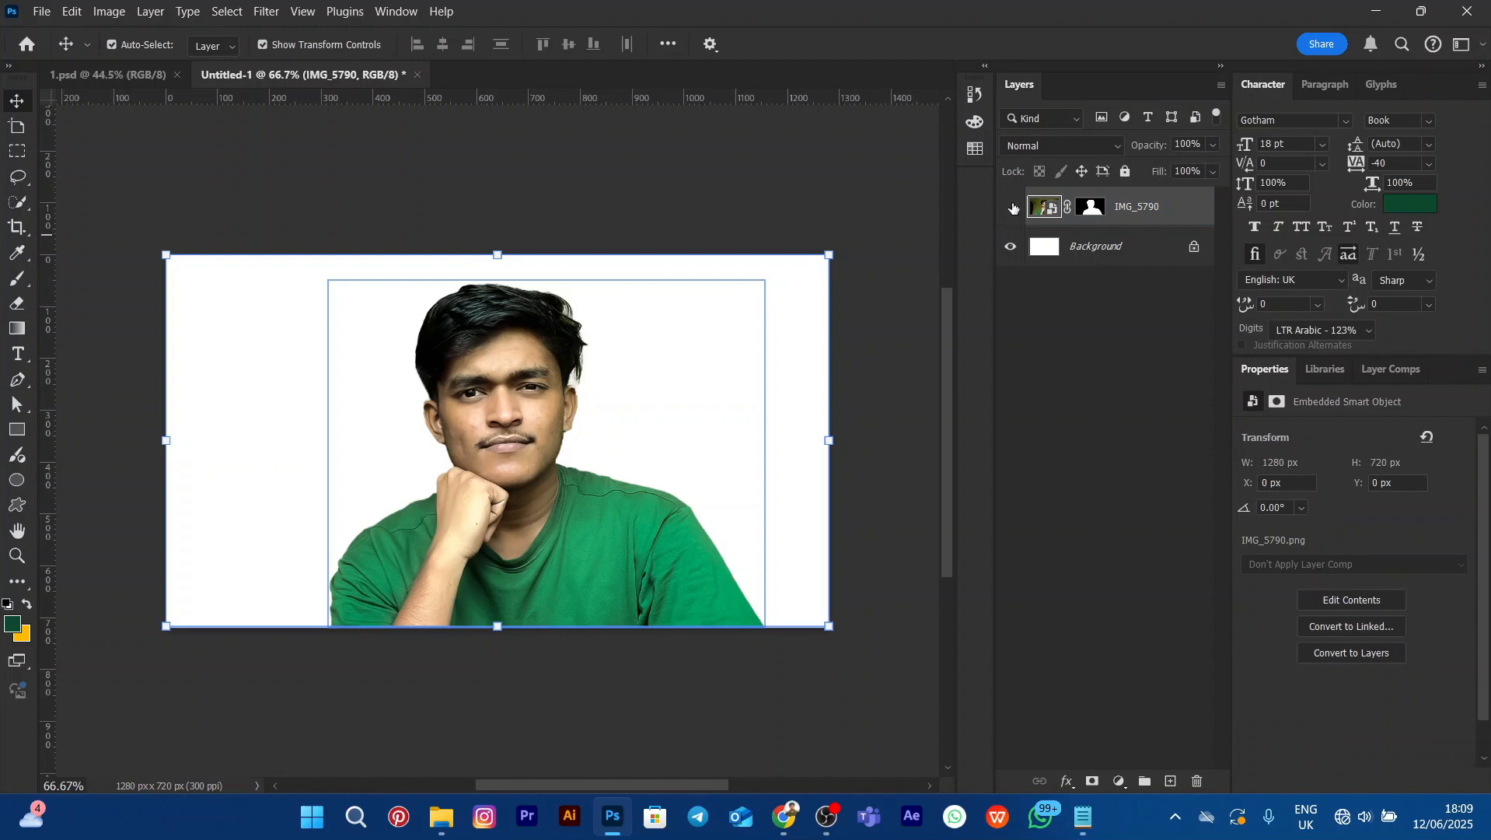
{"action": "left_click", "coordinate": [1011, 207]}
{"action": "left_click", "coordinate": [1010, 207]}
{"action": "left_click", "coordinate": [1011, 207]}
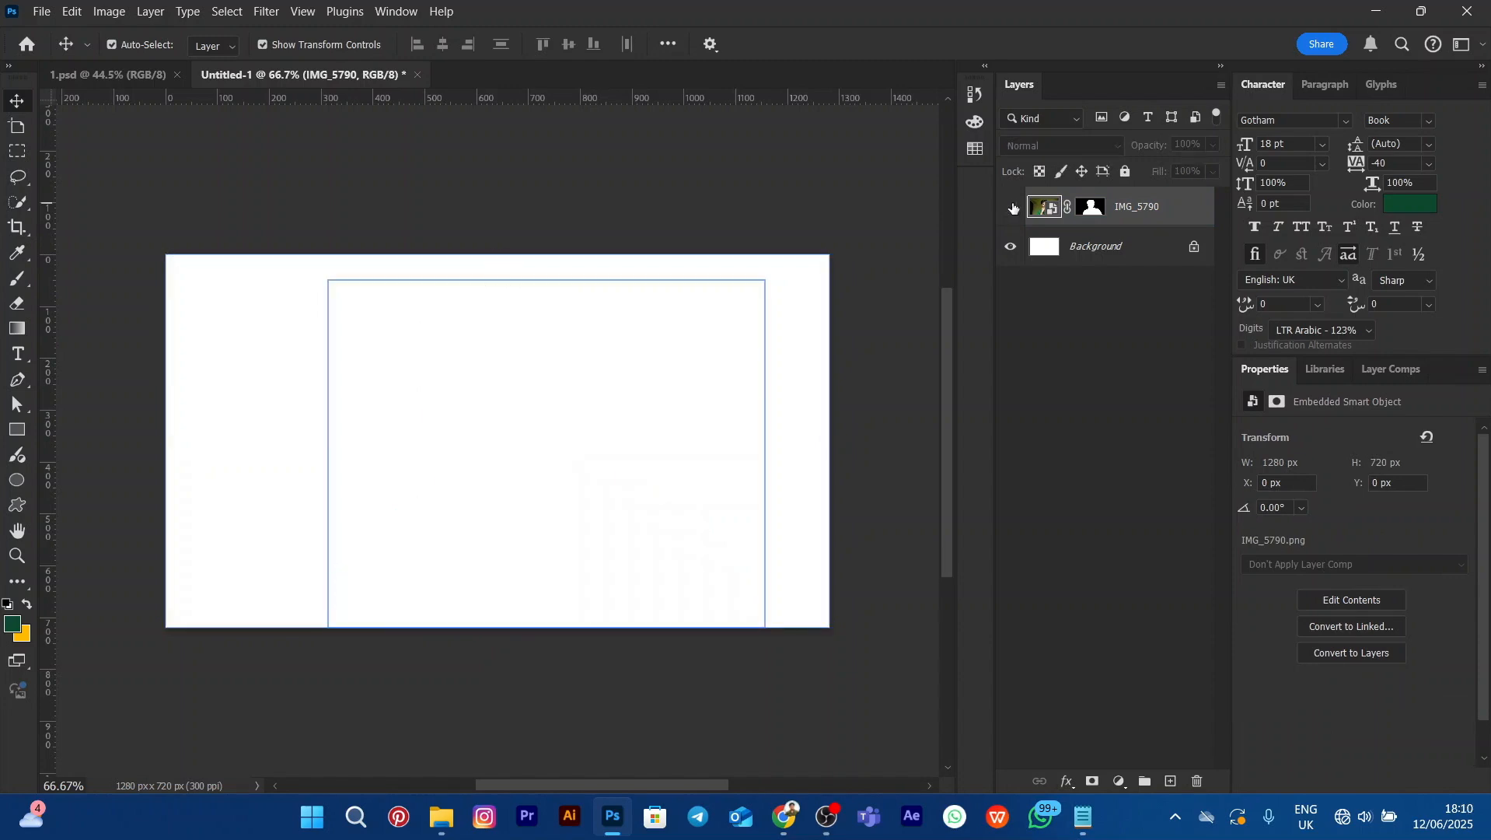
{"action": "left_click", "coordinate": [1010, 207]}
{"action": "left_click", "coordinate": [649, 189]}
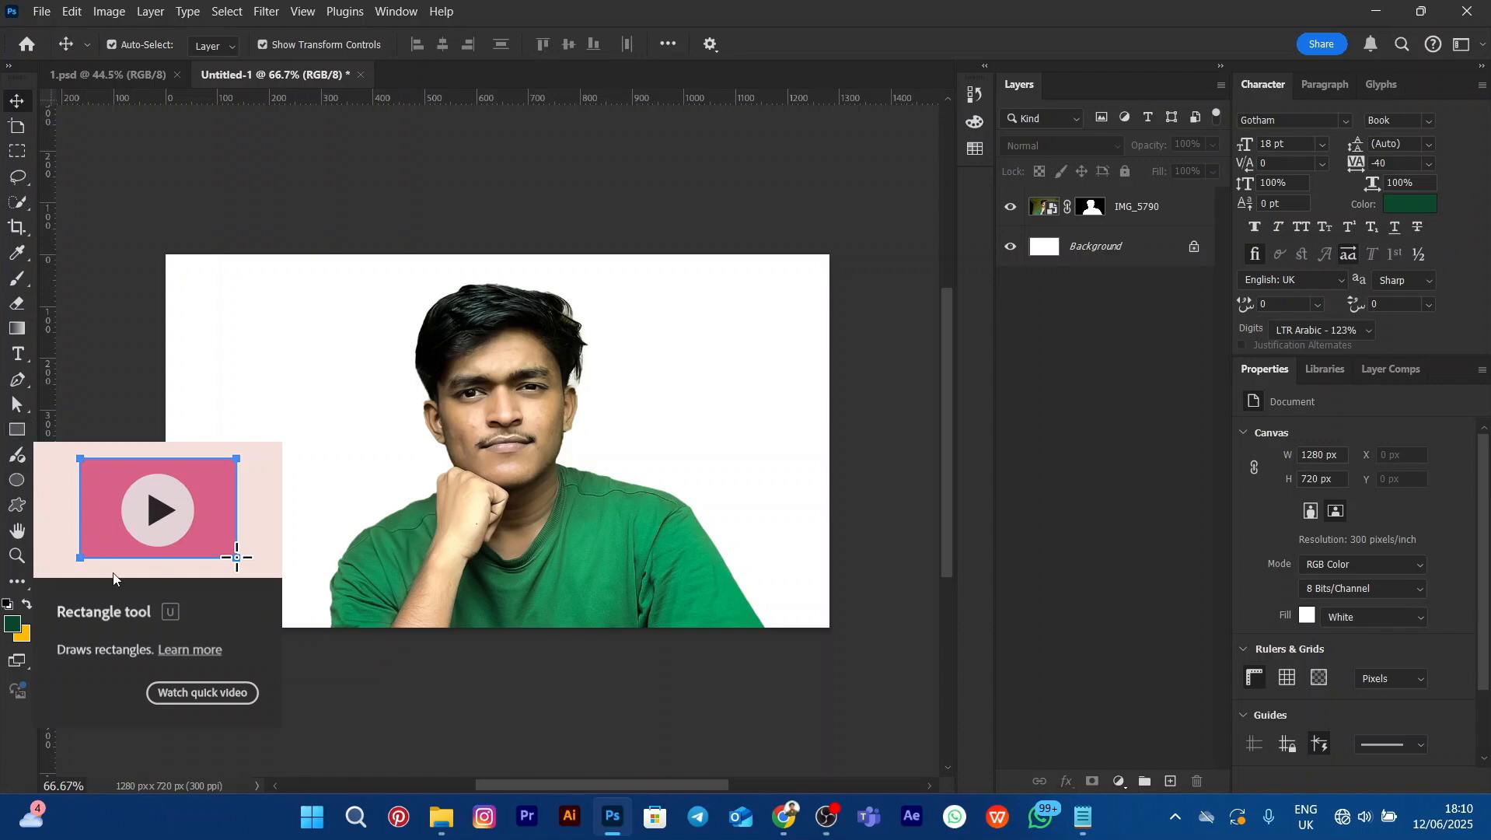
Draw a dark green rectangle of about 1309 x 753 px that covers the whole canvas
{"action": "left_click", "coordinate": [17, 430]}
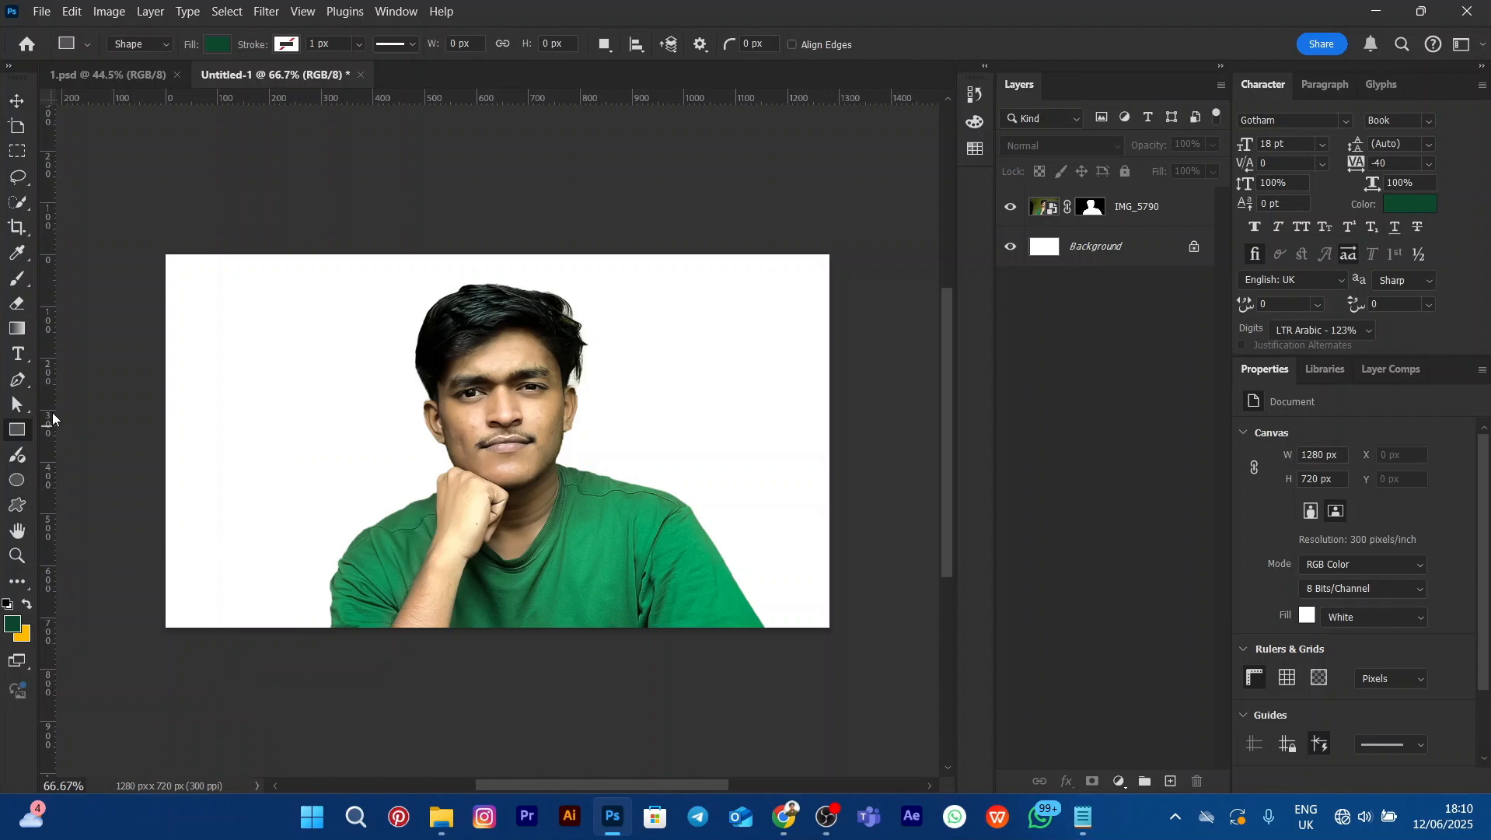
{"action": "left_click_drag", "start_coordinate": [156, 247], "coordinate": [832, 636]}
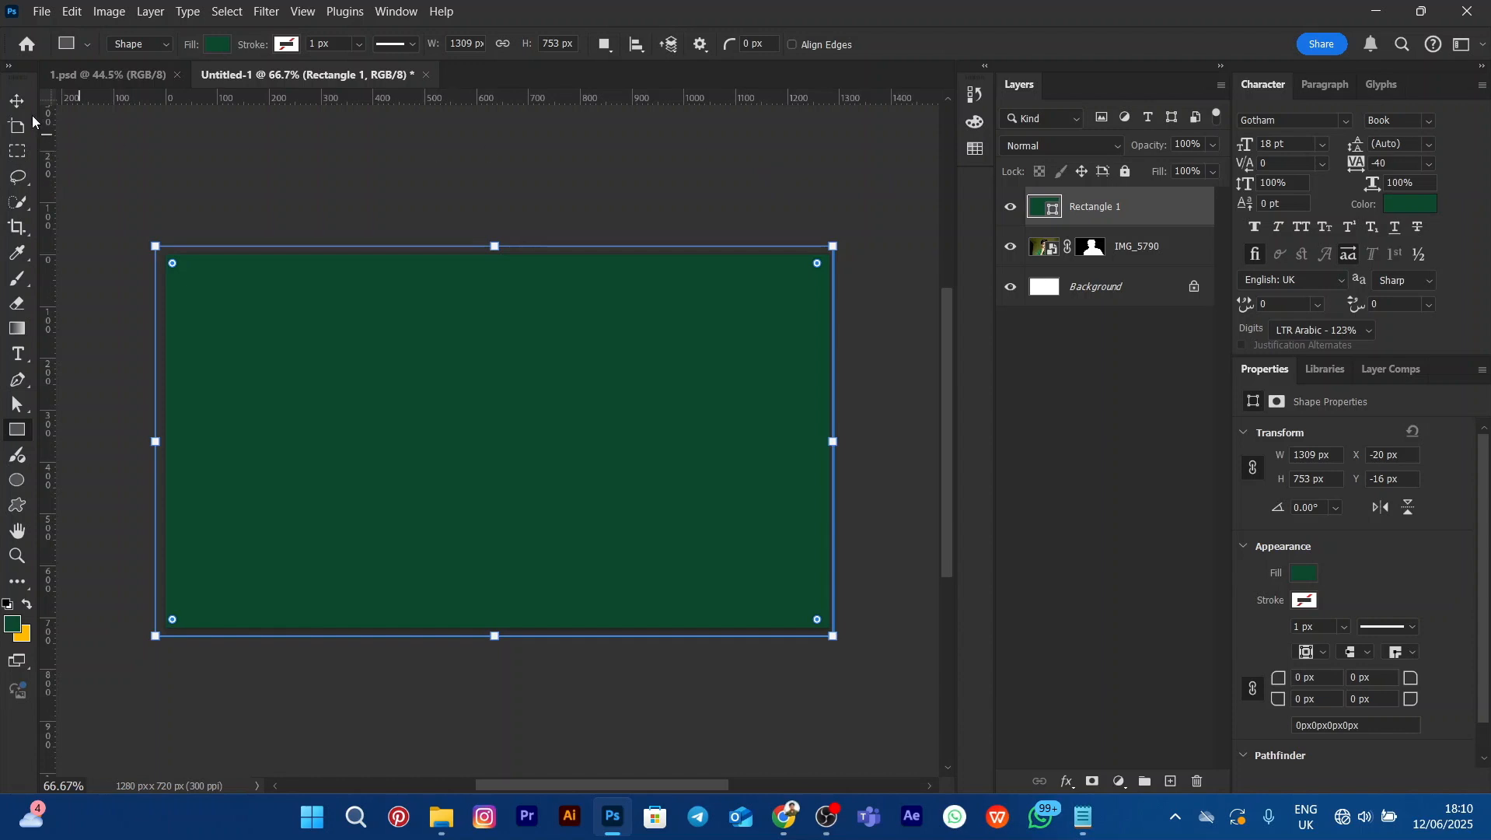
{"action": "left_click", "coordinate": [17, 101]}
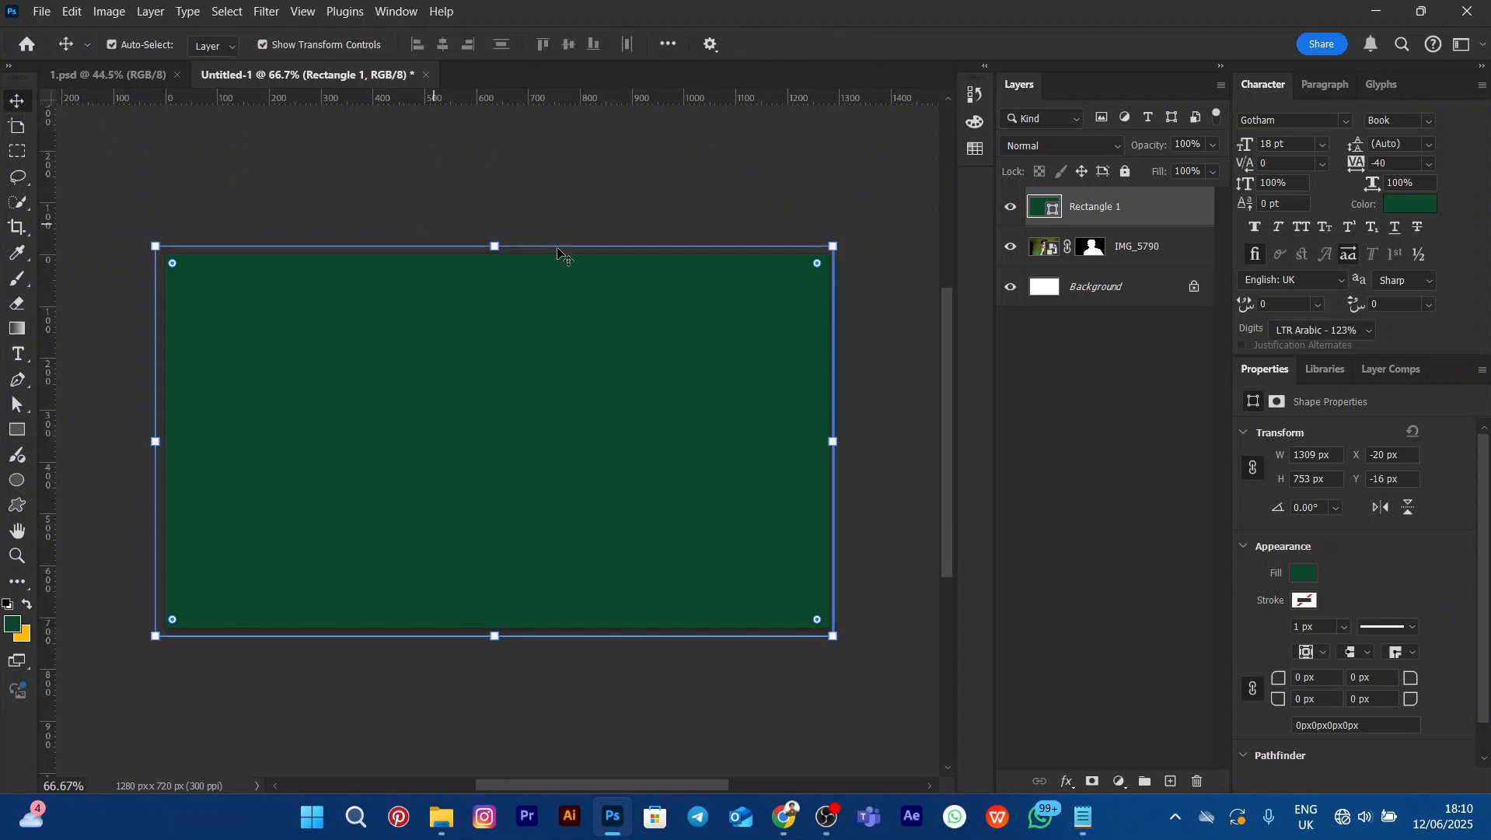
{"action": "left_click", "coordinate": [615, 185]}
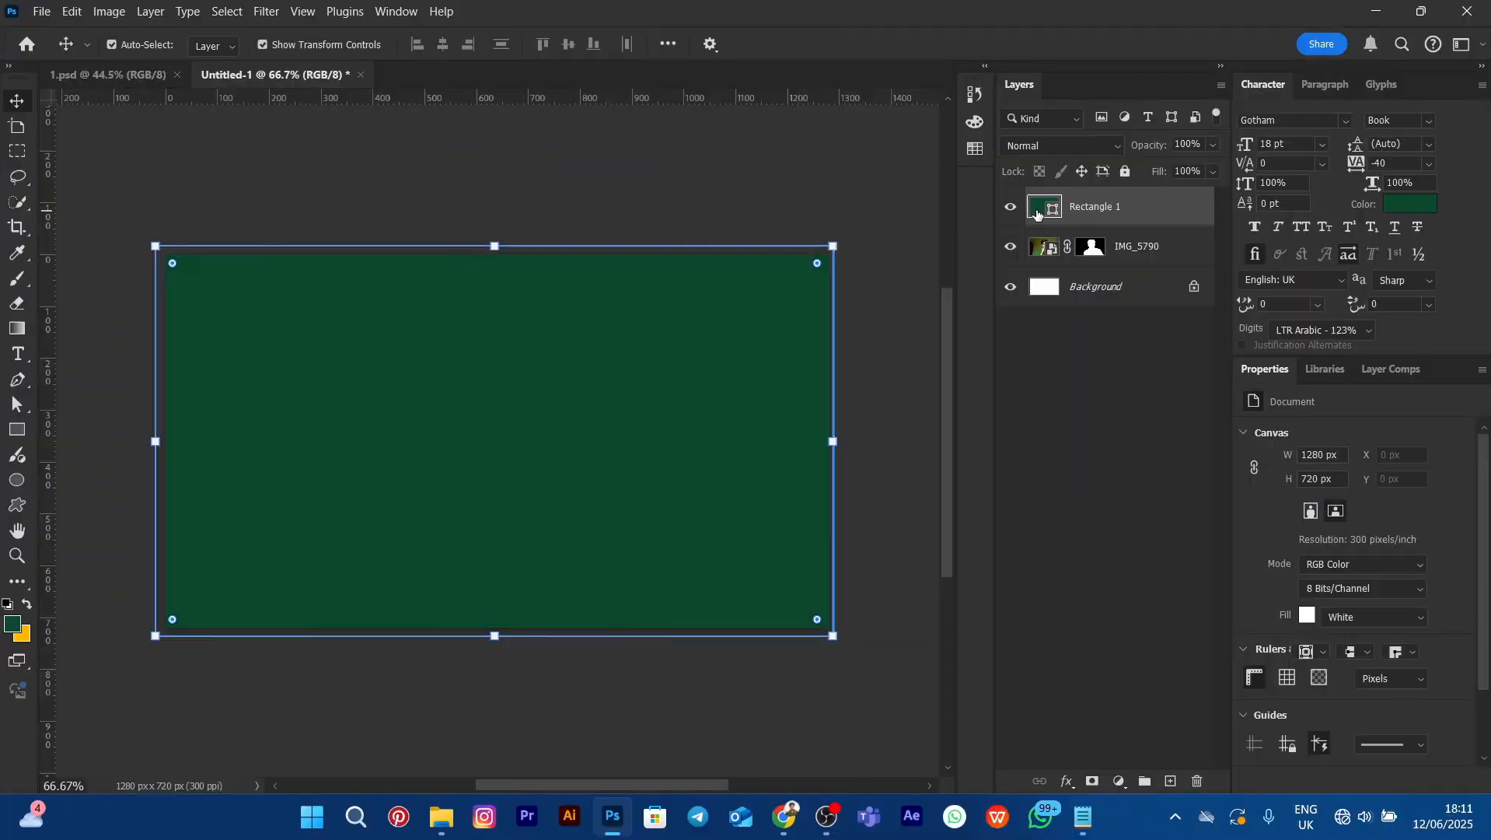
Inspect the current fill color of the Rectangle 1 layer and the color options available for it
{"action": "double_click", "coordinate": [1039, 208]}
{"action": "left_click", "coordinate": [1254, 304]}
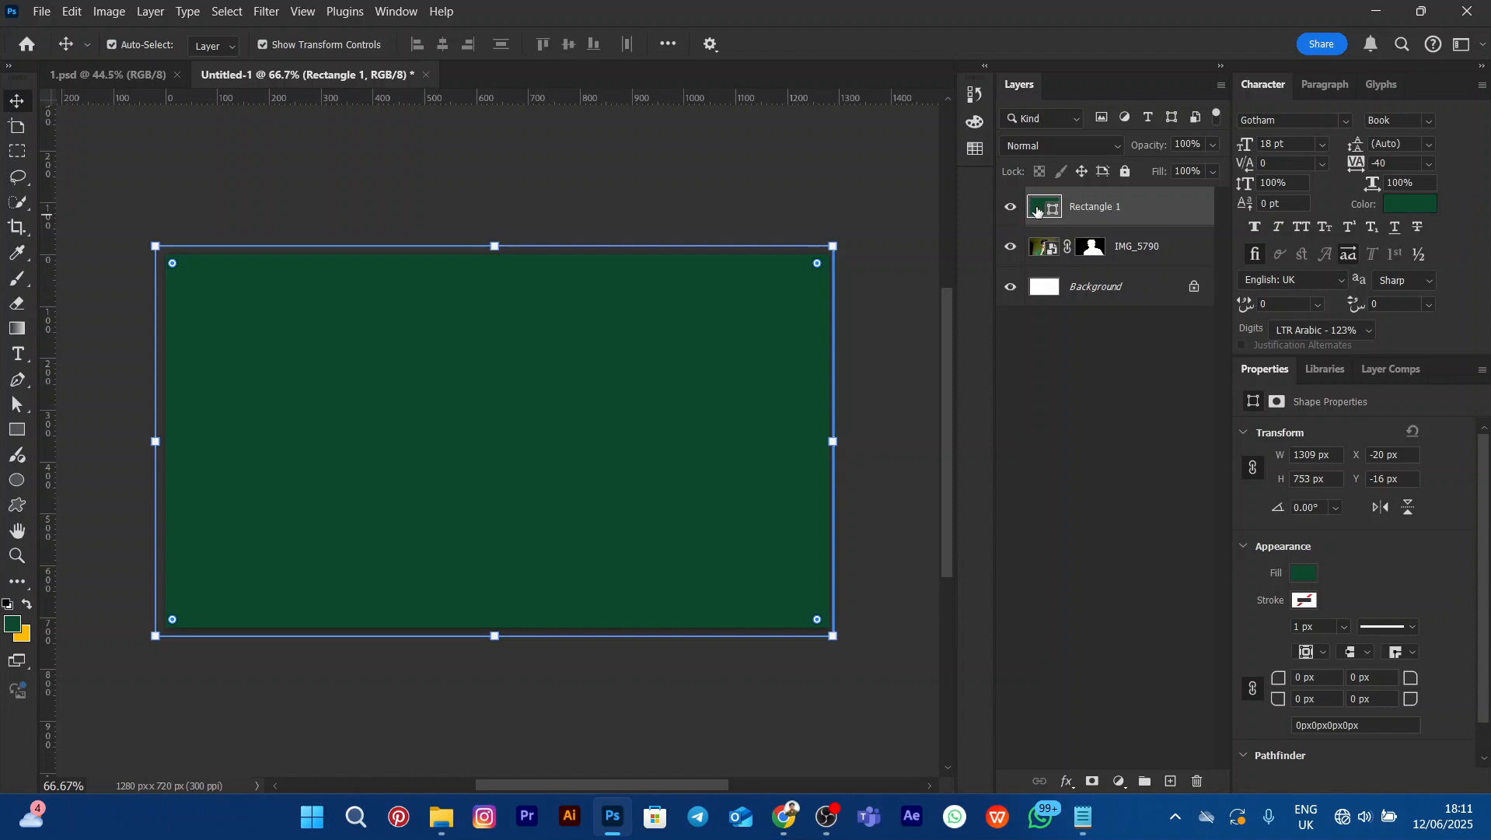
{"action": "double_click", "coordinate": [1037, 212]}
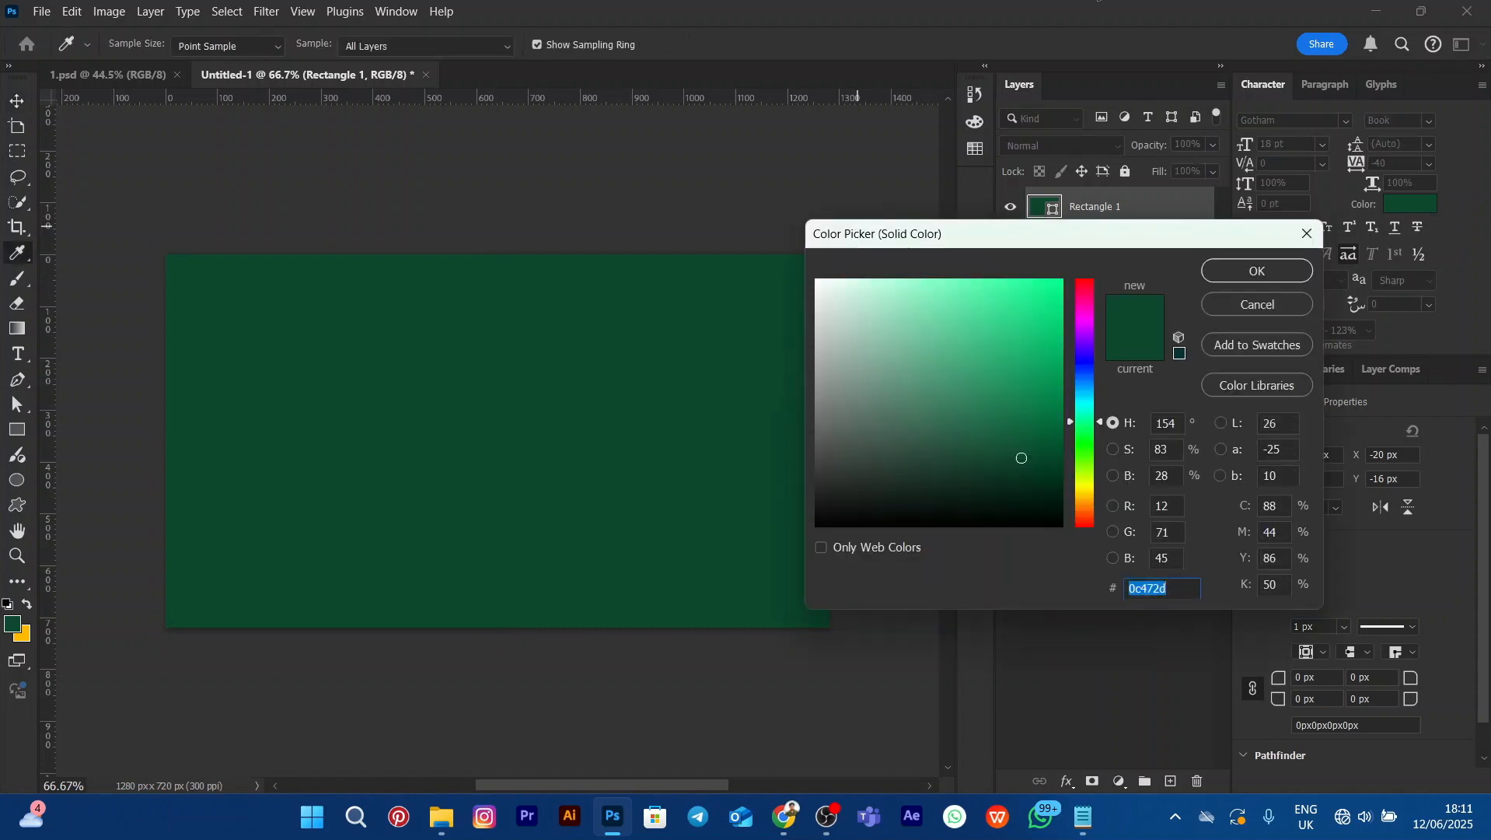
{"action": "left_click", "coordinate": [1274, 264]}
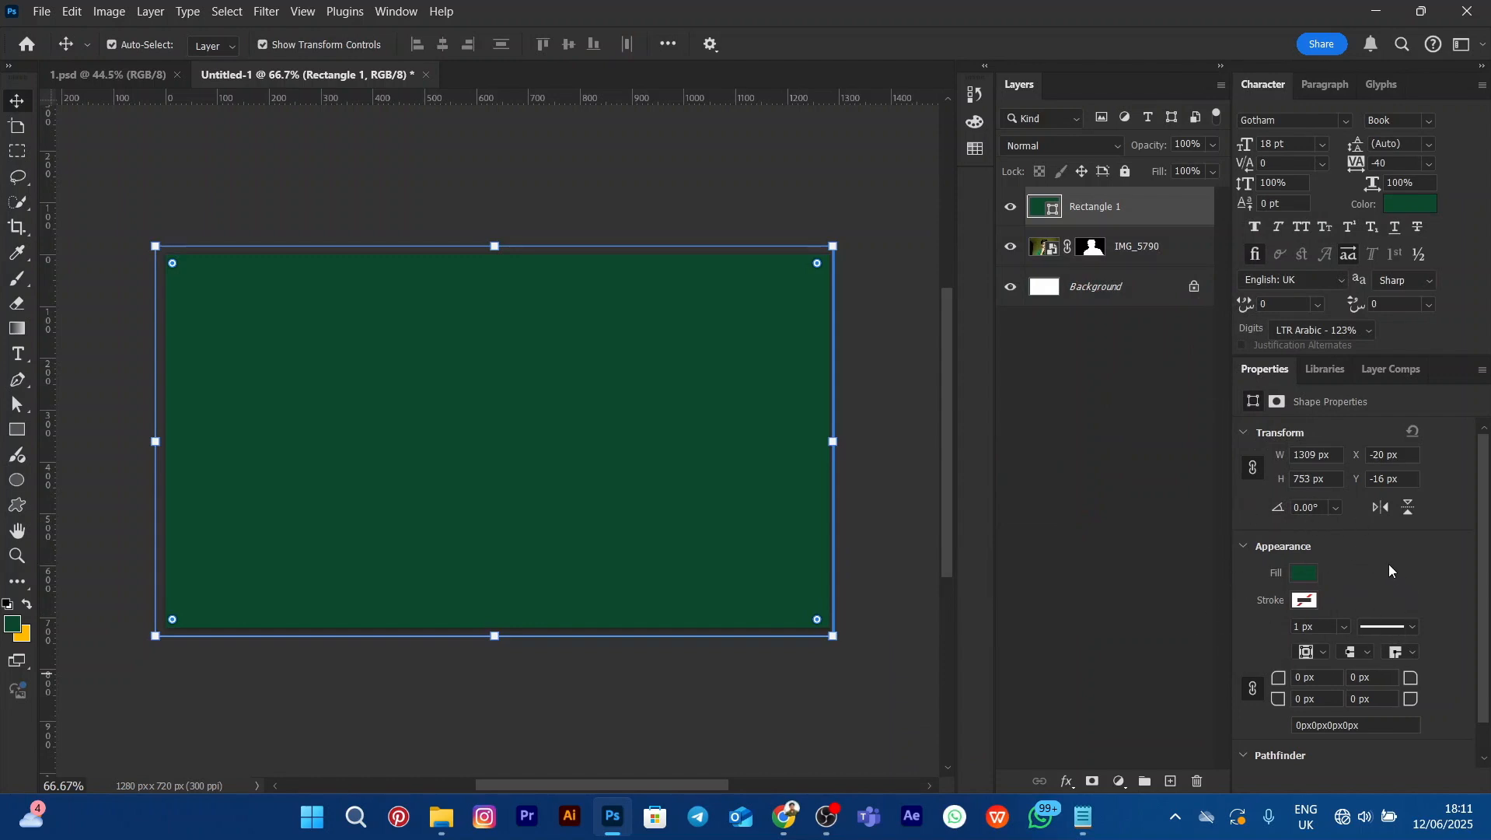
{"action": "left_click", "coordinate": [1305, 577]}
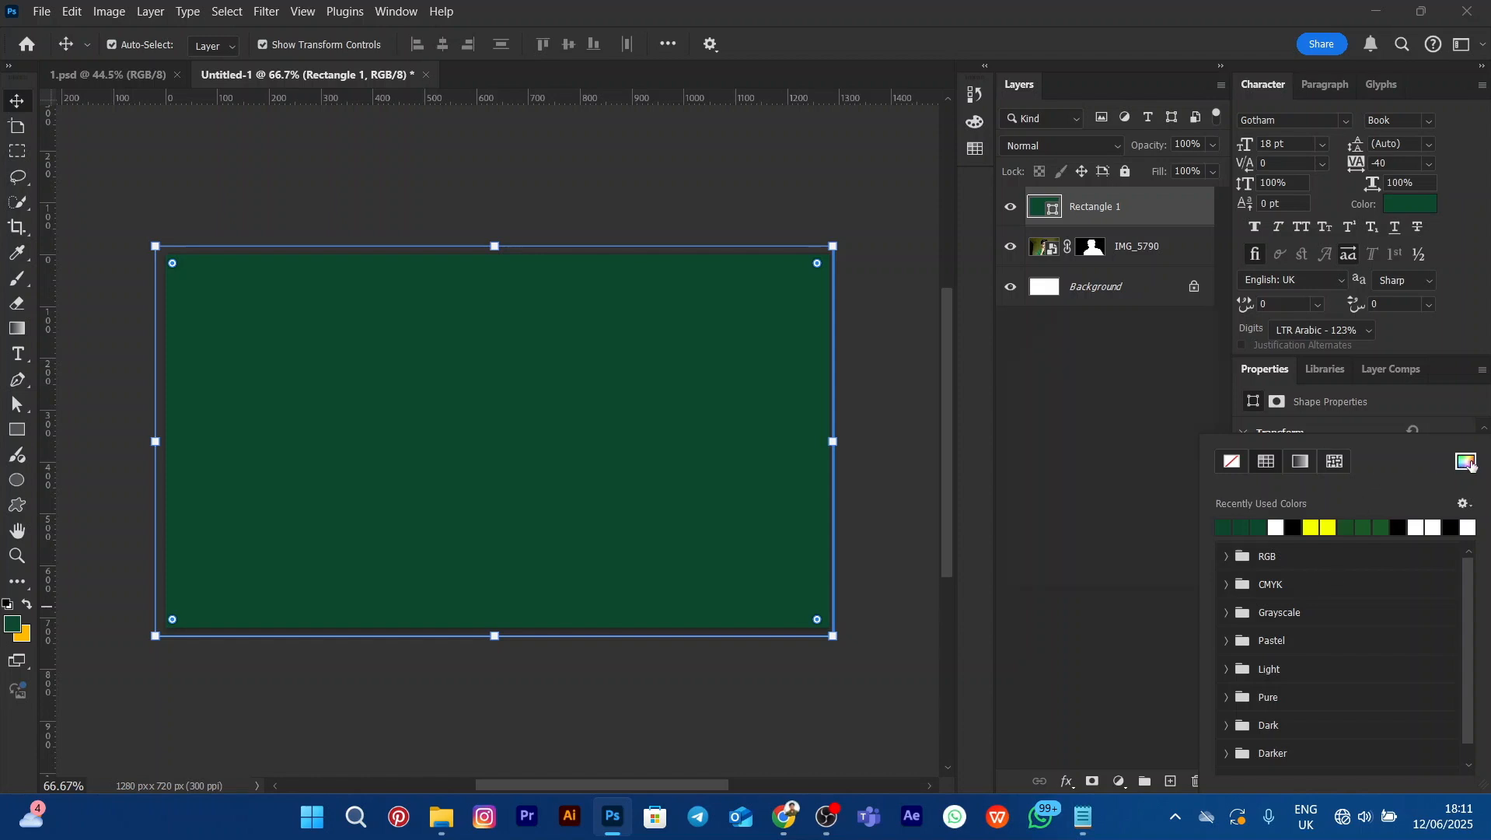
{"action": "left_click", "coordinate": [1469, 463]}
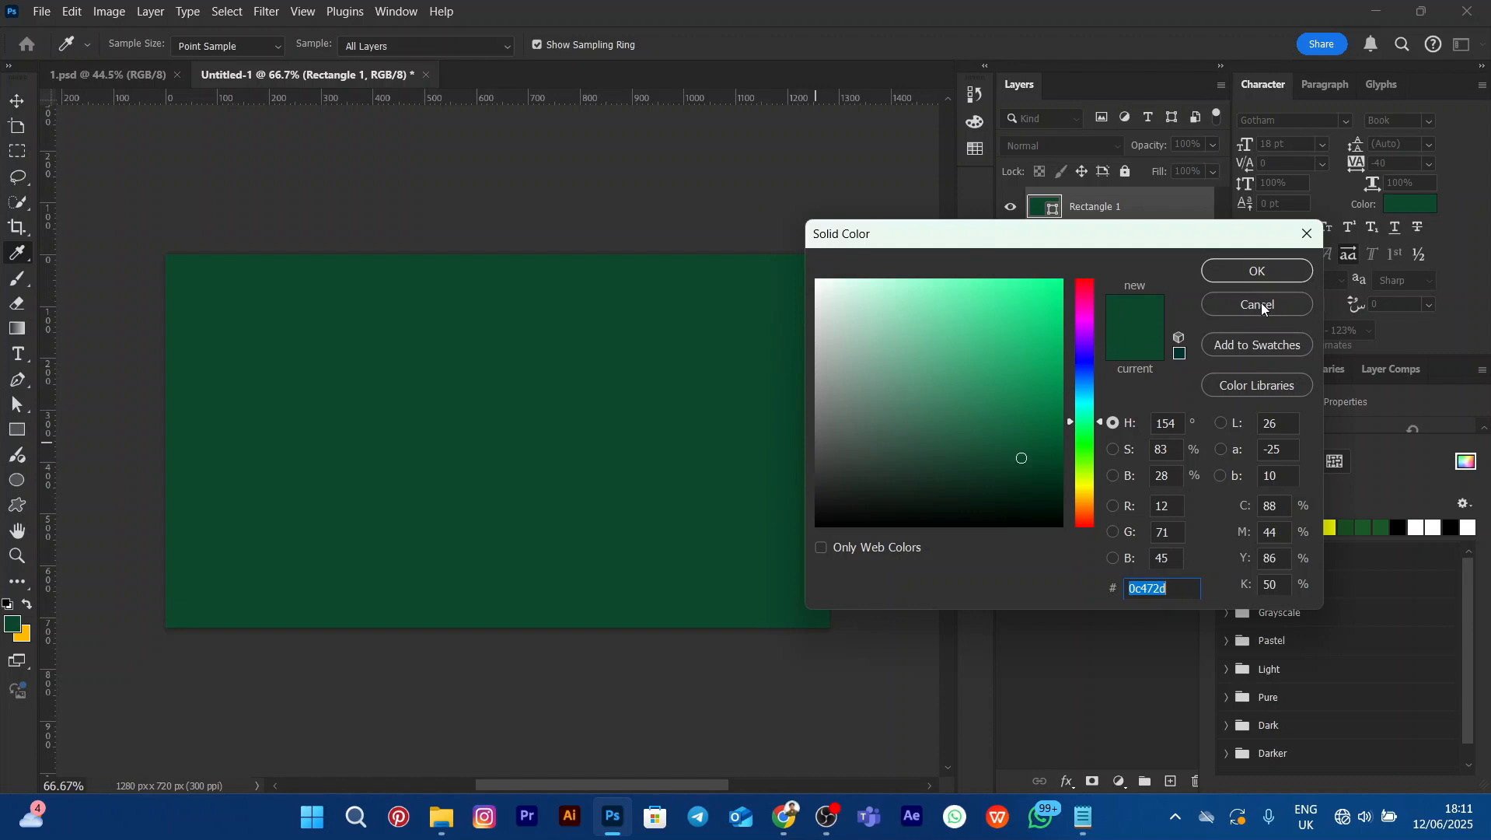
{"action": "left_click", "coordinate": [1257, 272]}
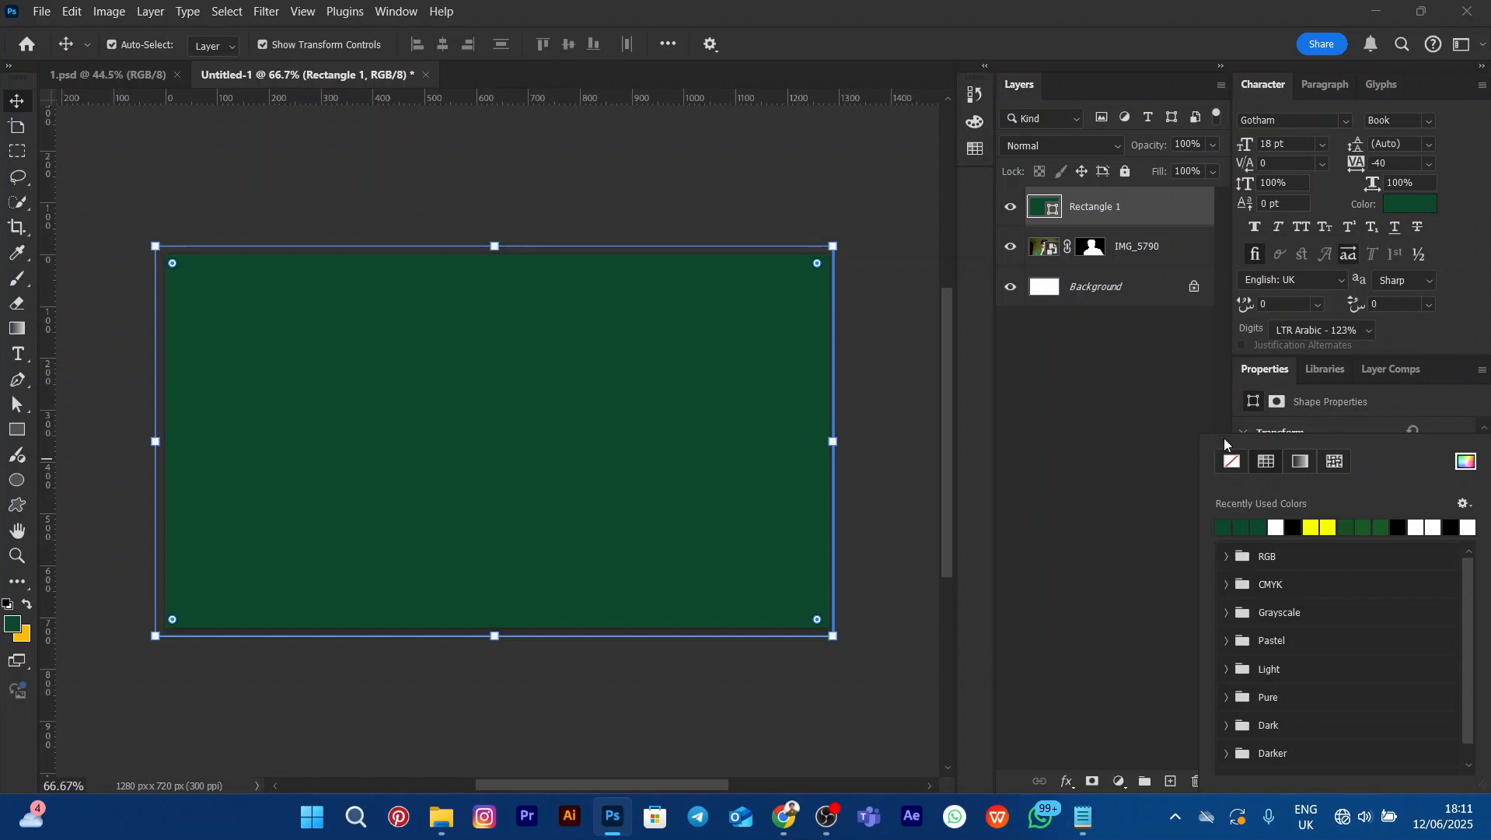
{"action": "left_click", "coordinate": [1435, 405]}
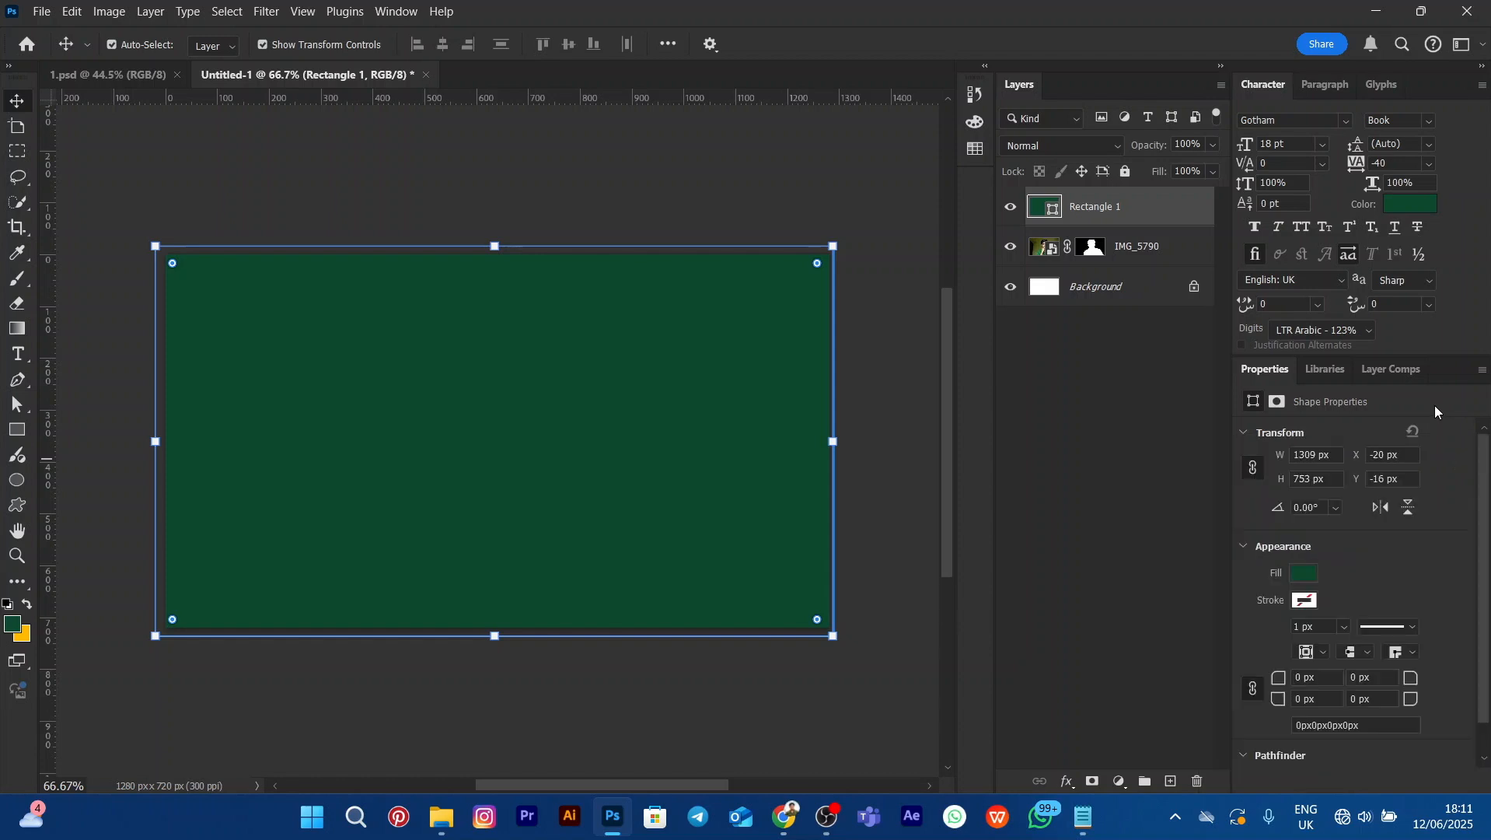
Set the rectangle's fill color to 1a5827 and move its layer below the IMG_5790 portrait layer
{"action": "double_click", "coordinate": [1034, 208]}
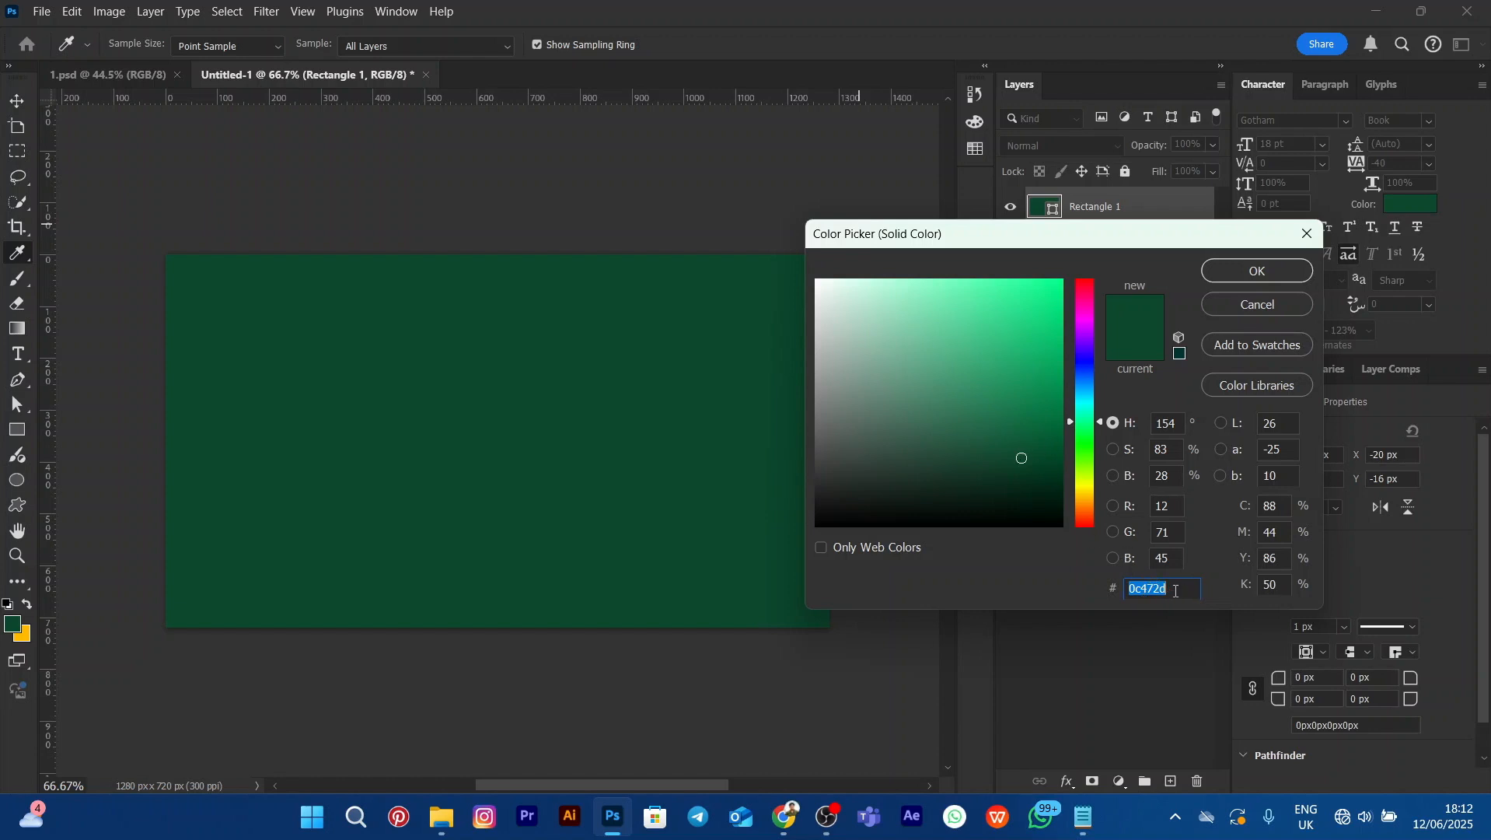
{"action": "left_click_drag", "start_coordinate": [1175, 591], "coordinate": [1099, 596]}
{"action": "type", "text": "1a5827"}
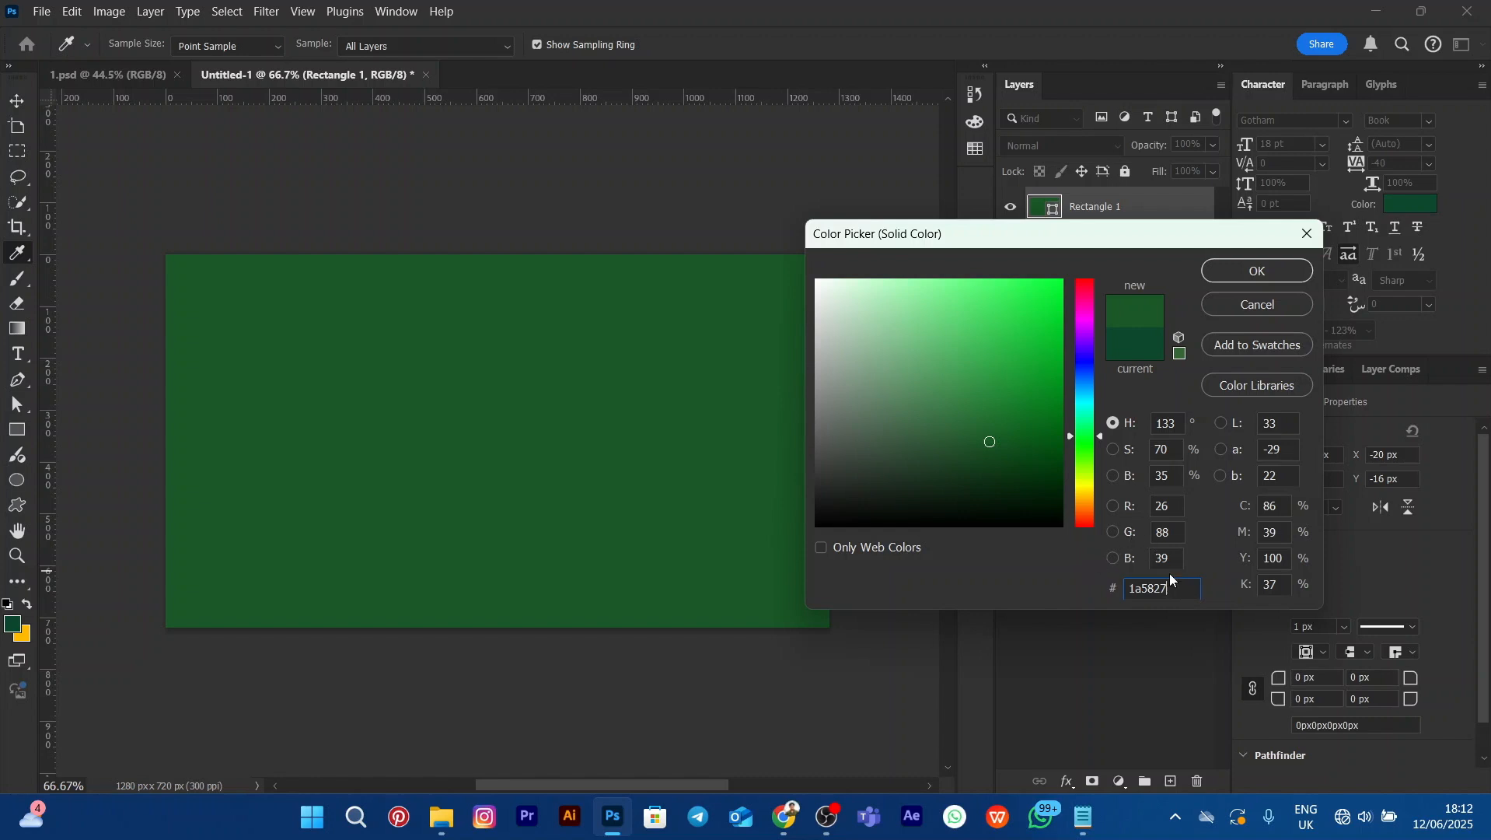
{"action": "left_click", "coordinate": [1259, 270]}
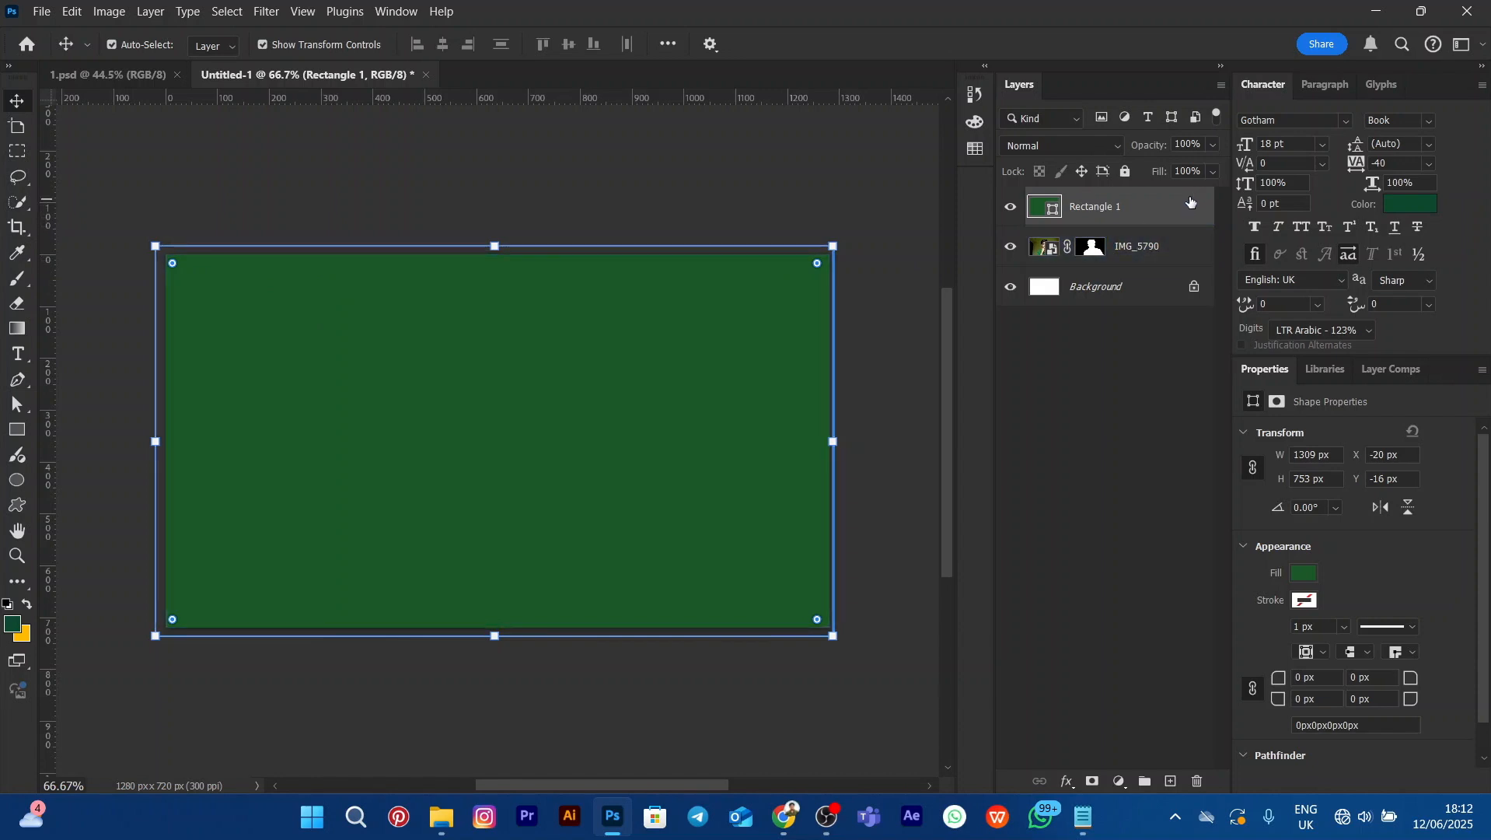
{"action": "left_click_drag", "start_coordinate": [1190, 203], "coordinate": [1190, 272]}
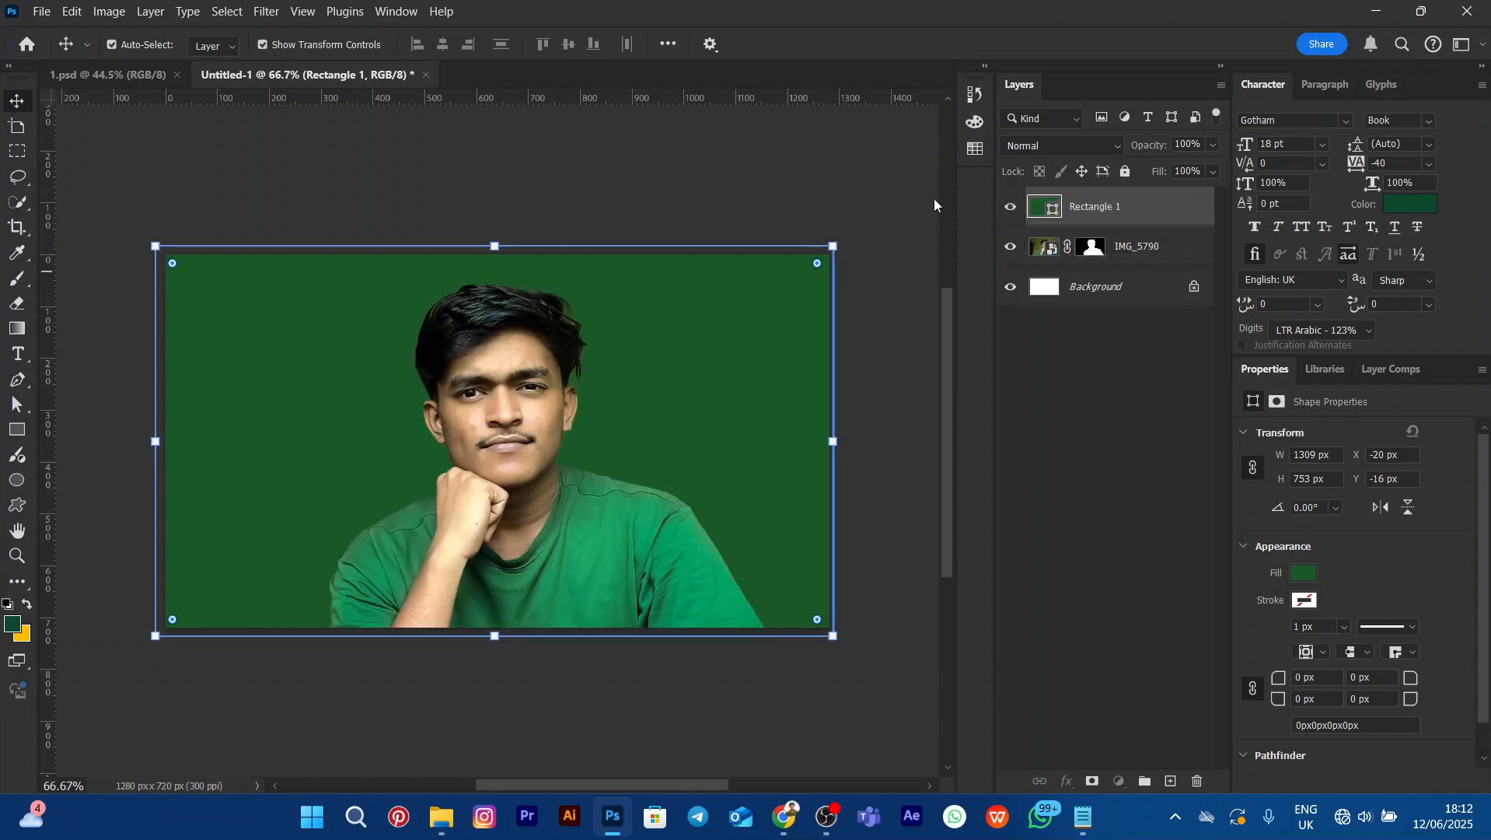
{"action": "left_click", "coordinate": [780, 187]}
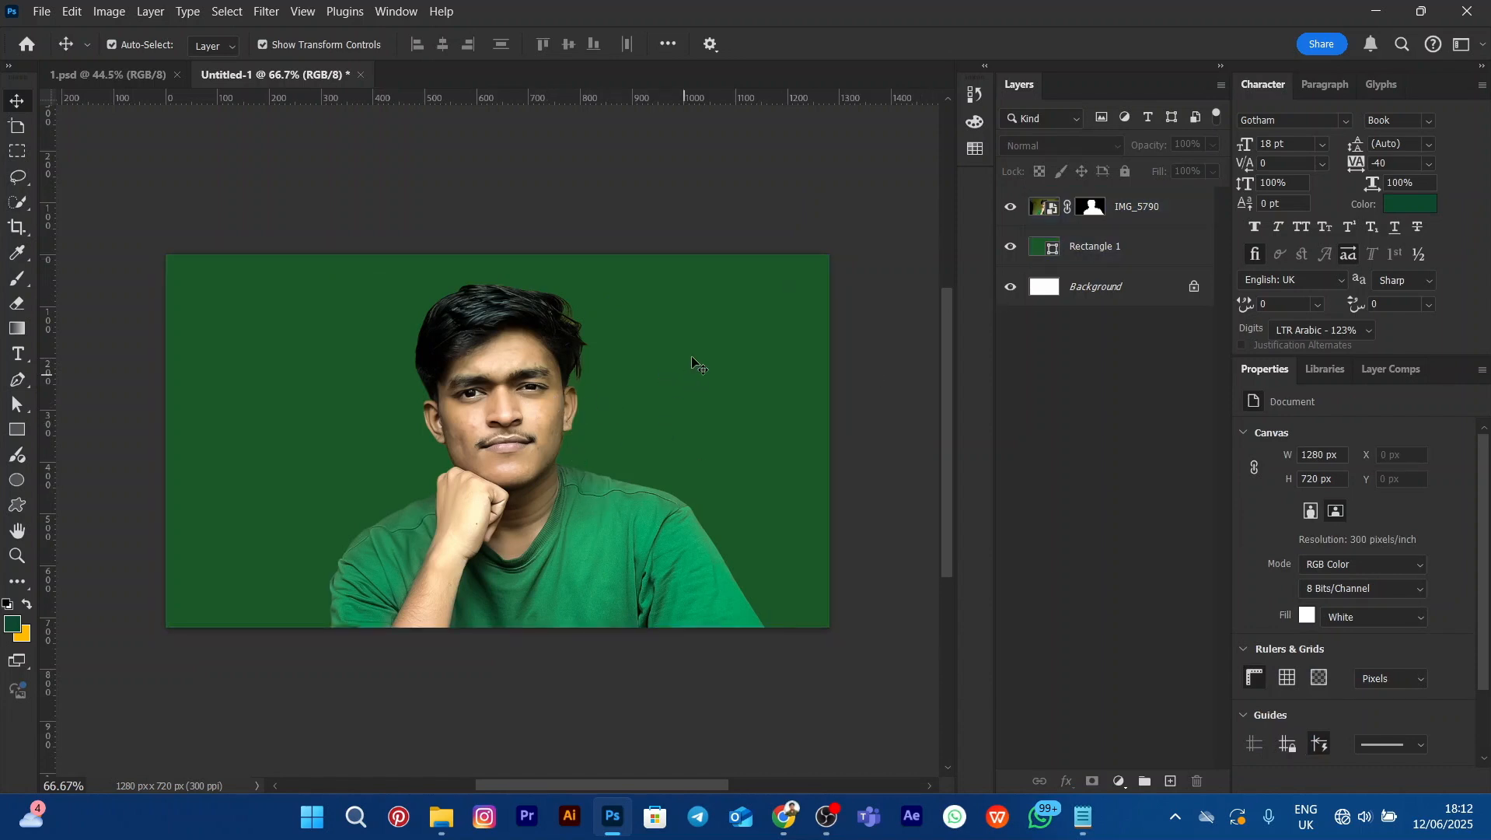
Darken the green background rectangle's fill to 1d4826
{"action": "double_click", "coordinate": [1032, 250]}
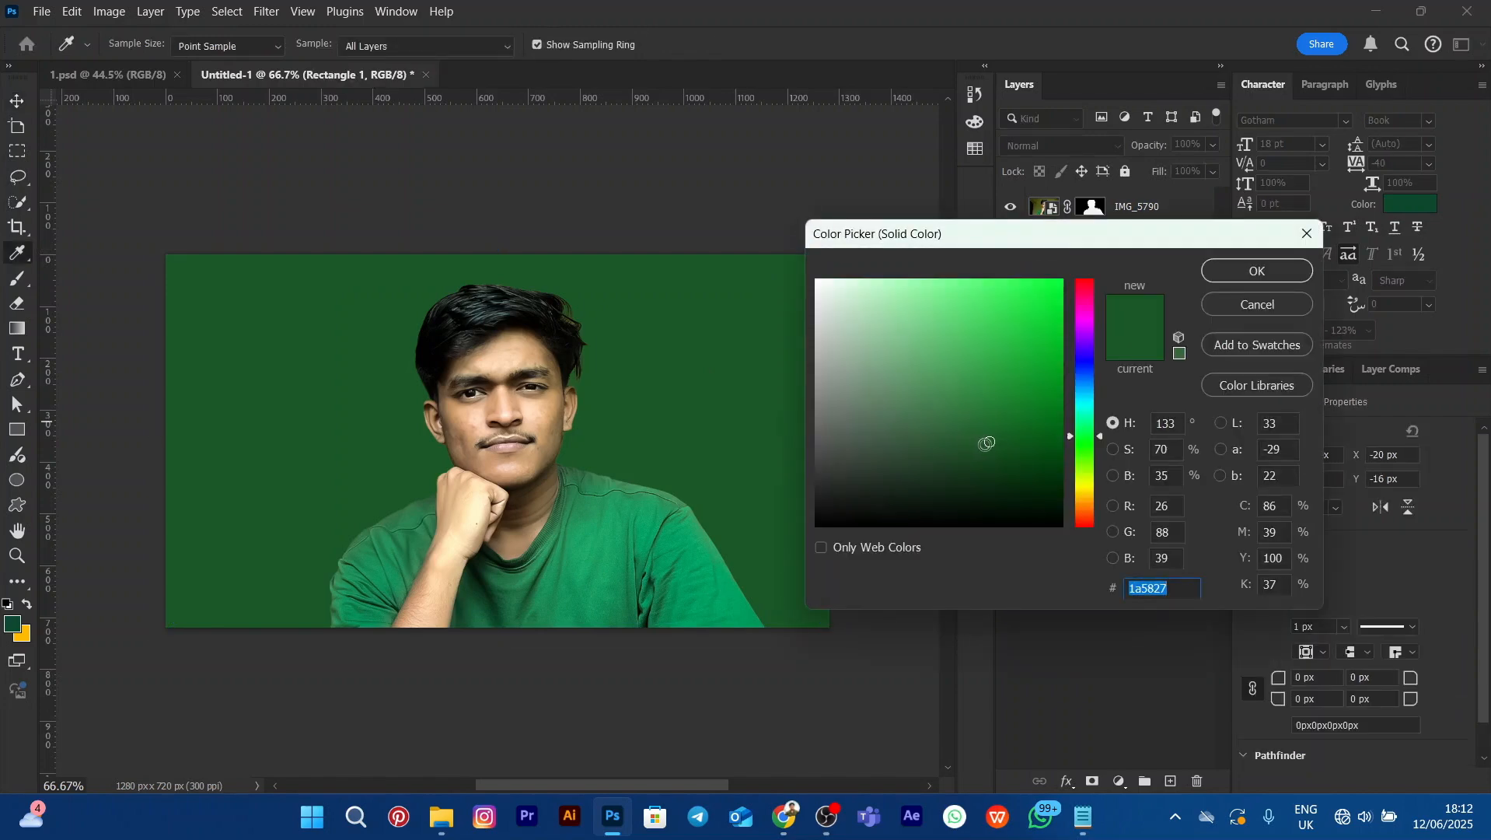
{"action": "left_click_drag", "start_coordinate": [985, 439], "coordinate": [963, 456]}
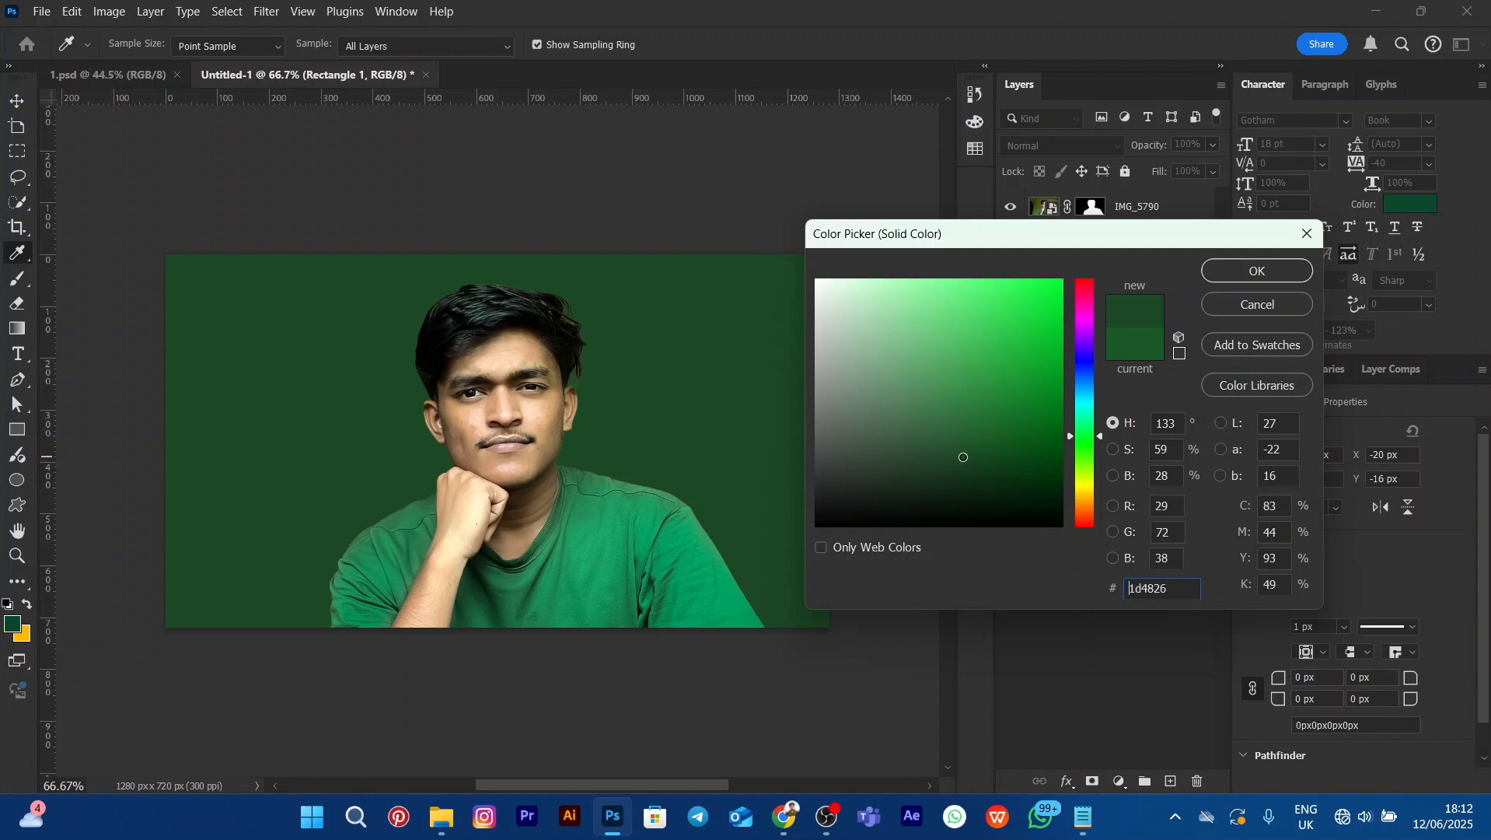
{"action": "left_click", "coordinate": [1243, 272]}
{"action": "key", "text": "v"}
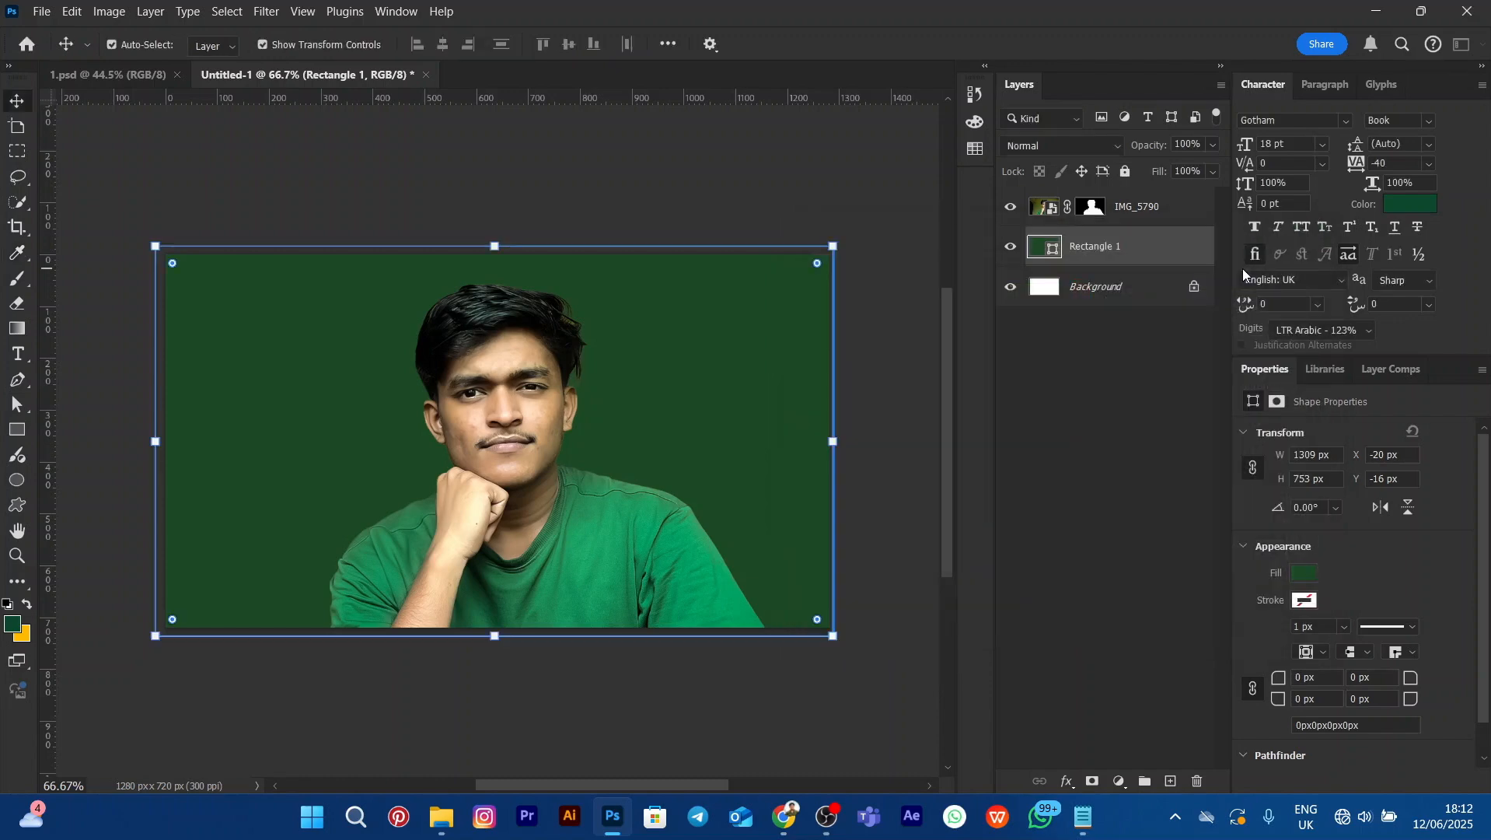
{"action": "left_click", "coordinate": [879, 226]}
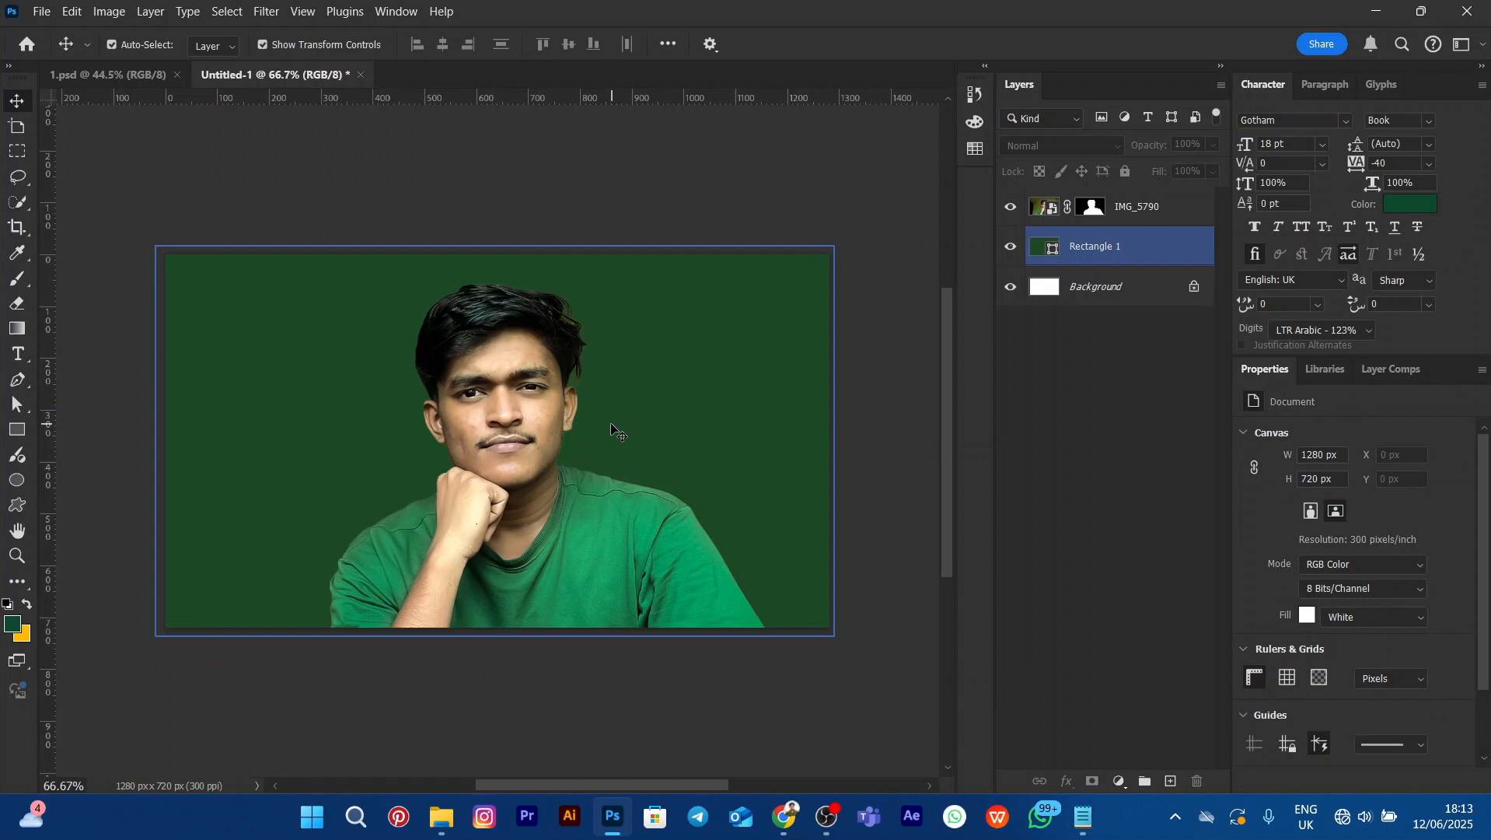
Add a new empty layer directly above Rectangle 1 and set its blend mode to Overlay
{"action": "left_click", "coordinate": [1131, 257]}
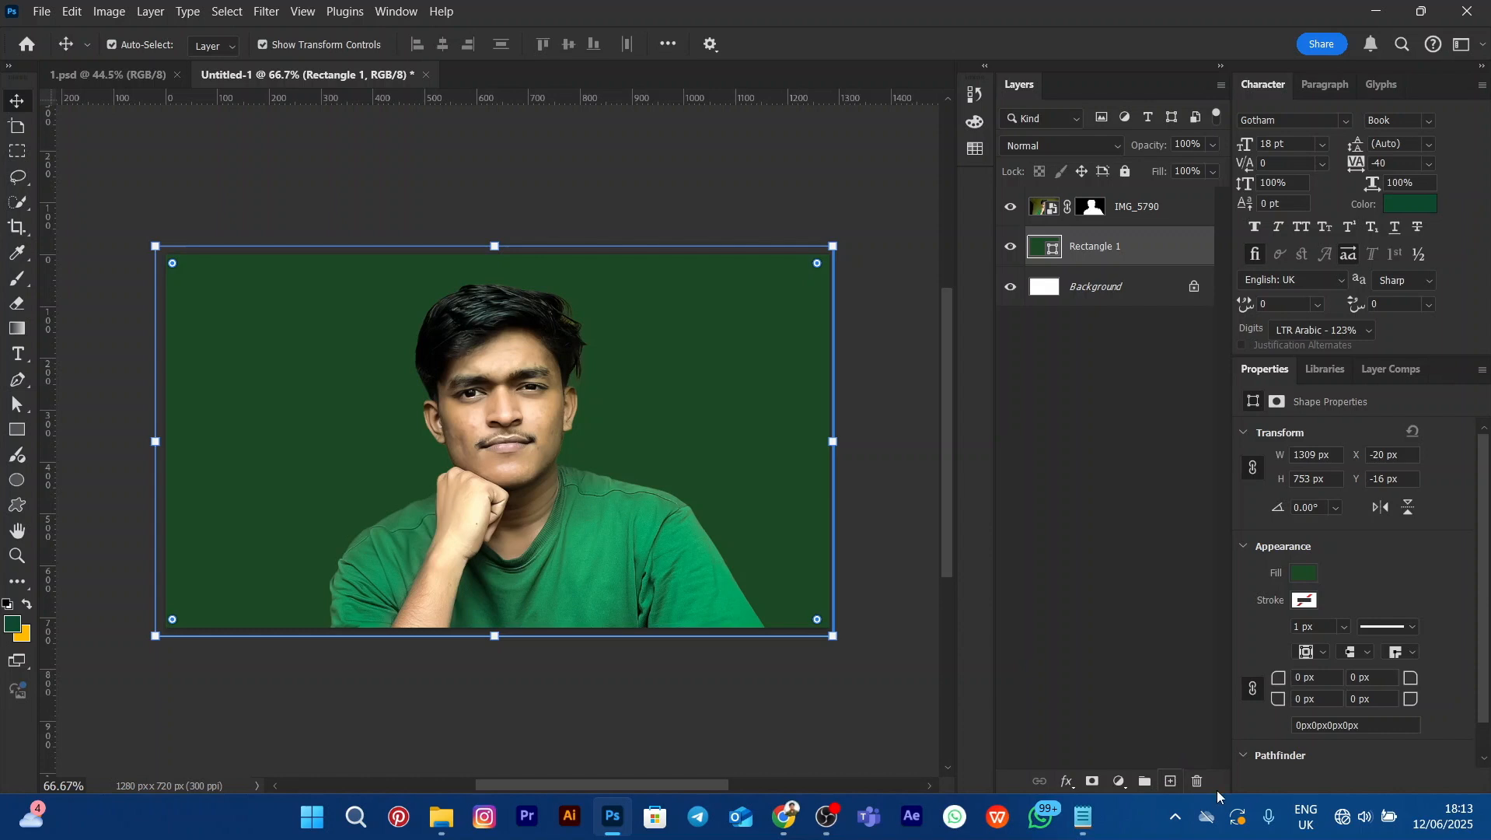
{"action": "left_click", "coordinate": [1170, 782]}
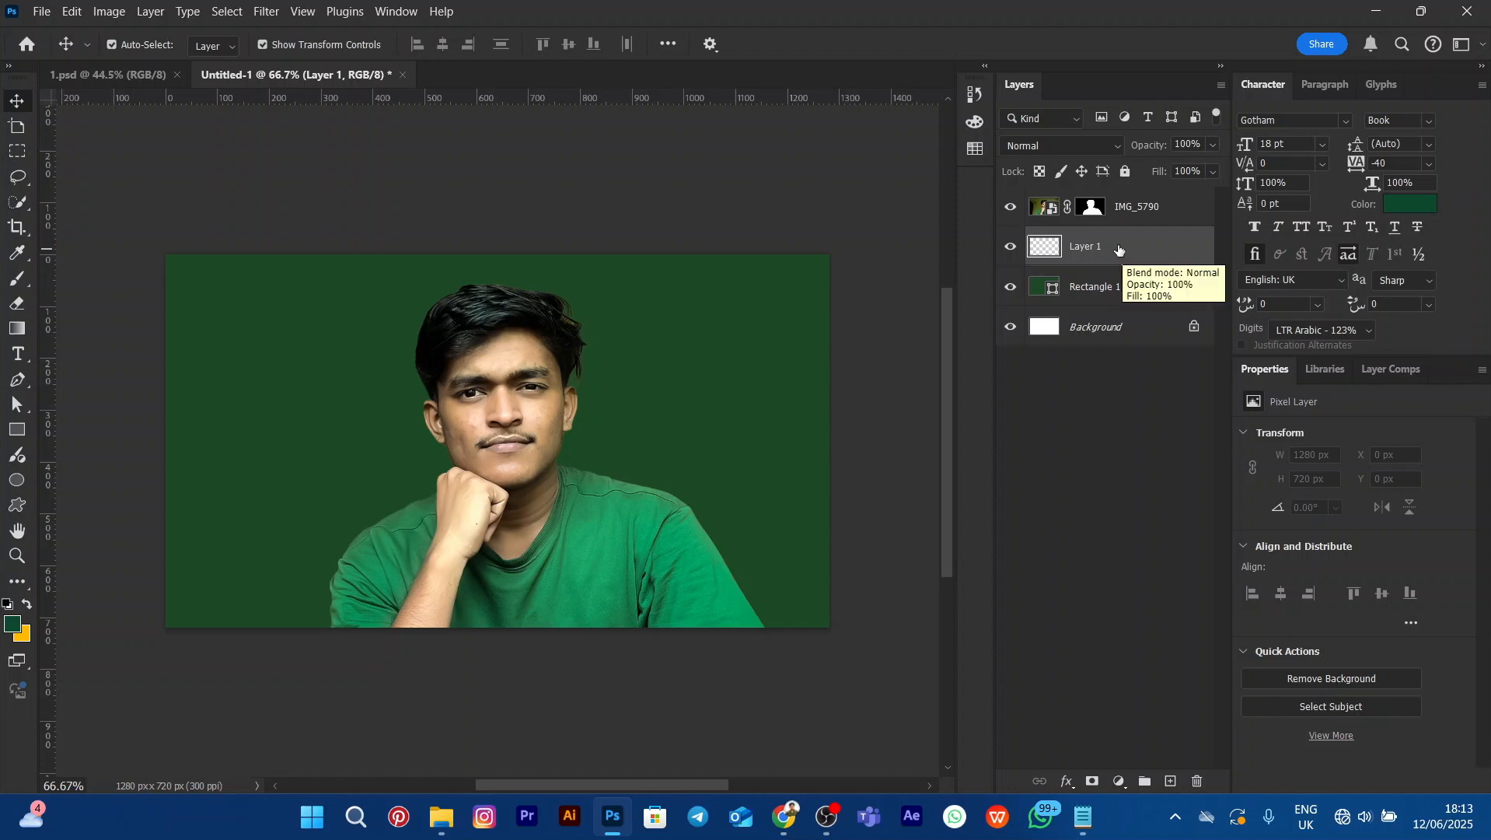
{"action": "left_click", "coordinate": [1033, 144]}
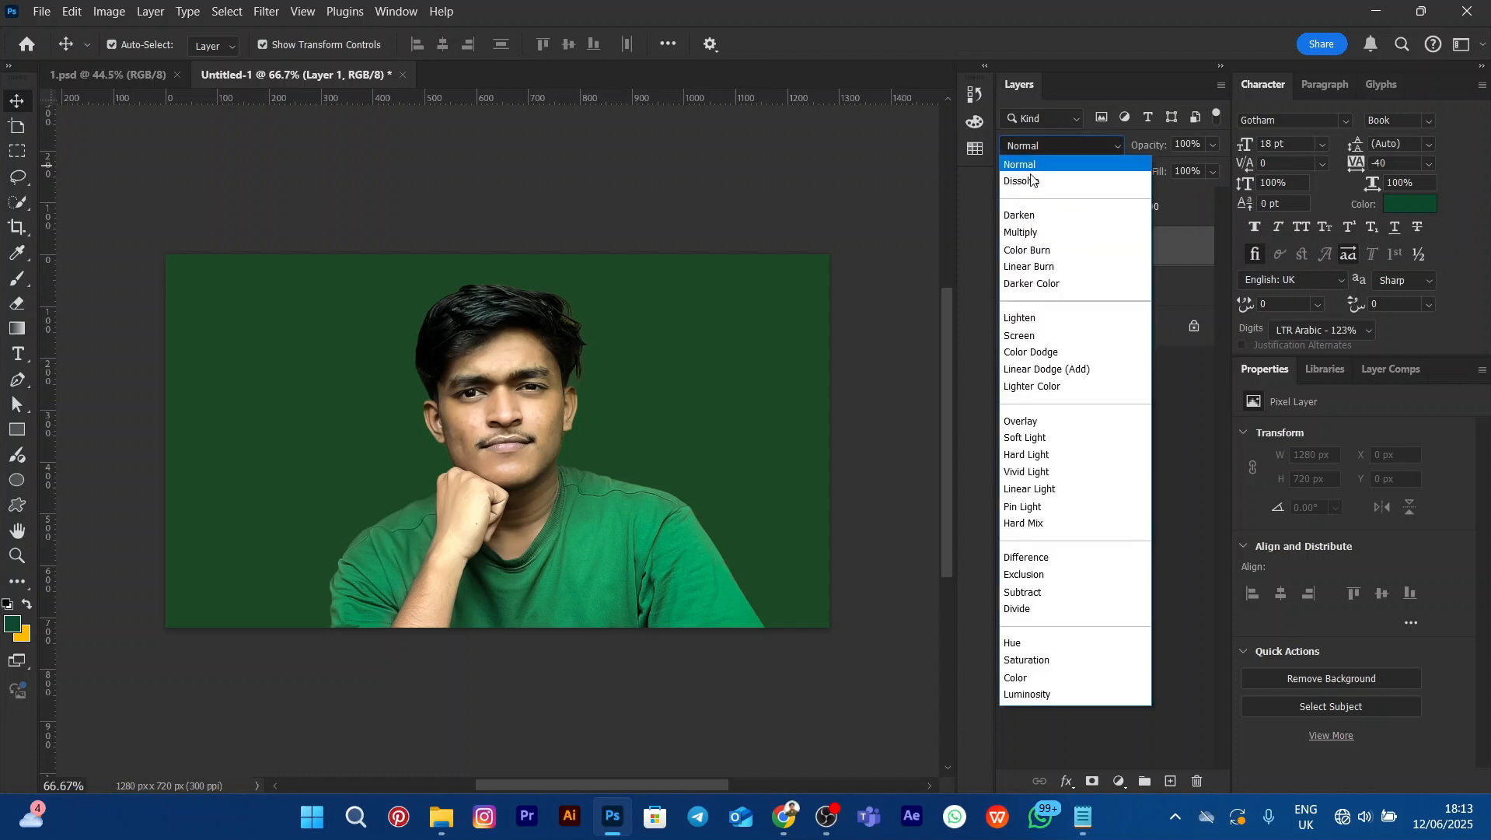
{"action": "left_click", "coordinate": [1028, 421]}
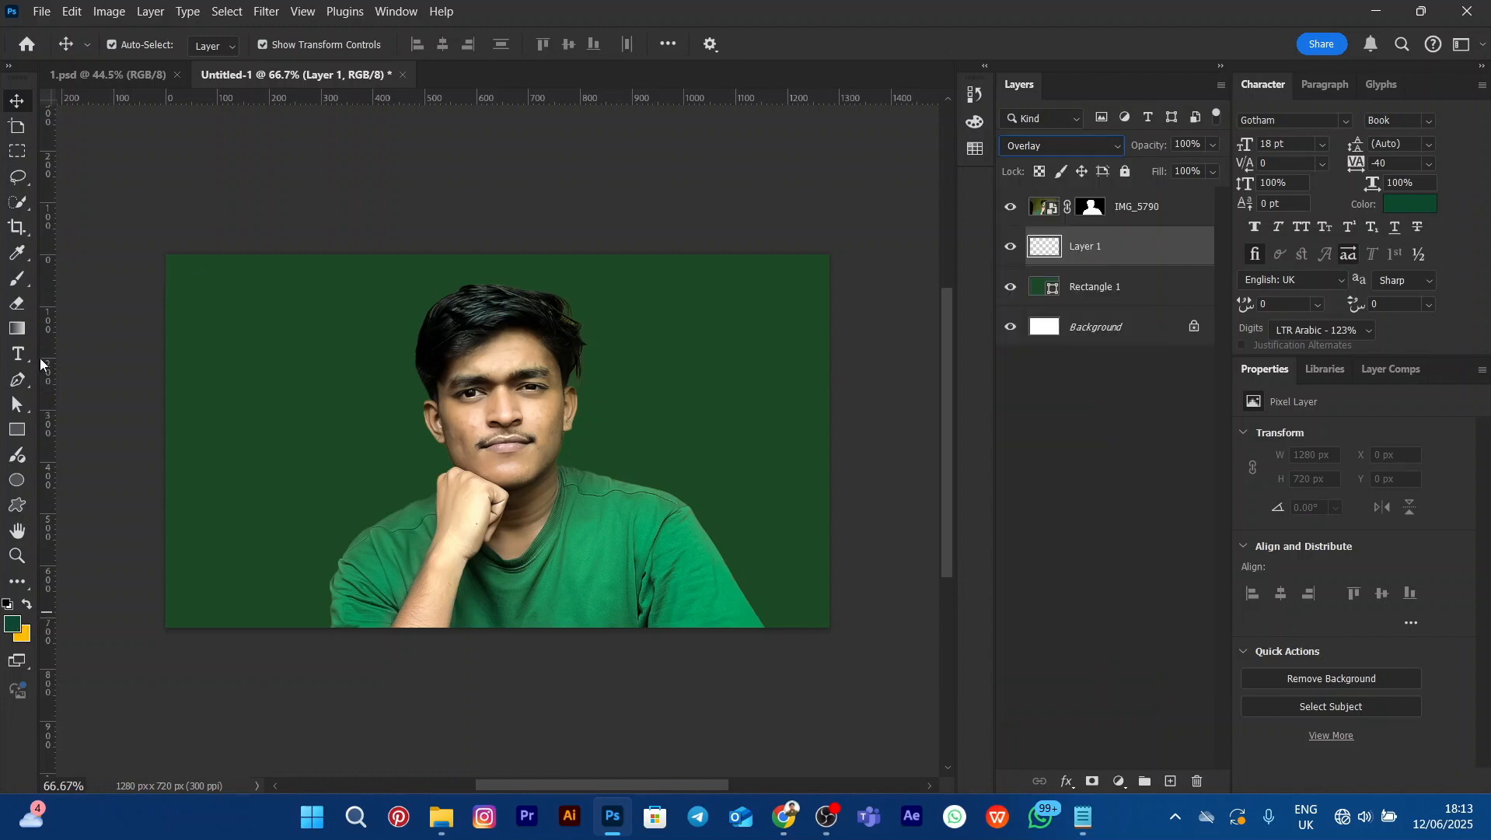
Paint soft white (ffffff) brush strokes across the lower part of the background on Layer 1, with the brush enlarged to 800 px
{"action": "left_click", "coordinate": [18, 280]}
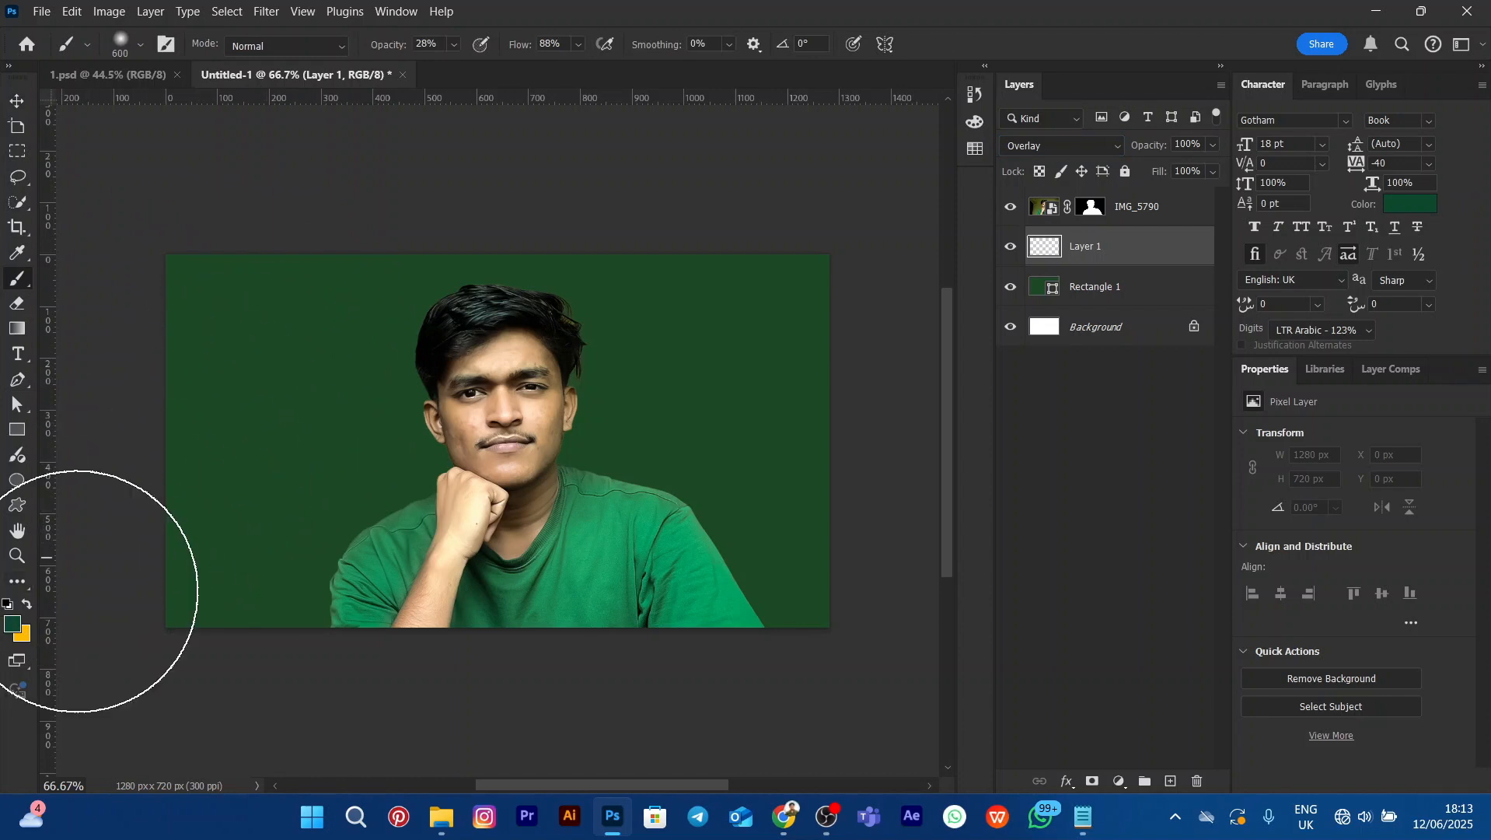
{"action": "left_click", "coordinate": [12, 623]}
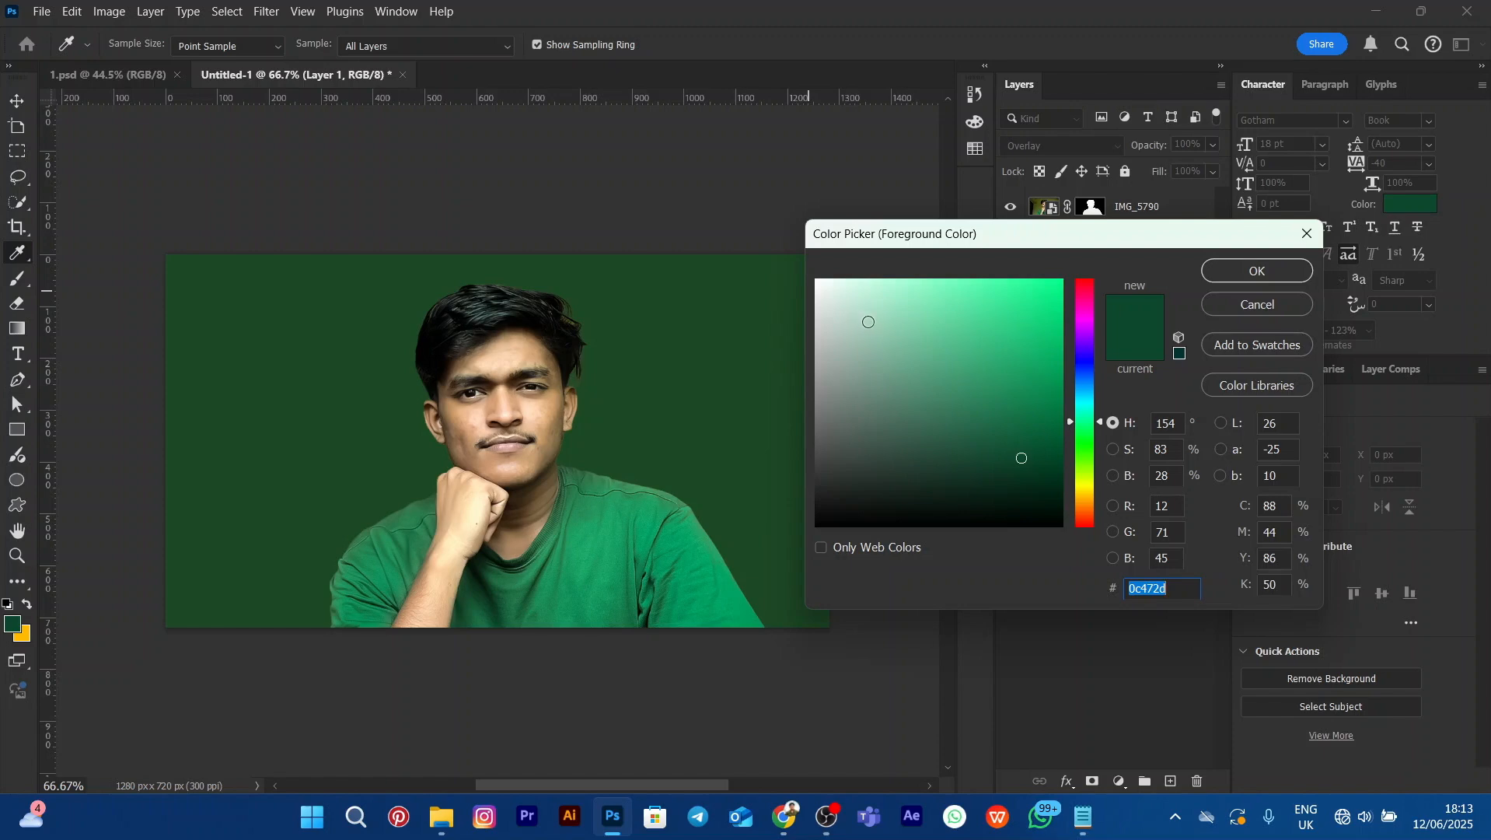
{"action": "type", "text": "ffffff"}
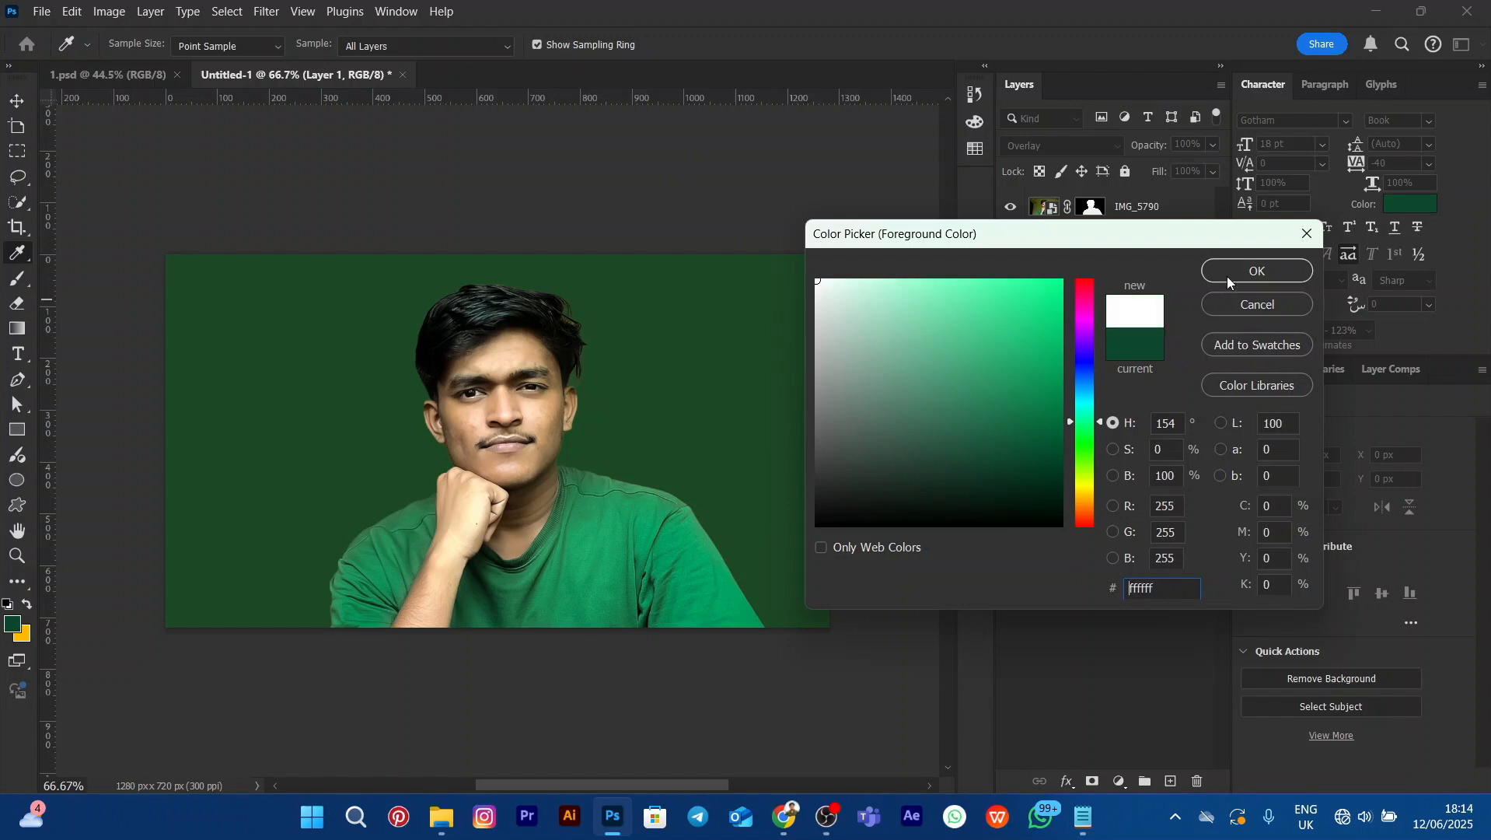
{"action": "left_click", "coordinate": [1228, 267]}
{"action": "key", "text": "b"}
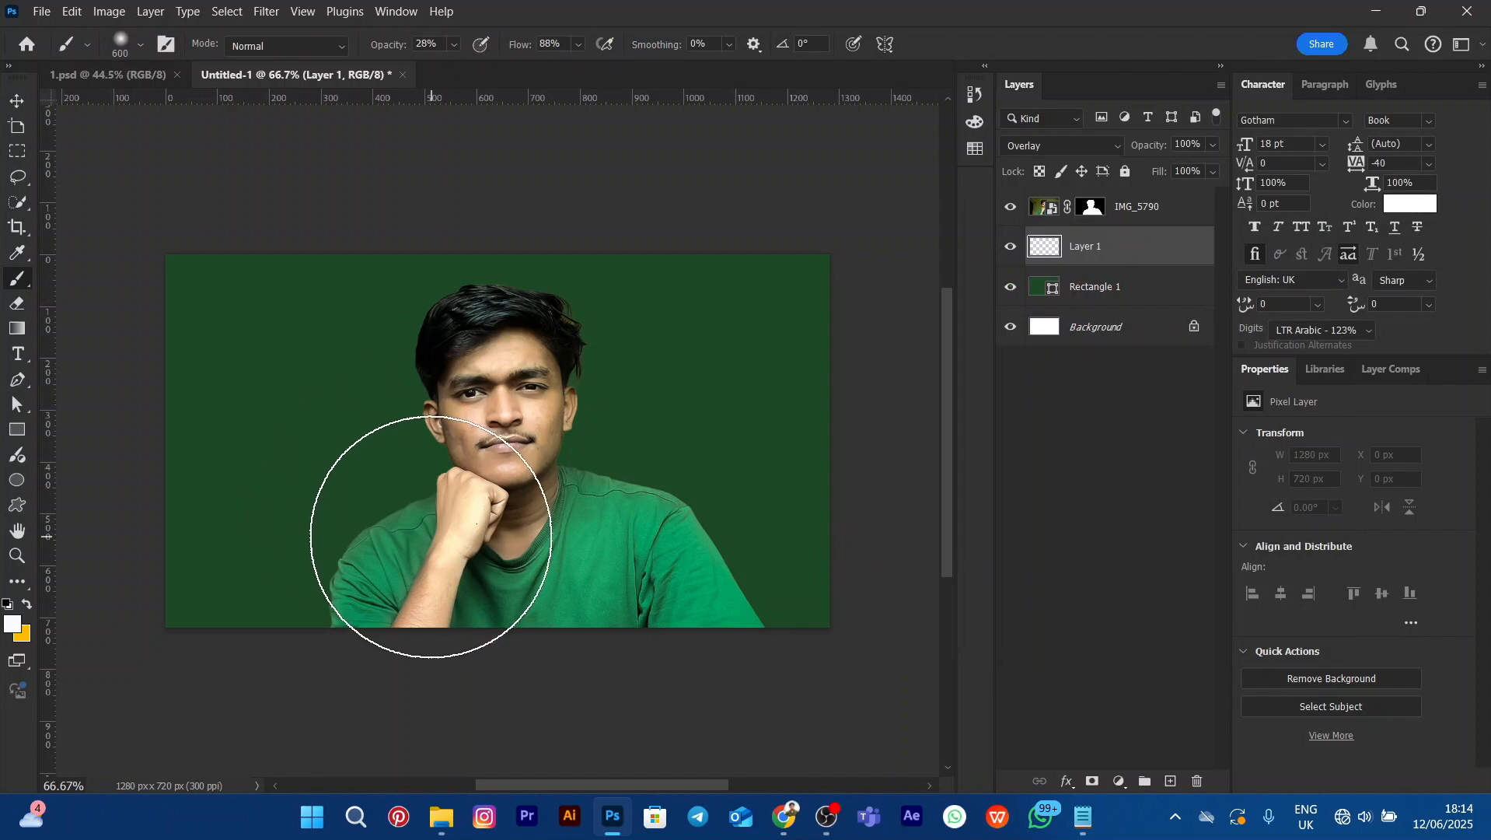
{"action": "key", "text": "bracketright"}
{"action": "key", "text": "bracketright"}
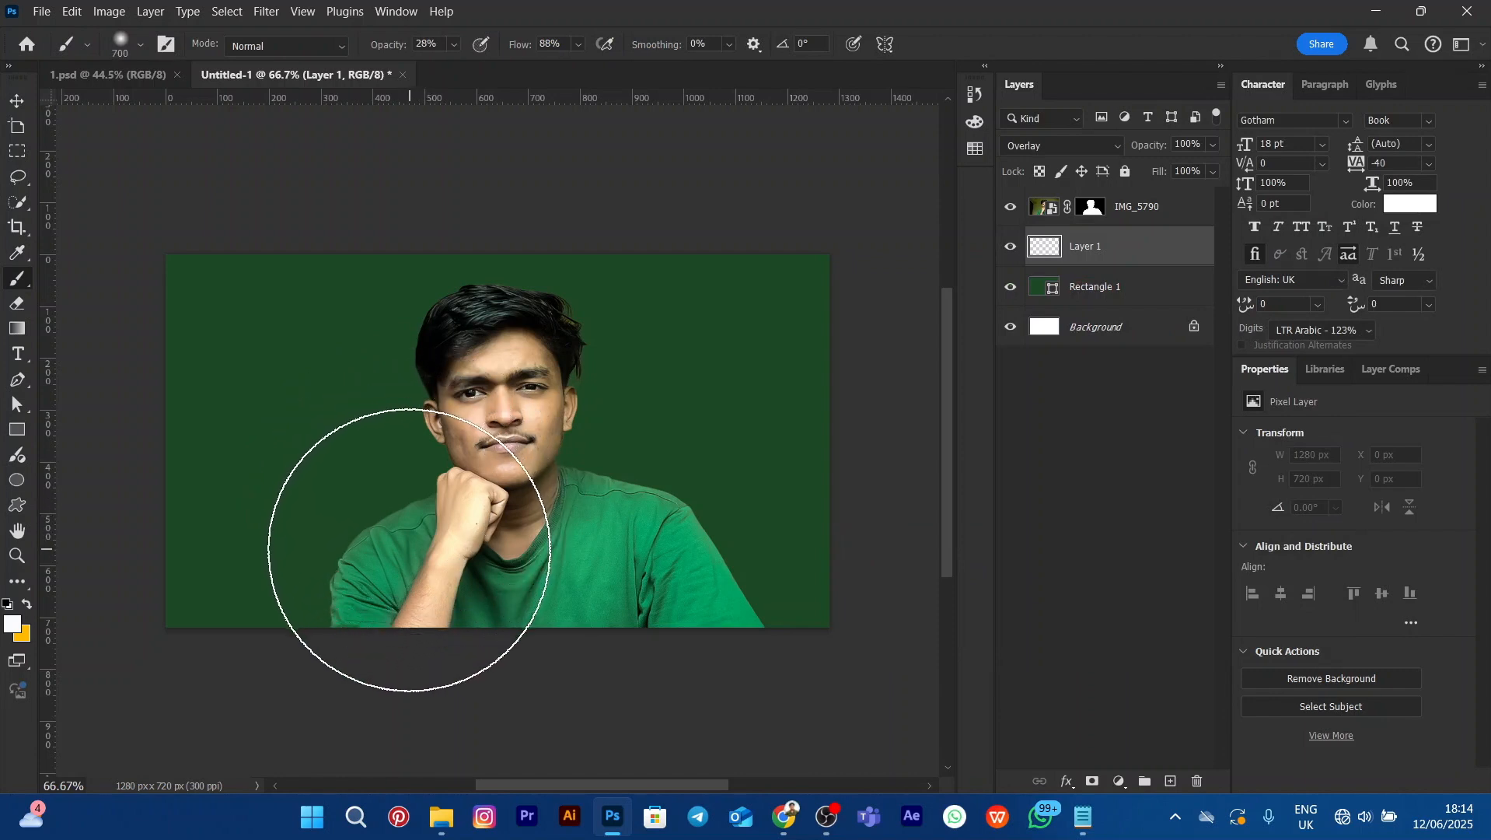
{"action": "left_click", "coordinate": [245, 578]}
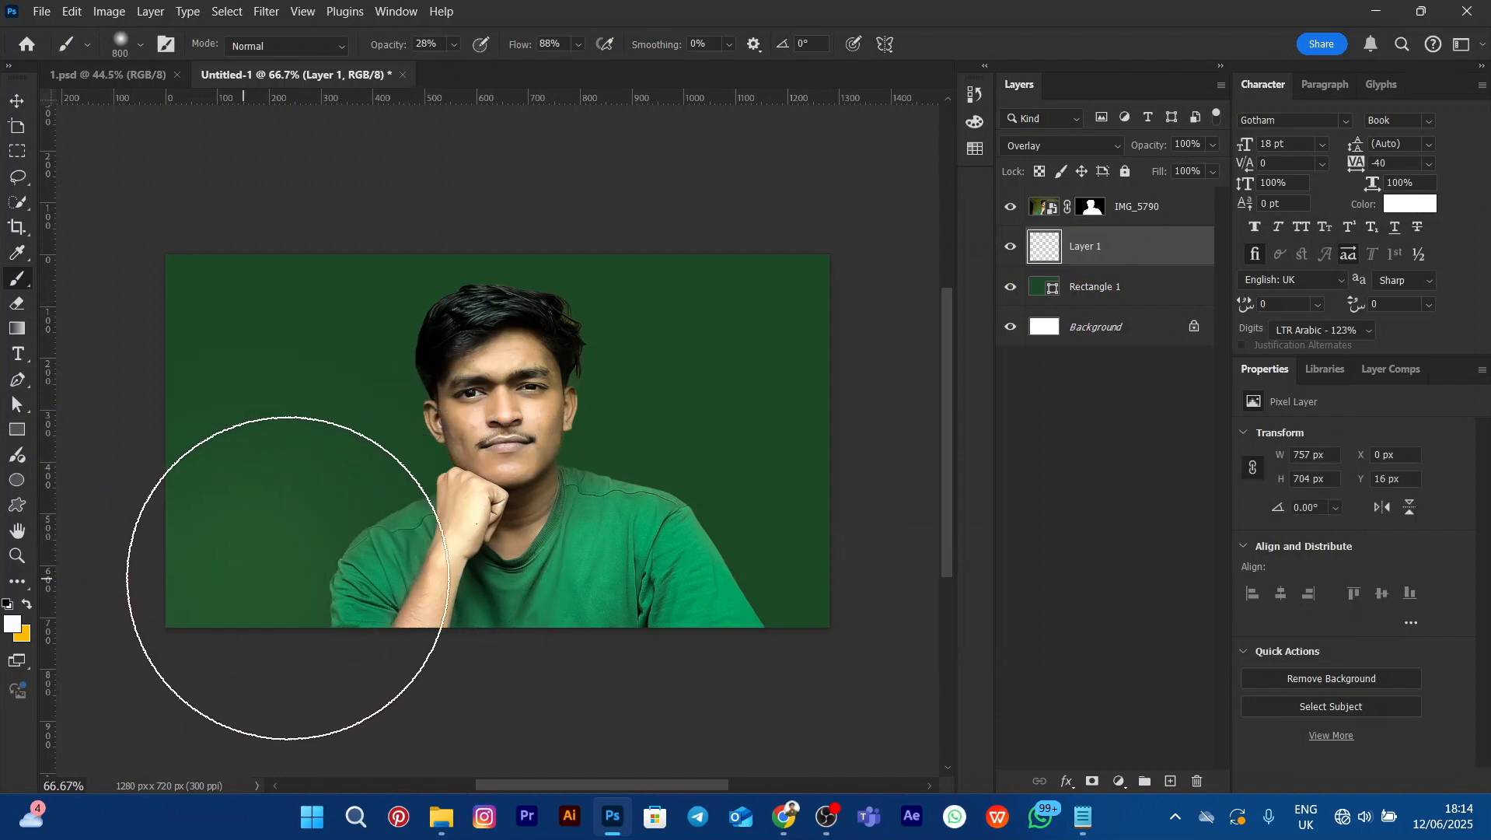
{"action": "left_click", "coordinate": [318, 576]}
{"action": "mouse_move", "coordinate": [320, 577]}
{"action": "left_mouse_down"}
{"action": "mouse_move", "coordinate": [652, 560]}
{"action": "mouse_move", "coordinate": [763, 571]}
{"action": "left_mouse_up"}
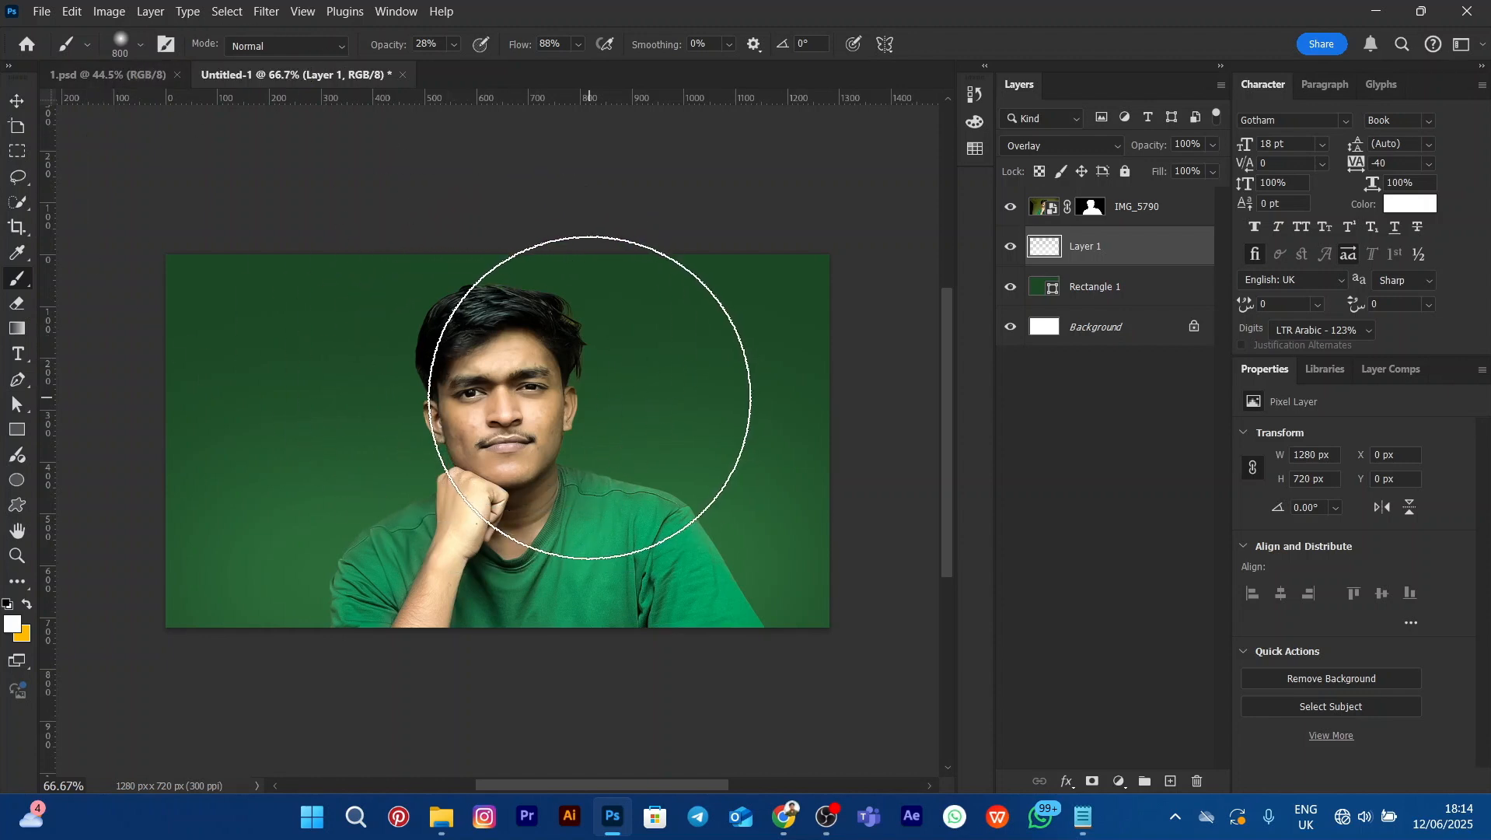
Brush more soft white over the background on Layer 1 with 0% hardness, enlarging the brush to 1100 px
{"action": "right_click", "coordinate": [589, 397]}
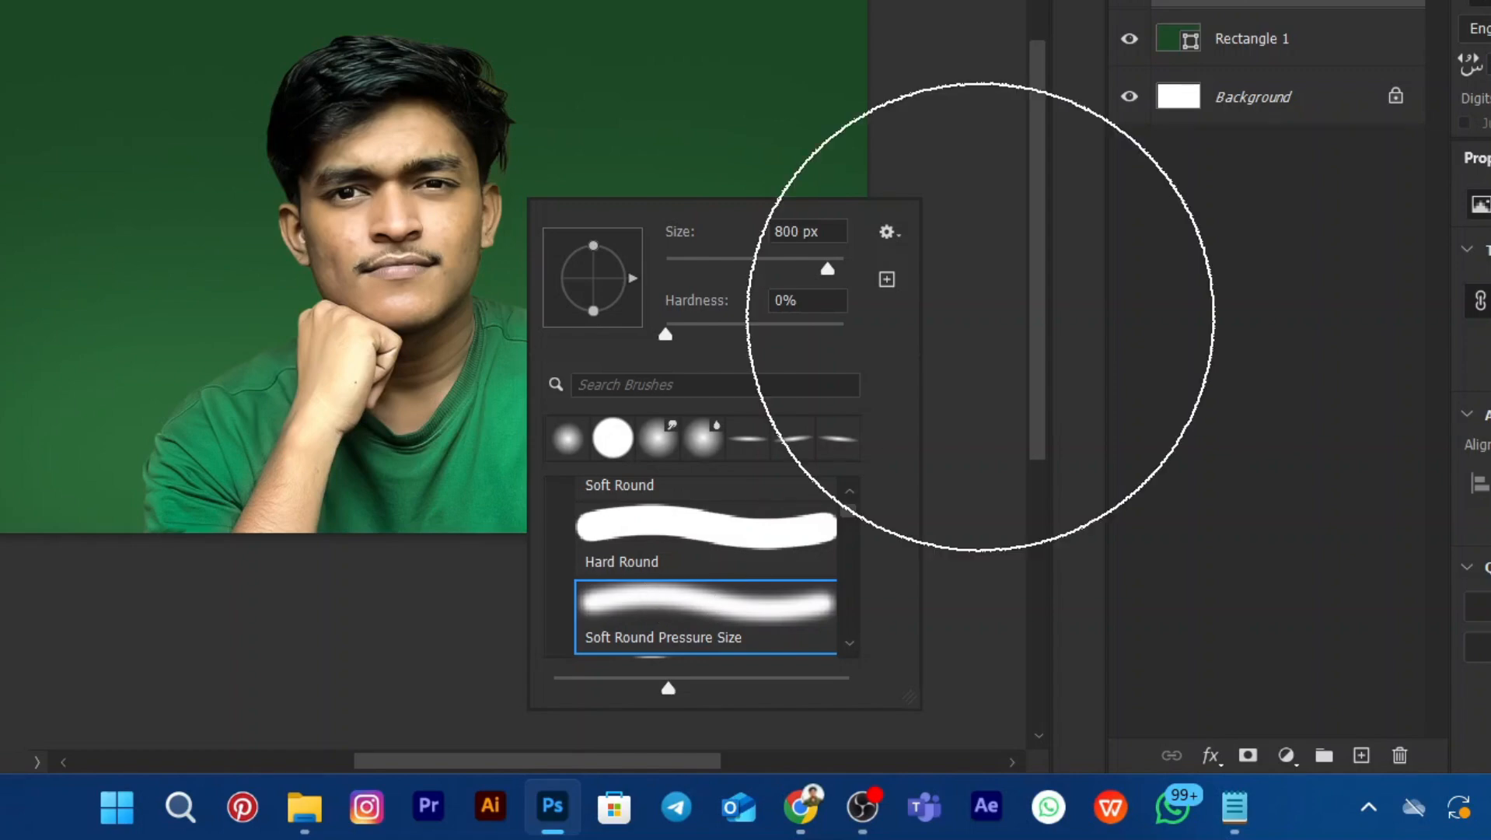
{"action": "left_click", "coordinate": [1236, 351]}
{"action": "left_click", "coordinate": [1264, 342]}
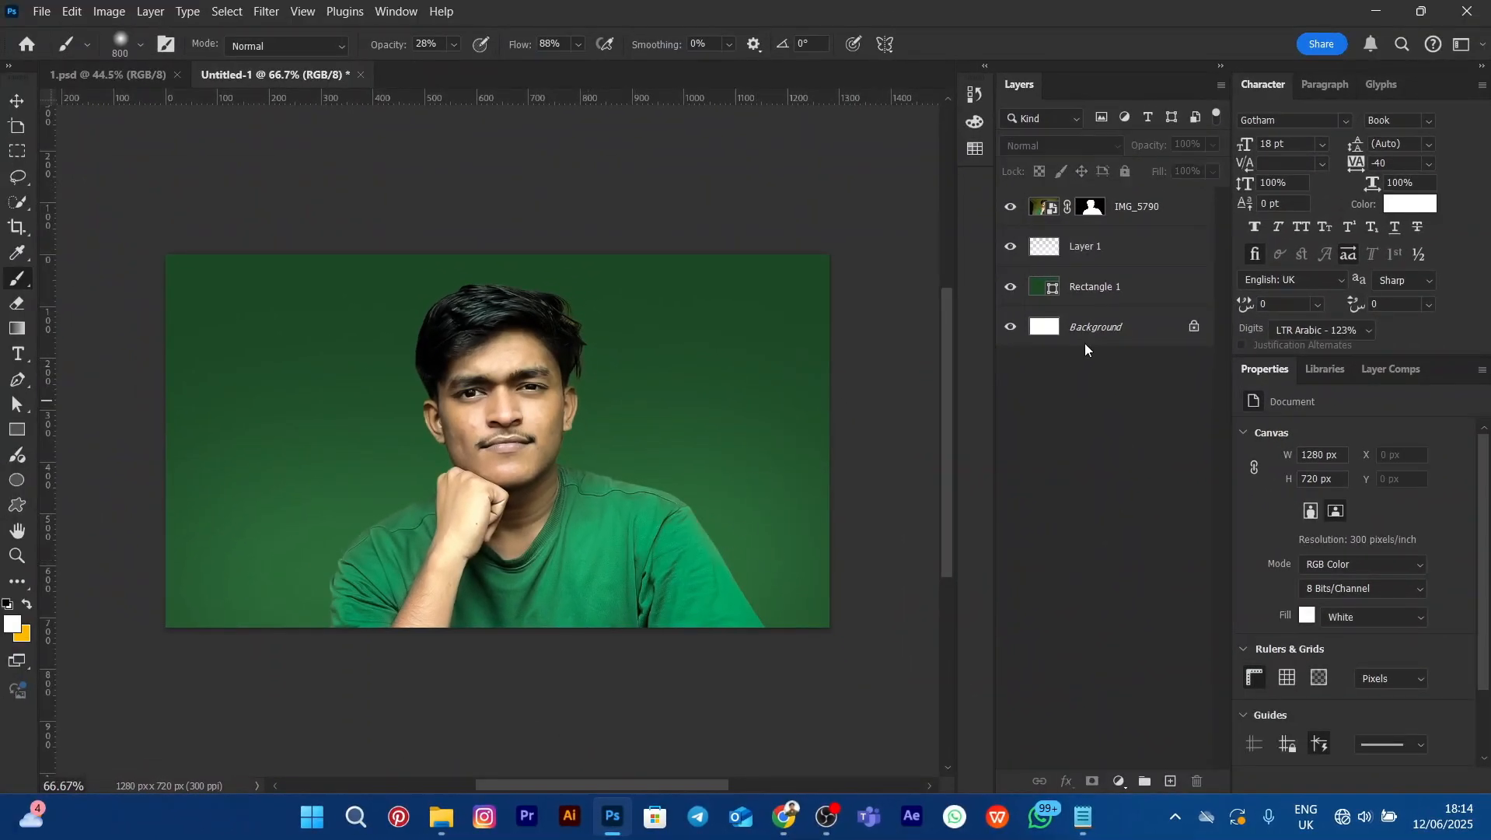
{"action": "left_click", "coordinate": [1088, 248]}
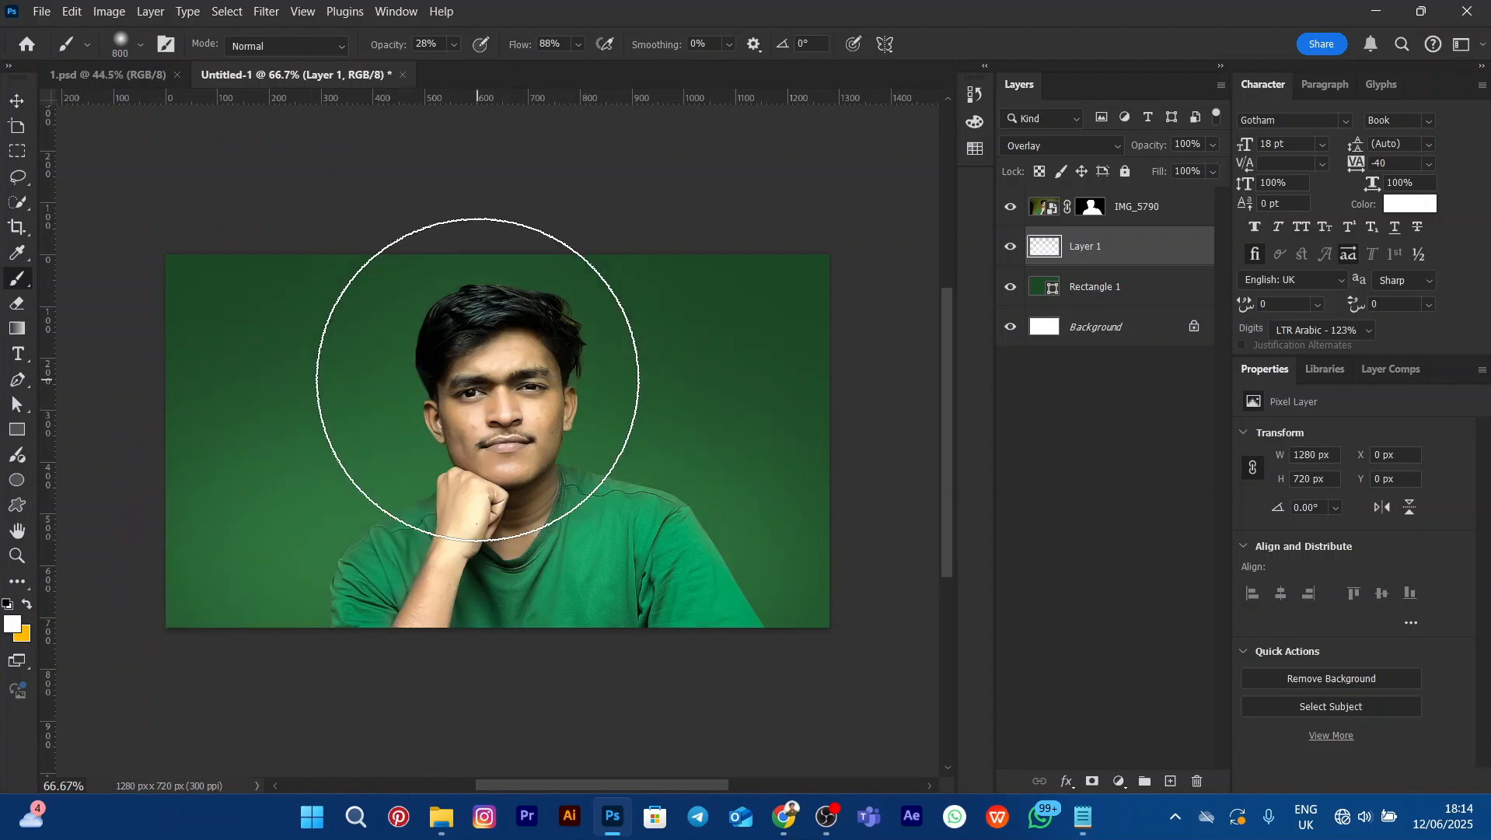
{"action": "key", "text": "bracketright"}
{"action": "key", "text": "bracketright"}
{"action": "key", "text": "bracketright"}
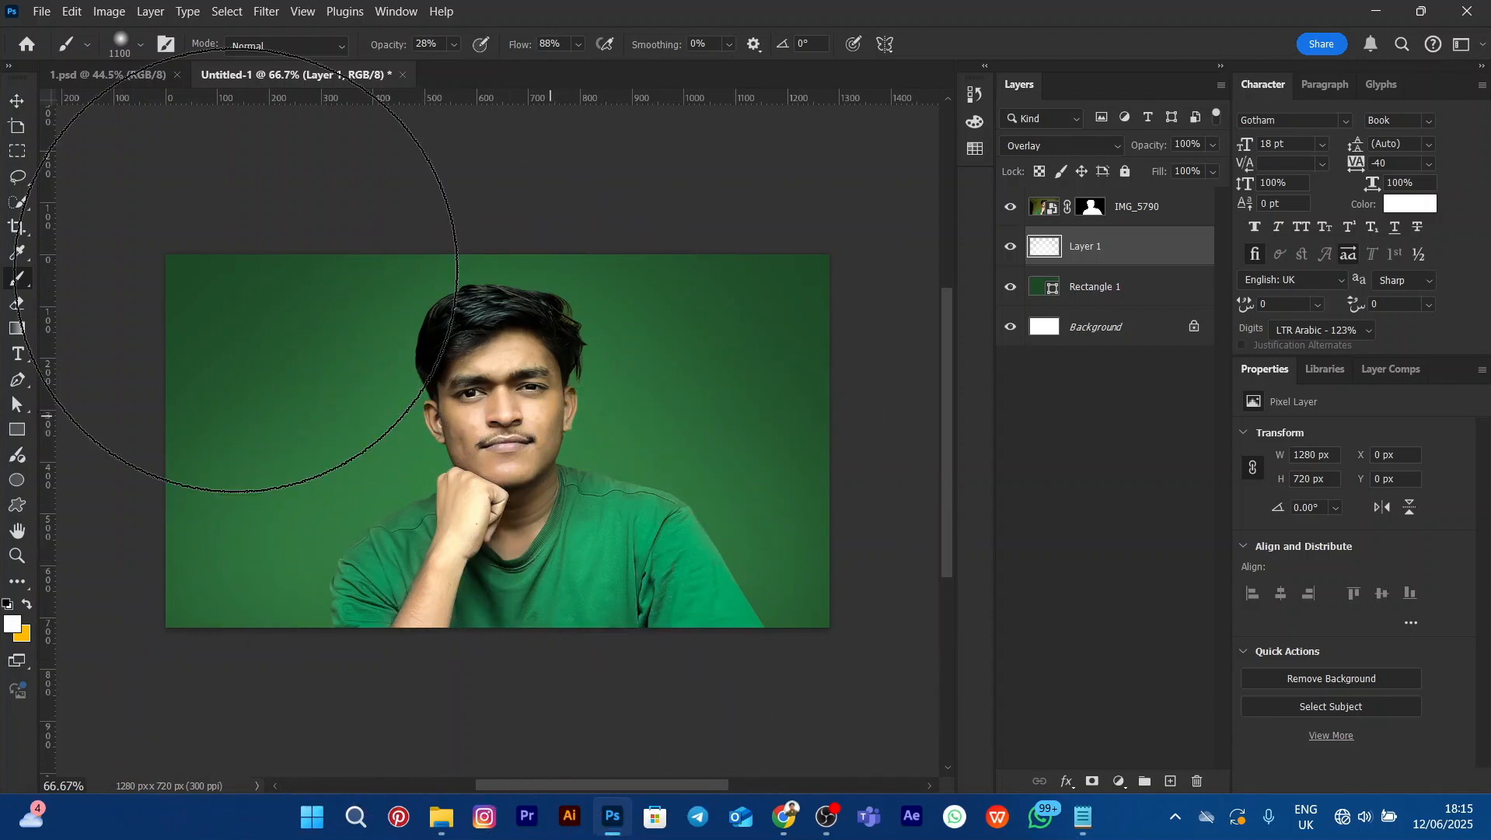
{"action": "left_click", "coordinate": [16, 102]}
{"action": "left_click", "coordinate": [677, 207]}
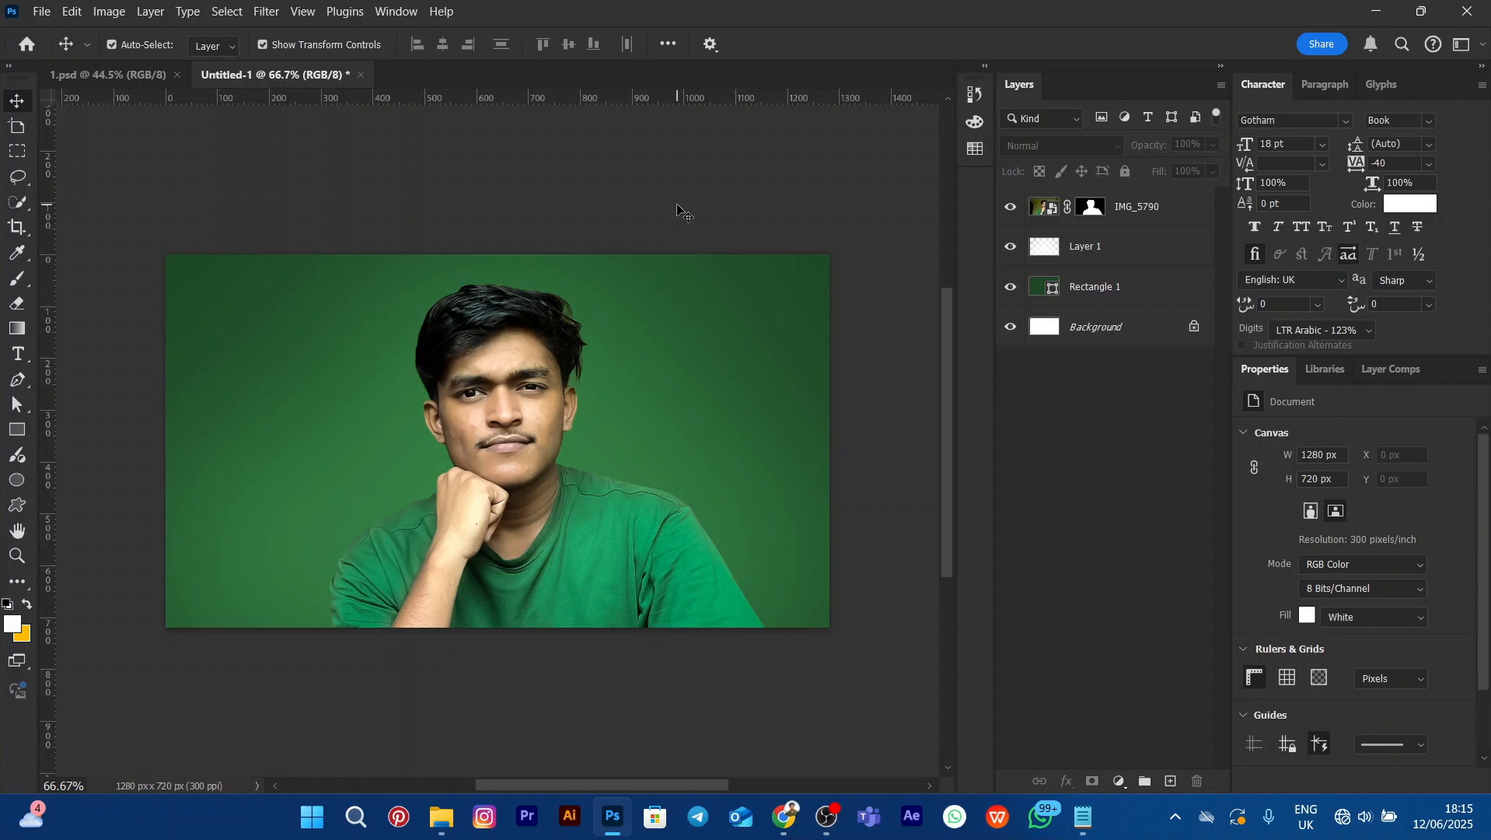
{"action": "left_click", "coordinate": [304, 360]}
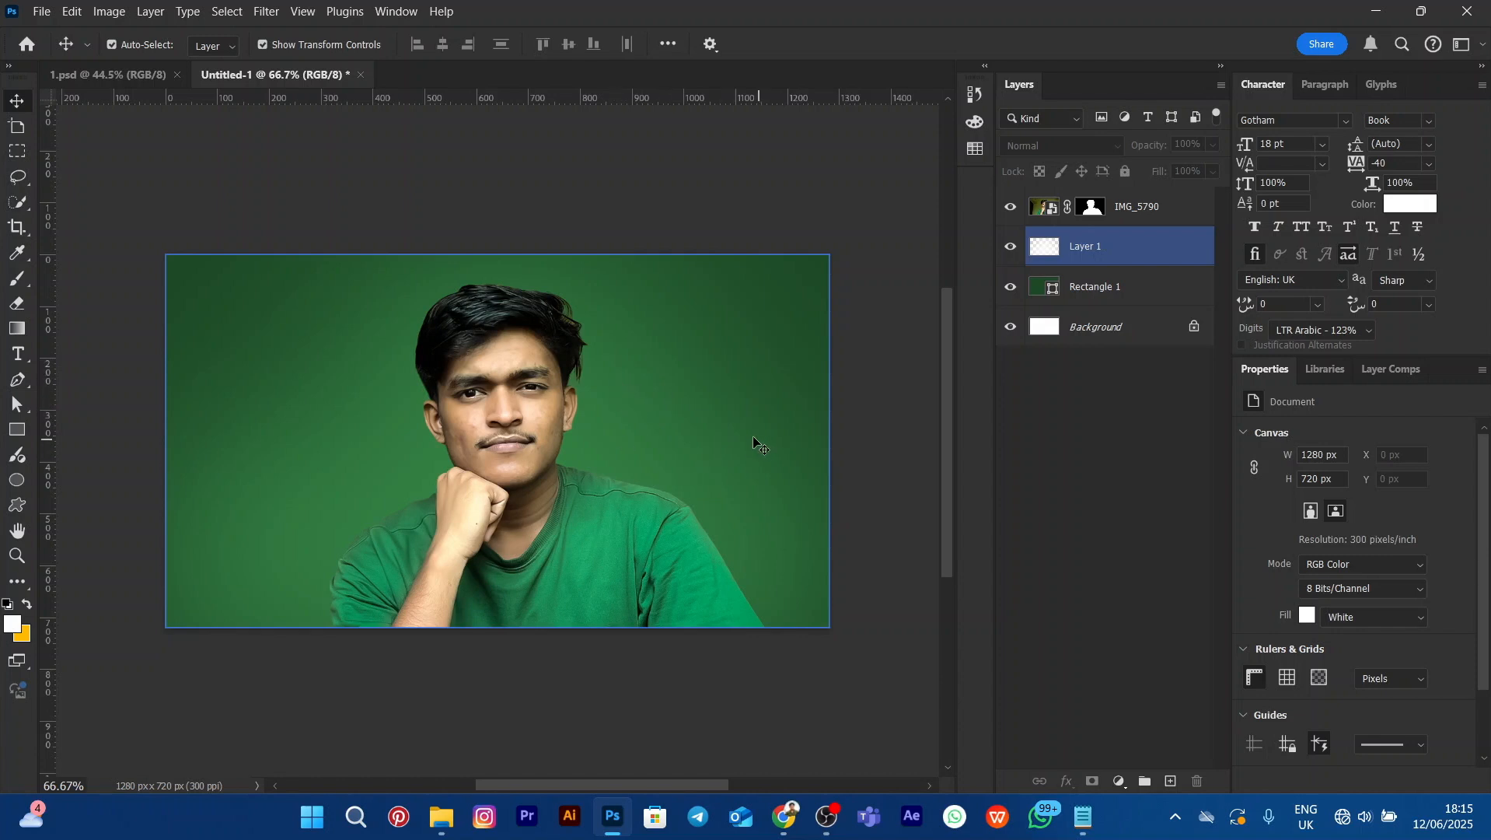
{"action": "left_click", "coordinate": [84, 260]}
Add the white two-line text "How I Create" beside the portrait's face and scale it up to about 21 pt
{"action": "left_click", "coordinate": [22, 360]}
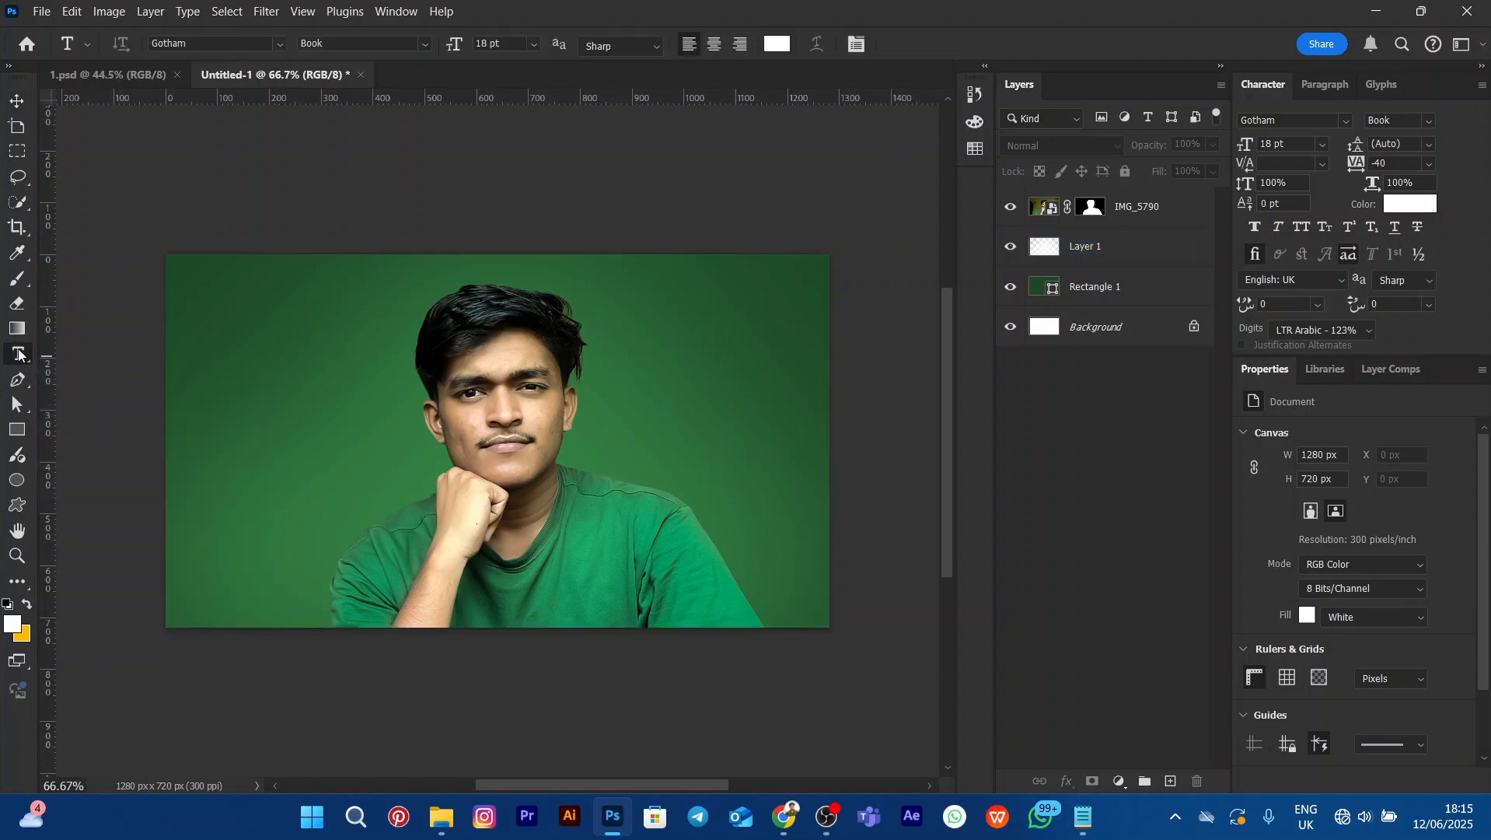
{"action": "left_click", "coordinate": [250, 394]}
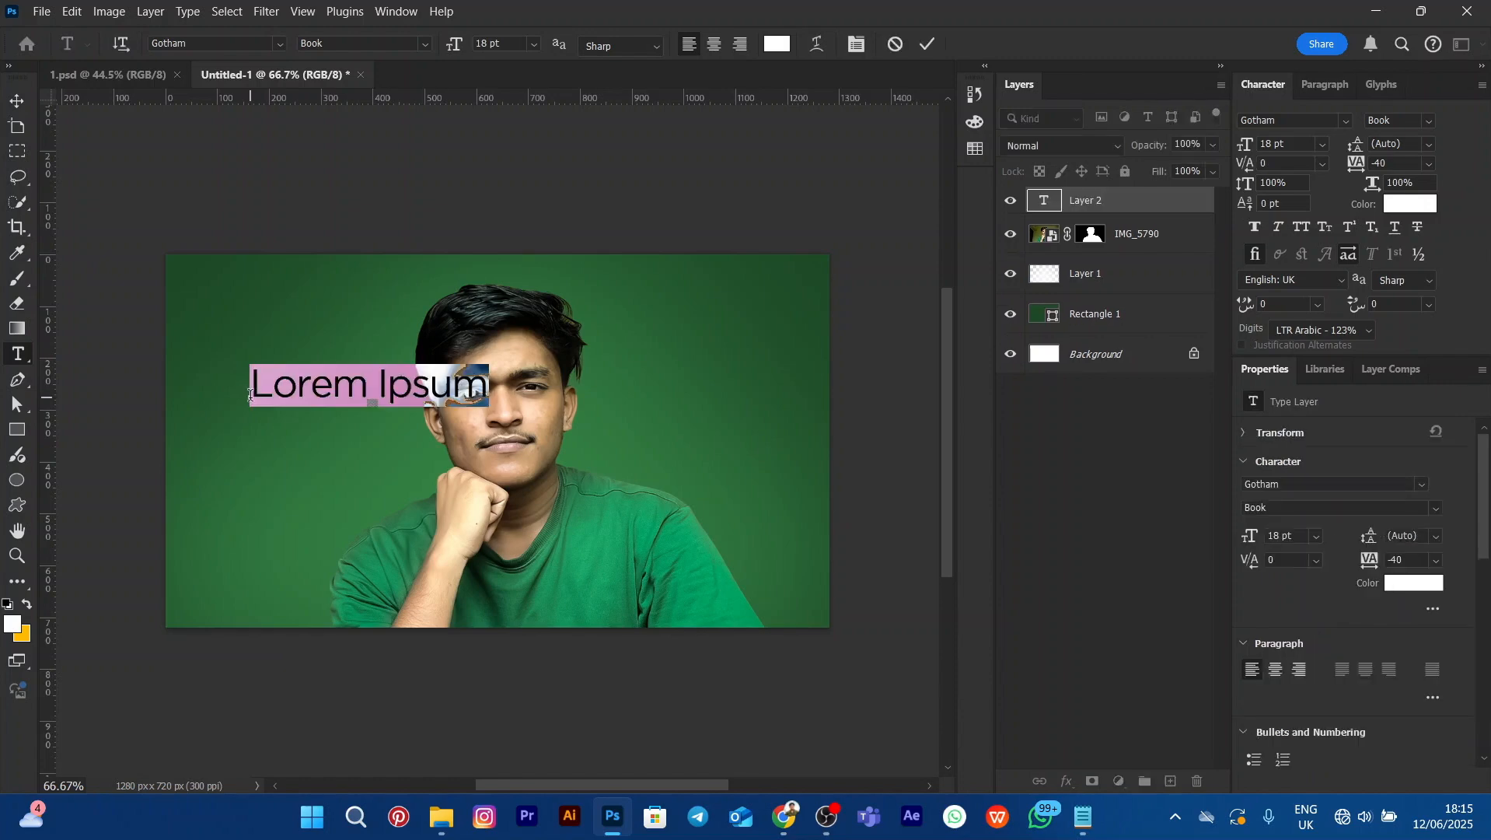
{"action": "left_click_drag", "start_coordinate": [374, 408], "coordinate": [384, 413]}
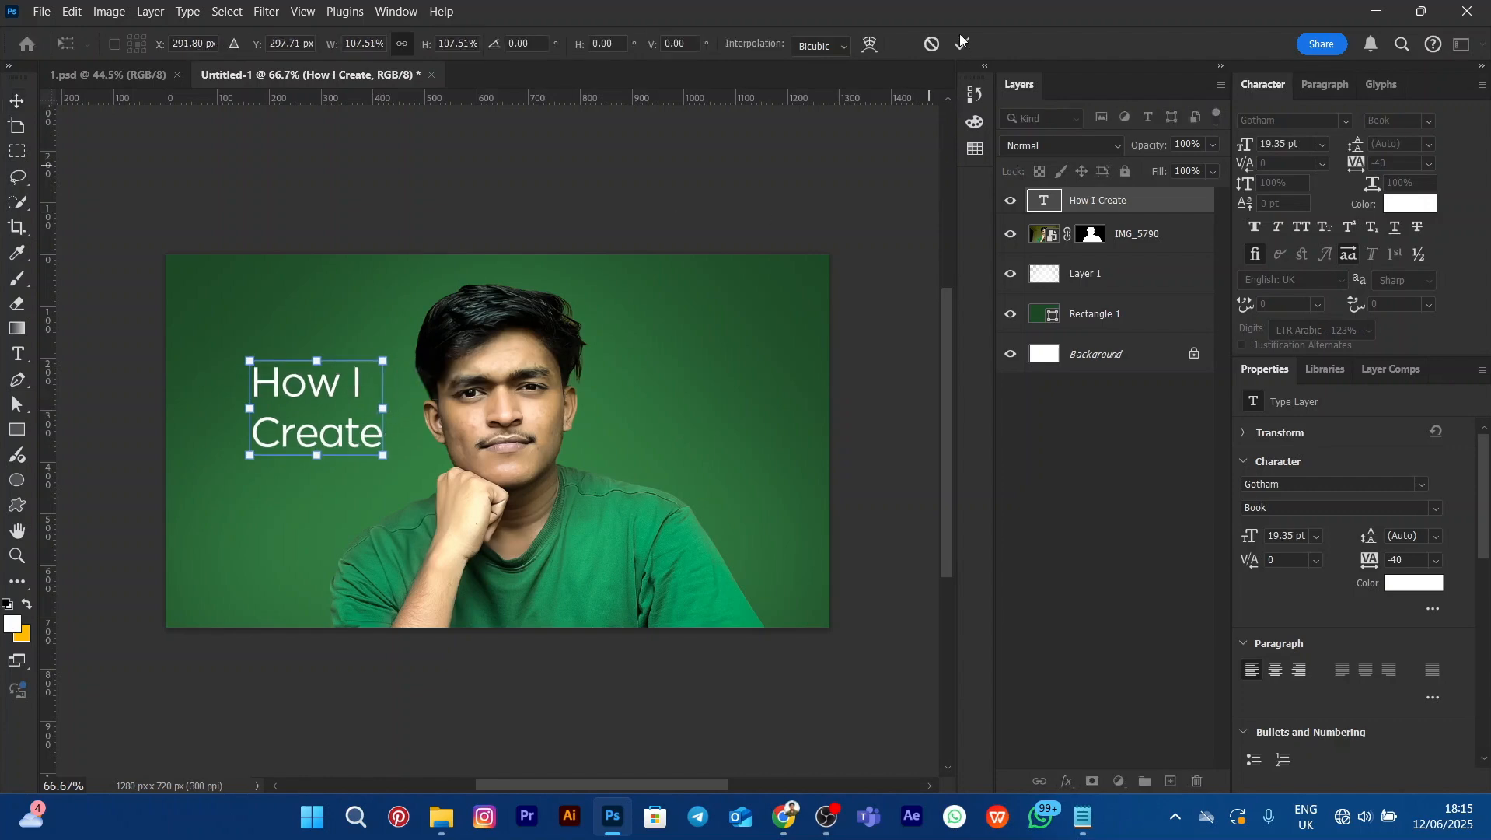
{"action": "left_click", "coordinate": [962, 40]}
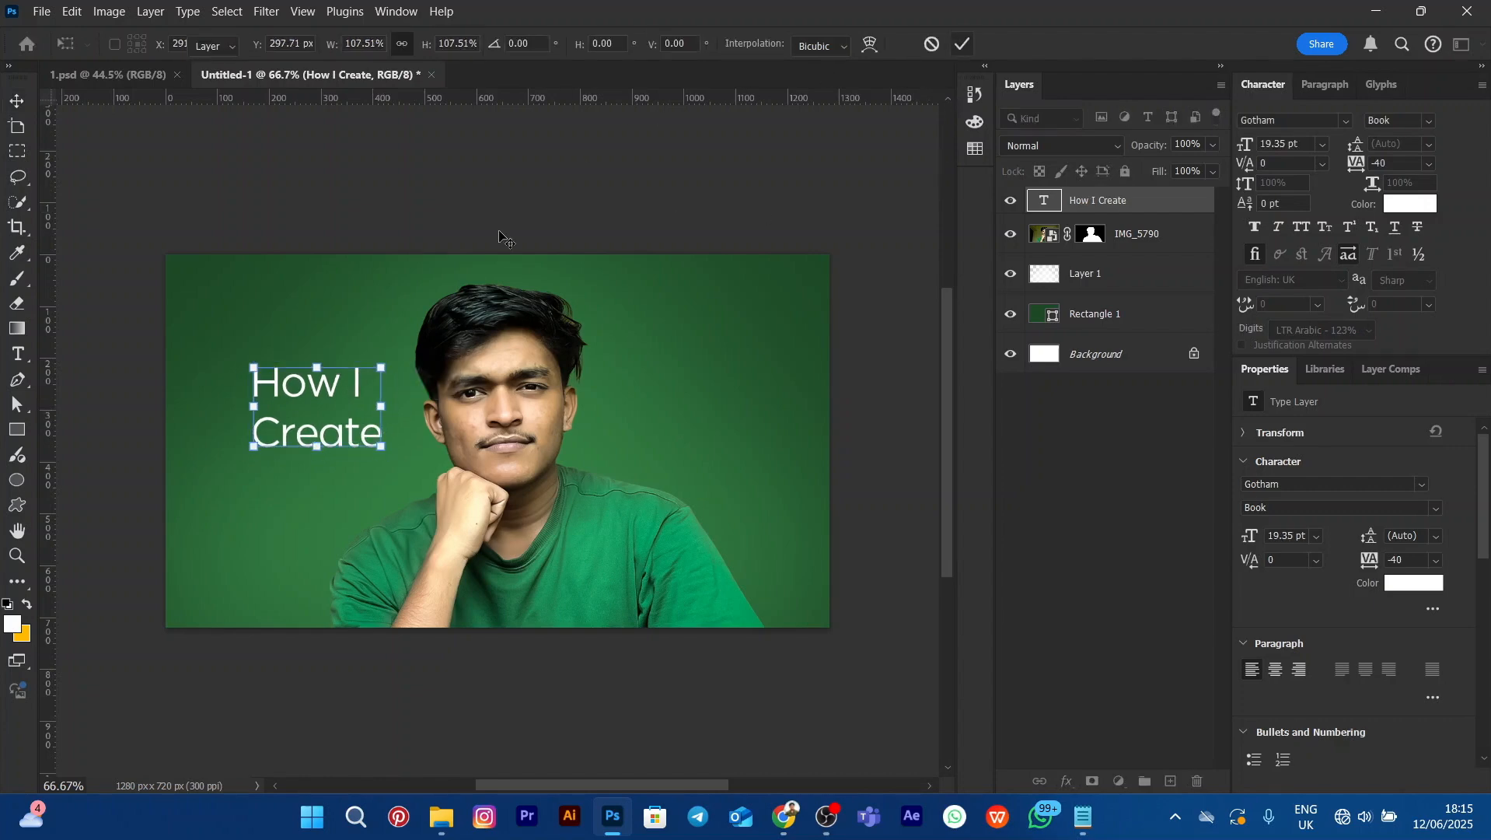
{"action": "left_click_drag", "start_coordinate": [252, 411], "coordinate": [238, 408]}
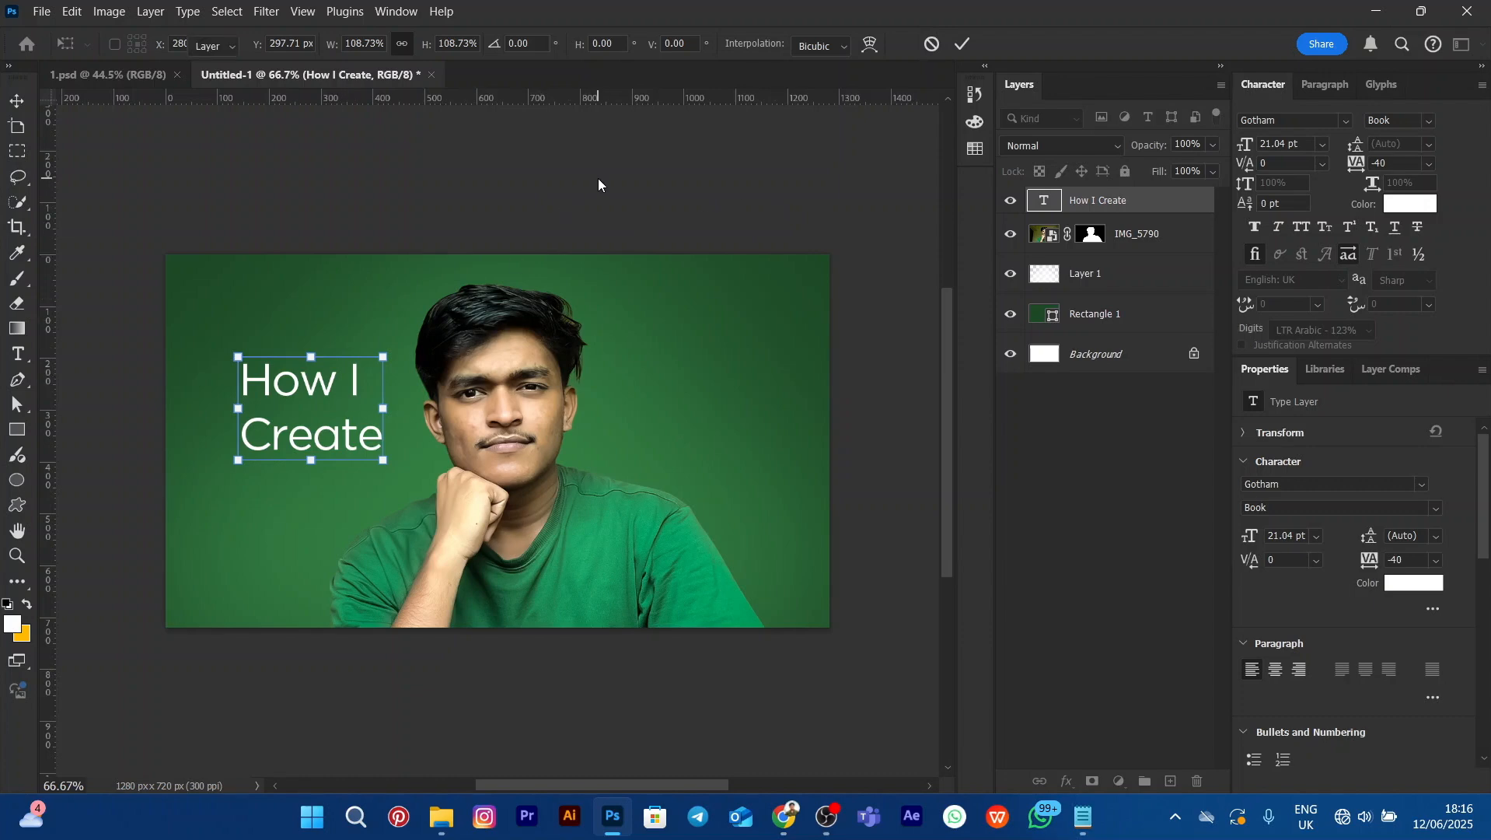
{"action": "key", "text": "Return"}
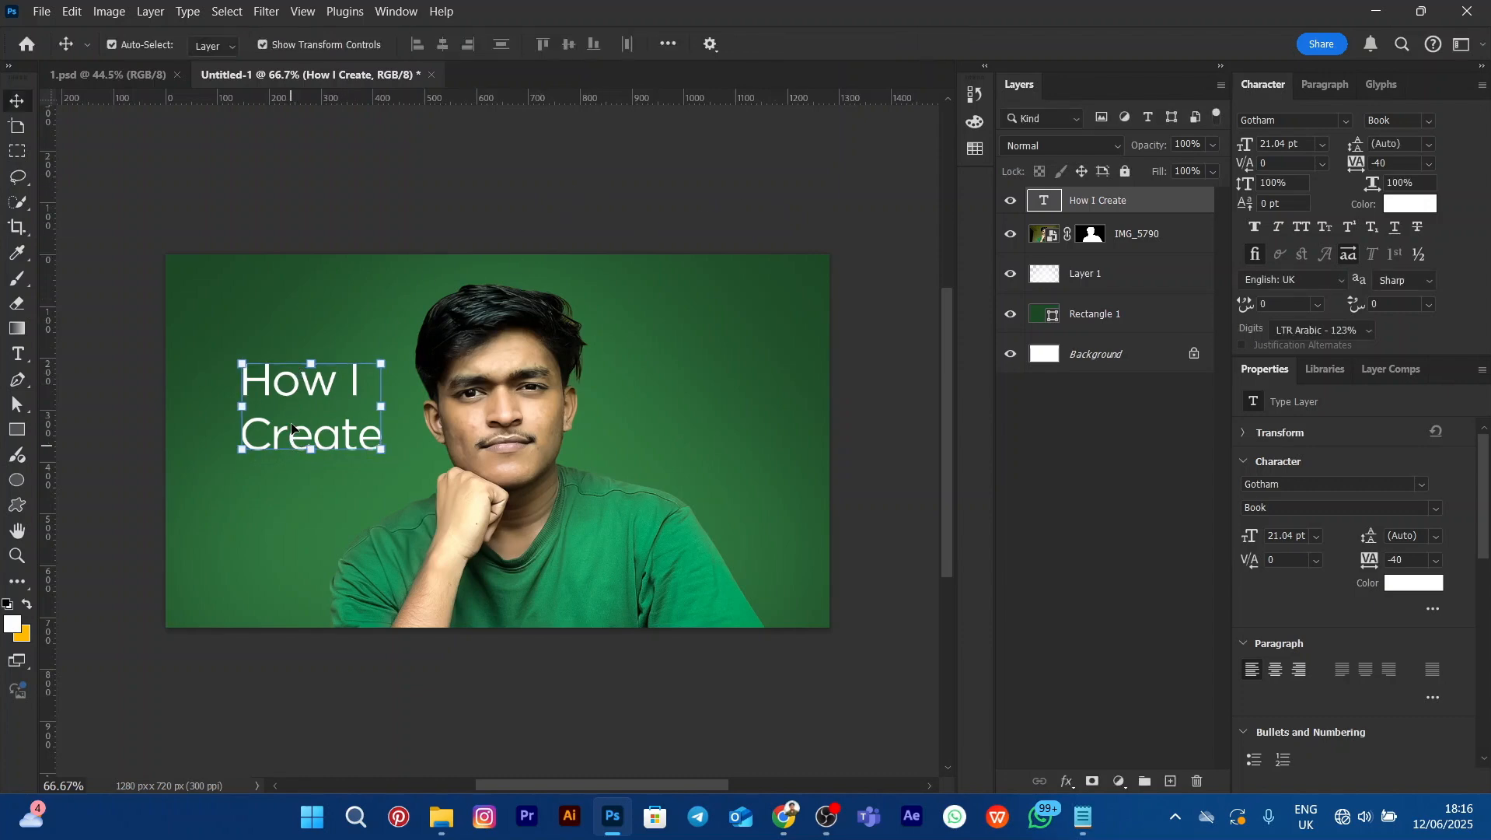
Tighten the line spacing of the "How I Create" text, trying several leading values and settling on 19 pt
{"action": "left_click", "coordinate": [1411, 143]}
{"action": "type", "text": "25"}
{"action": "key", "text": "Return"}
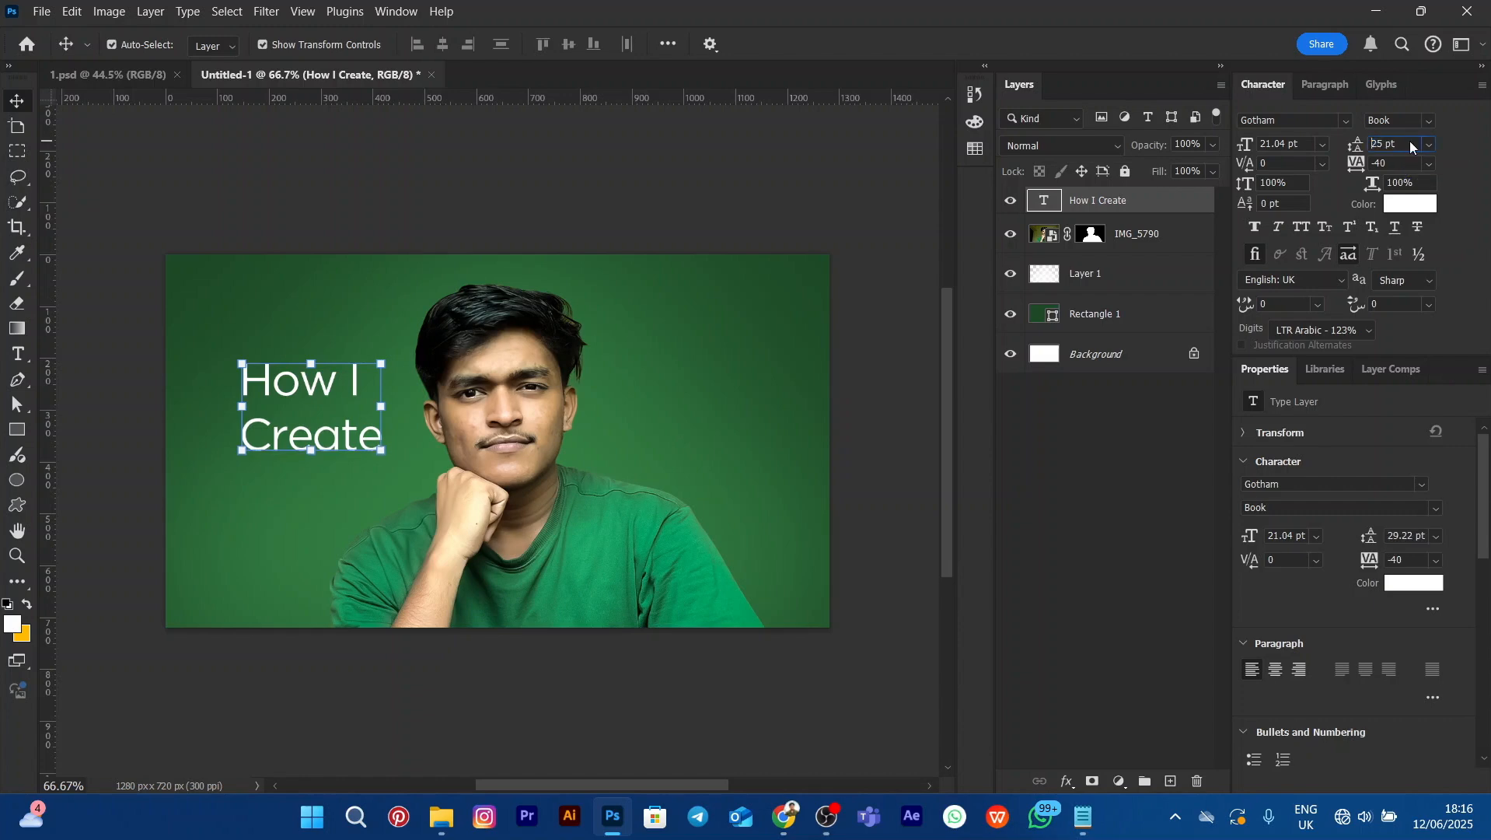
{"action": "type", "text": "21"}
{"action": "key", "text": "Return"}
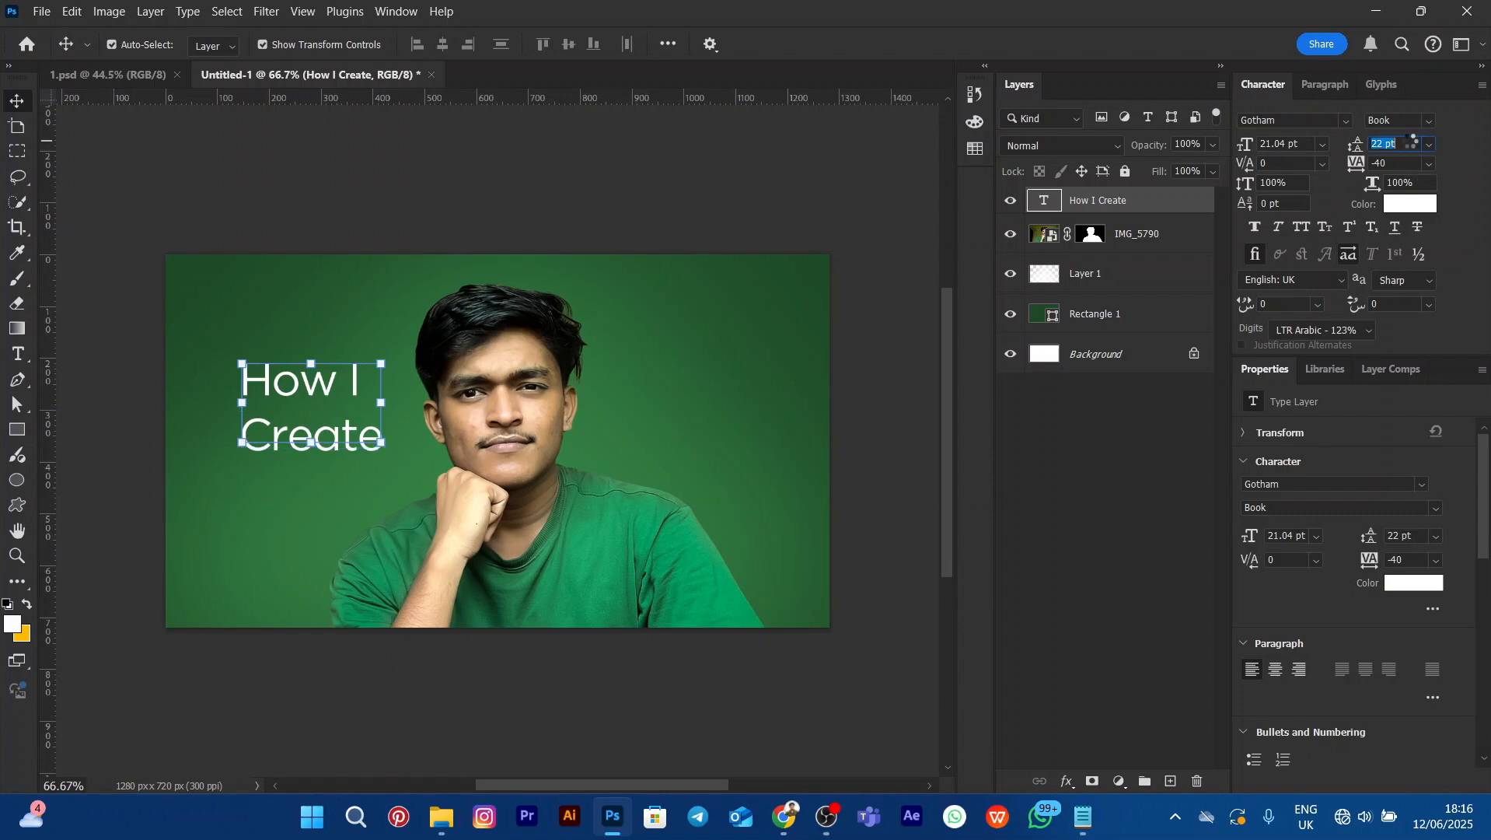
{"action": "type", "text": "17"}
{"action": "key", "text": "Return"}
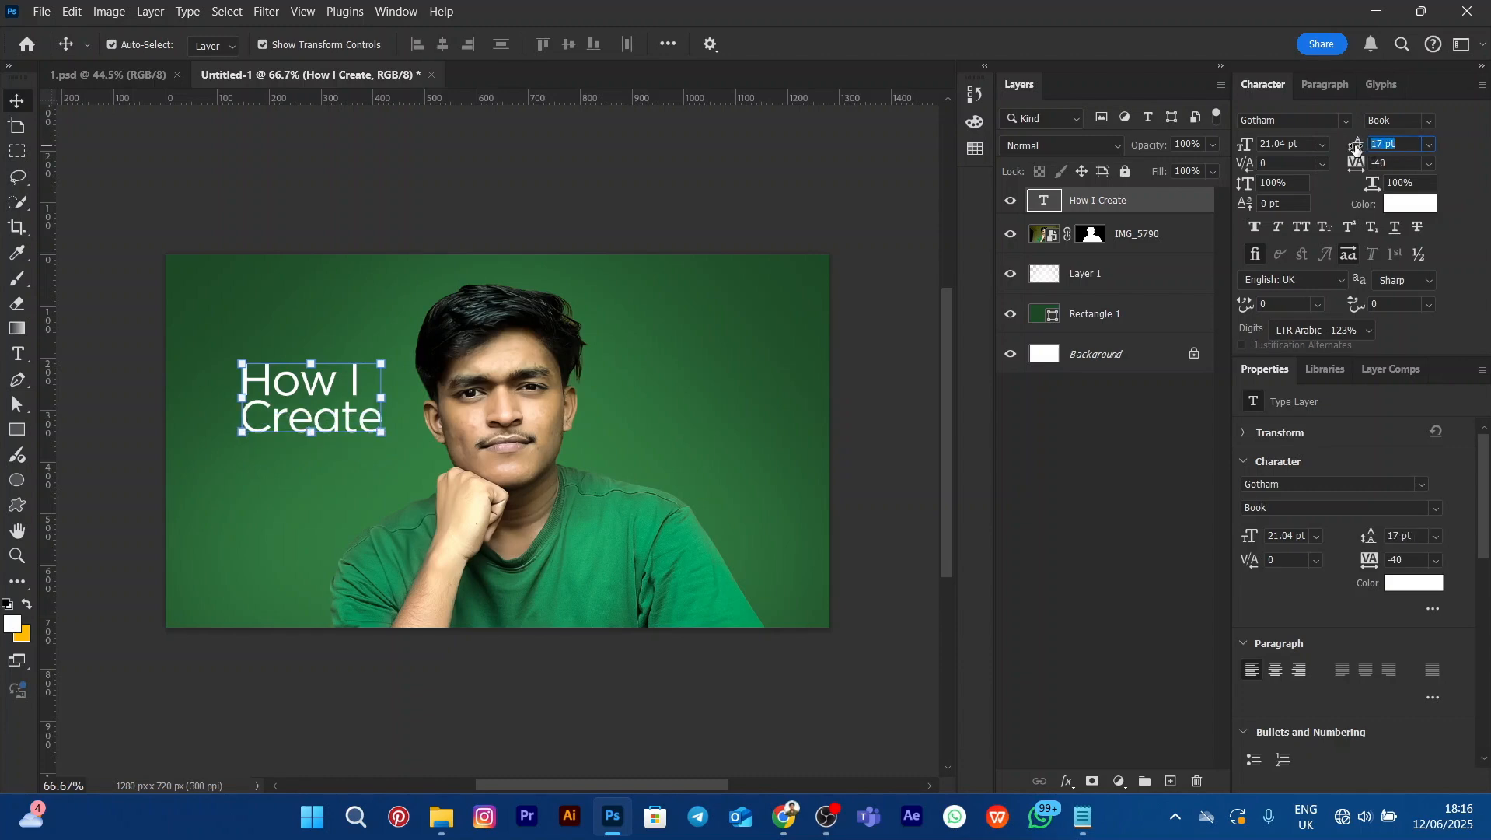
{"action": "type", "text": "22"}
{"action": "key", "text": "Return"}
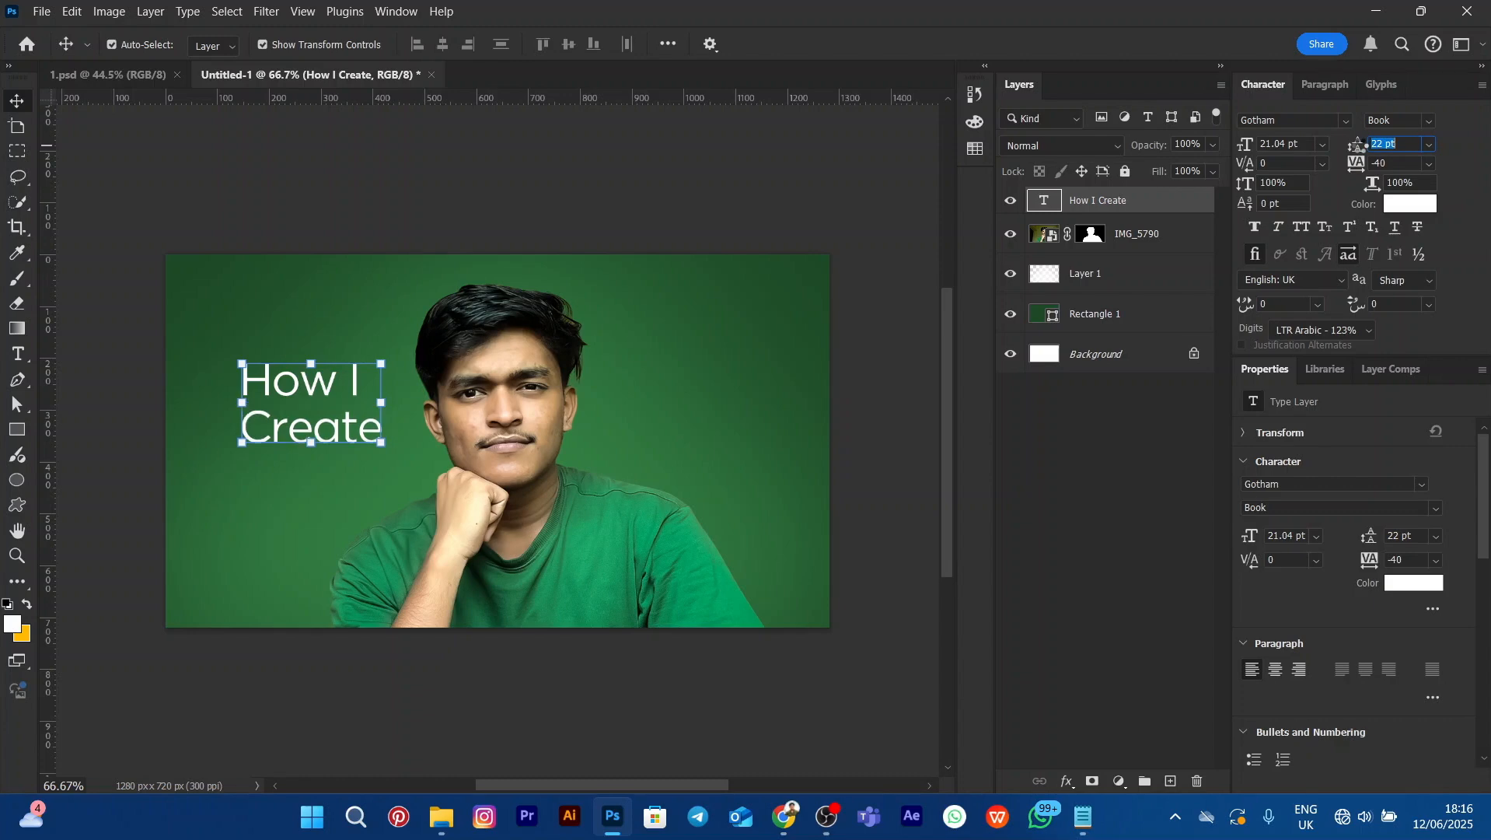
{"action": "type", "text": "21"}
{"action": "key", "text": "Return"}
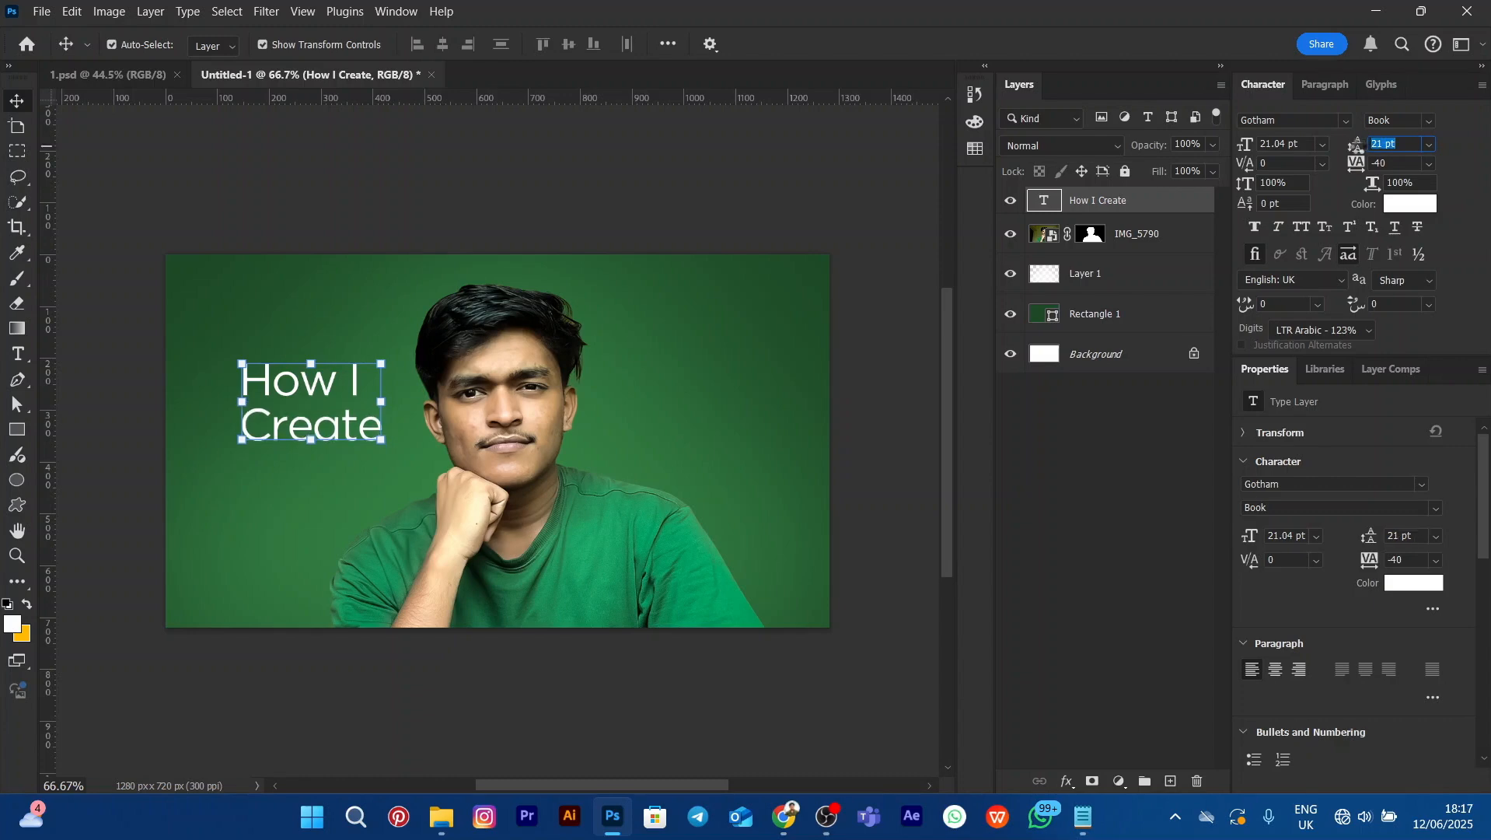
{"action": "key", "text": "Down"}
{"action": "key", "text": "Down"}
{"action": "key", "text": "Down"}
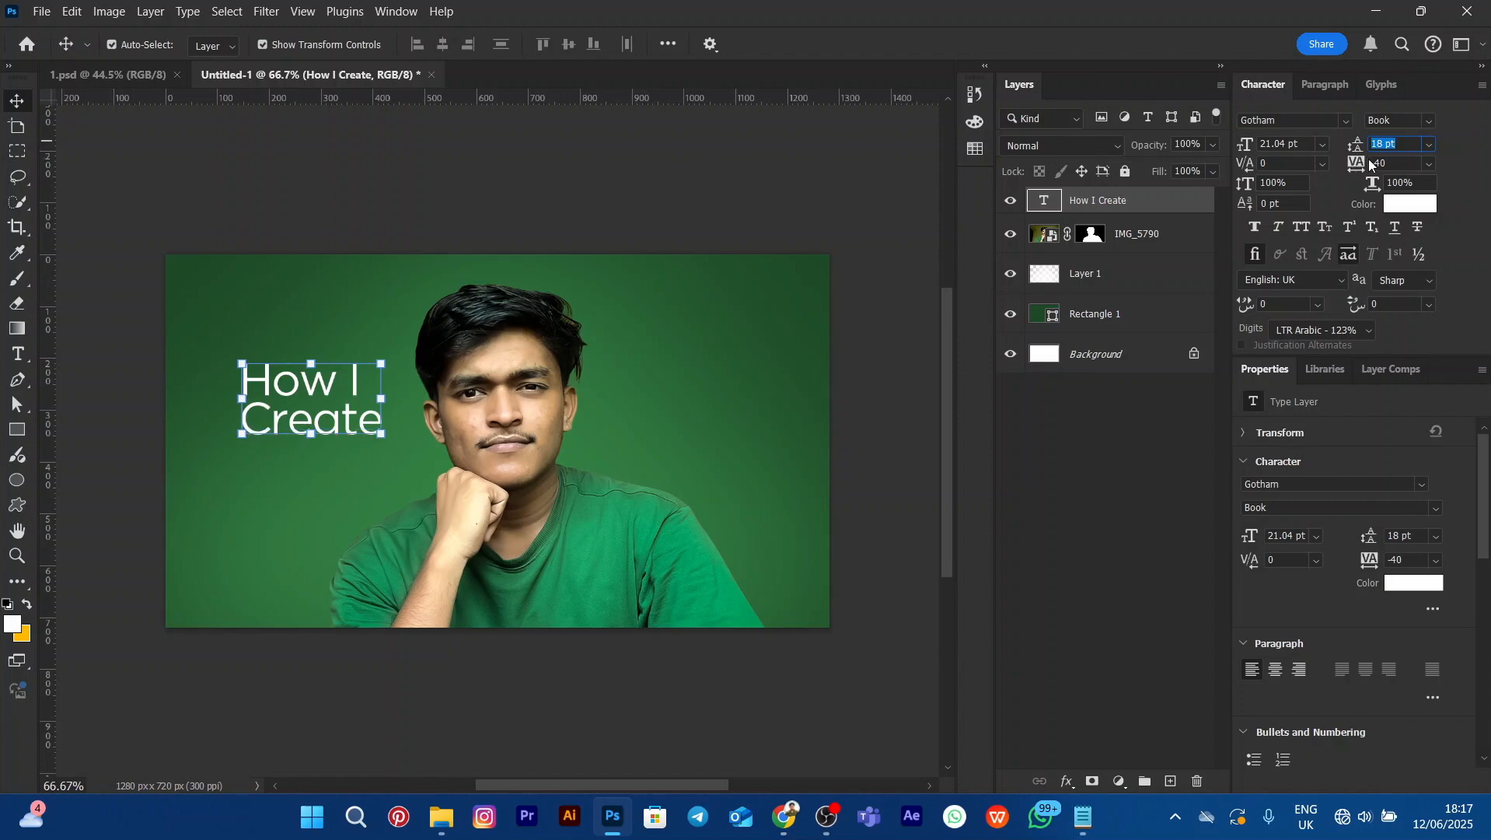
{"action": "left_click_drag", "start_coordinate": [1359, 149], "coordinate": [1361, 150]}
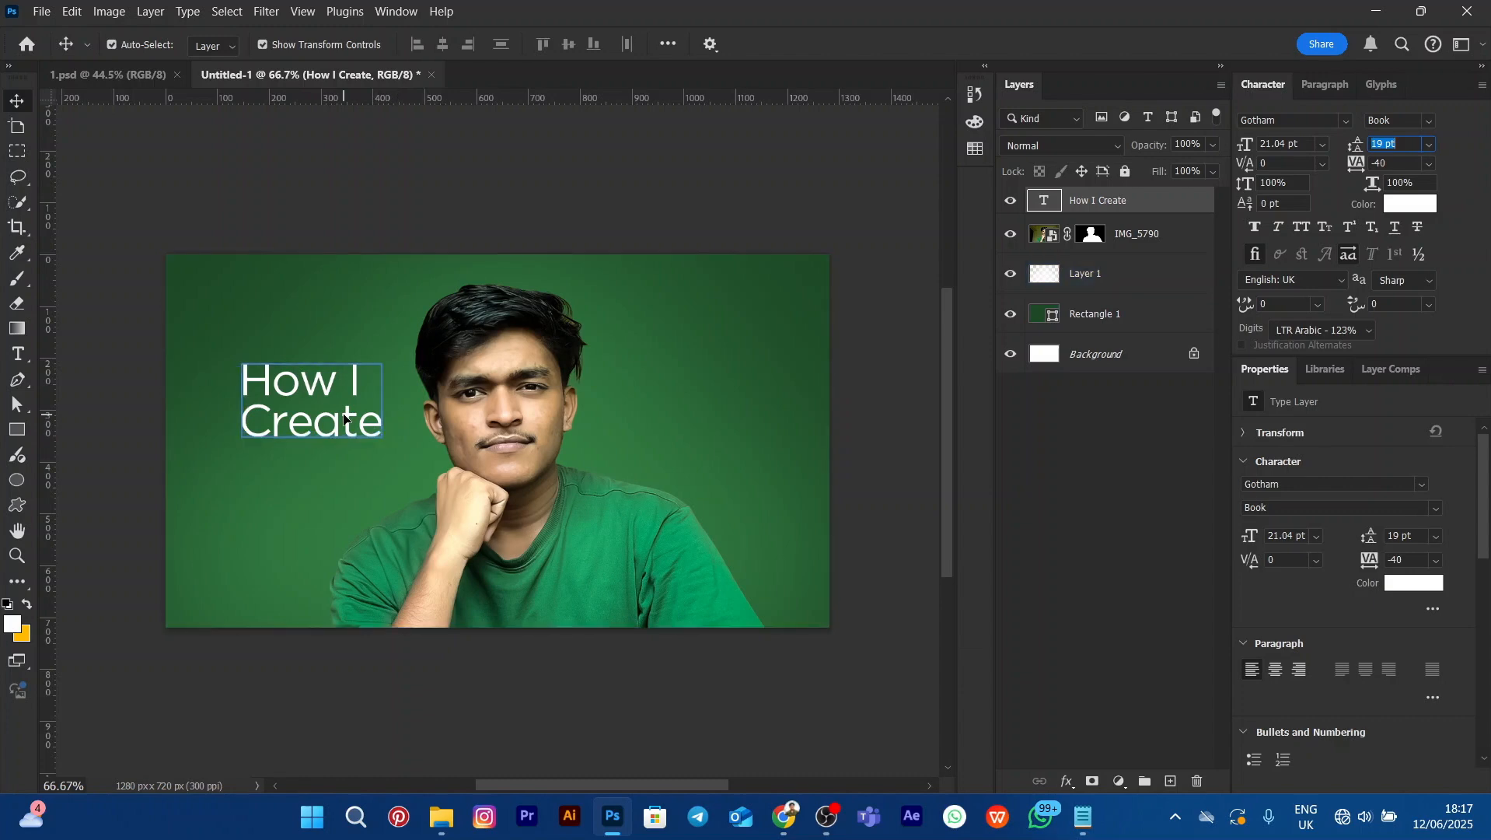
Enlarge only the word "Create" to 25 pt and set its leading to 22 pt
{"action": "double_click", "coordinate": [298, 422]}
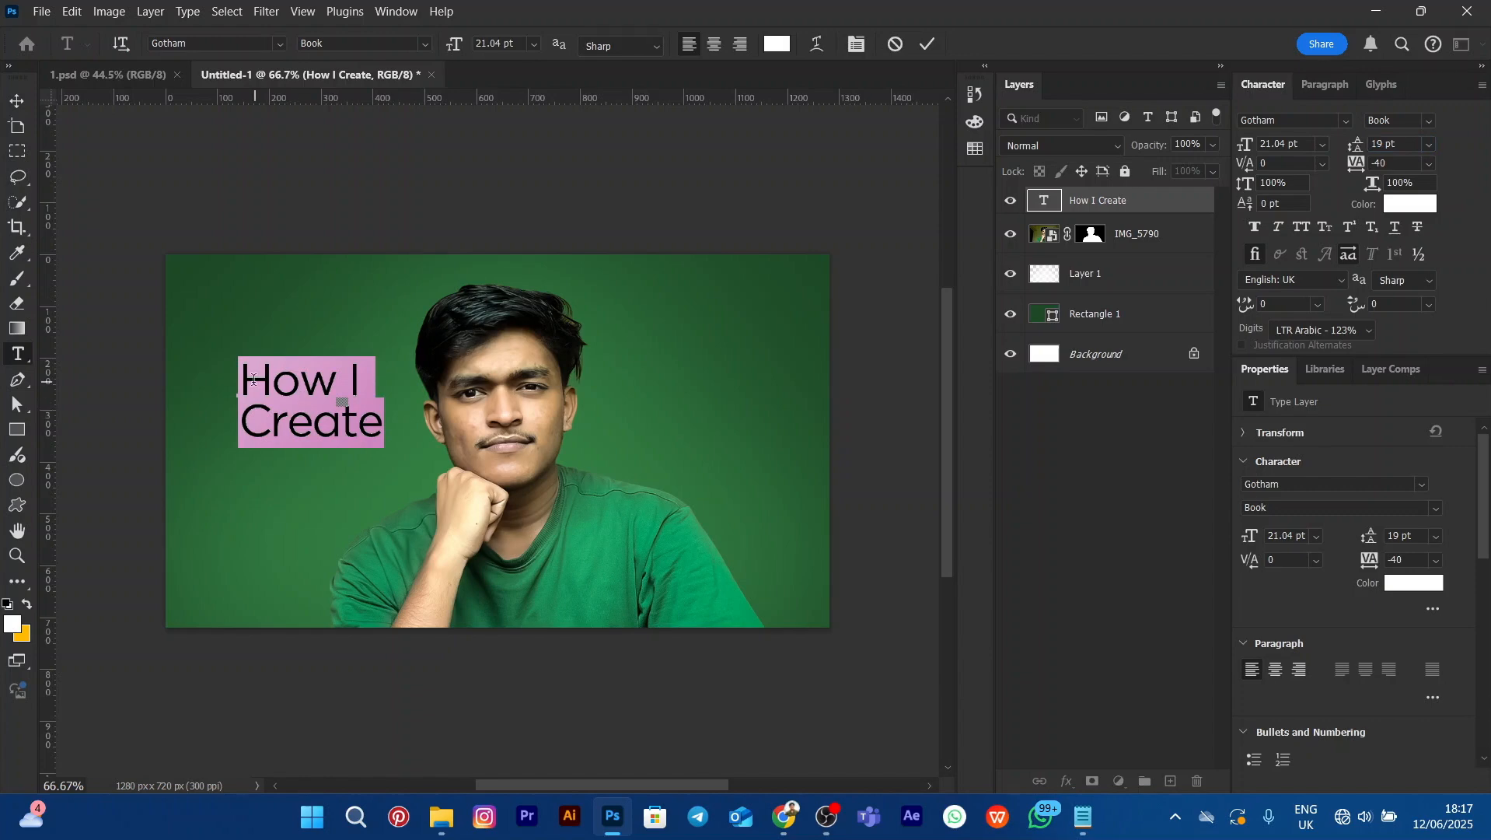
{"action": "left_click_drag", "start_coordinate": [241, 373], "coordinate": [363, 381]}
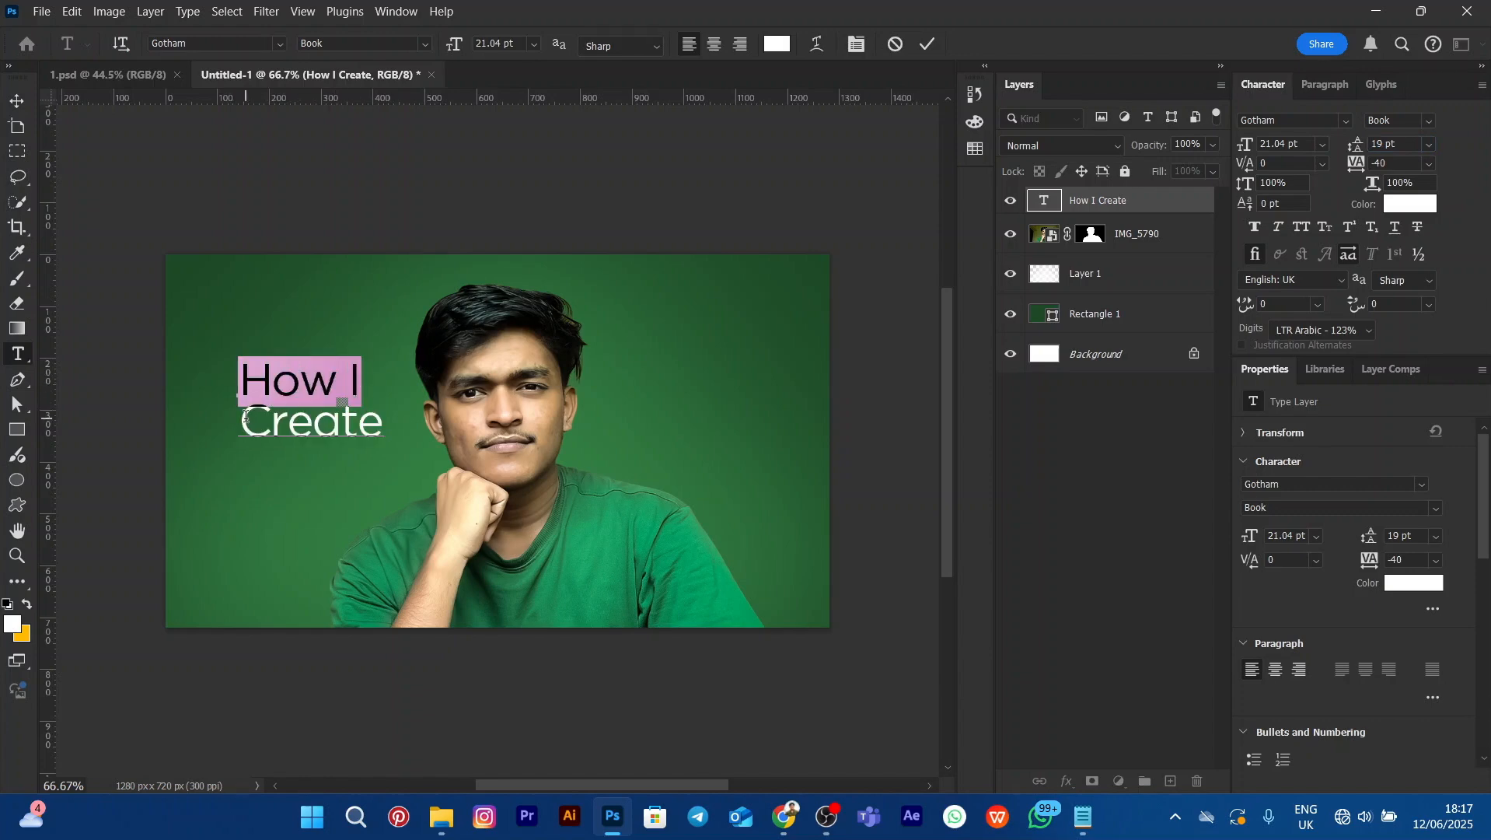
{"action": "left_click_drag", "start_coordinate": [240, 419], "coordinate": [395, 420]}
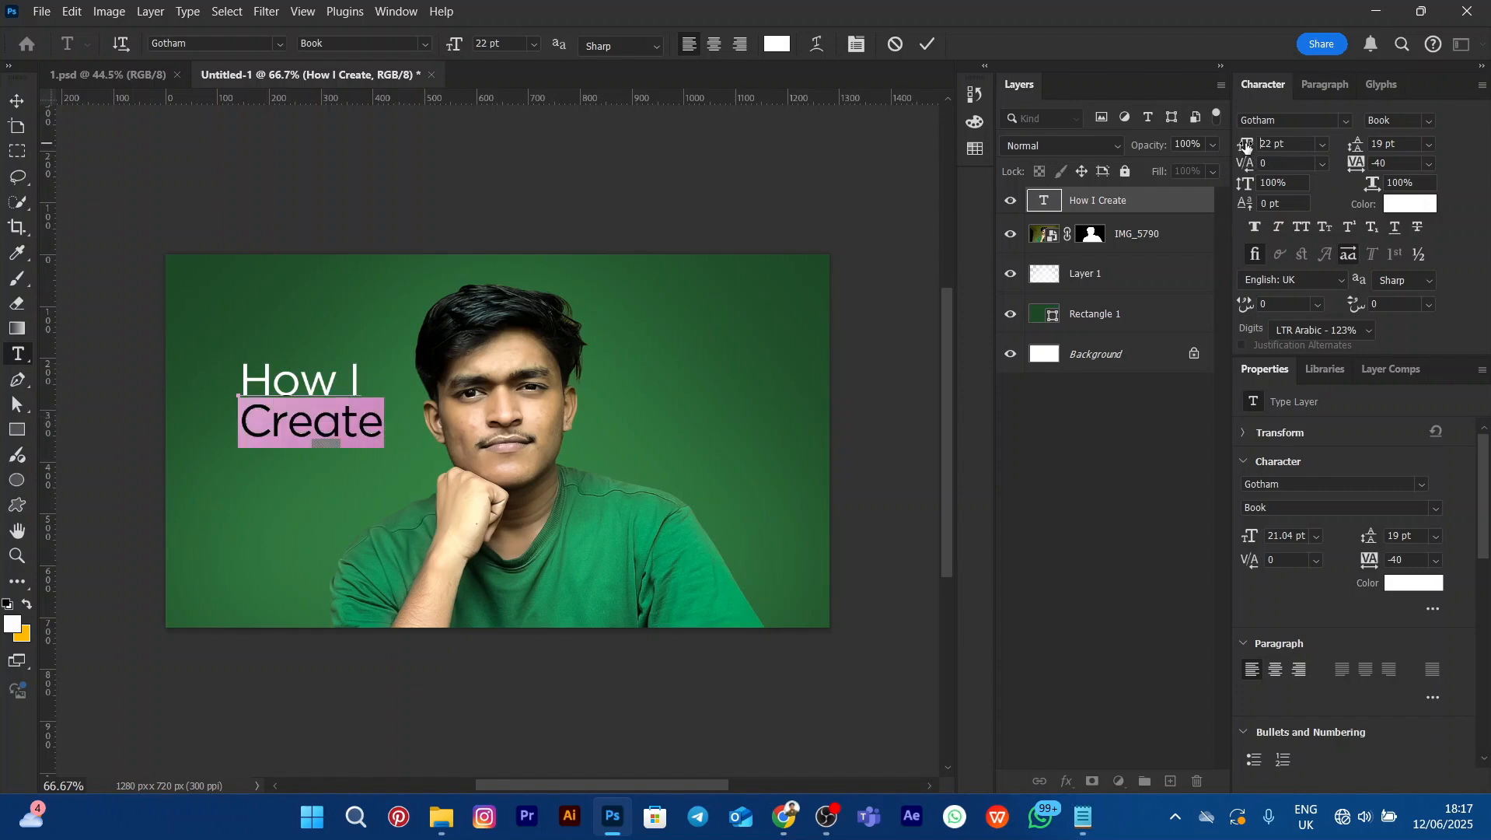
{"action": "left_click_drag", "start_coordinate": [1246, 144], "coordinate": [1250, 152]}
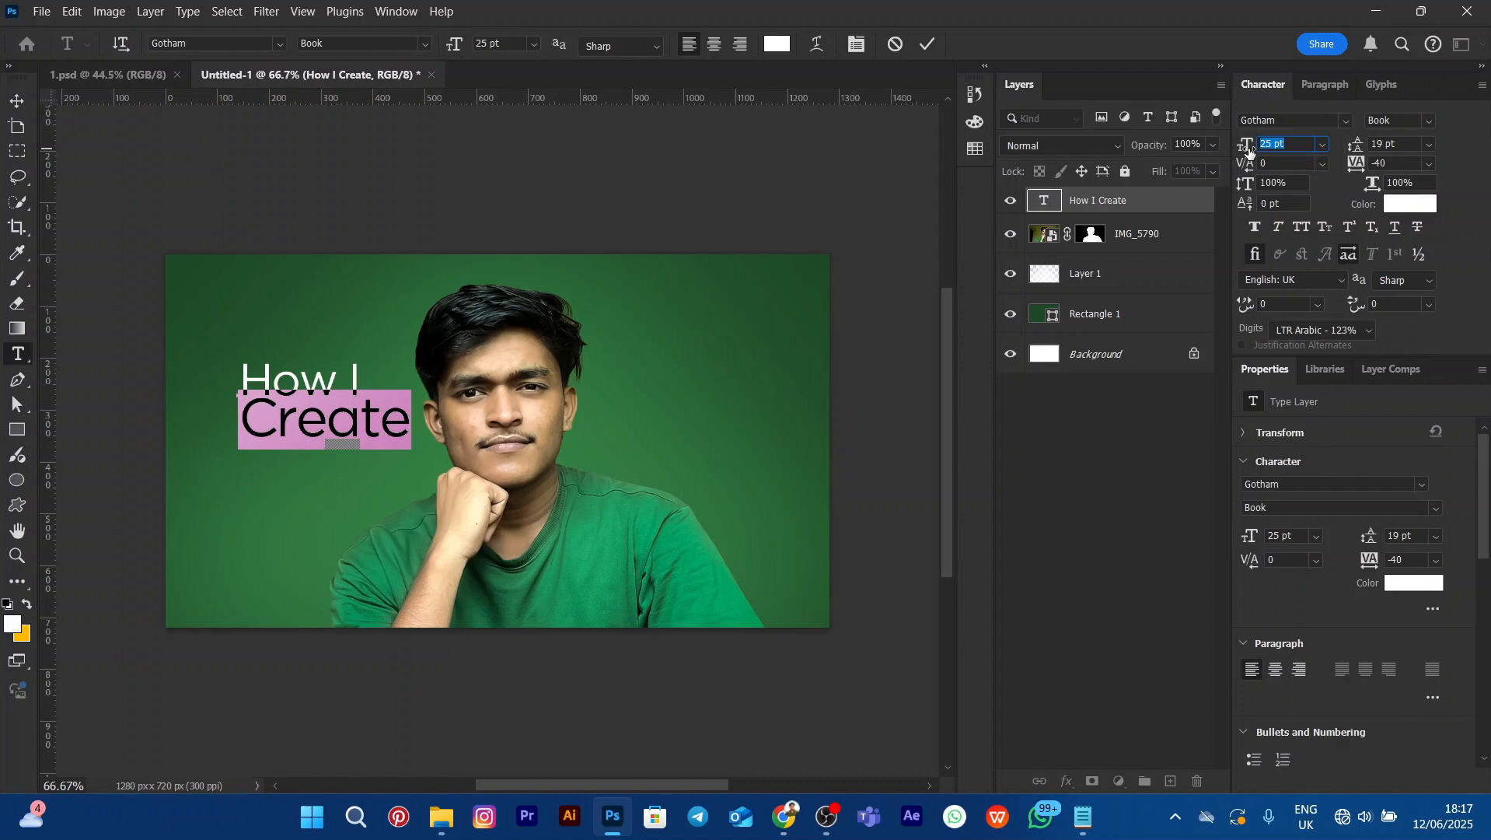
{"action": "left_click", "coordinate": [1398, 145]}
{"action": "key", "text": "Up"}
{"action": "key", "text": "Up"}
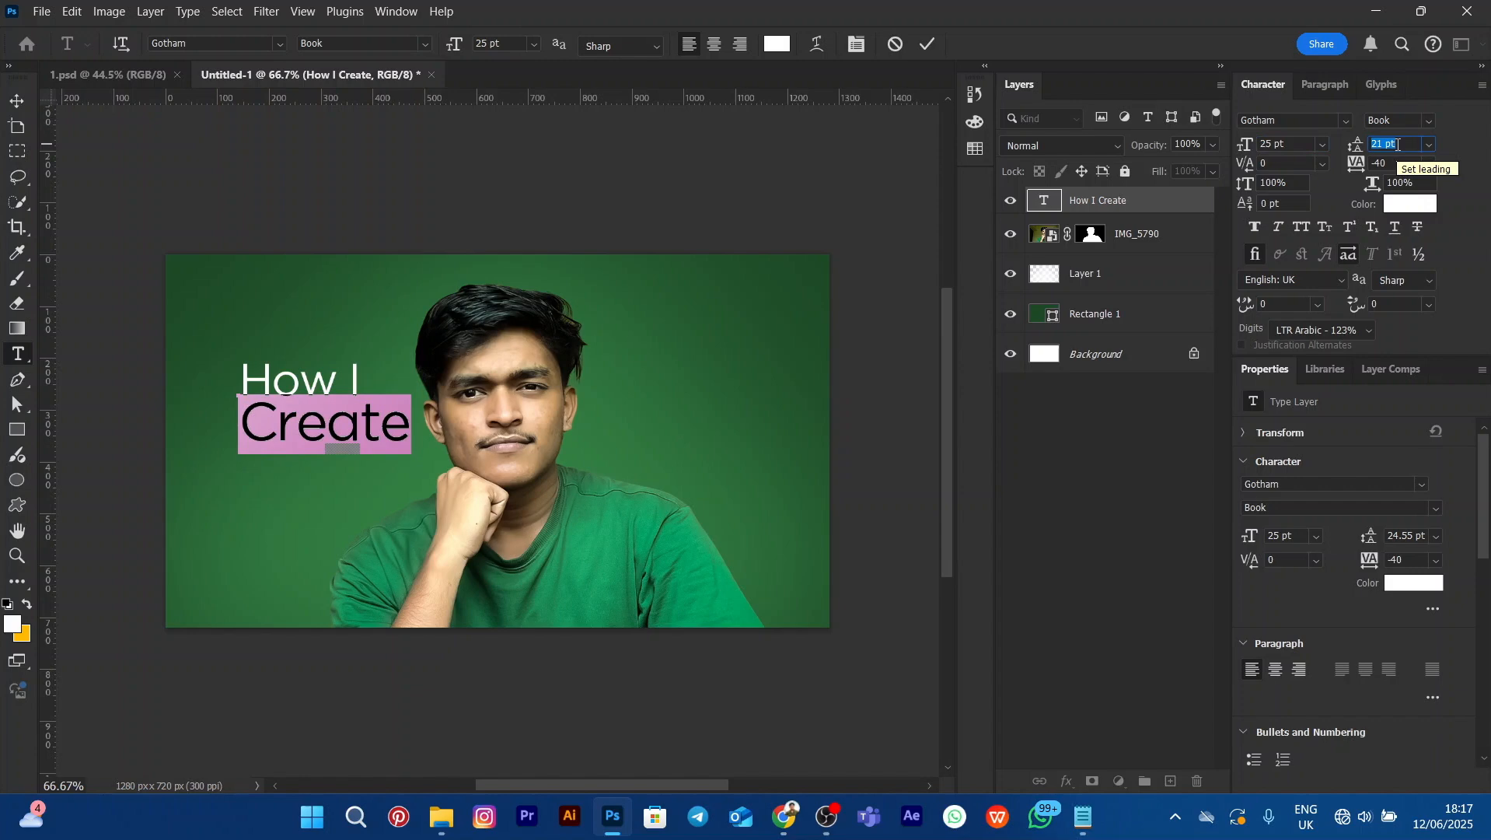
{"action": "key", "text": "Up"}
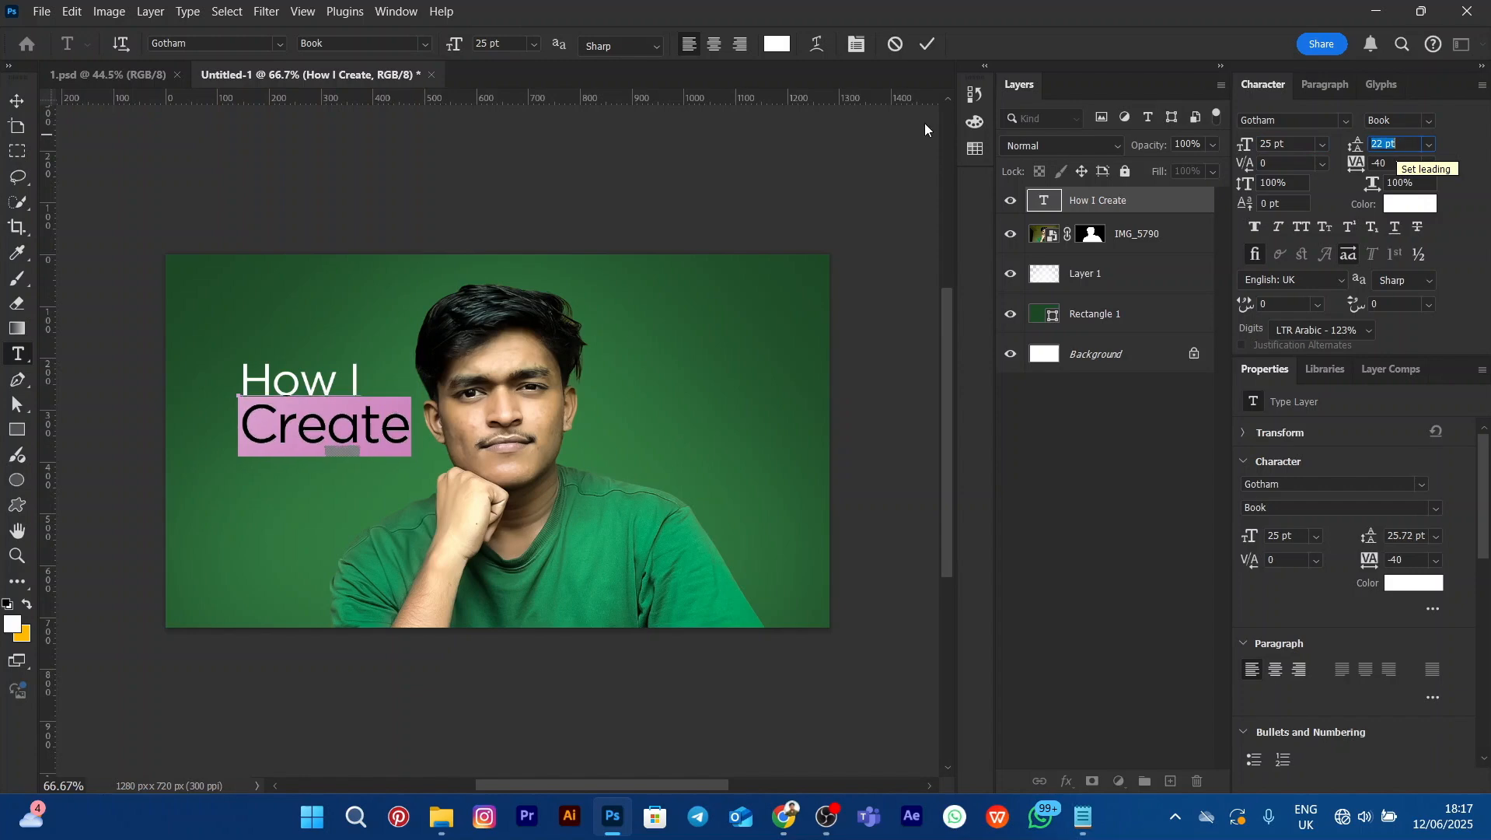
{"action": "left_click", "coordinate": [929, 44]}
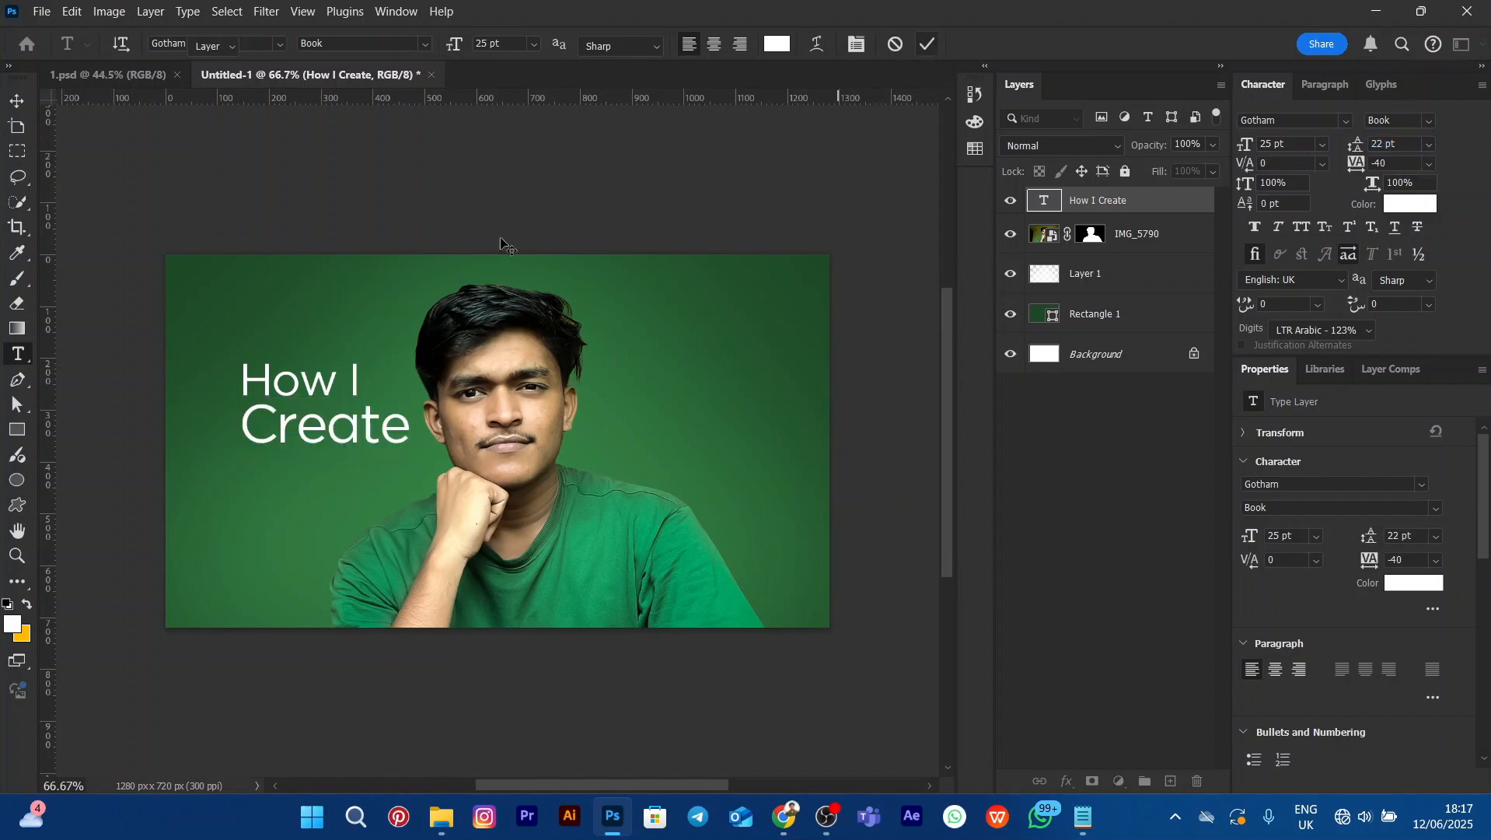
{"action": "key", "text": "v"}
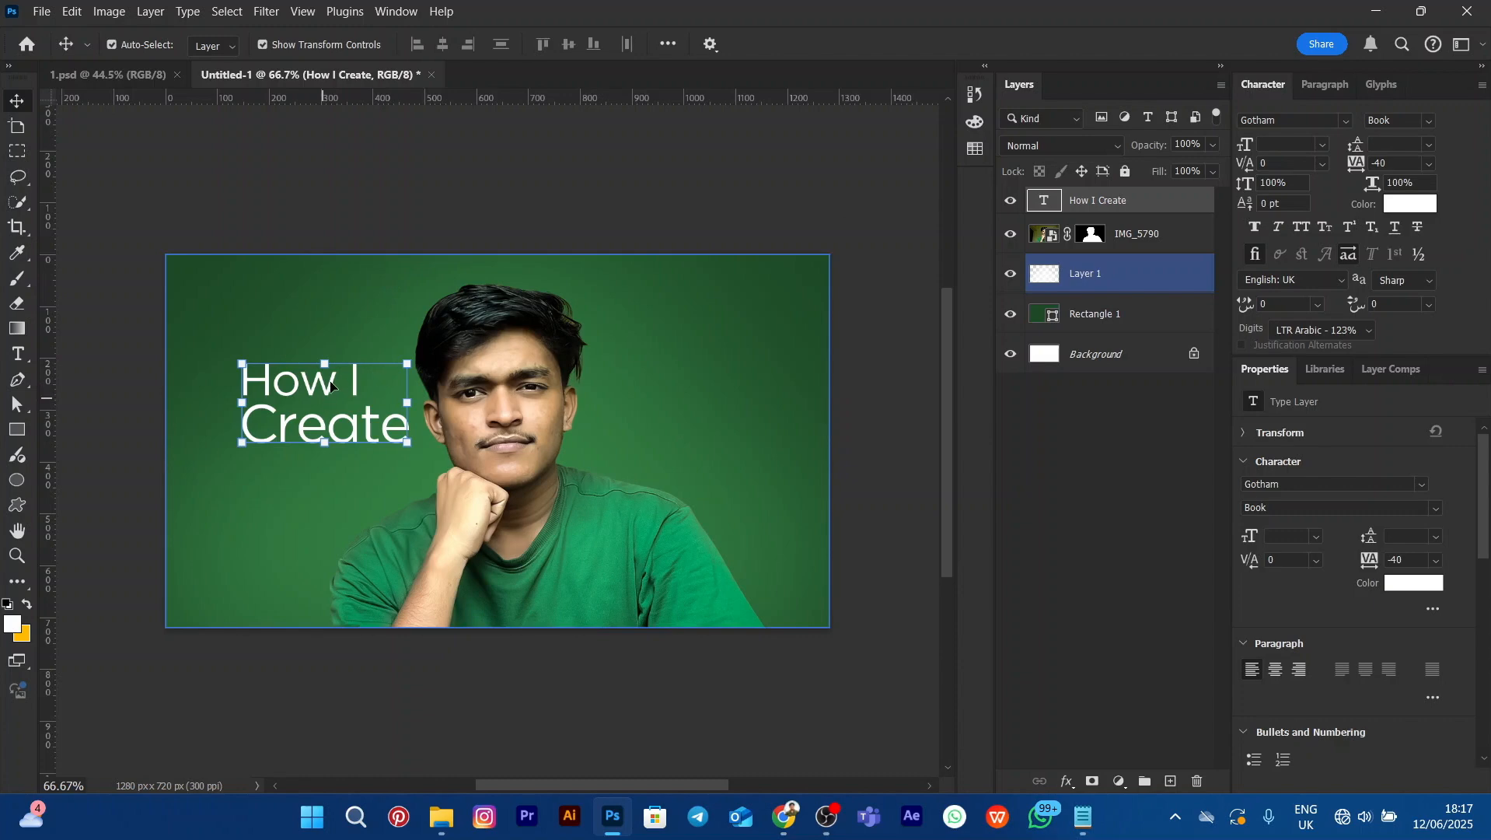
Set the word "Create" to Gotham Bold and move the whole text block slightly down and away from the portrait
{"action": "left_click", "coordinate": [184, 179]}
{"action": "left_click", "coordinate": [281, 429]}
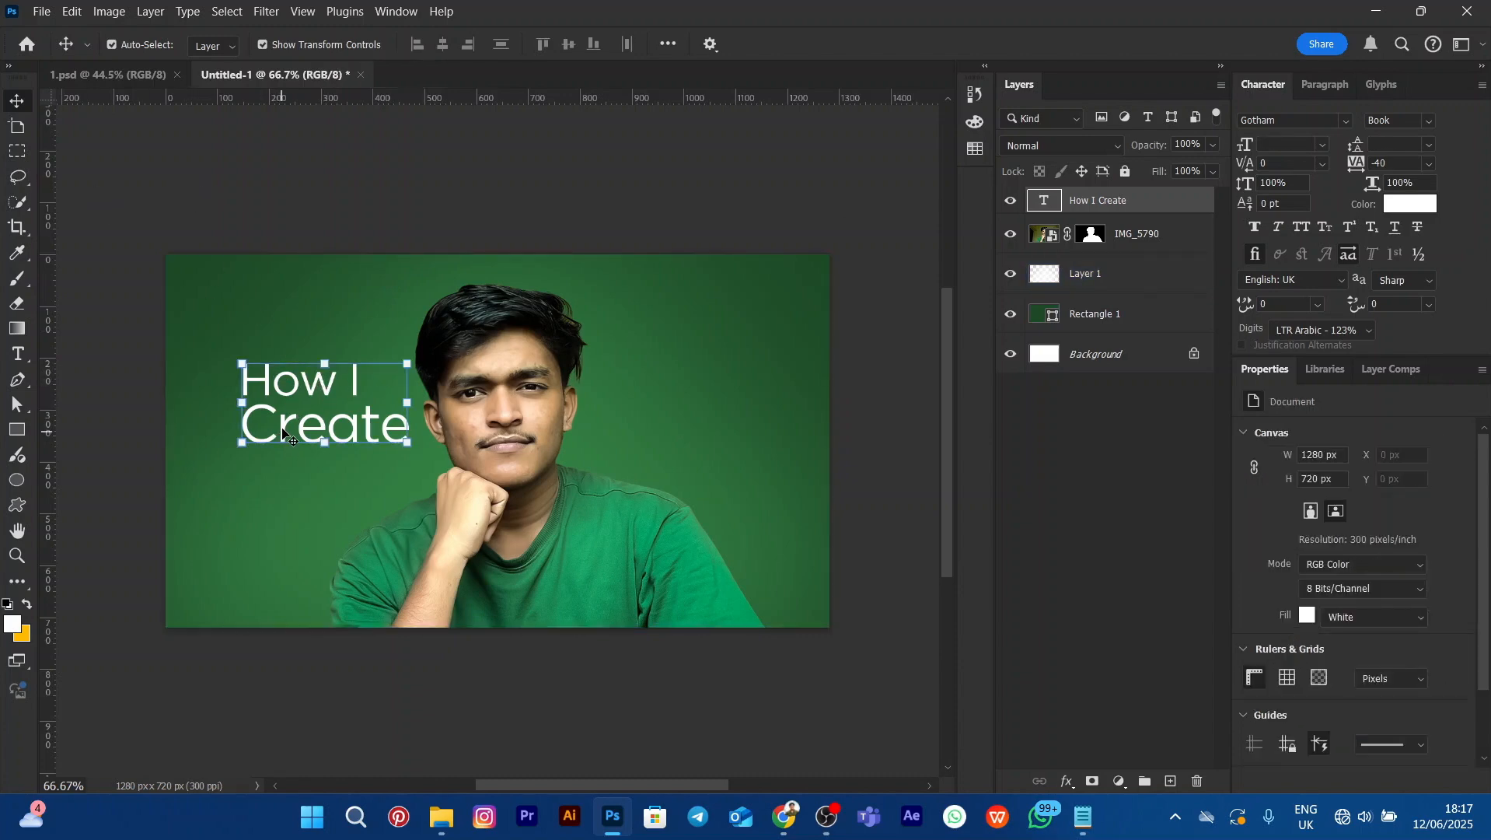
{"action": "double_click", "coordinate": [278, 431]}
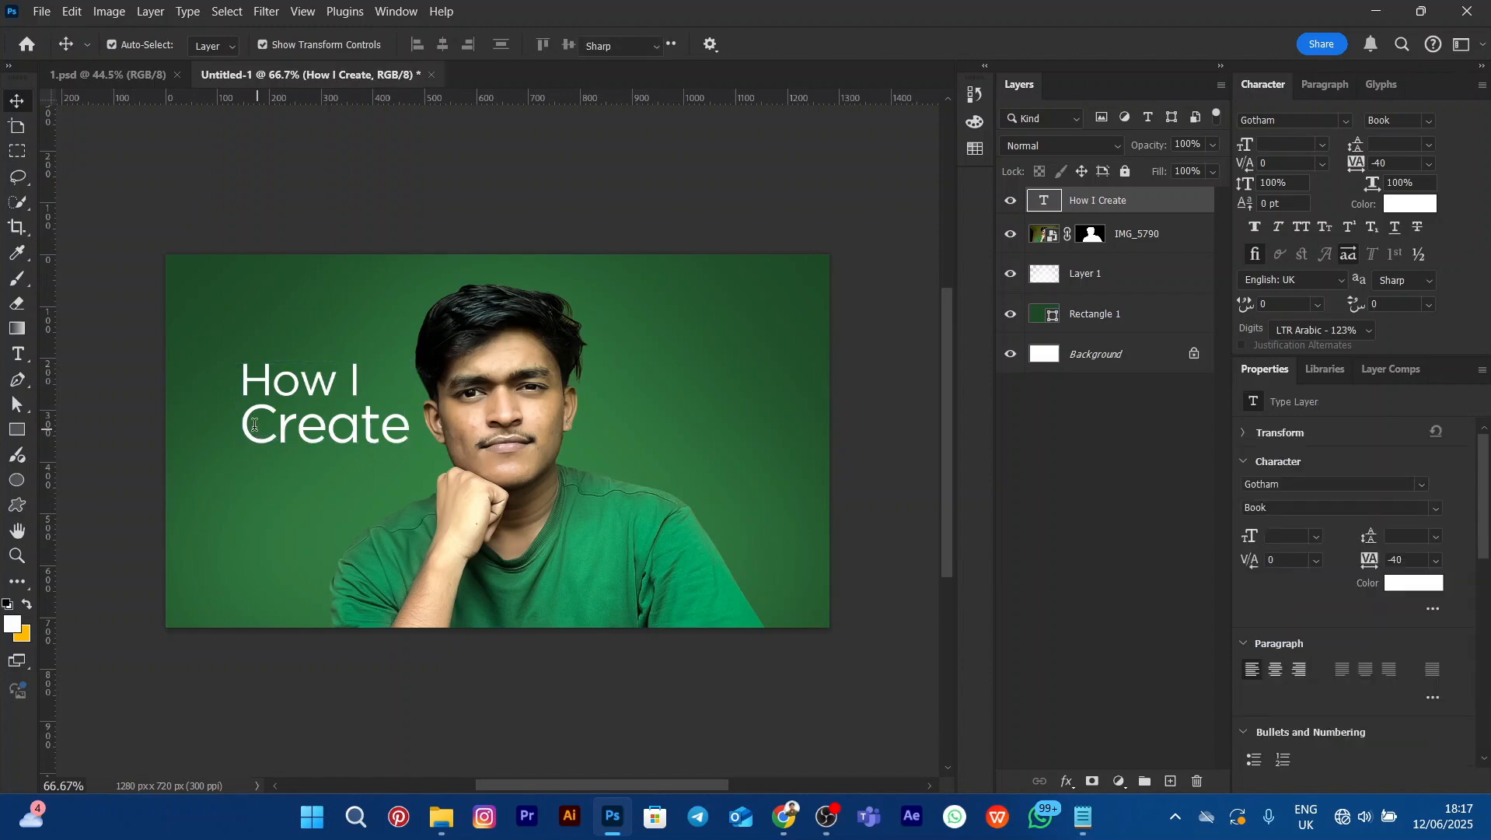
{"action": "left_click_drag", "start_coordinate": [246, 423], "coordinate": [434, 444]}
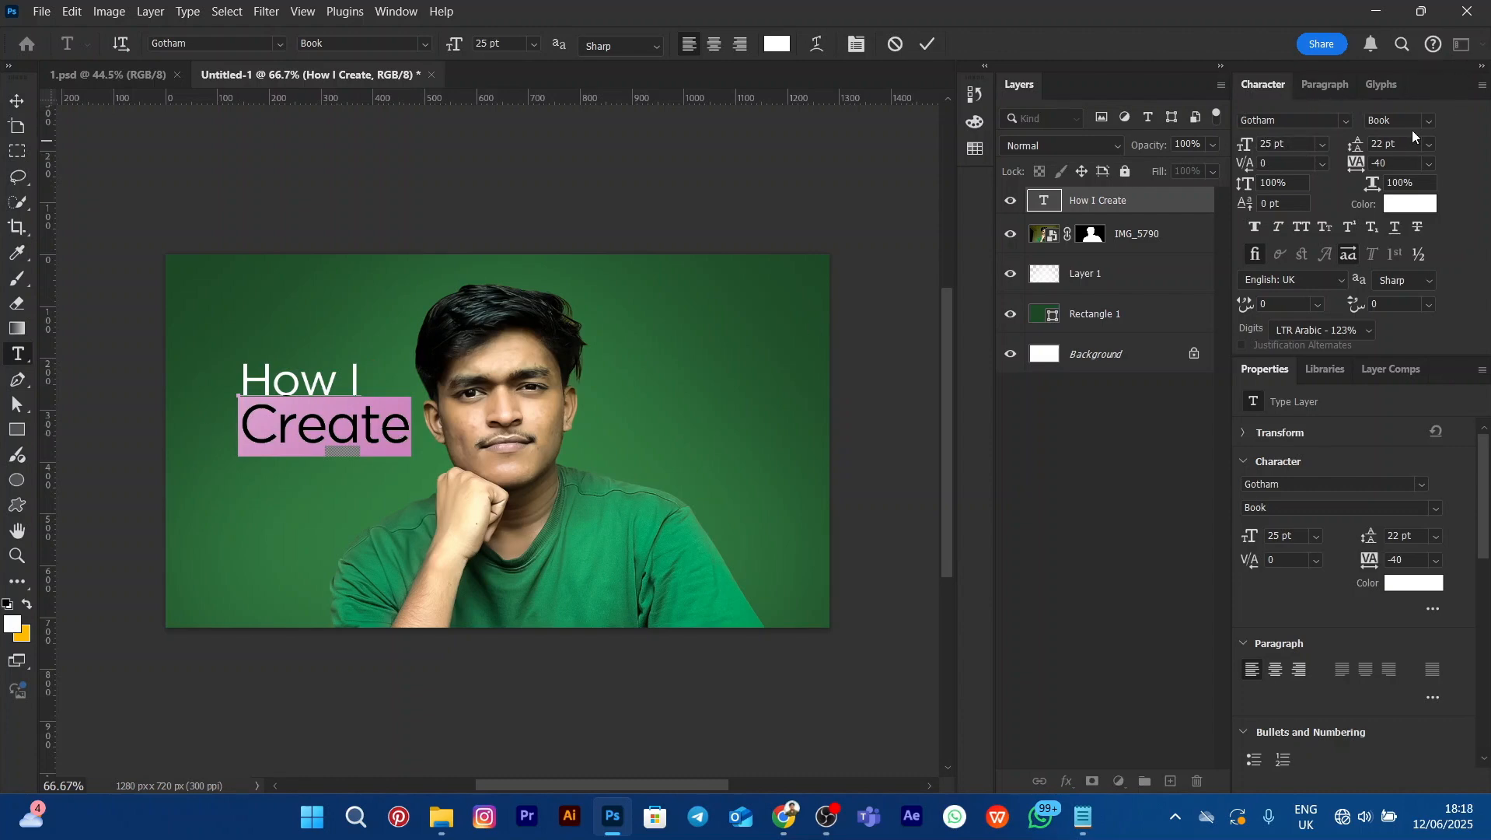
{"action": "left_click", "coordinate": [1432, 121]}
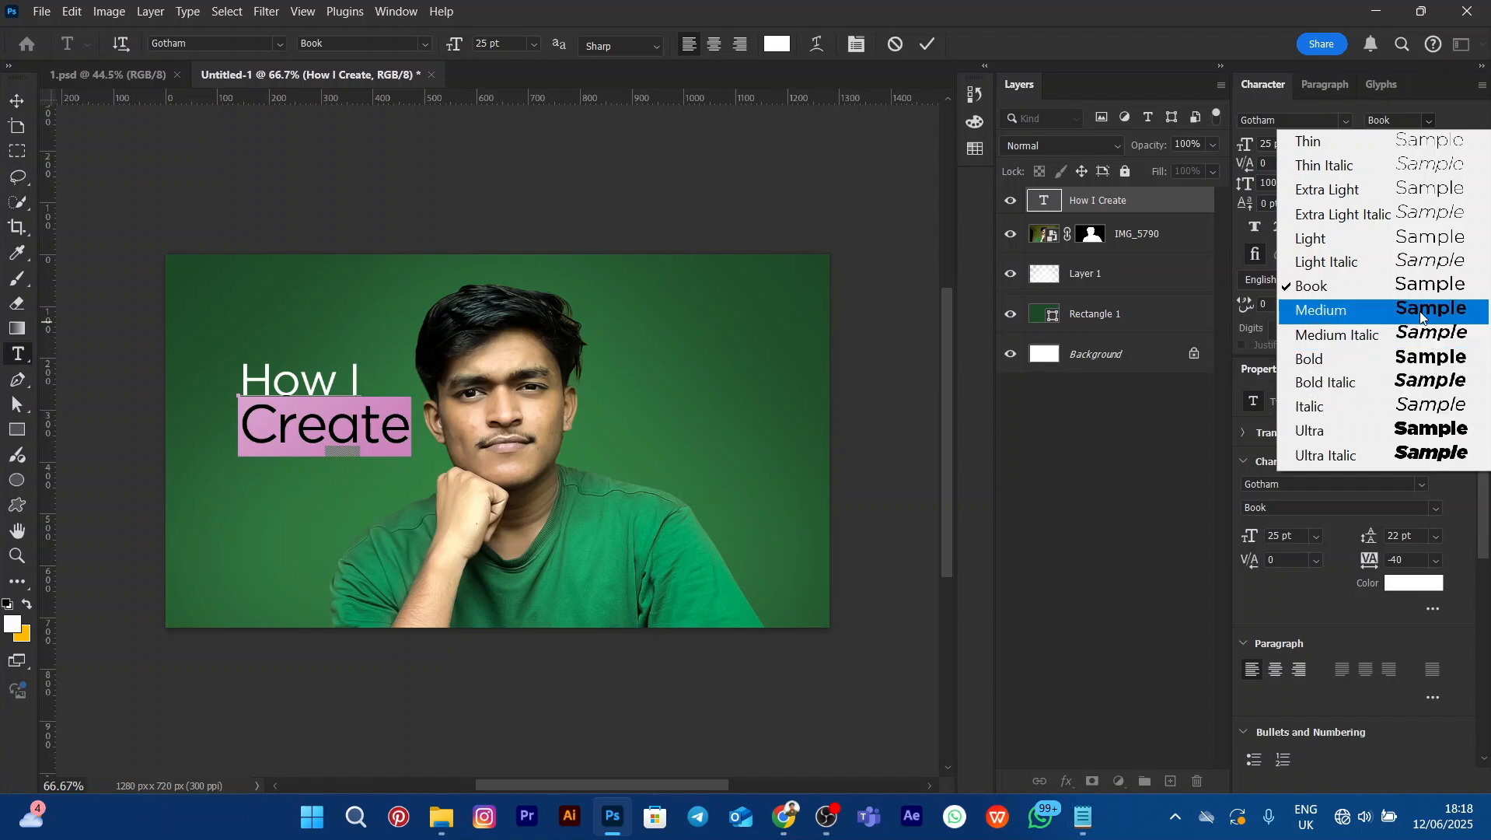
{"action": "left_click", "coordinate": [1418, 358]}
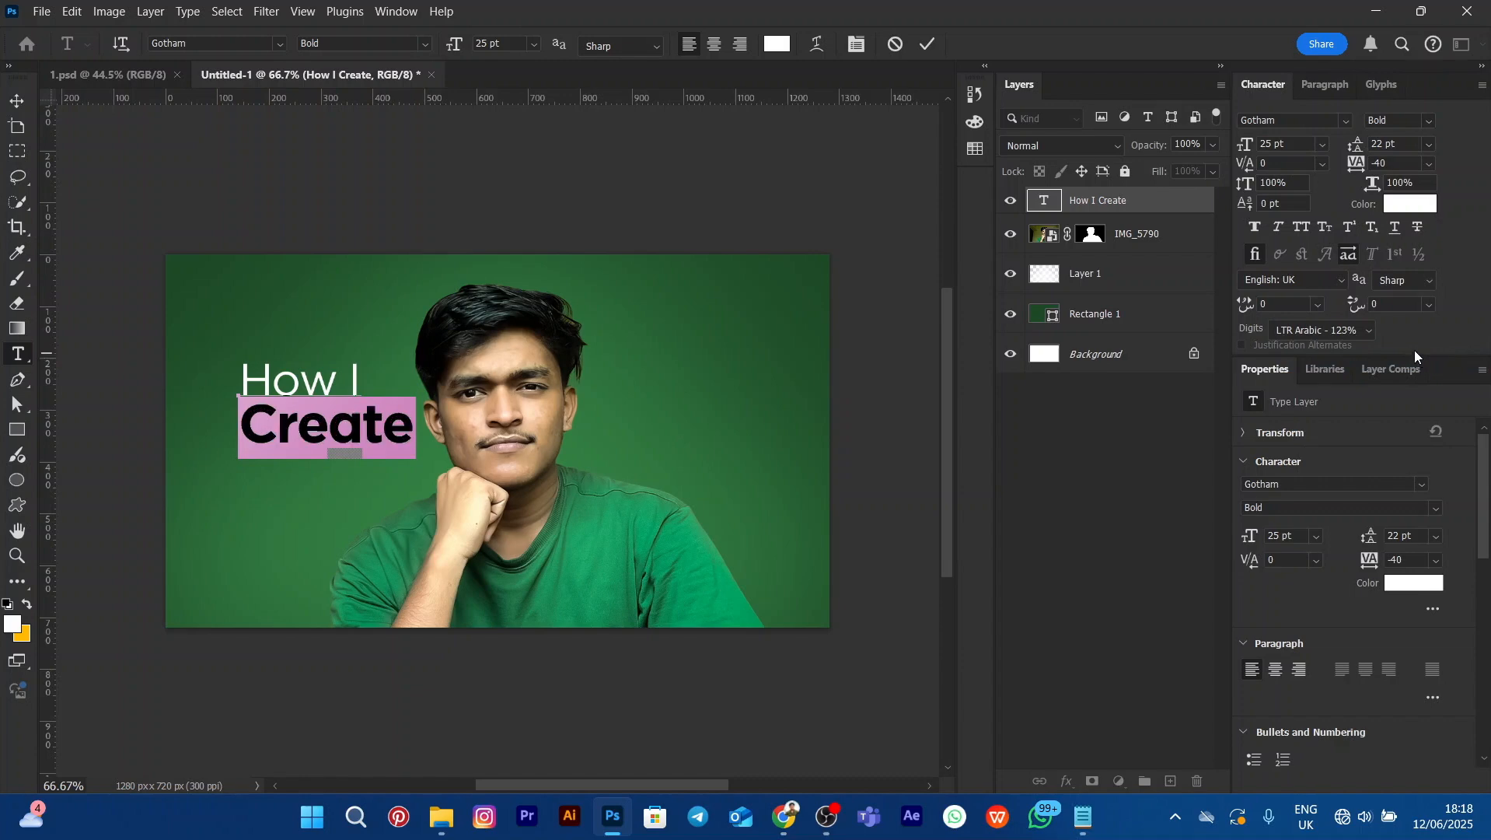
{"action": "left_click", "coordinate": [238, 169]}
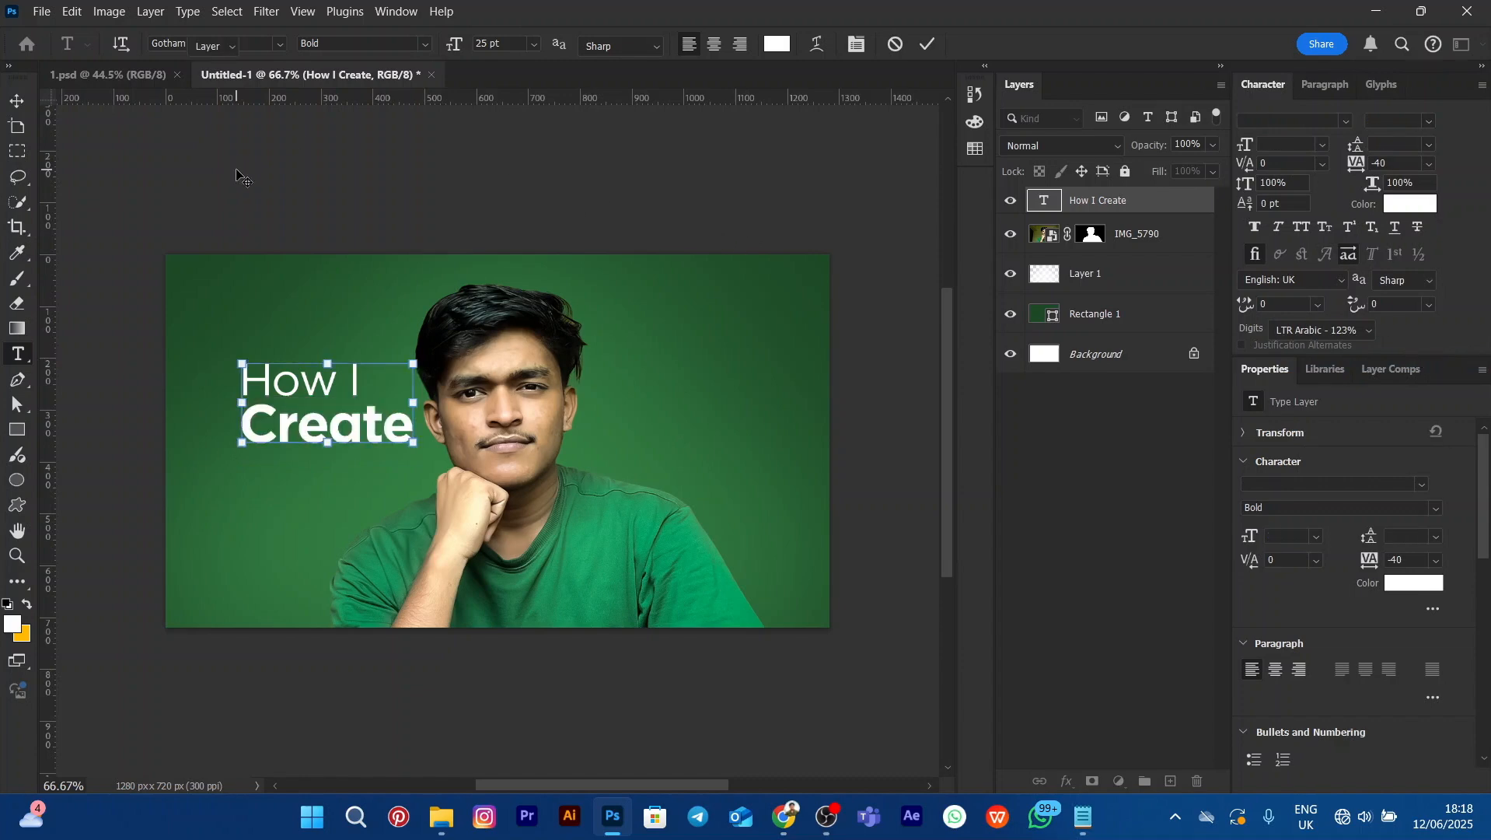
{"action": "key", "text": "v"}
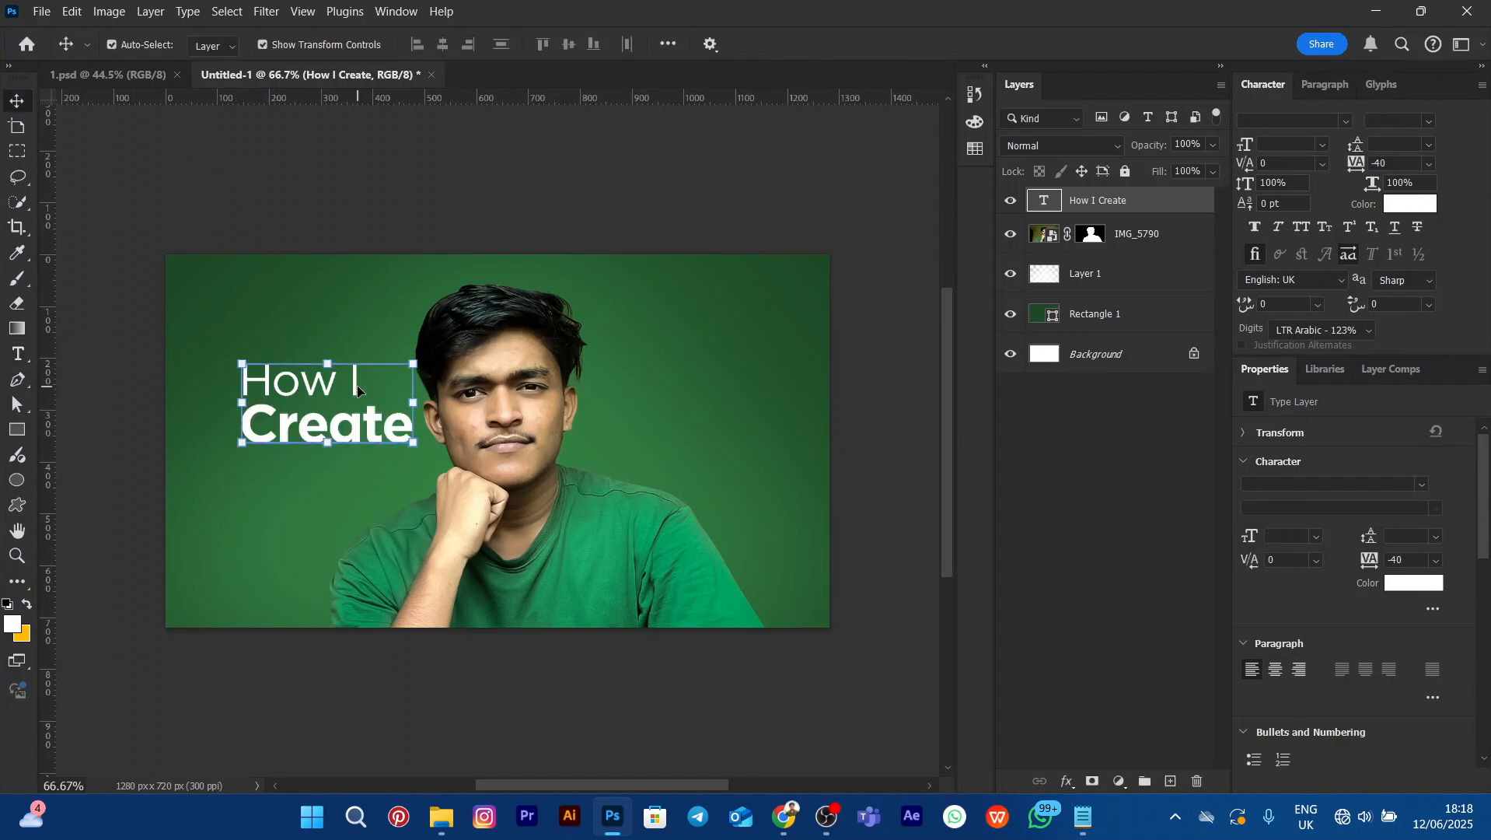
{"action": "left_click_drag", "start_coordinate": [357, 437], "coordinate": [339, 461]}
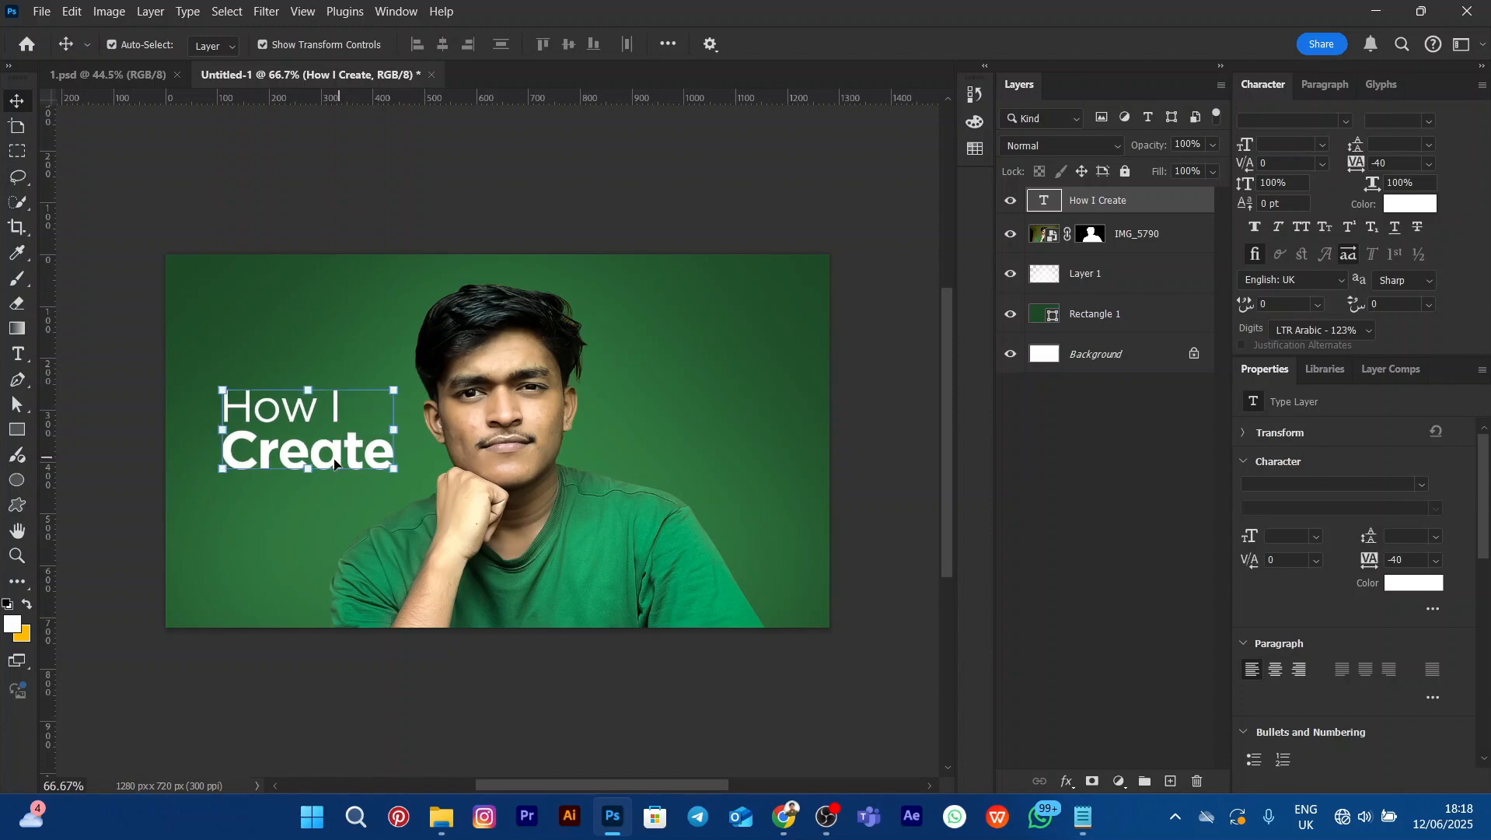
Recolour the word "Create" bright yellow, starting from e4ff00 and shifting the hue slightly towards pure yellow
{"action": "double_click", "coordinate": [234, 448]}
{"action": "left_click_drag", "start_coordinate": [228, 445], "coordinate": [398, 471]}
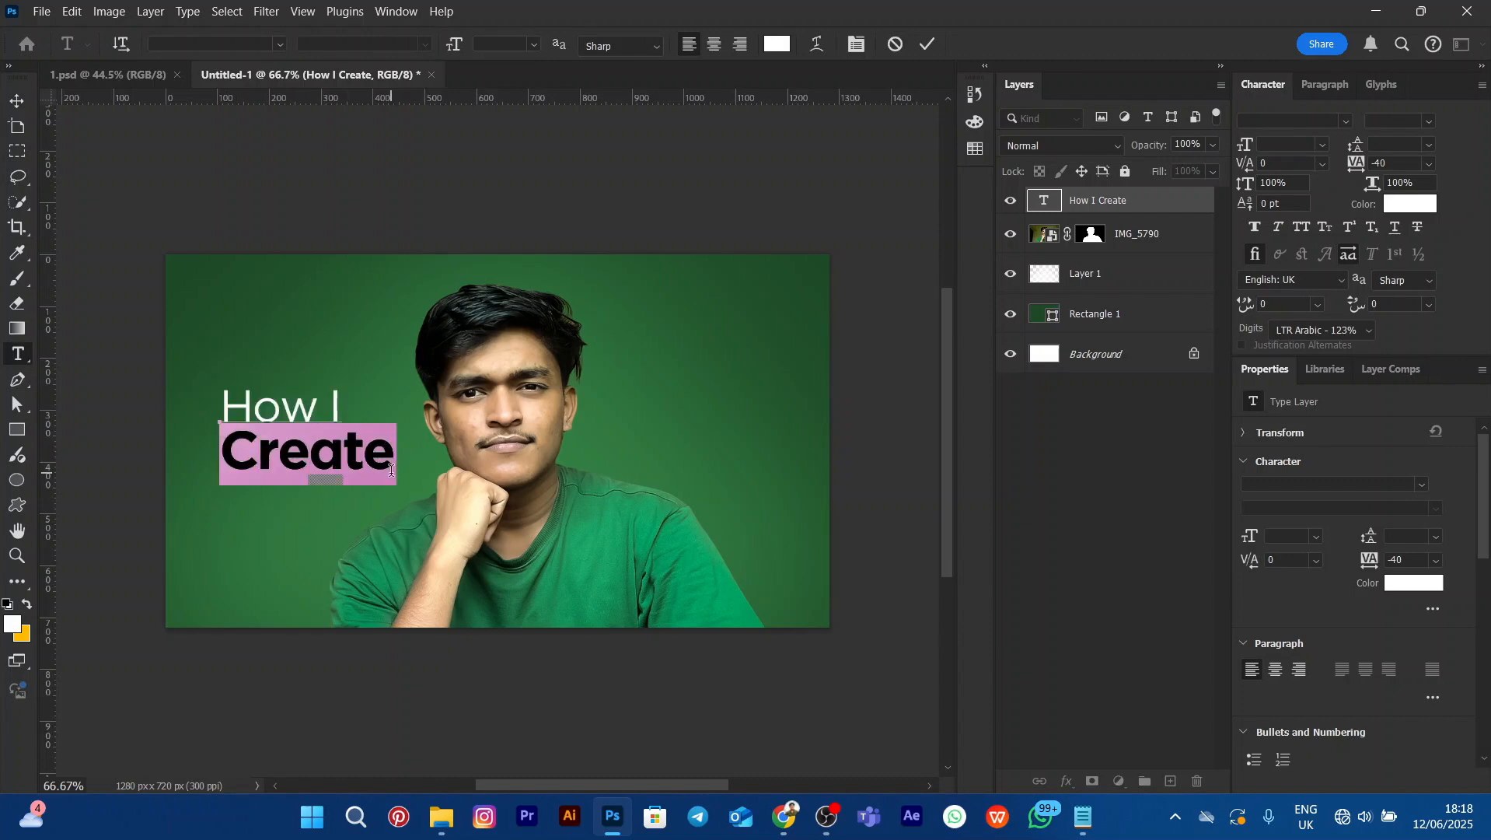
{"action": "left_click", "coordinate": [1397, 206]}
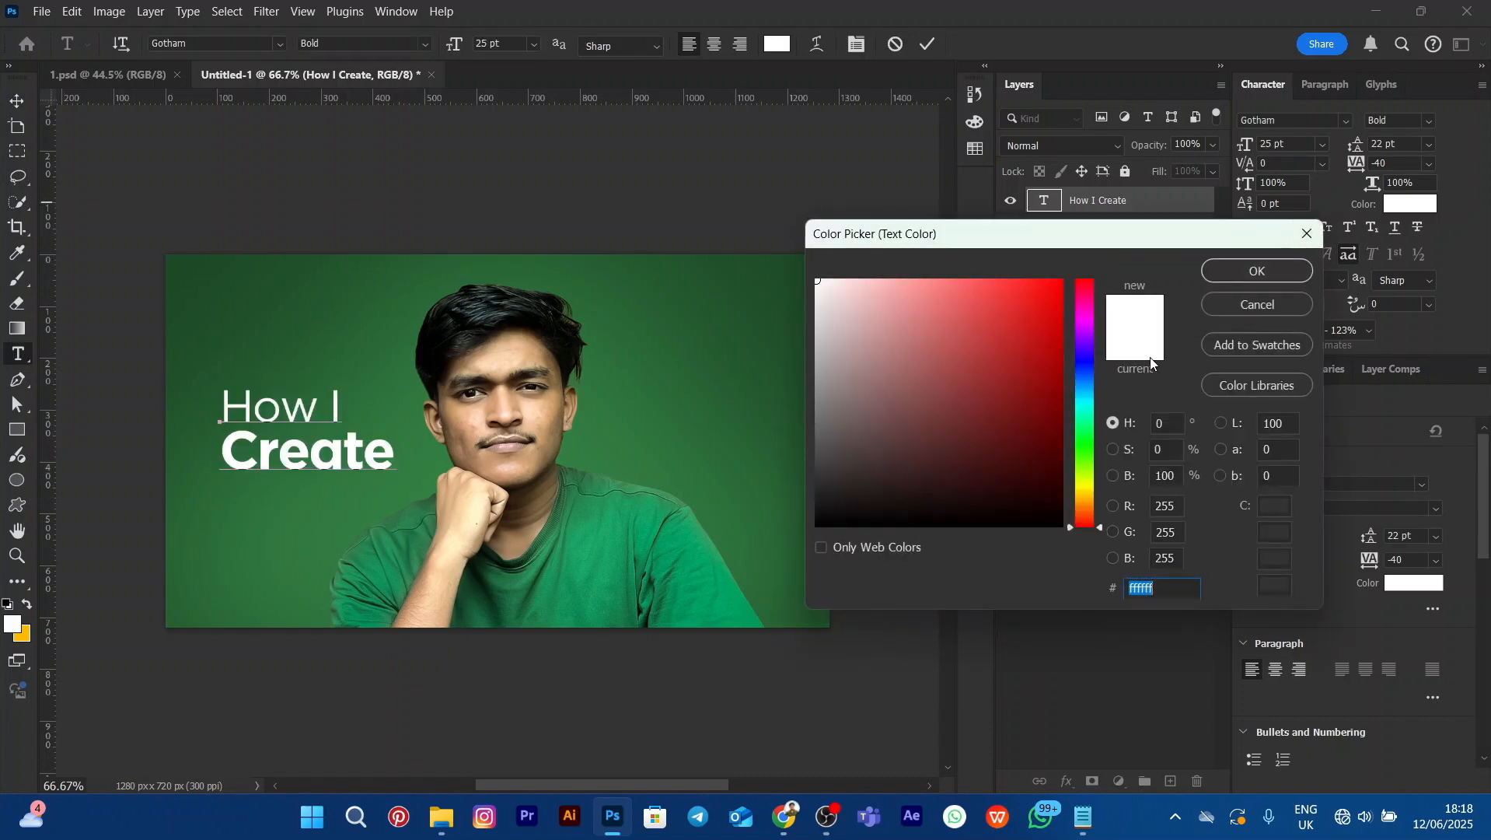
{"action": "type", "text": "e4ff00"}
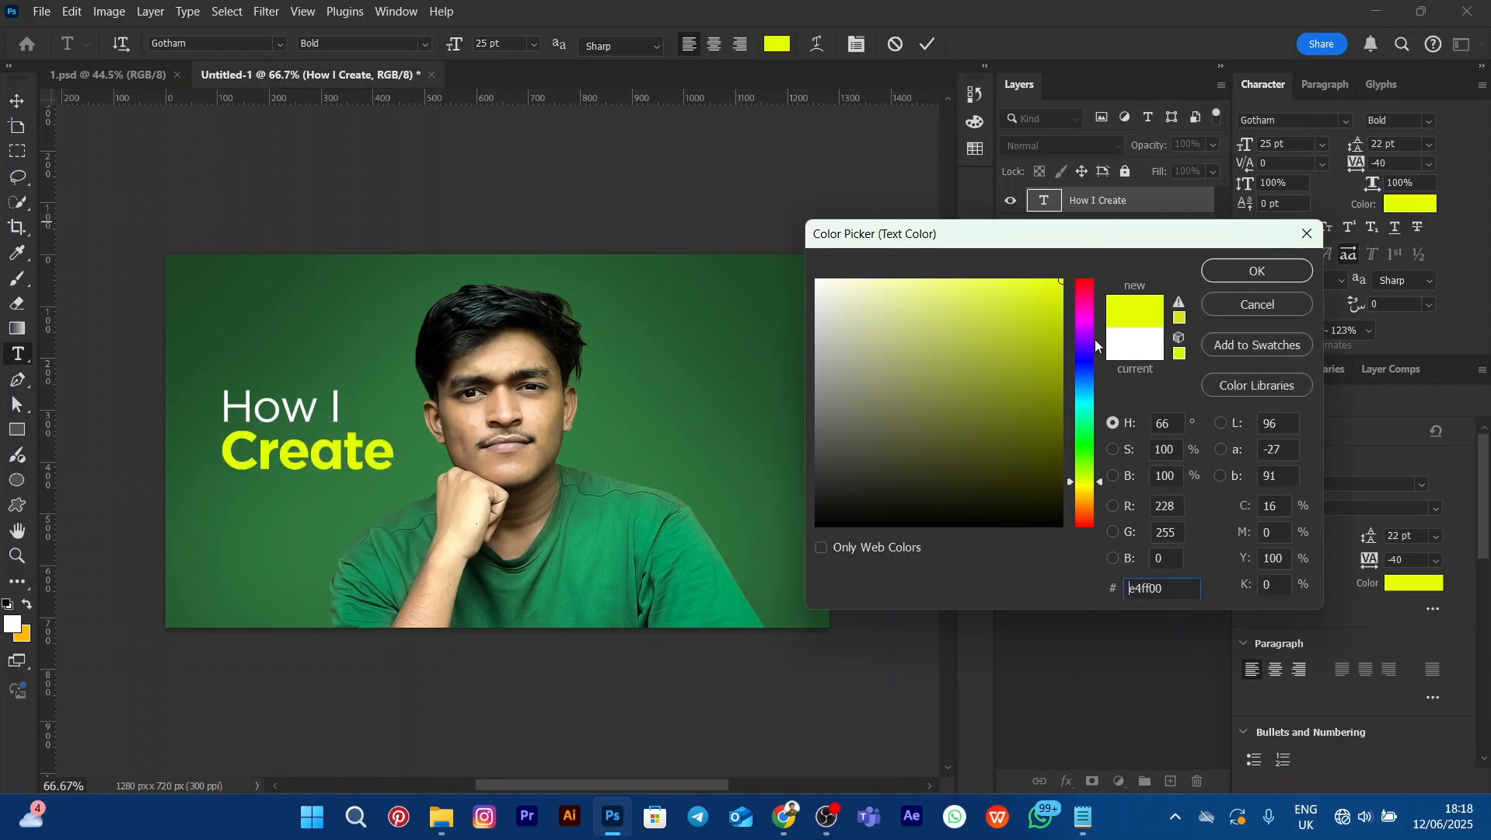
{"action": "left_click", "coordinate": [1091, 482]}
{"action": "left_click", "coordinate": [1256, 264]}
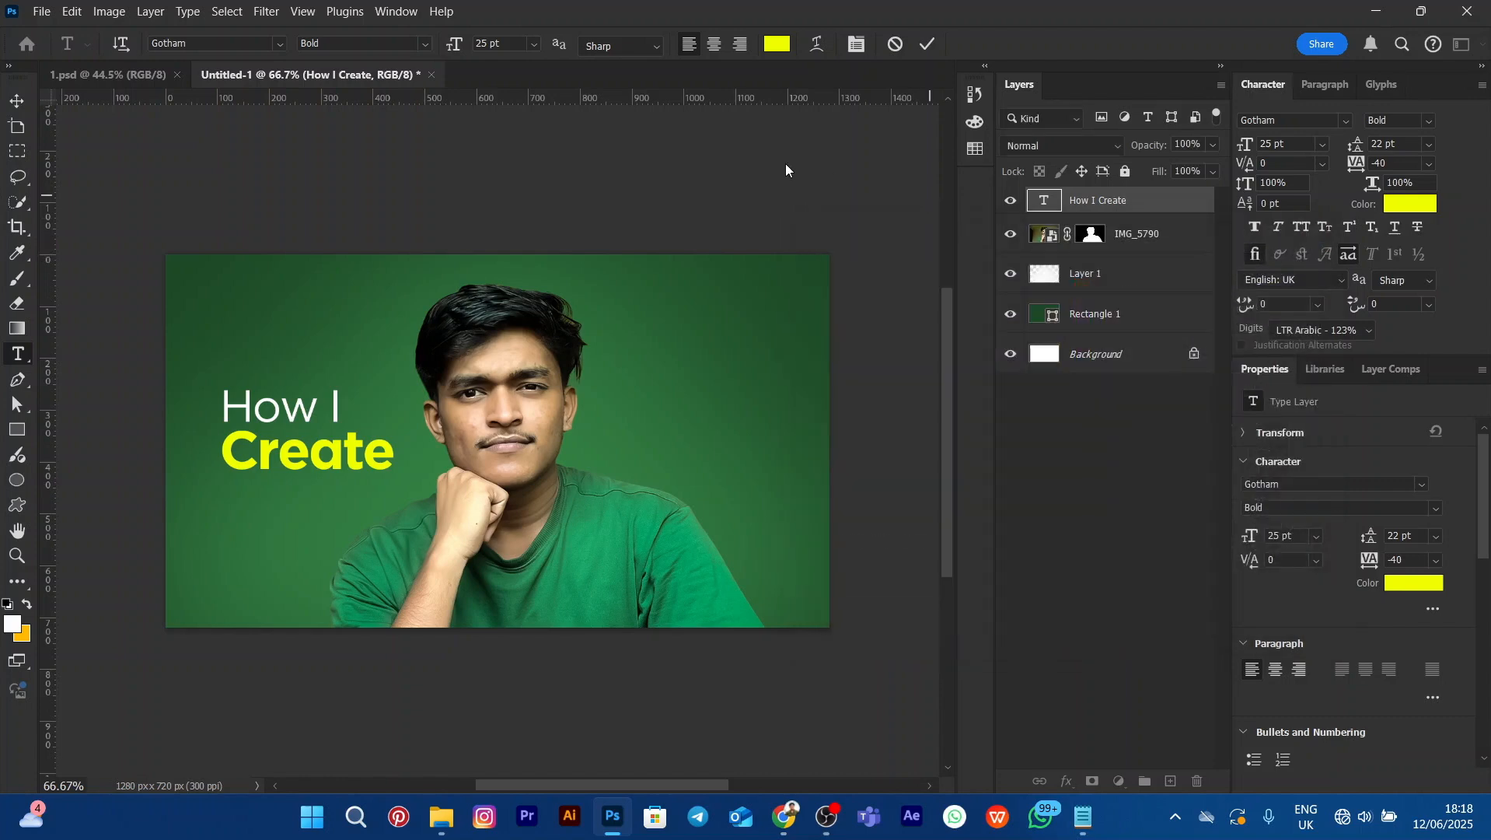
{"action": "key", "text": "ctrl+Return"}
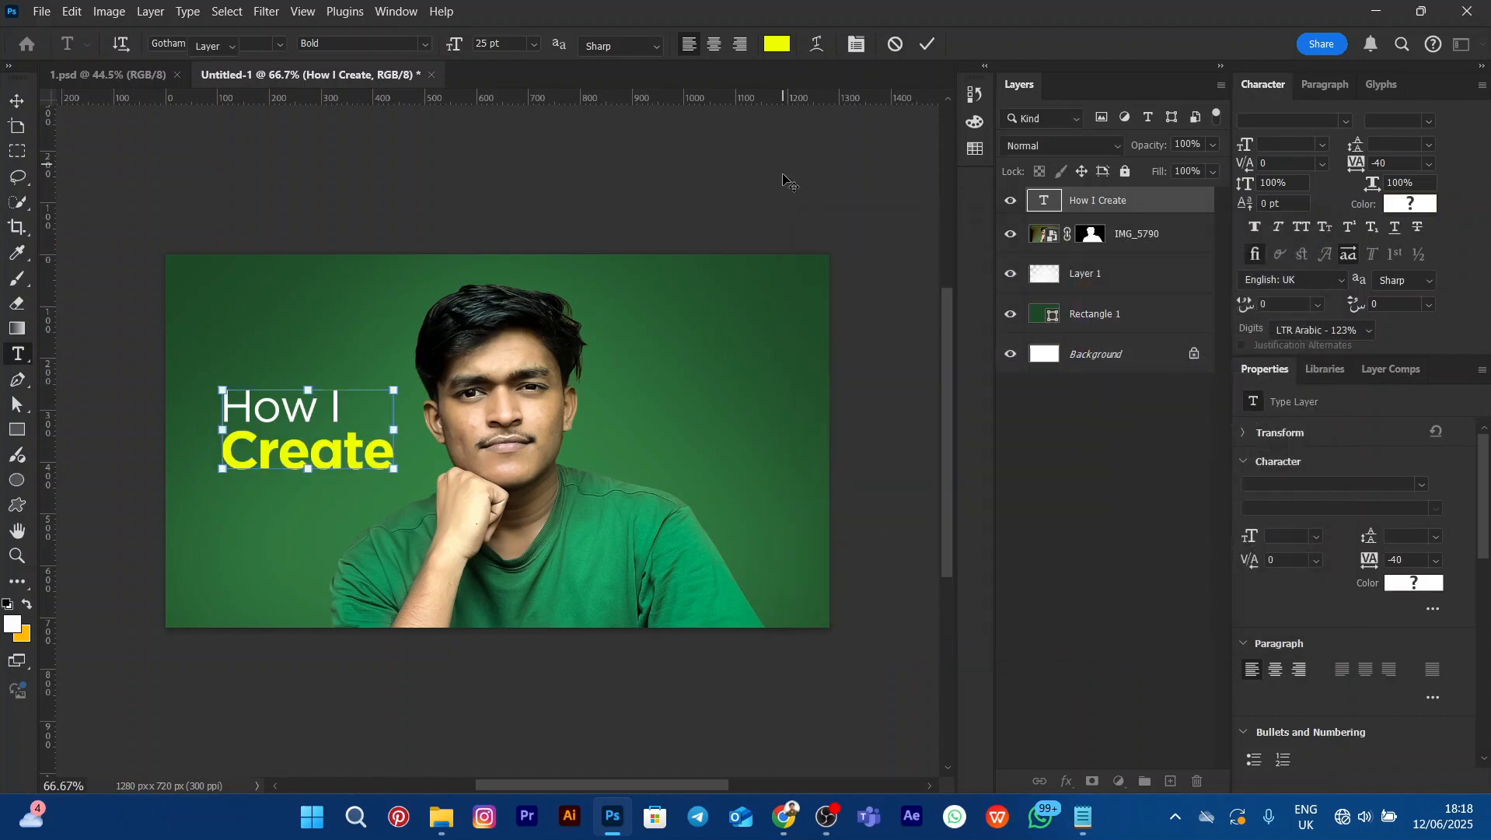
{"action": "left_click", "coordinate": [315, 451]}
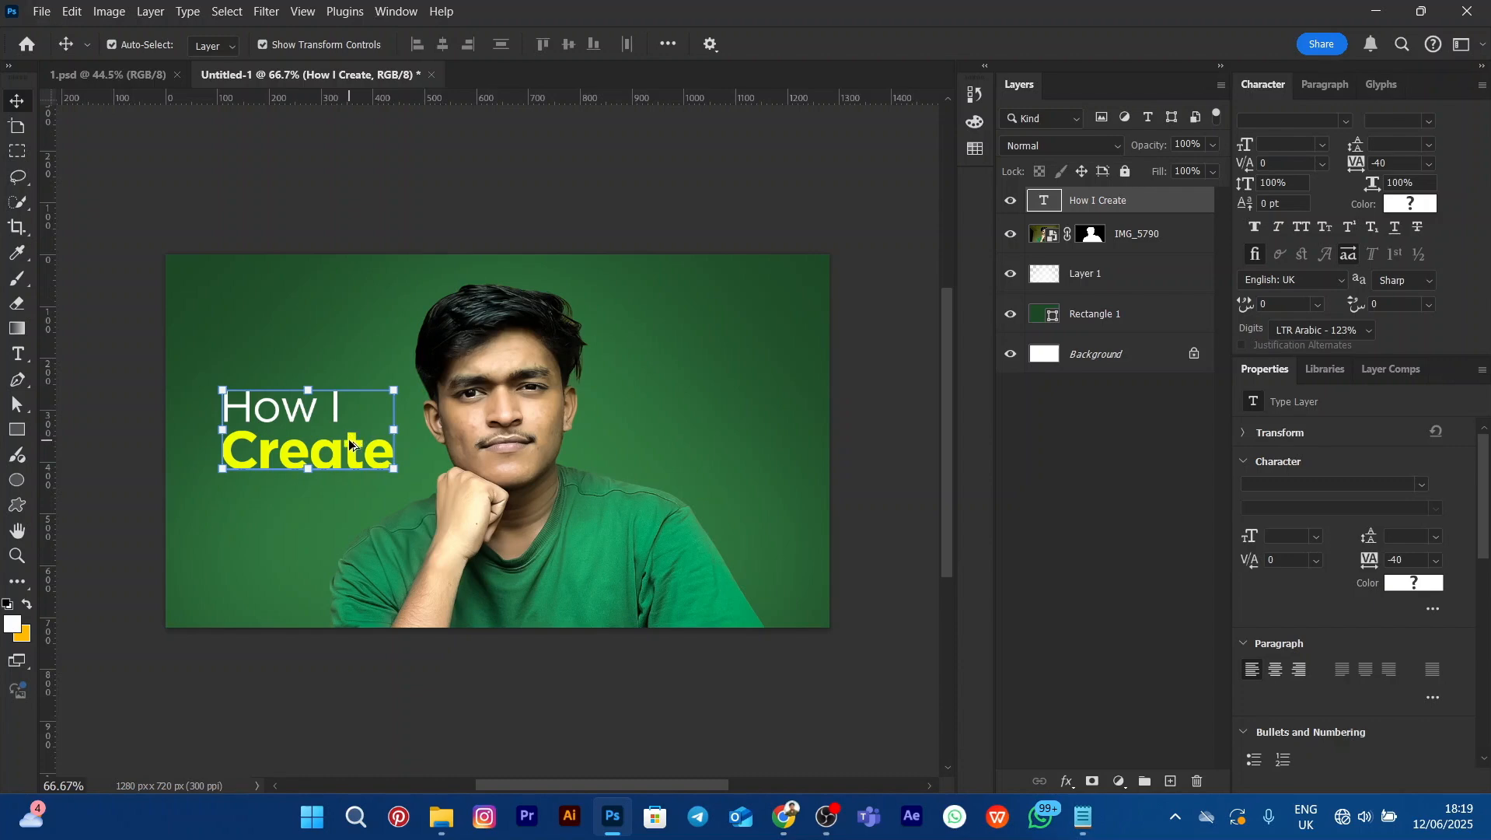
Duplicate the "How I Create" text block onto the opposite side of the portrait, level with the original
{"action": "left_click_drag", "start_coordinate": [349, 444], "coordinate": [731, 436]}
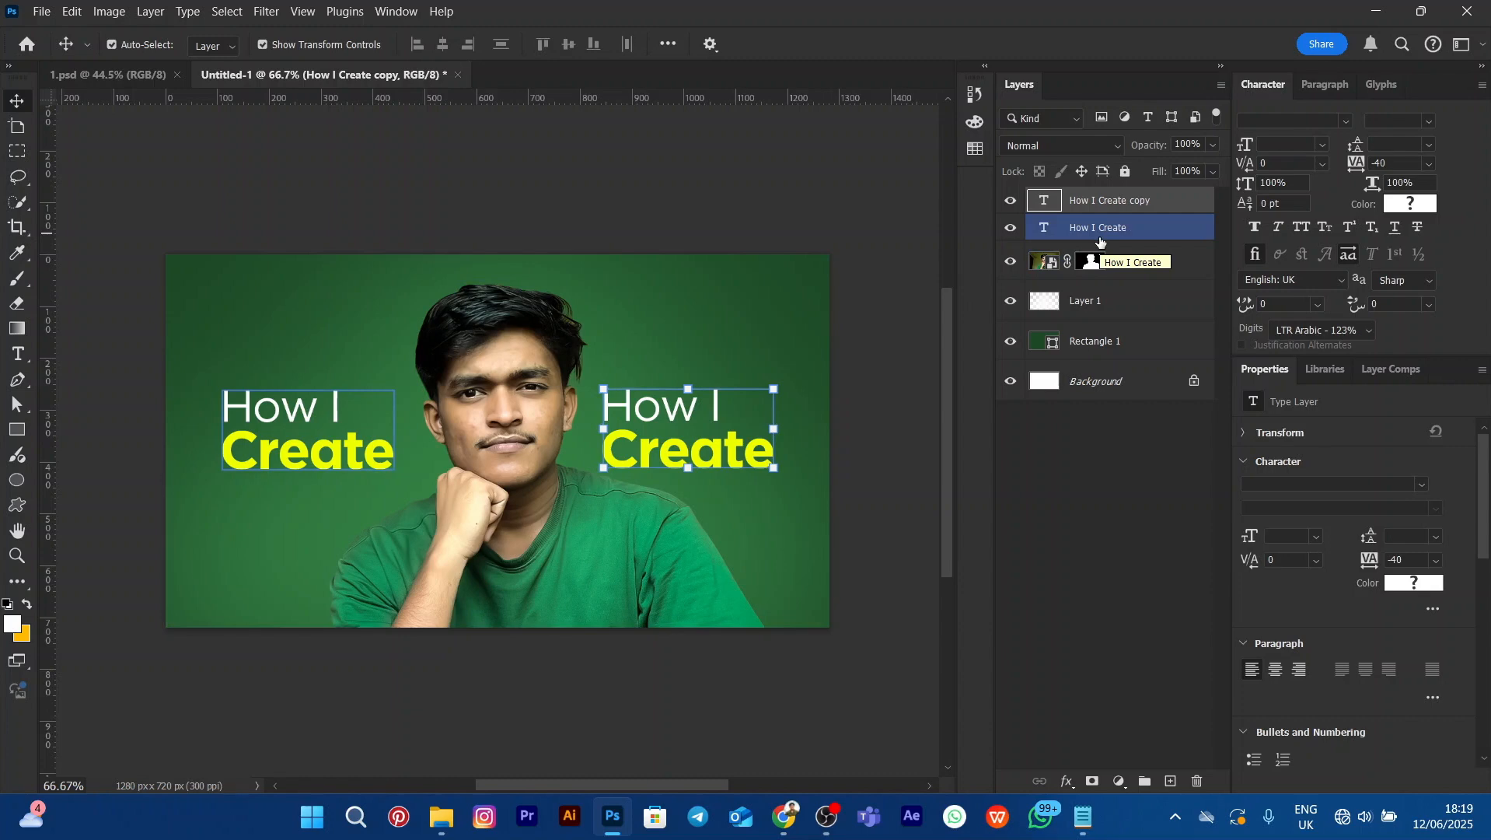
{"action": "left_click", "coordinate": [700, 184]}
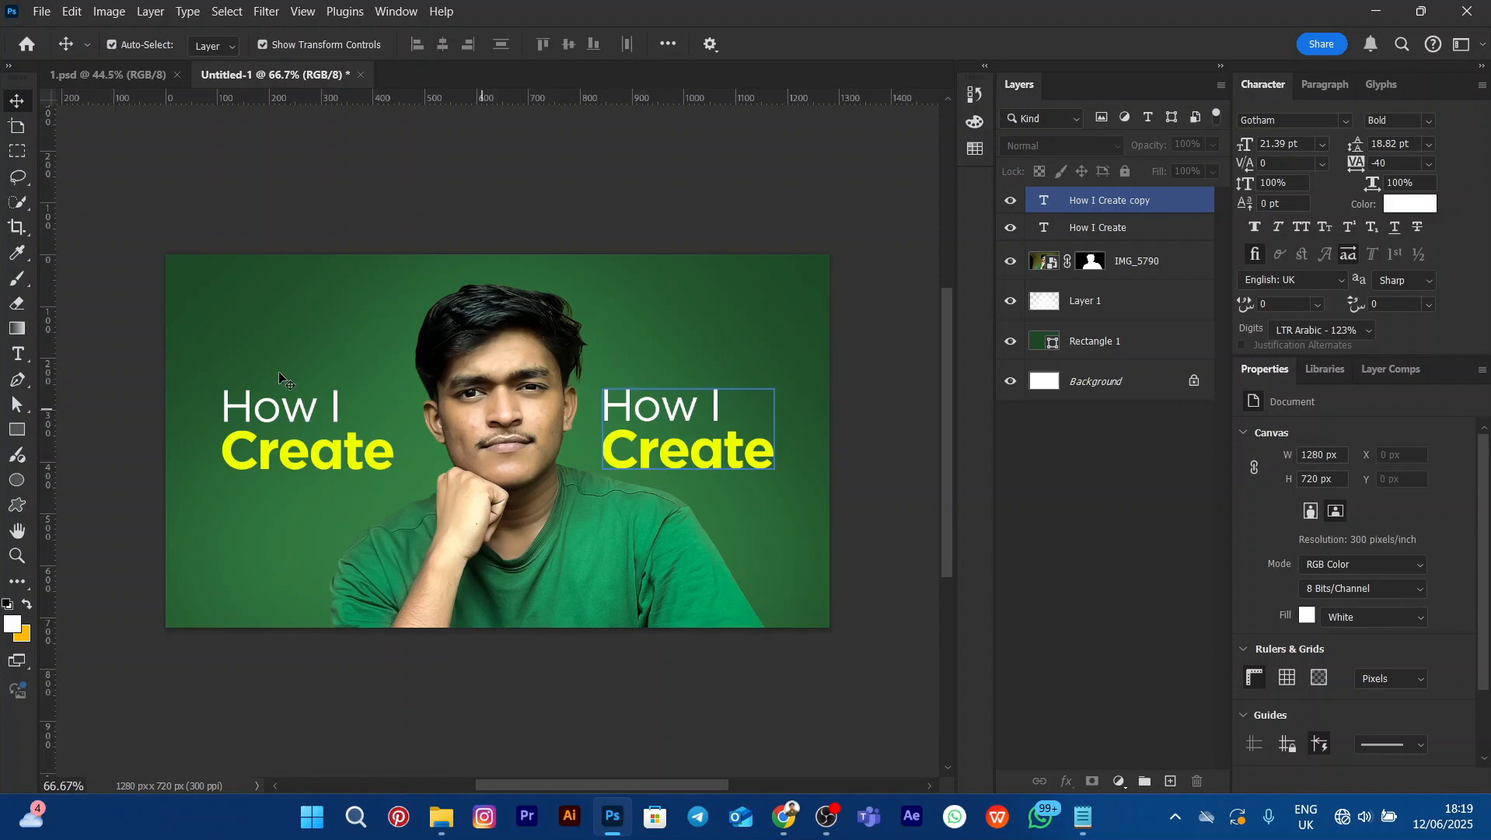
{"action": "left_click", "coordinate": [667, 463]}
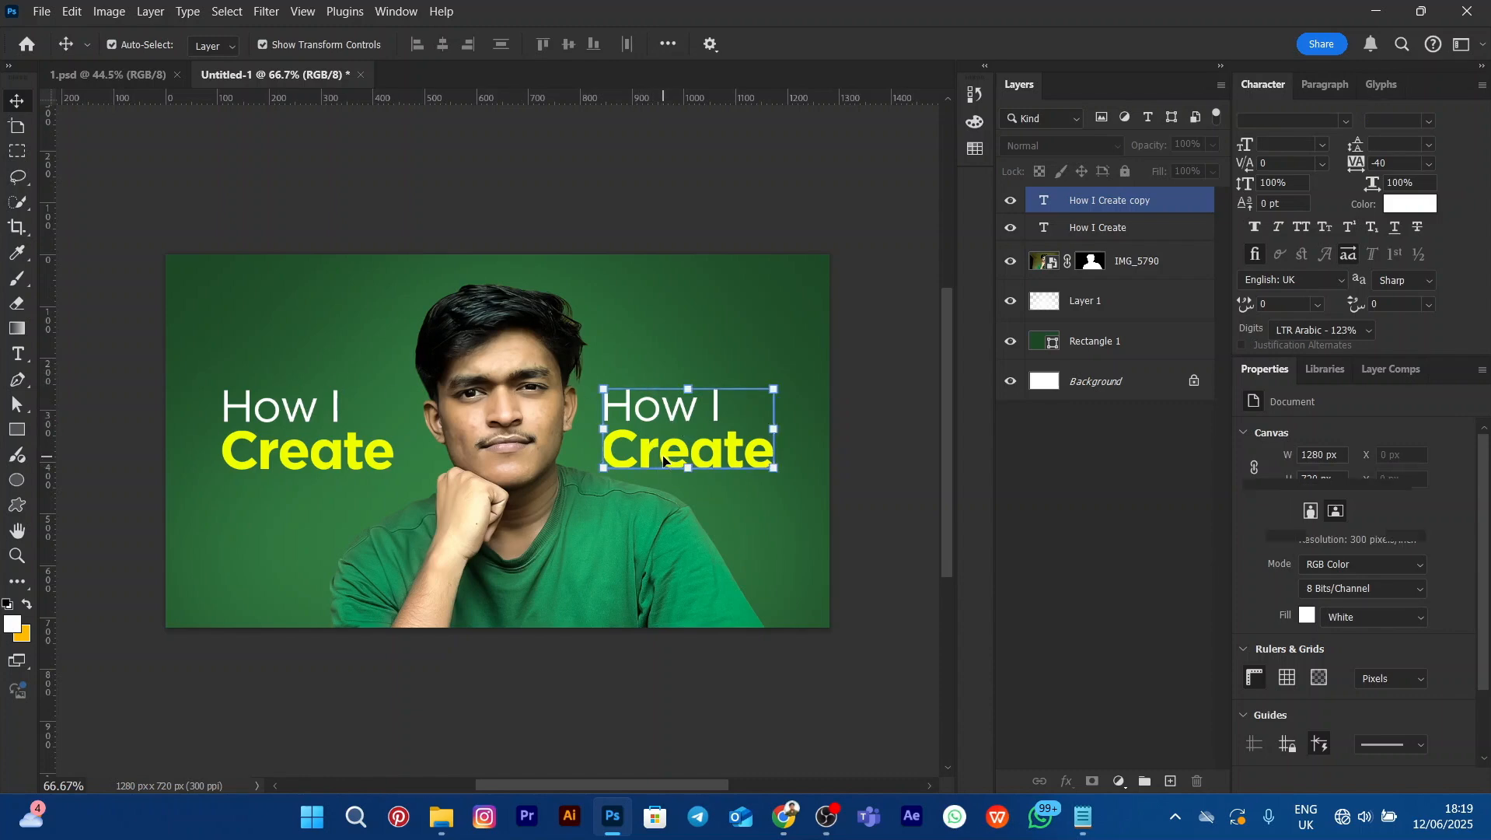
Replace the duplicate's wording with "this" above "Thumbnail" and move the block slightly closer to the portrait
{"action": "double_click", "coordinate": [663, 458]}
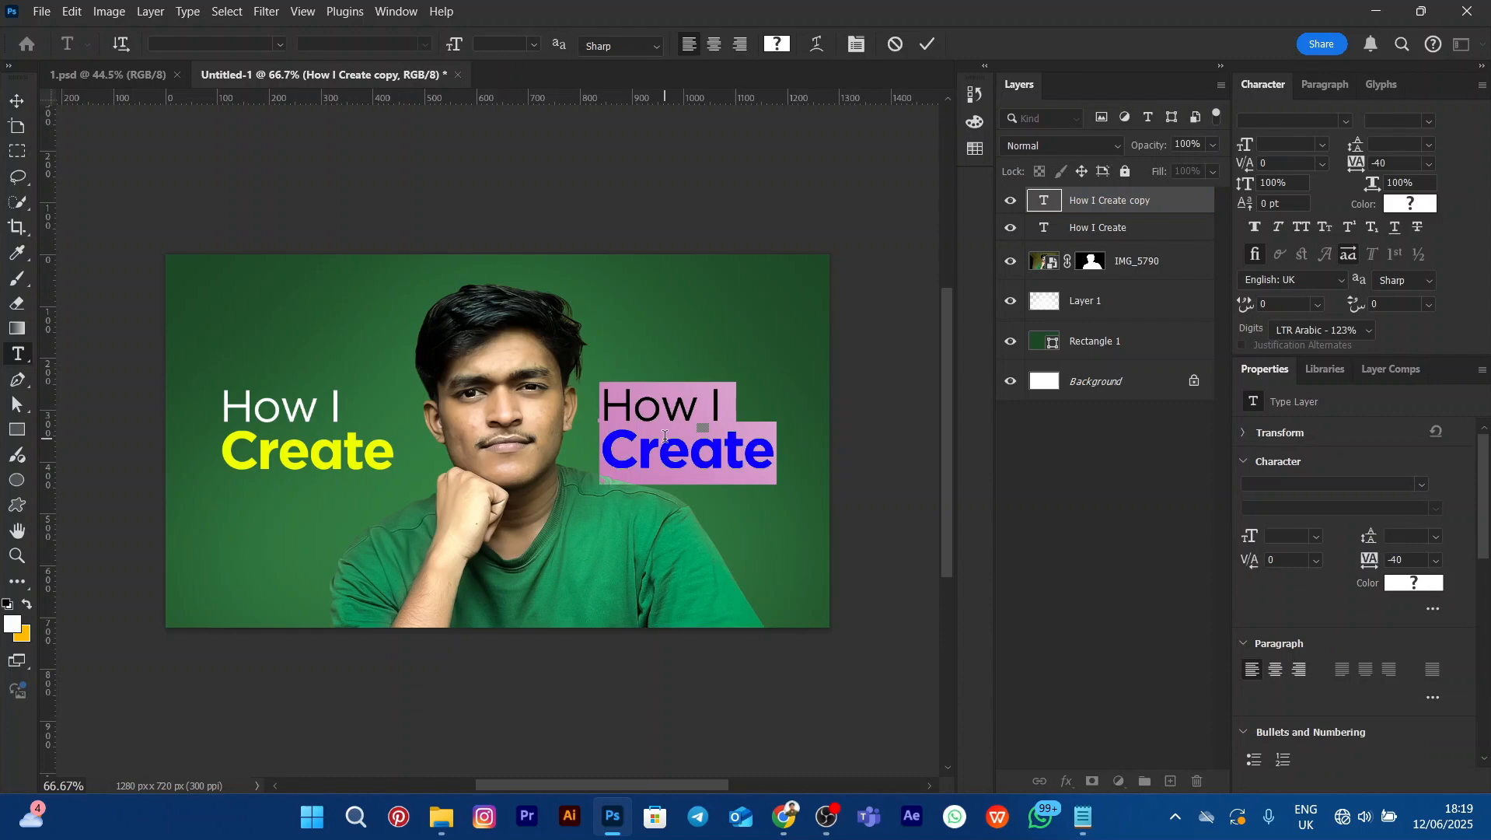
{"action": "type", "text": "this"}
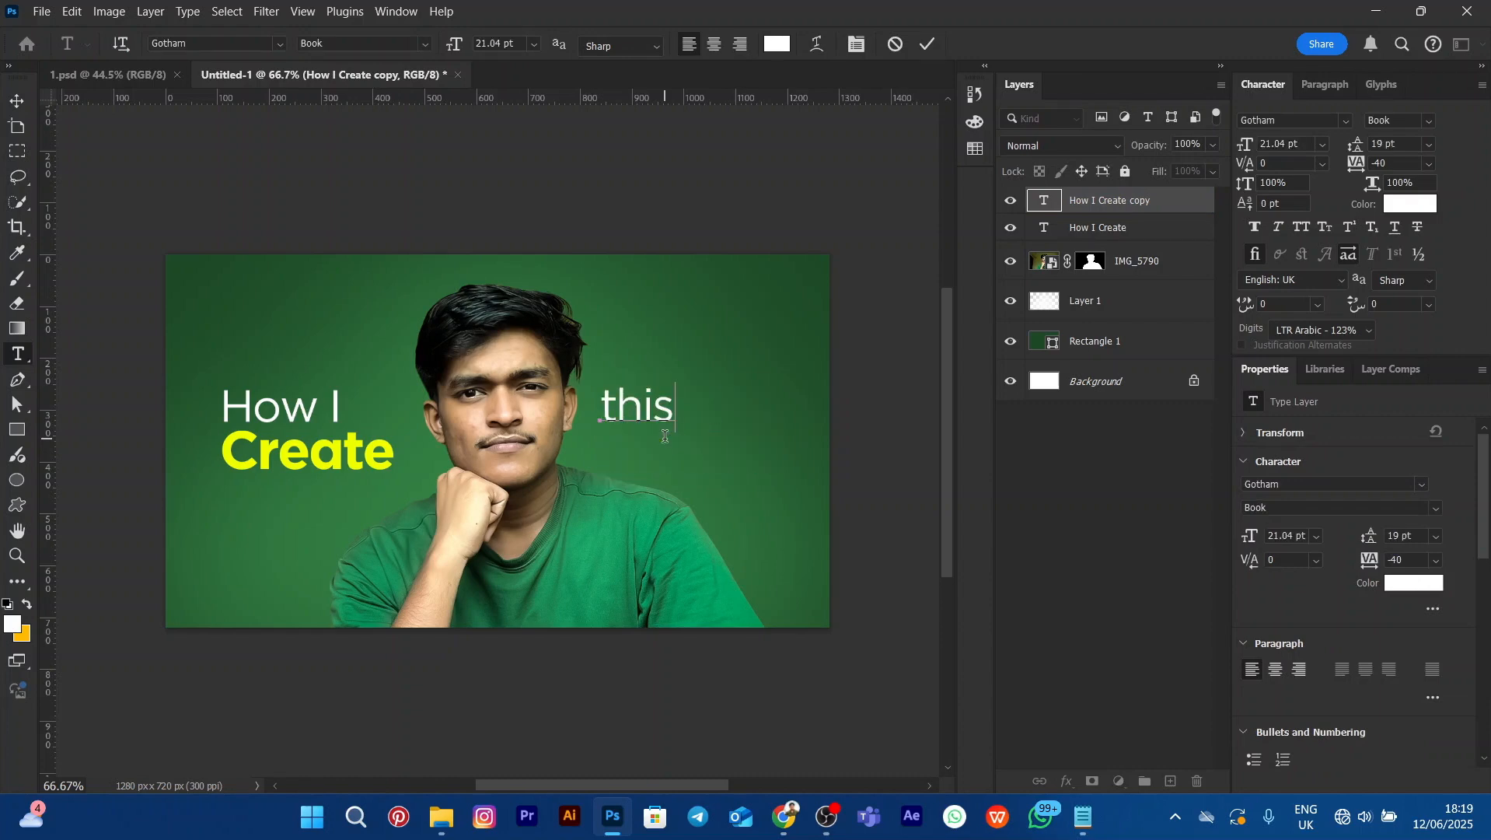
{"action": "key", "text": "Return"}
{"action": "type", "text": "Thumbnail"}
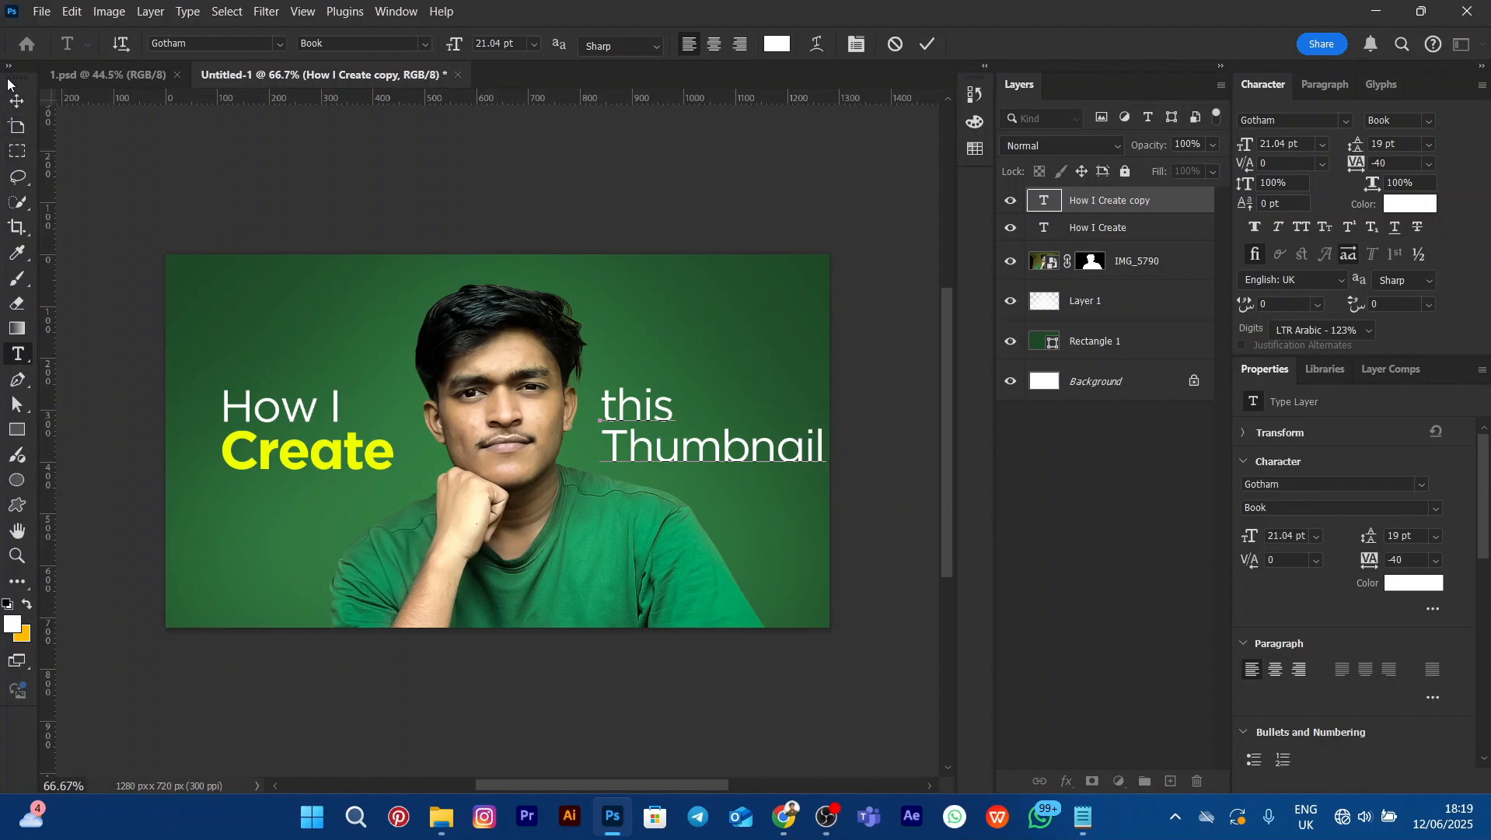
{"action": "left_click_drag", "start_coordinate": [9, 79], "coordinate": [9, 81]}
{"action": "left_click", "coordinate": [15, 102]}
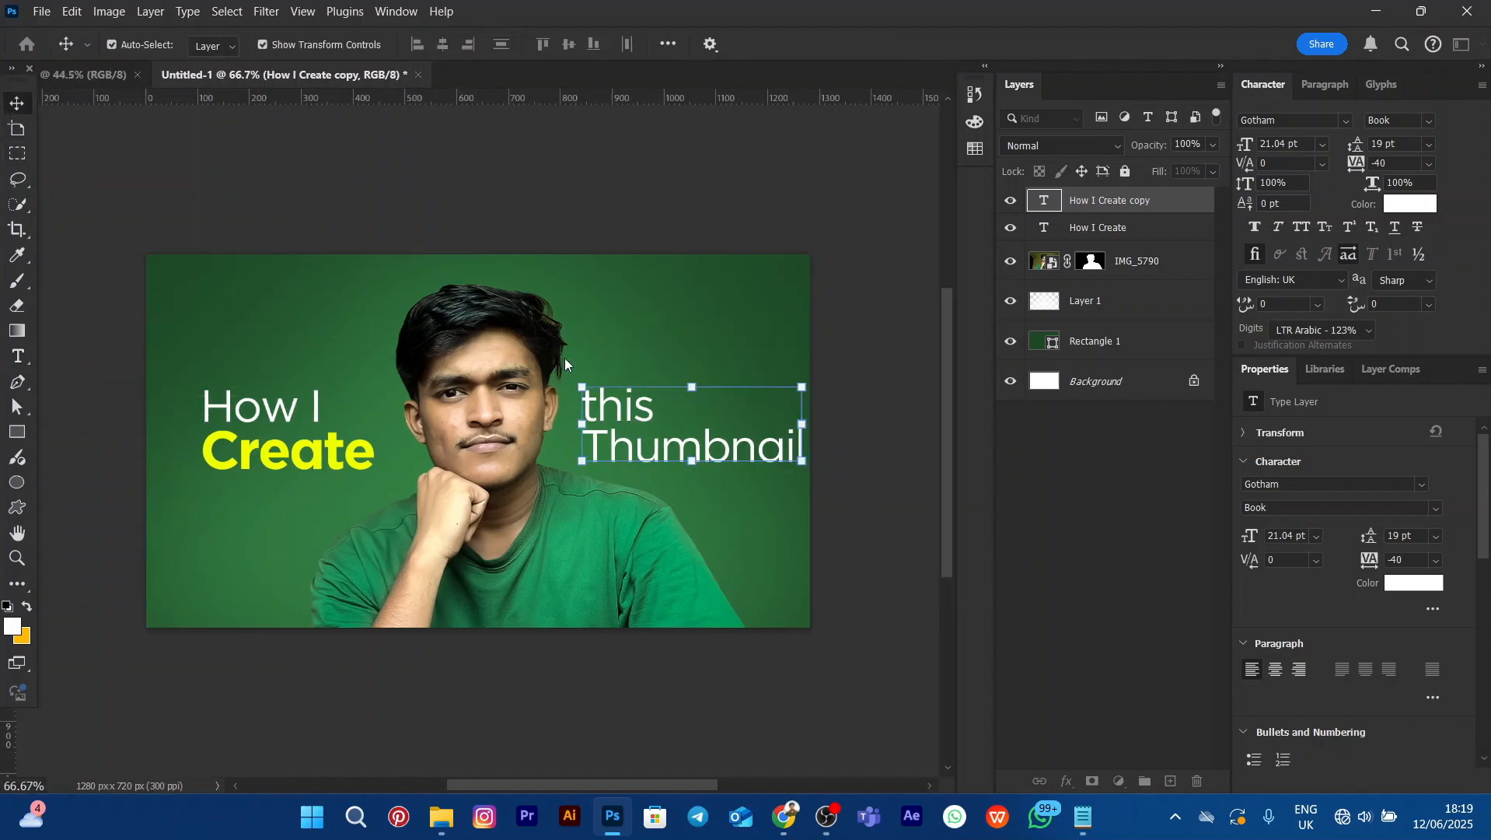
{"action": "left_click_drag", "start_coordinate": [687, 445], "coordinate": [667, 443]}
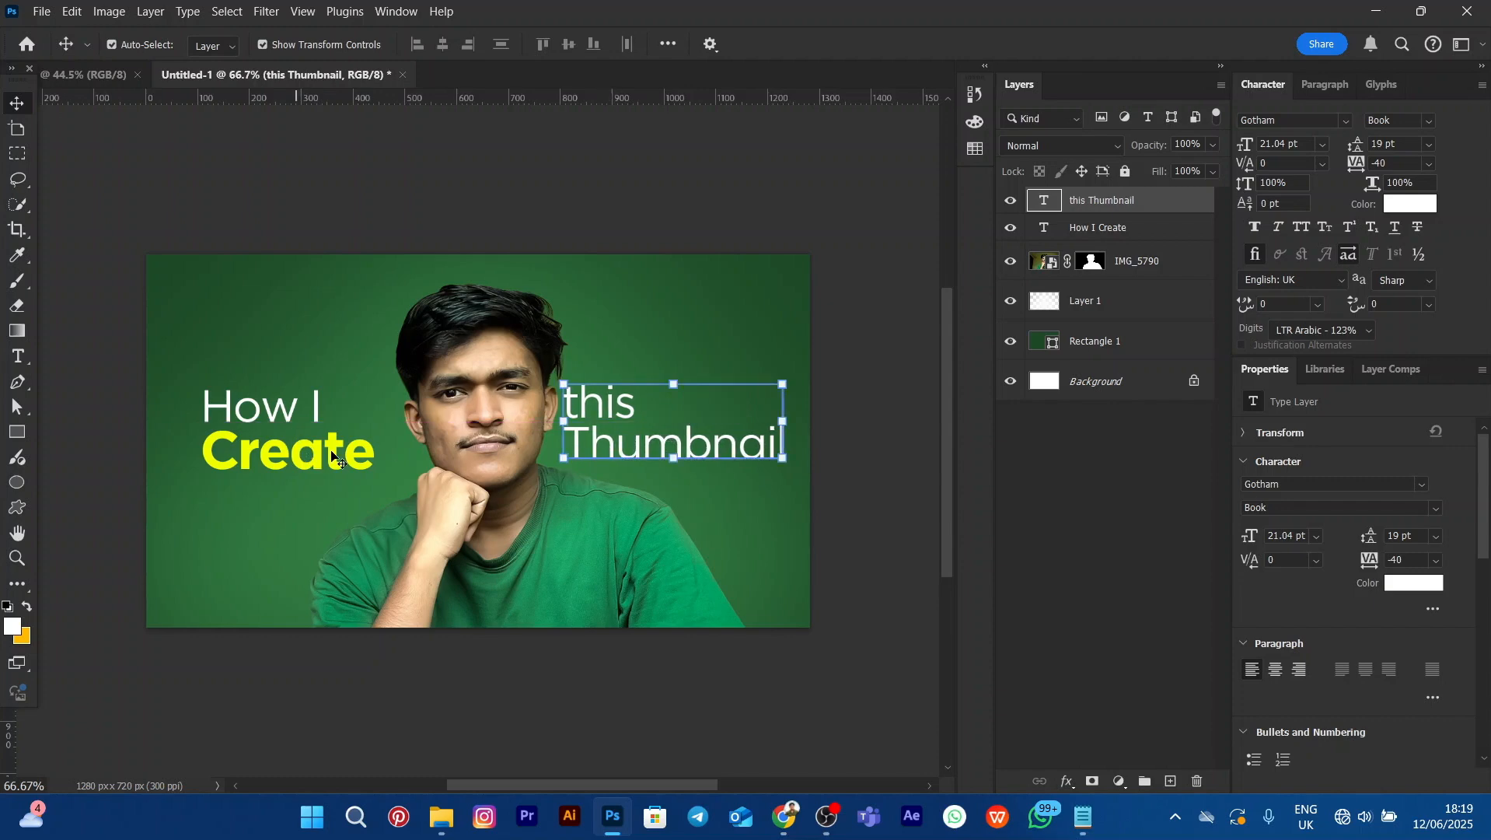
Set only the word "Thumbnail" to Gotham Bold
{"action": "double_click", "coordinate": [608, 455]}
{"action": "left_click", "coordinate": [566, 435]}
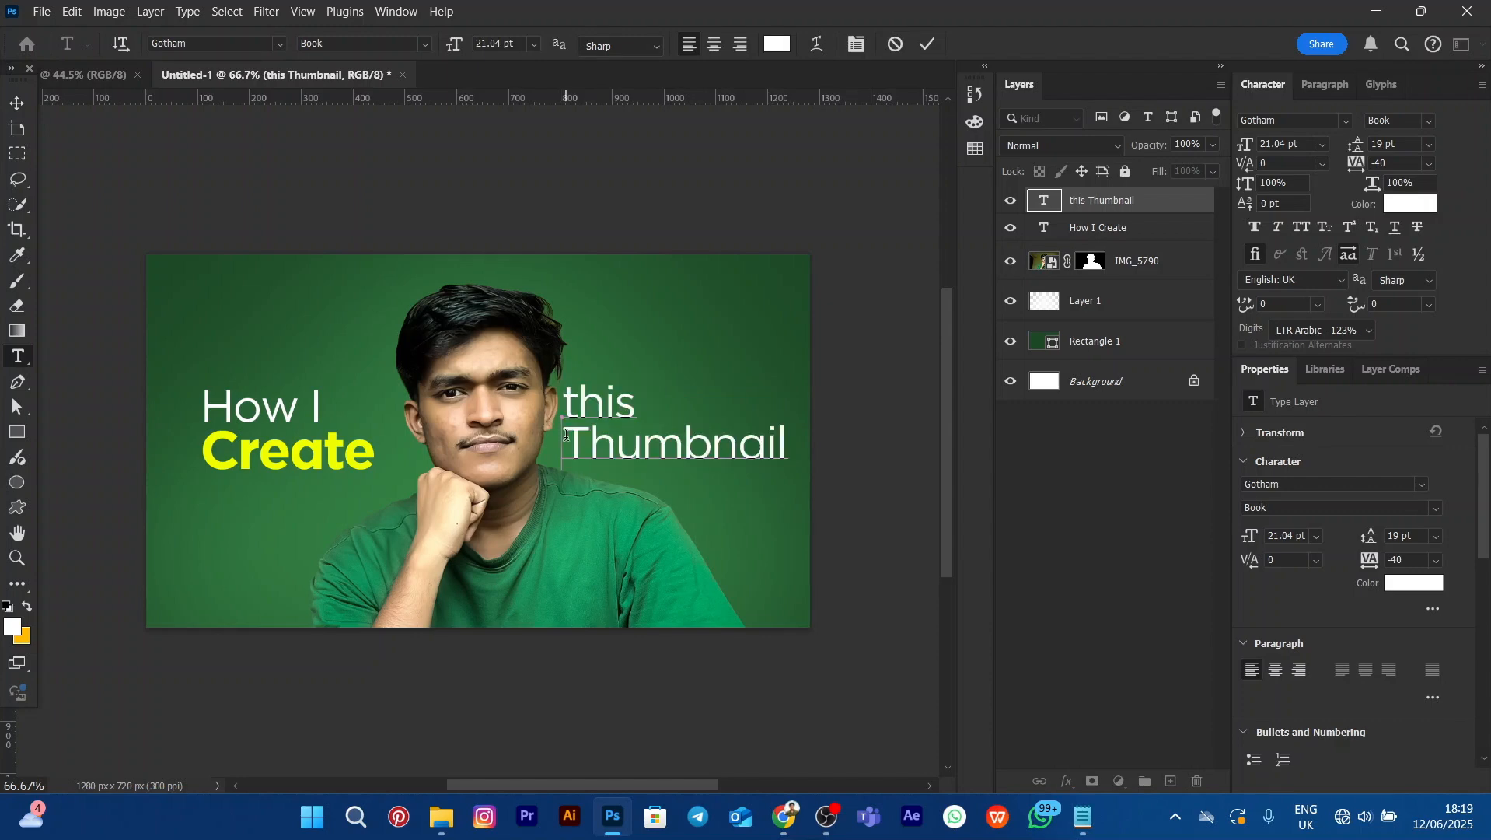
{"action": "left_click_drag", "start_coordinate": [566, 435], "coordinate": [808, 458]}
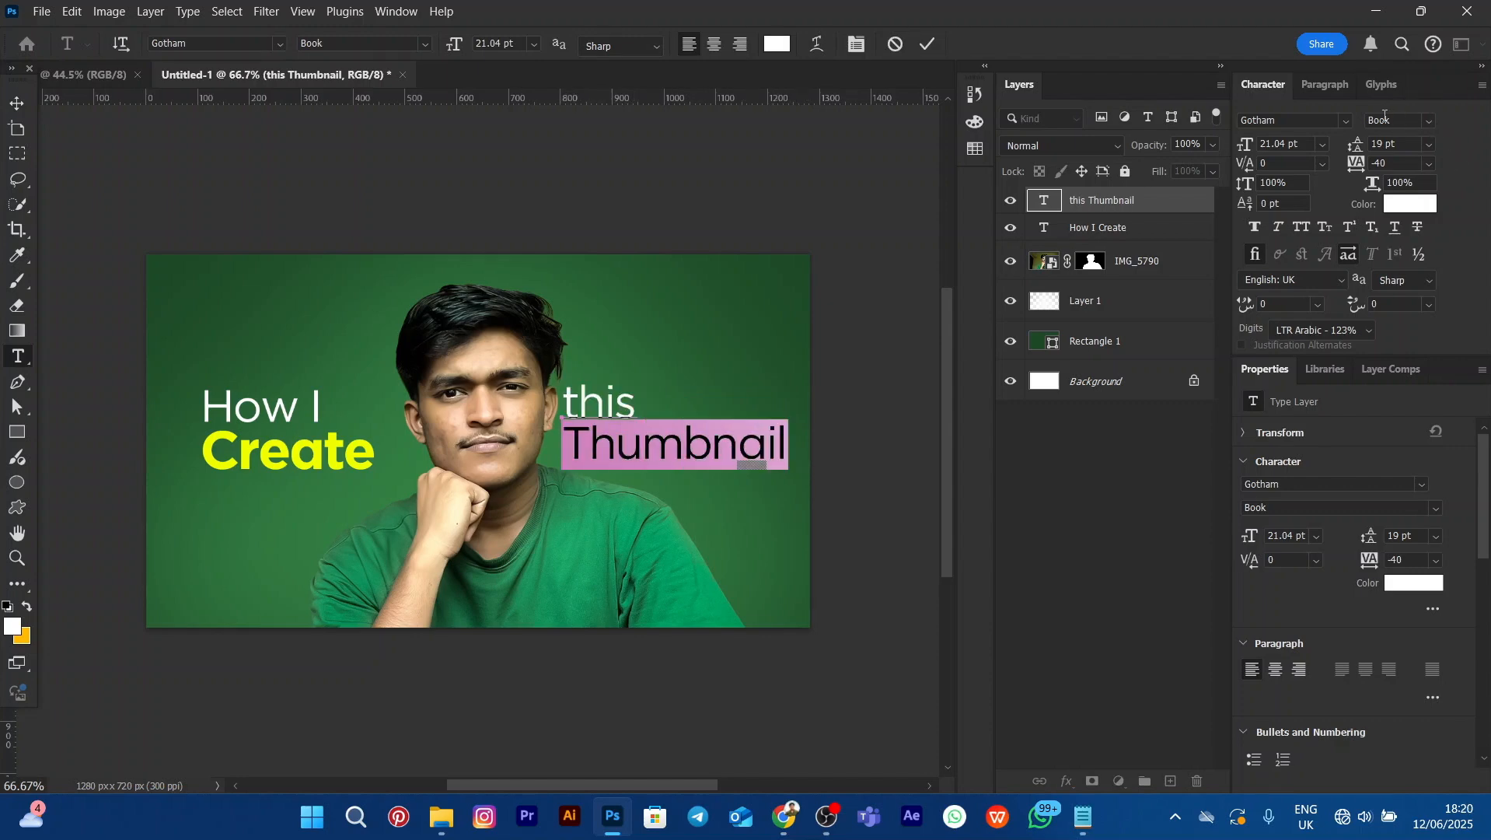
{"action": "left_click", "coordinate": [1431, 121]}
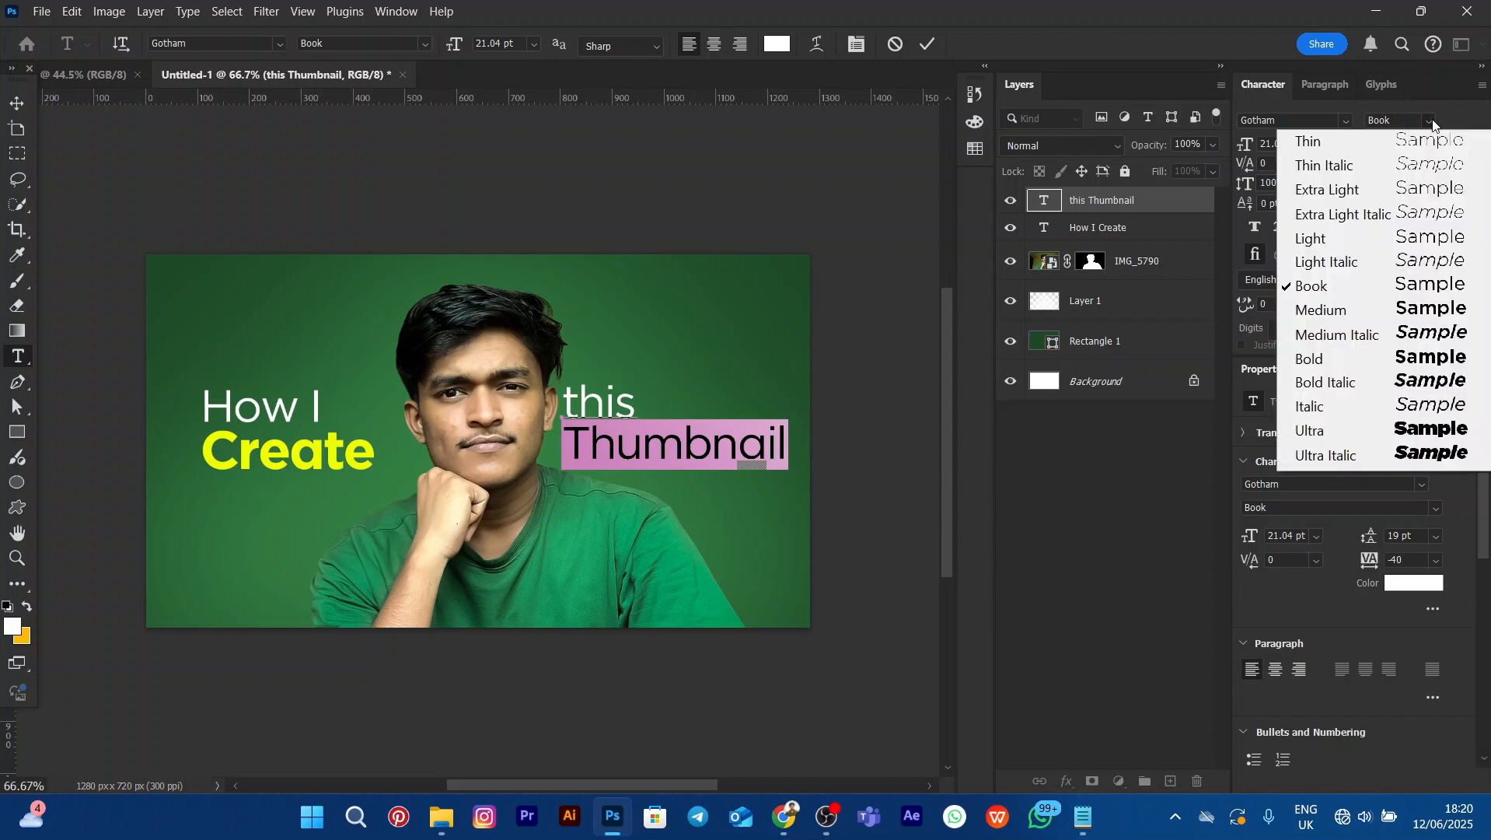
{"action": "left_click", "coordinate": [1400, 359]}
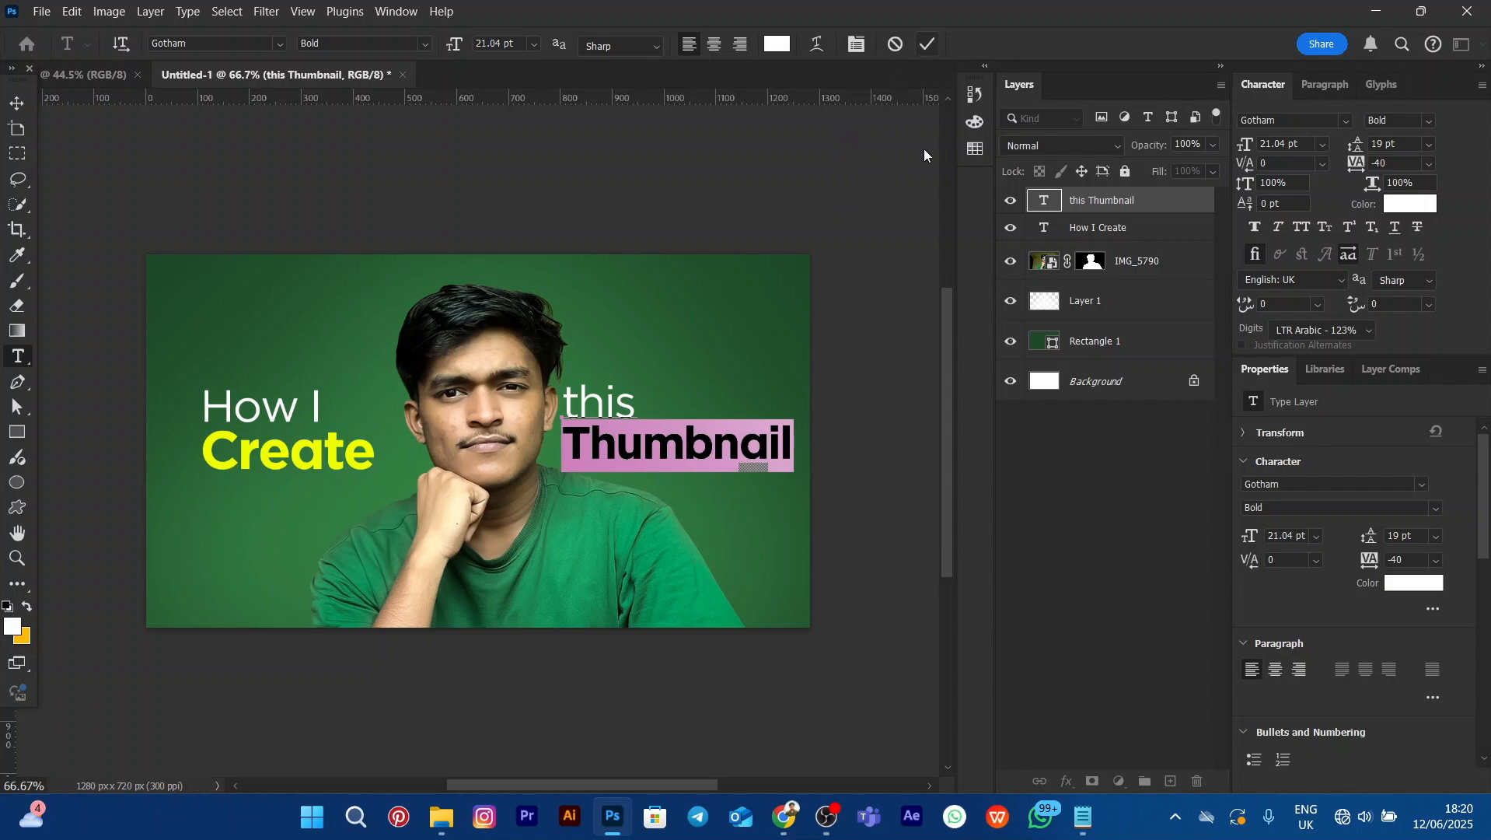
Recolour the word "Thumbnail" yellow f0ff00, sampled from the word "Create", and commit the text edit
{"action": "left_click", "coordinate": [1408, 204]}
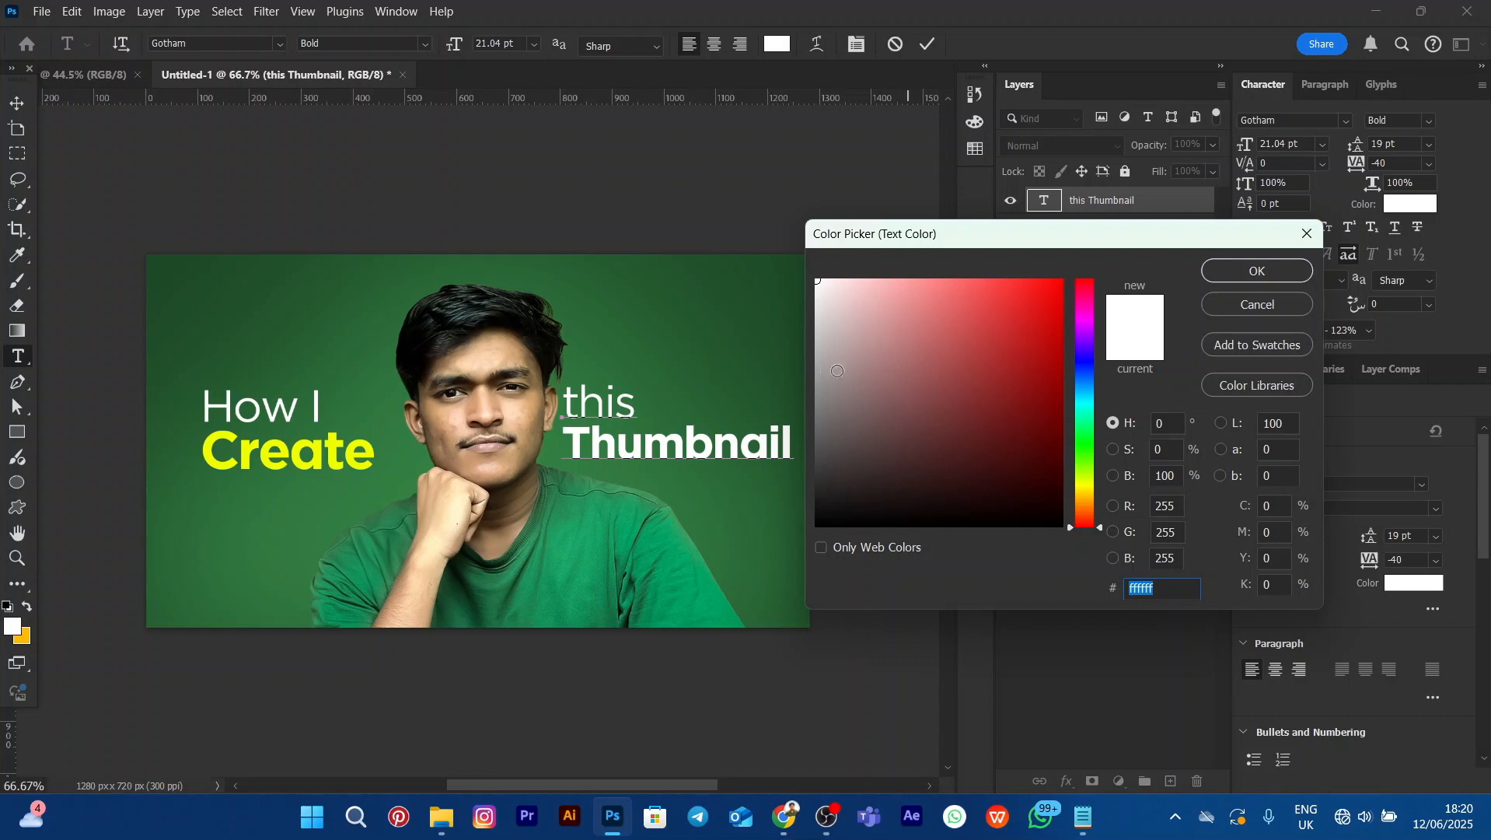
{"action": "left_click", "coordinate": [284, 519]}
{"action": "left_click", "coordinate": [396, 366]}
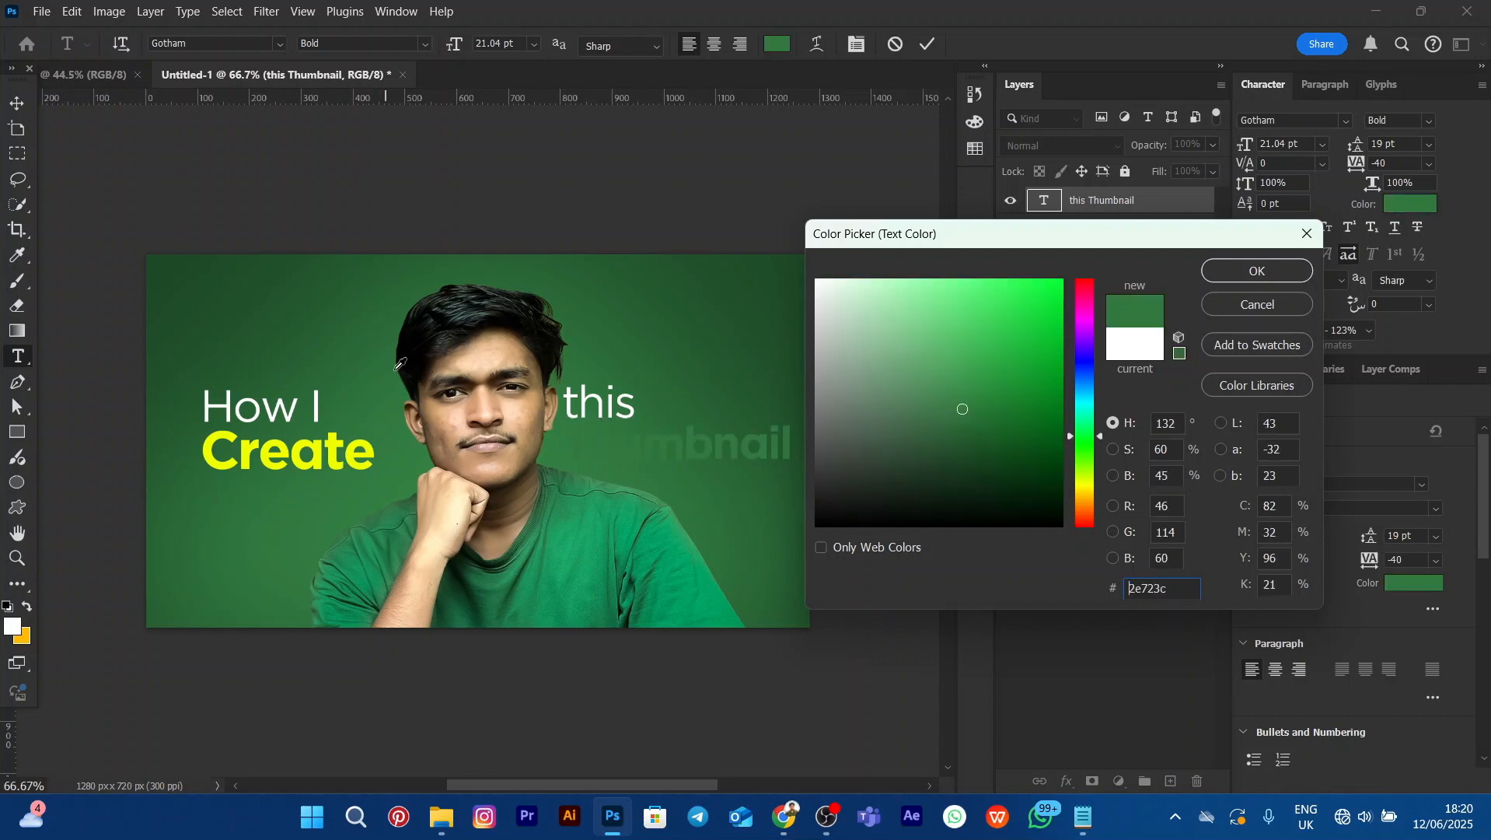
{"action": "left_click", "coordinate": [501, 349]}
{"action": "left_click", "coordinate": [513, 427]}
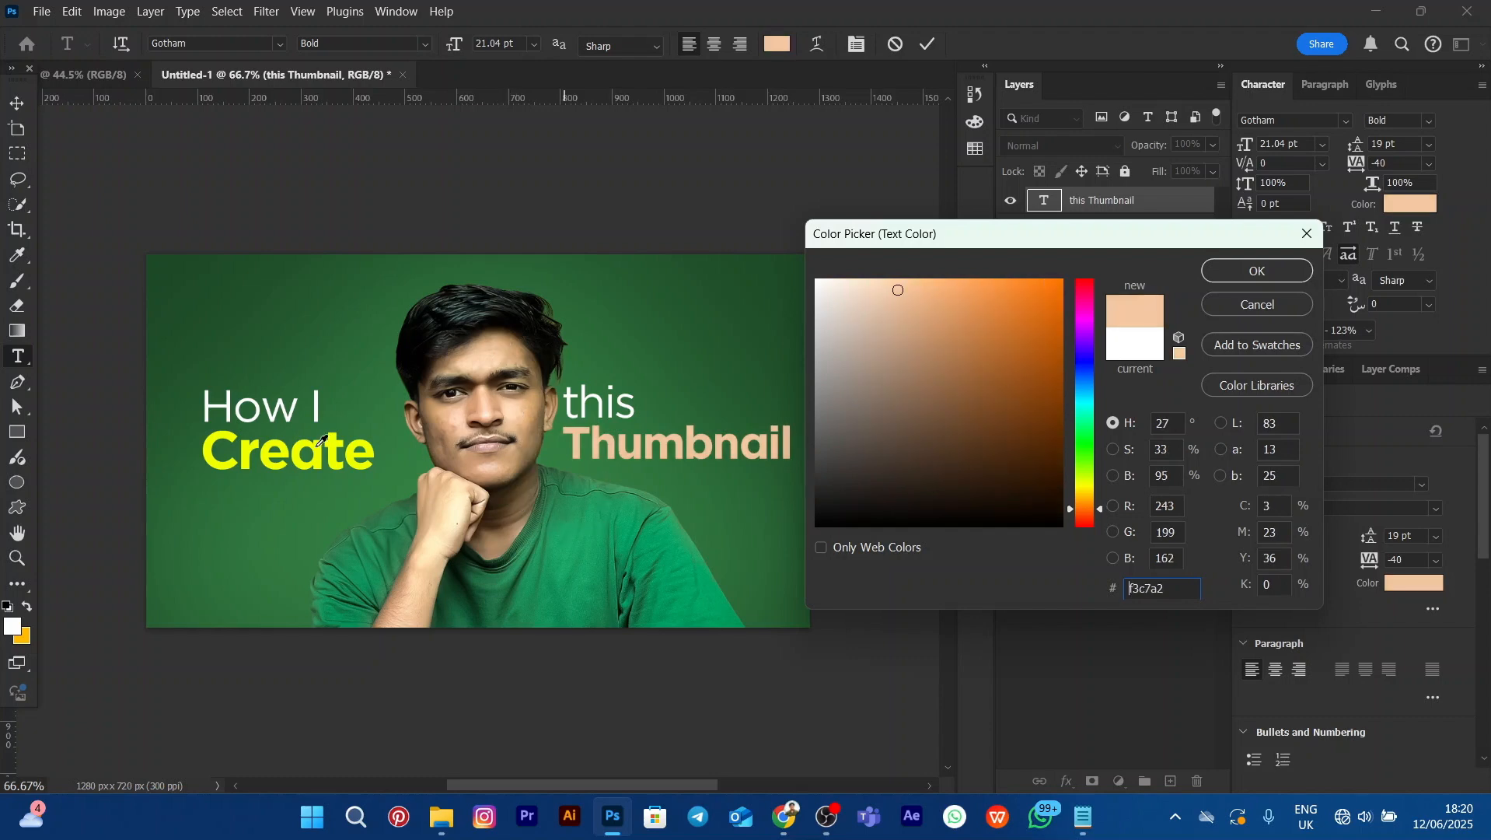
{"action": "left_click", "coordinate": [216, 441]}
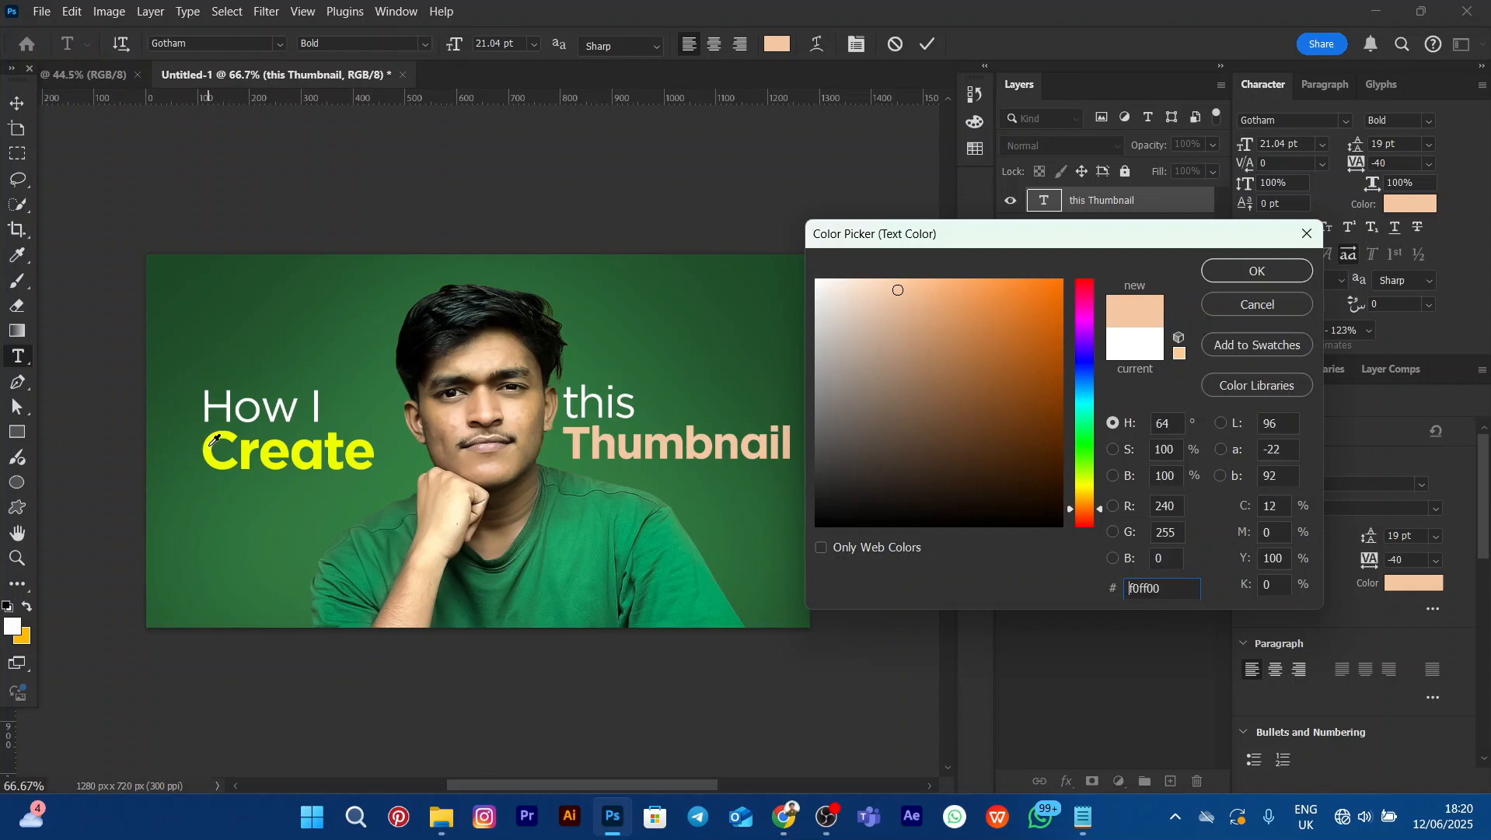
{"action": "left_click", "coordinate": [1273, 273]}
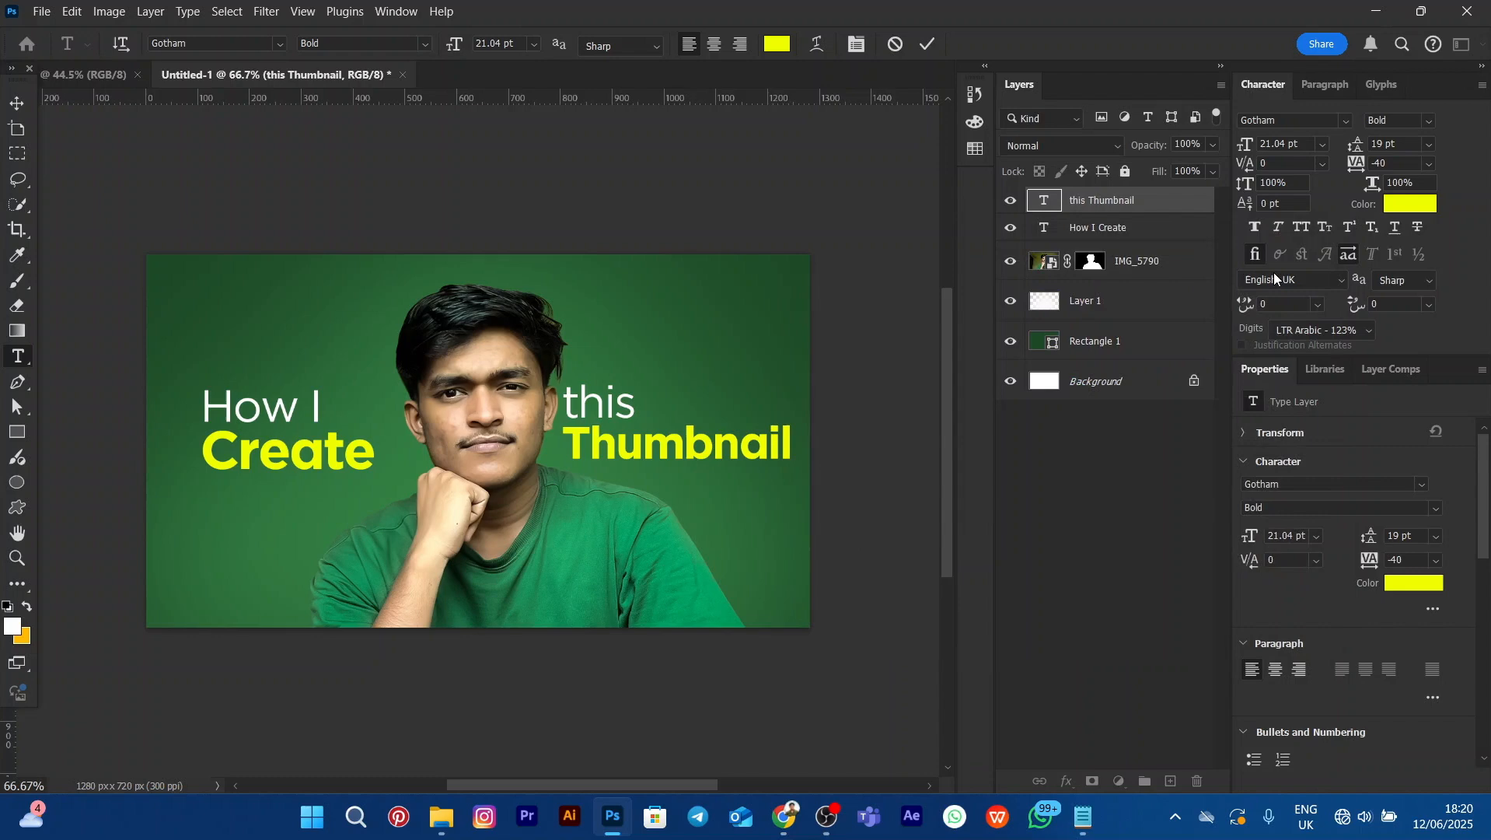
{"action": "left_click", "coordinate": [928, 45]}
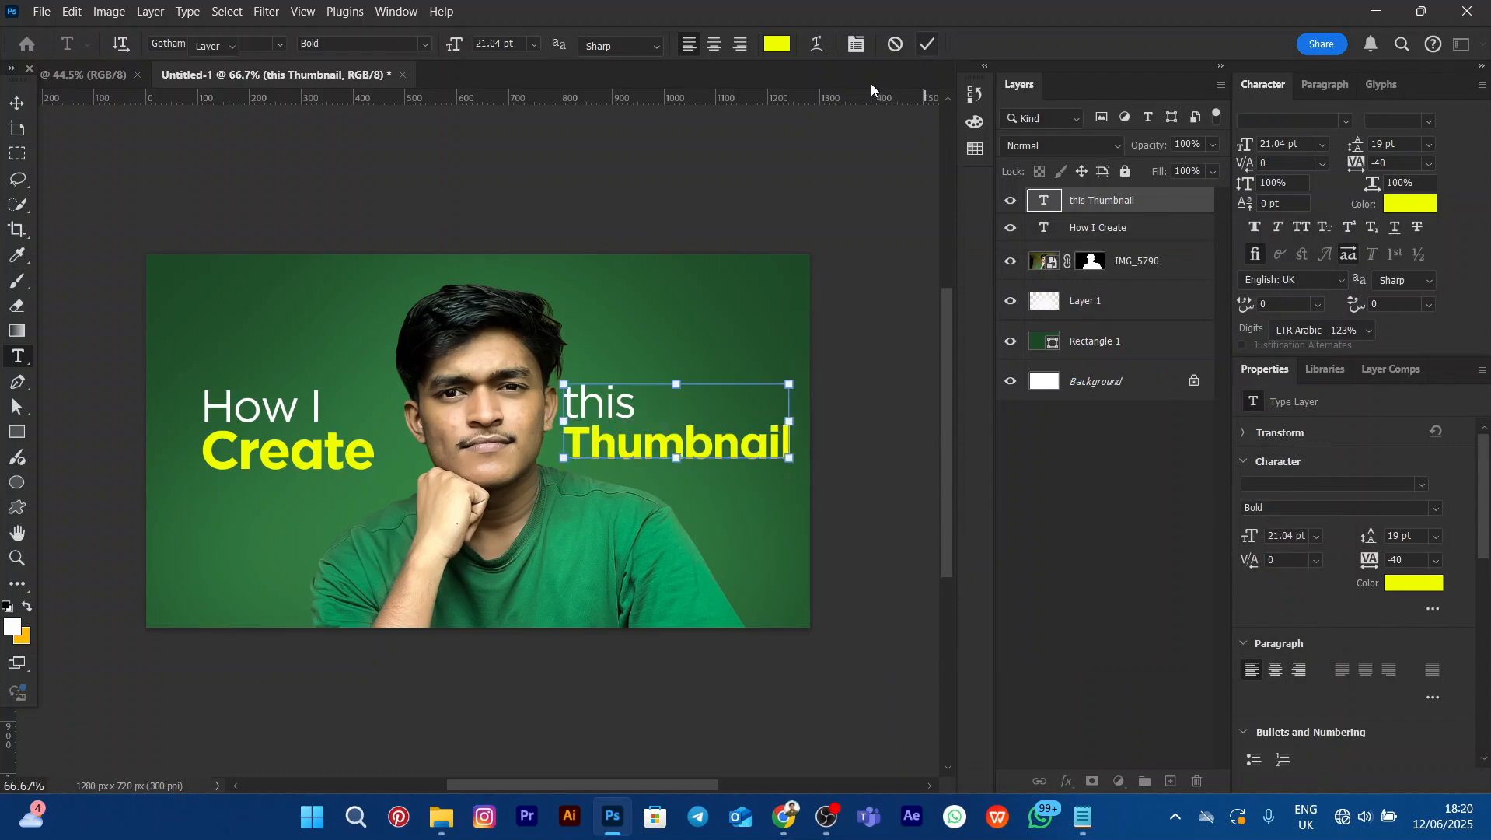
Move the "How I Create" text block slightly up and further out from the portrait
{"action": "key", "text": "v"}
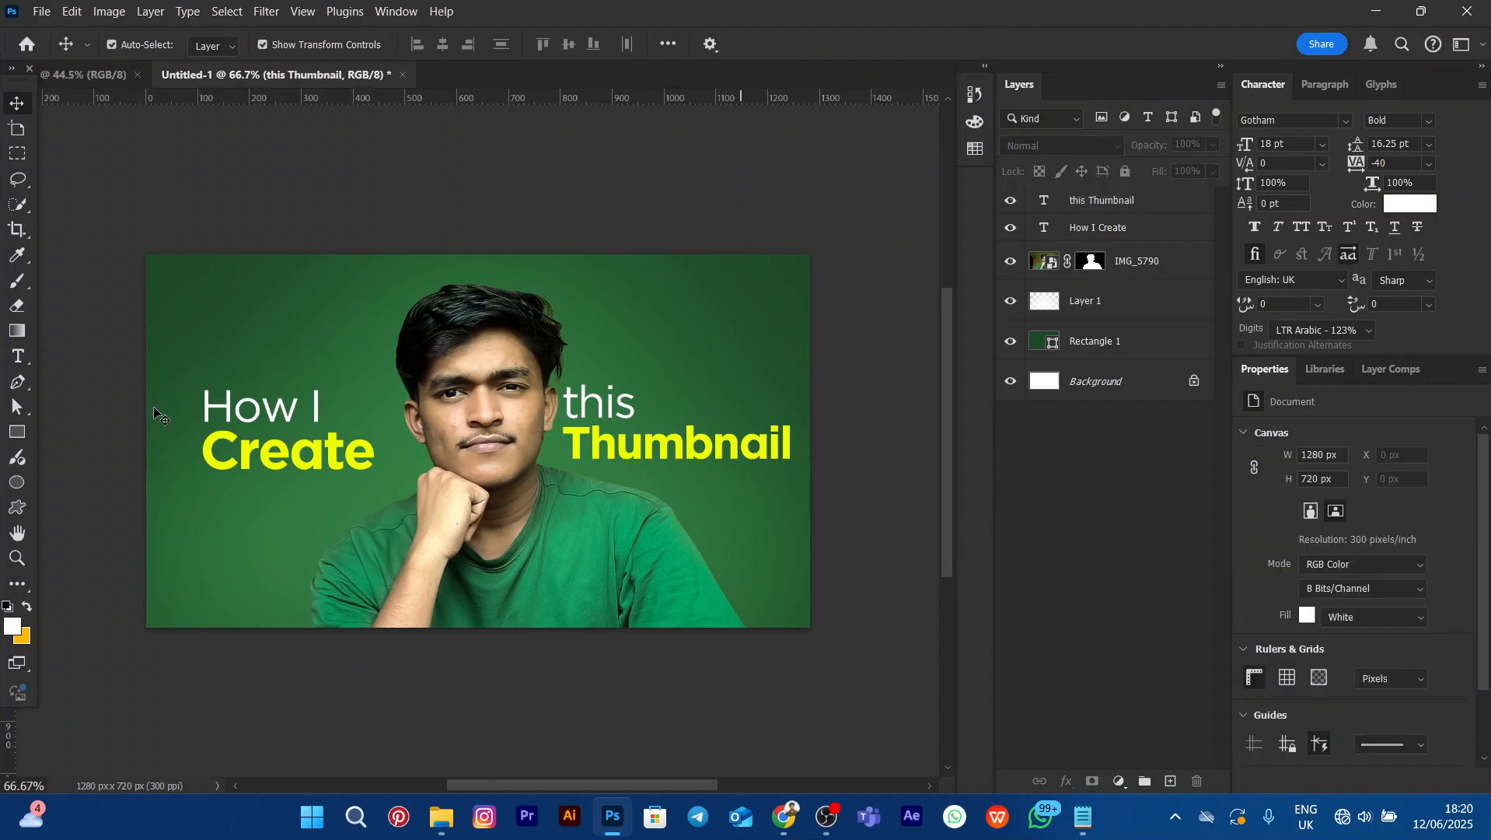
{"action": "left_click", "coordinate": [204, 425]}
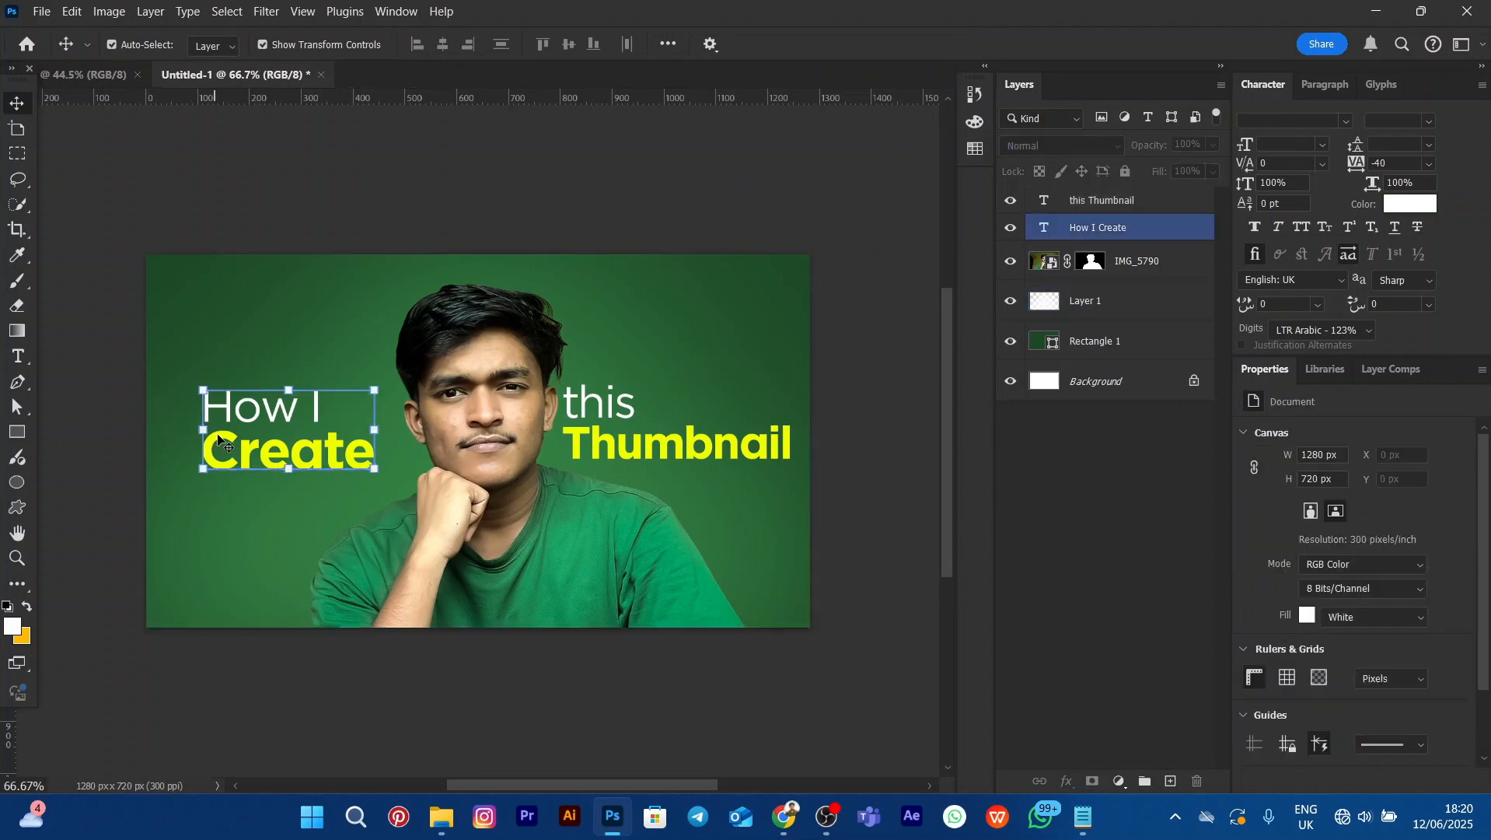
{"action": "left_click_drag", "start_coordinate": [208, 435], "coordinate": [204, 435]}
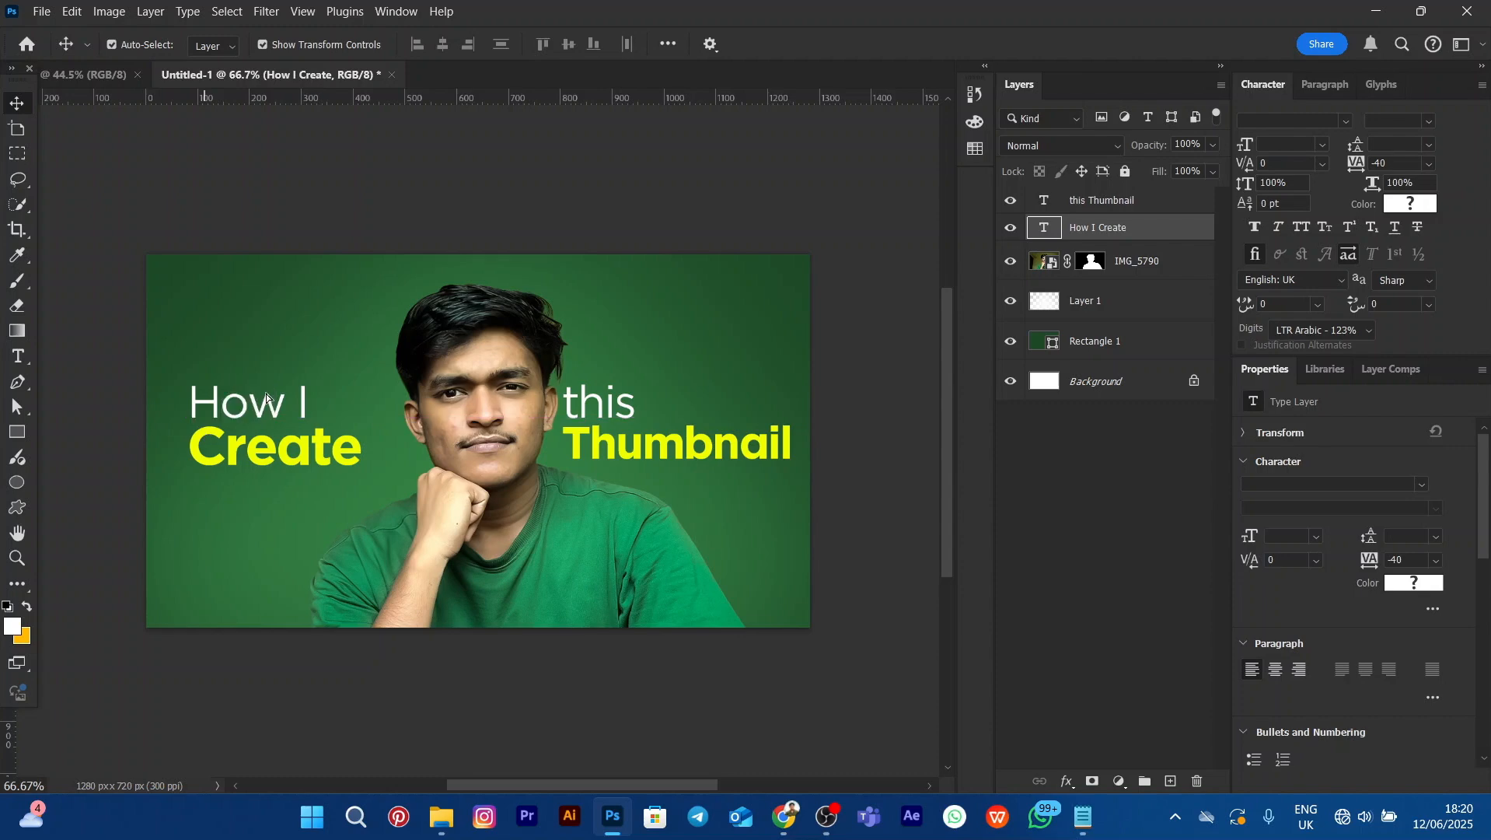
{"action": "left_click", "coordinate": [653, 195]}
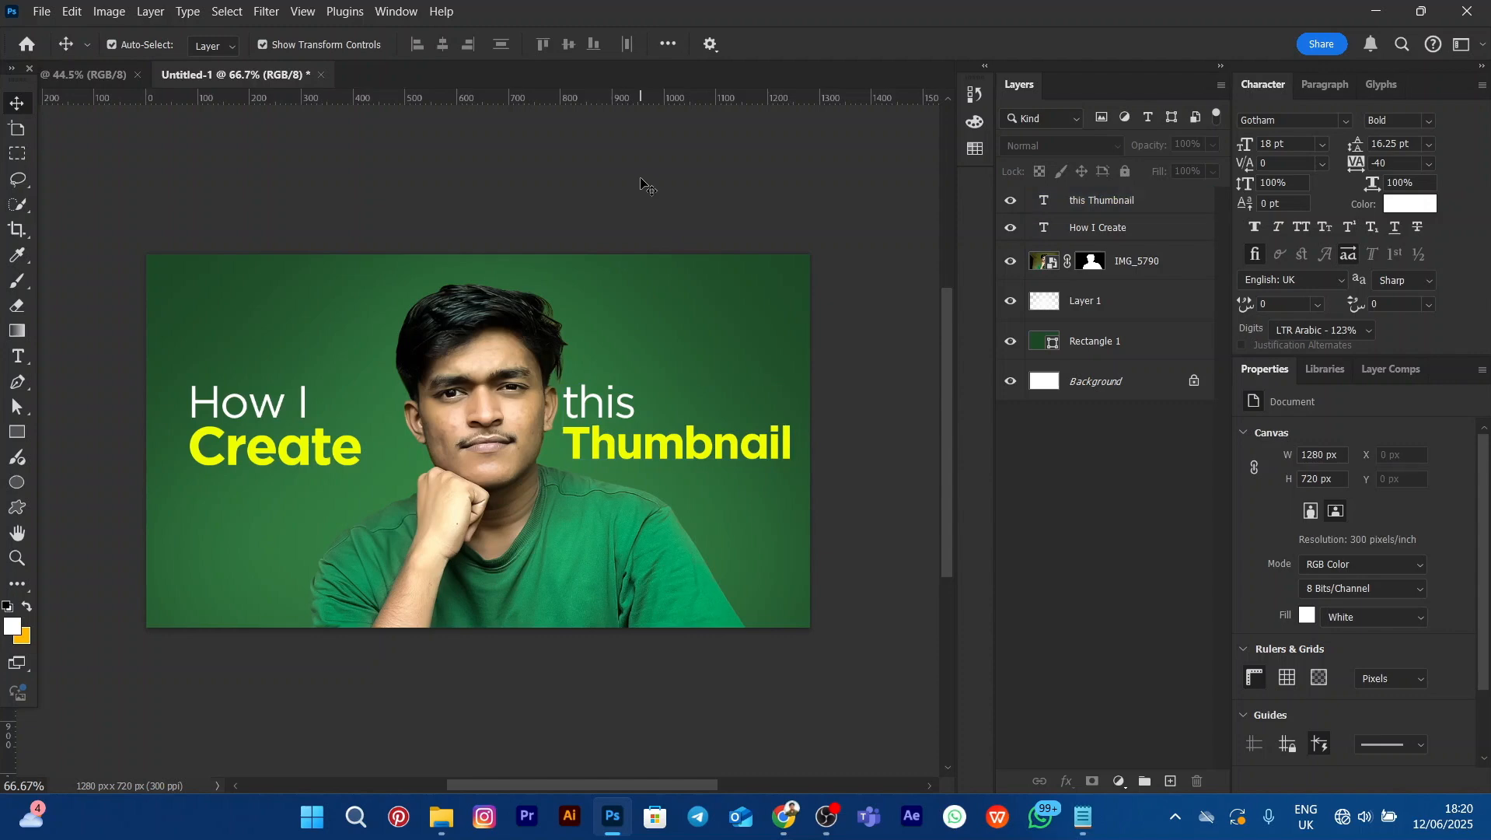
Move the cut-out portrait slightly towards the "How I Create" text
{"action": "left_click", "coordinate": [494, 342]}
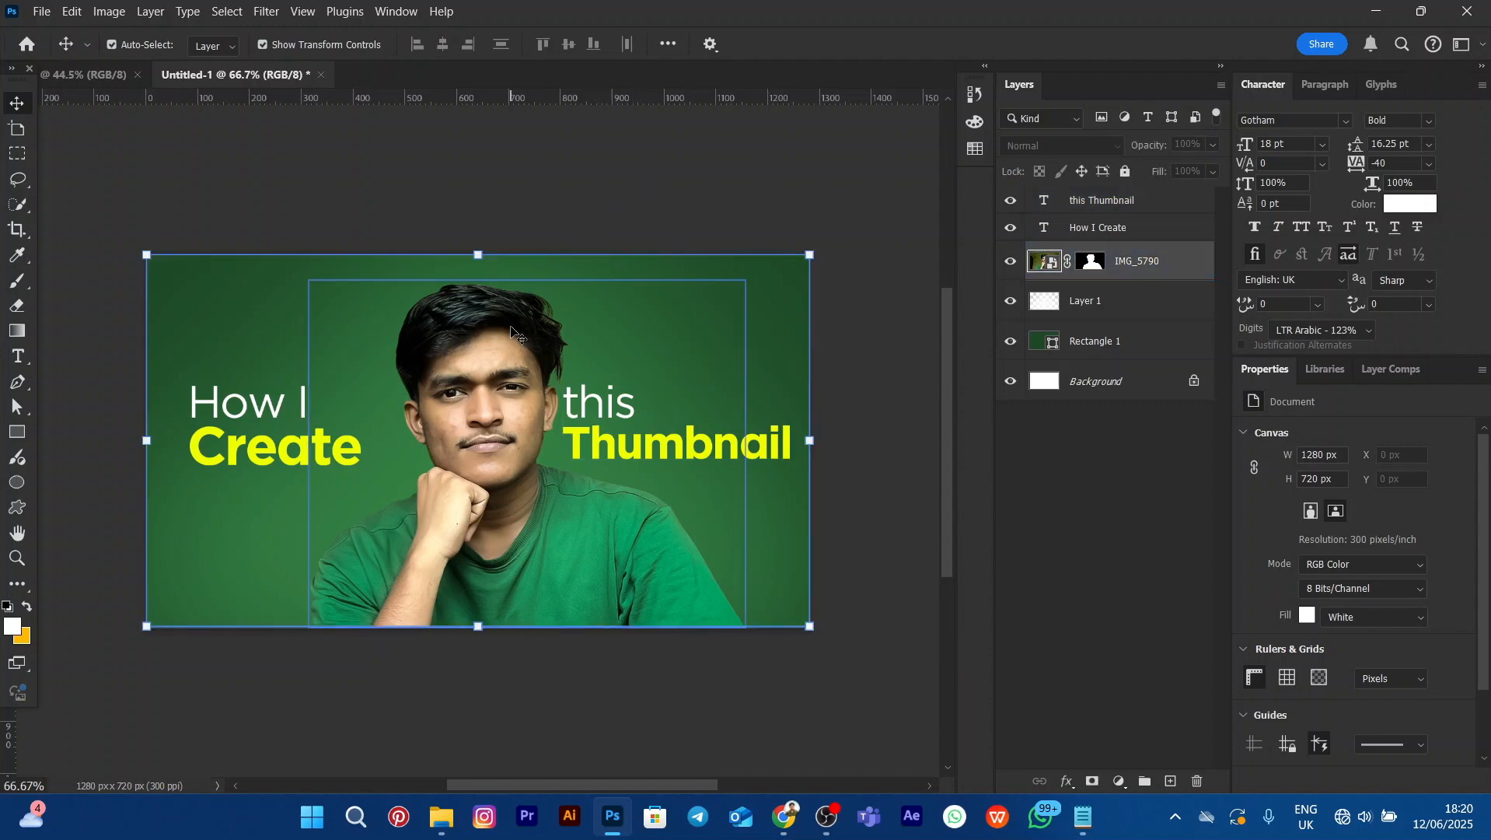
{"action": "left_click_drag", "start_coordinate": [488, 346], "coordinate": [458, 345]}
{"action": "left_click", "coordinate": [633, 206]}
Move the "this Thumbnail" text block closer to the portrait and scale it to about 102%
{"action": "left_click", "coordinate": [644, 449]}
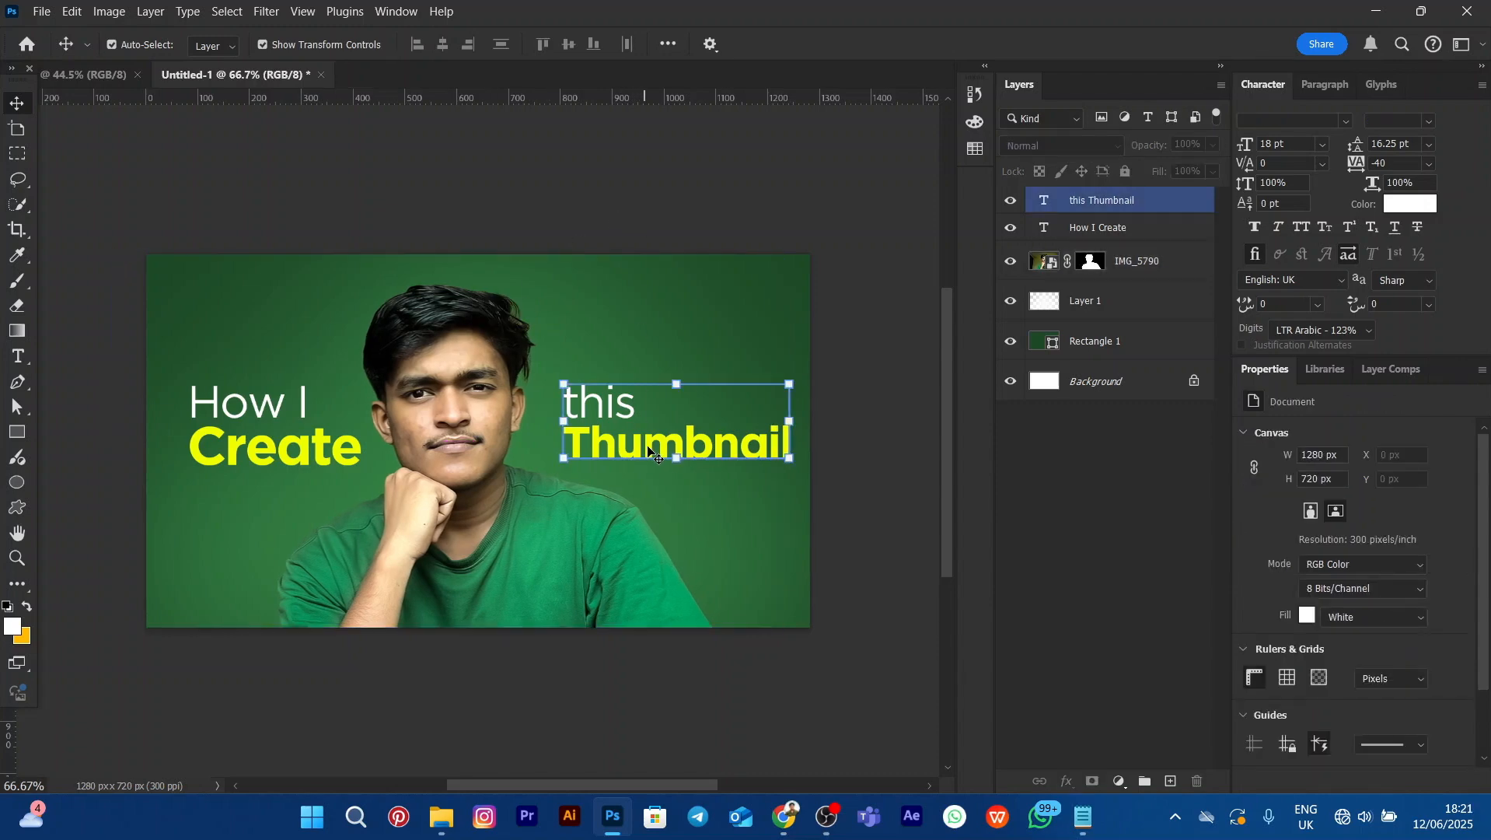
{"action": "left_click_drag", "start_coordinate": [643, 449], "coordinate": [621, 449]}
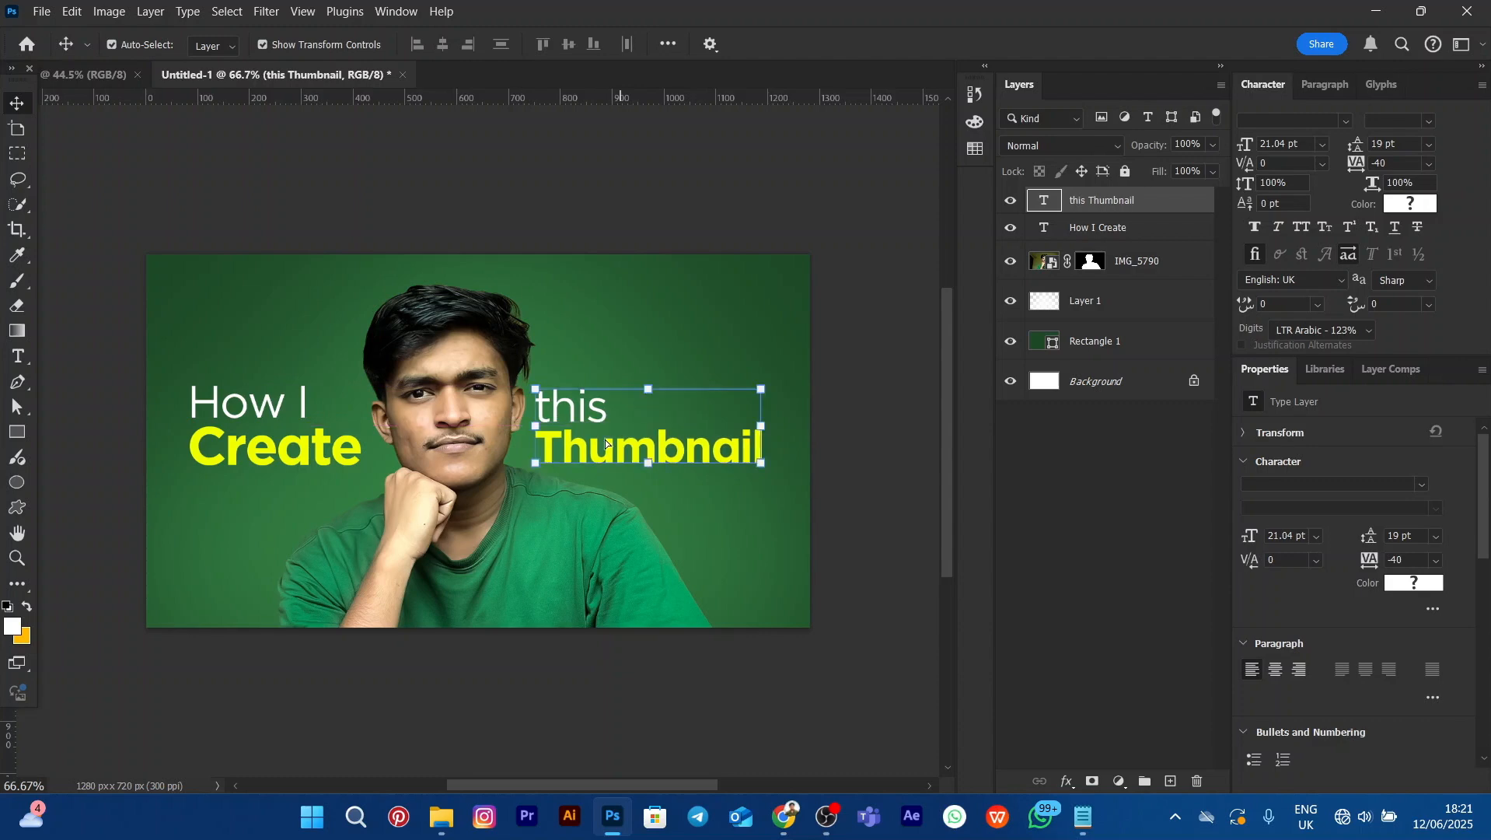
{"action": "left_click_drag", "start_coordinate": [535, 388], "coordinate": [531, 387]}
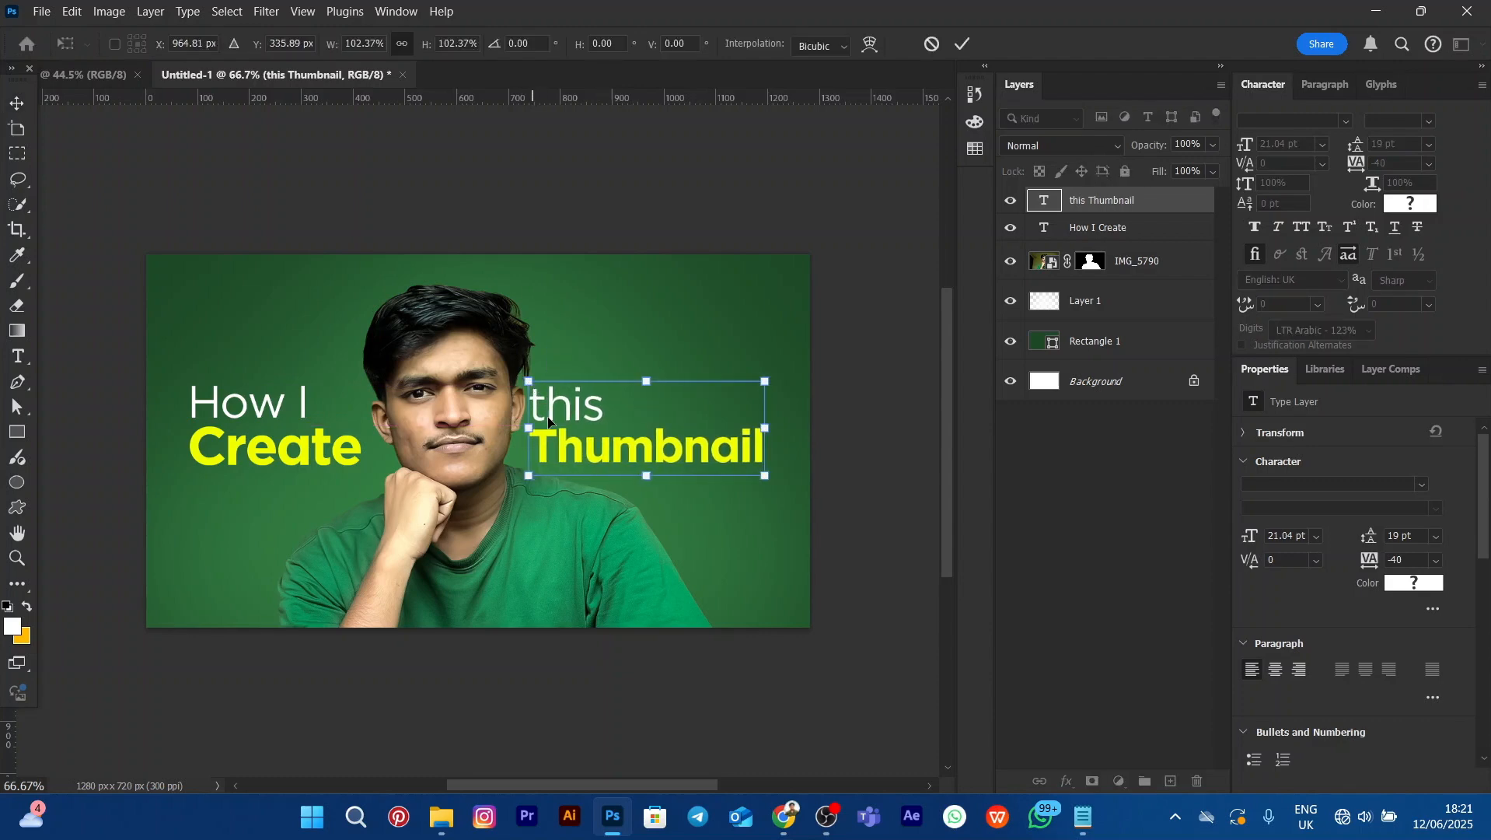
{"action": "key", "text": "Return"}
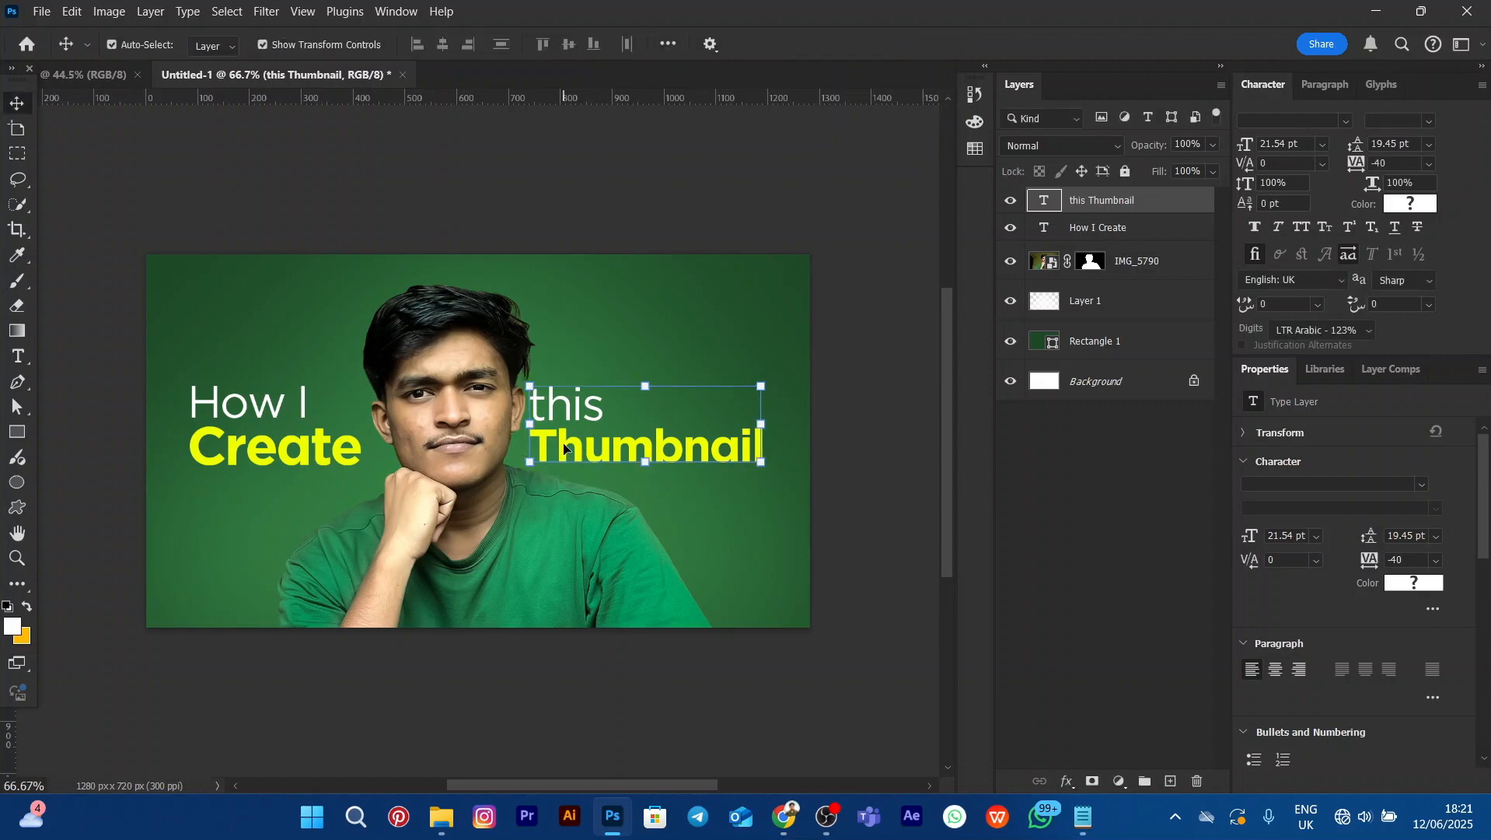
Enlarge only the word "Thumbnail" to 23 pt
{"action": "double_click", "coordinate": [537, 443]}
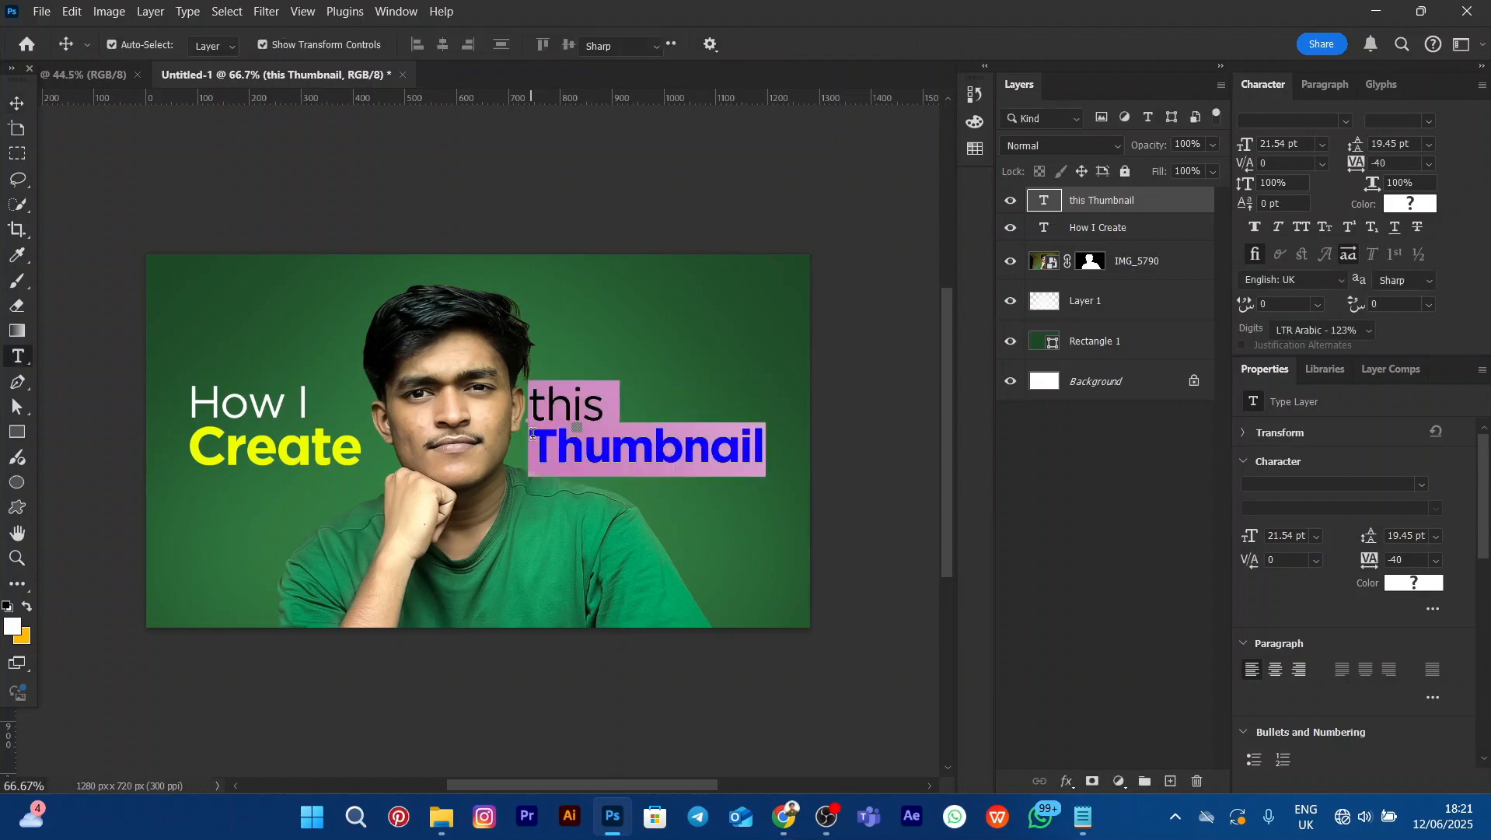
{"action": "left_click_drag", "start_coordinate": [535, 446], "coordinate": [768, 456]}
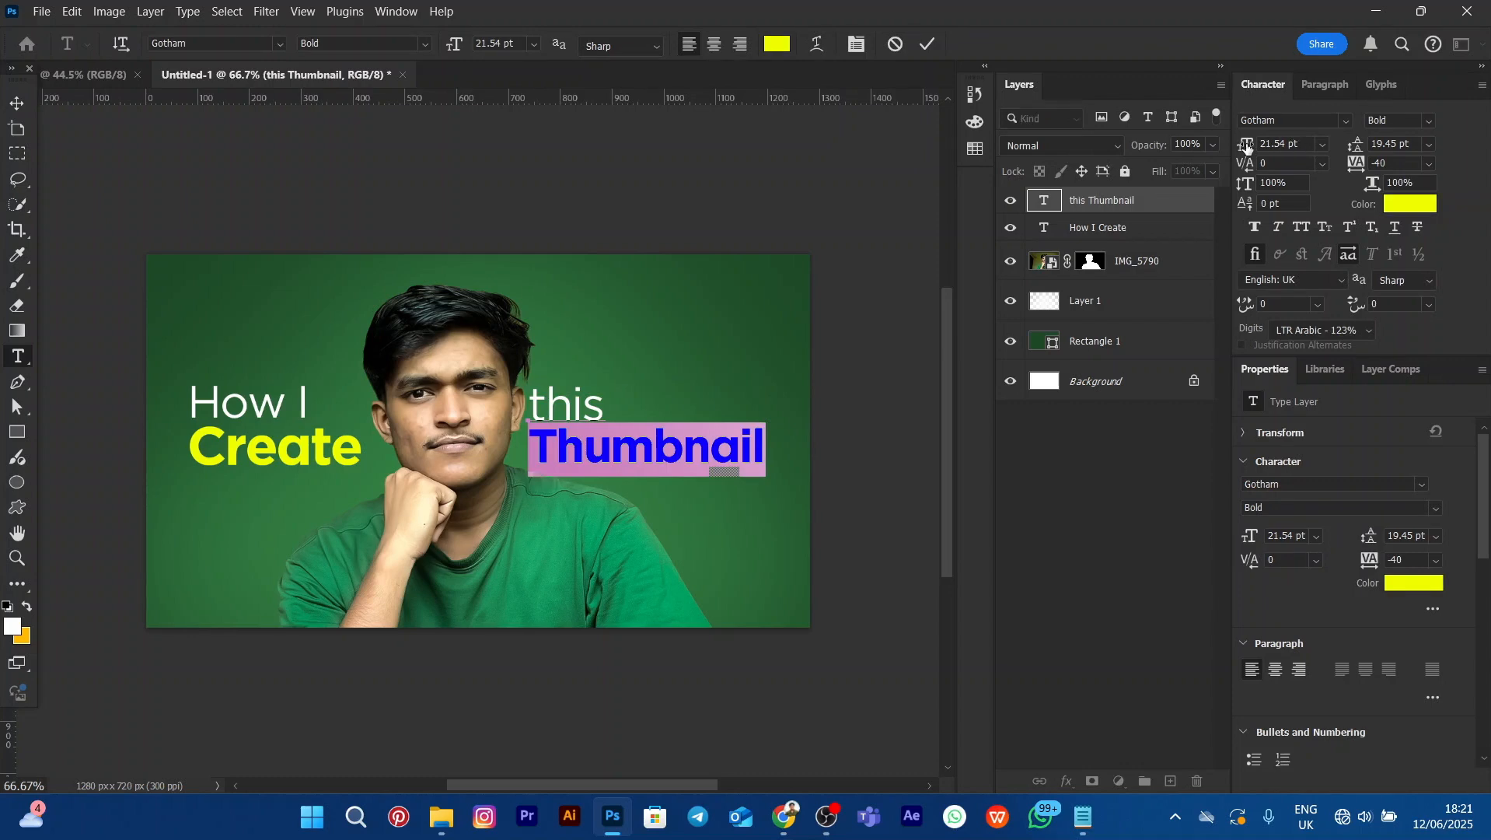
{"action": "left_click_drag", "start_coordinate": [1247, 148], "coordinate": [1247, 146]}
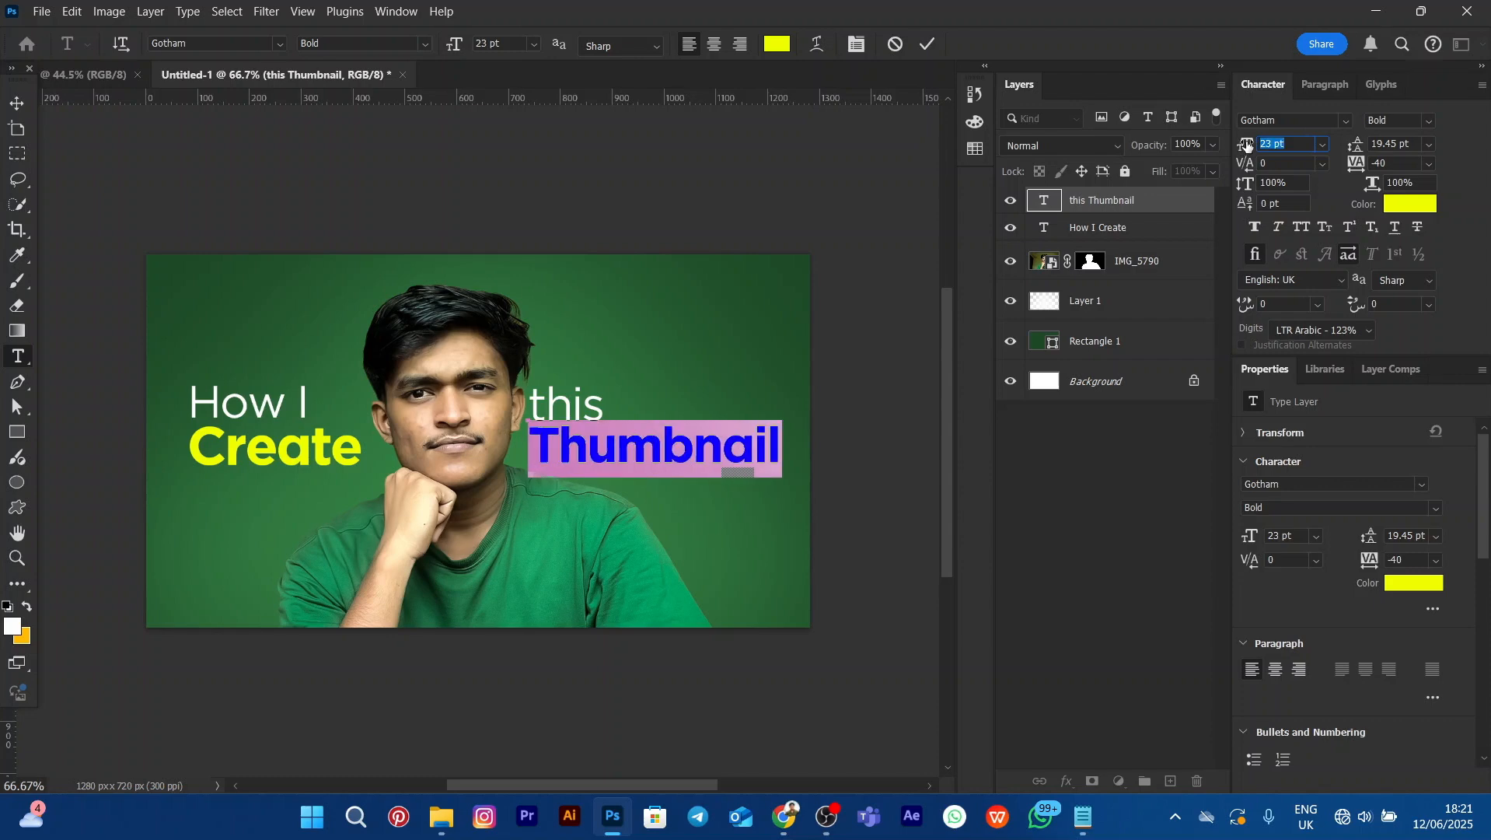
{"action": "left_click", "coordinate": [928, 48]}
{"action": "left_click", "coordinate": [928, 48]}
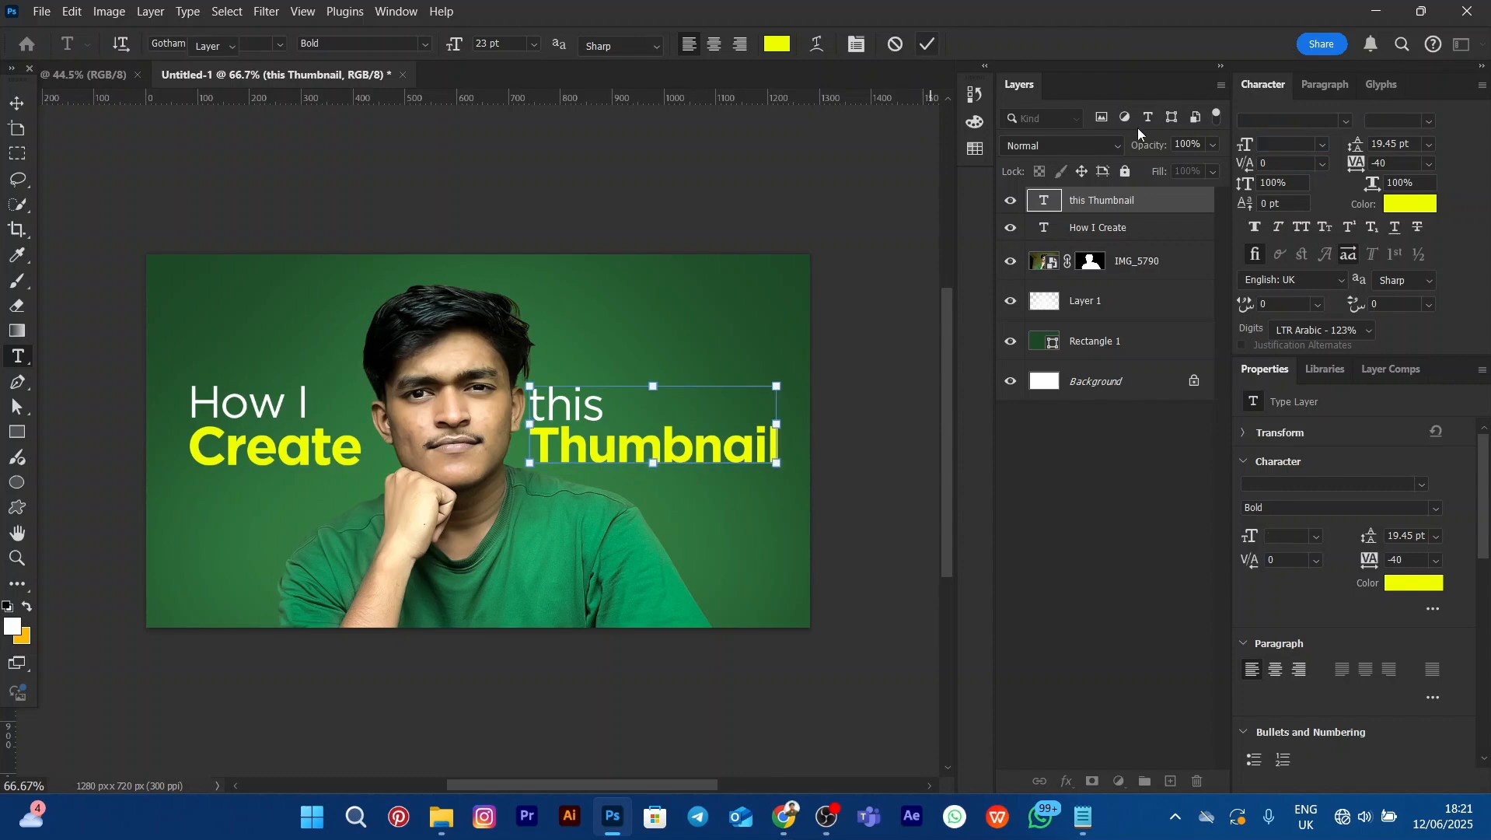
Reduce only the word "this" in the "this Thumbnail" text to 19 pt
{"action": "key", "text": "v"}
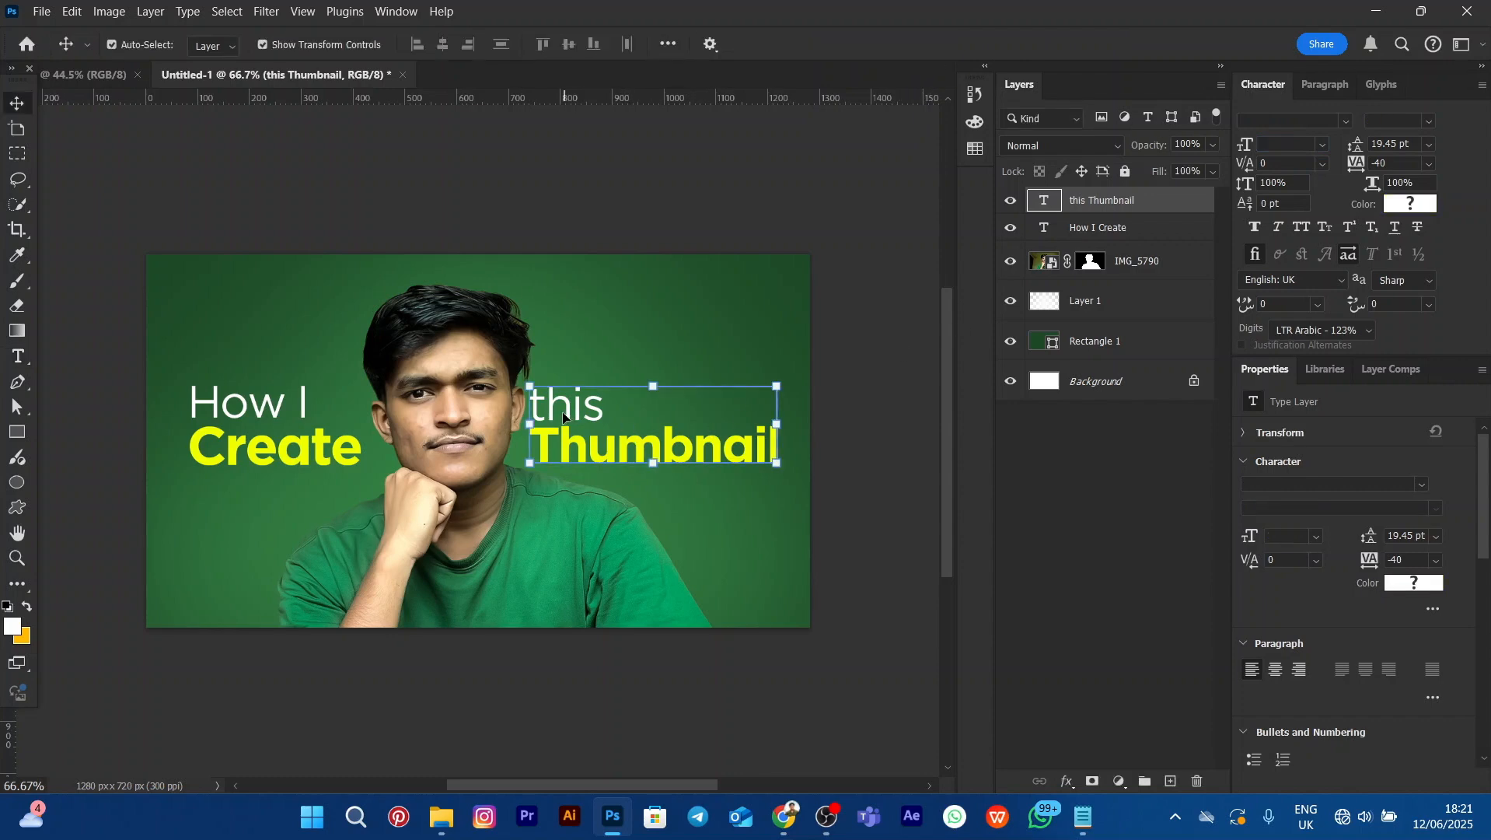
{"action": "double_click", "coordinate": [538, 406]}
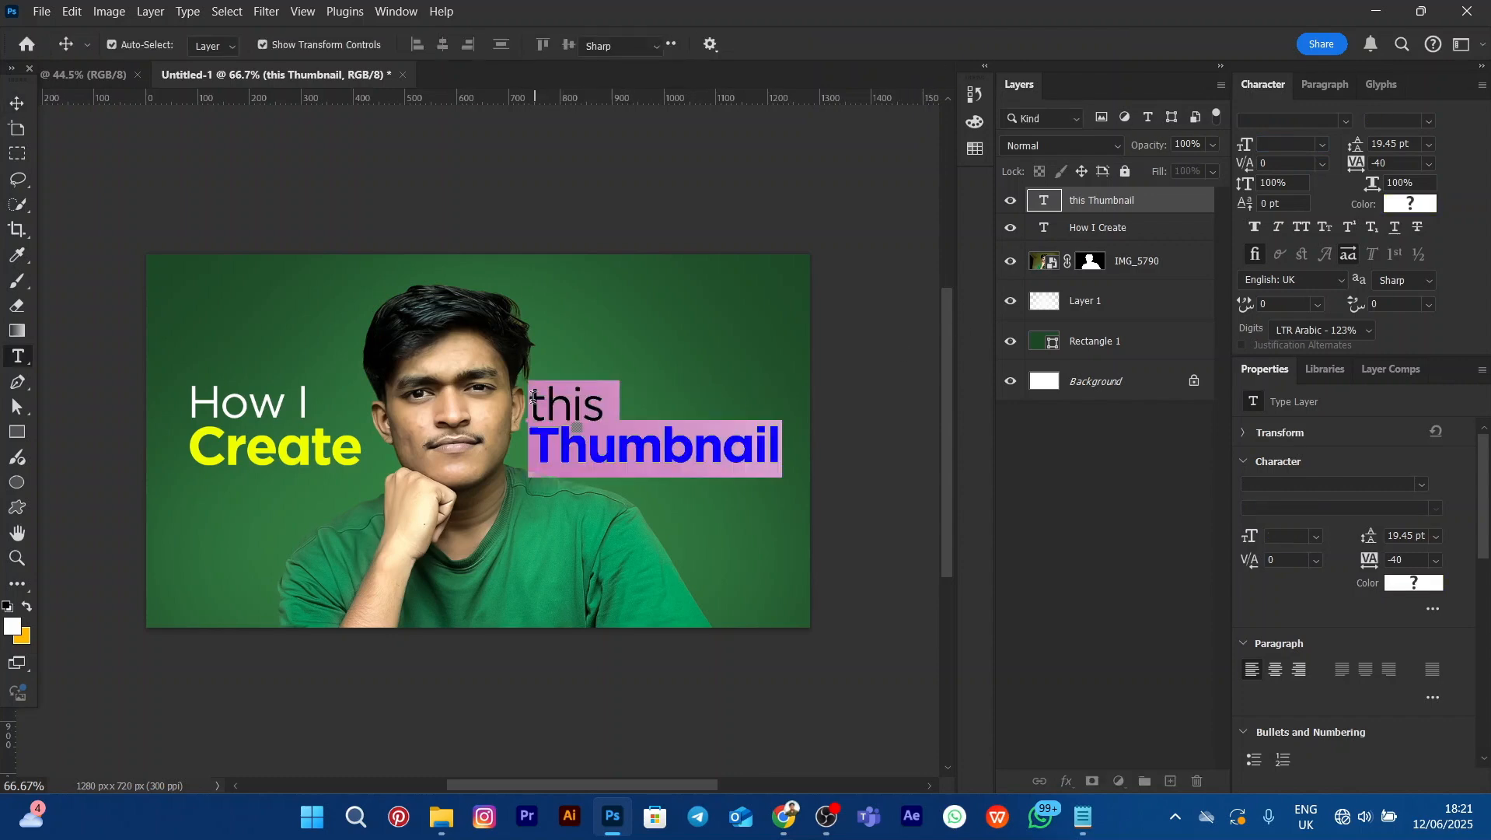
{"action": "left_click_drag", "start_coordinate": [533, 398], "coordinate": [606, 406]}
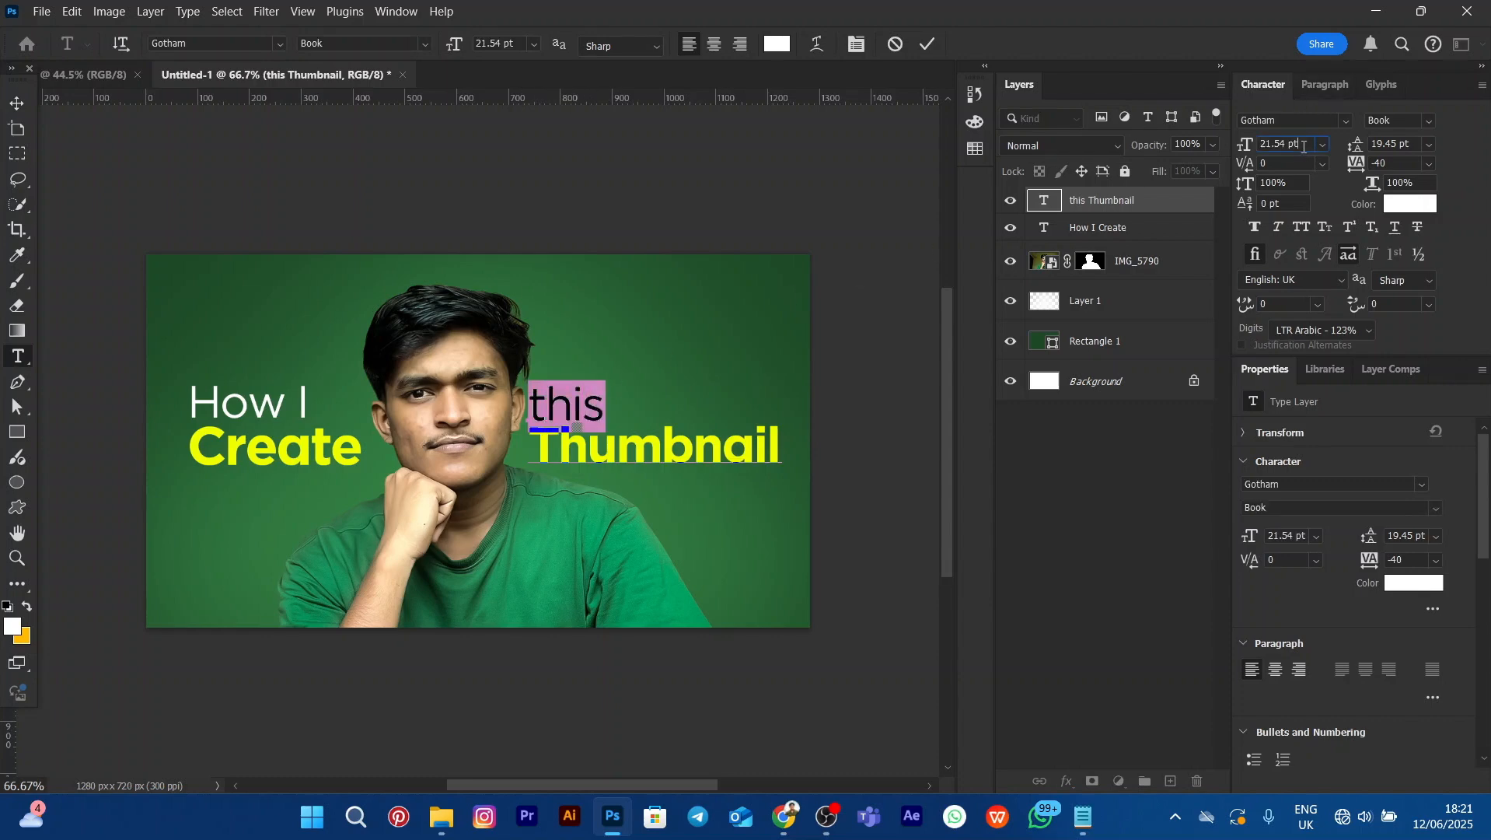
{"action": "key", "text": "Down"}
{"action": "key", "text": "Down"}
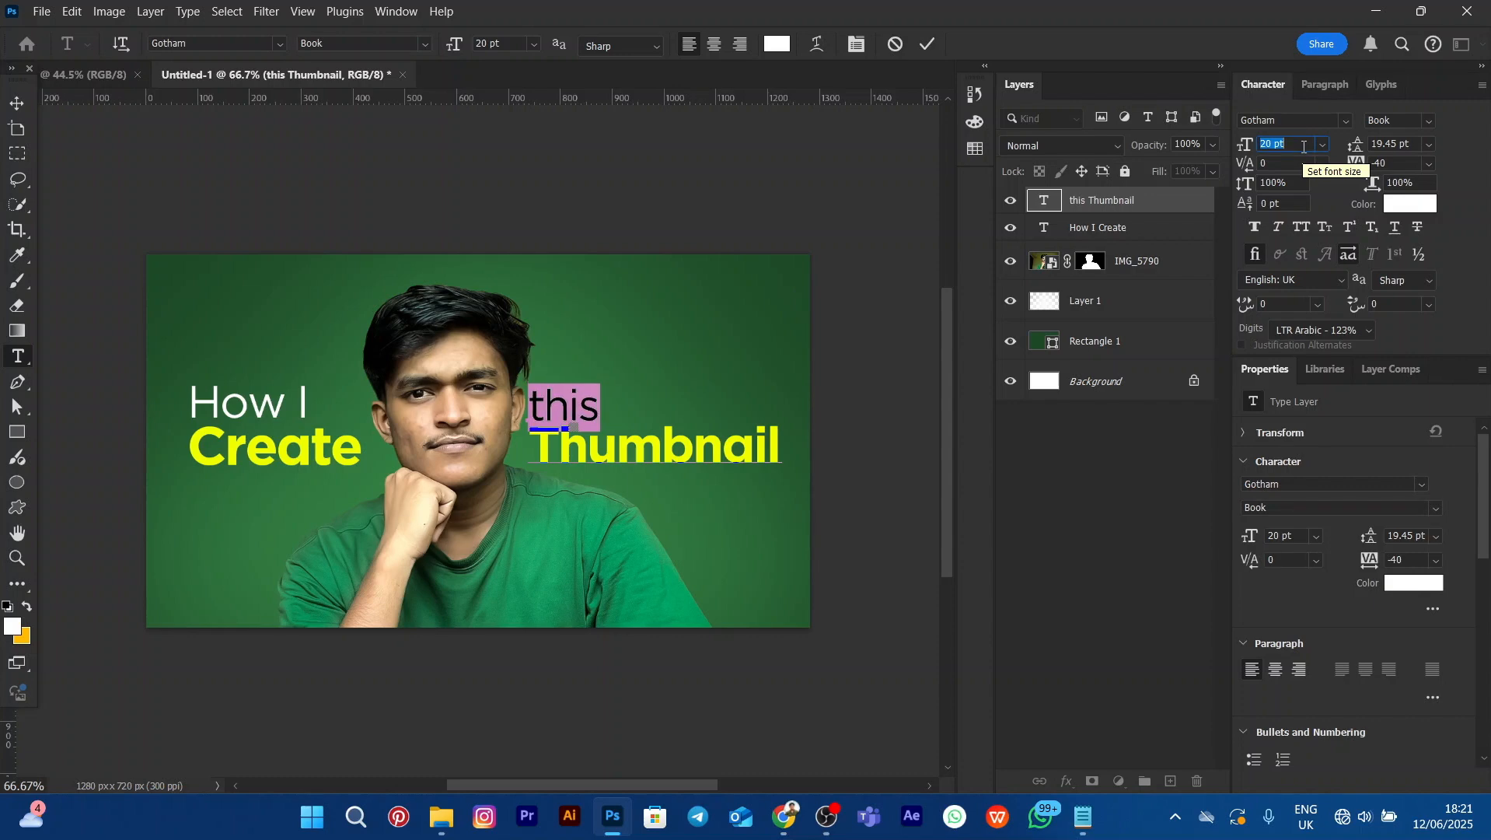
{"action": "key", "text": "Down"}
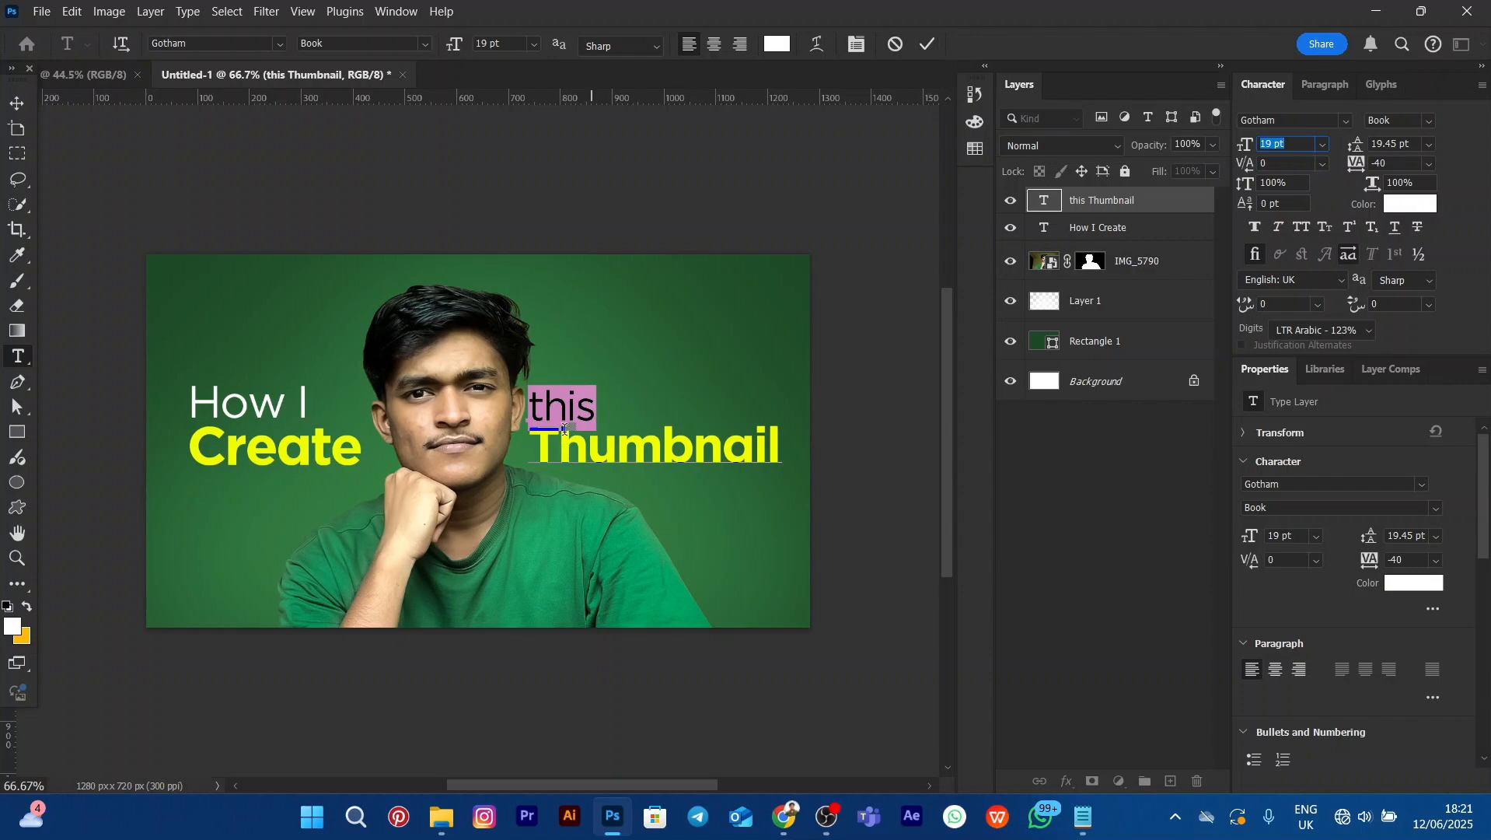
Tighten the tracking of the word "Thumbnail" to -60 and nudge its text block slightly up
{"action": "left_click_drag", "start_coordinate": [532, 439], "coordinate": [817, 451]}
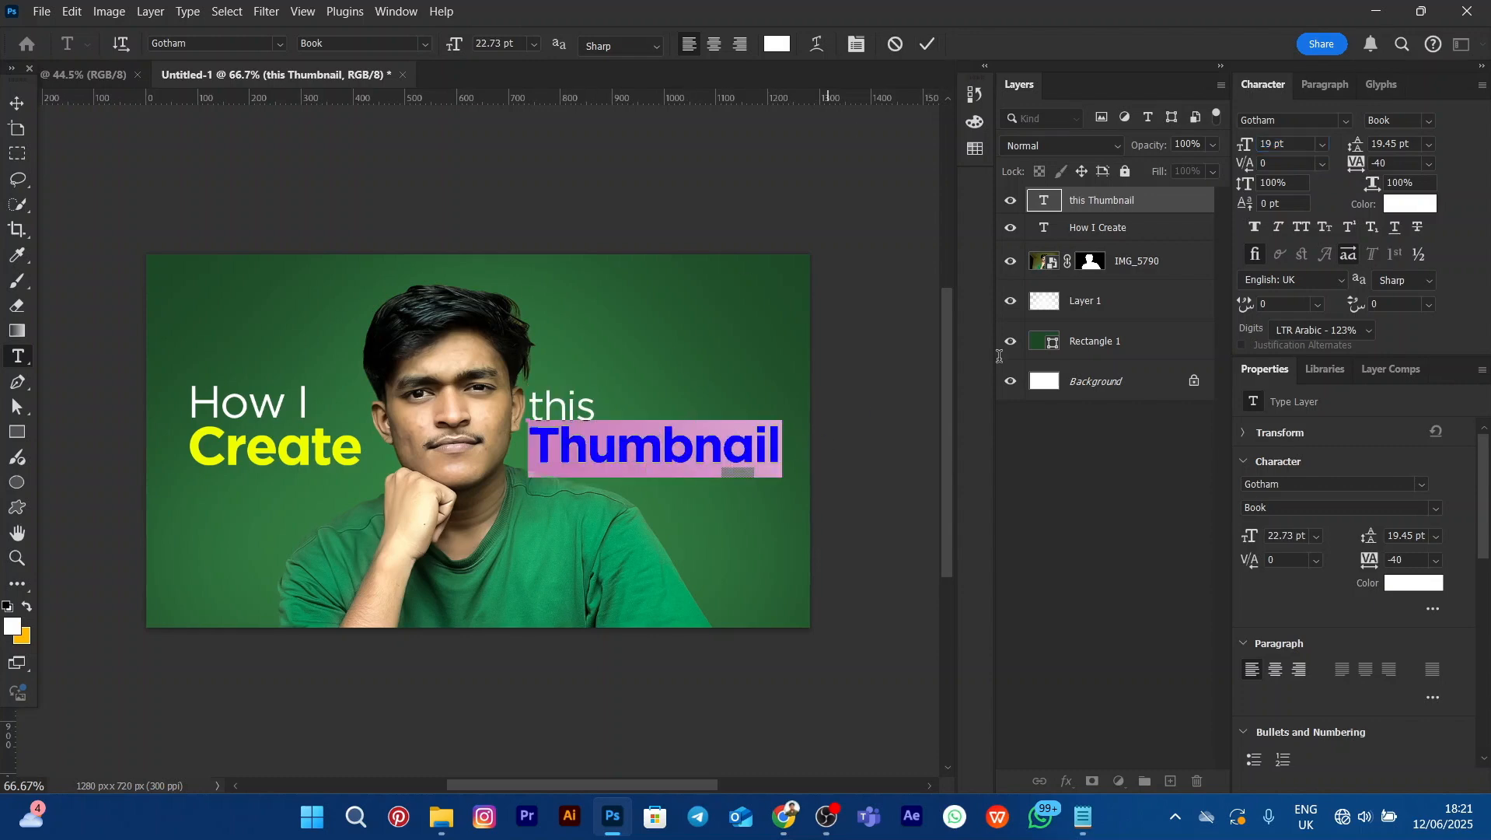
{"action": "left_click", "coordinate": [1387, 164]}
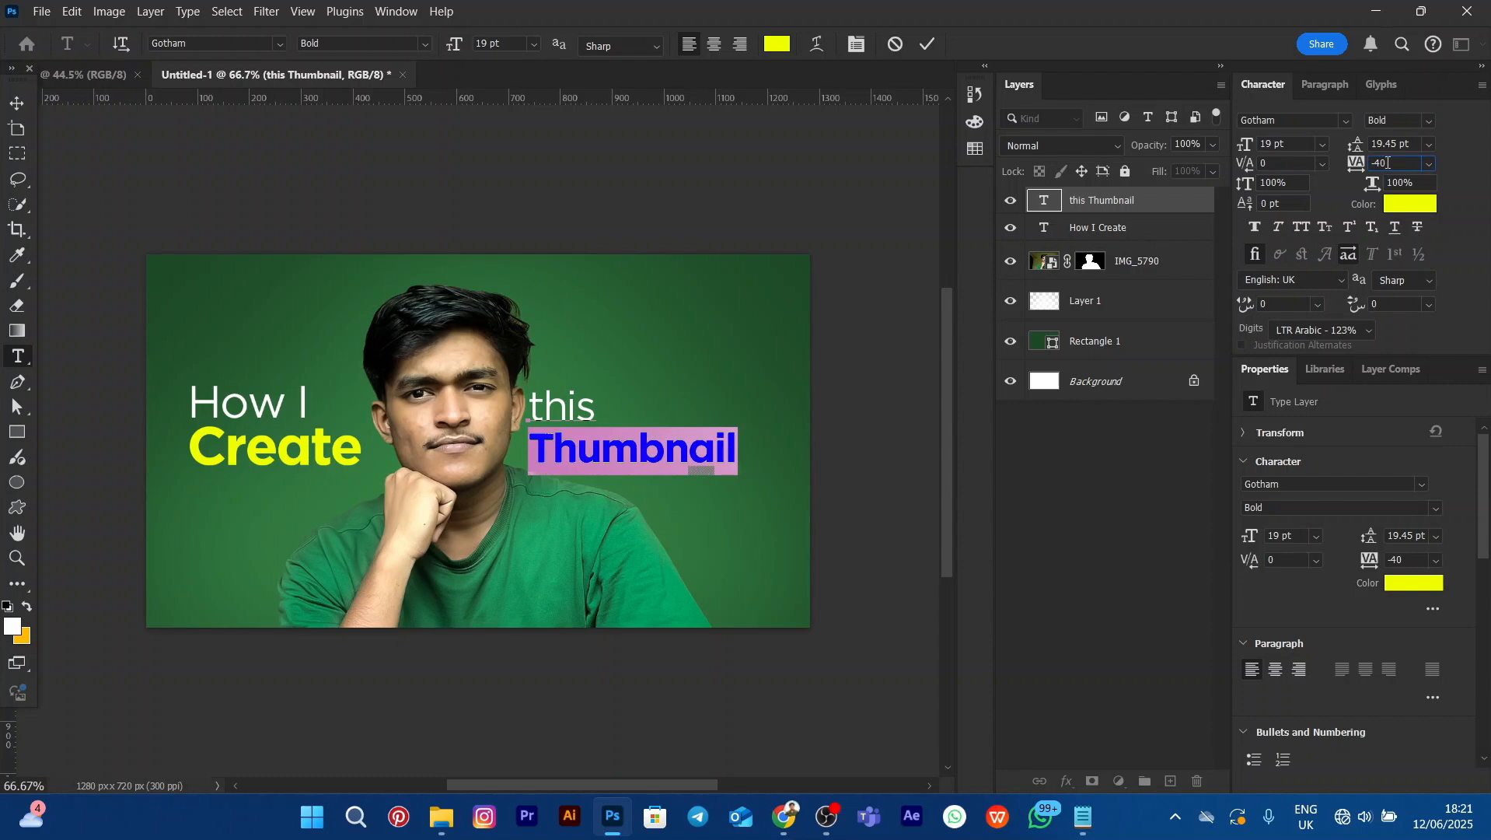
{"action": "key", "text": "Down"}
{"action": "key", "text": "Down"}
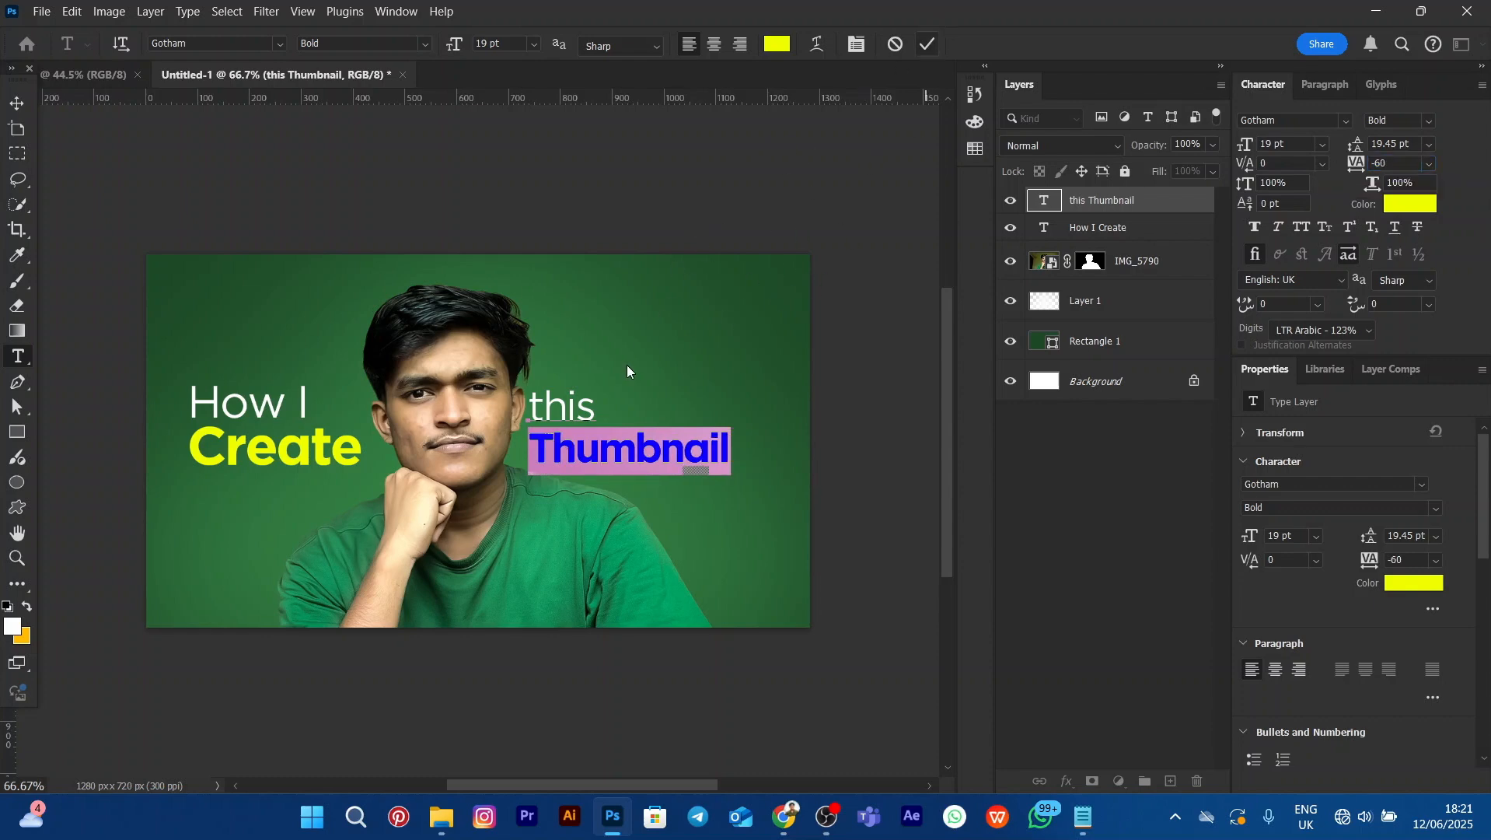
{"action": "key", "text": "v"}
{"action": "left_click_drag", "start_coordinate": [580, 417], "coordinate": [578, 412]}
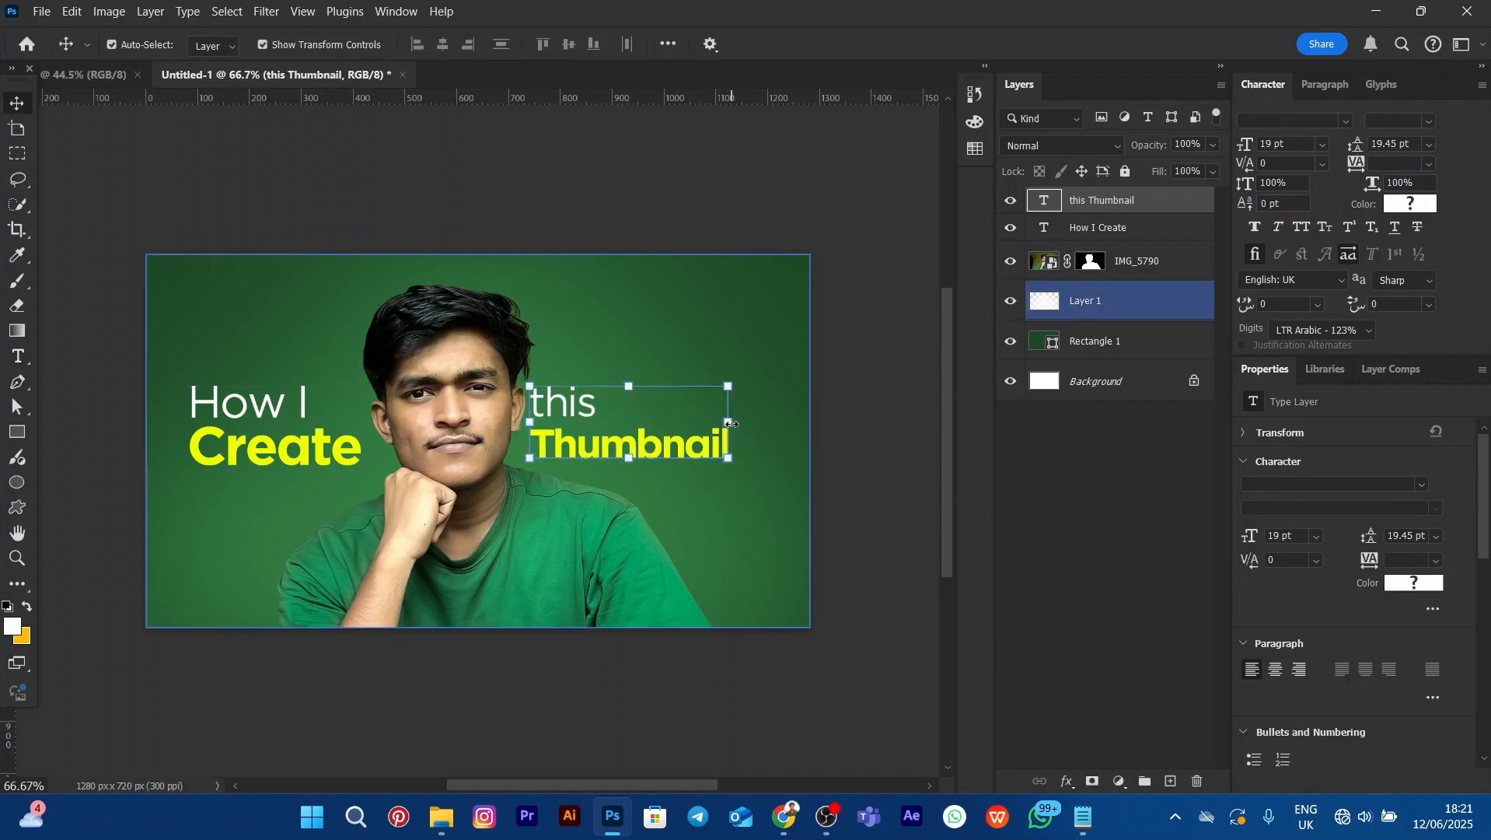
{"action": "left_click", "coordinate": [731, 424]}
{"action": "key", "text": "Return"}
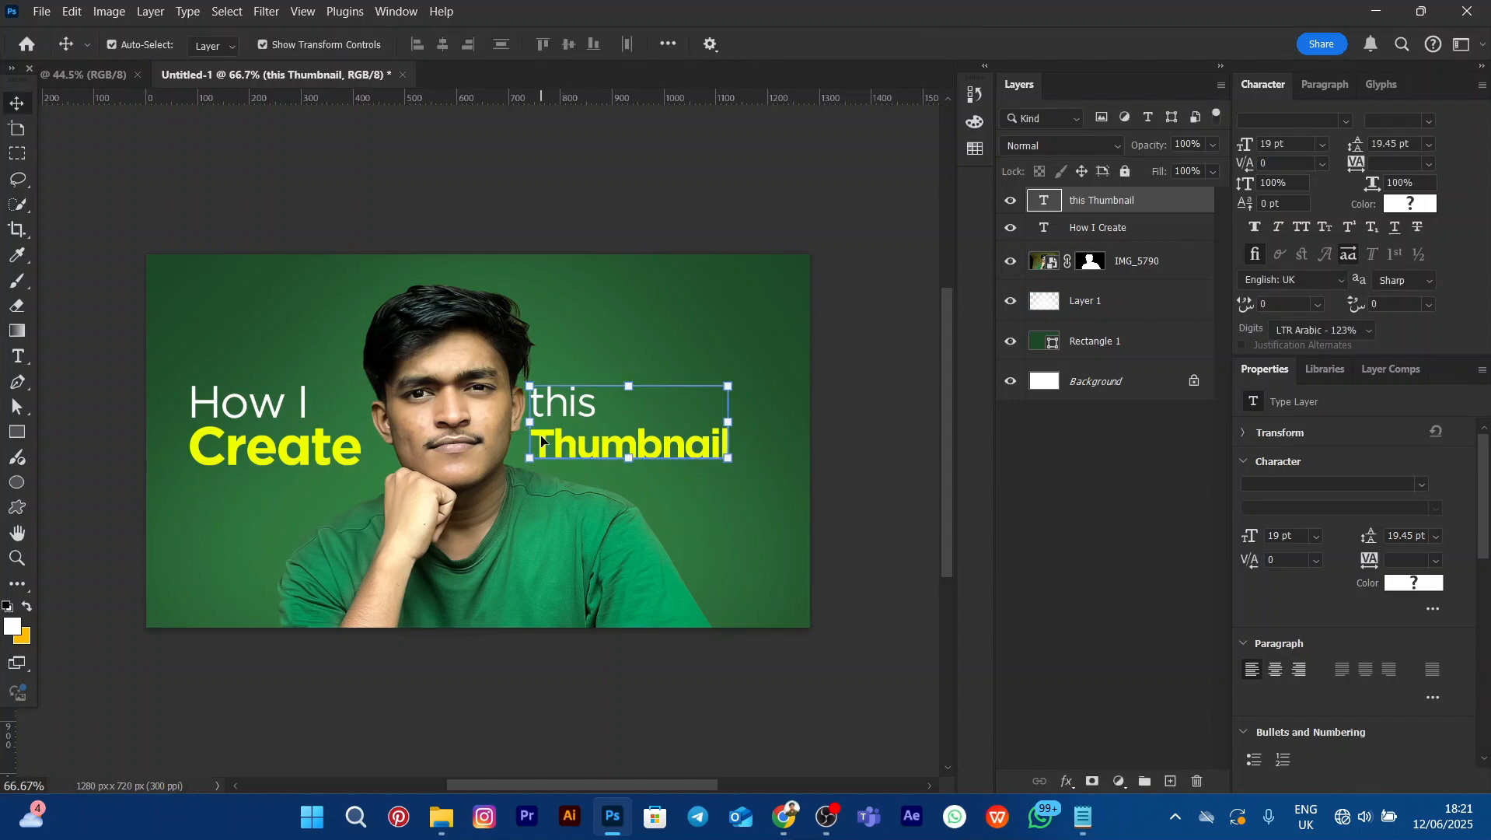
Set only the word "Thumbnail" to 22 pt and commit the text edit
{"action": "double_click", "coordinate": [543, 441]}
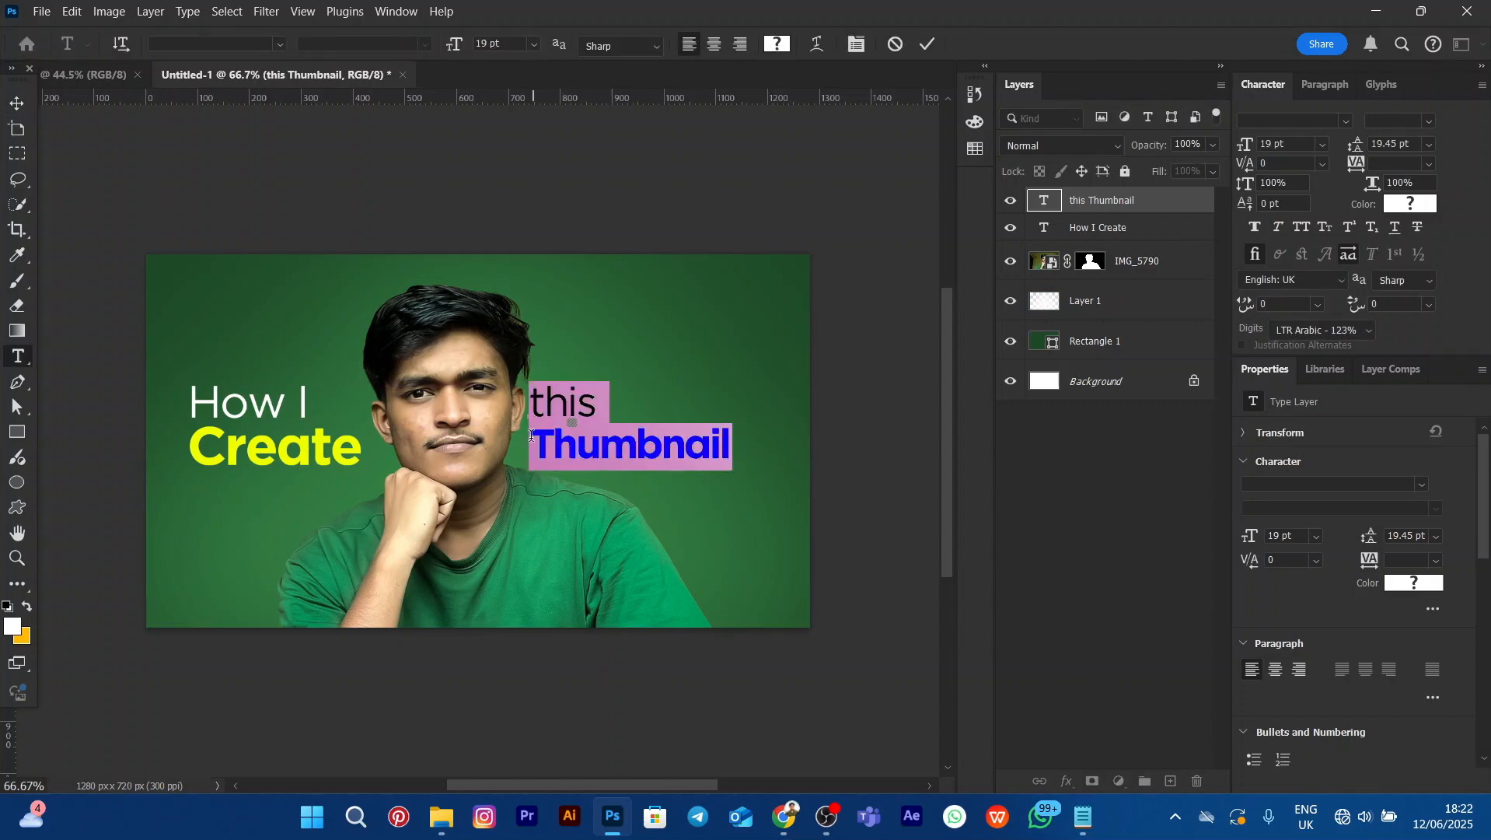
{"action": "left_click", "coordinate": [532, 440]}
{"action": "left_click_drag", "start_coordinate": [599, 441], "coordinate": [765, 437]}
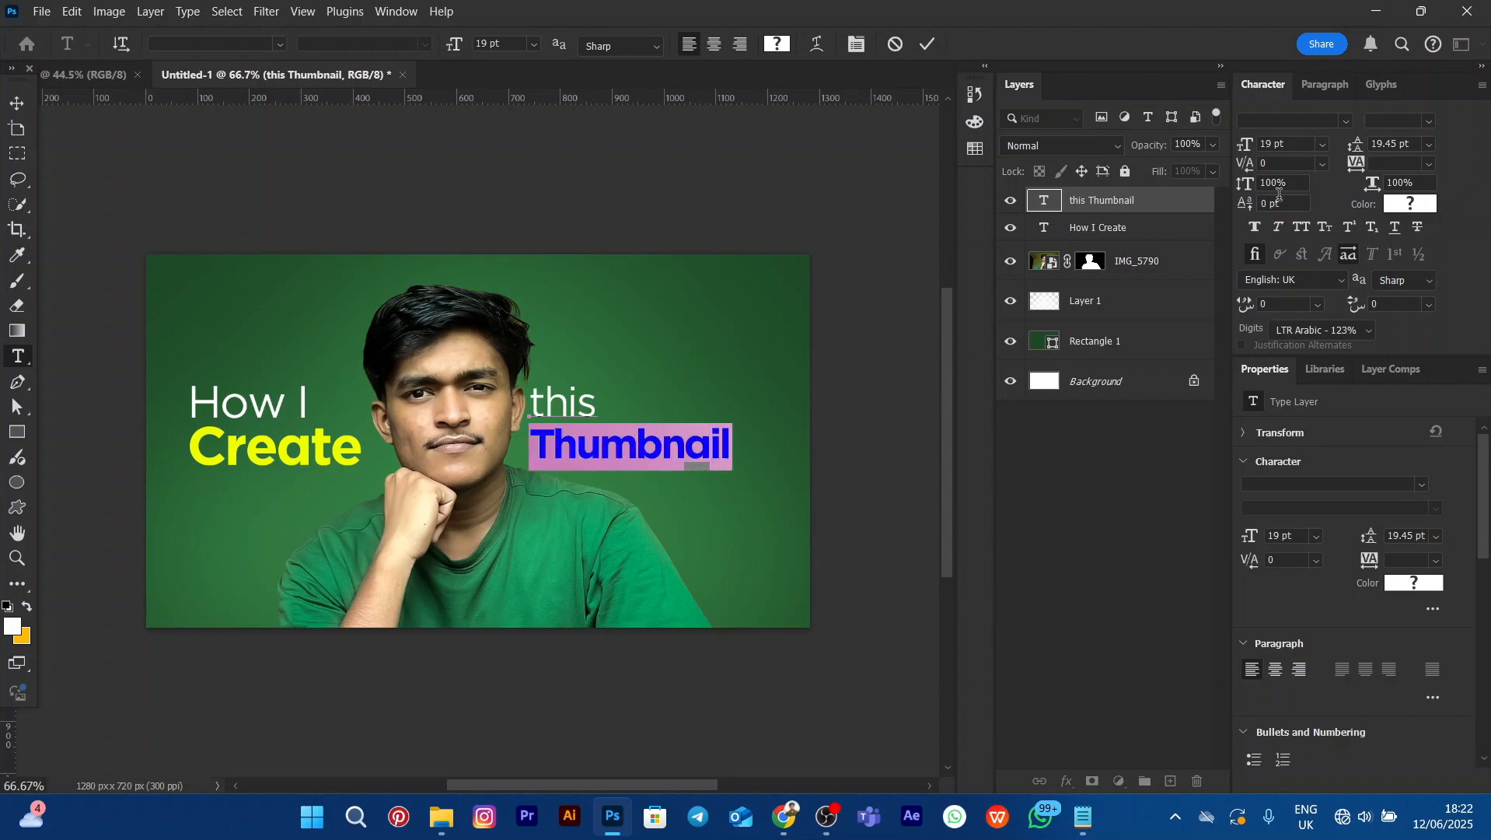
{"action": "left_click_drag", "start_coordinate": [1248, 145], "coordinate": [1254, 146]}
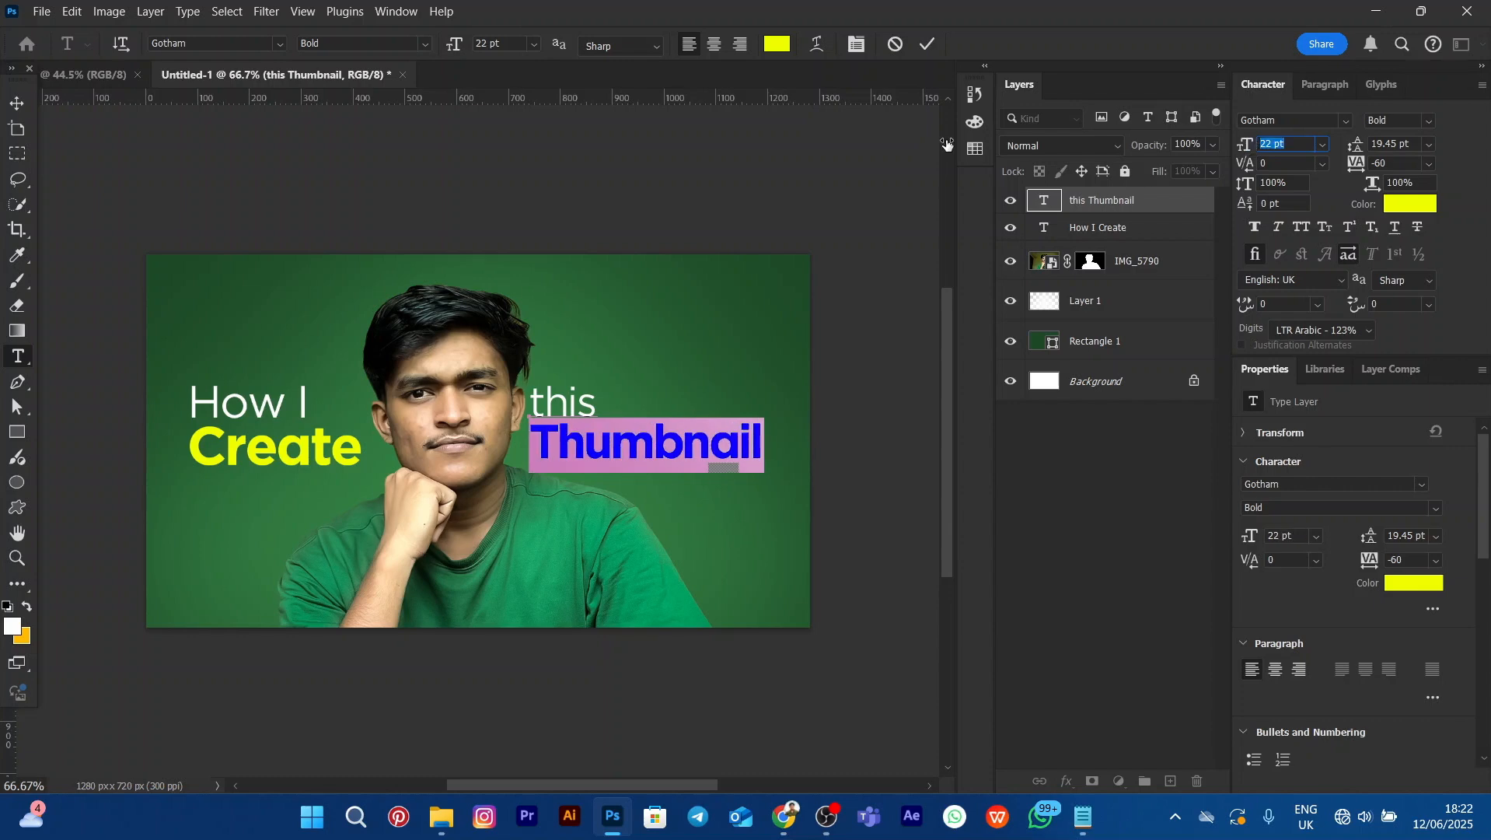
{"action": "left_click", "coordinate": [928, 44]}
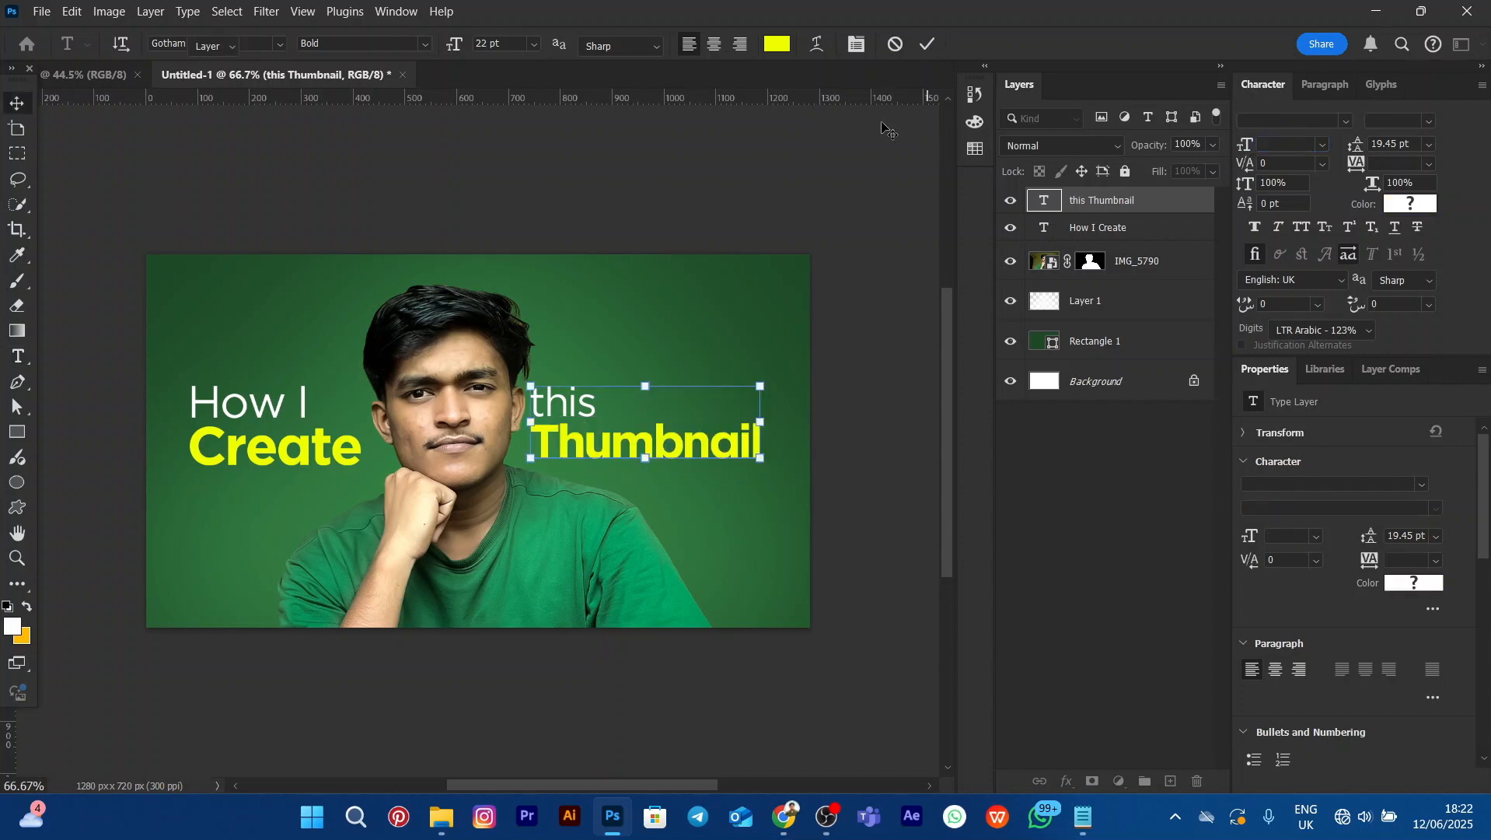
{"action": "key", "text": "v"}
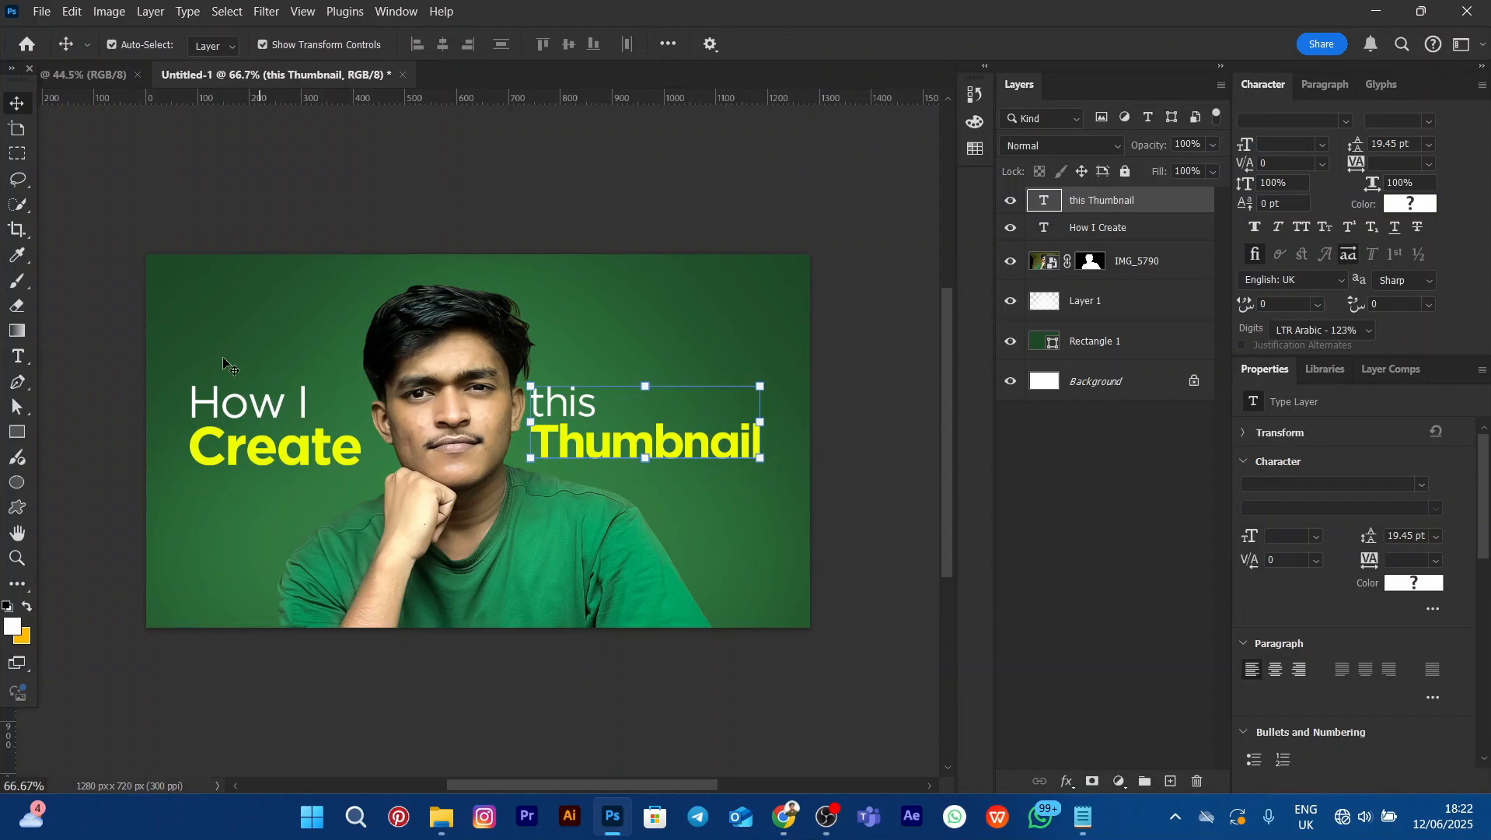
{"action": "left_click", "coordinate": [765, 160]}
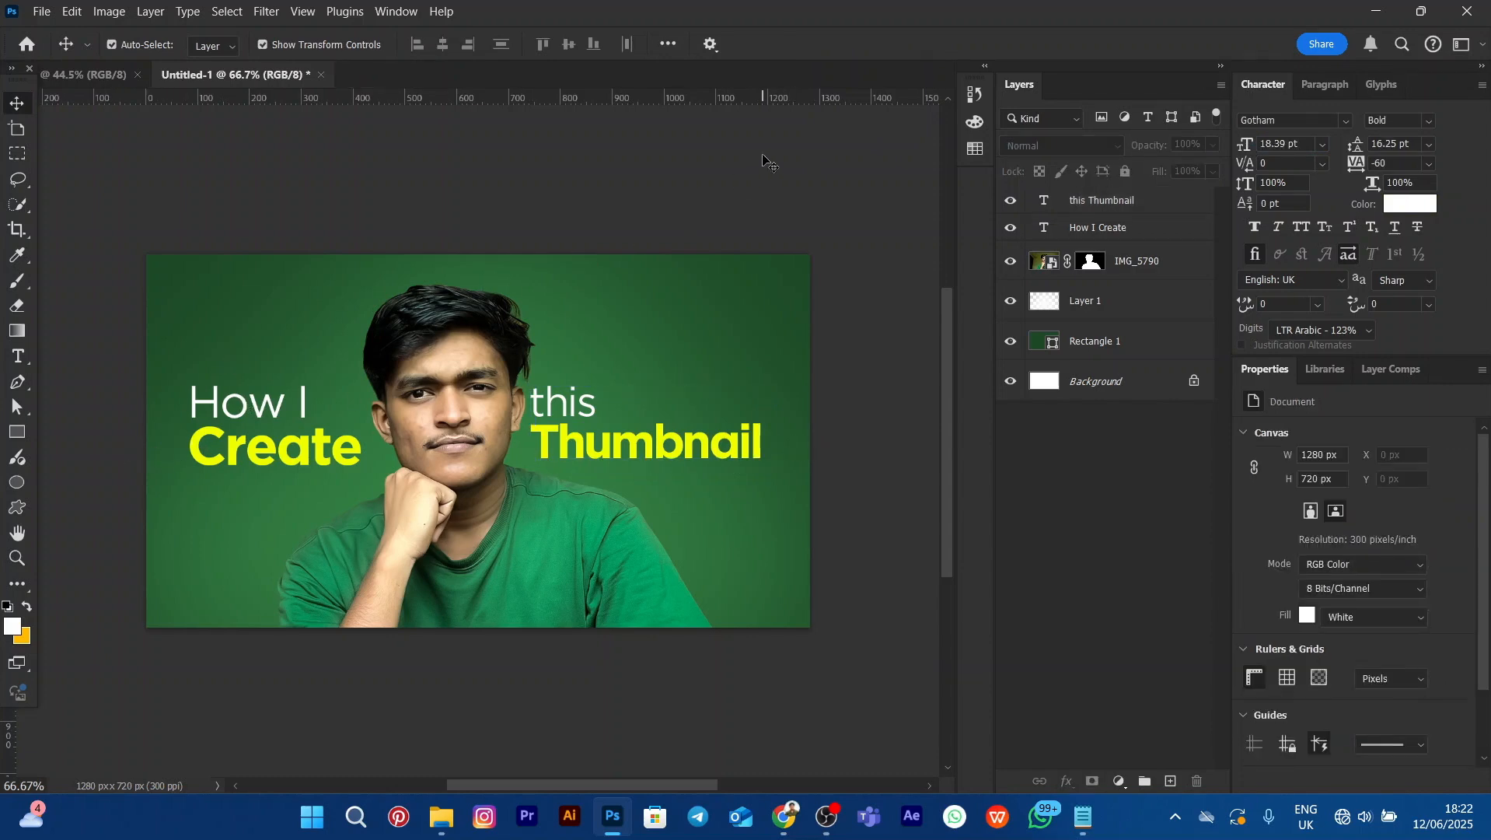
Move the "How I Create" text closer to the portrait and nudge the "this Thumbnail" text slightly towards it
{"action": "left_click", "coordinate": [667, 290]}
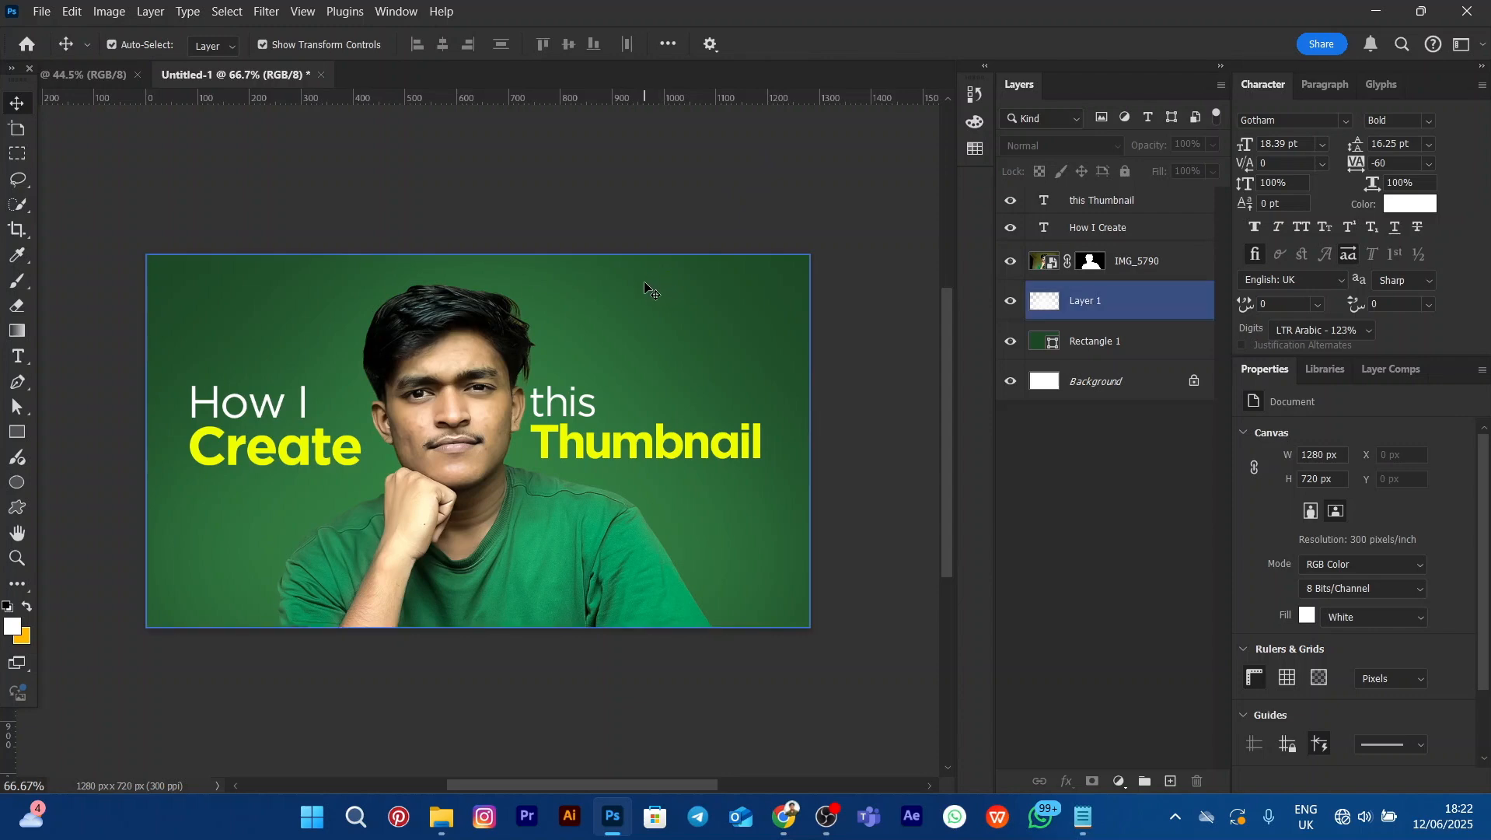
{"action": "left_click", "coordinate": [320, 451]}
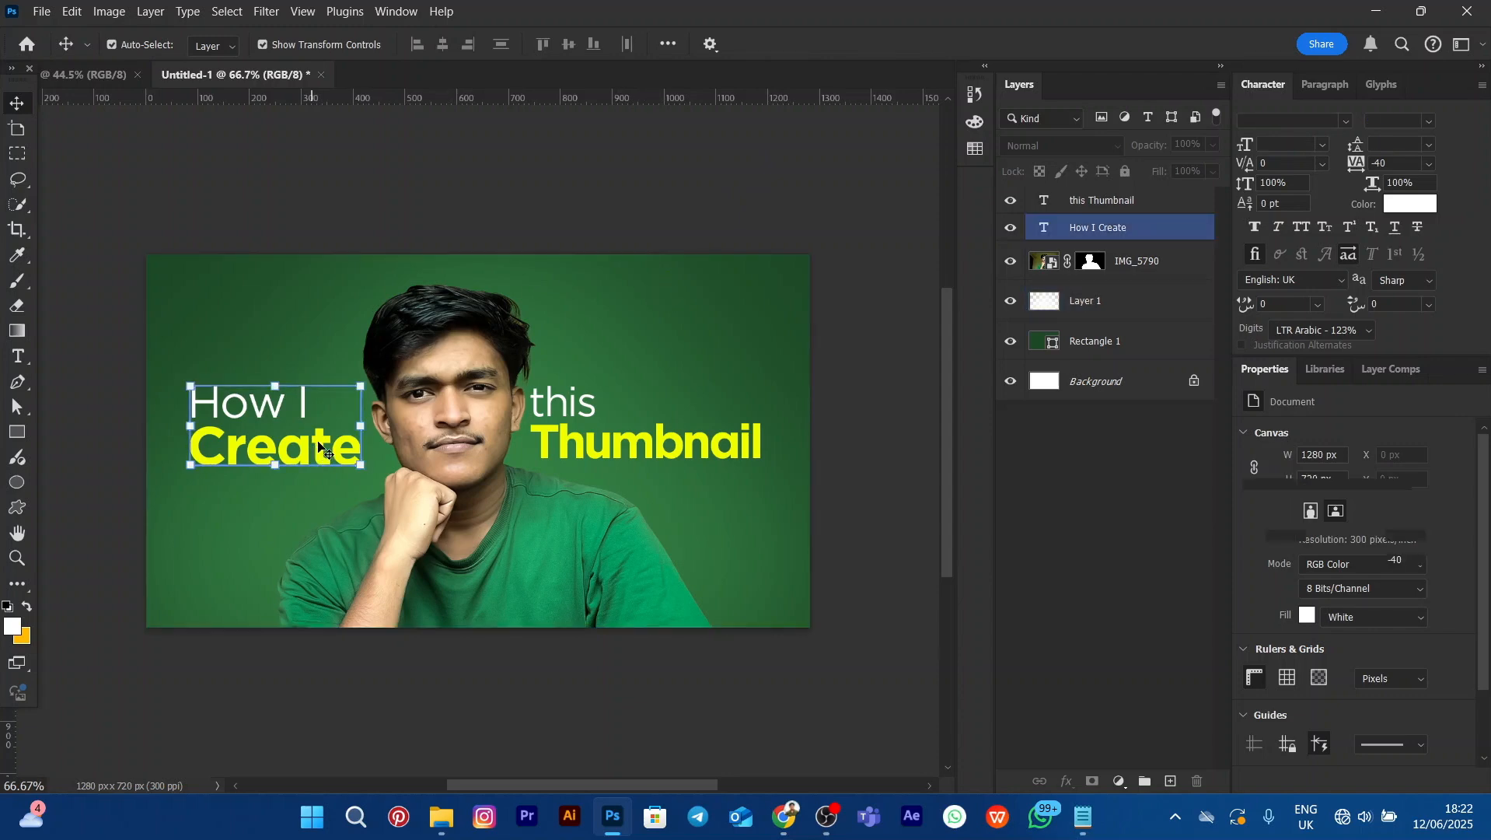
{"action": "left_click_drag", "start_coordinate": [318, 447], "coordinate": [333, 447]}
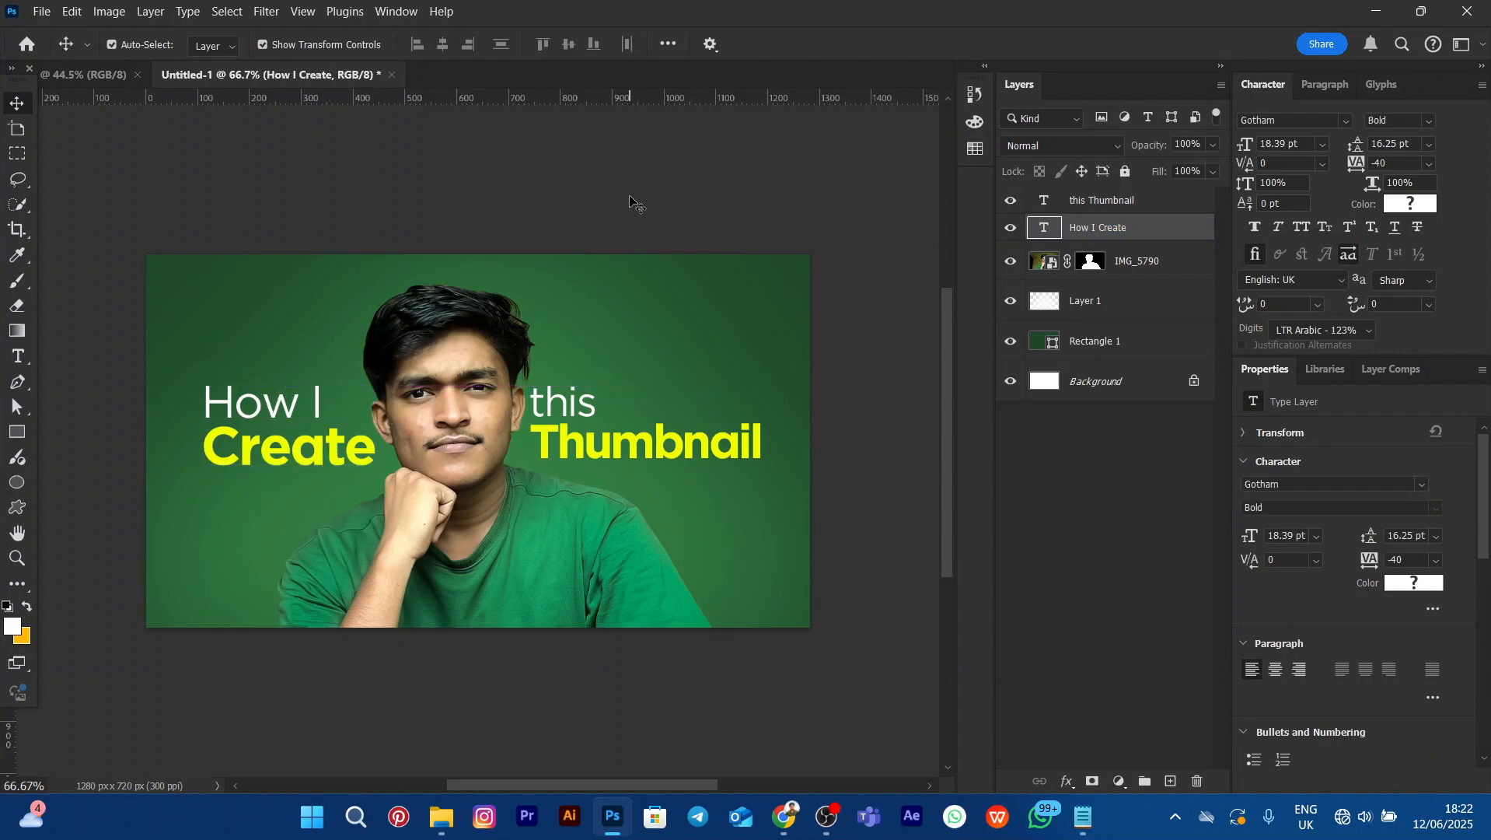
{"action": "left_click", "coordinate": [598, 450]}
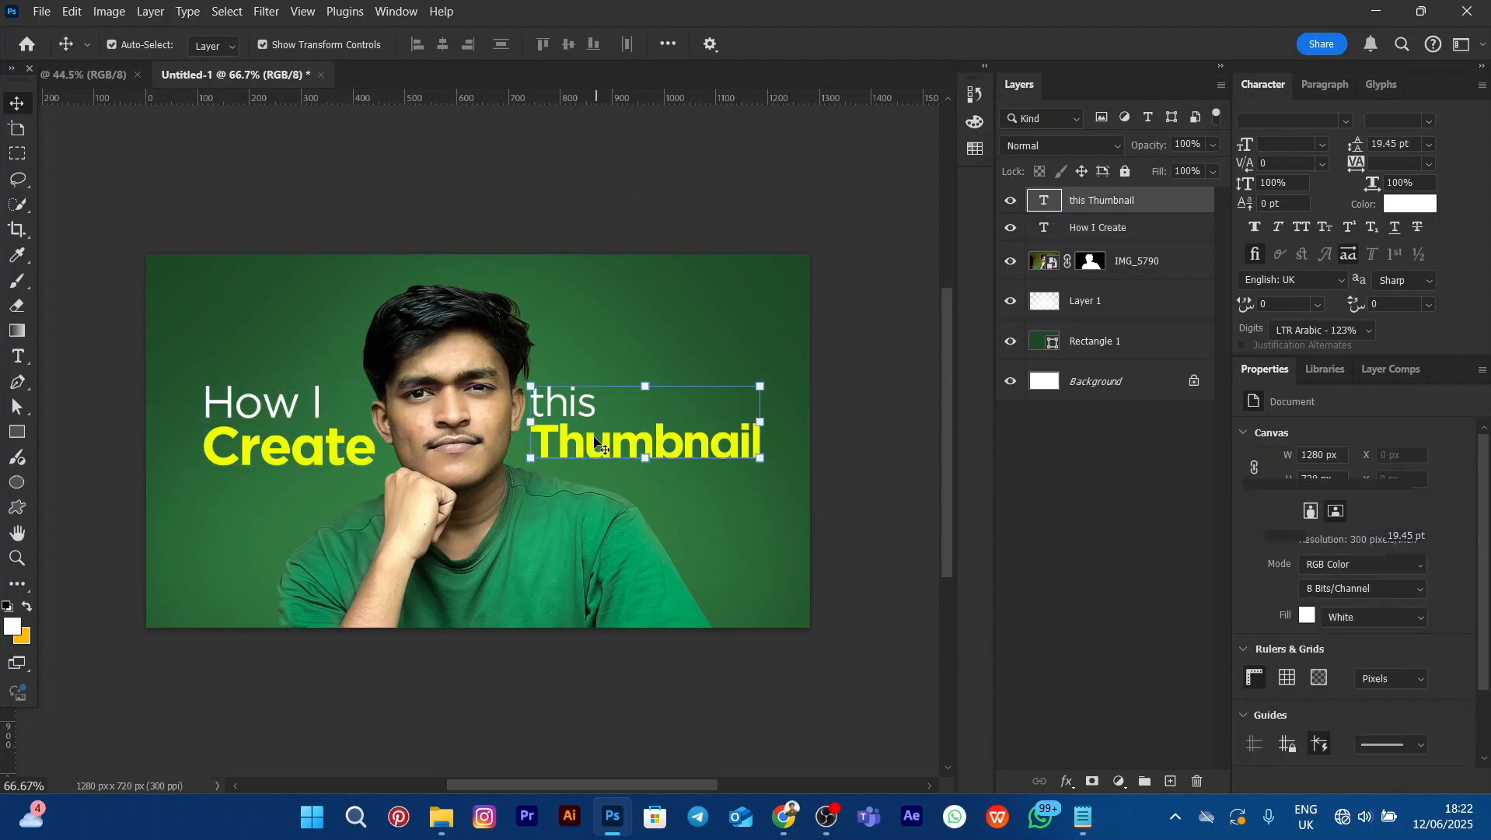
{"action": "left_click_drag", "start_coordinate": [594, 439], "coordinate": [591, 439]}
Place both text layers directly beneath the IMG_5790 portrait layer and move the two text blocks slightly down together
{"action": "left_click", "coordinate": [291, 459], "text": "shift"}
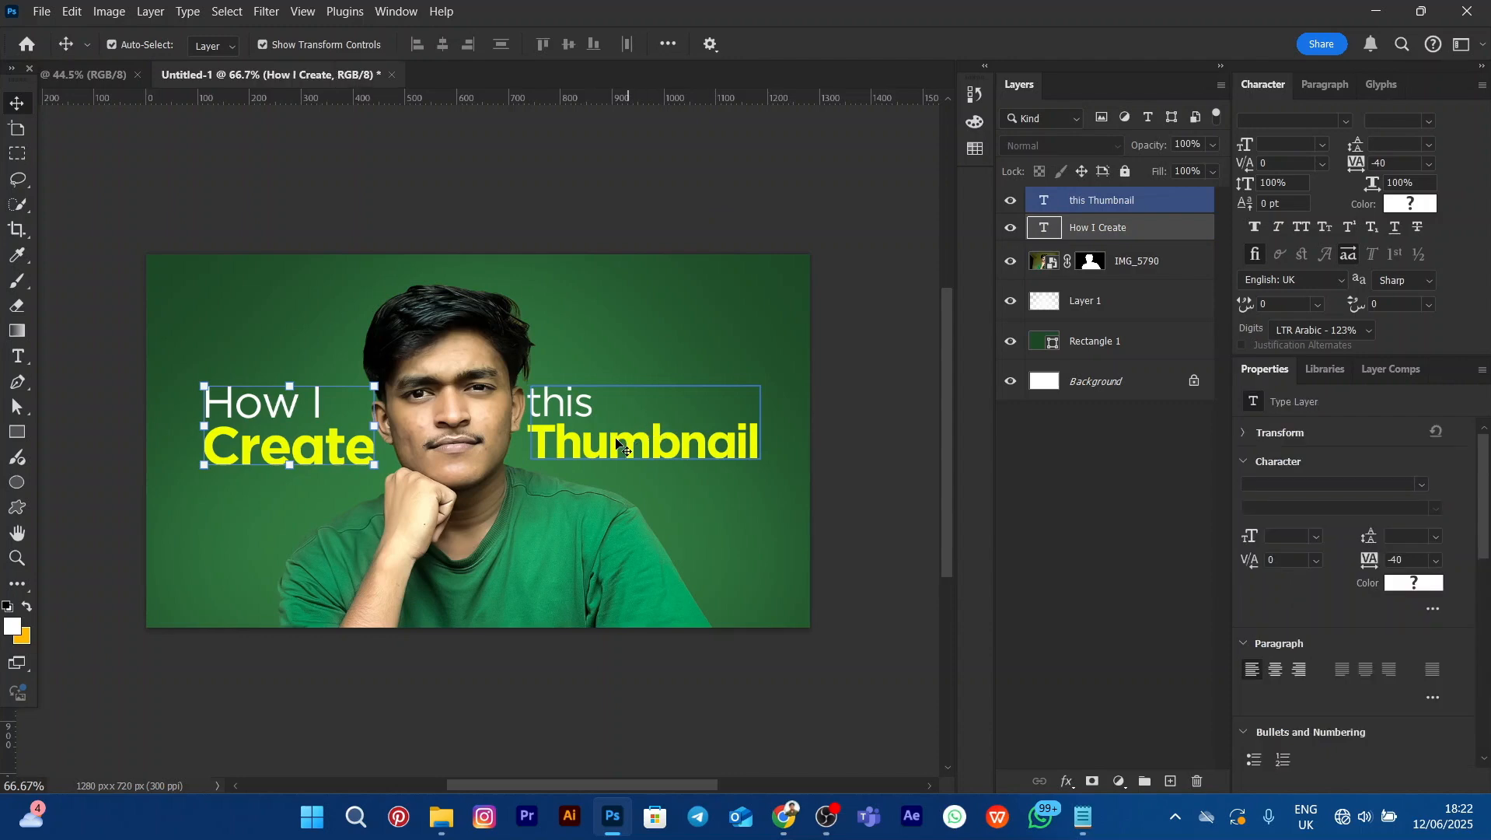
{"action": "left_click", "coordinate": [1151, 206], "text": "ctrl"}
{"action": "left_click", "coordinate": [1151, 206], "text": "ctrl"}
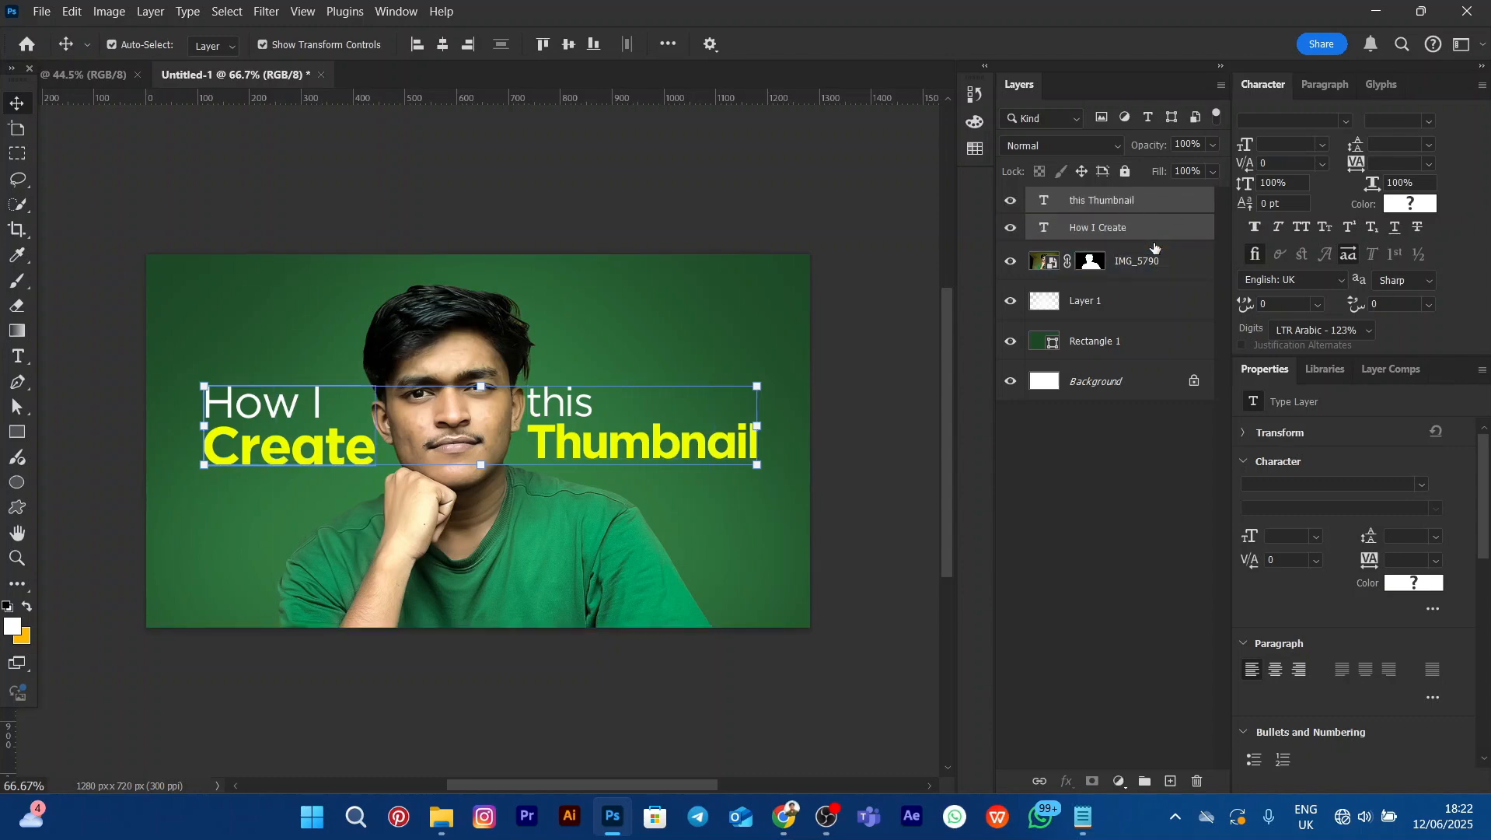
{"action": "left_click", "coordinate": [1129, 491]}
{"action": "left_click", "coordinate": [1125, 253]}
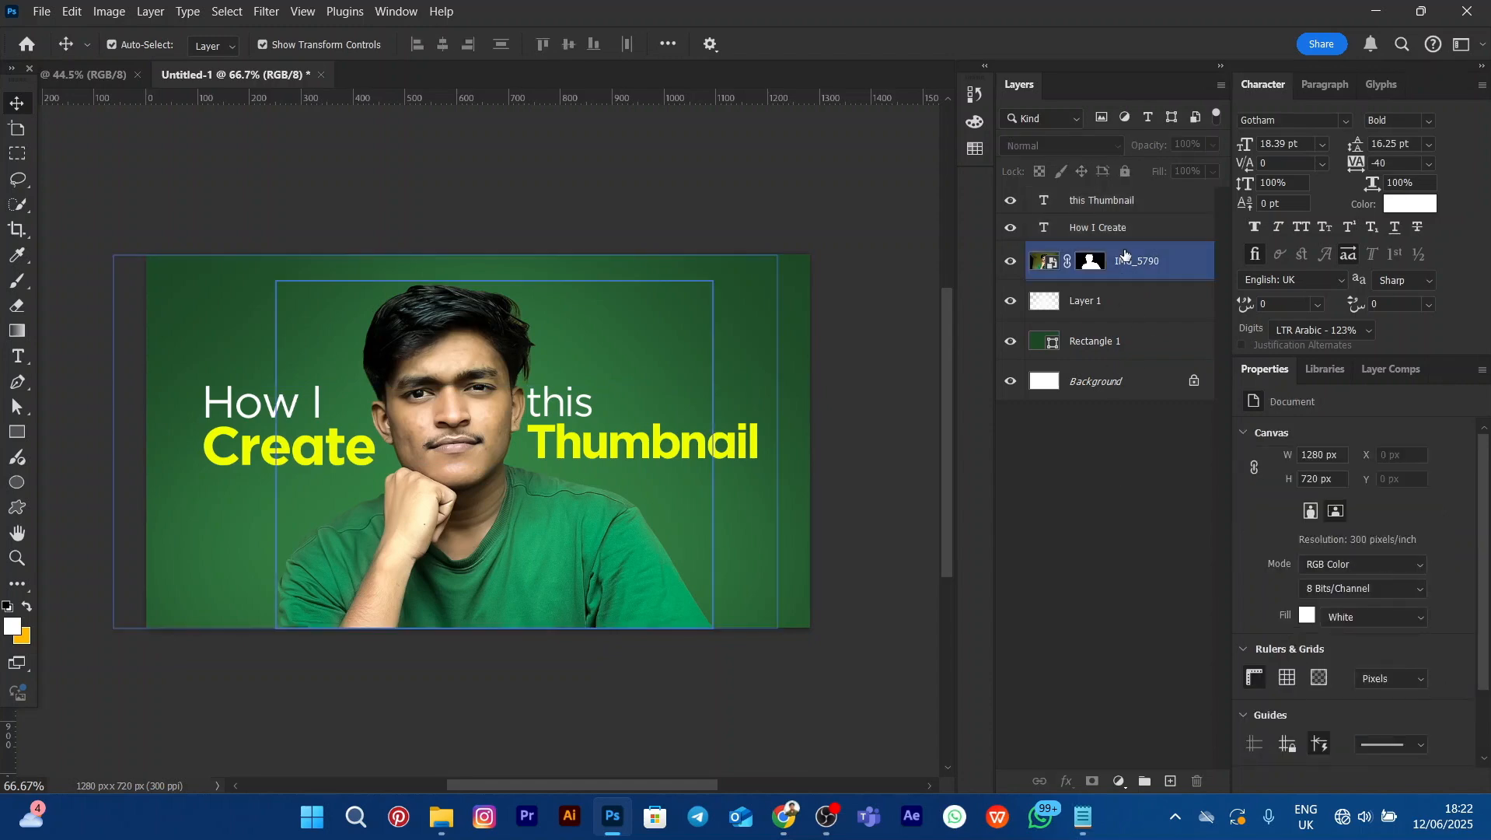
{"action": "left_click", "coordinate": [1129, 228]}
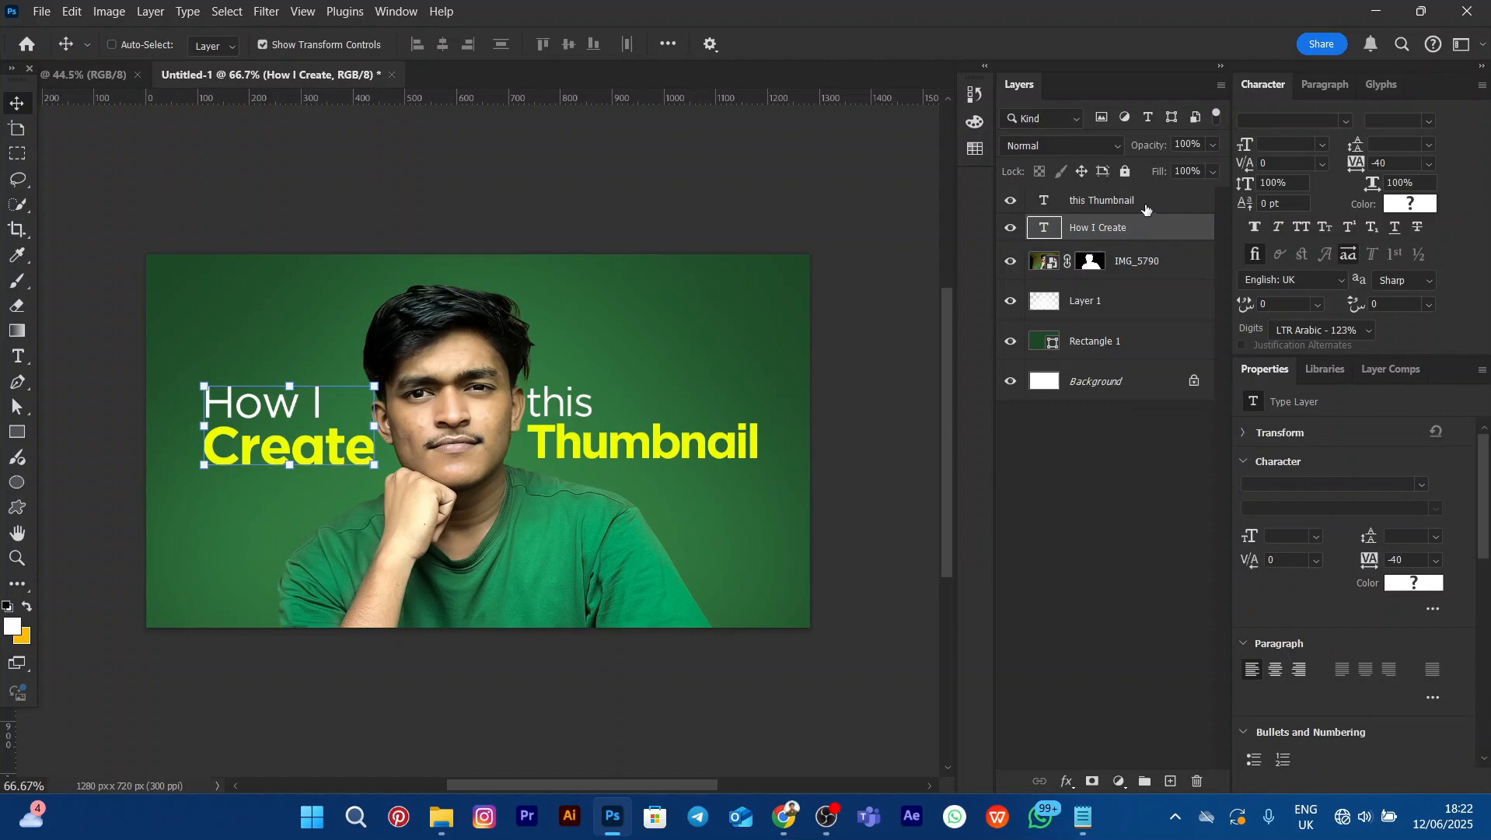
{"action": "left_click", "coordinate": [1146, 205], "text": "ctrl"}
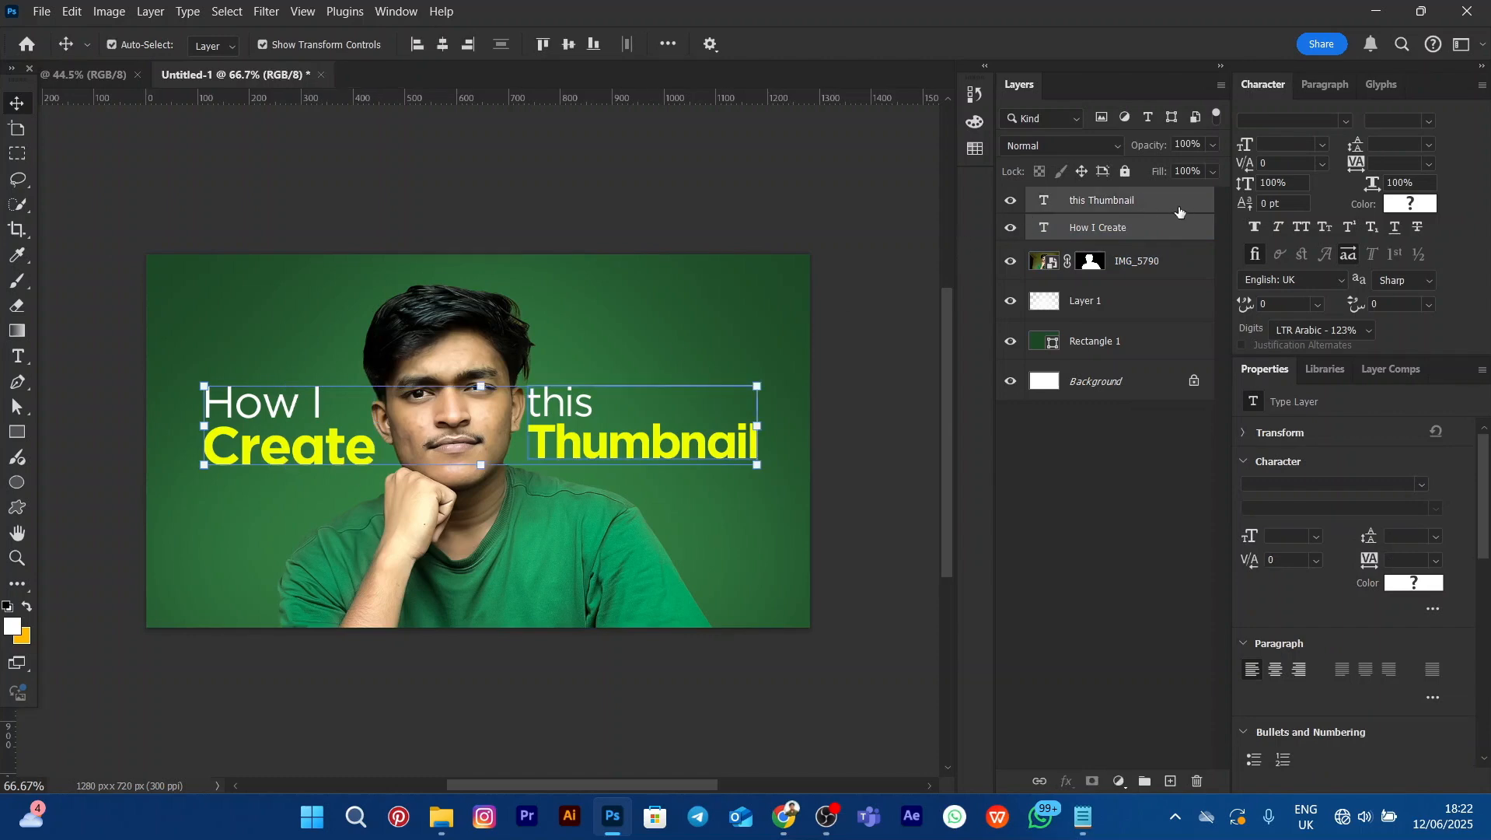
{"action": "left_click_drag", "start_coordinate": [1173, 203], "coordinate": [1146, 285]}
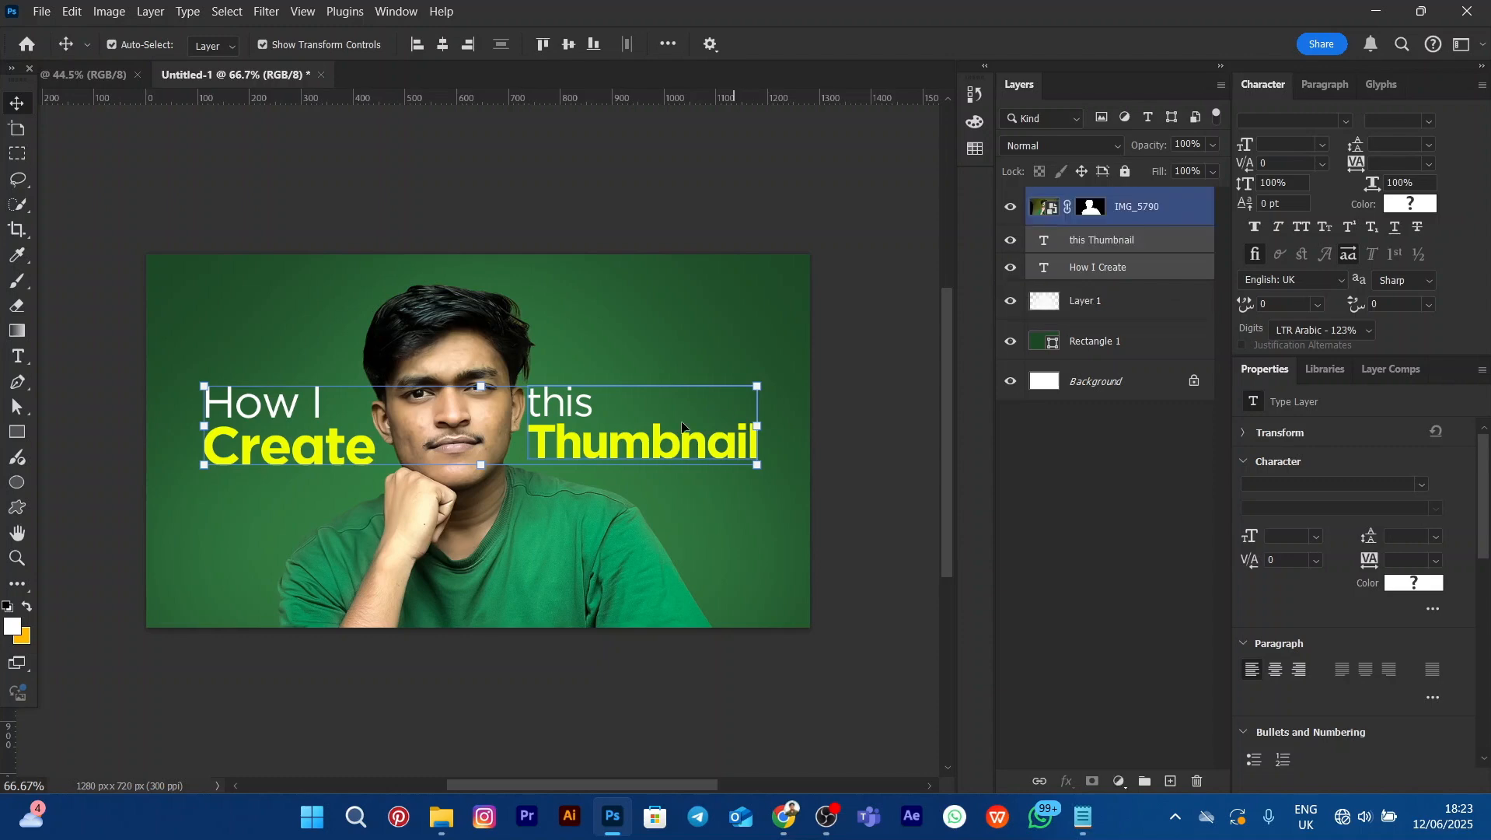
{"action": "mouse_move", "coordinate": [642, 447]}
{"action": "left_mouse_down"}
{"action": "mouse_move", "coordinate": [536, 437]}
{"action": "mouse_move", "coordinate": [408, 460]}
{"action": "mouse_move", "coordinate": [644, 461]}
{"action": "left_mouse_up"}
{"action": "left_click", "coordinate": [749, 183]}
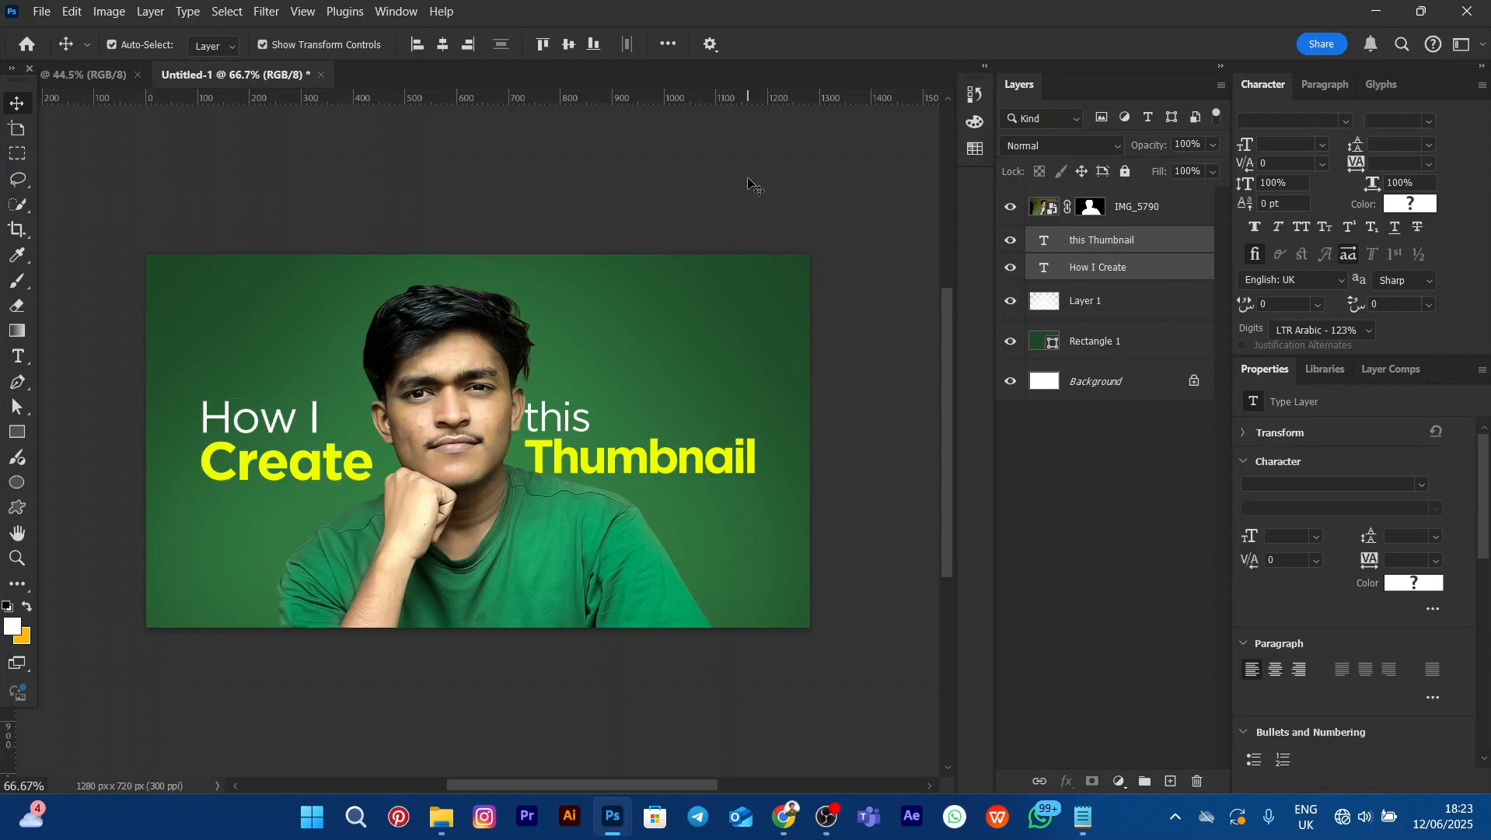
Shift the cut-out portrait slightly towards the "How I Create" text
{"action": "left_click", "coordinate": [325, 465]}
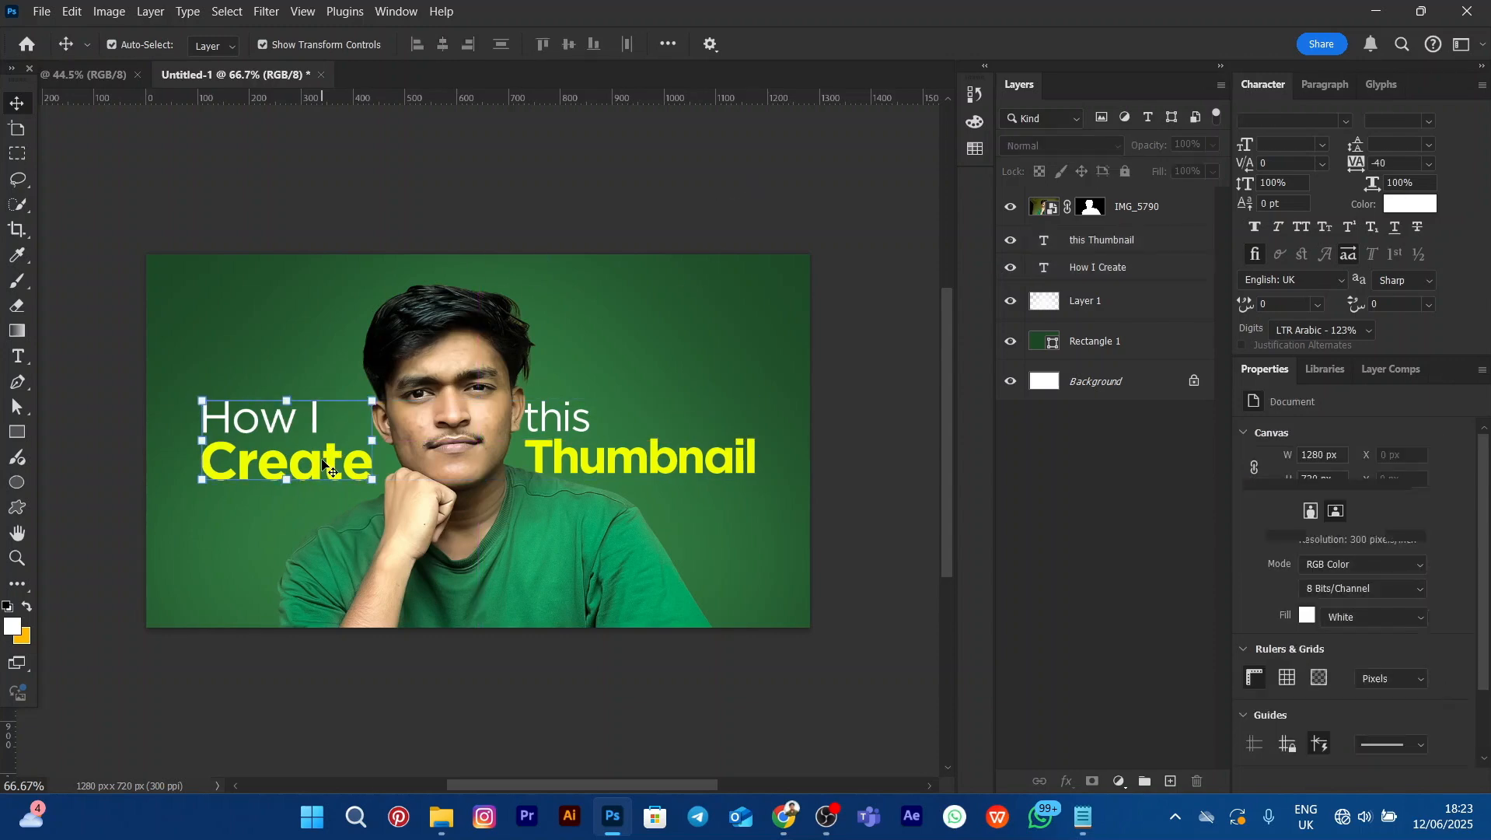
{"action": "left_click", "coordinate": [476, 381]}
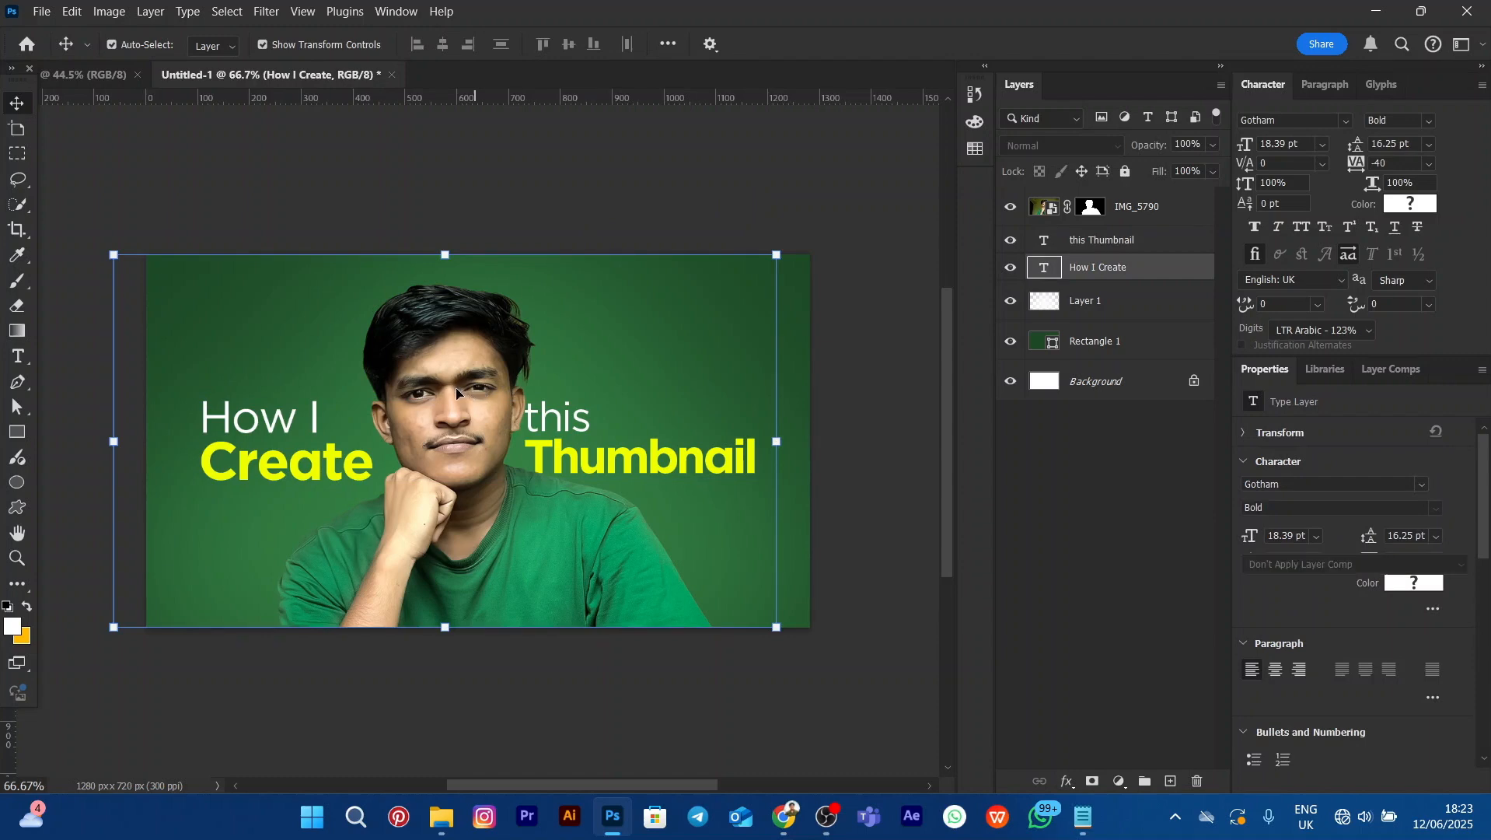
{"action": "left_click_drag", "start_coordinate": [460, 388], "coordinate": [455, 392]}
{"action": "left_click", "coordinate": [724, 149]}
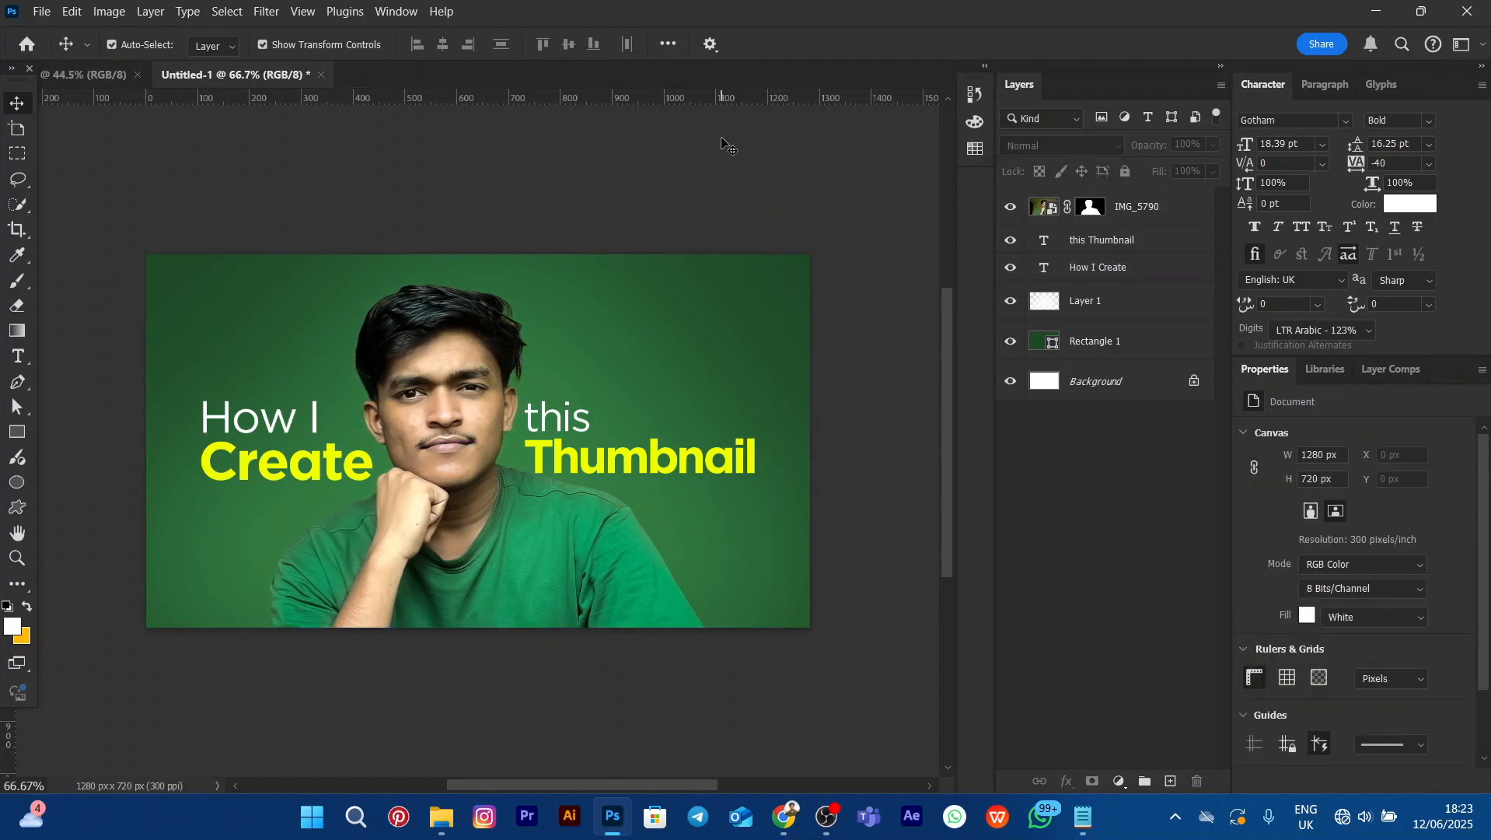
{"action": "left_click", "coordinate": [485, 383]}
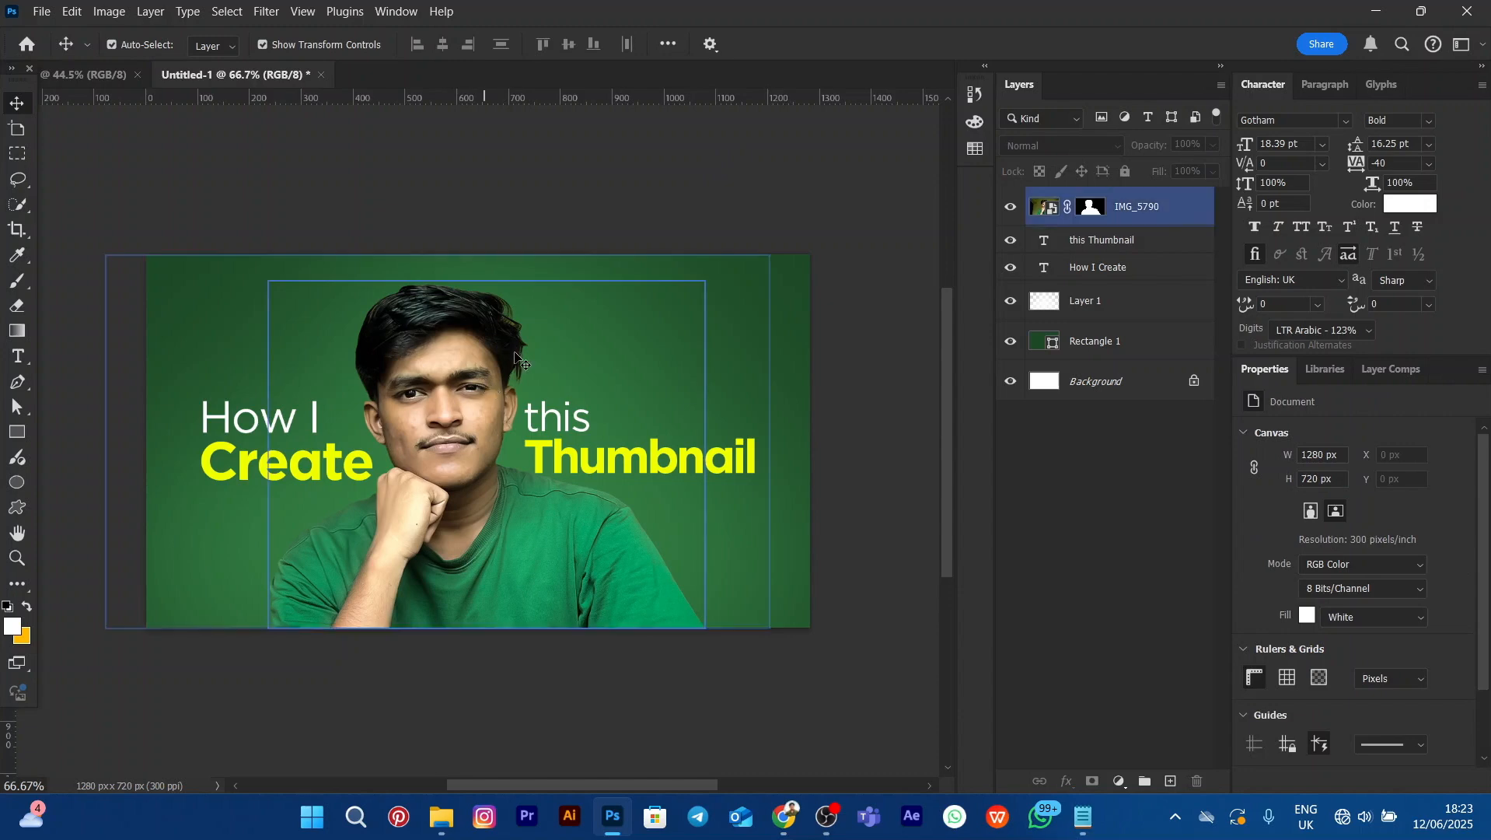
{"action": "left_click", "coordinate": [692, 185]}
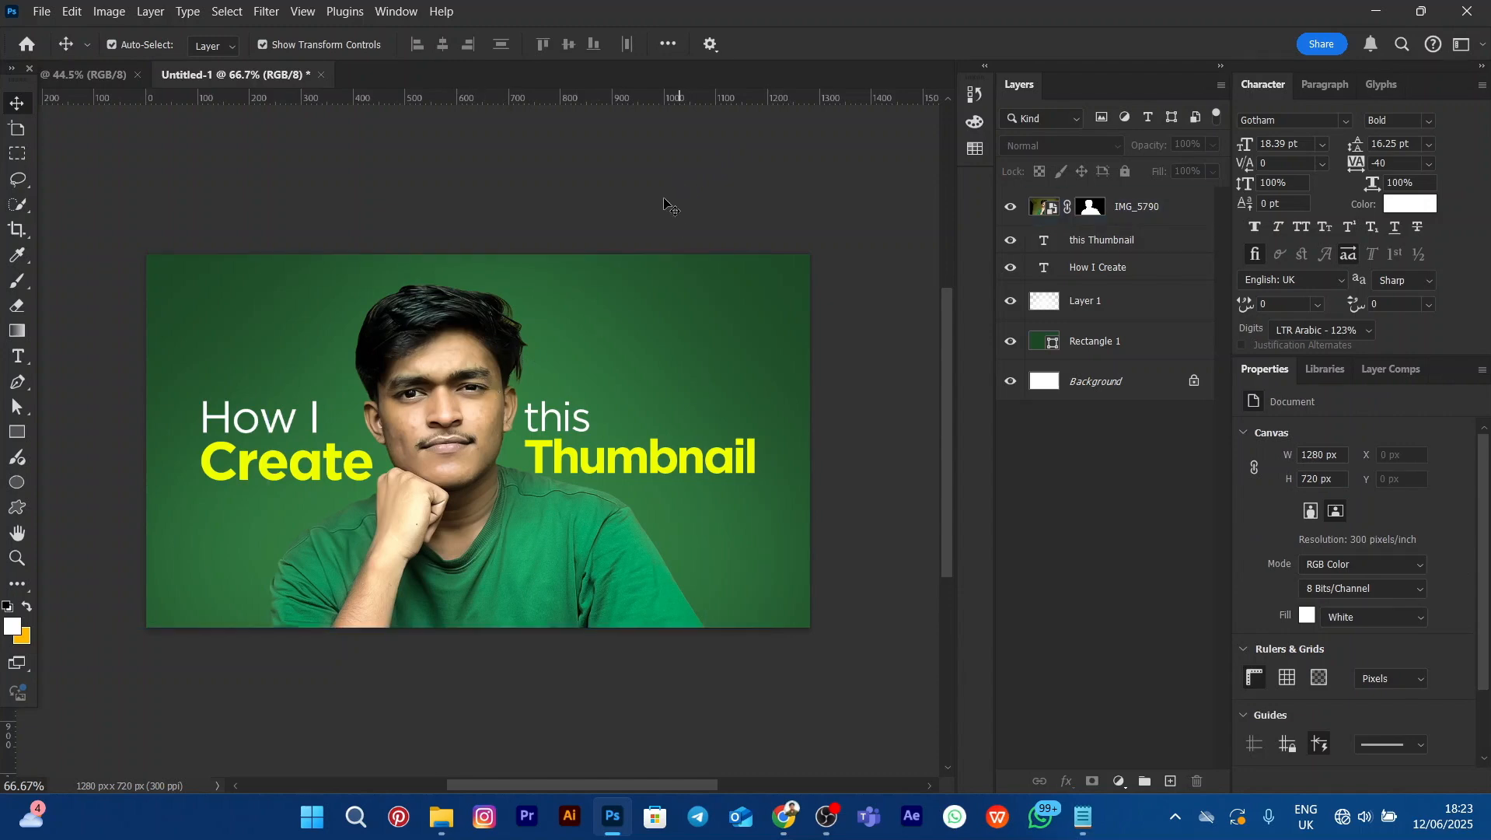
Add a Drop Shadow effect to the IMG_5790 portrait layer and open its settings
{"action": "left_click", "coordinate": [471, 365]}
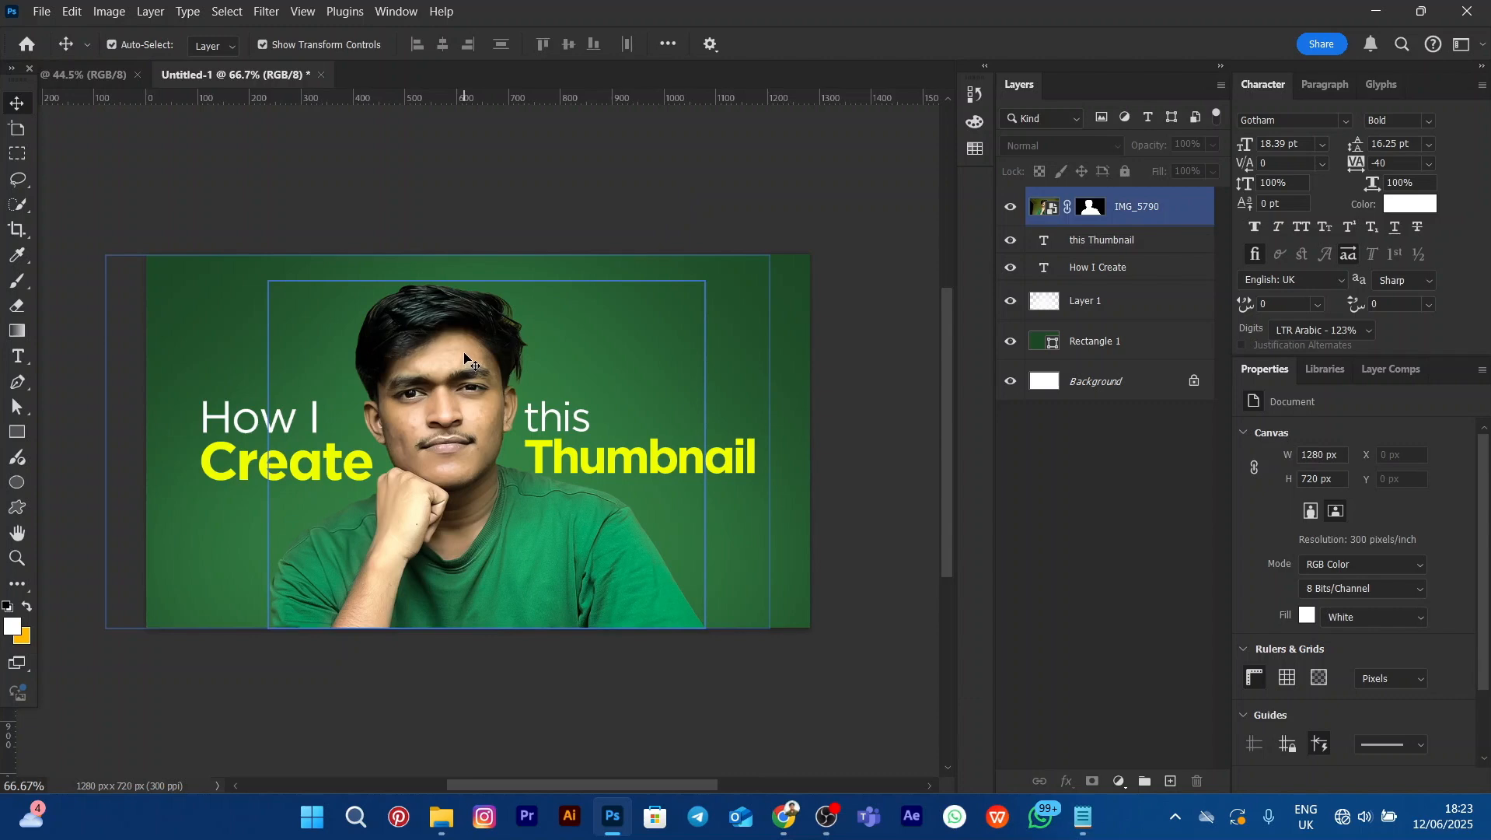
{"action": "left_click", "coordinate": [465, 354]}
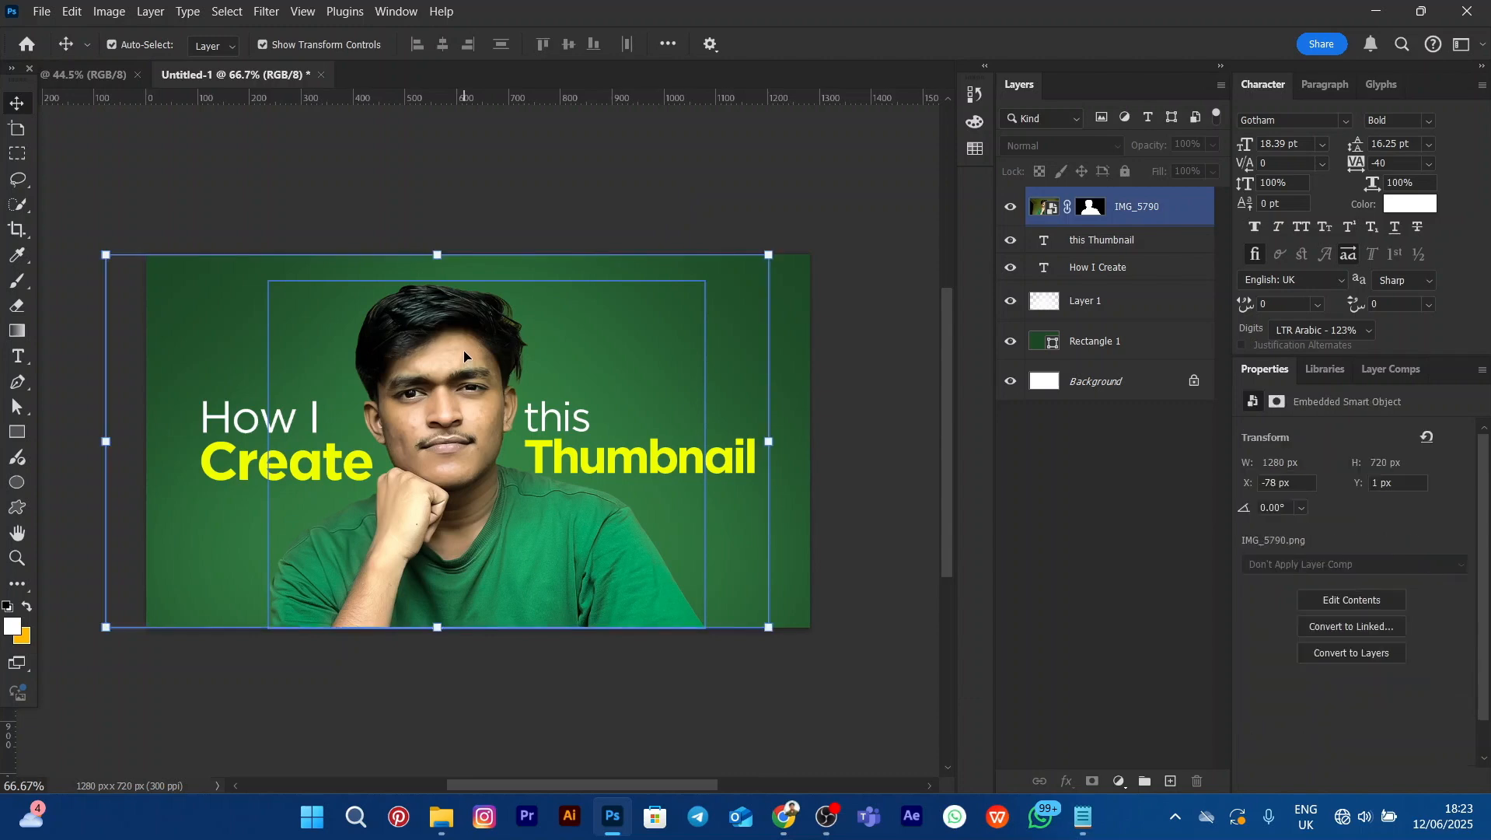
{"action": "double_click", "coordinate": [1186, 215]}
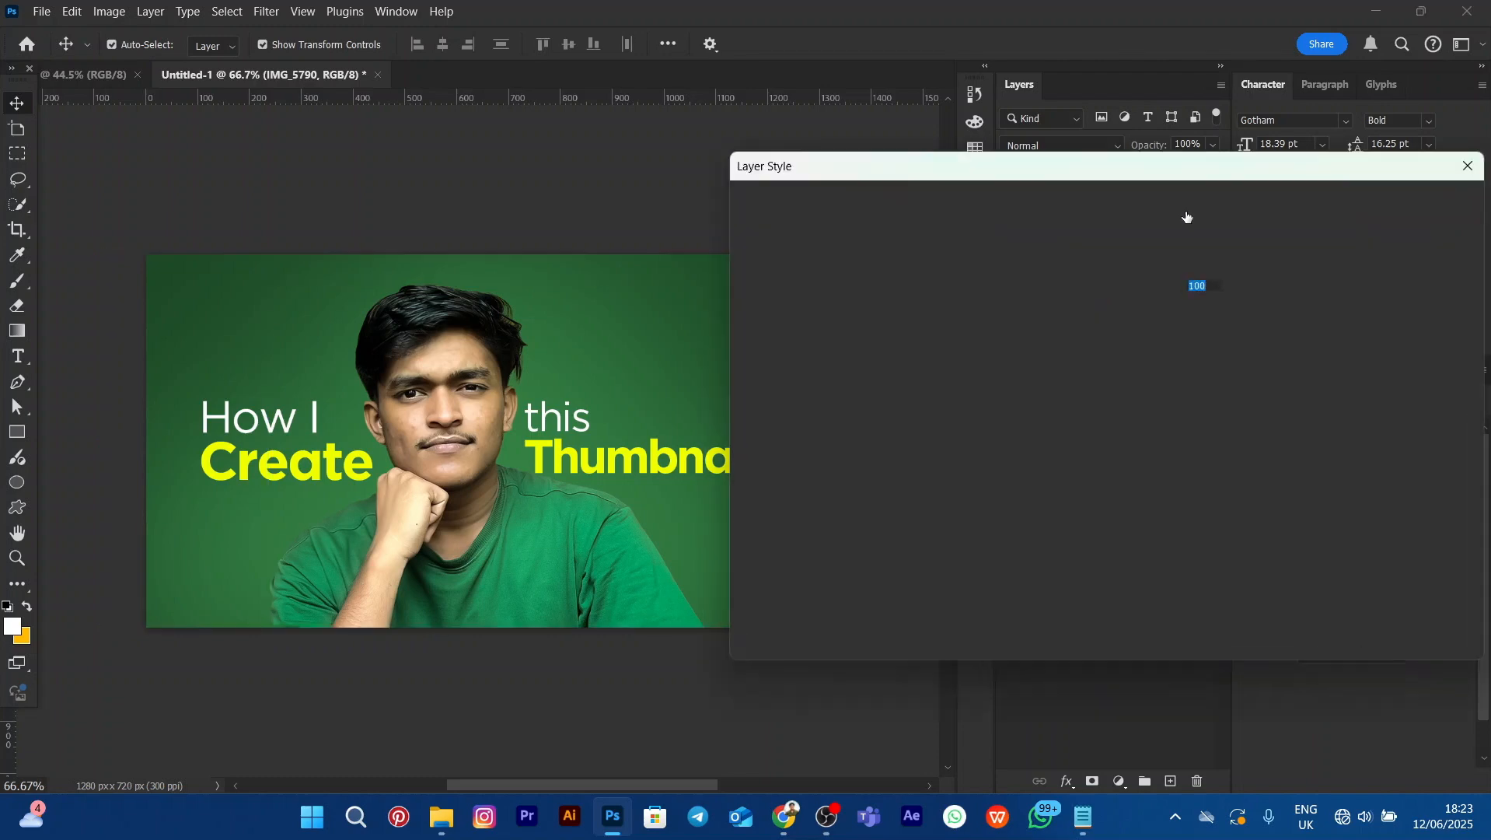
{"action": "mouse_move", "coordinate": [872, 169]}
{"action": "left_mouse_down"}
{"action": "mouse_move", "coordinate": [585, 205]}
{"action": "mouse_move", "coordinate": [844, 166]}
{"action": "left_mouse_up"}
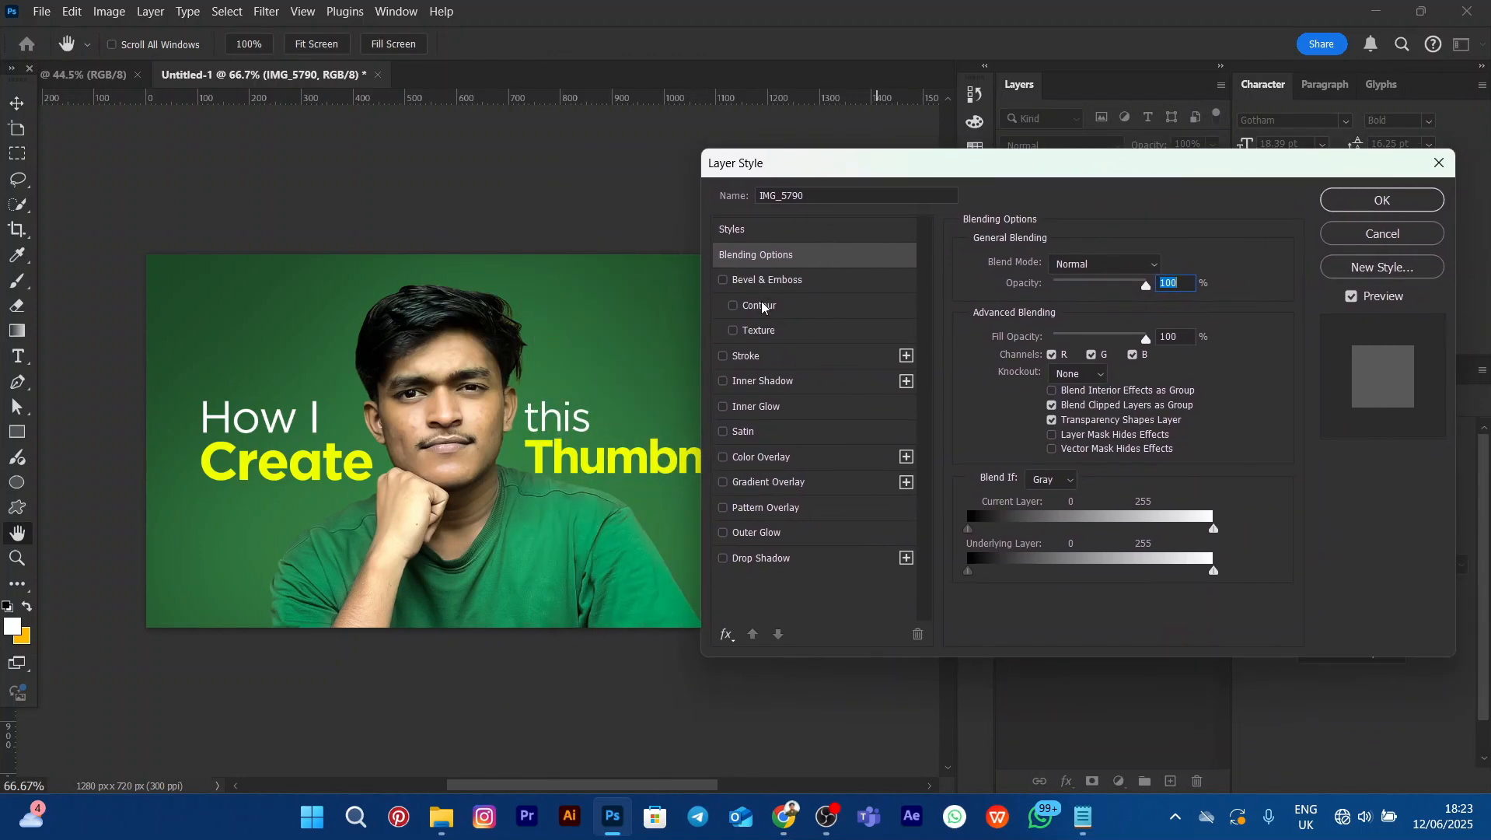
{"action": "left_click", "coordinate": [723, 559]}
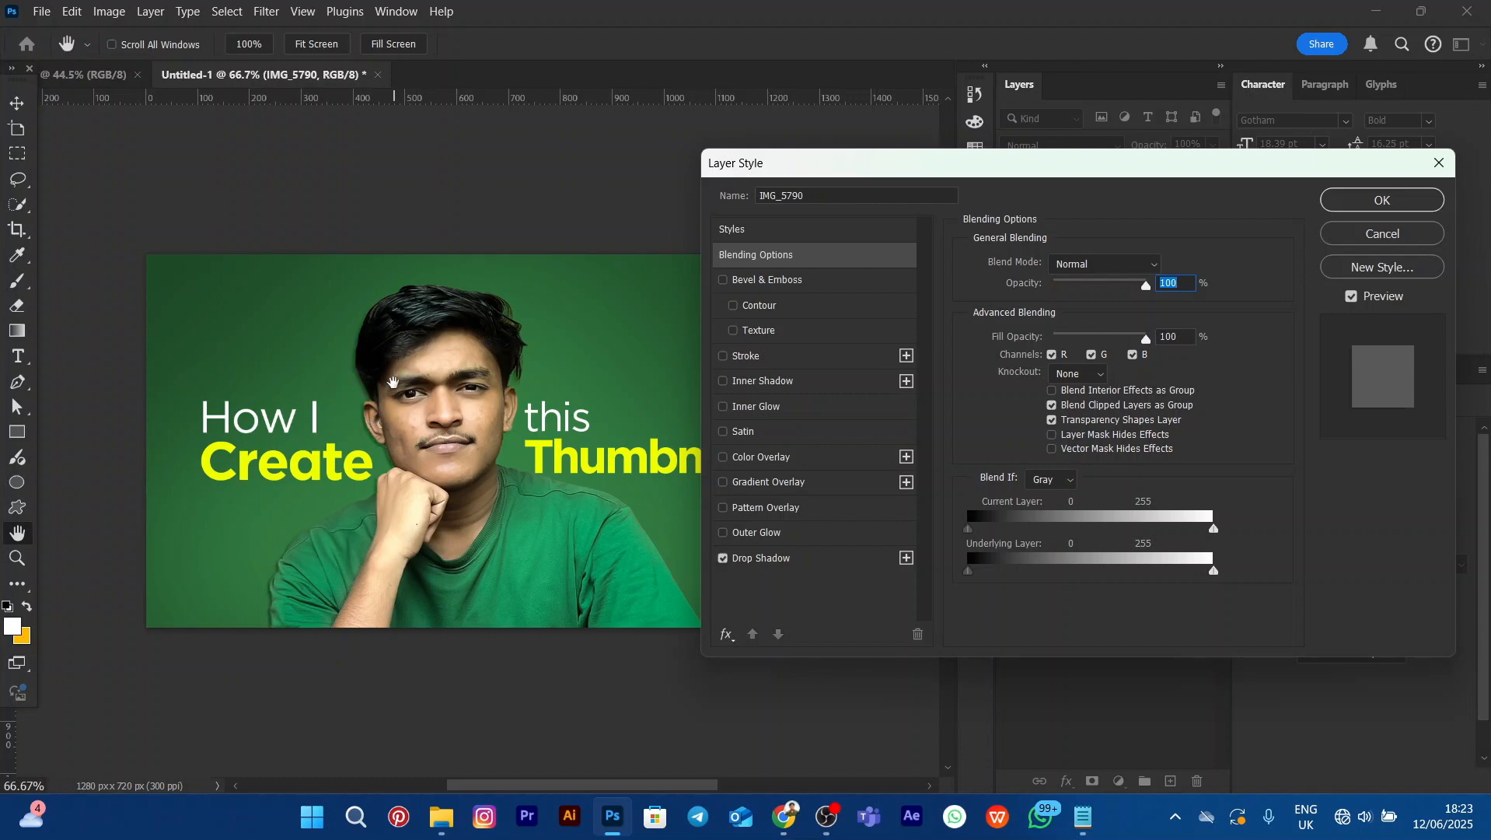
{"action": "left_click", "coordinate": [766, 561]}
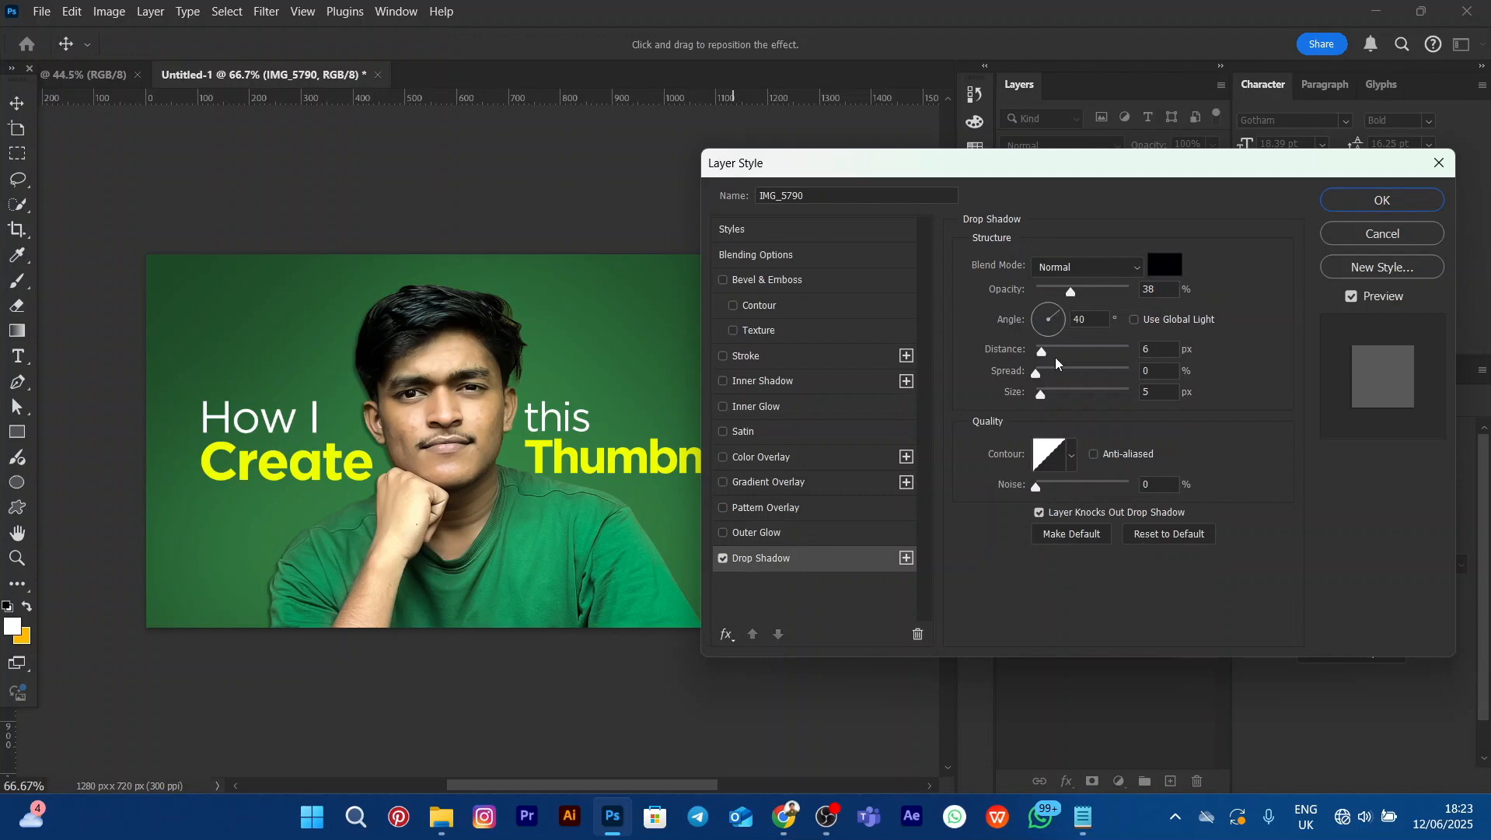
Set the portrait's drop shadow to 41% opacity, 59 px distance and 62 px size, and apply the layer style
{"action": "left_click_drag", "start_coordinate": [1049, 399], "coordinate": [1088, 358]}
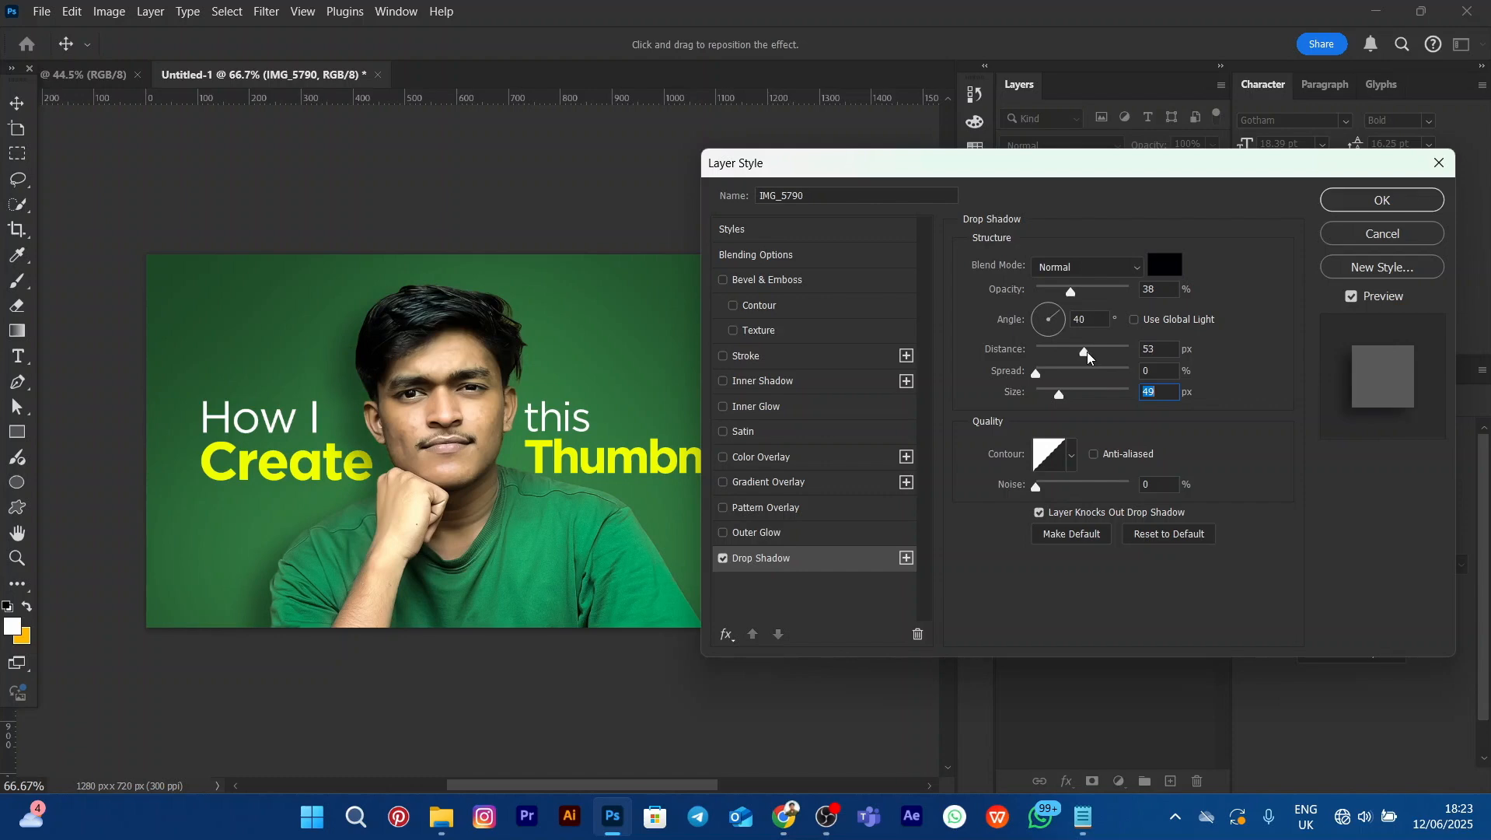
{"action": "left_click_drag", "start_coordinate": [1088, 357], "coordinate": [1087, 354]}
{"action": "left_click", "coordinate": [1090, 354]}
{"action": "left_click_drag", "start_coordinate": [1061, 399], "coordinate": [1066, 395]}
{"action": "left_click_drag", "start_coordinate": [1067, 294], "coordinate": [1081, 292]}
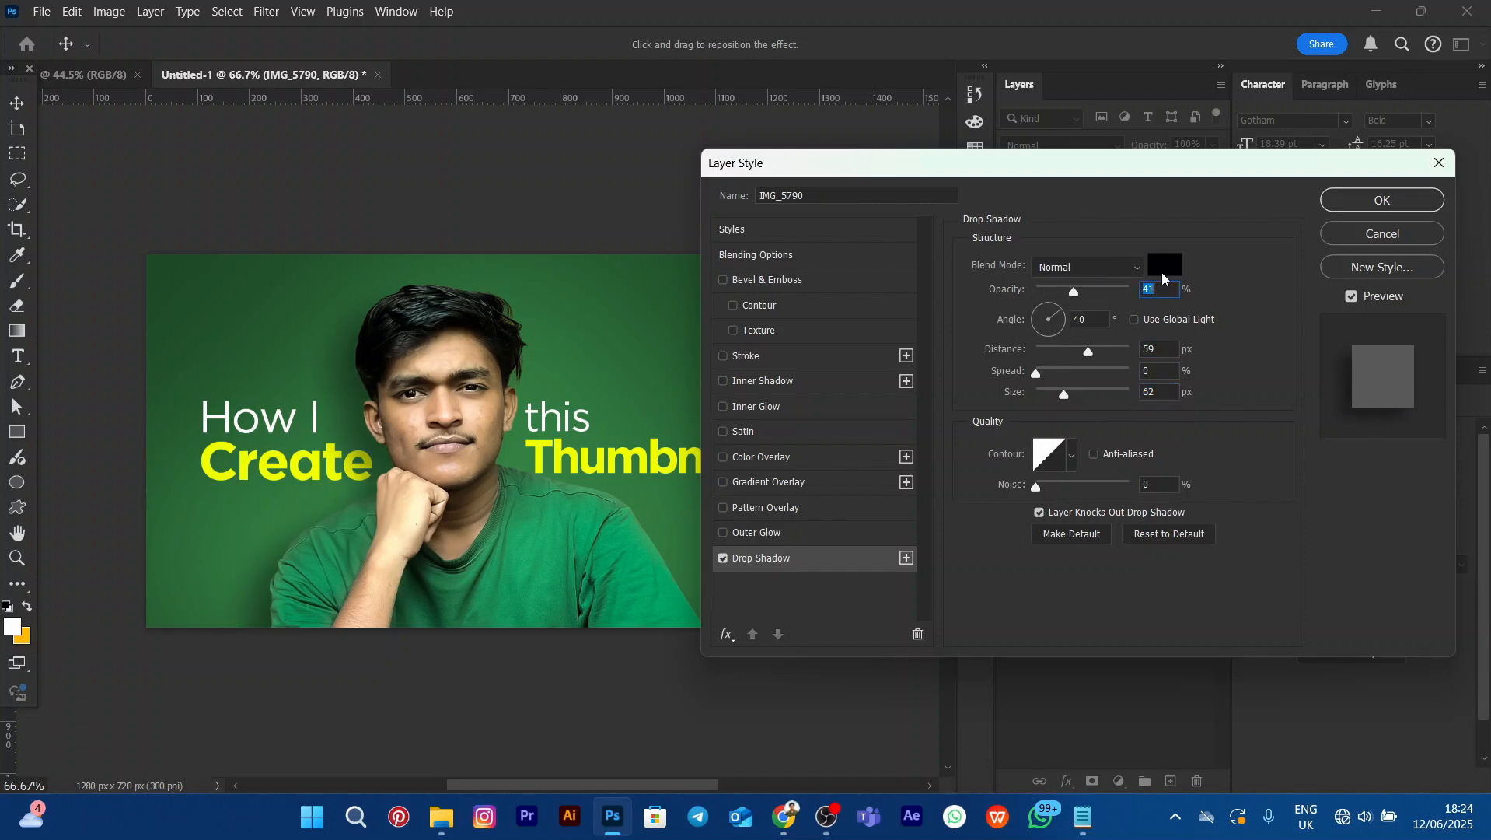
{"action": "left_click", "coordinate": [1344, 200]}
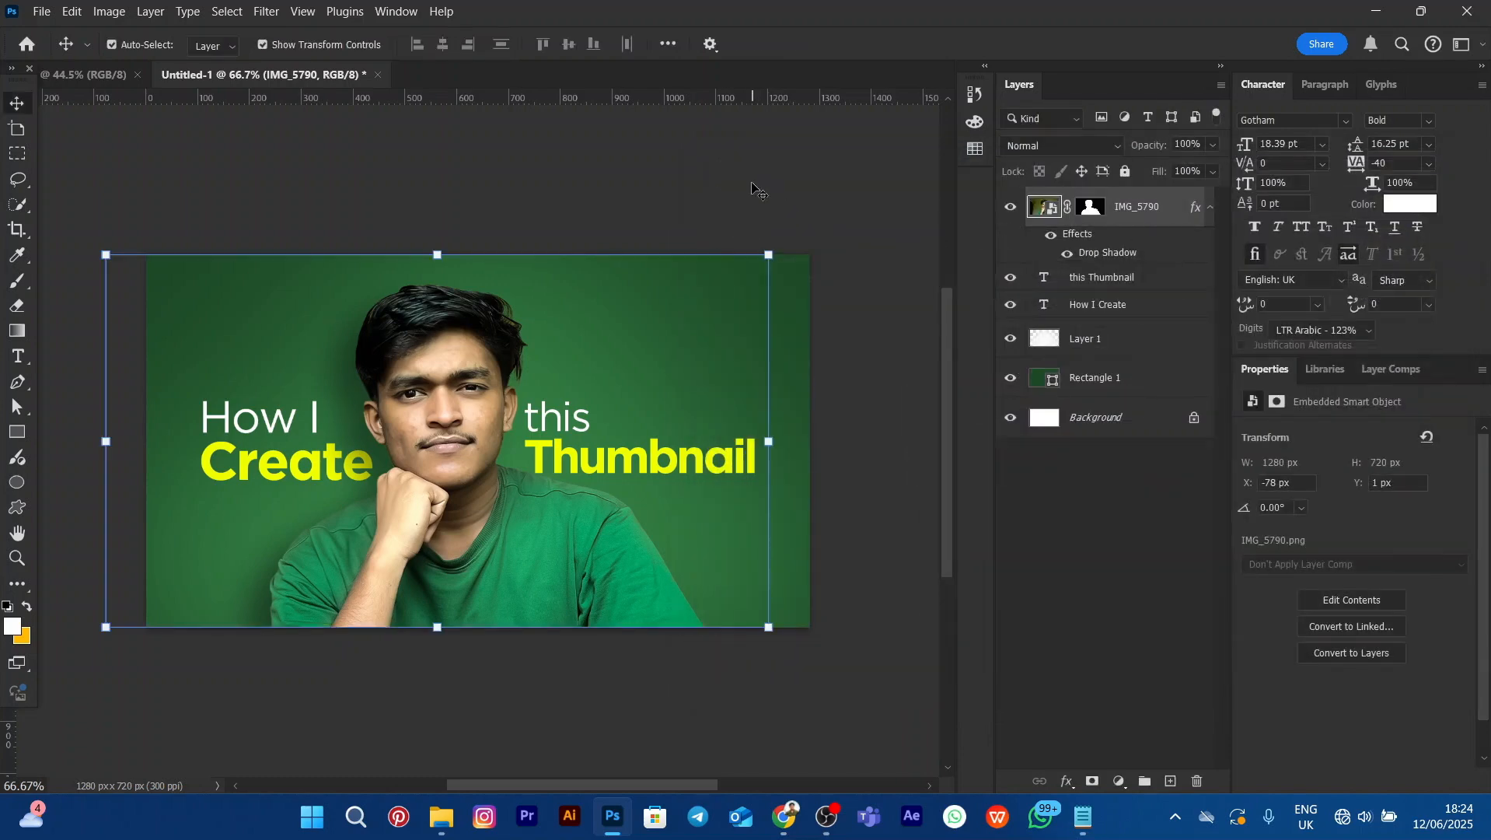
{"action": "left_click", "coordinate": [751, 187]}
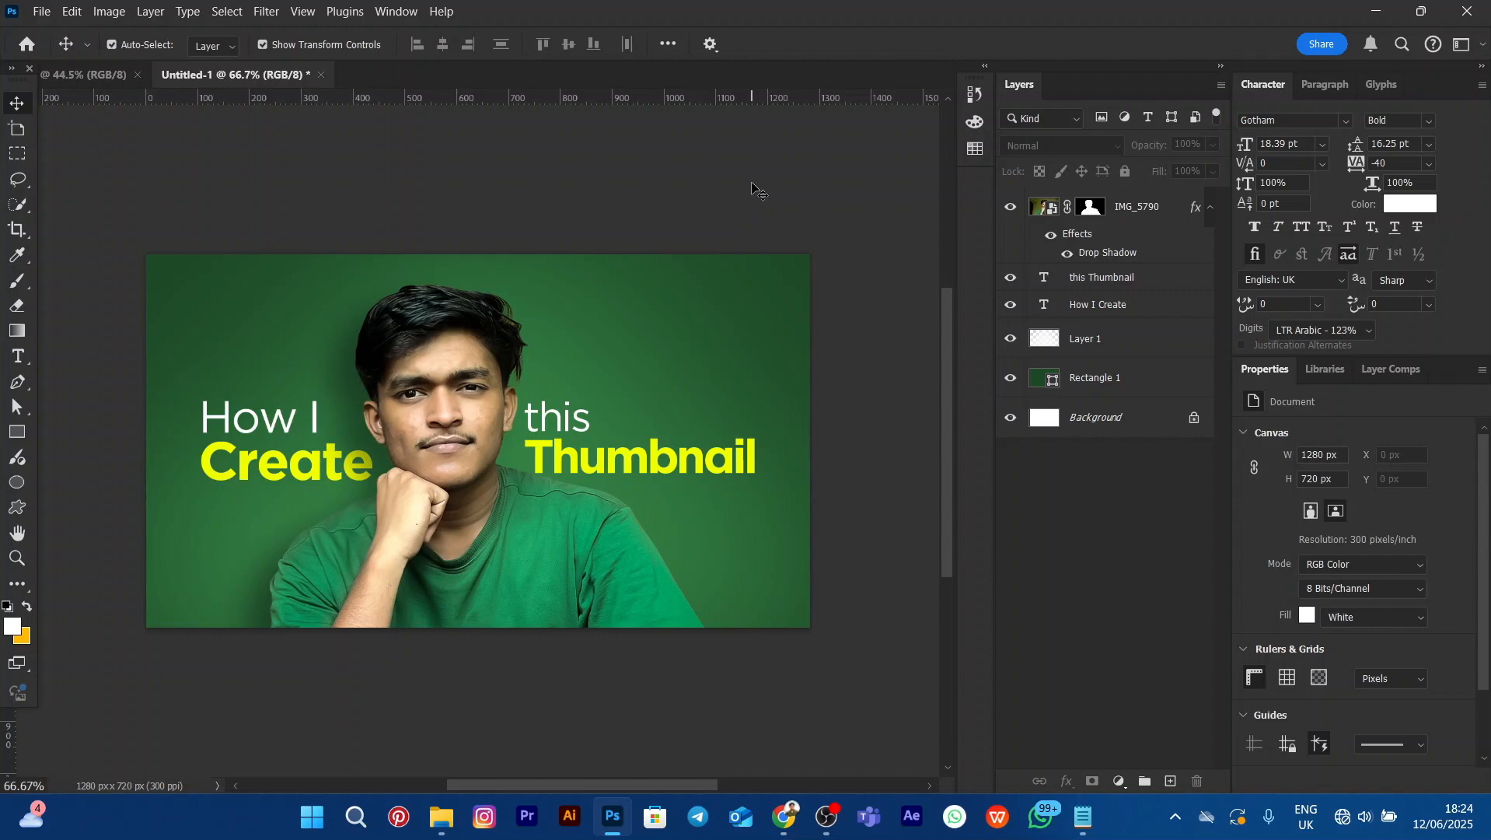
{"action": "left_click", "coordinate": [619, 442]}
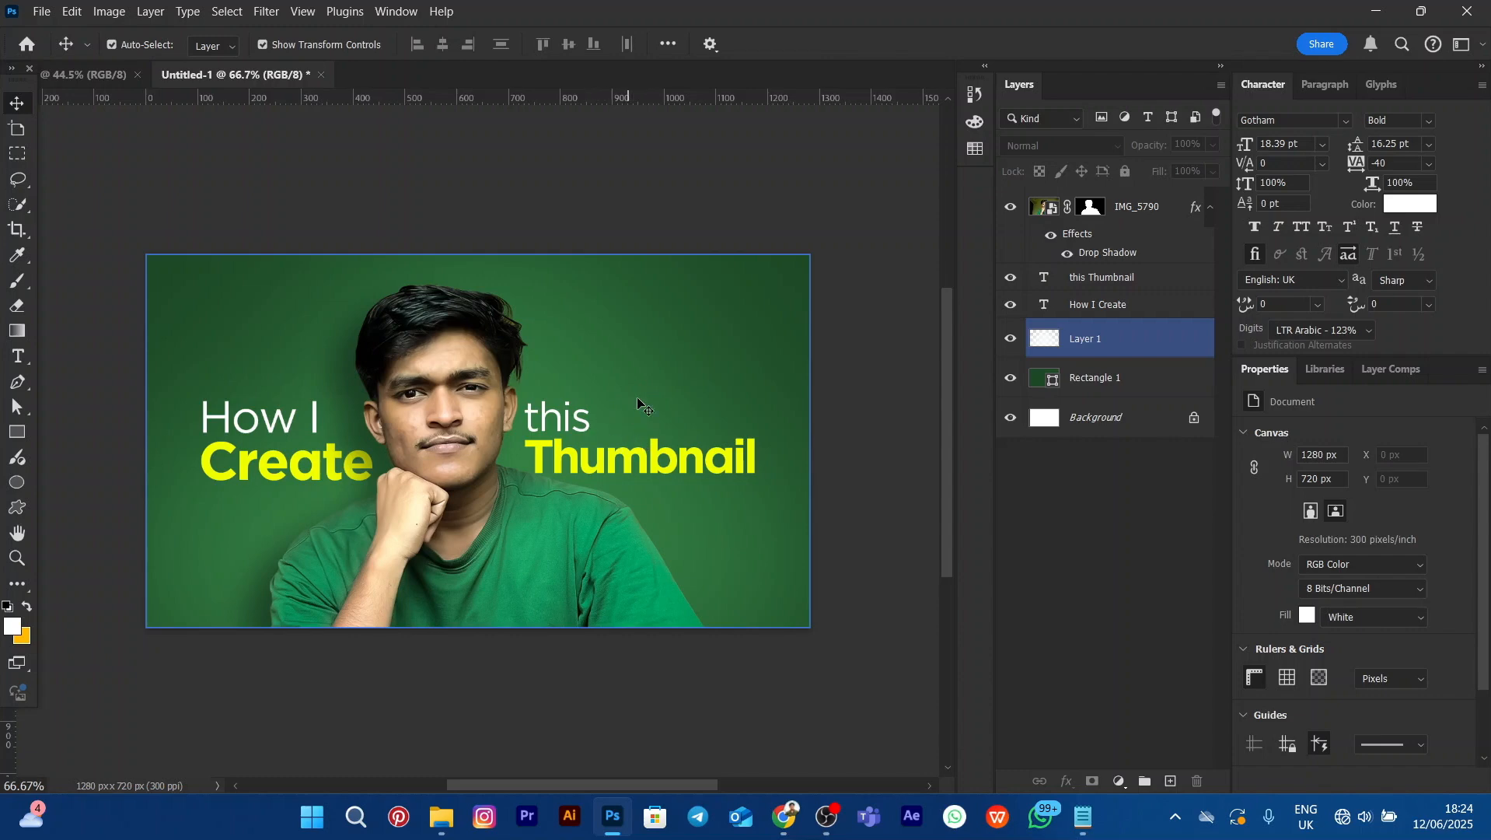
{"action": "left_click", "coordinate": [783, 322]}
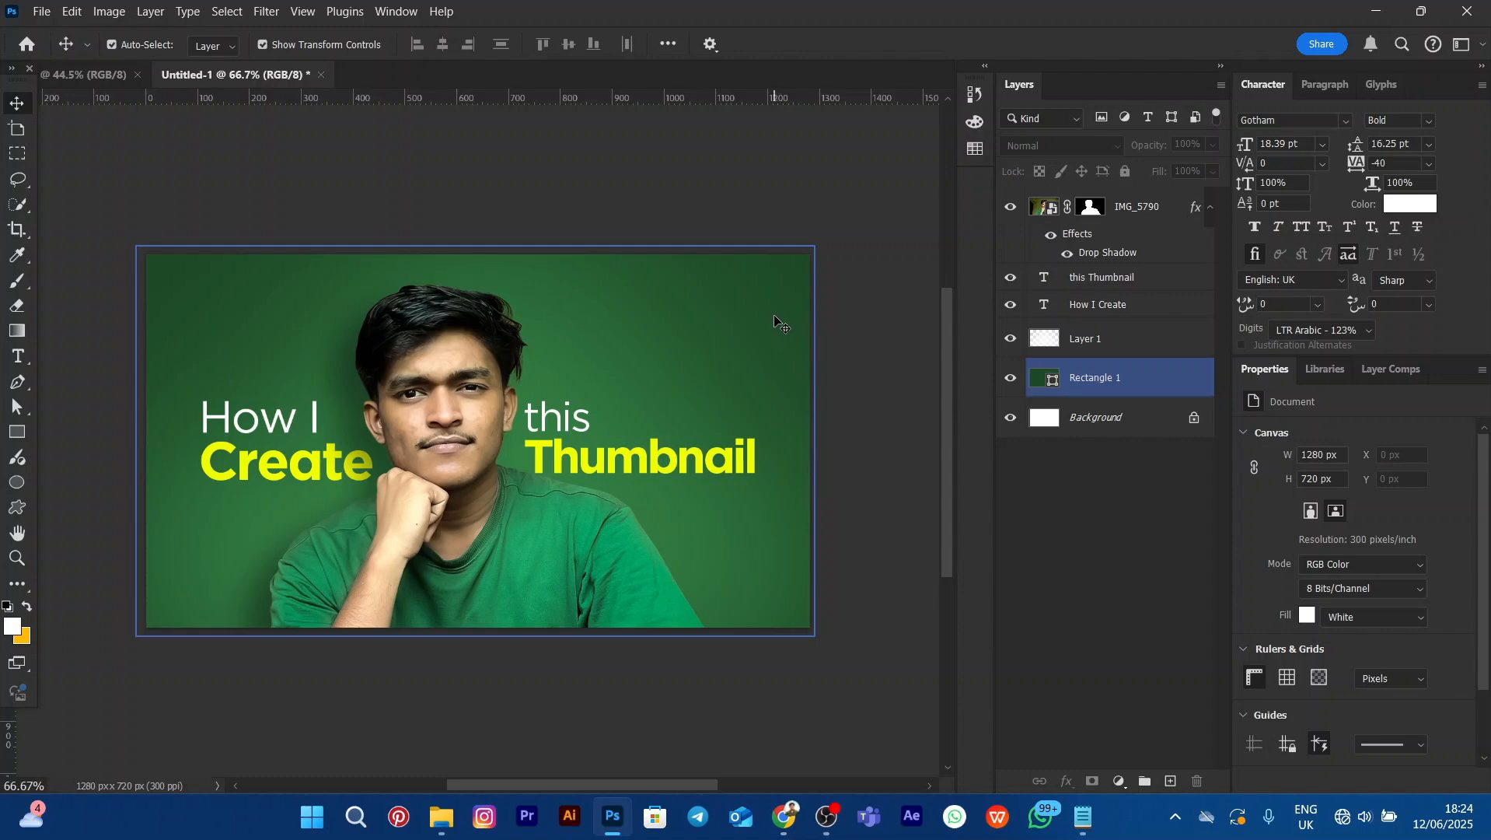
{"action": "left_click", "coordinate": [630, 251]}
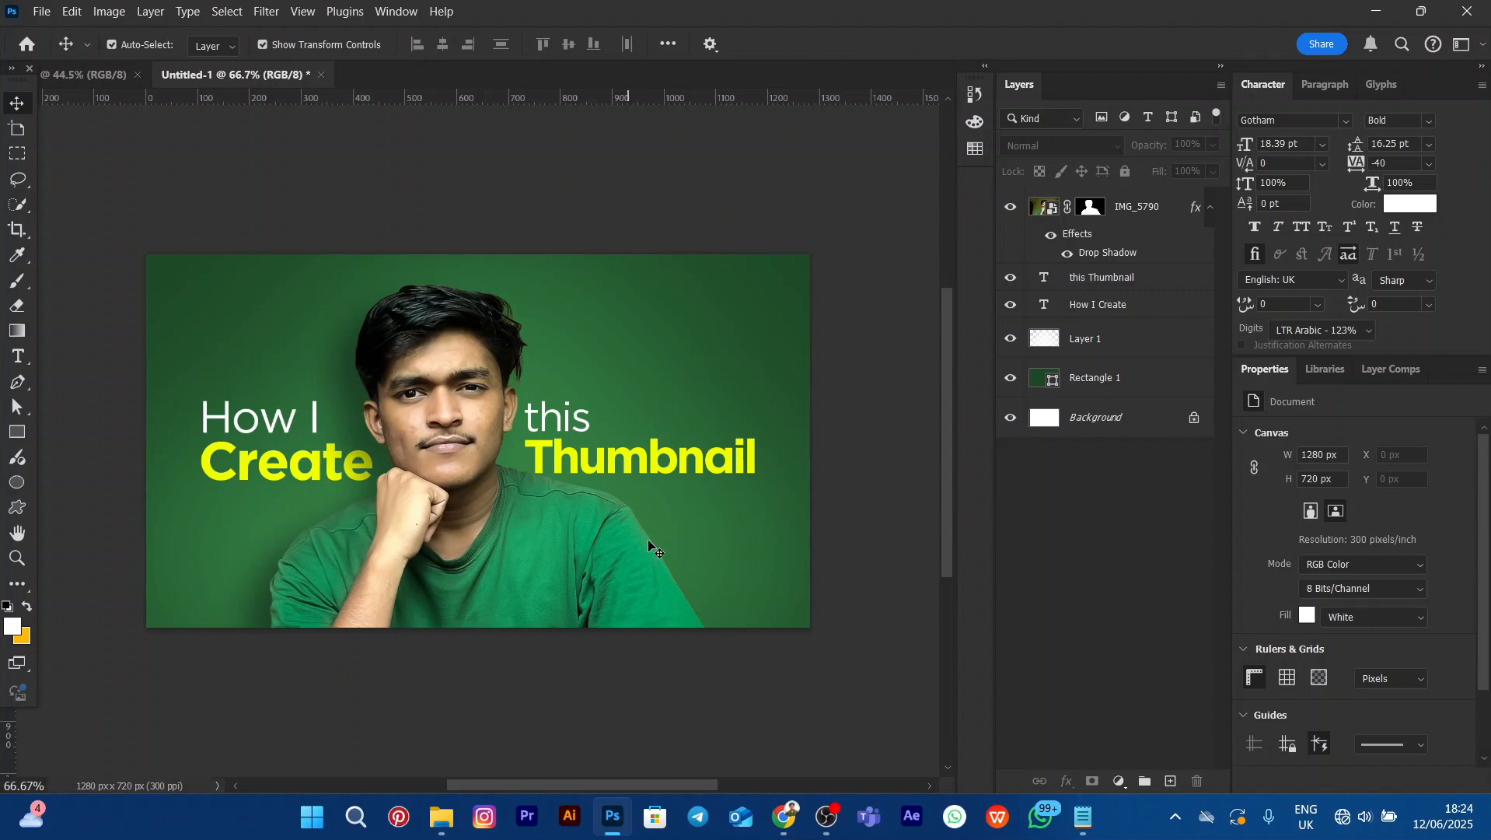
{"action": "left_click", "coordinate": [442, 324]}
{"action": "left_click", "coordinate": [671, 301]}
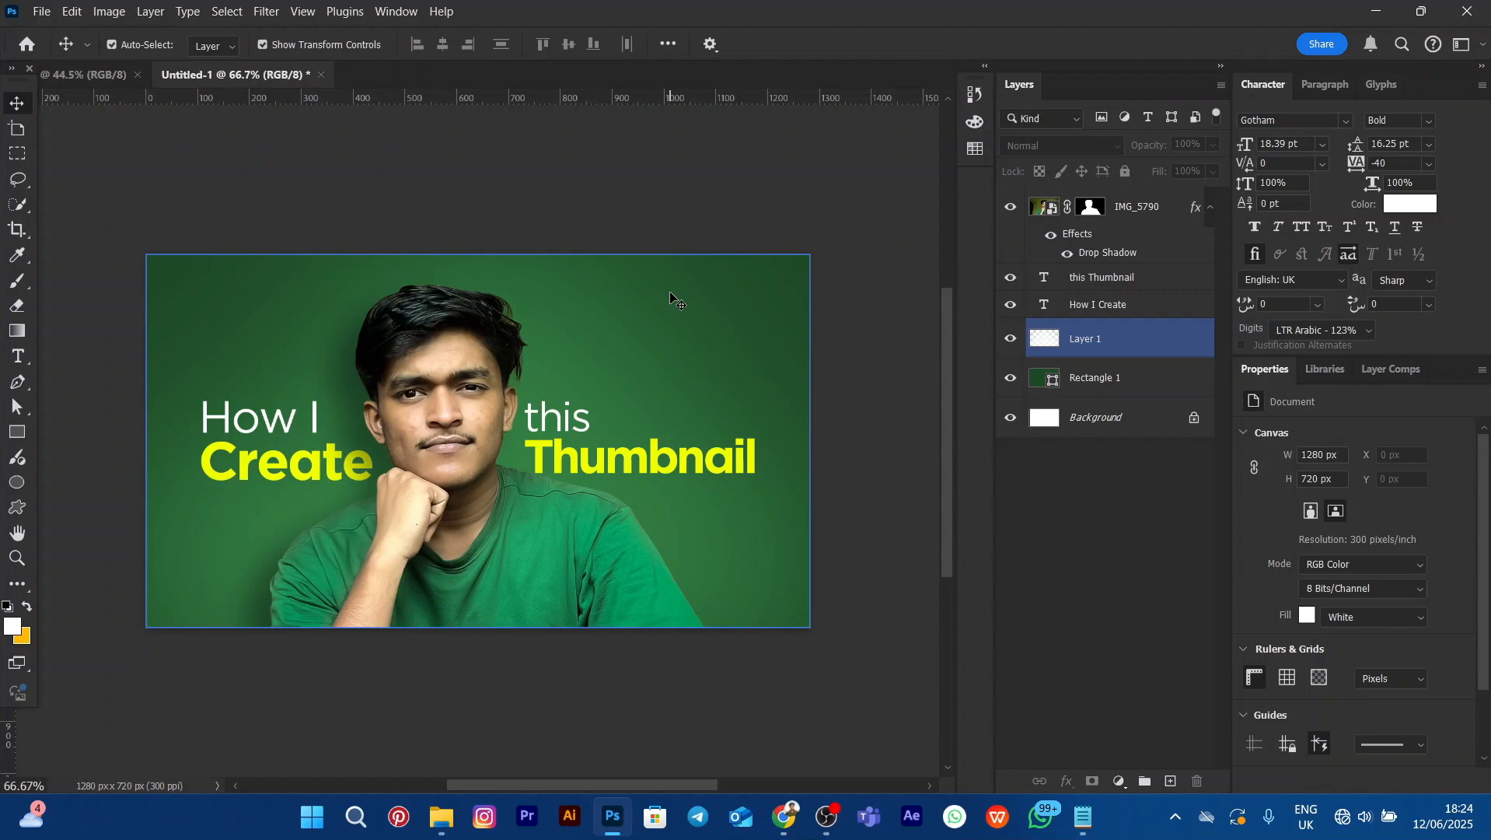
{"action": "left_click", "coordinate": [755, 241]}
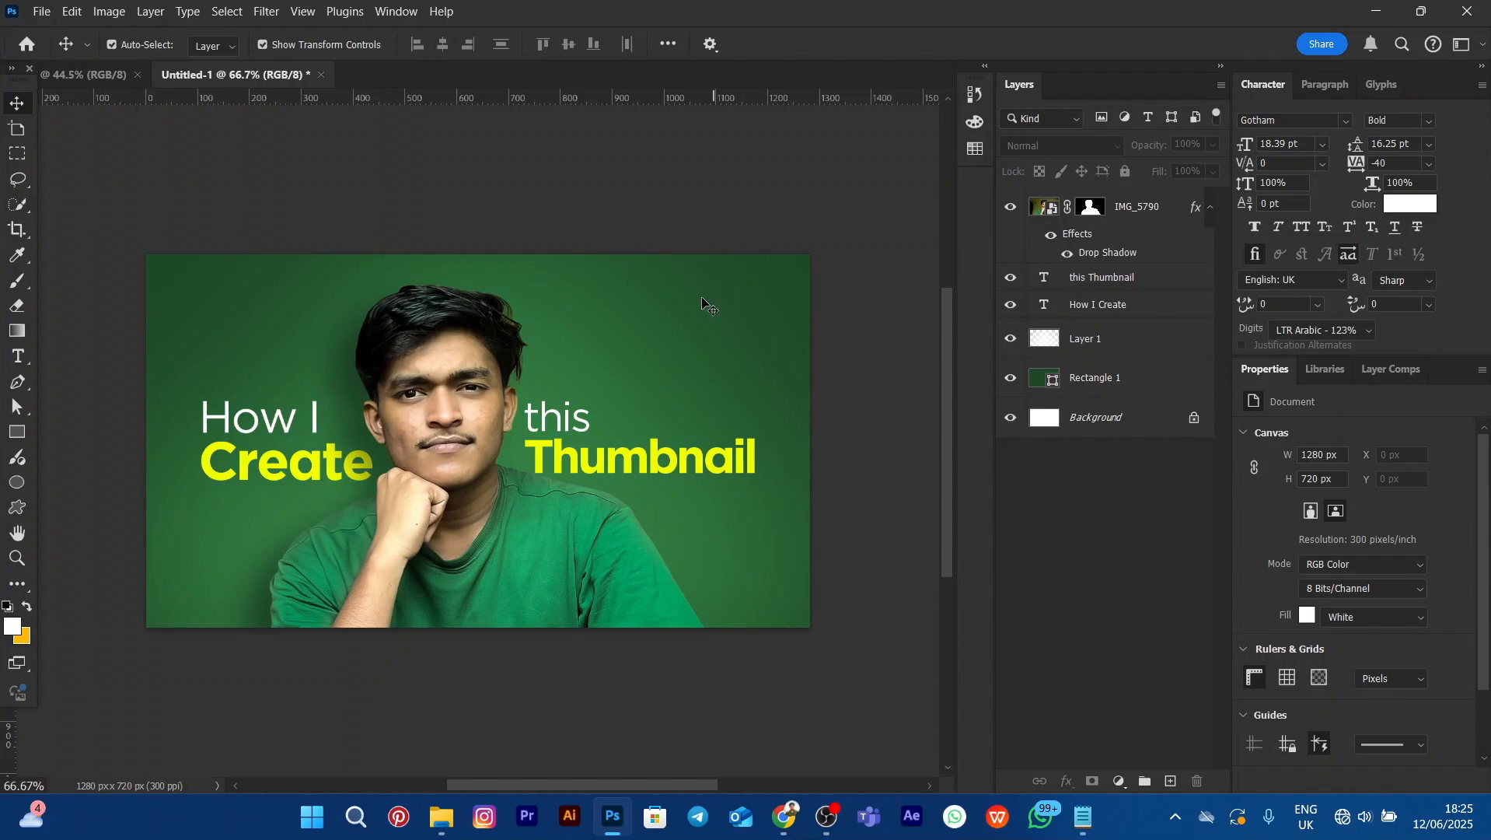
{"action": "left_click", "coordinate": [723, 547]}
{"action": "left_click", "coordinate": [636, 586]}
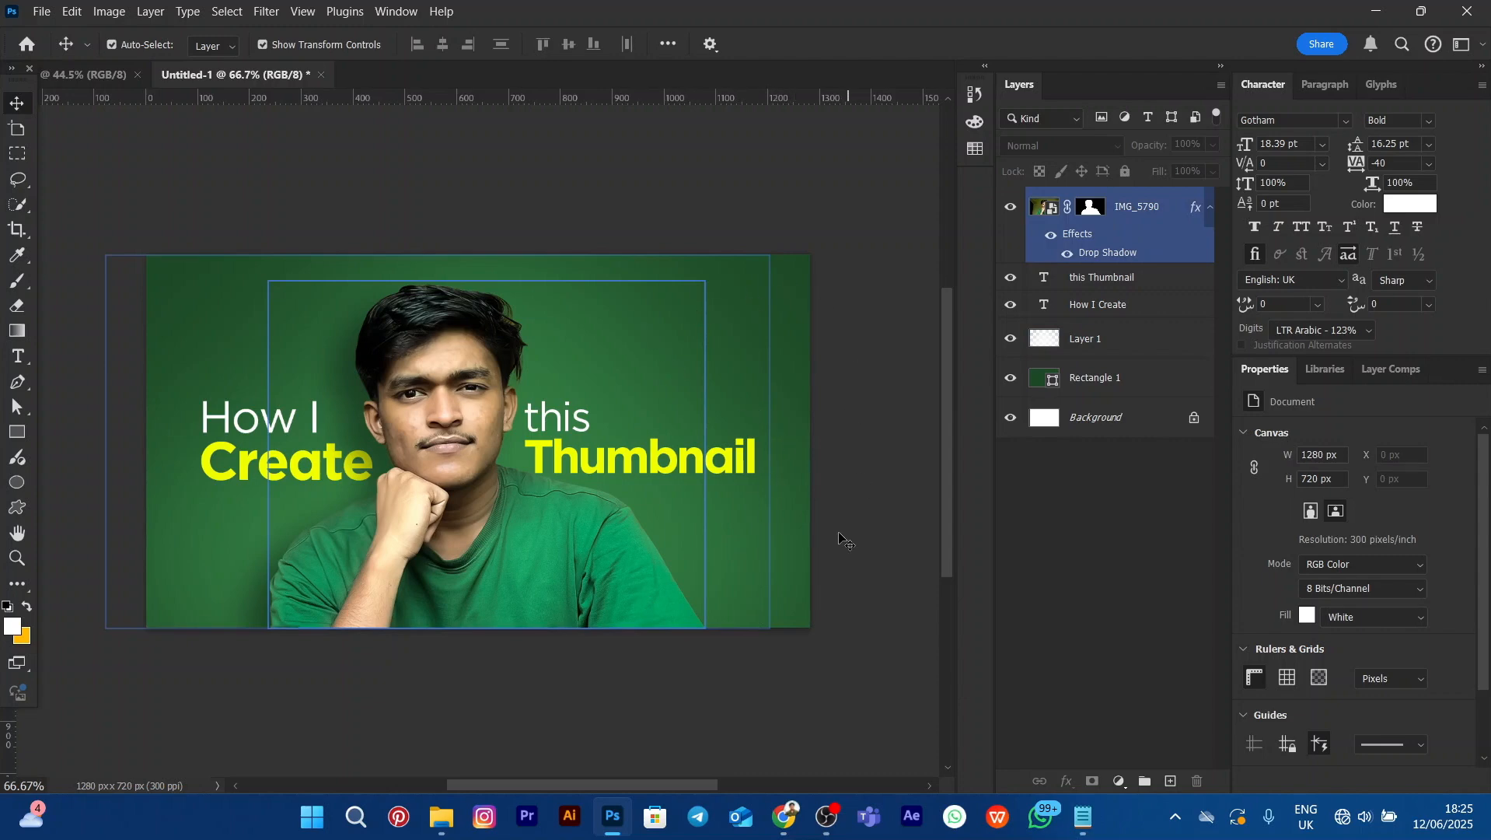
{"action": "left_click", "coordinate": [803, 593]}
{"action": "left_click", "coordinate": [622, 589]}
{"action": "left_click", "coordinate": [173, 398]}
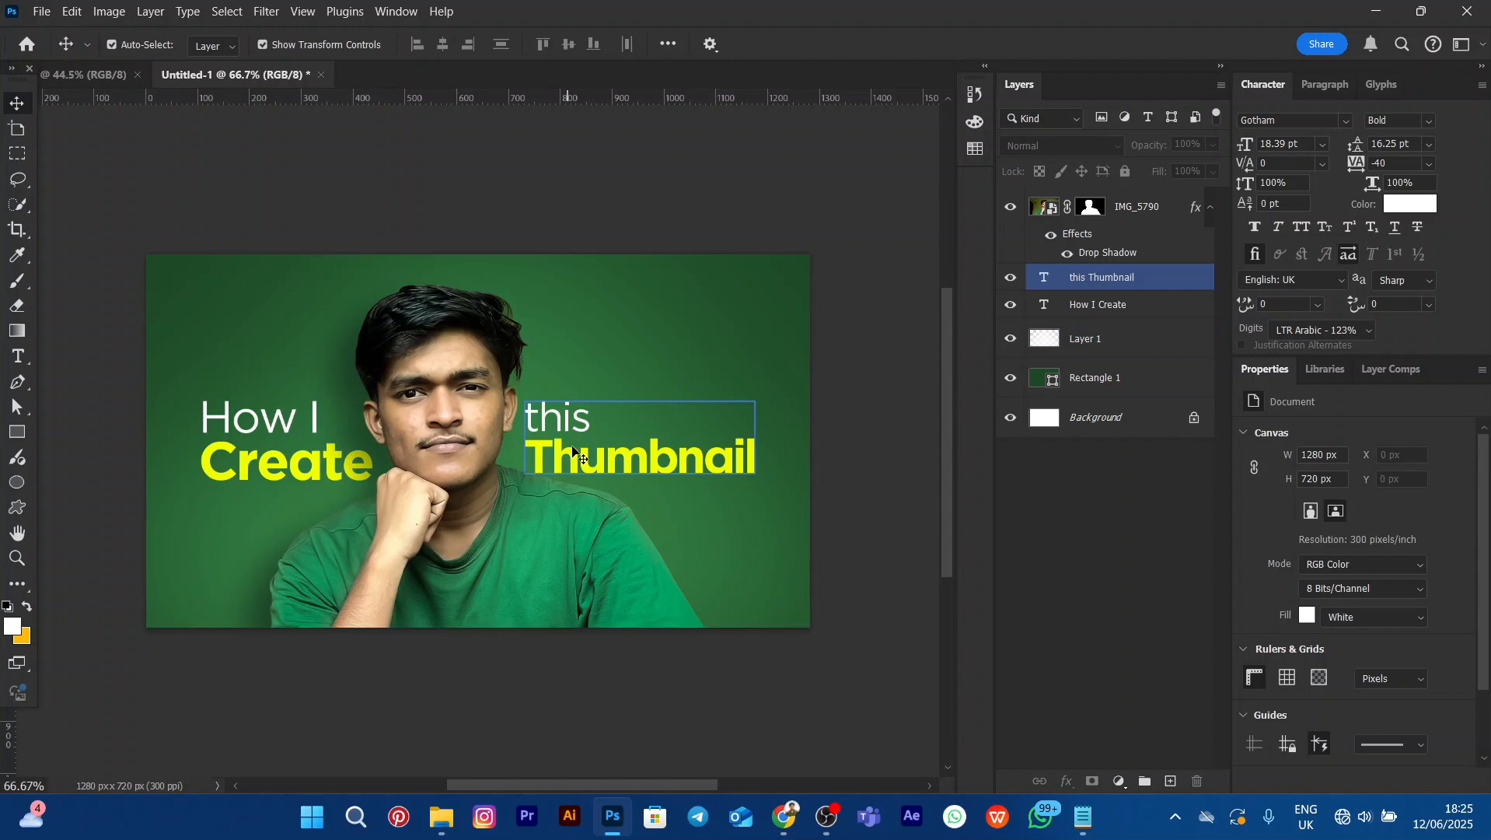
{"action": "left_click", "coordinate": [531, 519]}
{"action": "left_click", "coordinate": [780, 583]}
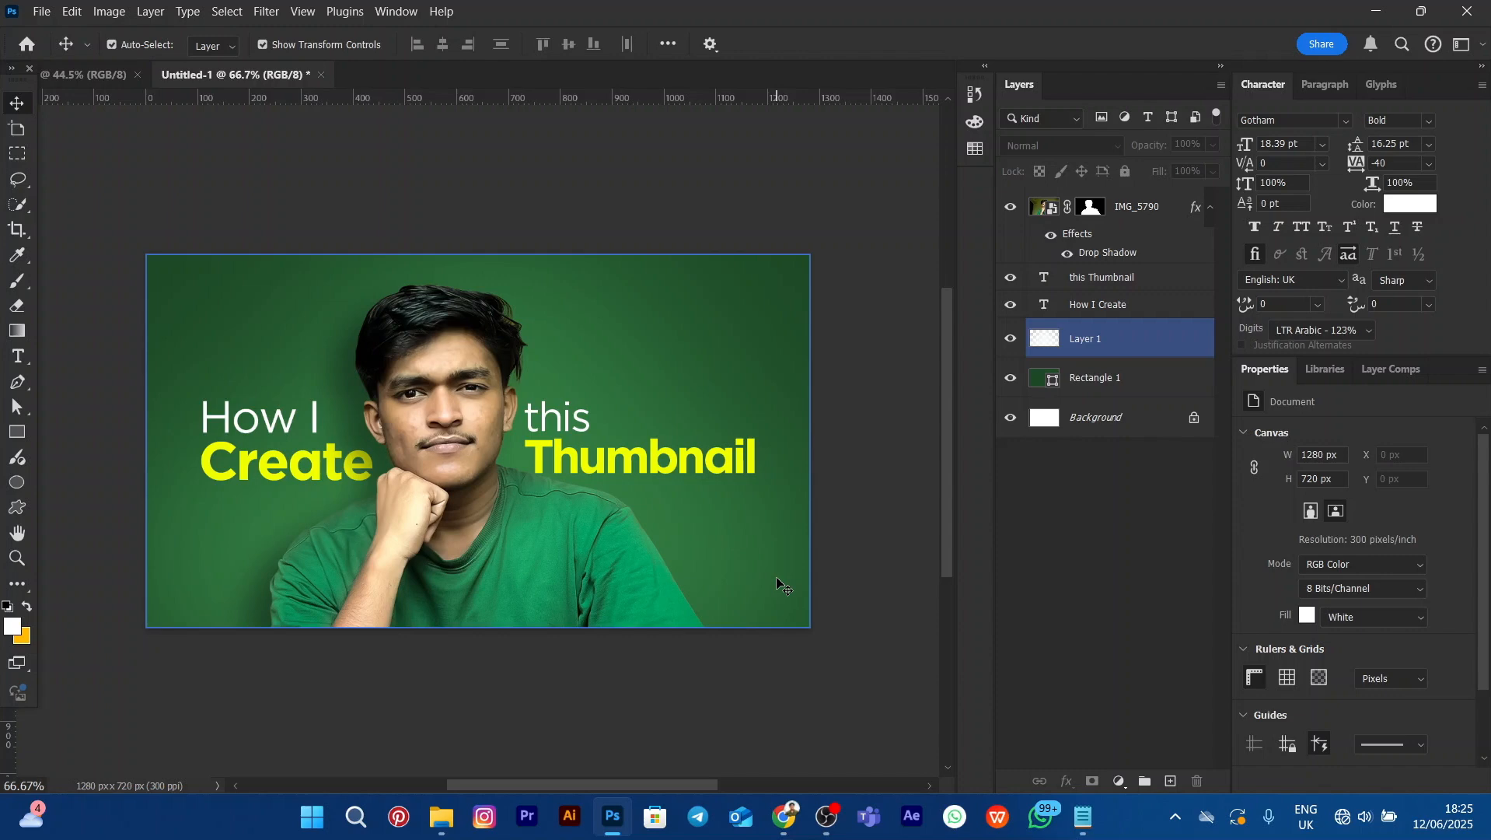
{"action": "left_click", "coordinate": [884, 385]}
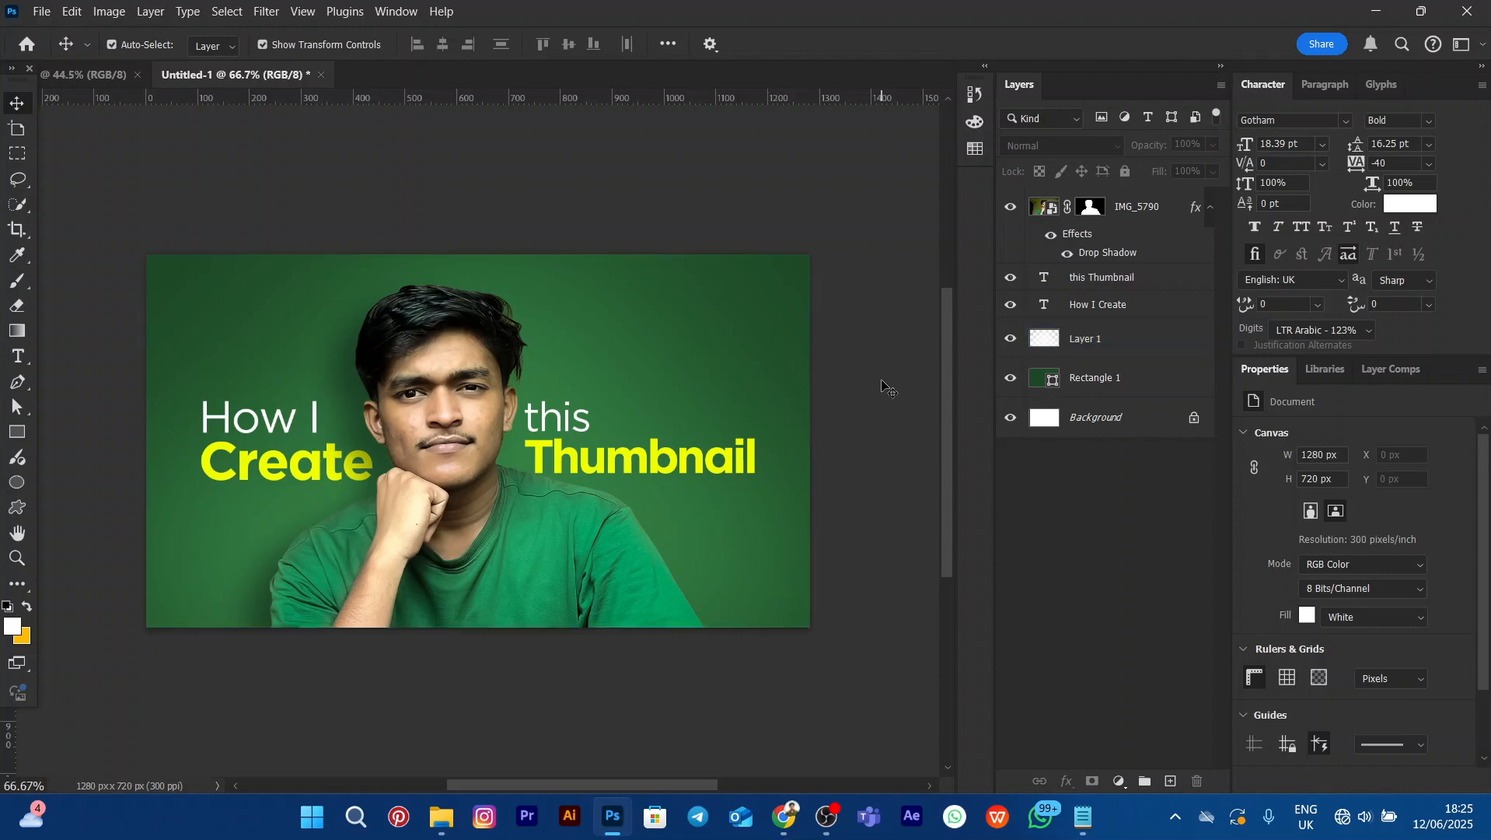
{"action": "left_click", "coordinate": [705, 563]}
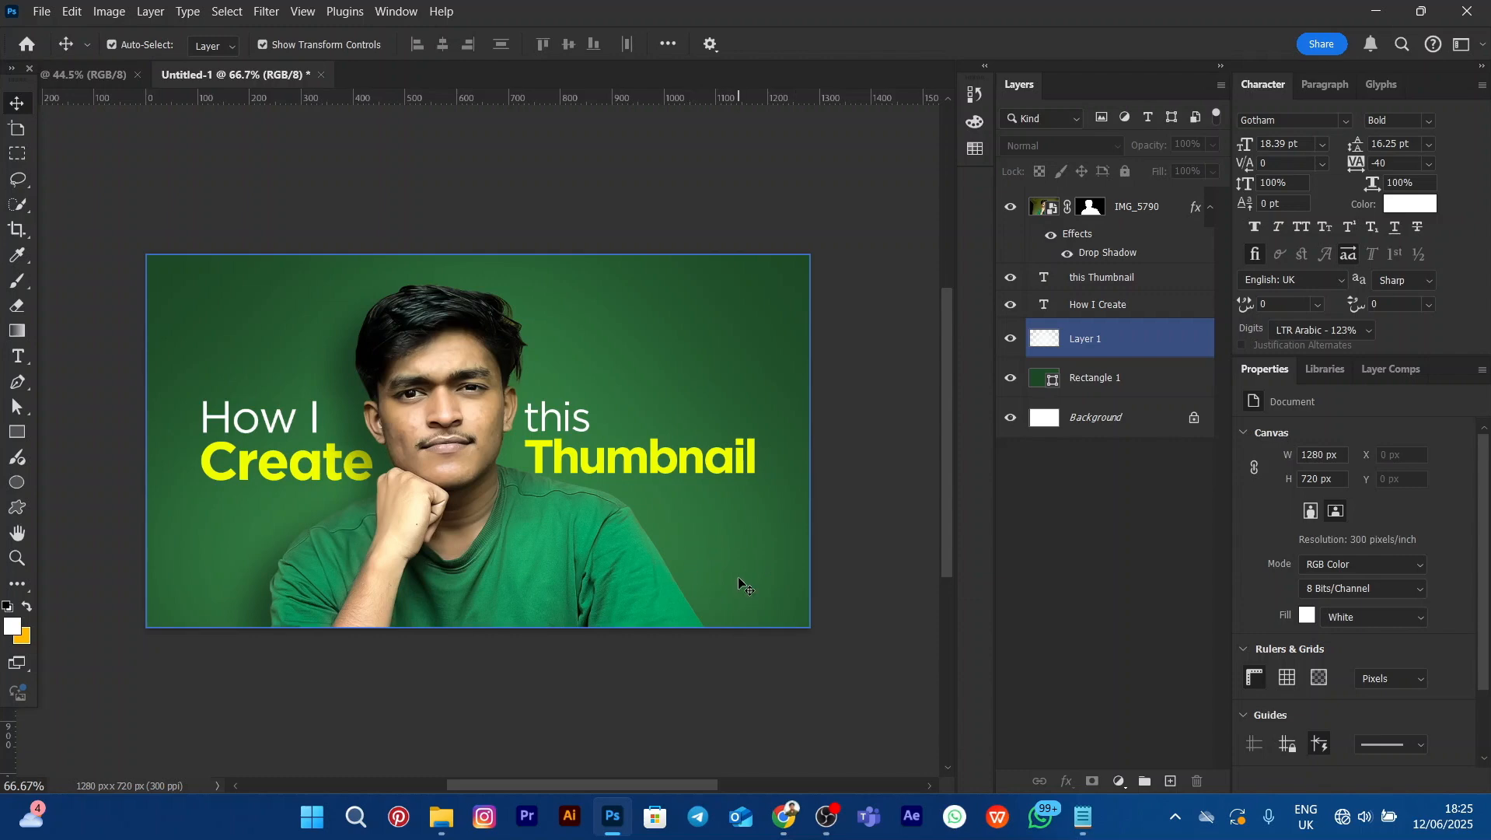
{"action": "left_click", "coordinate": [606, 449]}
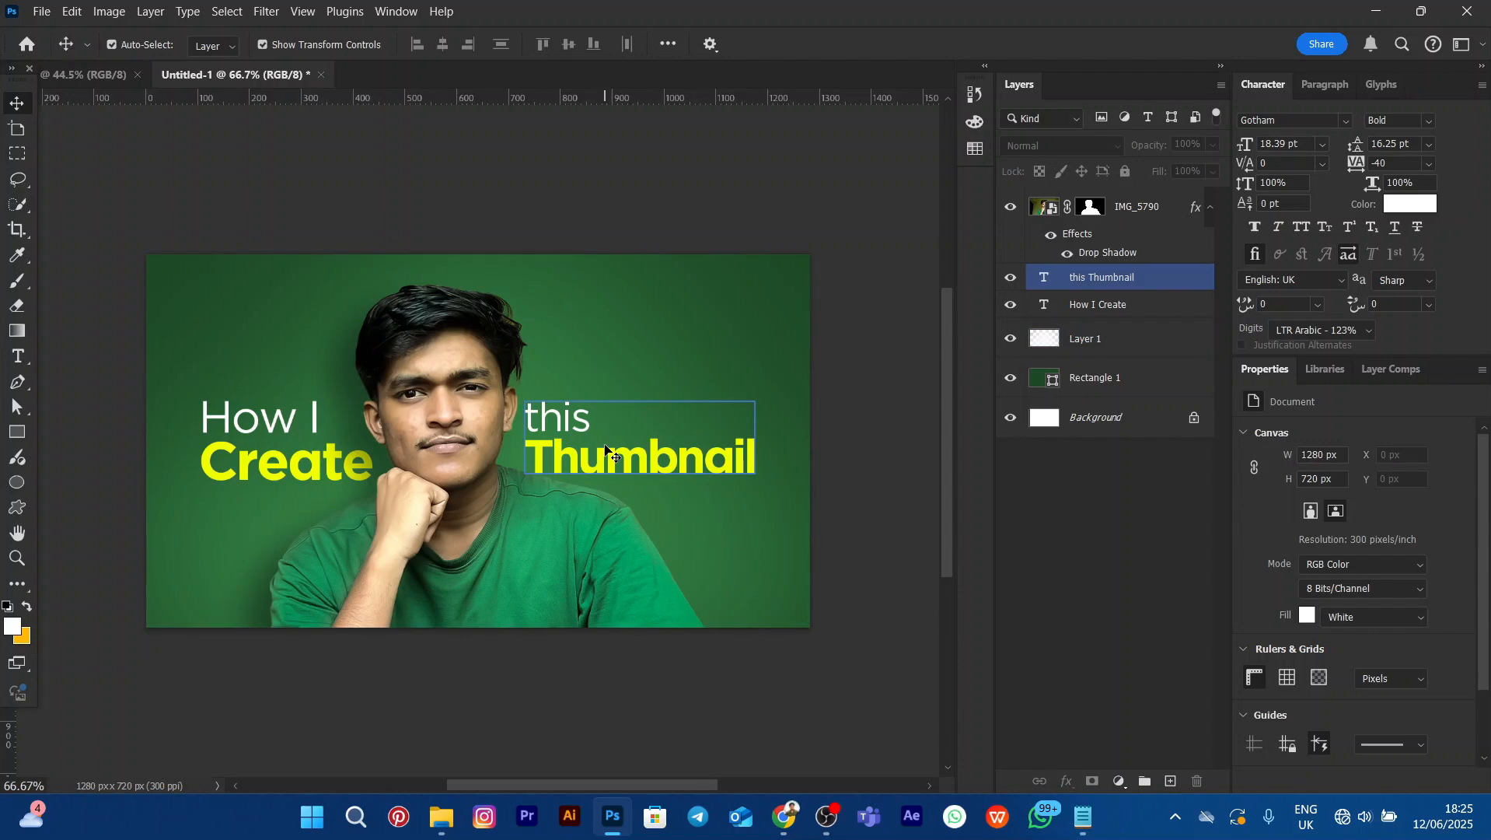
{"action": "left_click", "coordinate": [797, 227]}
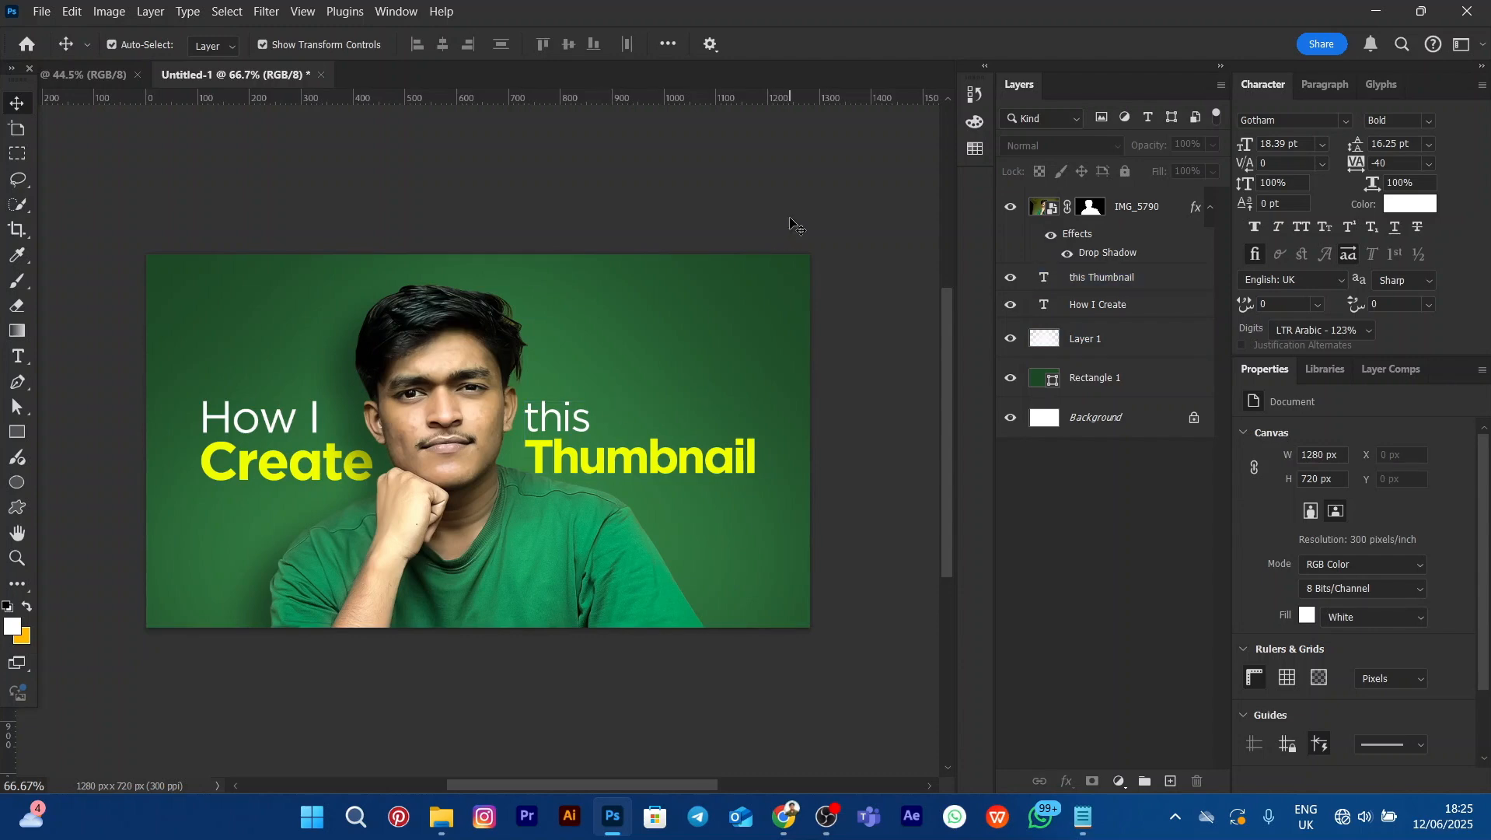
{"action": "left_click", "coordinate": [278, 420]}
Scale the "this Thumbnail" text up slightly to about 101.4% and commit the transform
{"action": "left_click", "coordinate": [605, 429]}
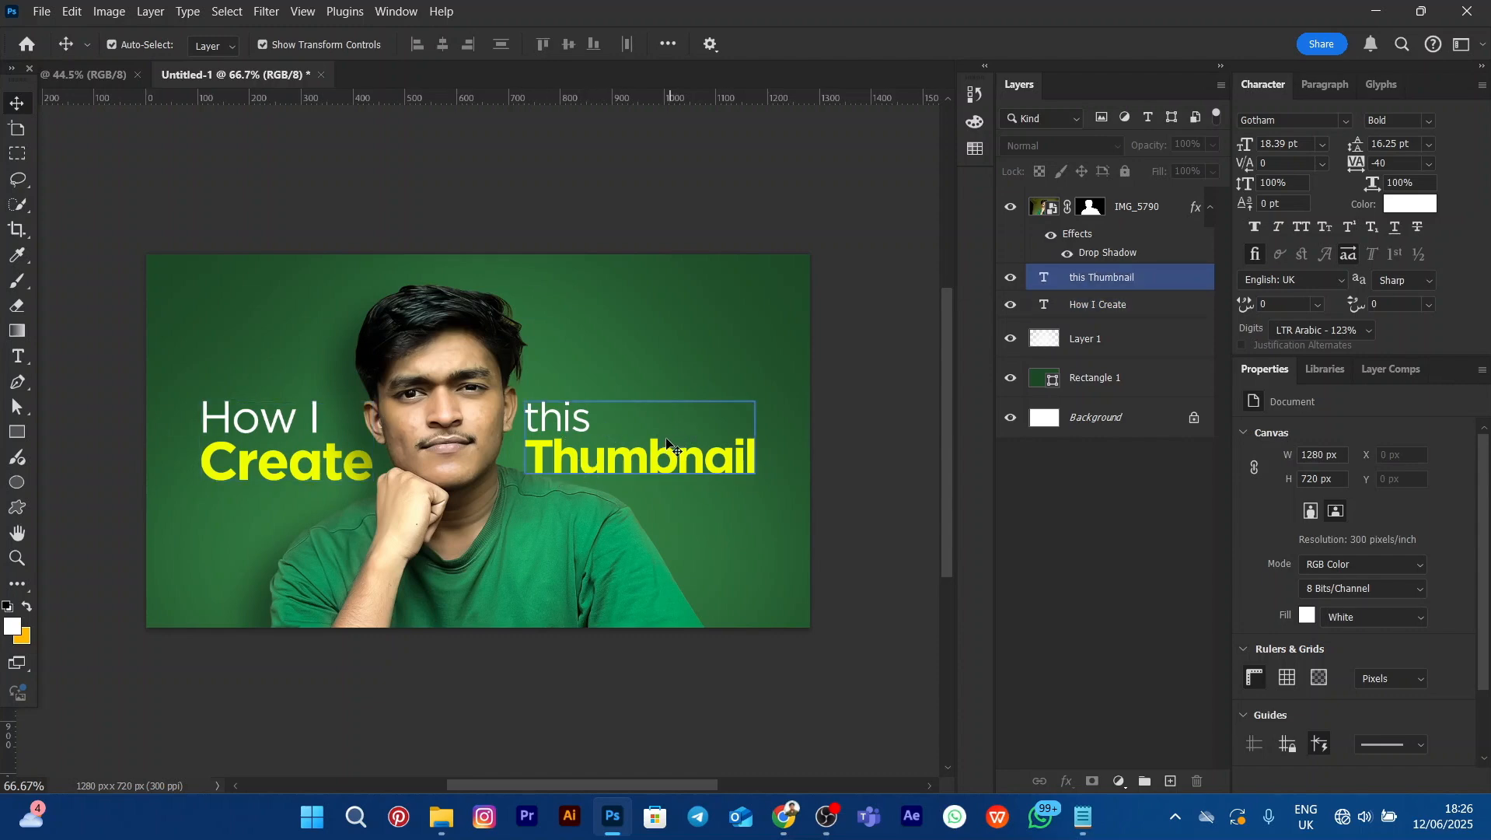
{"action": "left_click", "coordinate": [707, 428]}
{"action": "left_click_drag", "start_coordinate": [751, 401], "coordinate": [759, 393]}
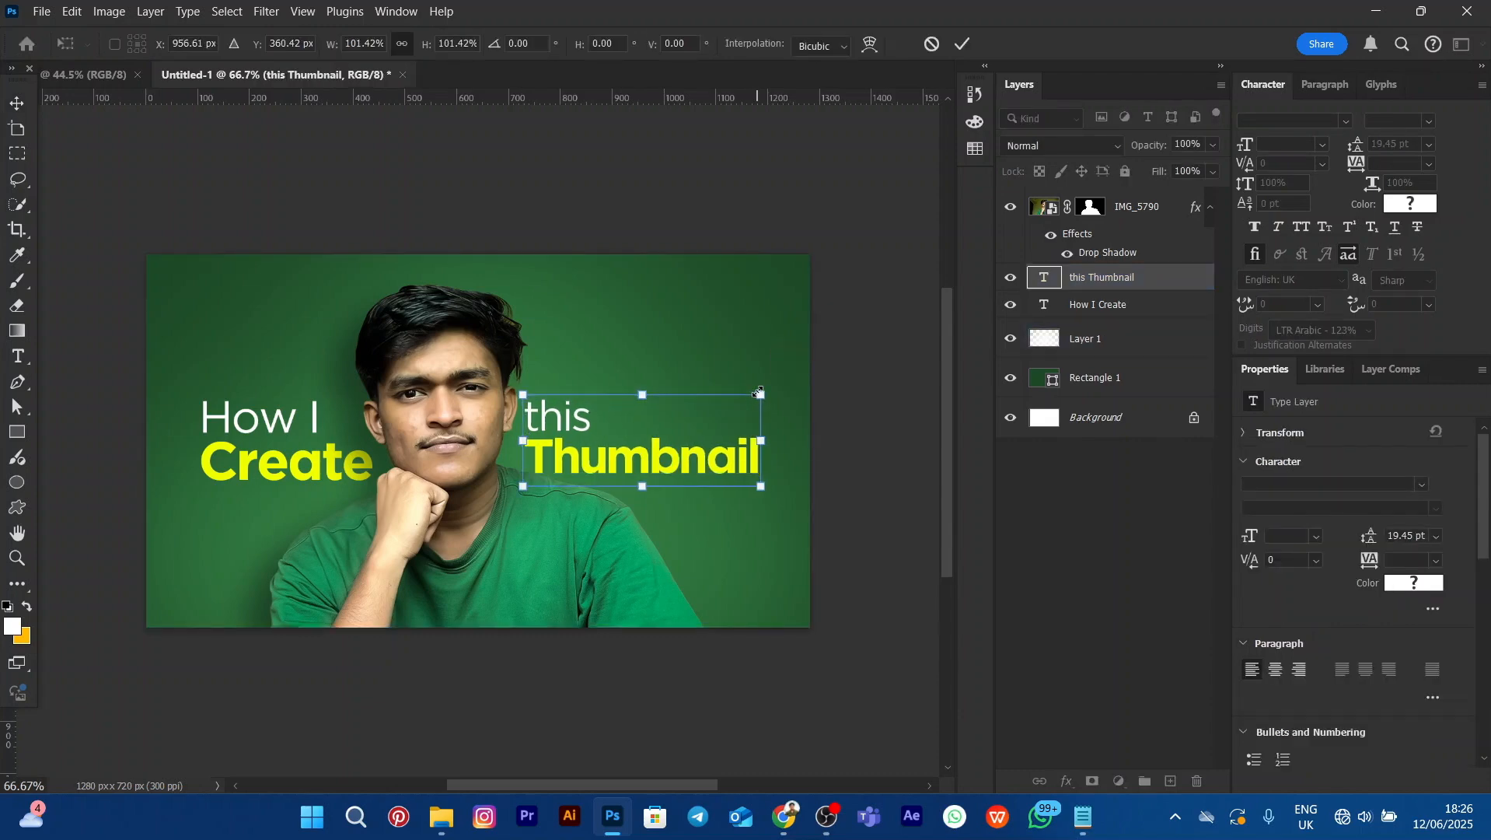
{"action": "left_click", "coordinate": [963, 44]}
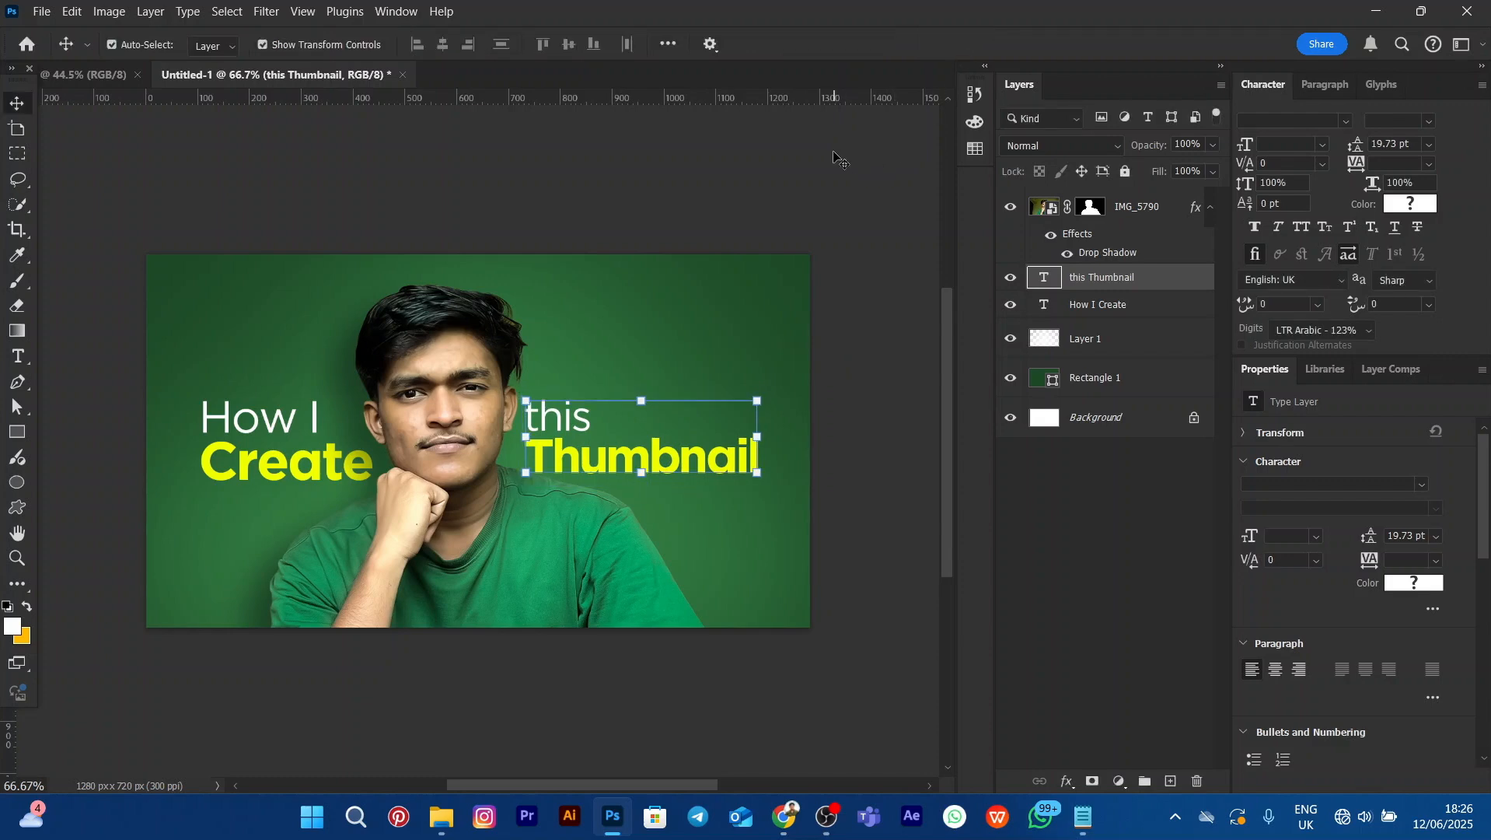
{"action": "left_click", "coordinate": [834, 153]}
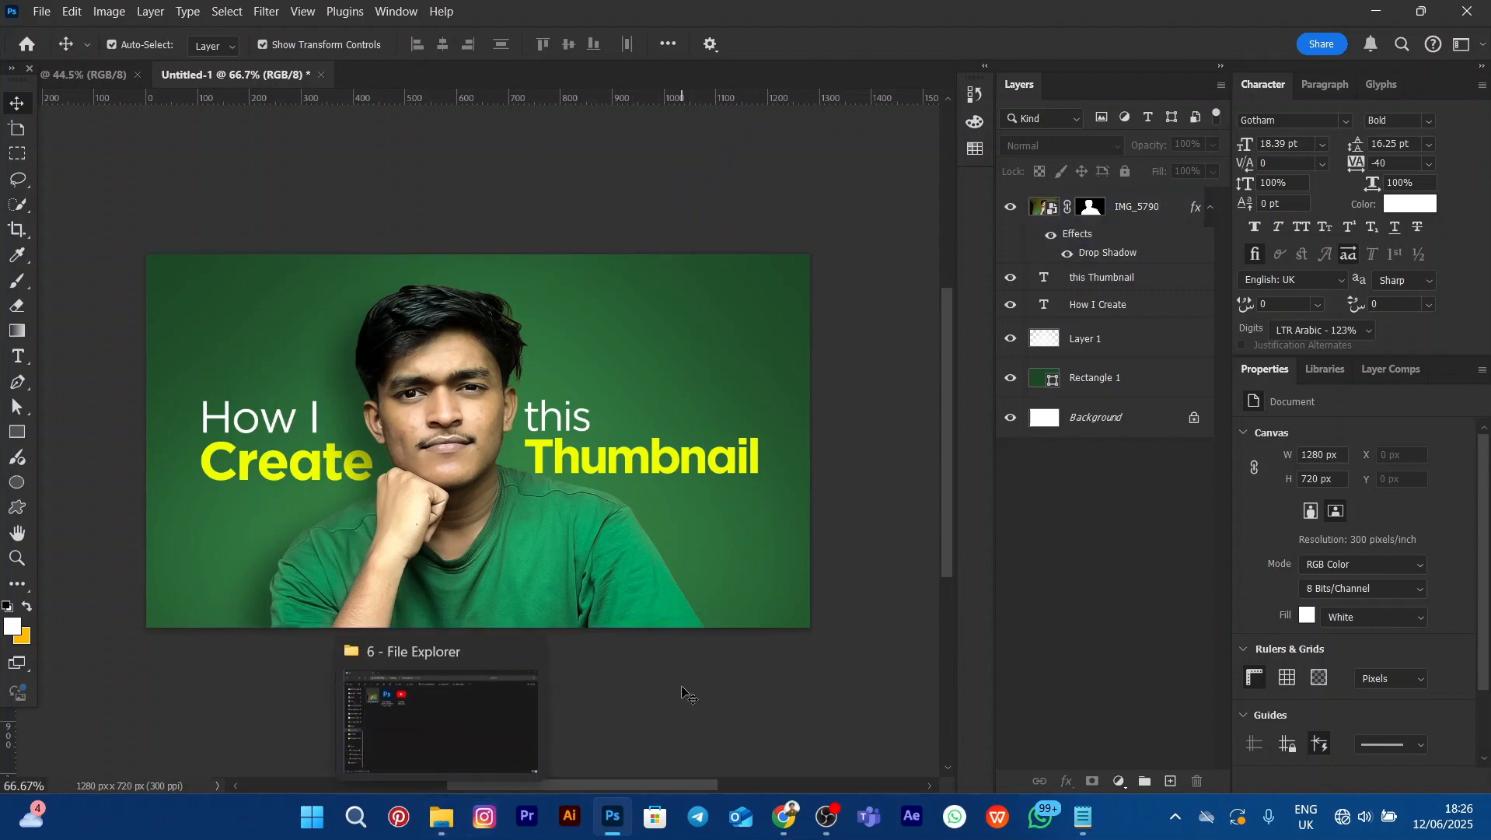
Switch to File Explorer and place Youtube LOGO.png from folder 6 into the Photoshop thumbnail document
{"action": "left_click", "coordinate": [442, 816]}
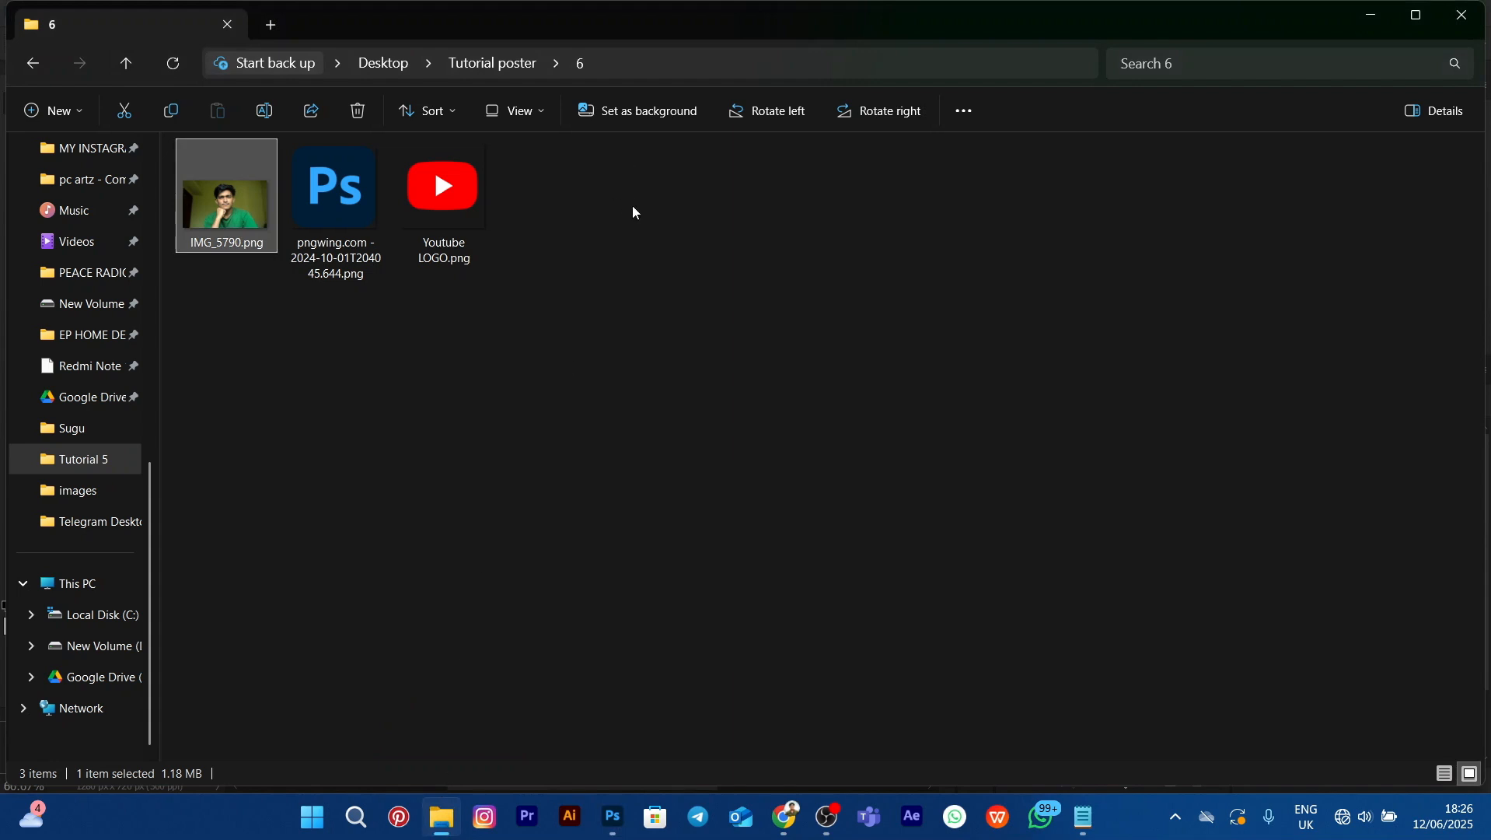
{"action": "left_click", "coordinate": [458, 203]}
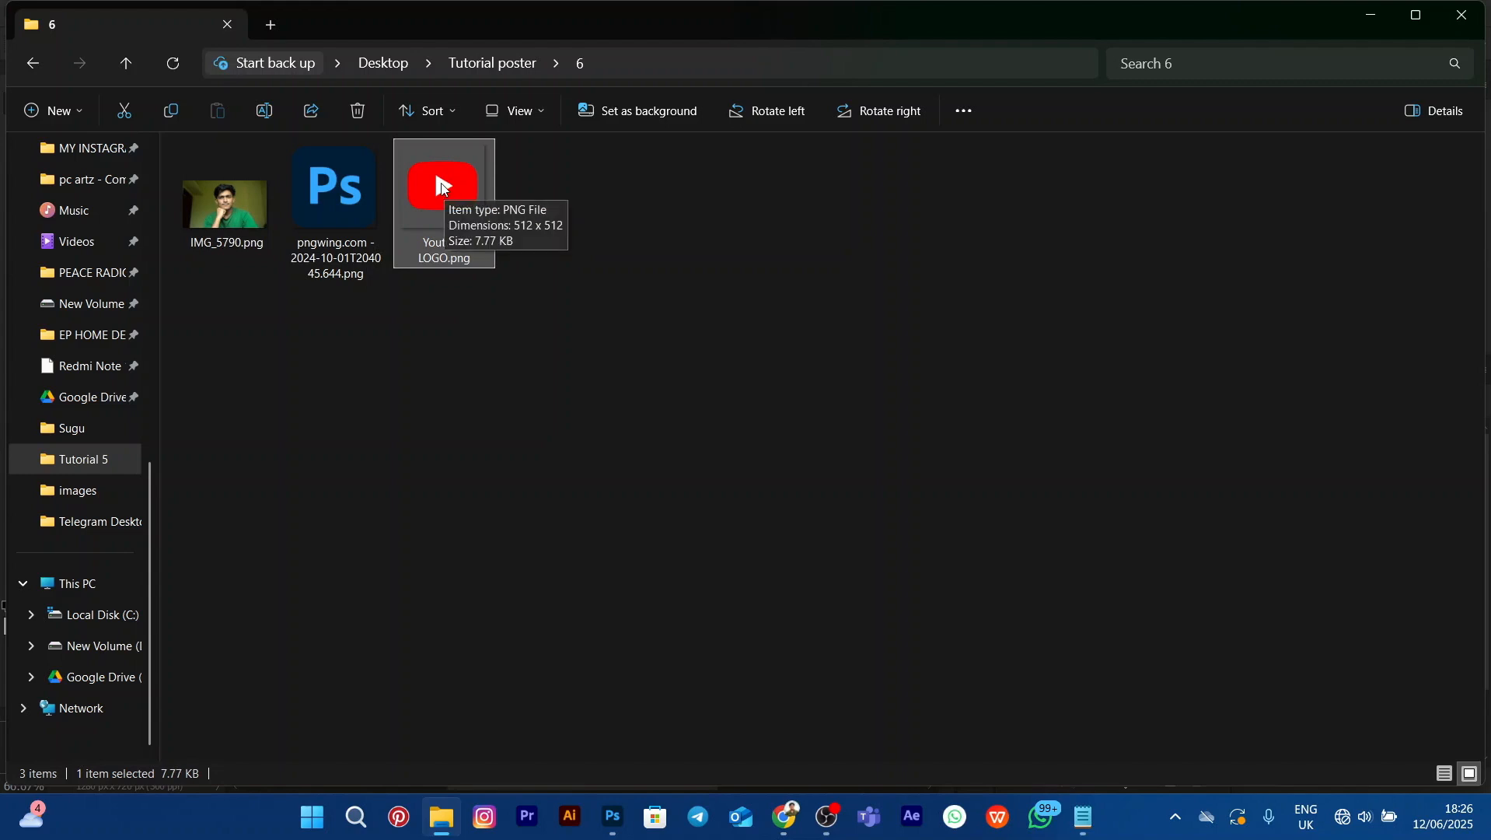
{"action": "left_click_drag", "start_coordinate": [445, 193], "coordinate": [598, 524]}
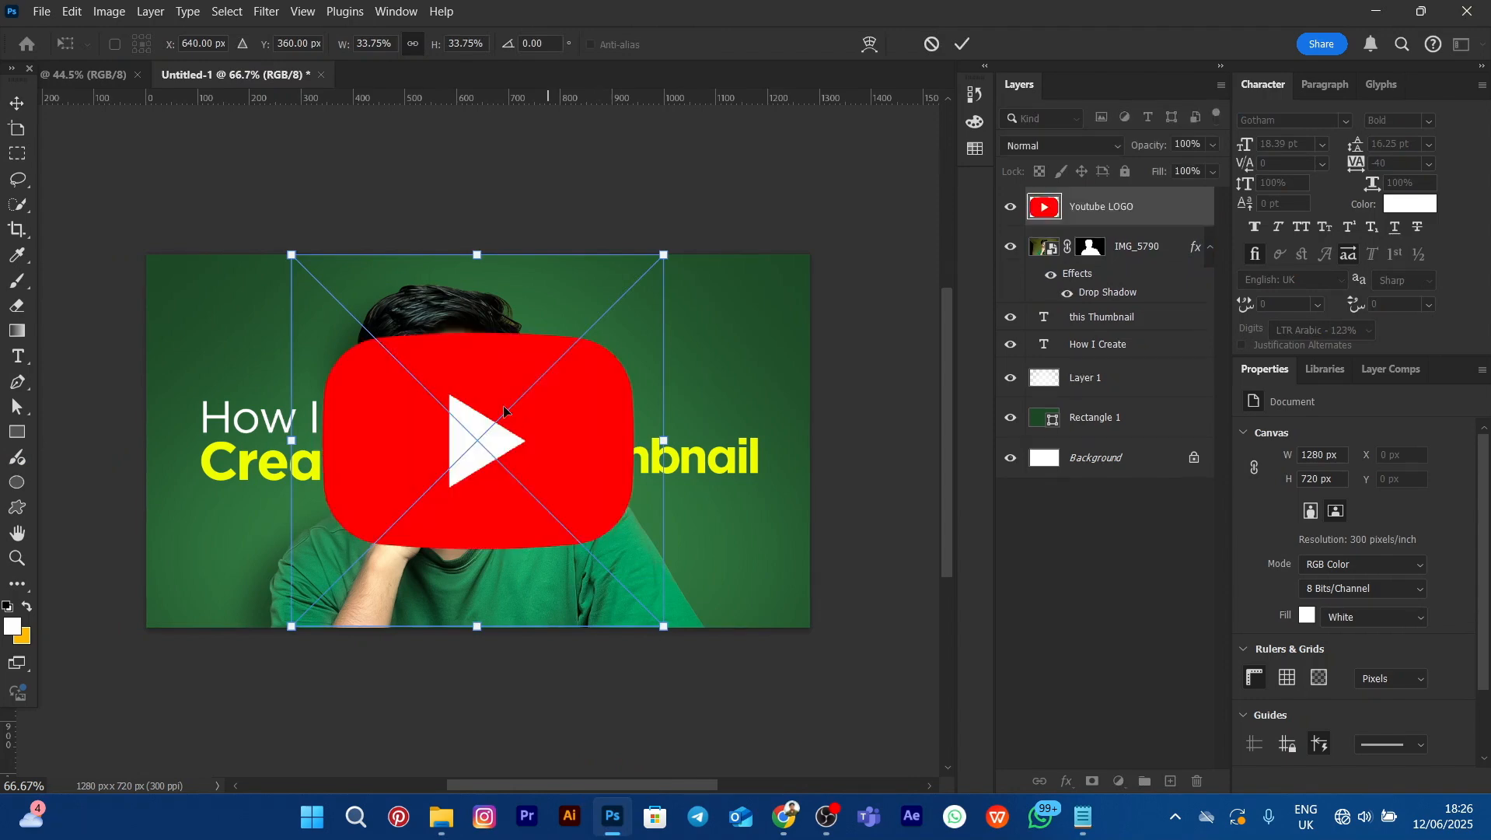
Scale the YouTube logo down to about 7.2%, position it beside "this" above "Thumbnail", and commit the placement
{"action": "left_click_drag", "start_coordinate": [476, 626], "coordinate": [640, 425]}
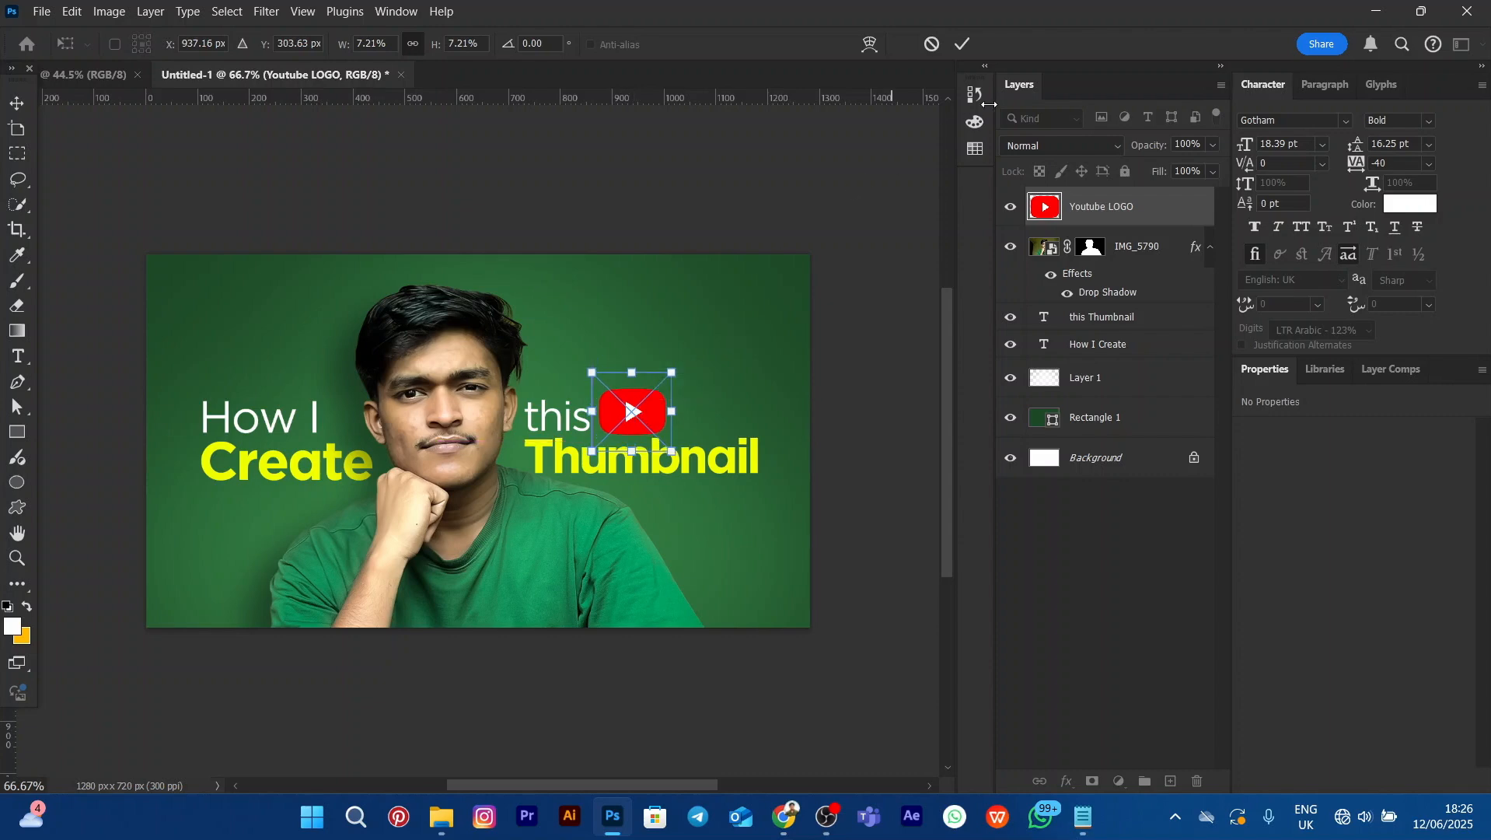
{"action": "left_click", "coordinate": [963, 44]}
{"action": "left_click", "coordinate": [769, 159]}
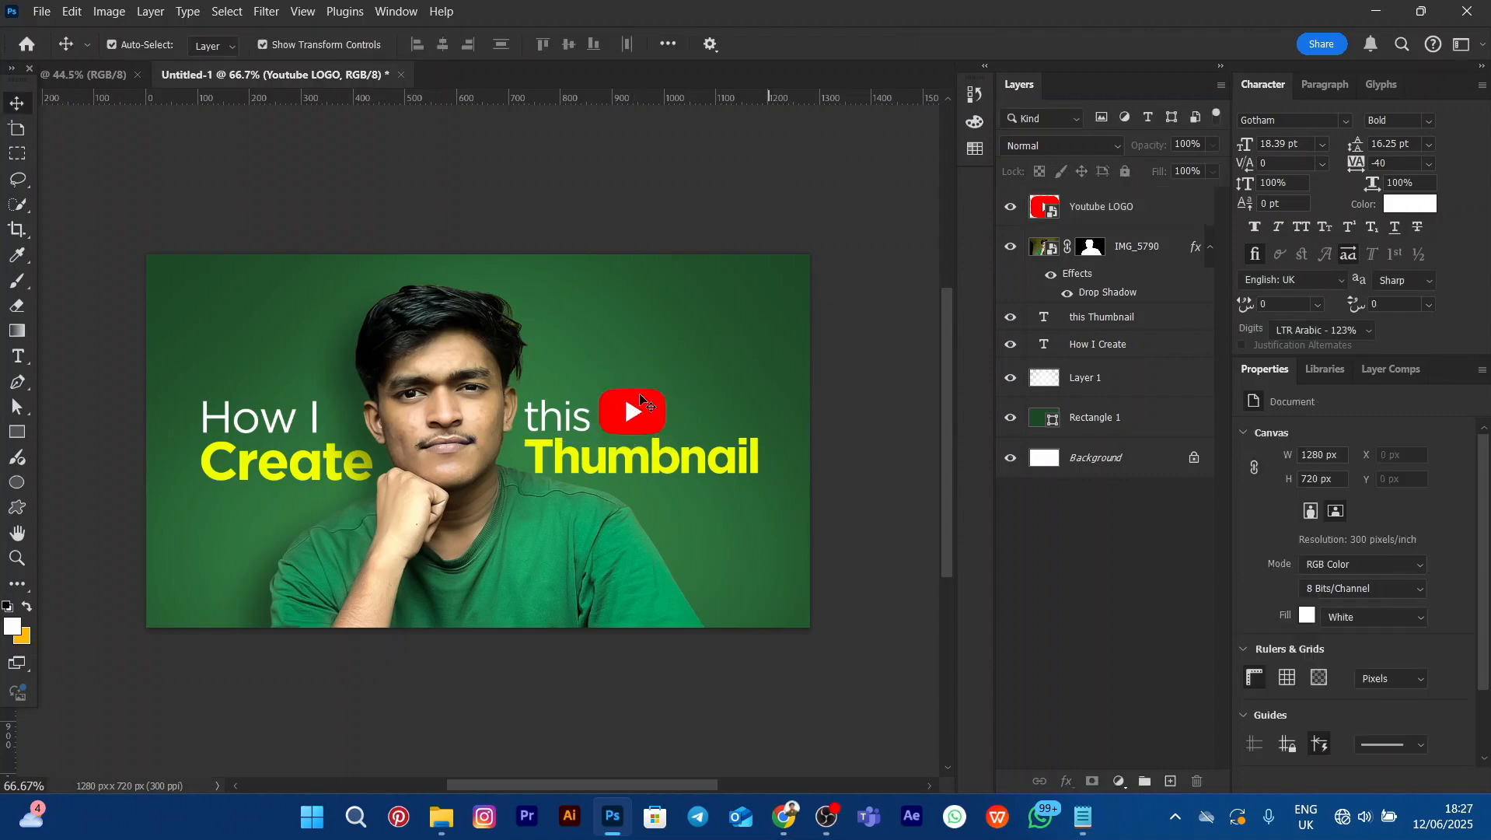
{"action": "left_click", "coordinate": [645, 402]}
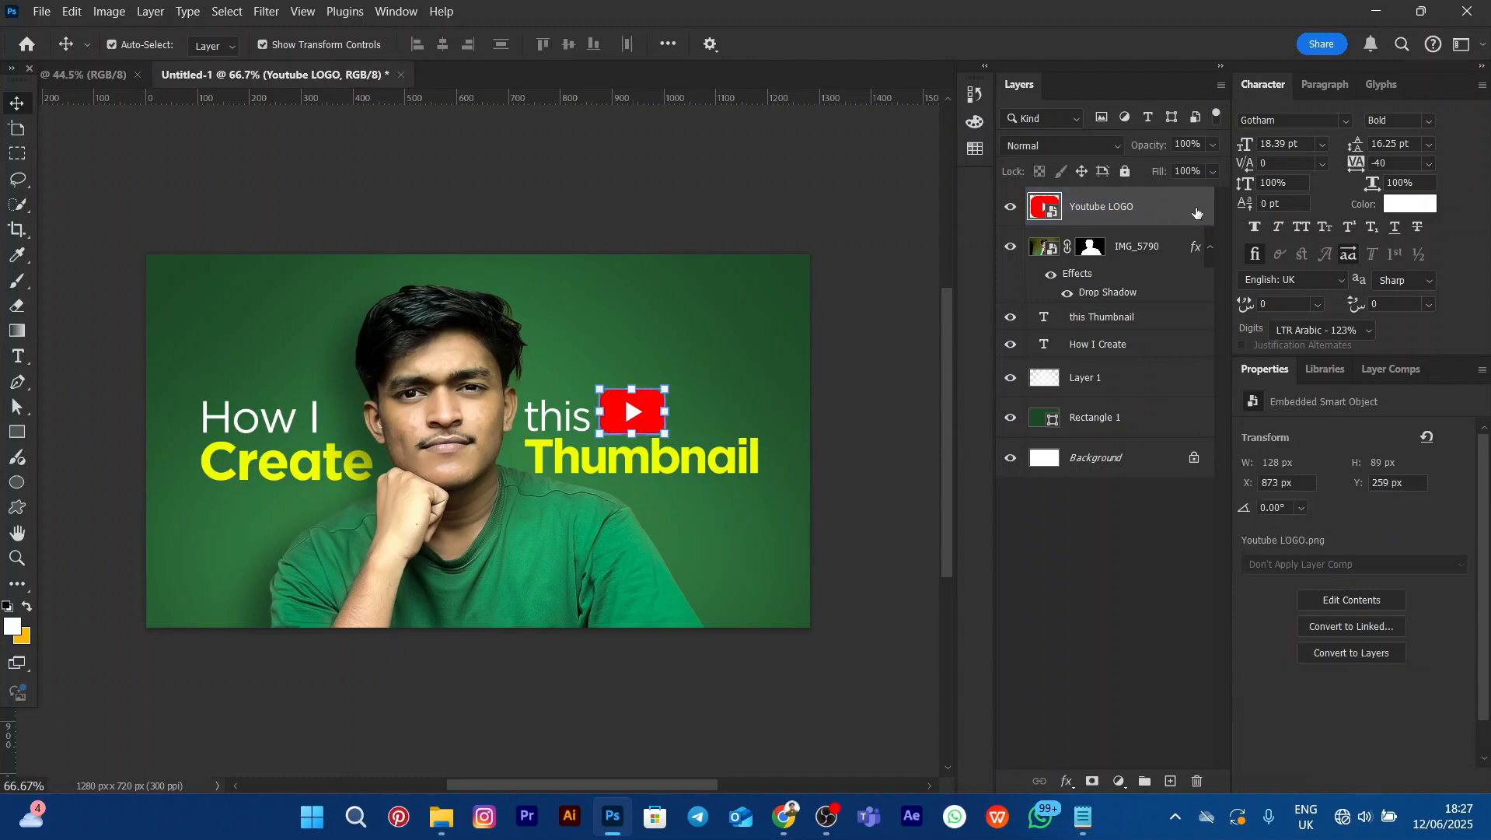
{"action": "left_click", "coordinate": [768, 200]}
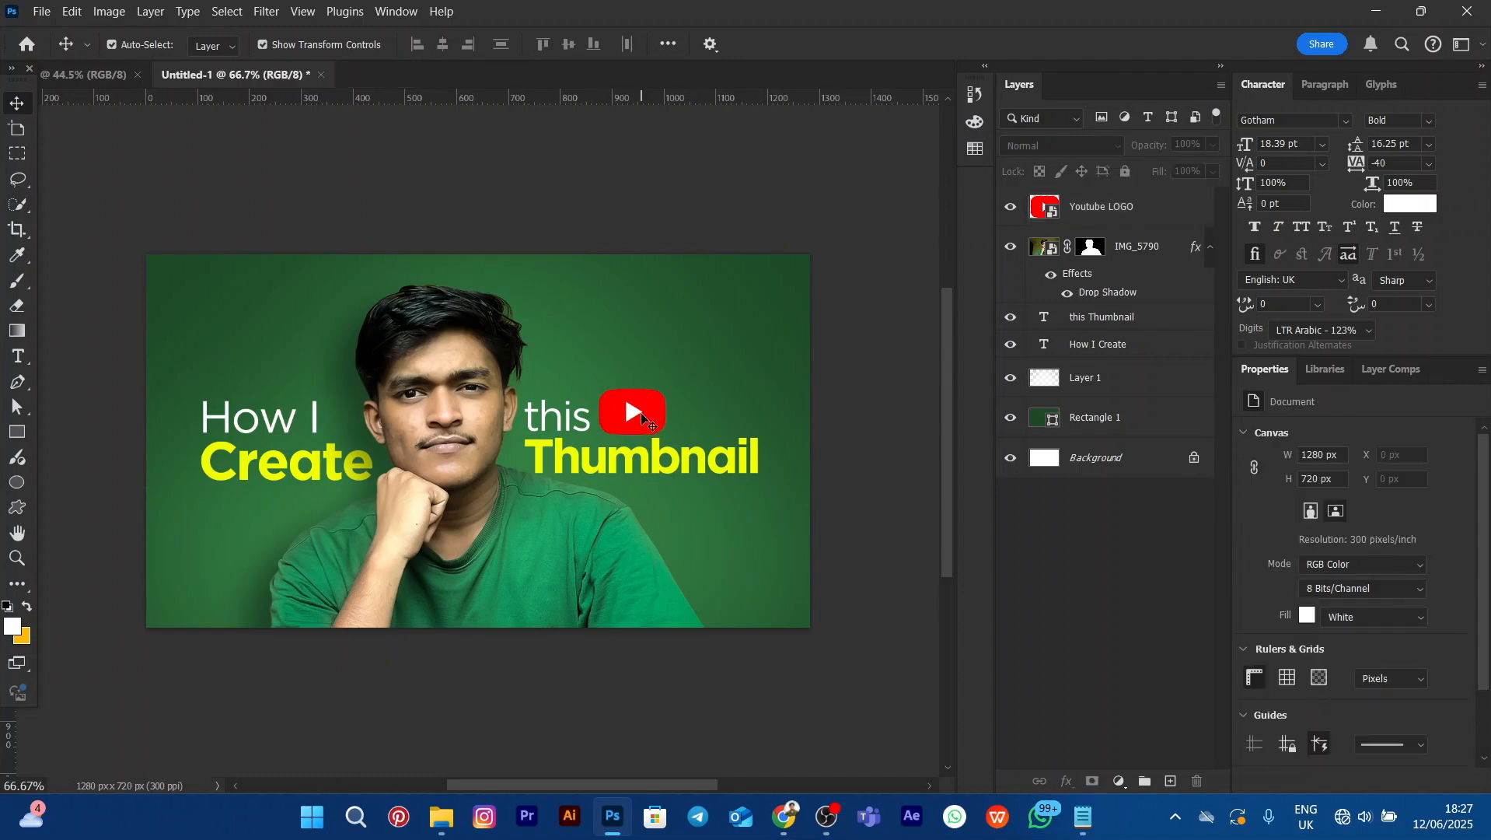
{"action": "left_click", "coordinate": [642, 420]}
{"action": "left_click", "coordinate": [629, 454]}
{"action": "scroll", "coordinate": [629, 454], "scroll_direction": "up", "scroll_amount": 3}
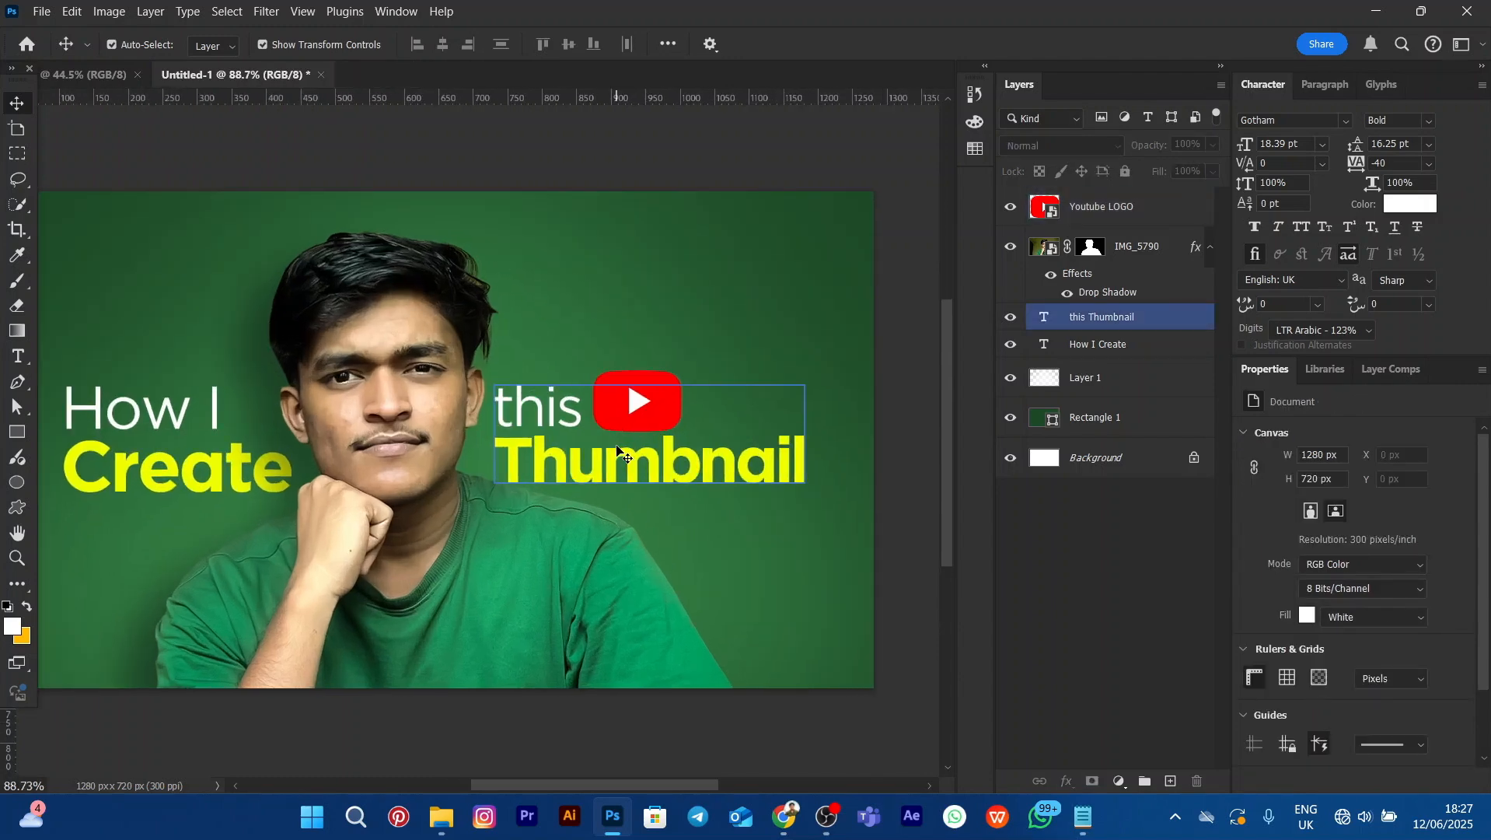
{"action": "left_click", "coordinate": [756, 163]}
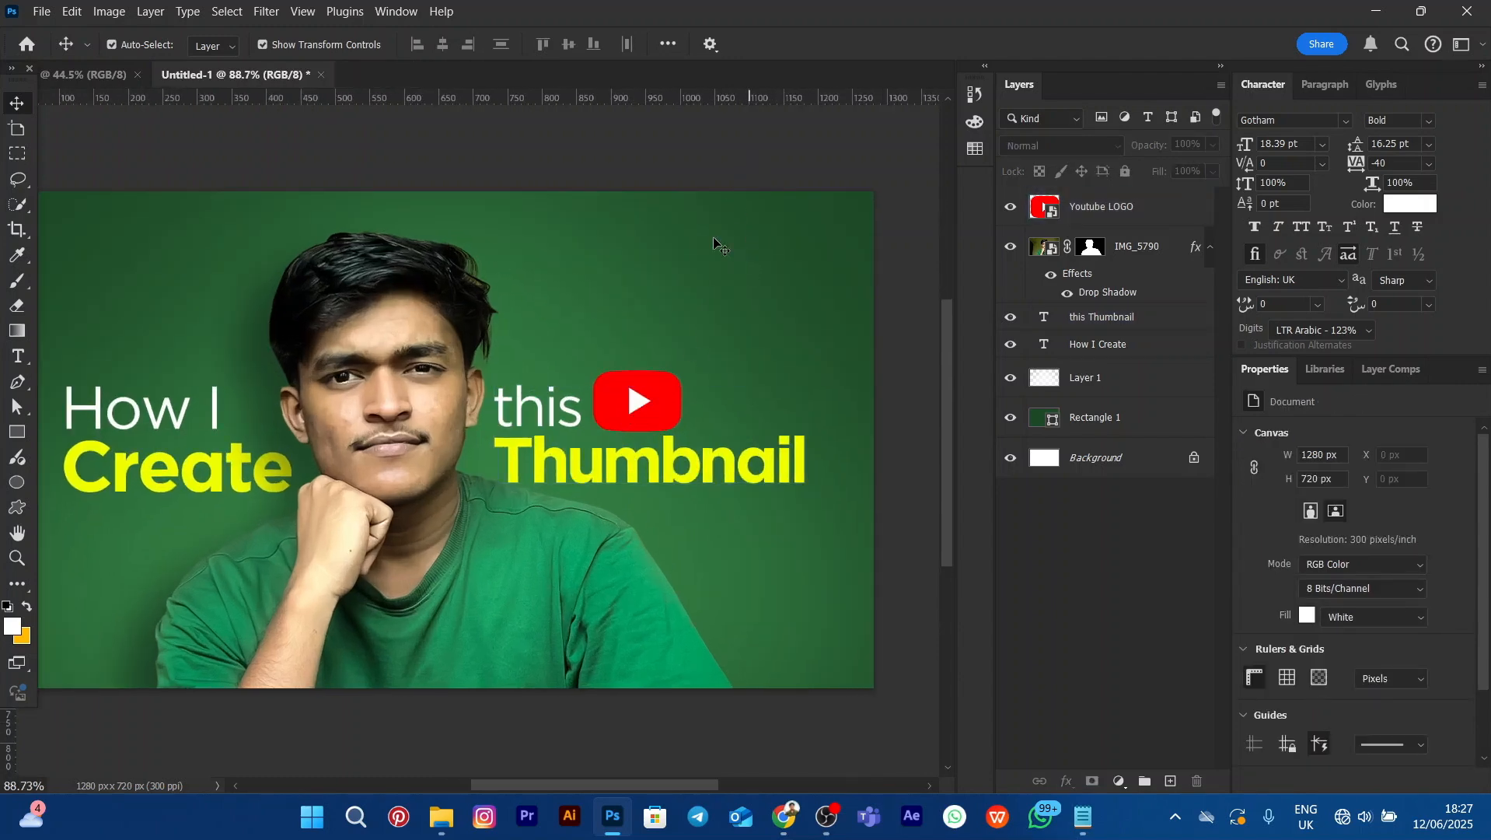
Add an Inner Bevel effect through Bevel & Emboss to the YouTube logo layer
{"action": "left_click", "coordinate": [669, 404]}
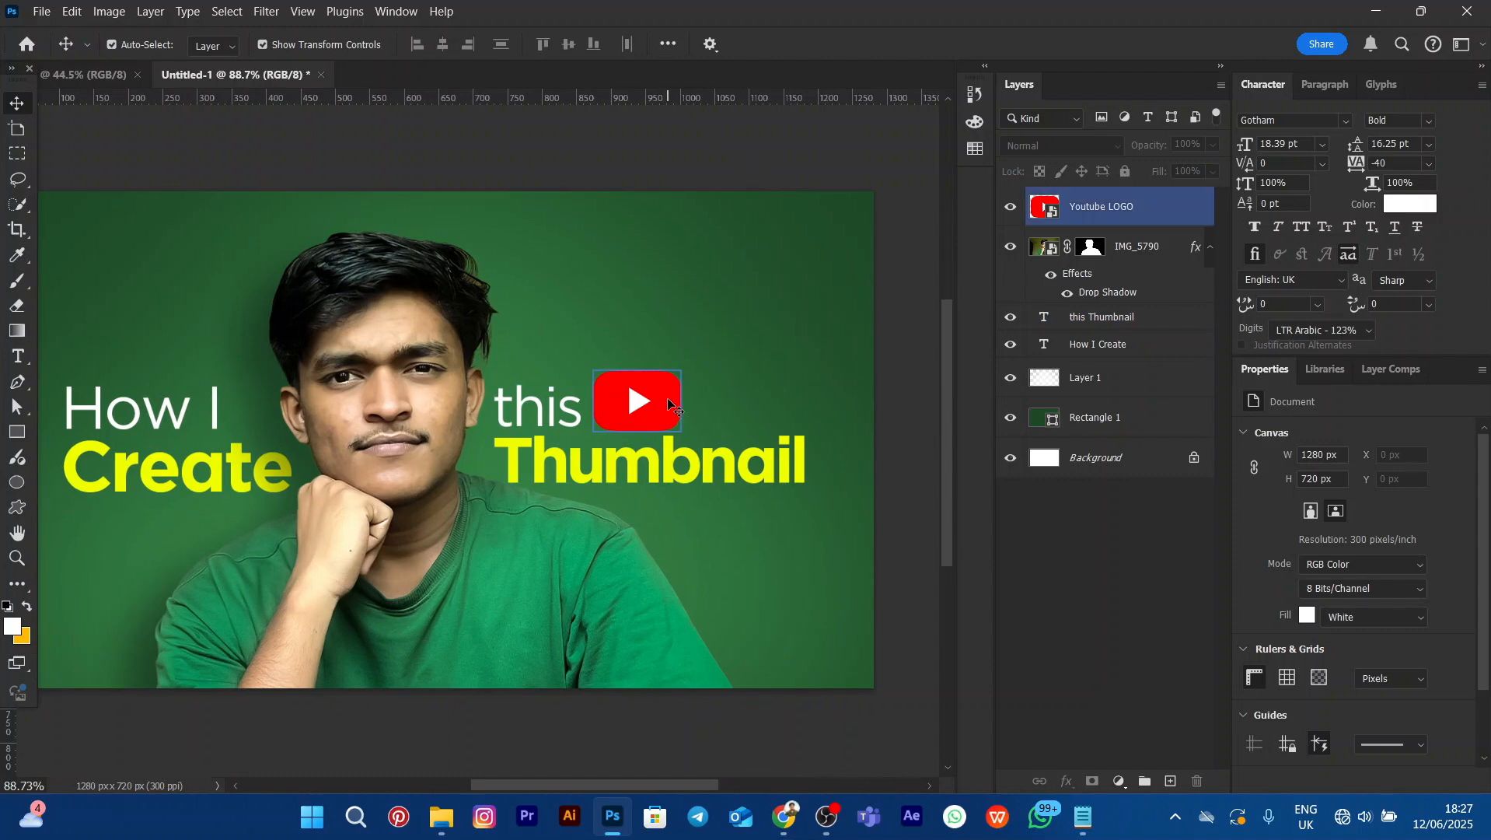
{"action": "left_click", "coordinate": [670, 405]}
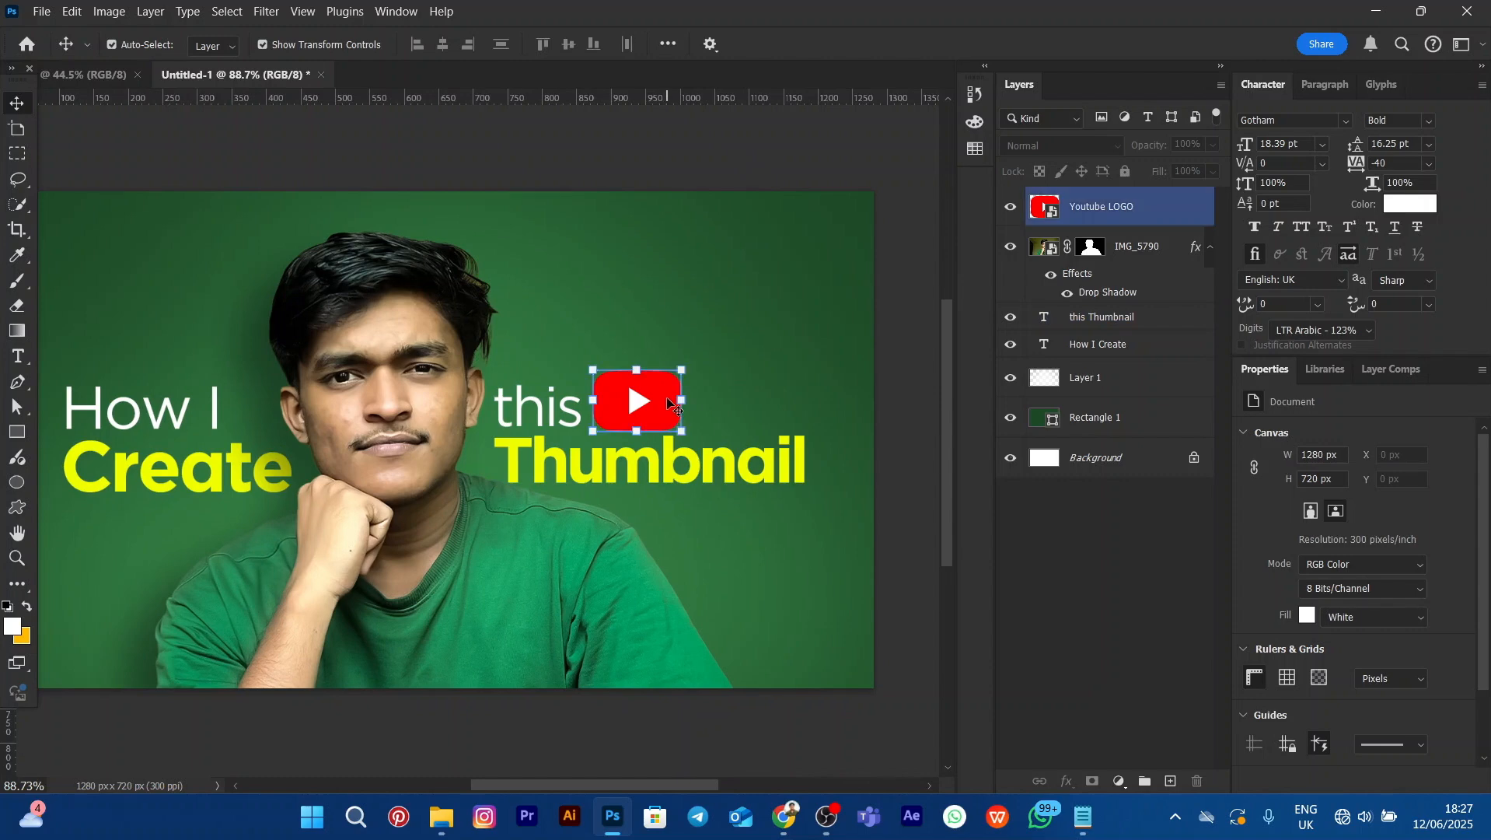
{"action": "double_click", "coordinate": [1172, 212]}
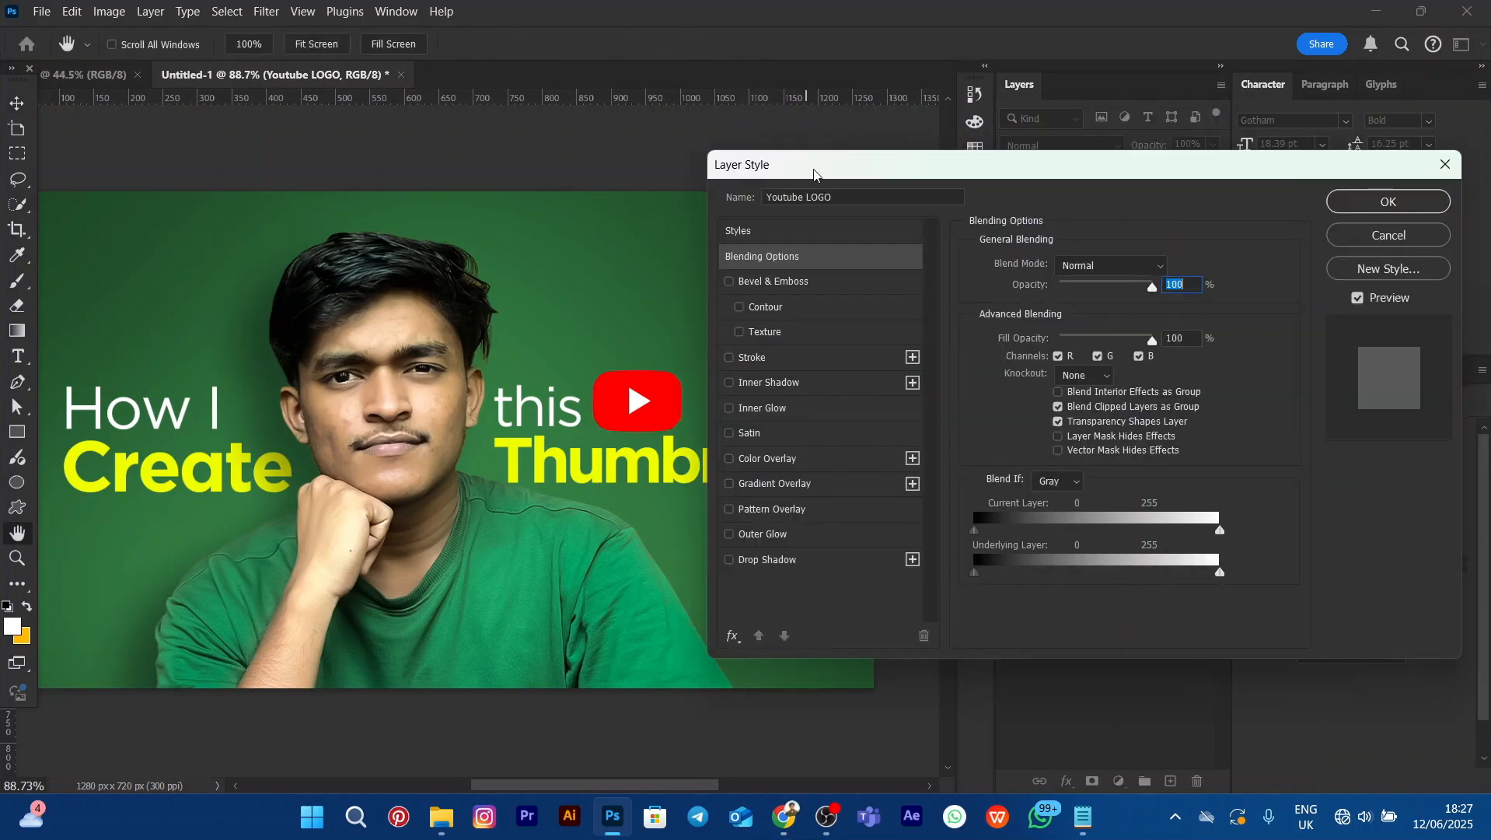
{"action": "left_click_drag", "start_coordinate": [815, 173], "coordinate": [898, 185]}
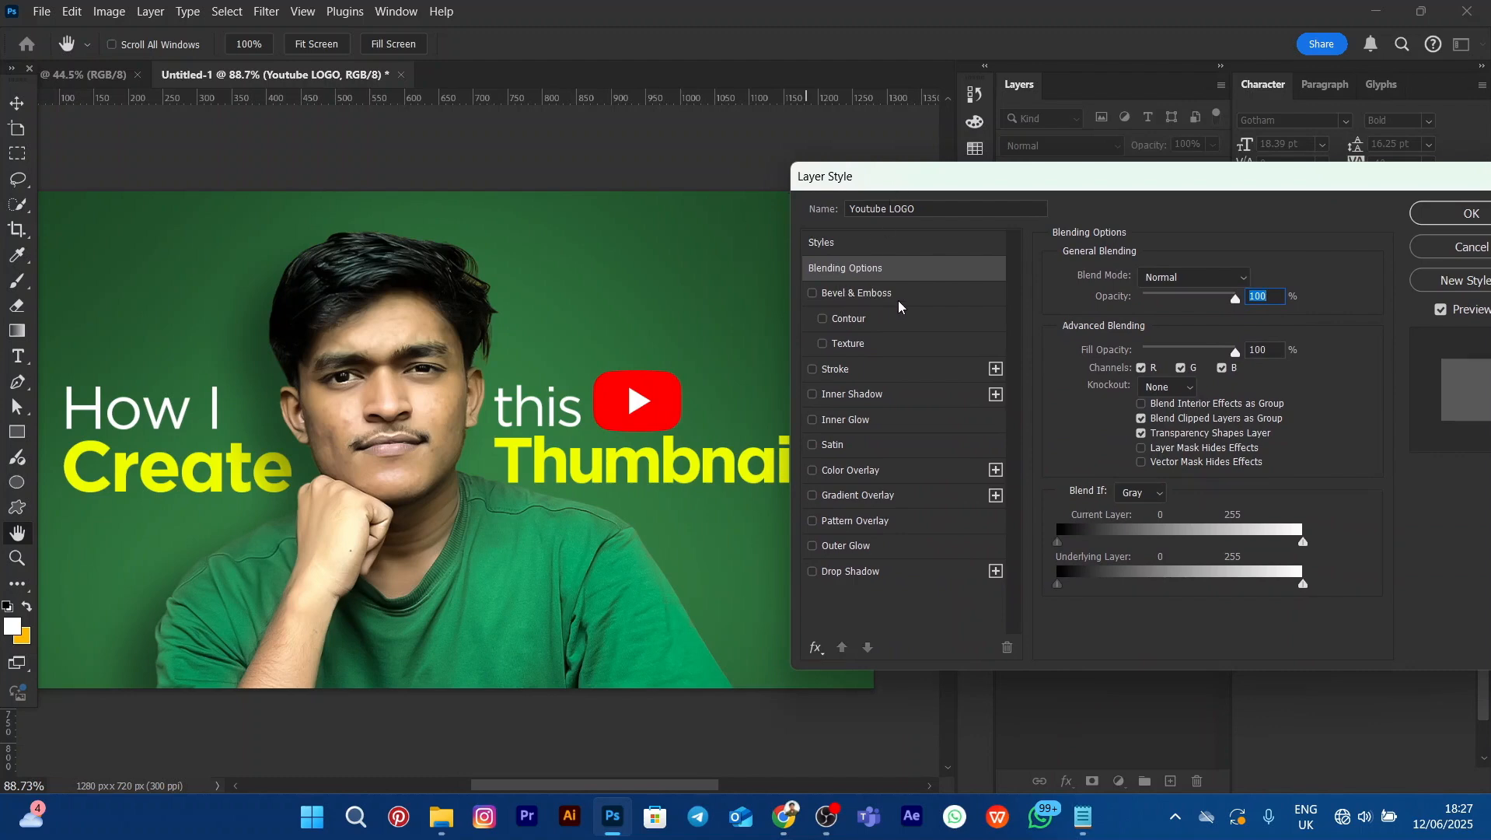
{"action": "left_click", "coordinate": [812, 293]}
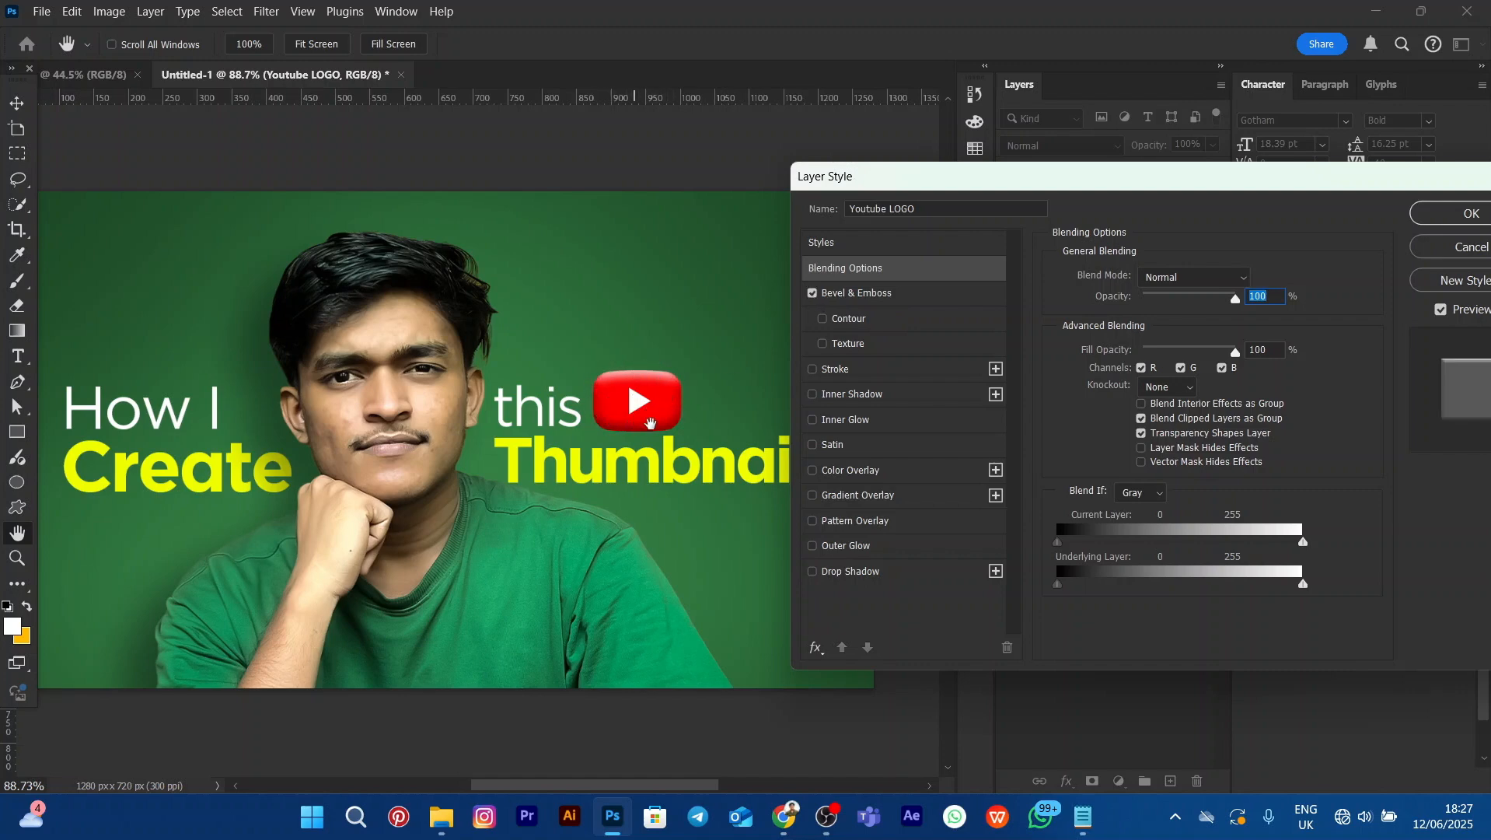
{"action": "left_click", "coordinate": [875, 298]}
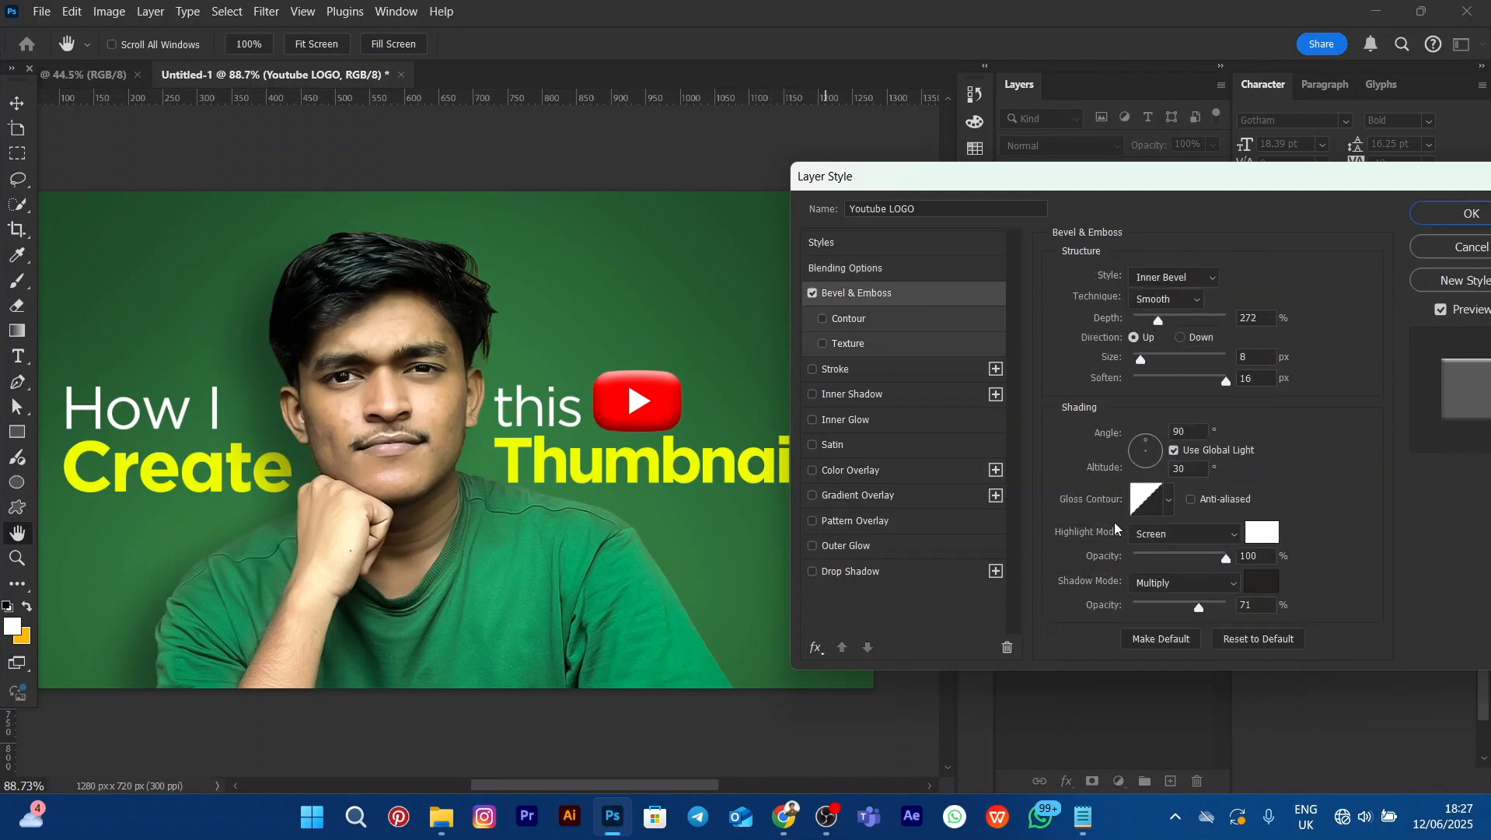
{"action": "left_click_drag", "start_coordinate": [1152, 187], "coordinate": [767, 166]}
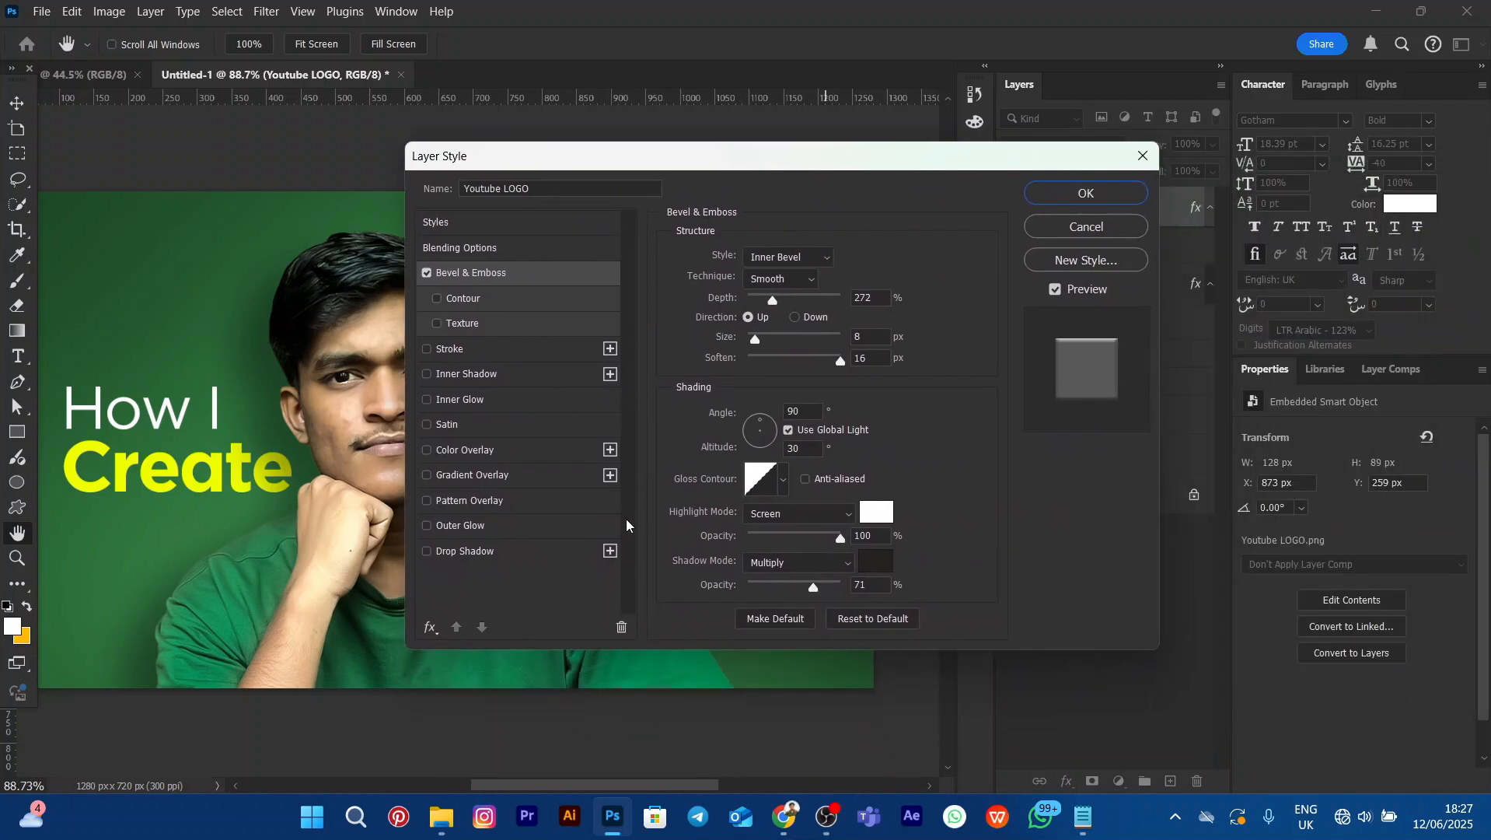
{"action": "left_click_drag", "start_coordinate": [707, 164], "coordinate": [1041, 191]}
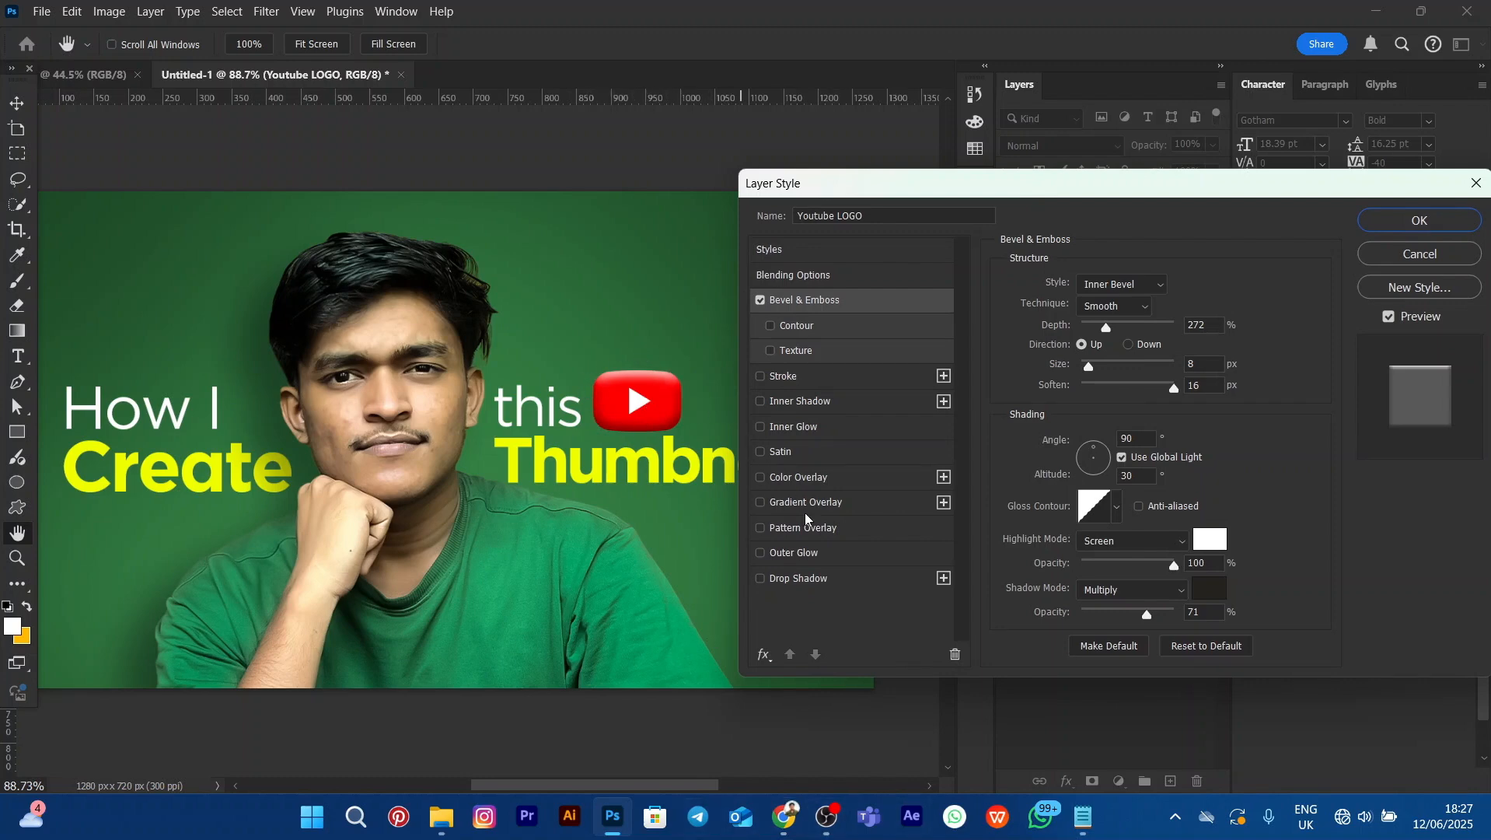
Add a drop shadow to the YouTube logo with 19% opacity, 5 px distance and 3 px size, and apply the layer style
{"action": "left_click", "coordinate": [760, 578]}
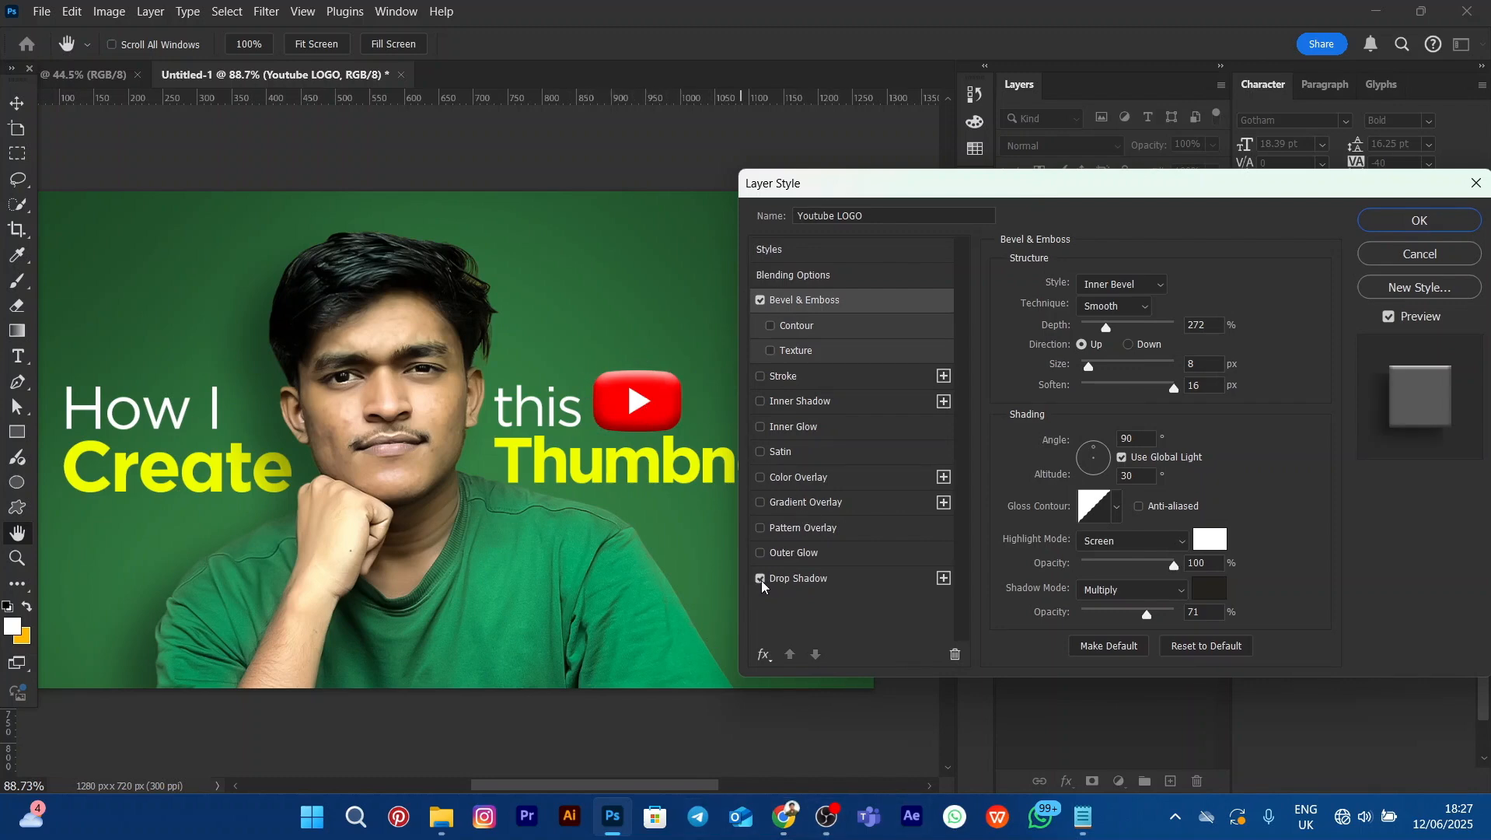
{"action": "left_click", "coordinate": [805, 579]}
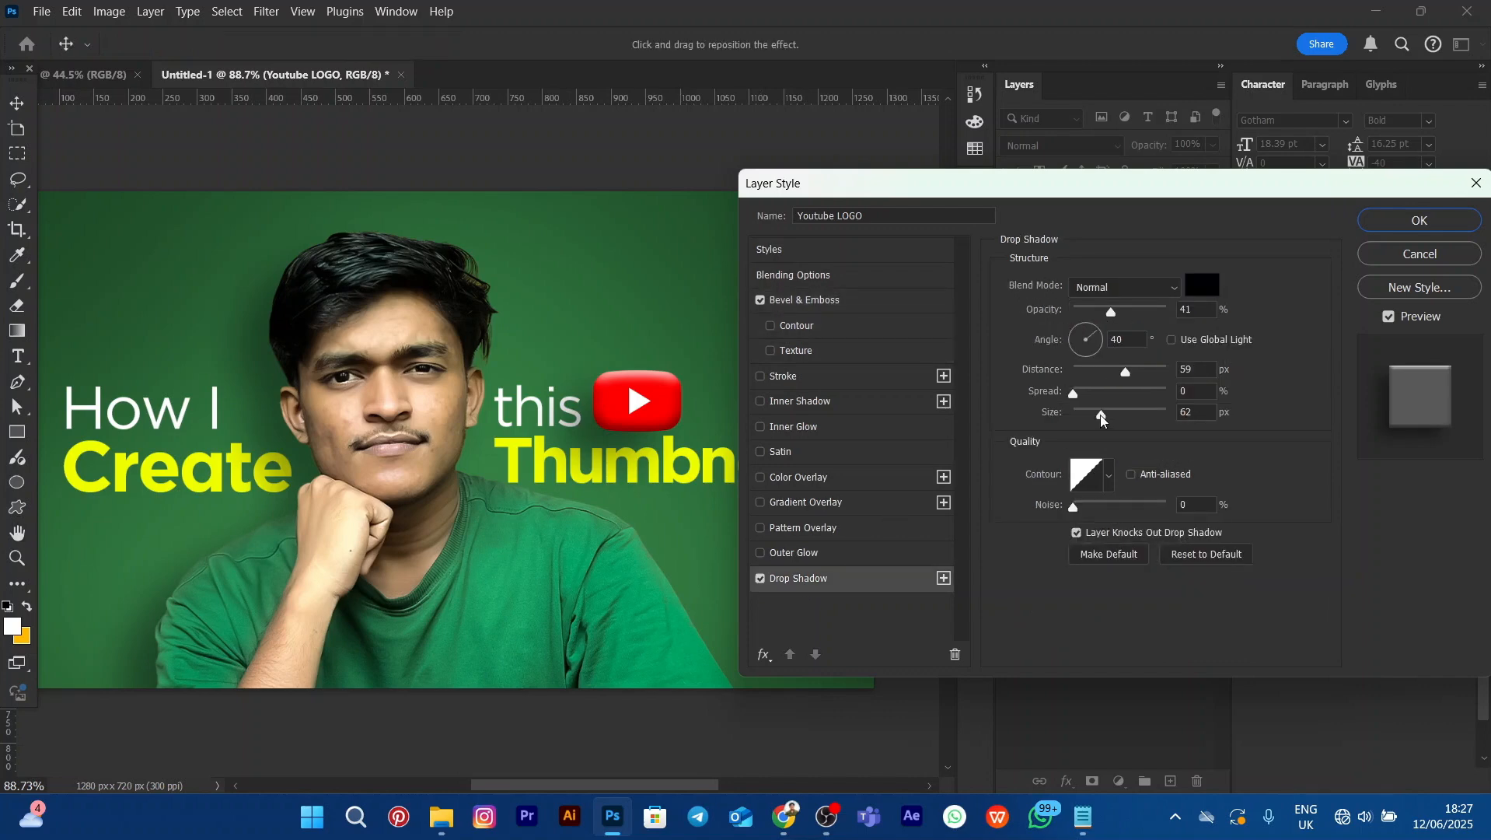
{"action": "left_click_drag", "start_coordinate": [1126, 372], "coordinate": [1079, 372]}
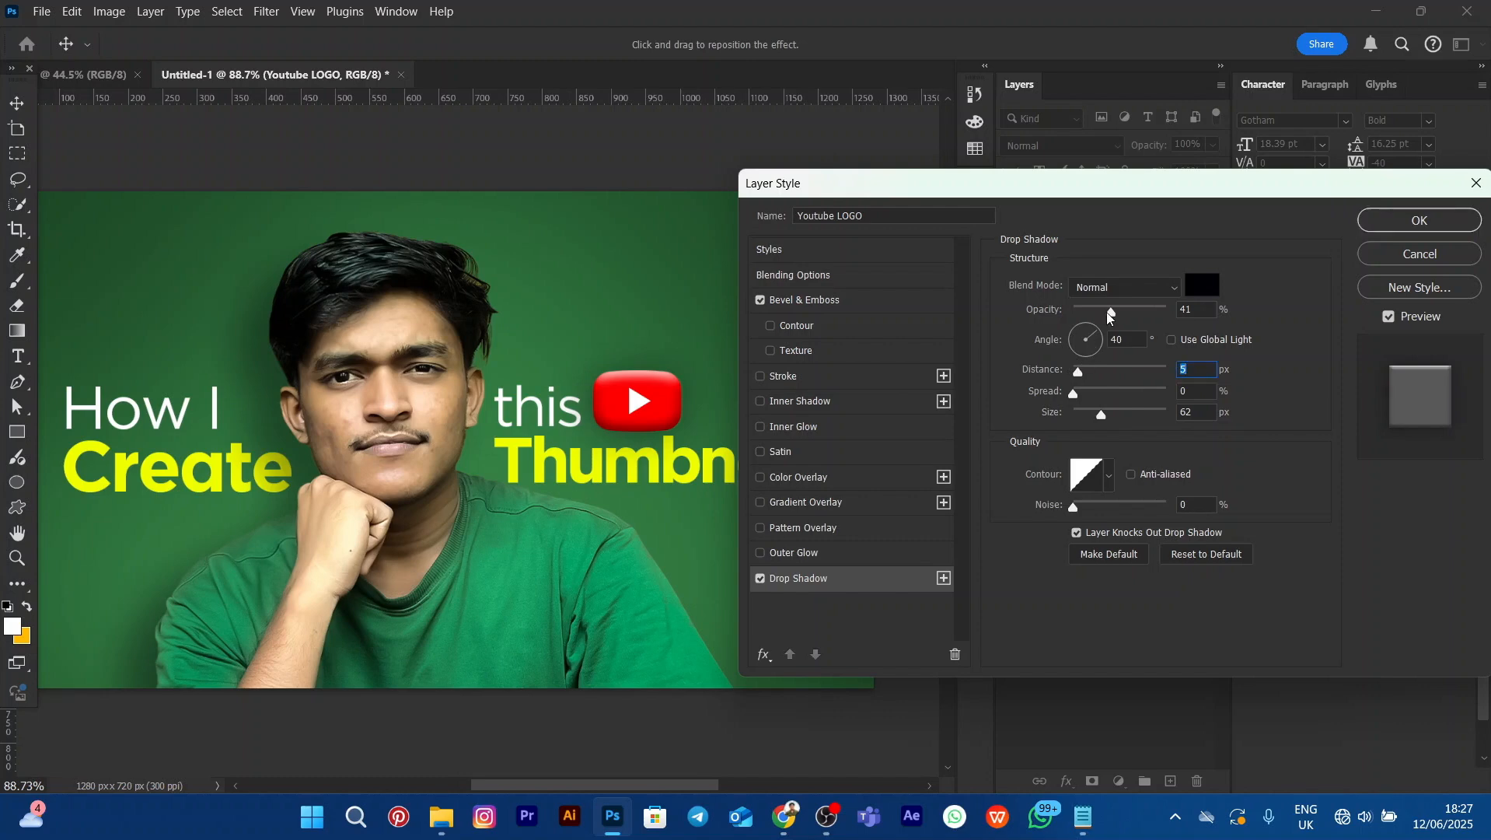
{"action": "left_click_drag", "start_coordinate": [1111, 315], "coordinate": [1092, 316]}
{"action": "left_click_drag", "start_coordinate": [1101, 414], "coordinate": [1077, 414]}
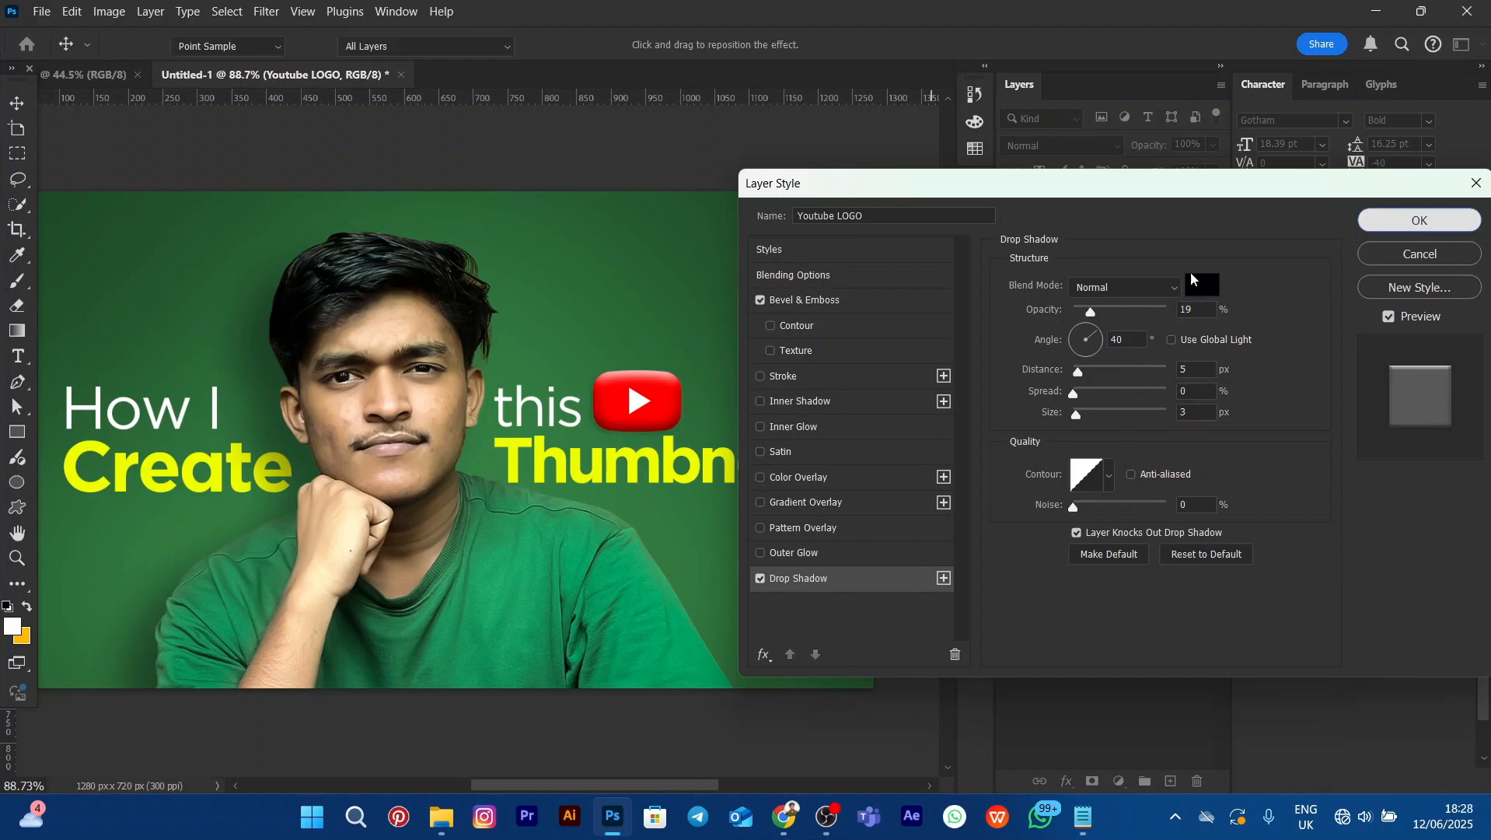
{"action": "left_click", "coordinate": [1420, 220]}
Examine the YouTube logo's bevel and shadow up close and check how it fits the whole thumbnail
{"action": "scroll", "coordinate": [619, 404], "scroll_direction": "up", "scroll_amount": 2}
{"action": "left_click", "coordinate": [774, 201]}
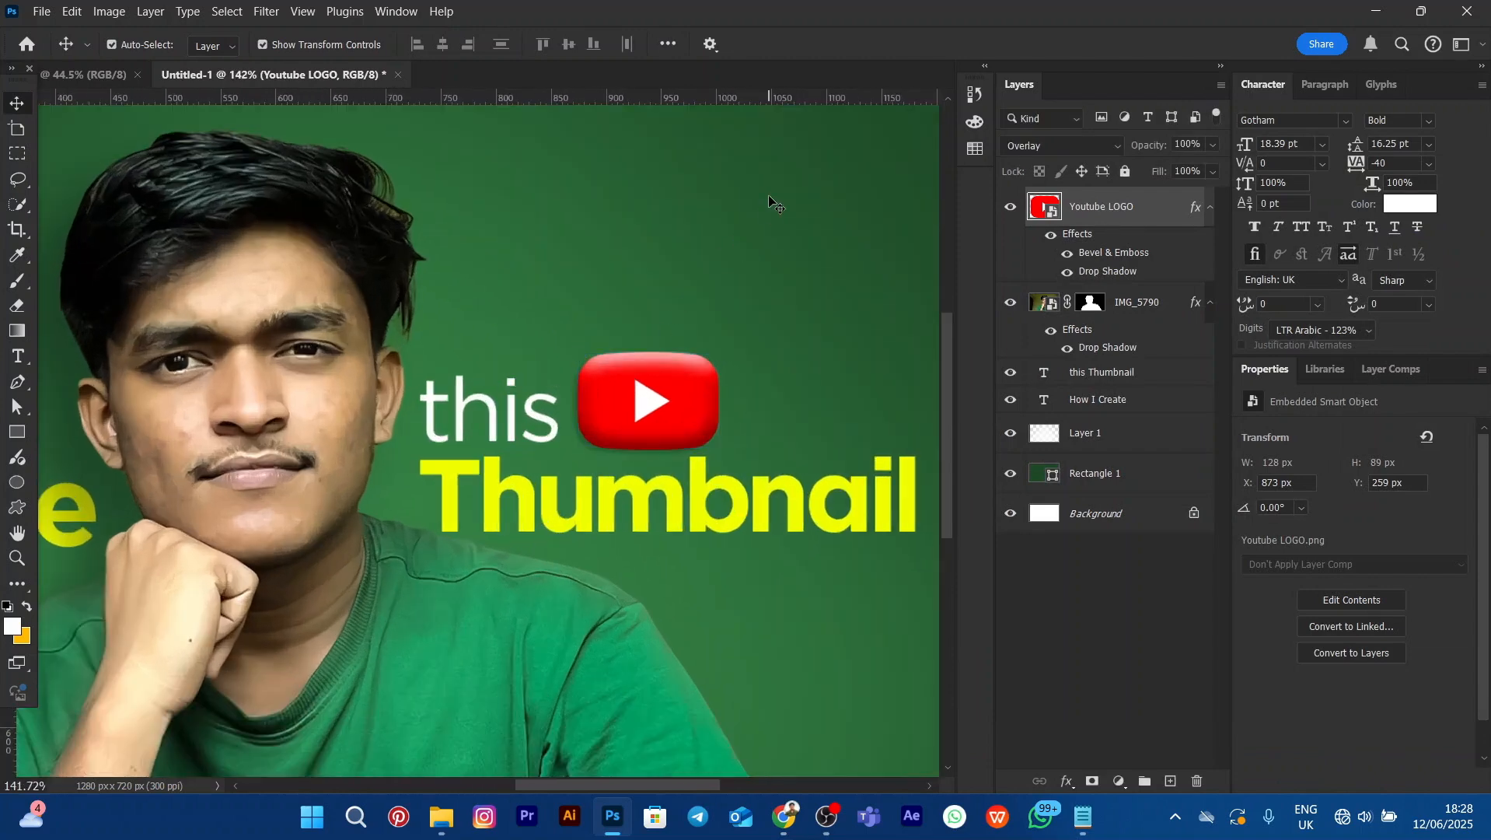
{"action": "scroll", "coordinate": [531, 439], "scroll_direction": "up", "scroll_amount": 3}
{"action": "scroll", "coordinate": [531, 439], "scroll_direction": "down", "scroll_amount": 4}
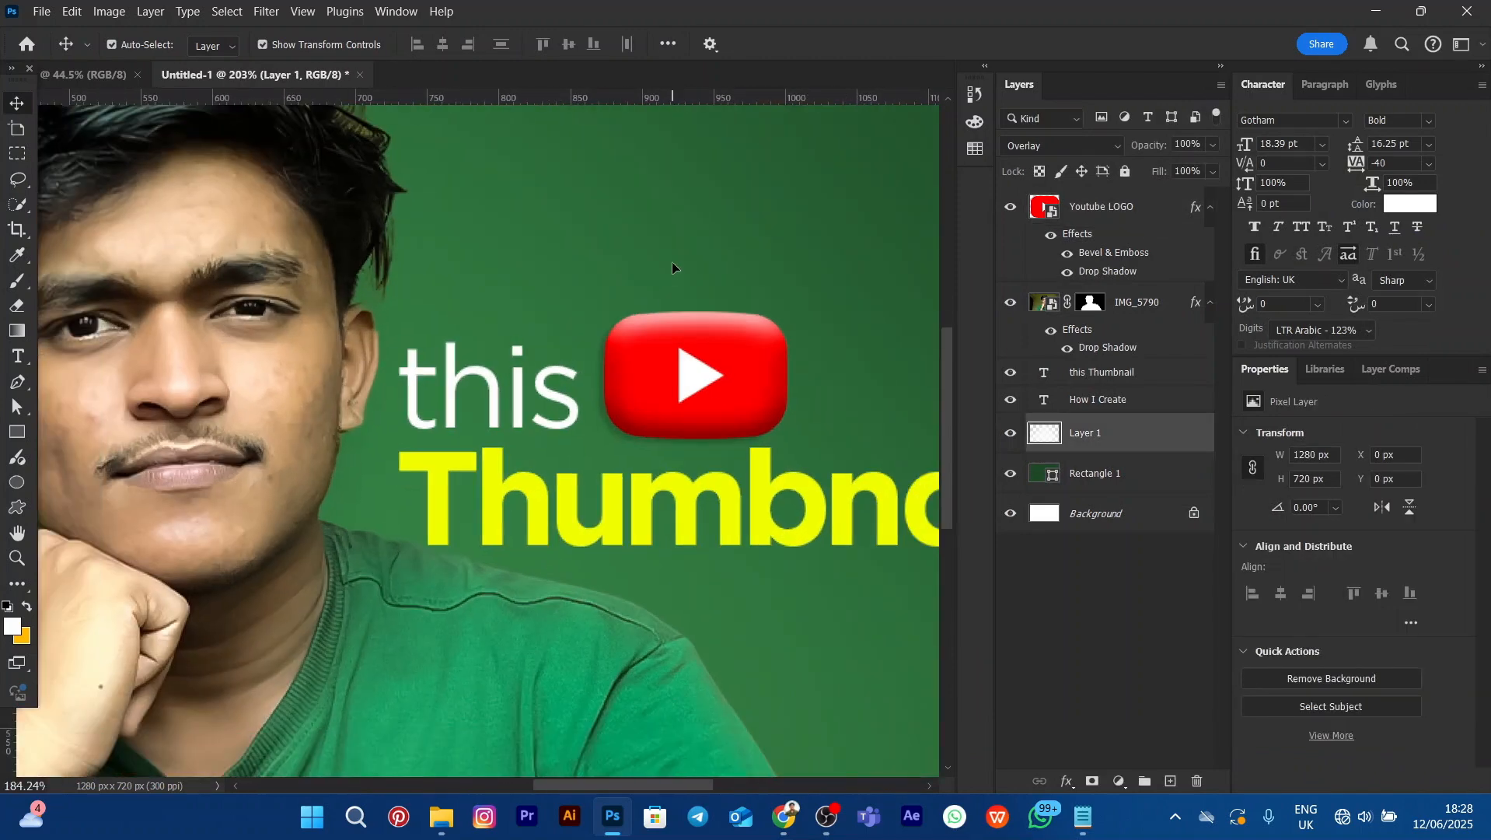
{"action": "scroll", "coordinate": [672, 268], "scroll_direction": "down", "scroll_amount": 1}
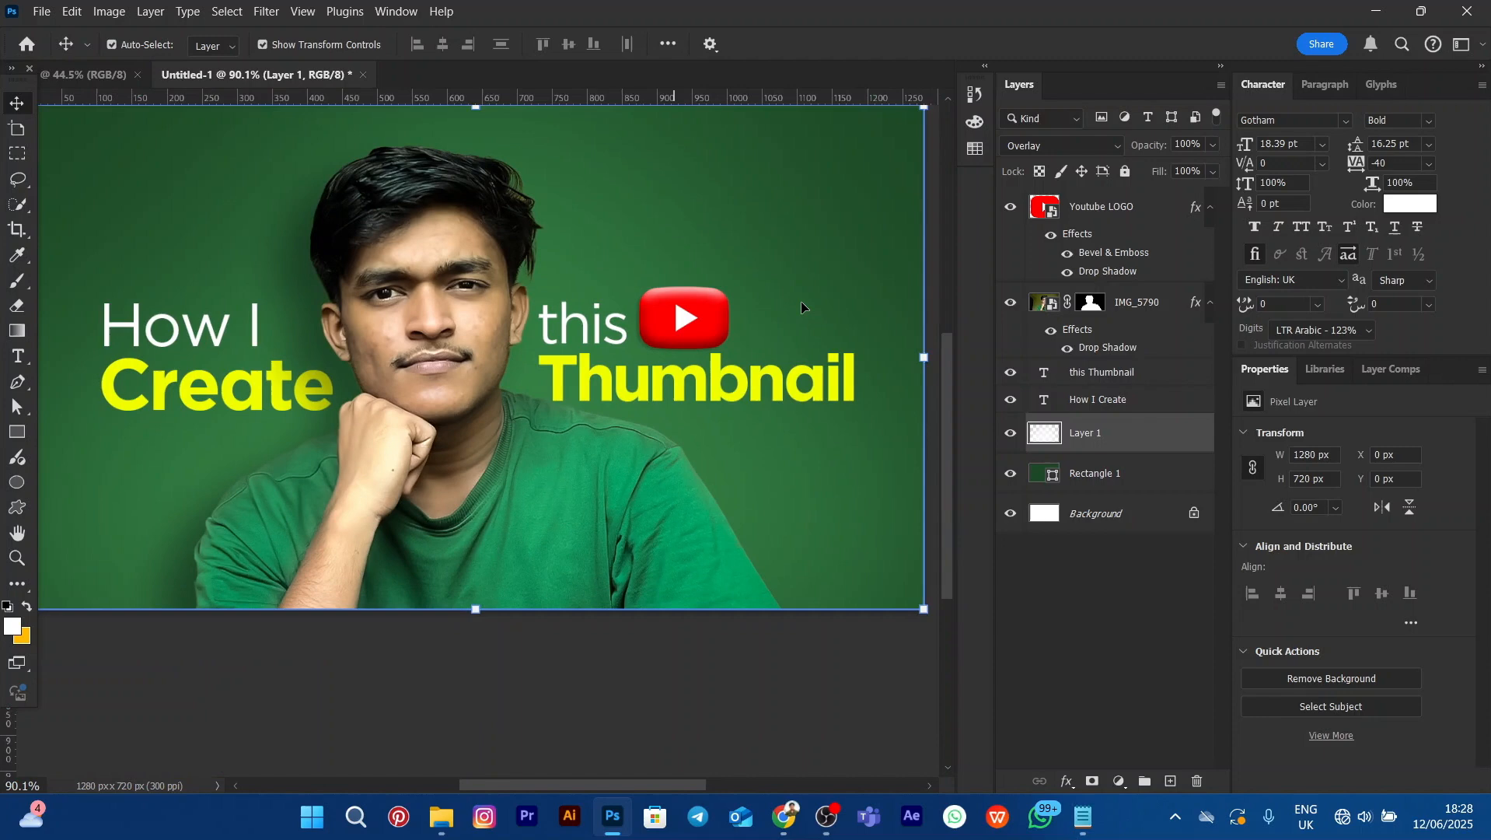
{"action": "left_click", "coordinate": [752, 656]}
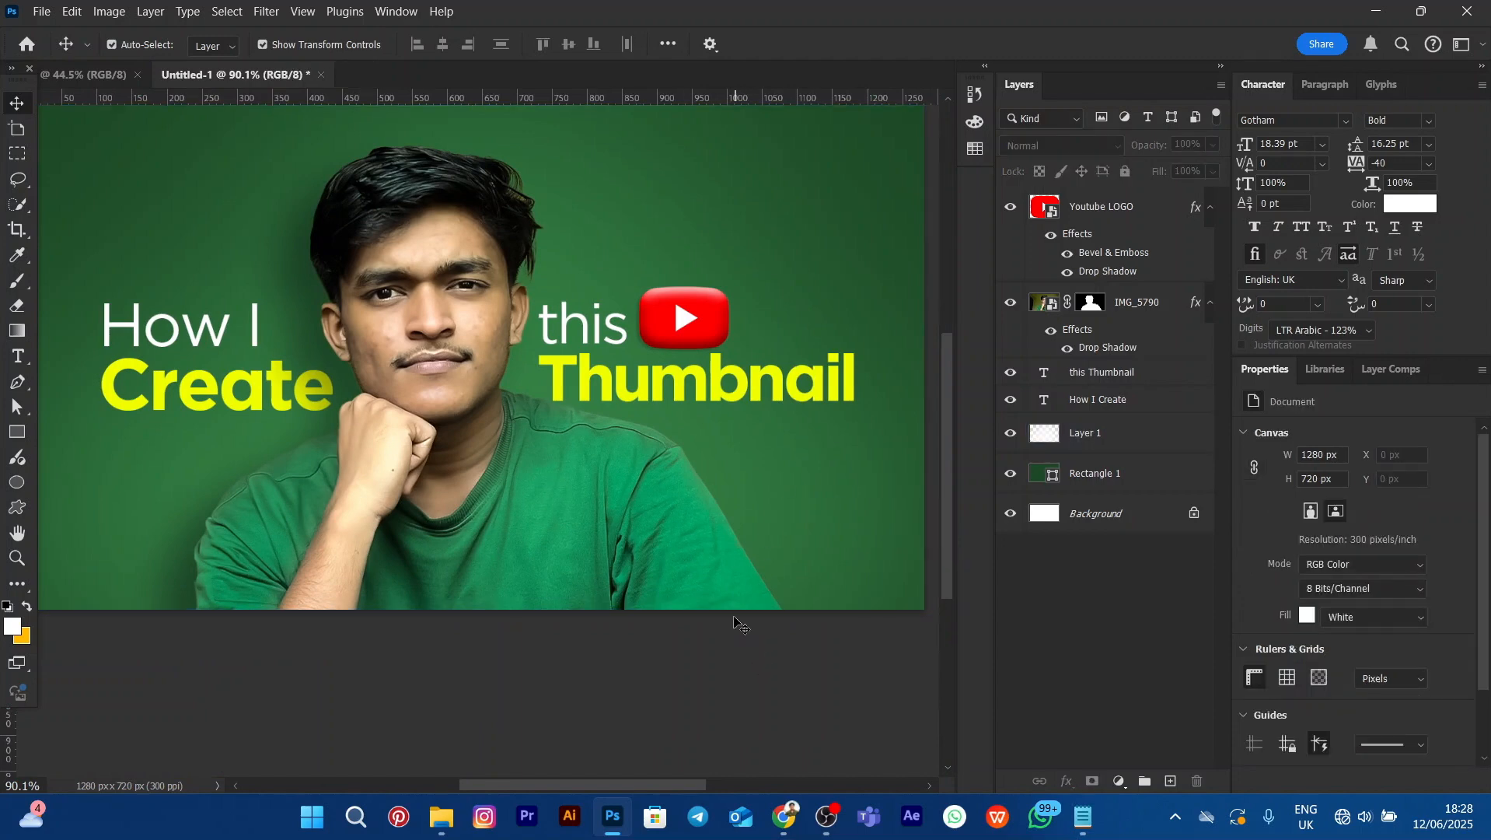
{"action": "left_click", "coordinate": [704, 420]}
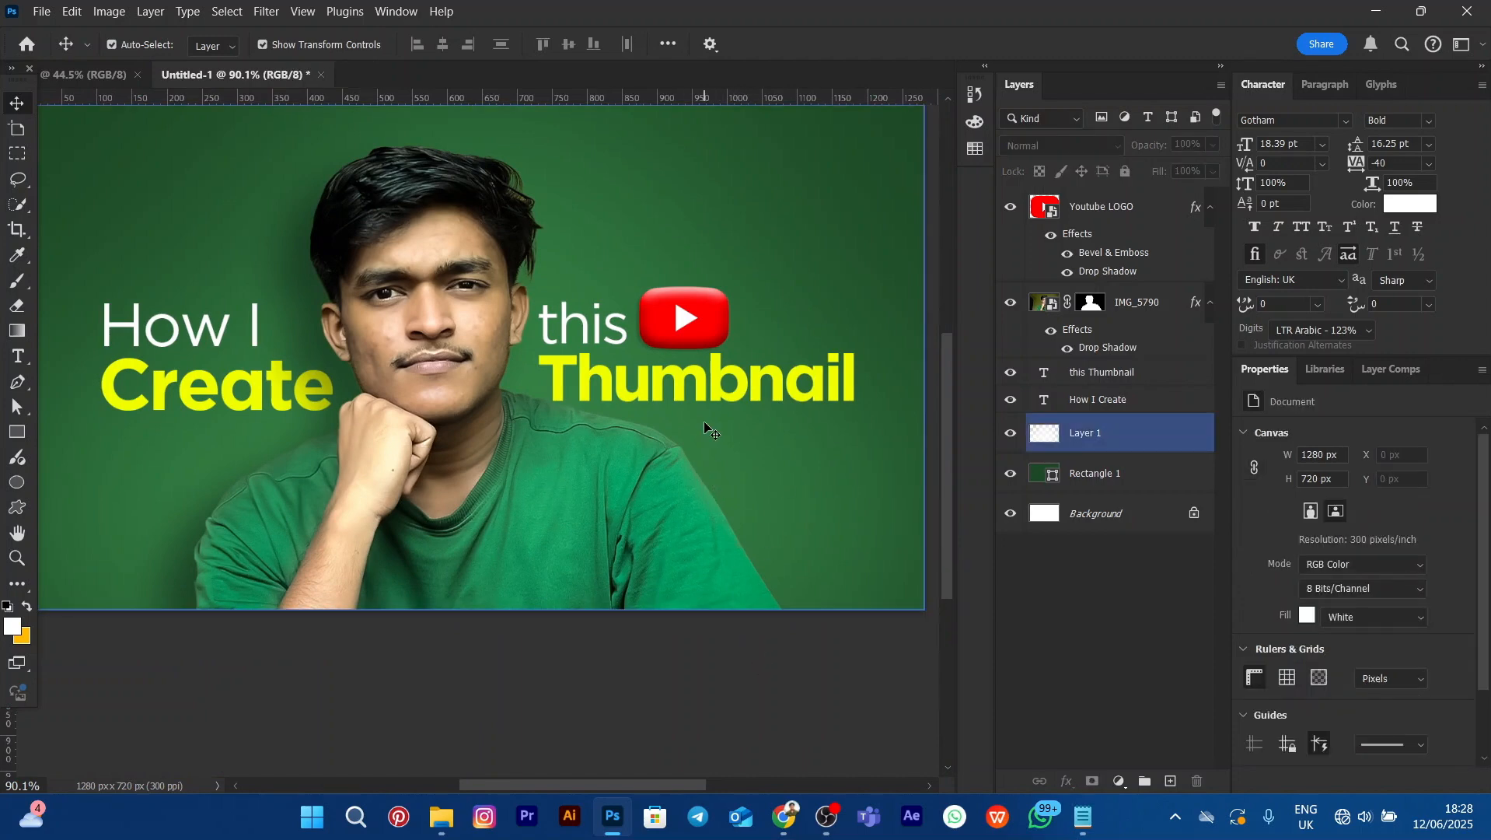
{"action": "scroll", "coordinate": [703, 421], "scroll_direction": "down", "scroll_amount": 1}
{"action": "left_click_drag", "start_coordinate": [670, 408], "coordinate": [677, 455]}
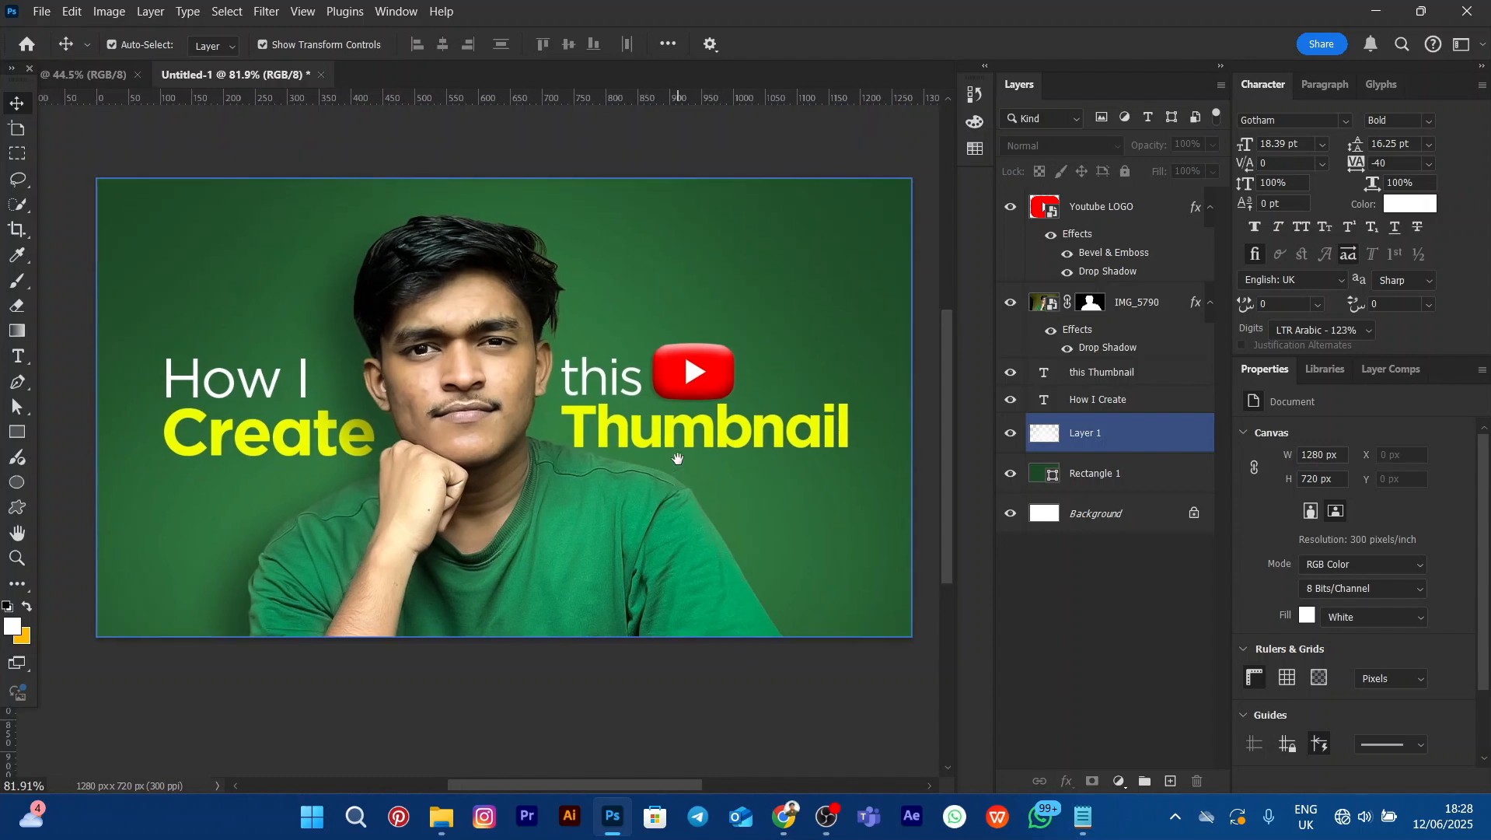
{"action": "scroll", "coordinate": [679, 465], "scroll_direction": "down", "scroll_amount": 1}
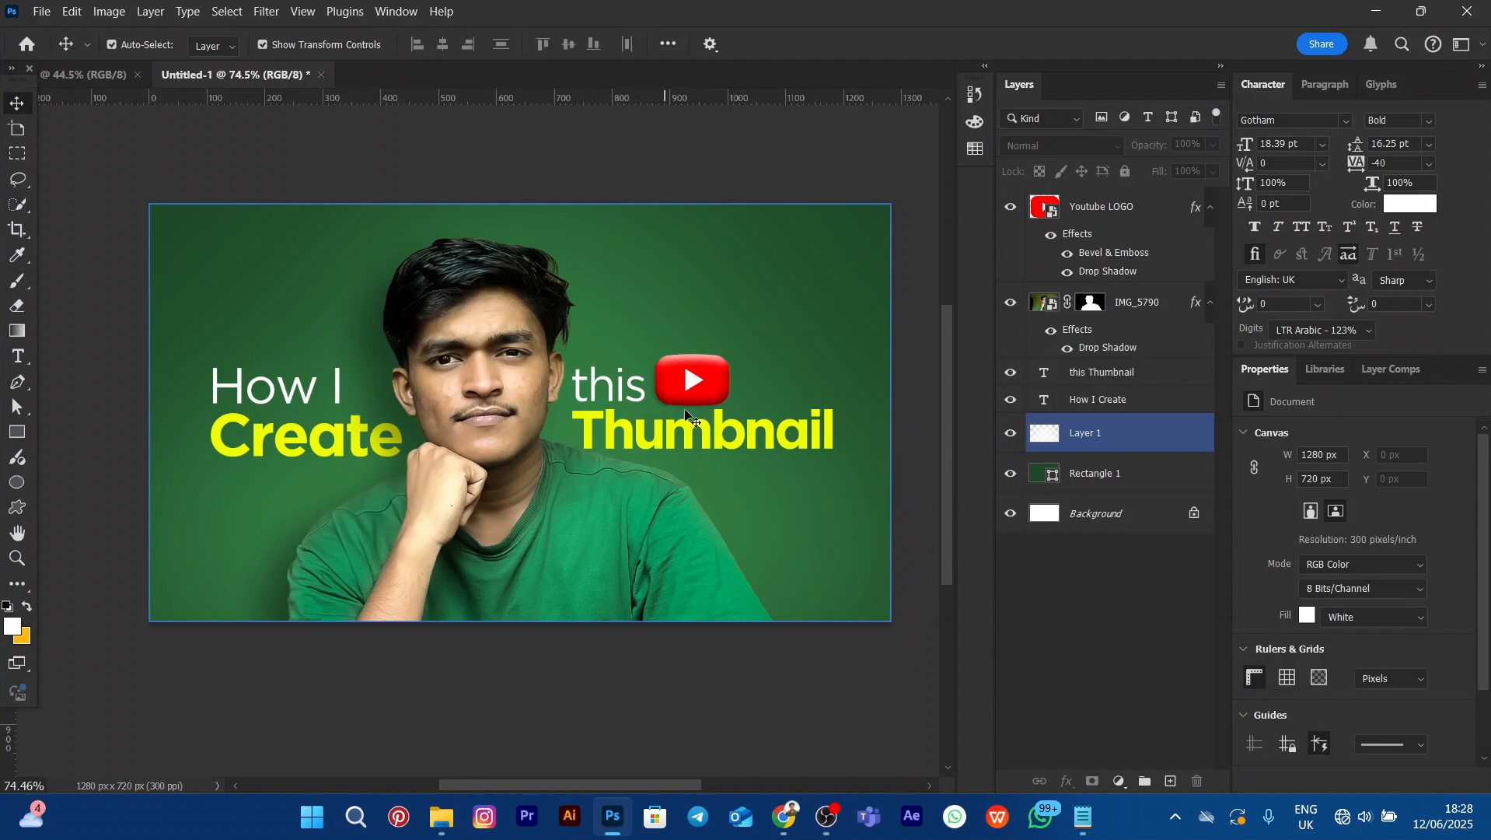
Add a drop shadow to the "this Thumbnail" text with 31% opacity, 5 px distance and 3 px size, and apply it
{"action": "left_click", "coordinate": [655, 448]}
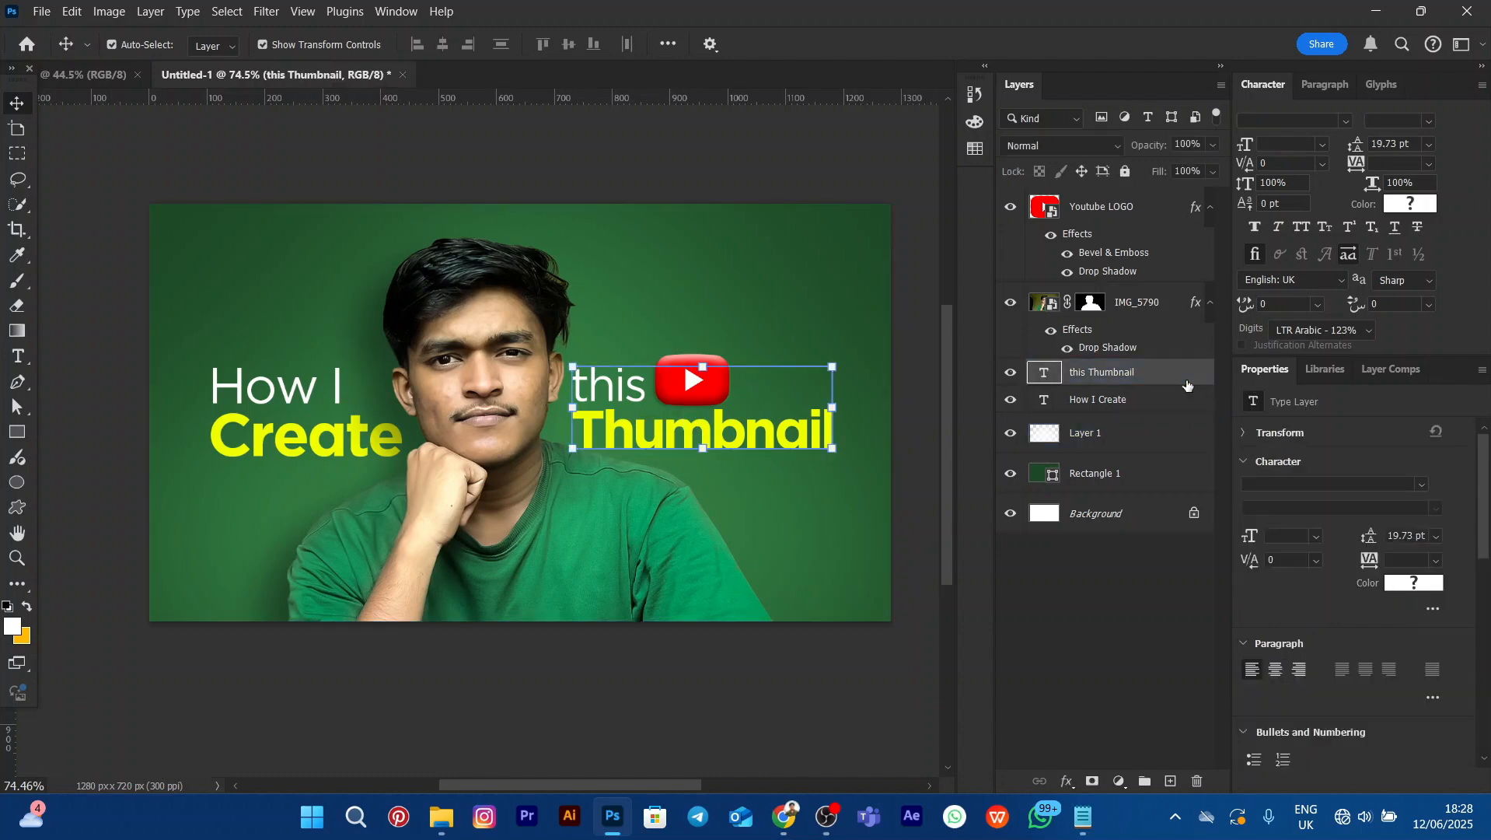
{"action": "double_click", "coordinate": [1186, 383]}
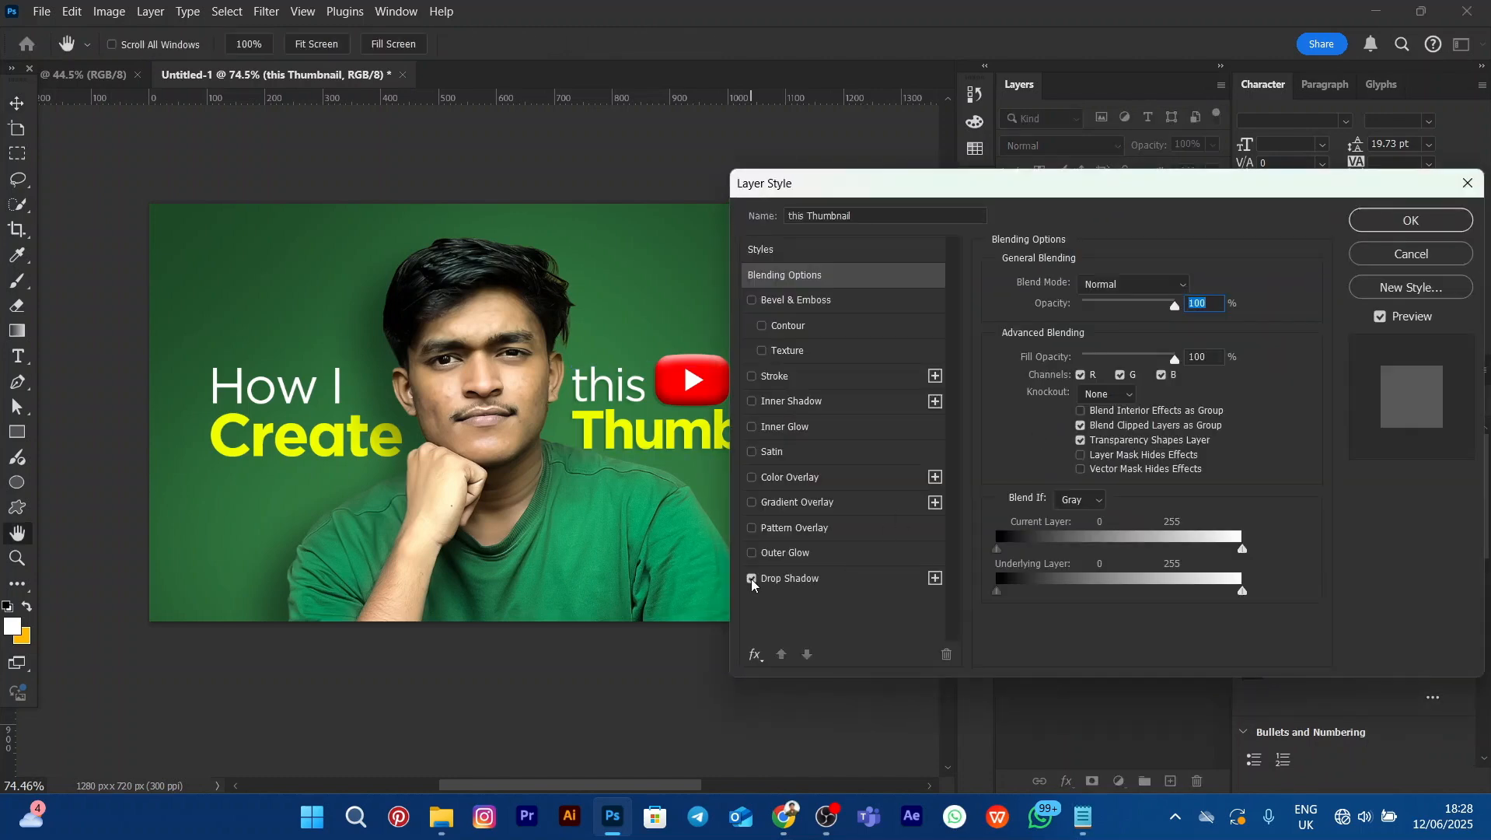
{"action": "left_click", "coordinate": [798, 579]}
{"action": "left_click_drag", "start_coordinate": [1093, 313], "coordinate": [1094, 312]}
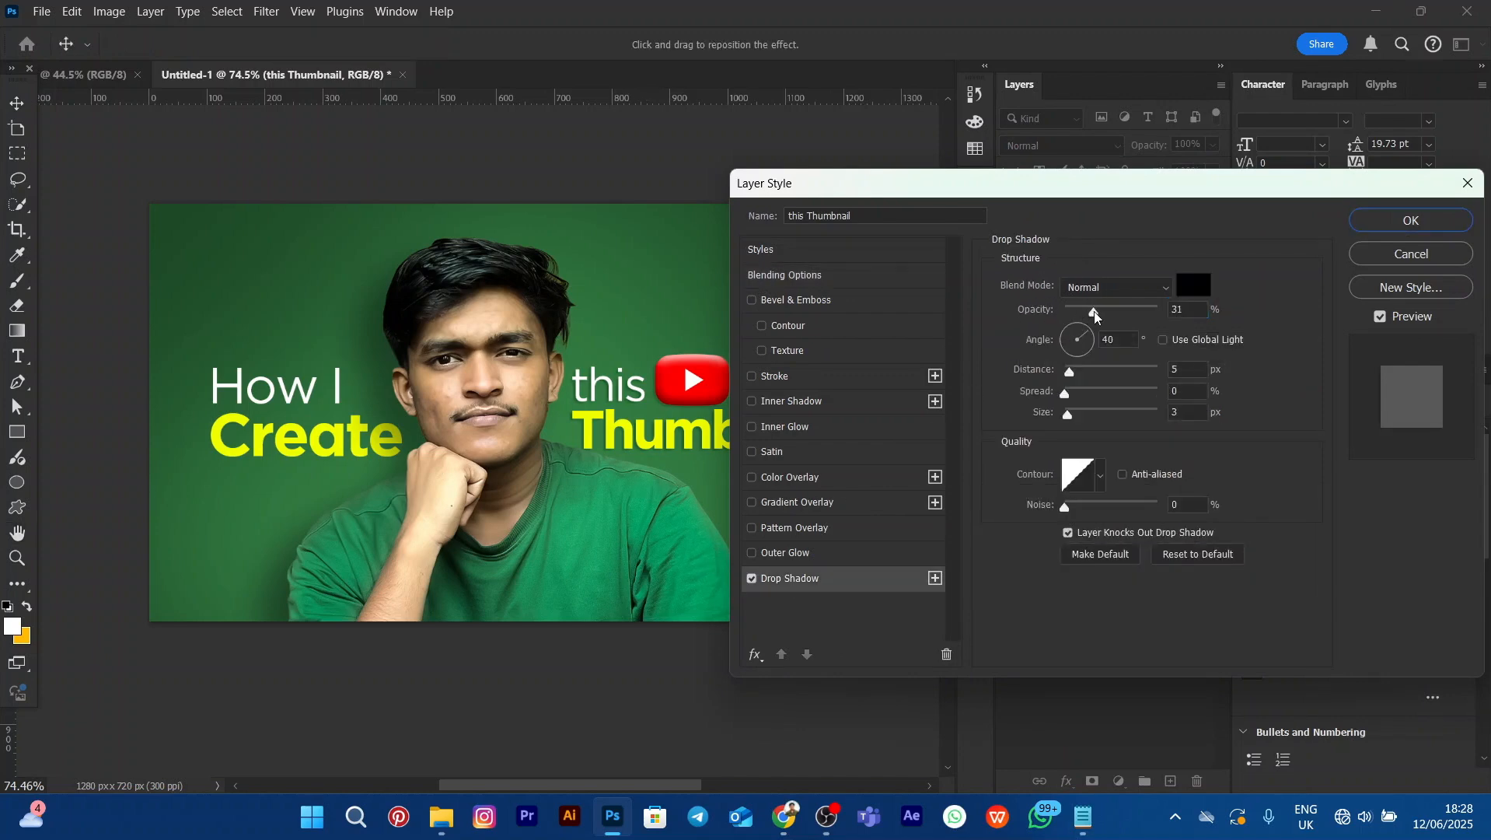
{"action": "left_click", "coordinate": [1413, 220]}
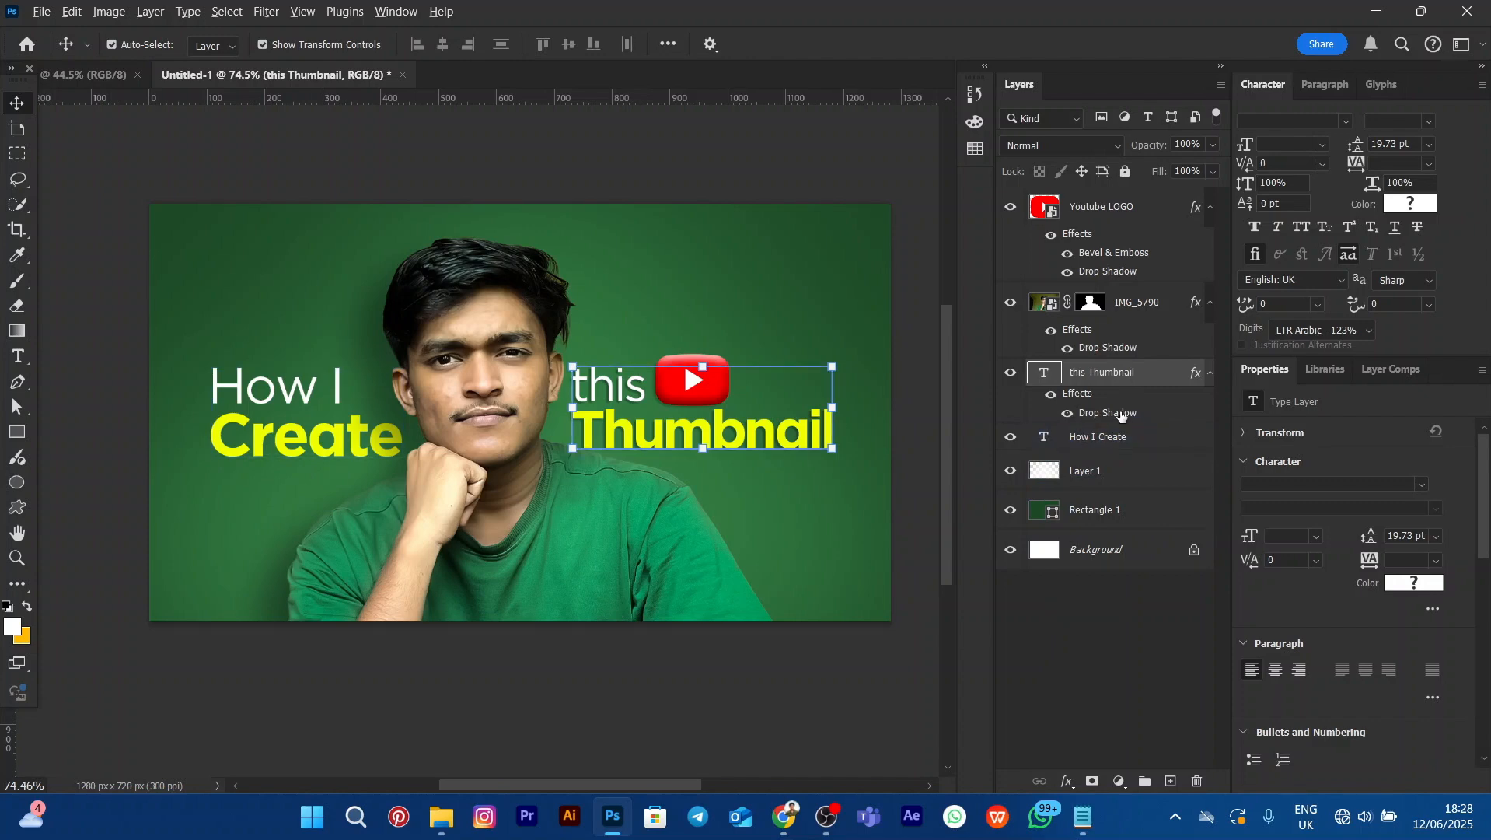
Copy the drop shadow effect from the "this Thumbnail" layer to the "How I Create" layer and check both texts
{"action": "left_click_drag", "start_coordinate": [1122, 416], "coordinate": [1104, 460]}
{"action": "left_click_drag", "start_coordinate": [1091, 457], "coordinate": [1096, 443]}
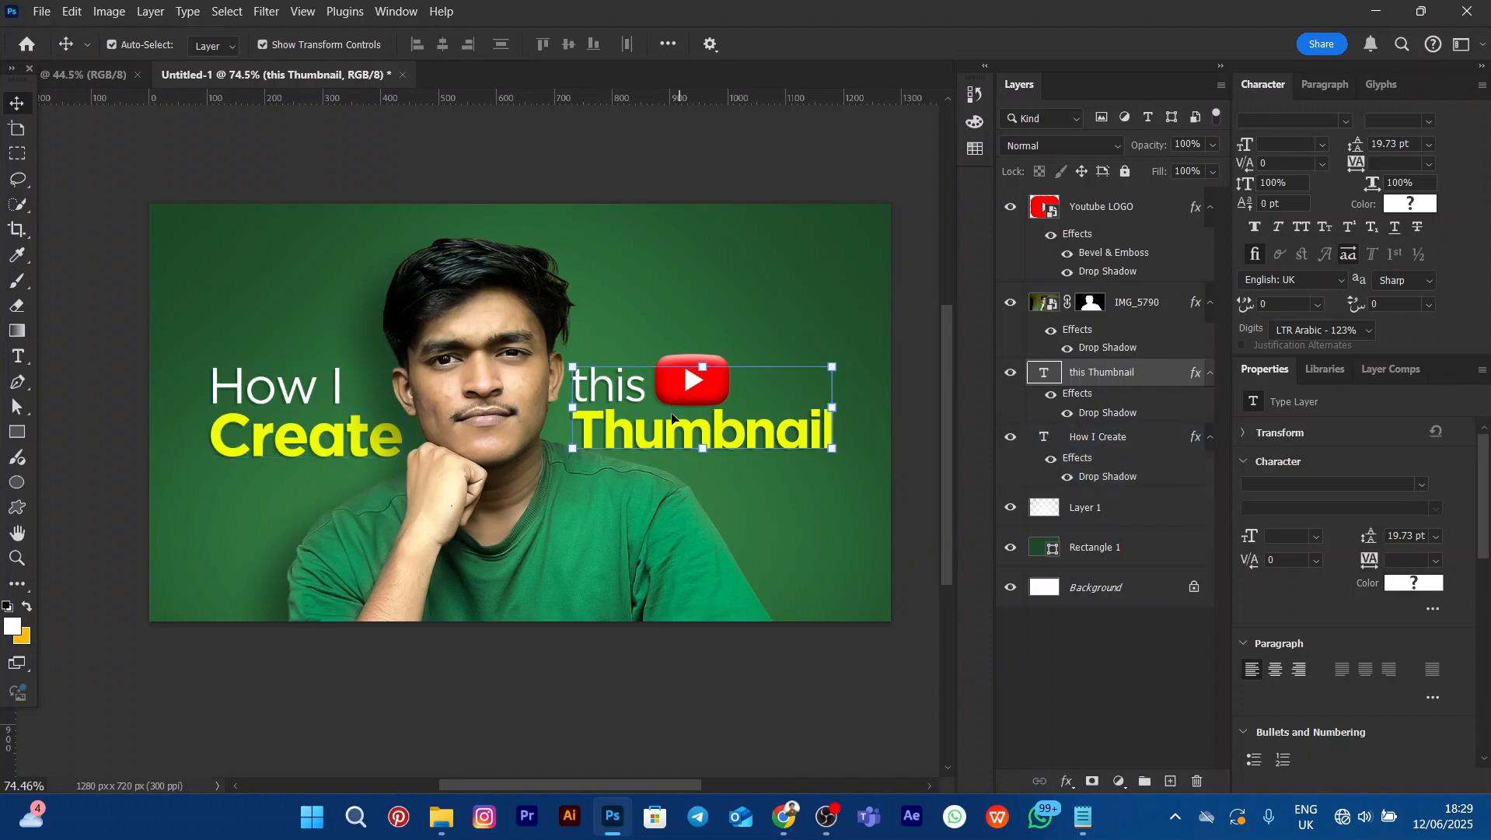
{"action": "scroll", "coordinate": [296, 434], "scroll_direction": "up", "scroll_amount": 5}
{"action": "left_click", "coordinate": [263, 444]}
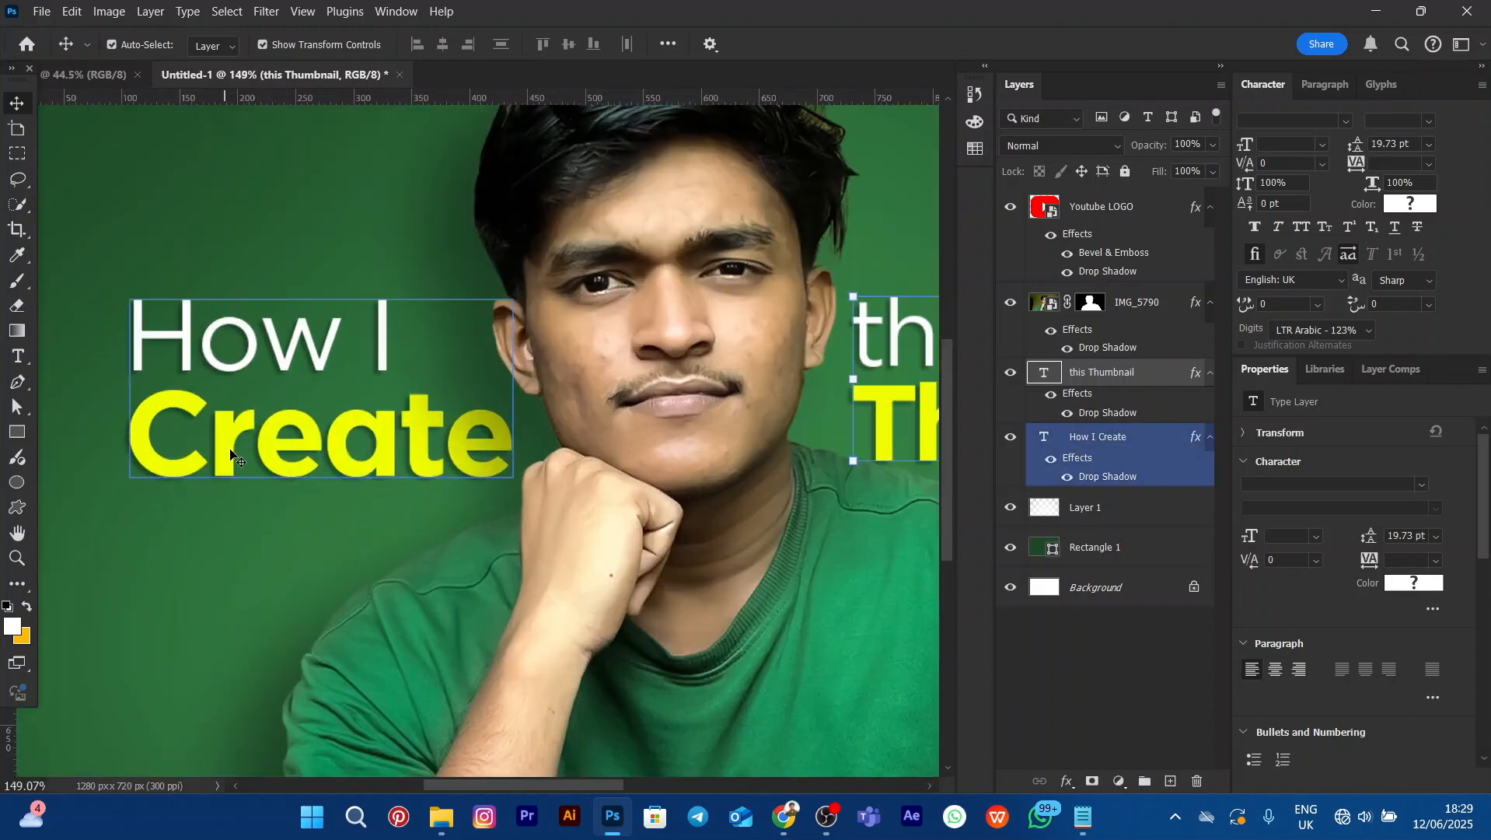
{"action": "scroll", "coordinate": [227, 435], "scroll_direction": "down", "scroll_amount": 5}
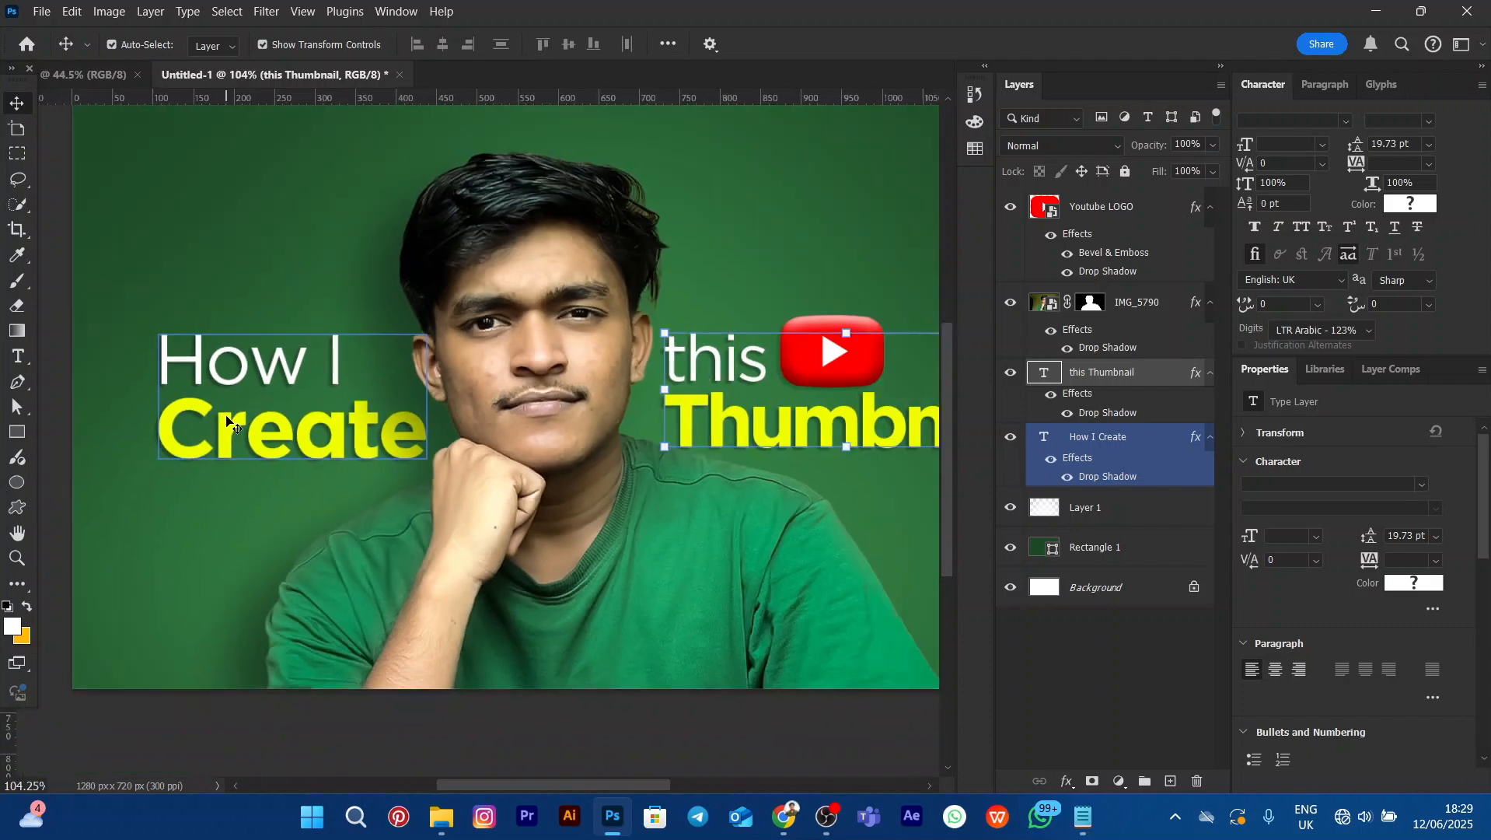
{"action": "left_click", "coordinate": [643, 177]}
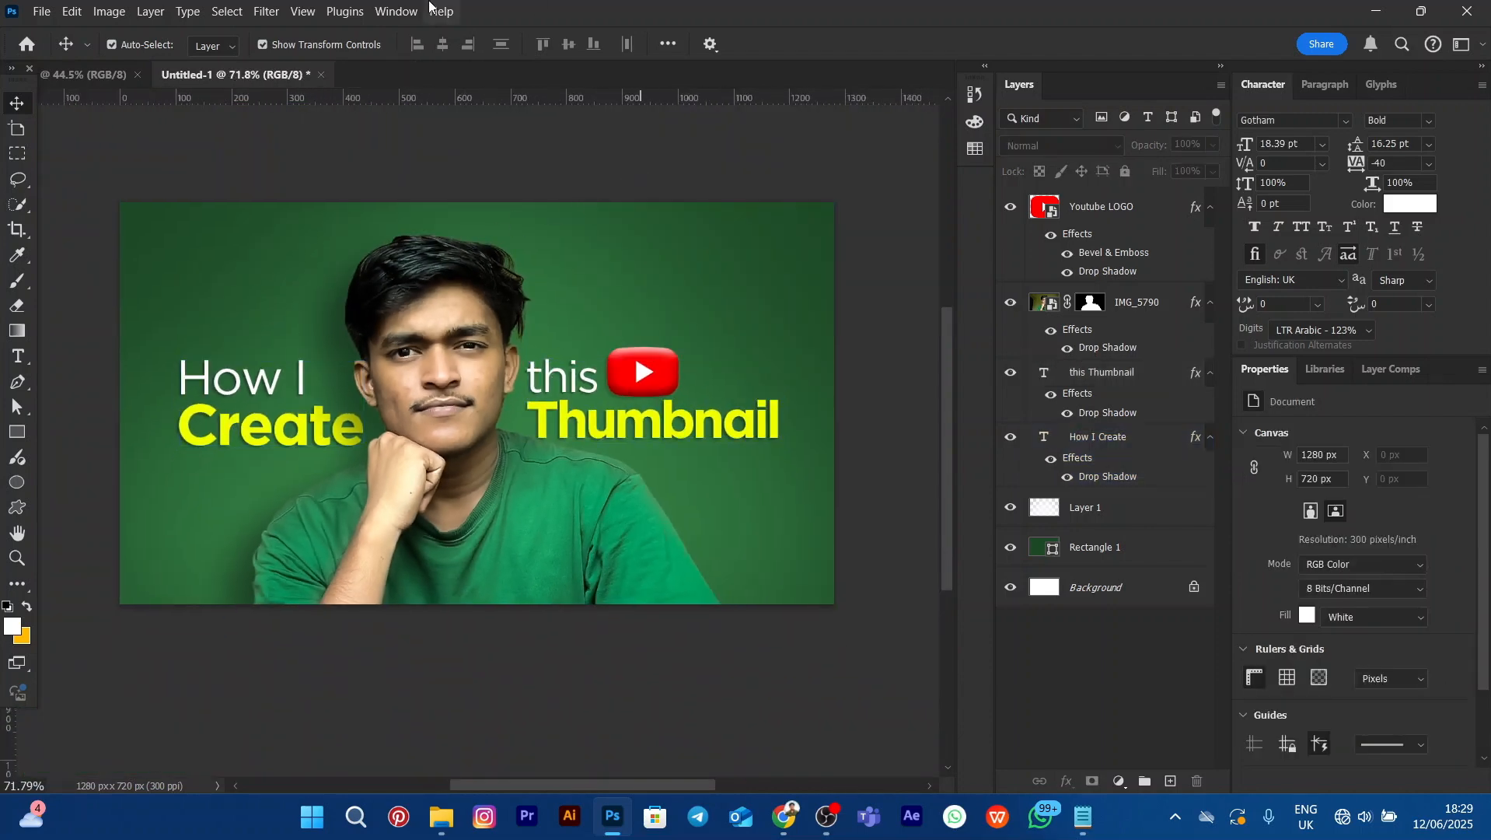
{"action": "scroll", "coordinate": [458, 231], "scroll_direction": "down", "scroll_amount": 1}
{"action": "left_click", "coordinate": [459, 231]}
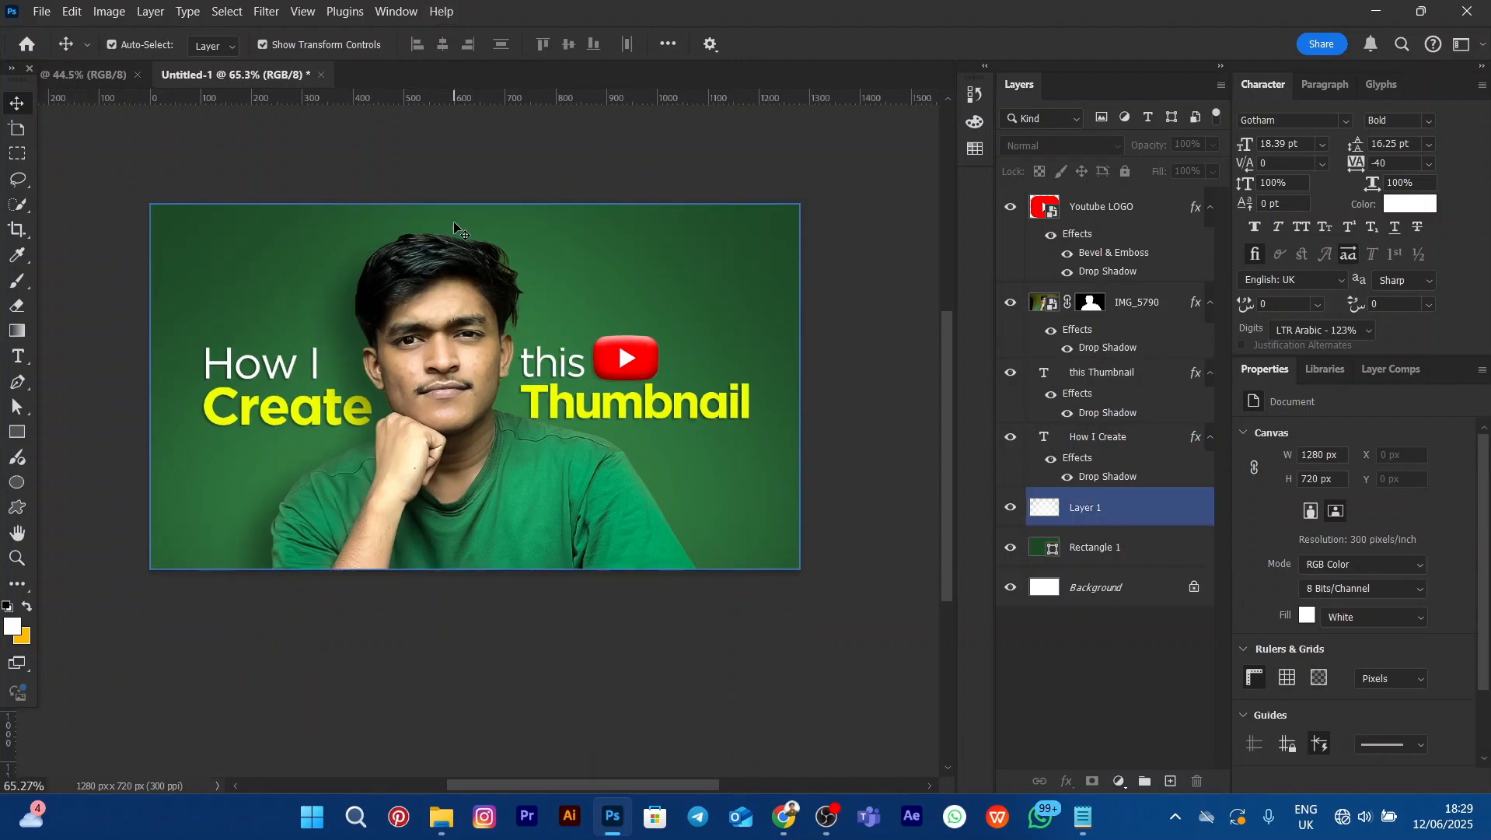
{"action": "left_click", "coordinate": [751, 176]}
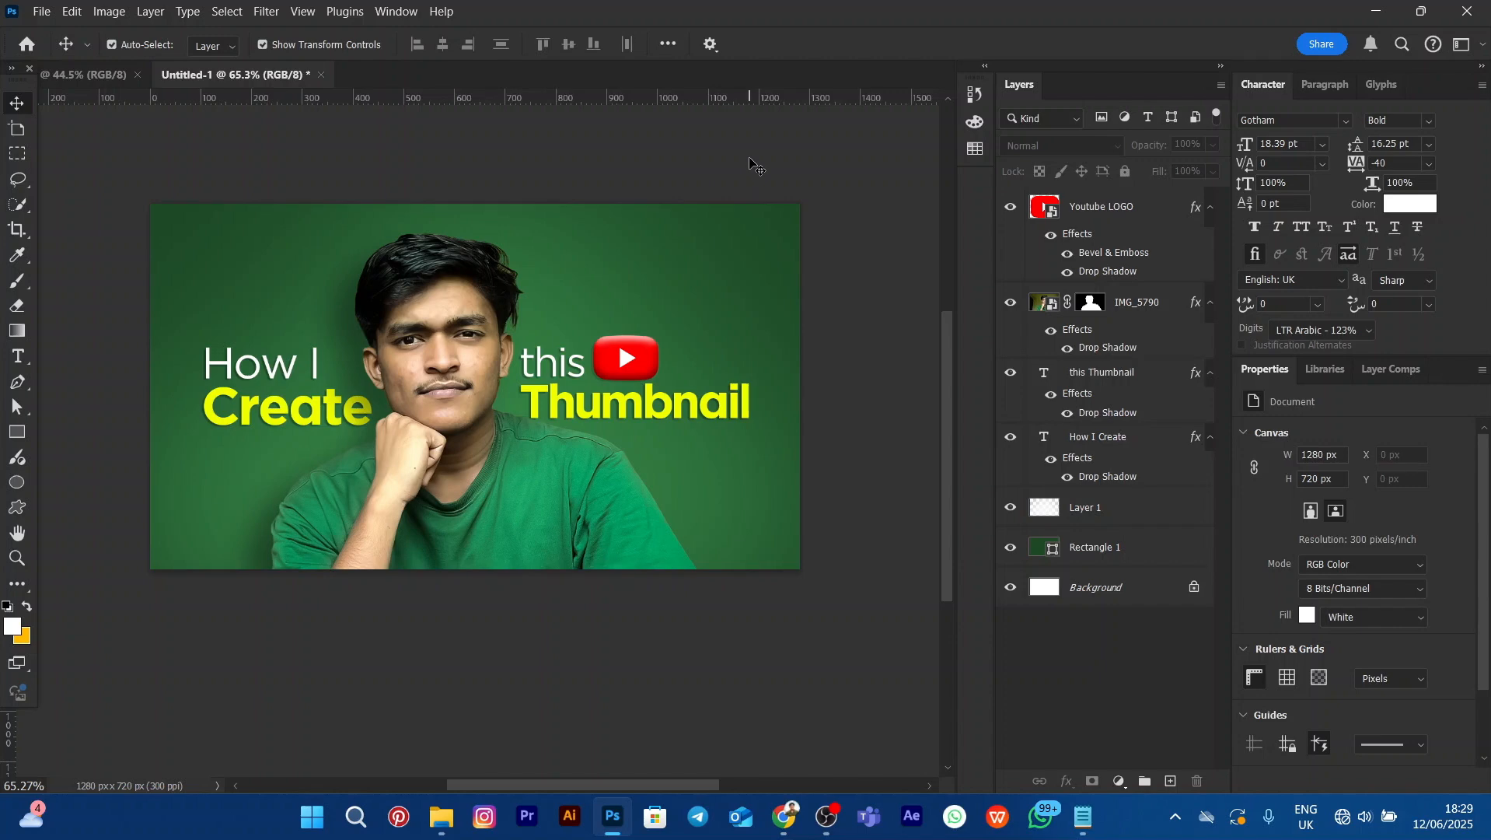
{"action": "left_click", "coordinate": [703, 231]}
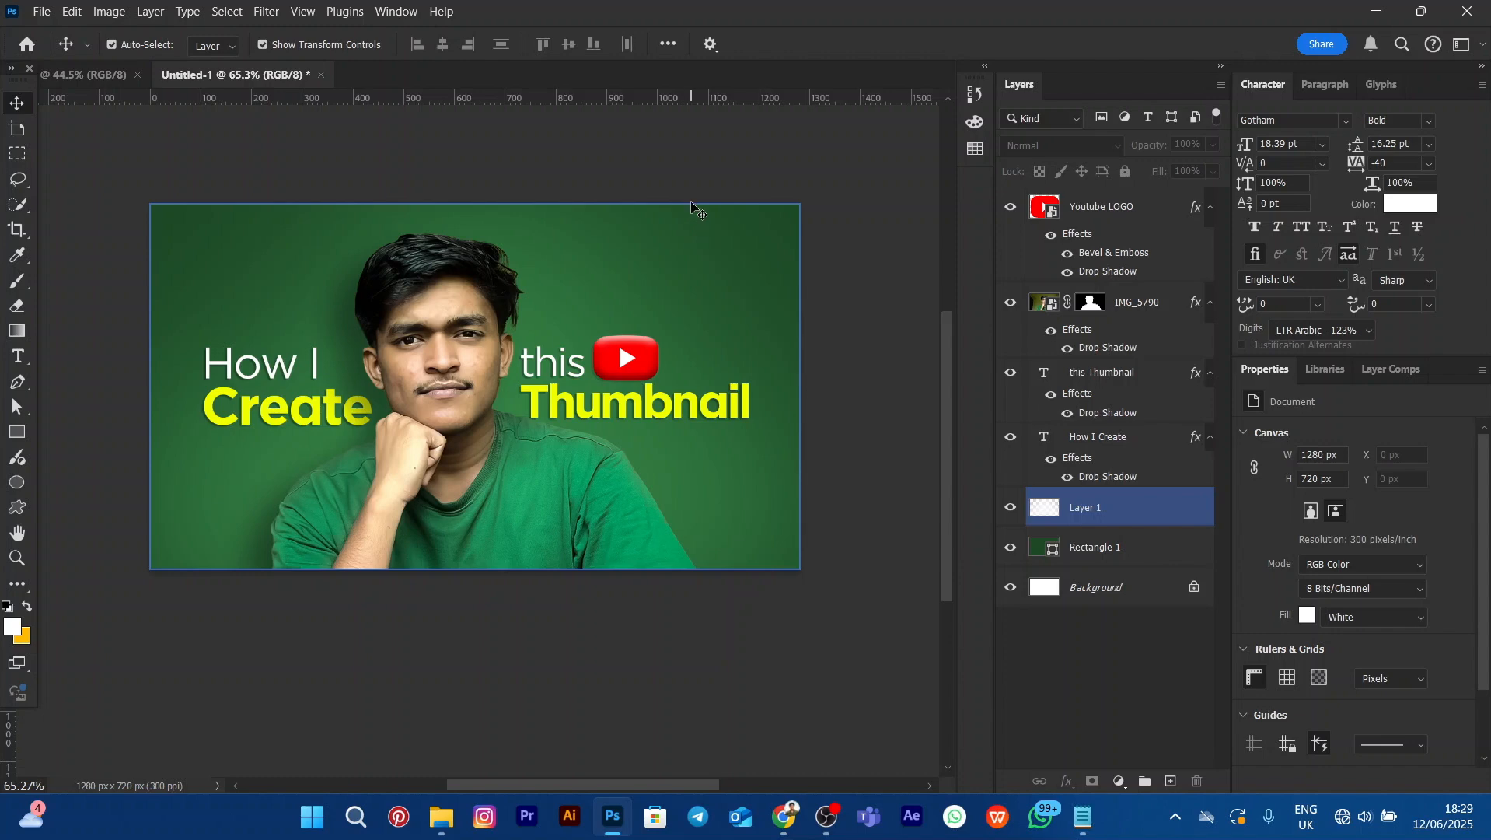
{"action": "left_click", "coordinate": [688, 199]}
{"action": "scroll", "coordinate": [681, 193], "scroll_direction": "down", "scroll_amount": 1}
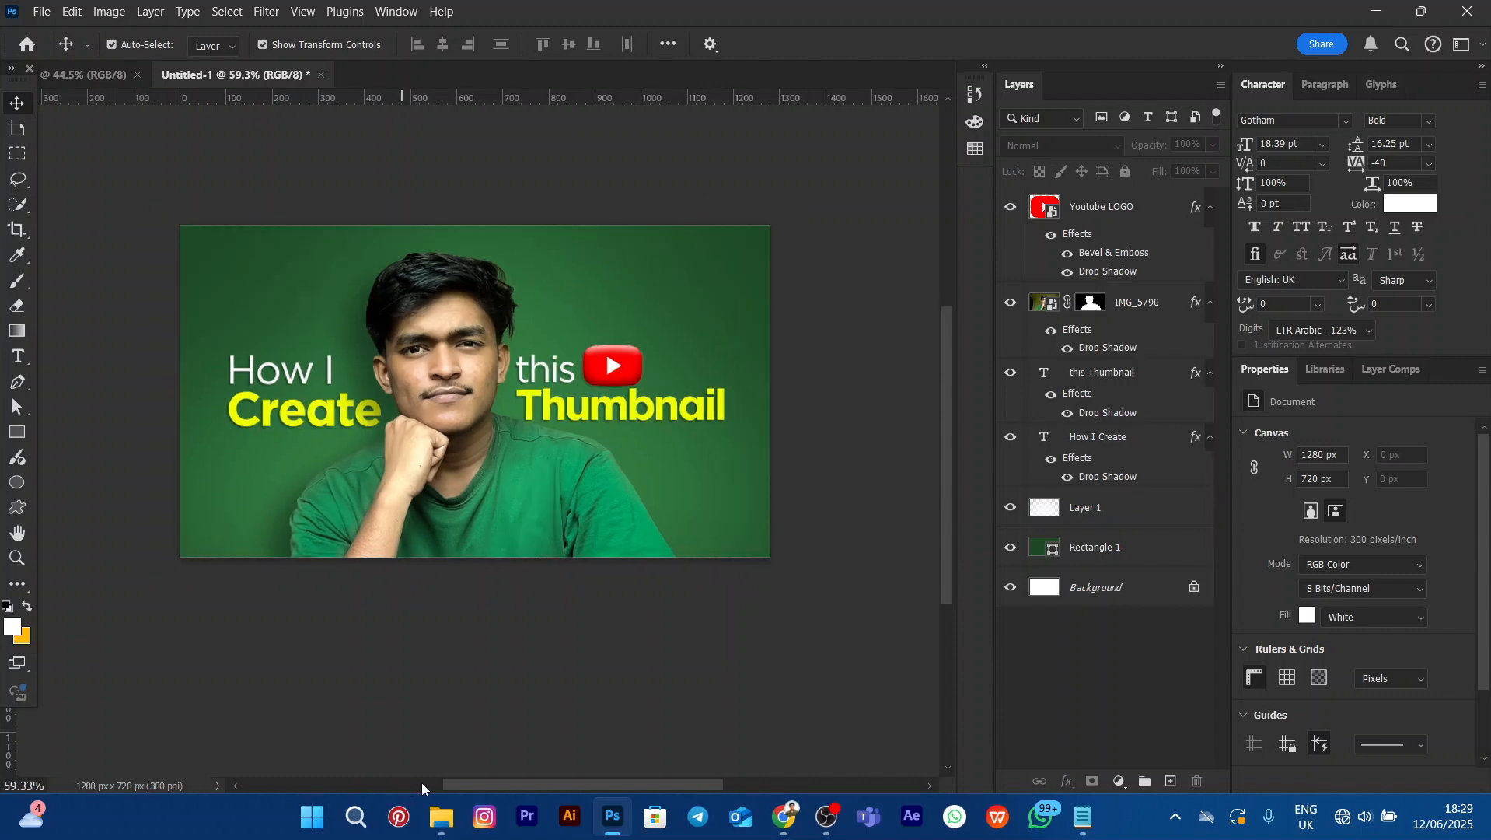
Switch to File Explorer, place the Photoshop logo PNG from folder 6 into the thumbnail, and commit it scaled to about 1.76% near the lower edge
{"action": "left_click", "coordinate": [441, 816]}
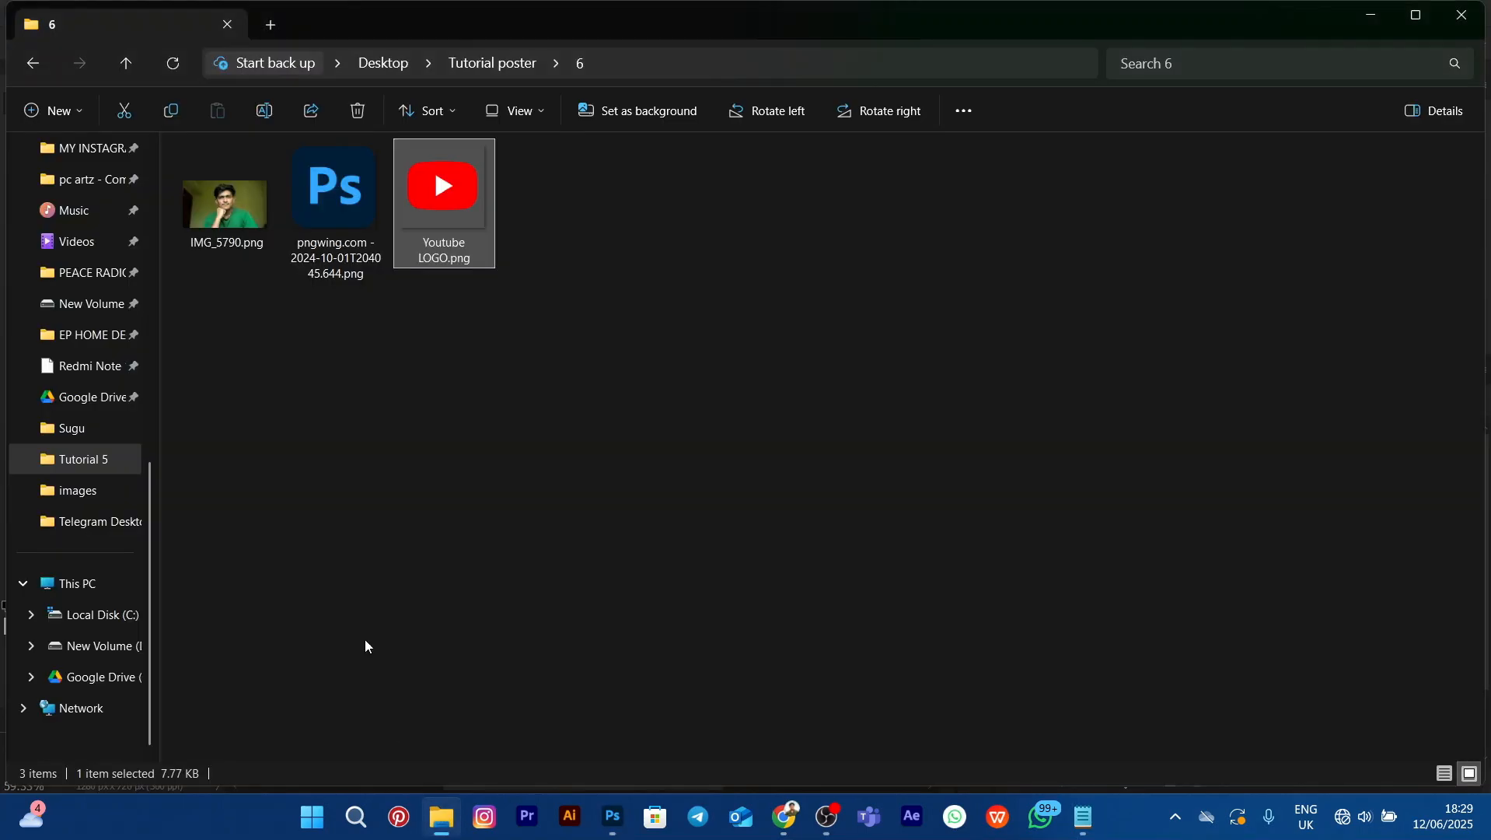
{"action": "left_click", "coordinate": [333, 230]}
{"action": "left_click_drag", "start_coordinate": [331, 200], "coordinate": [367, 538]}
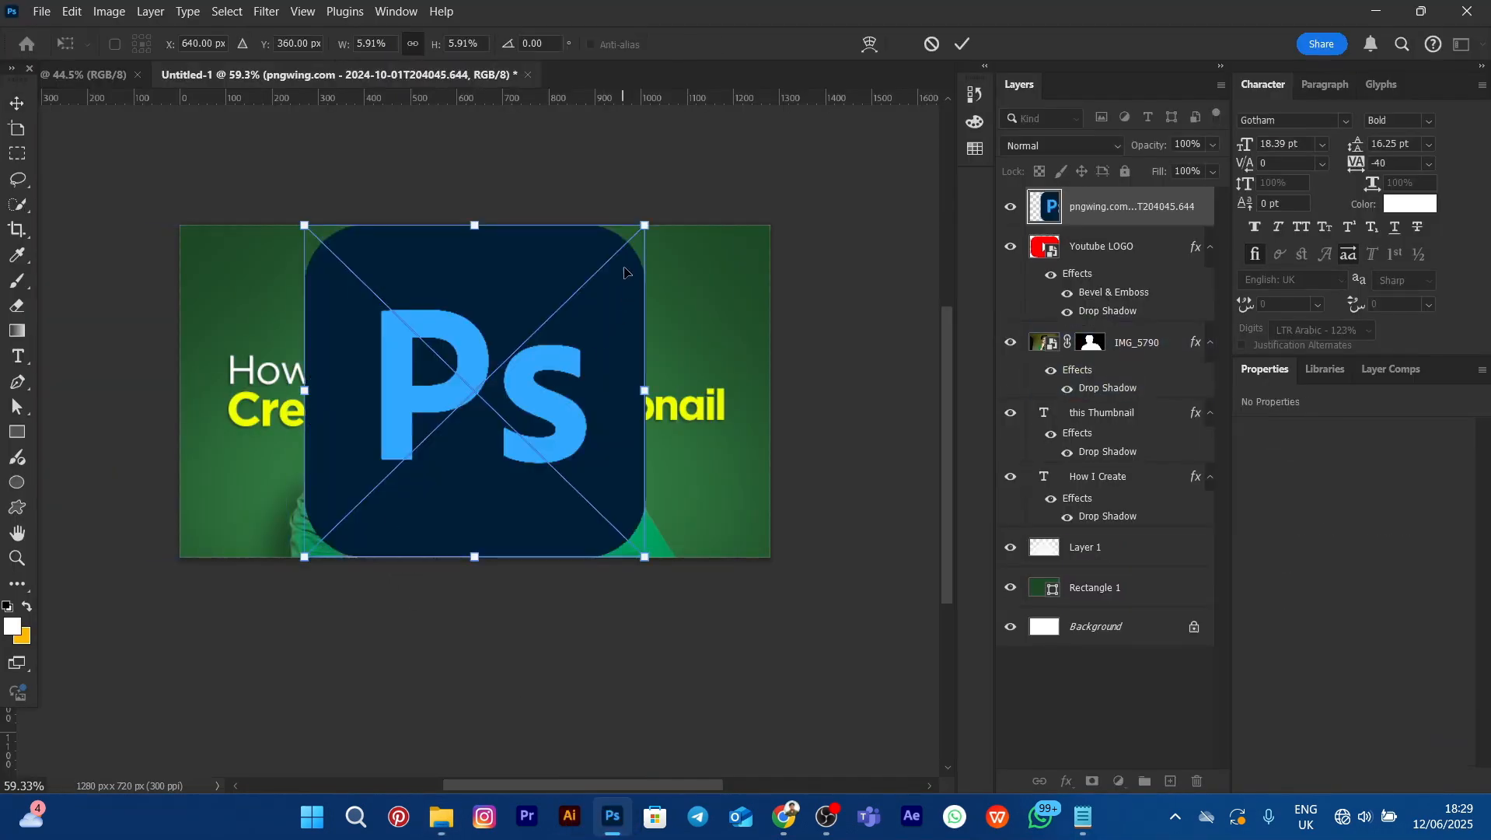
{"action": "left_click_drag", "start_coordinate": [644, 225], "coordinate": [422, 478]}
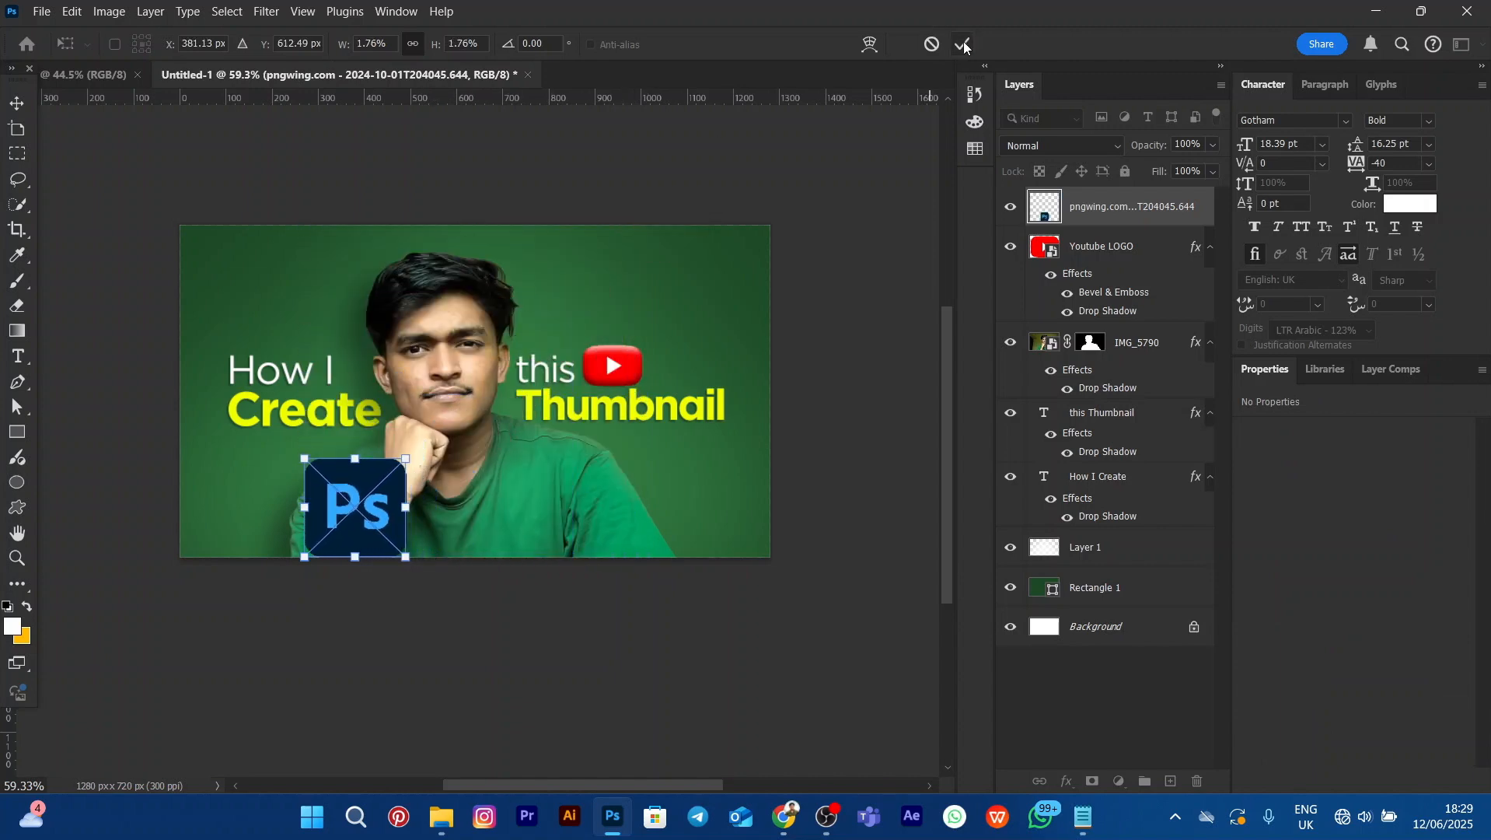
{"action": "left_click", "coordinate": [963, 45]}
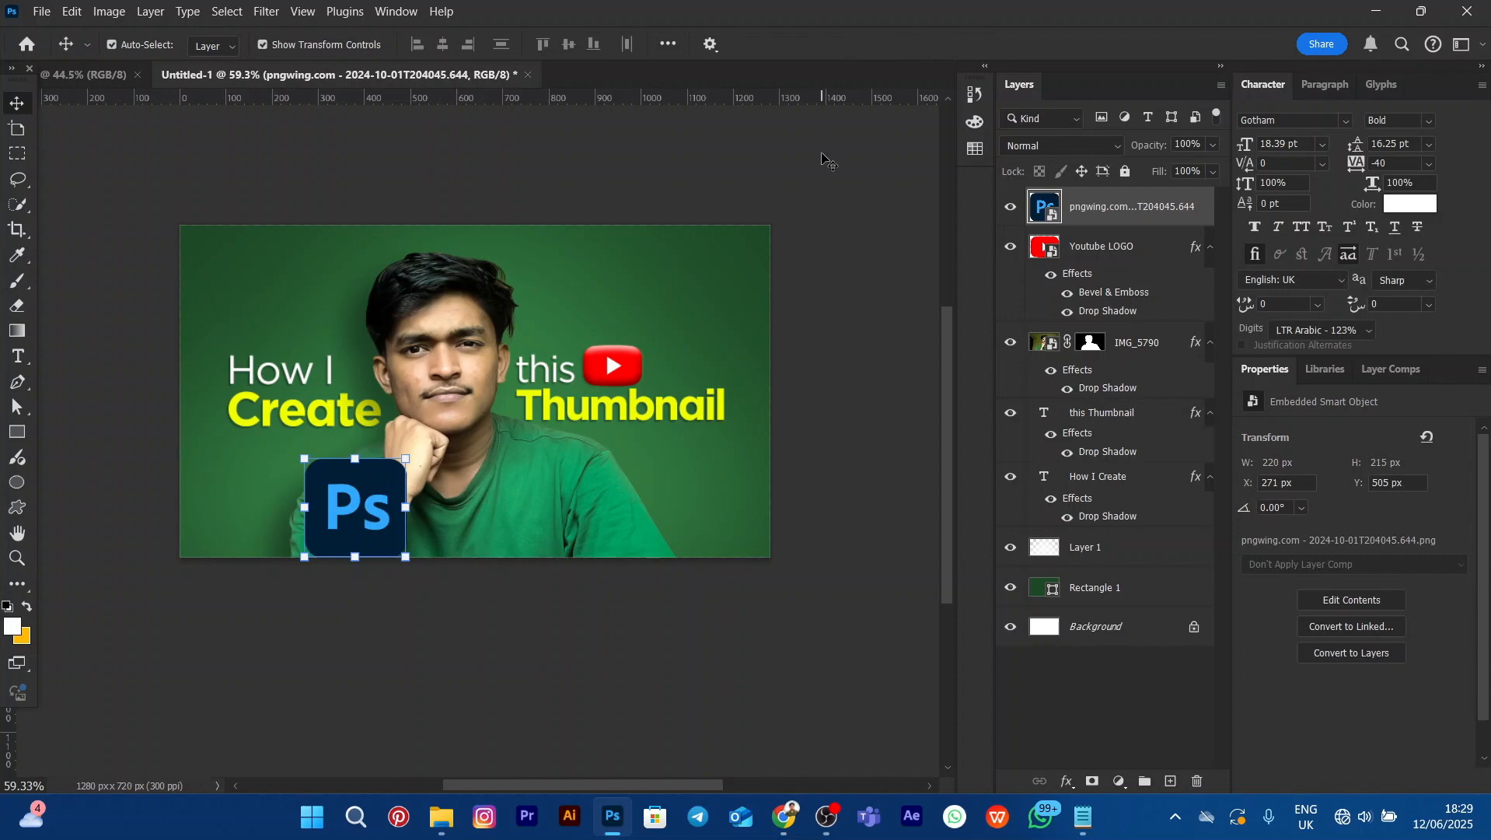
Move the Photoshop logo up onto the portrait's chest and add a Bevel & Emboss effect to it
{"action": "left_click", "coordinate": [372, 494]}
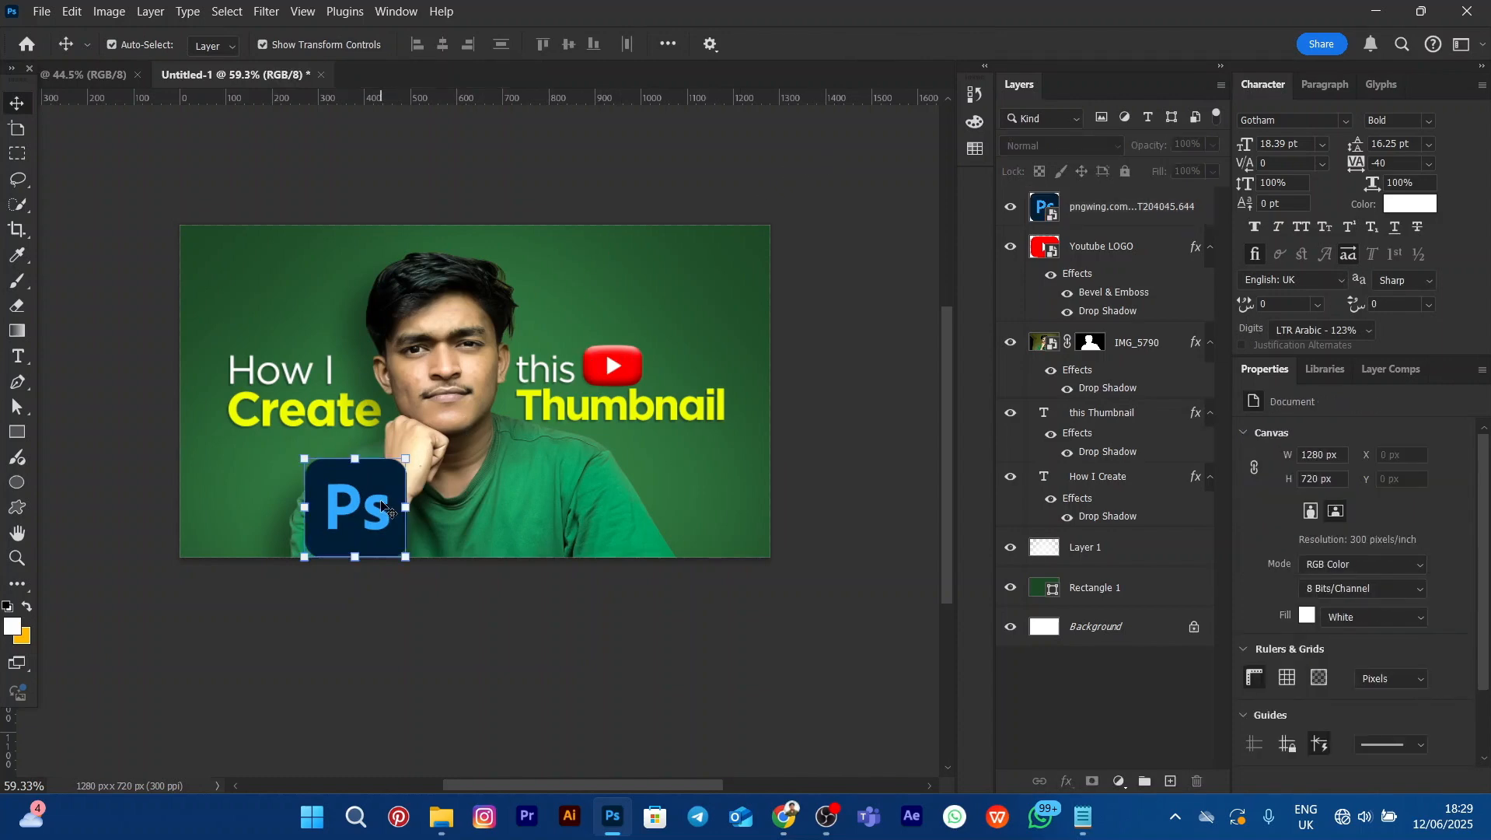
{"action": "left_click_drag", "start_coordinate": [373, 495], "coordinate": [438, 467]}
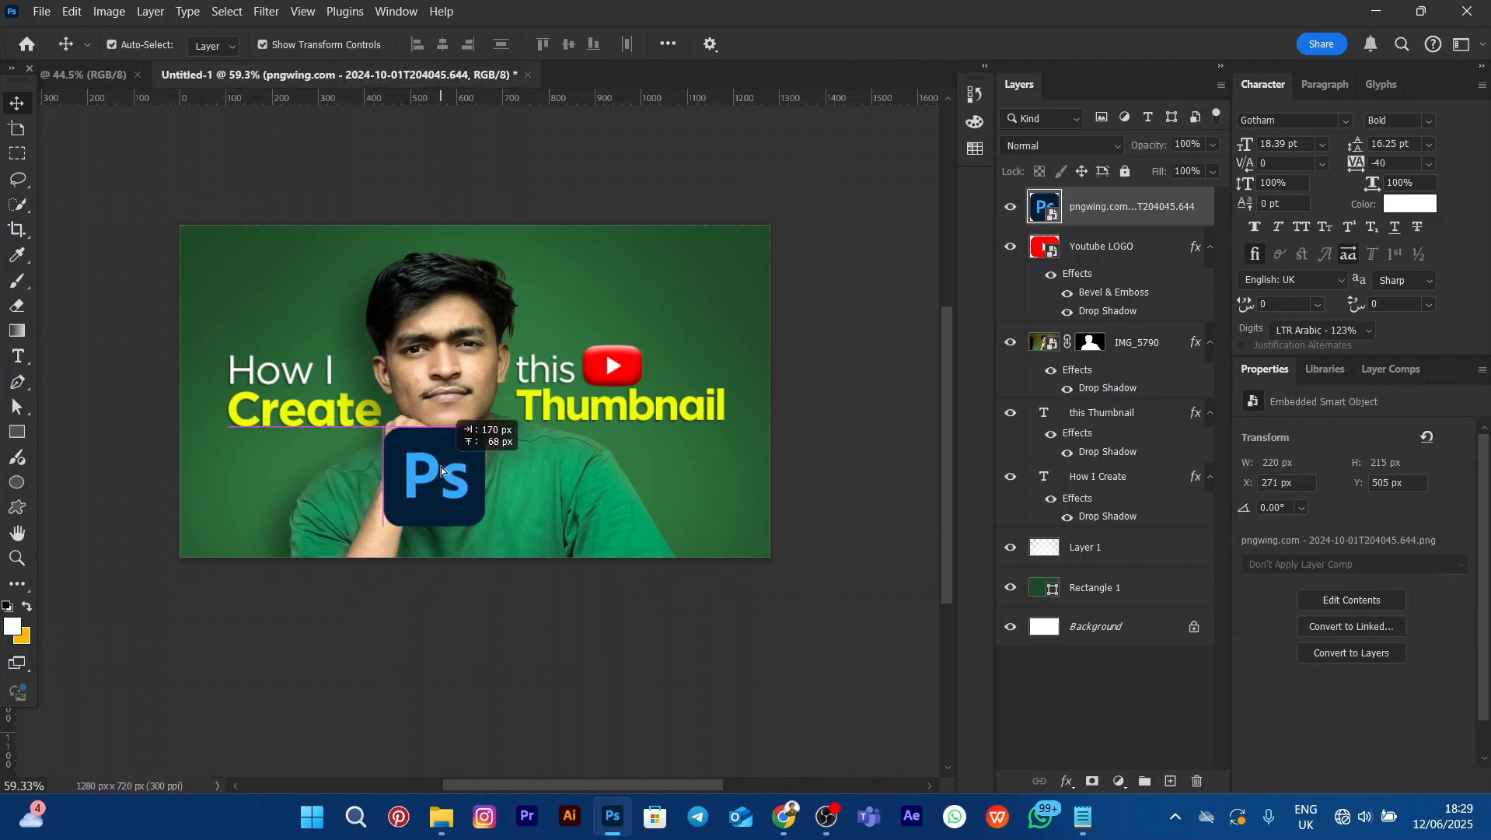
{"action": "double_click", "coordinate": [1190, 195]}
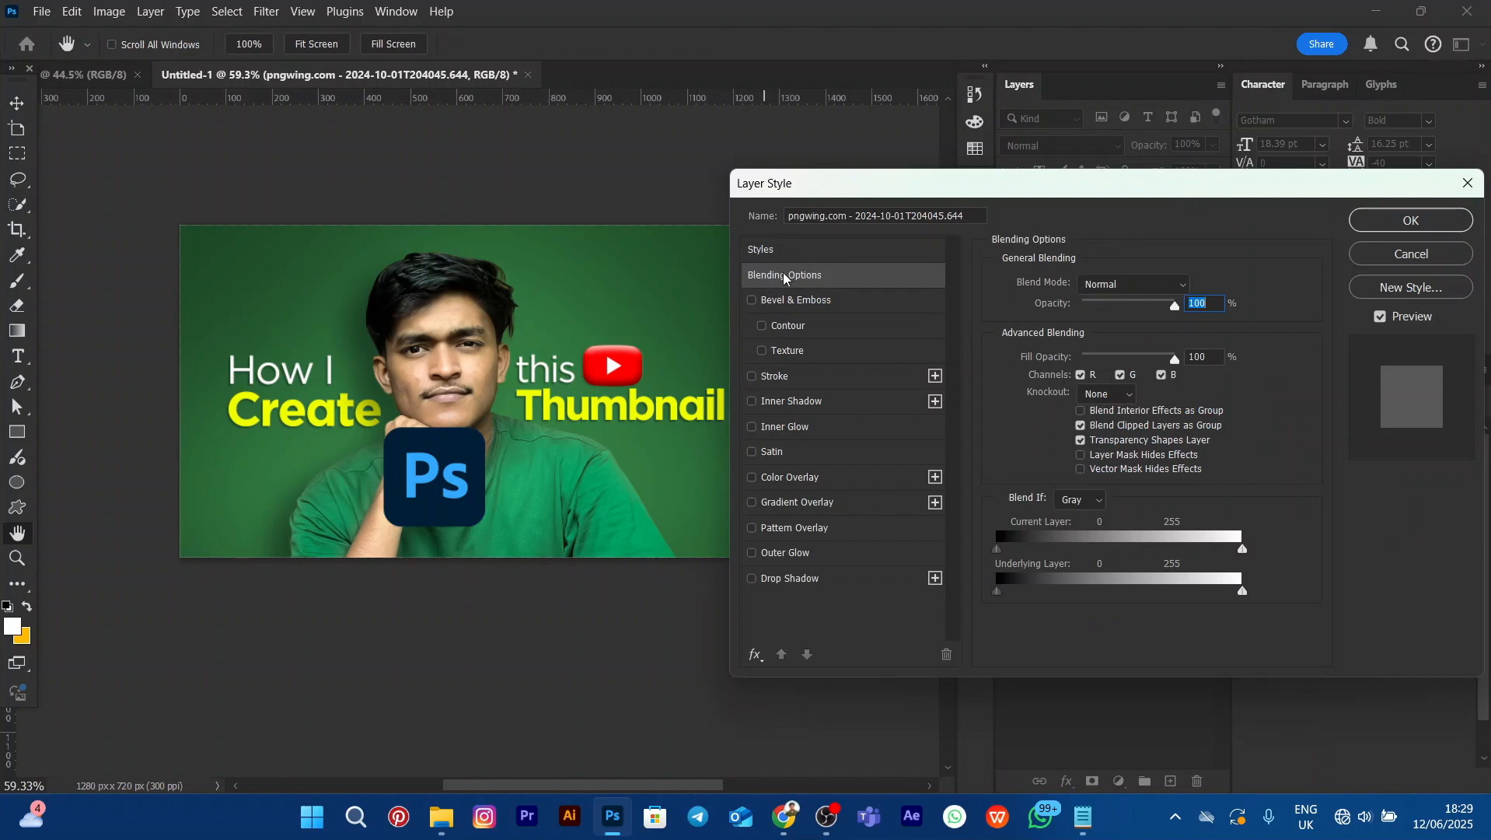
{"action": "left_click", "coordinate": [751, 301]}
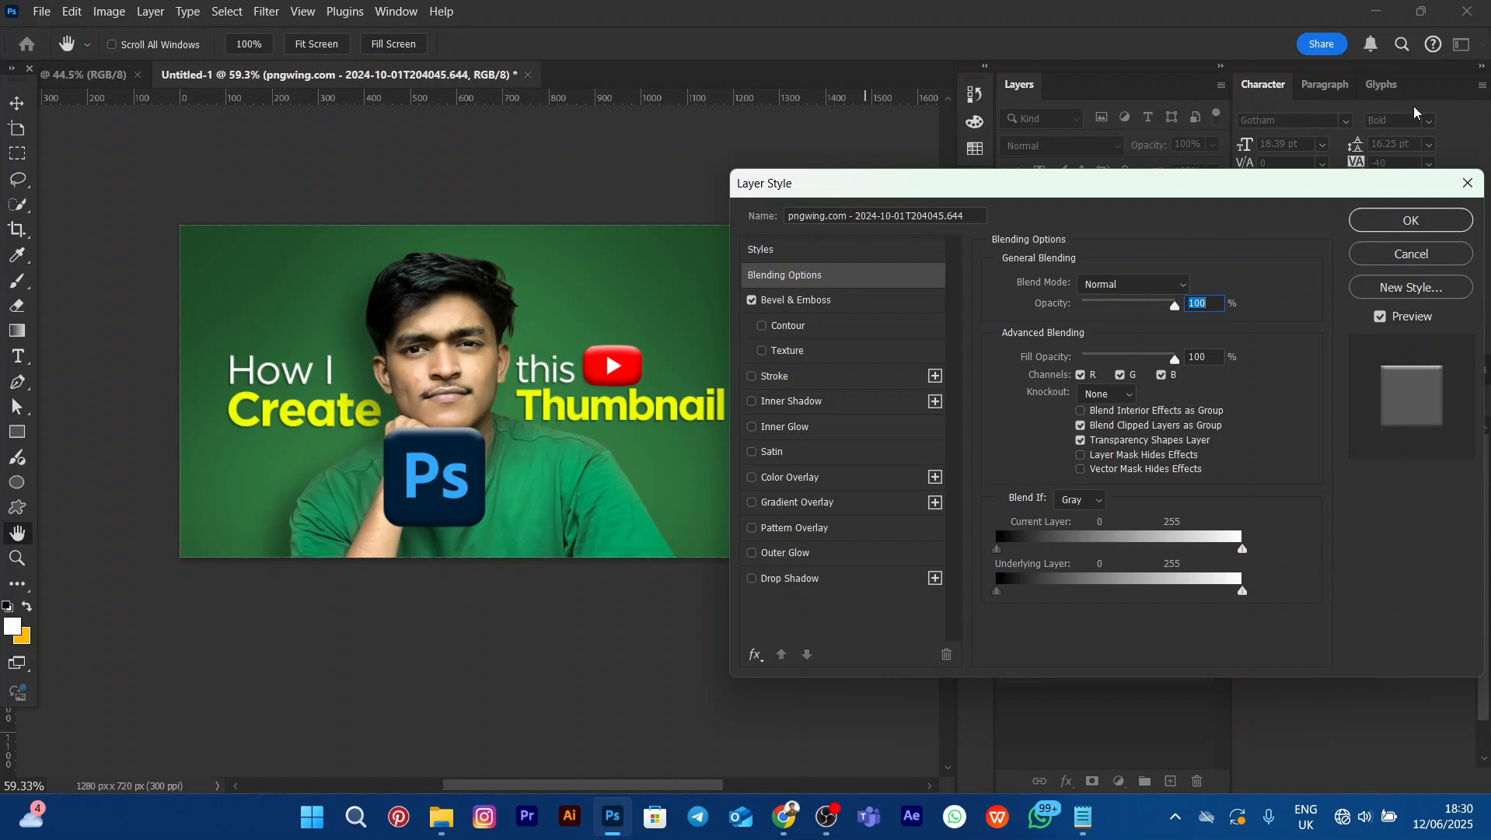
{"action": "left_click", "coordinate": [1409, 220]}
{"action": "key", "text": "v"}
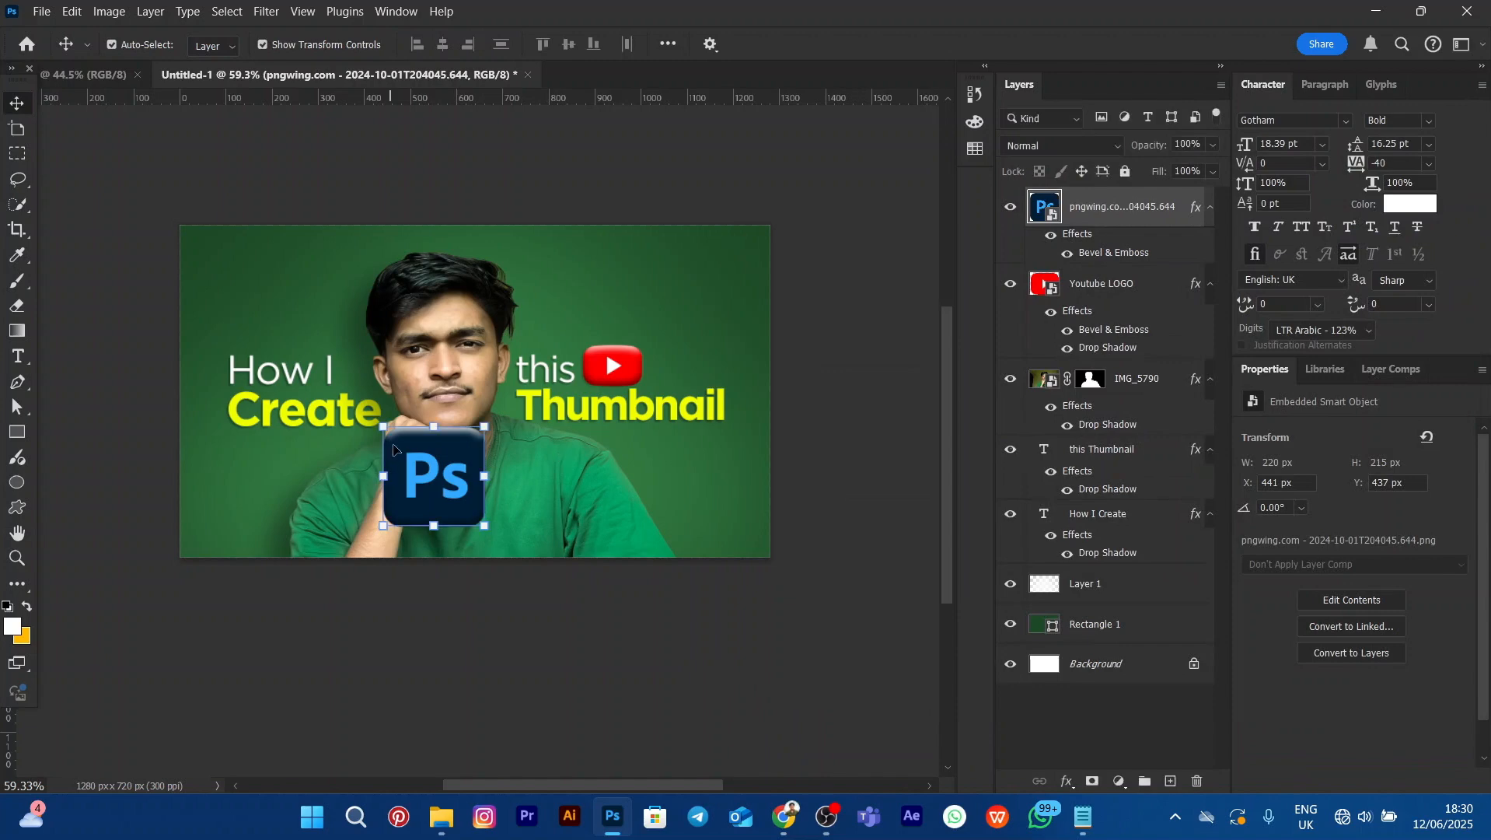
Scale the Photoshop logo to 1.41%, rotate it -9.35°, and move it to the canvas's left edge beneath "Create"
{"action": "scroll", "coordinate": [393, 449], "scroll_direction": "up", "scroll_amount": 5}
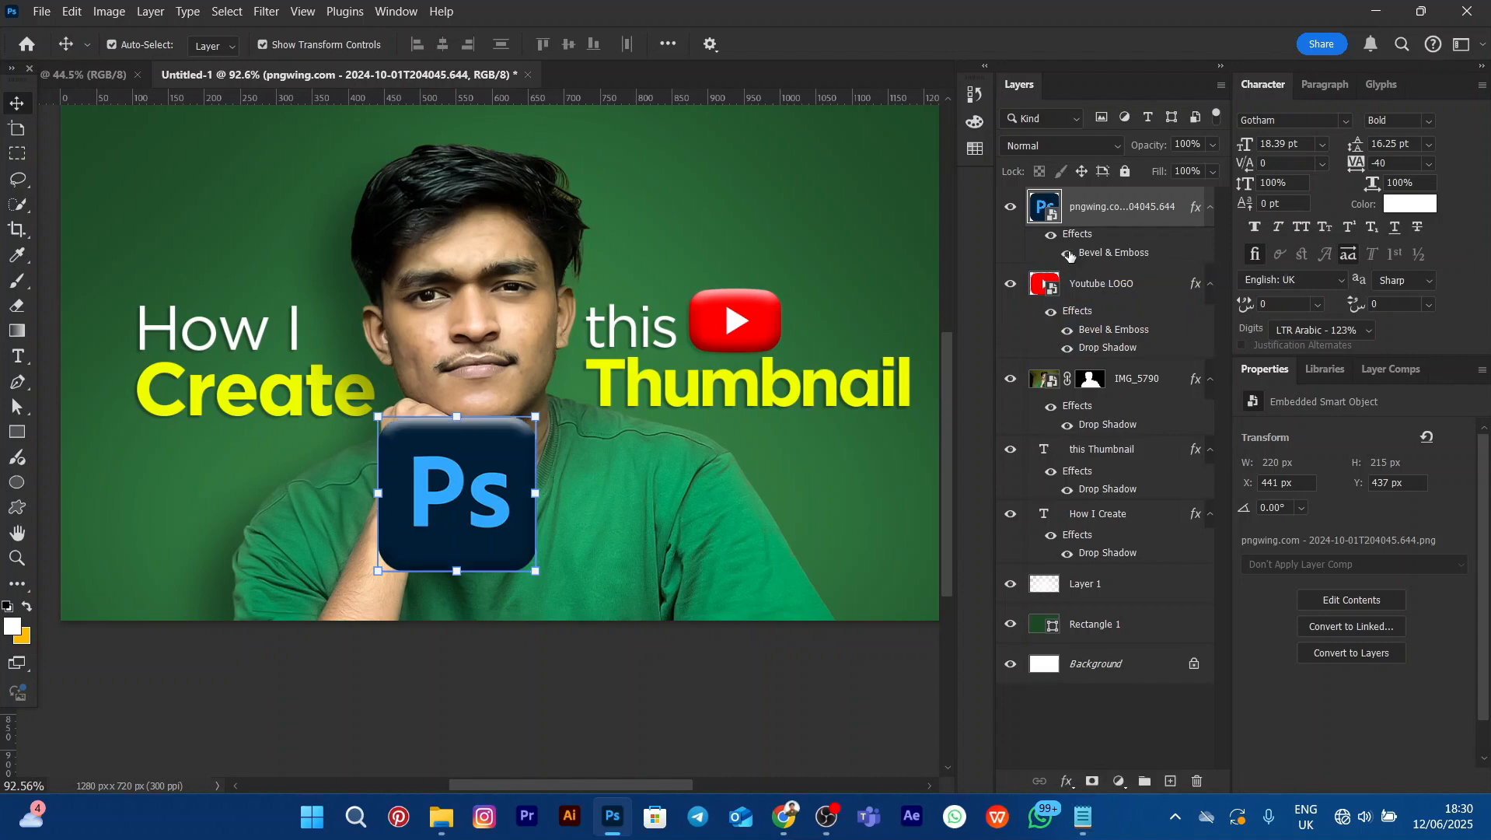
{"action": "scroll", "coordinate": [346, 459], "scroll_direction": "down", "scroll_amount": 3}
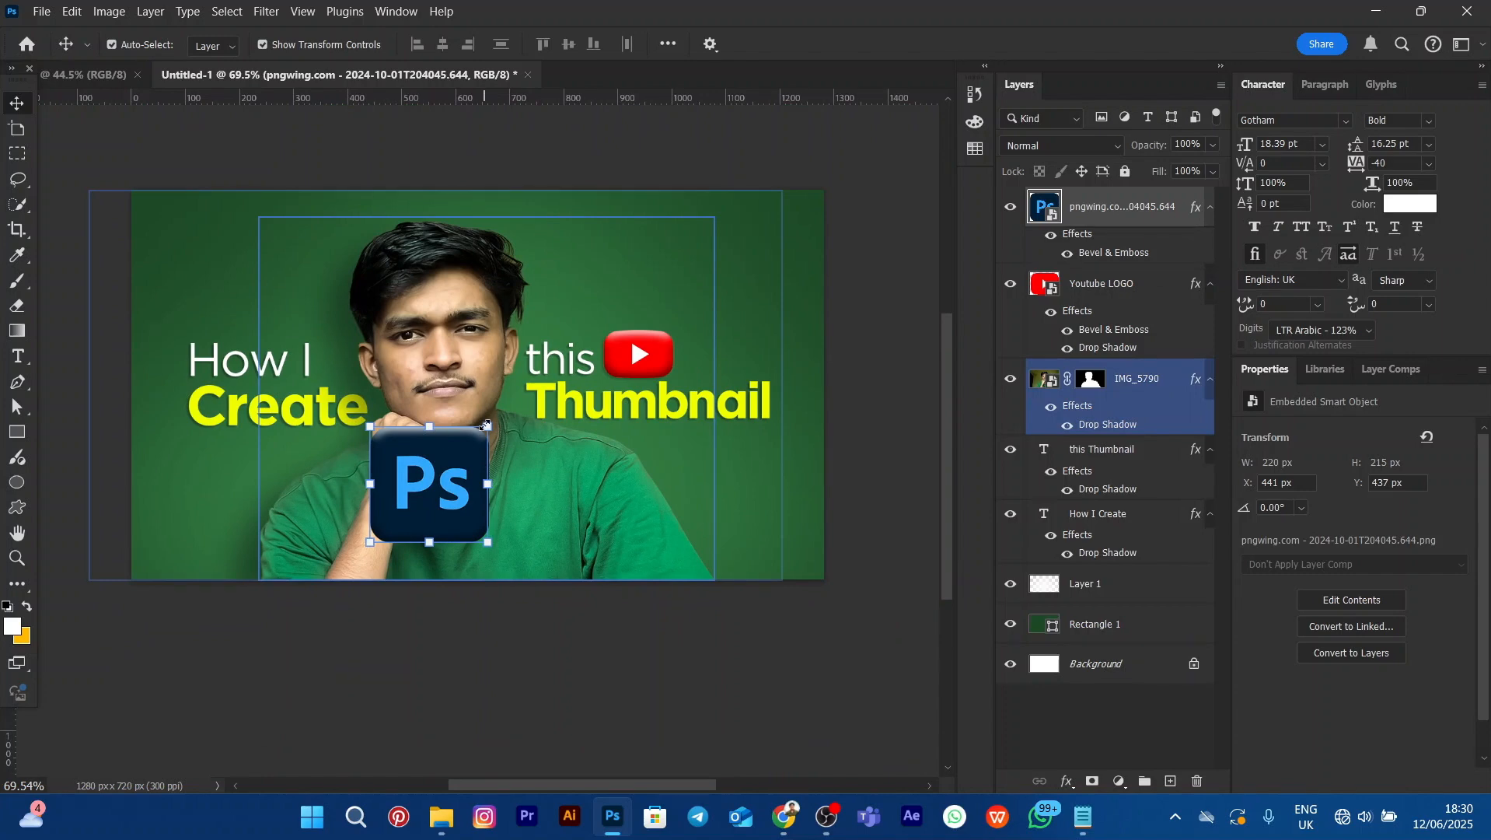
{"action": "mouse_move", "coordinate": [480, 429]}
{"action": "left_mouse_down"}
{"action": "mouse_move", "coordinate": [466, 449]}
{"action": "mouse_move", "coordinate": [477, 429]}
{"action": "left_mouse_up"}
{"action": "left_click_drag", "start_coordinate": [422, 493], "coordinate": [176, 500]}
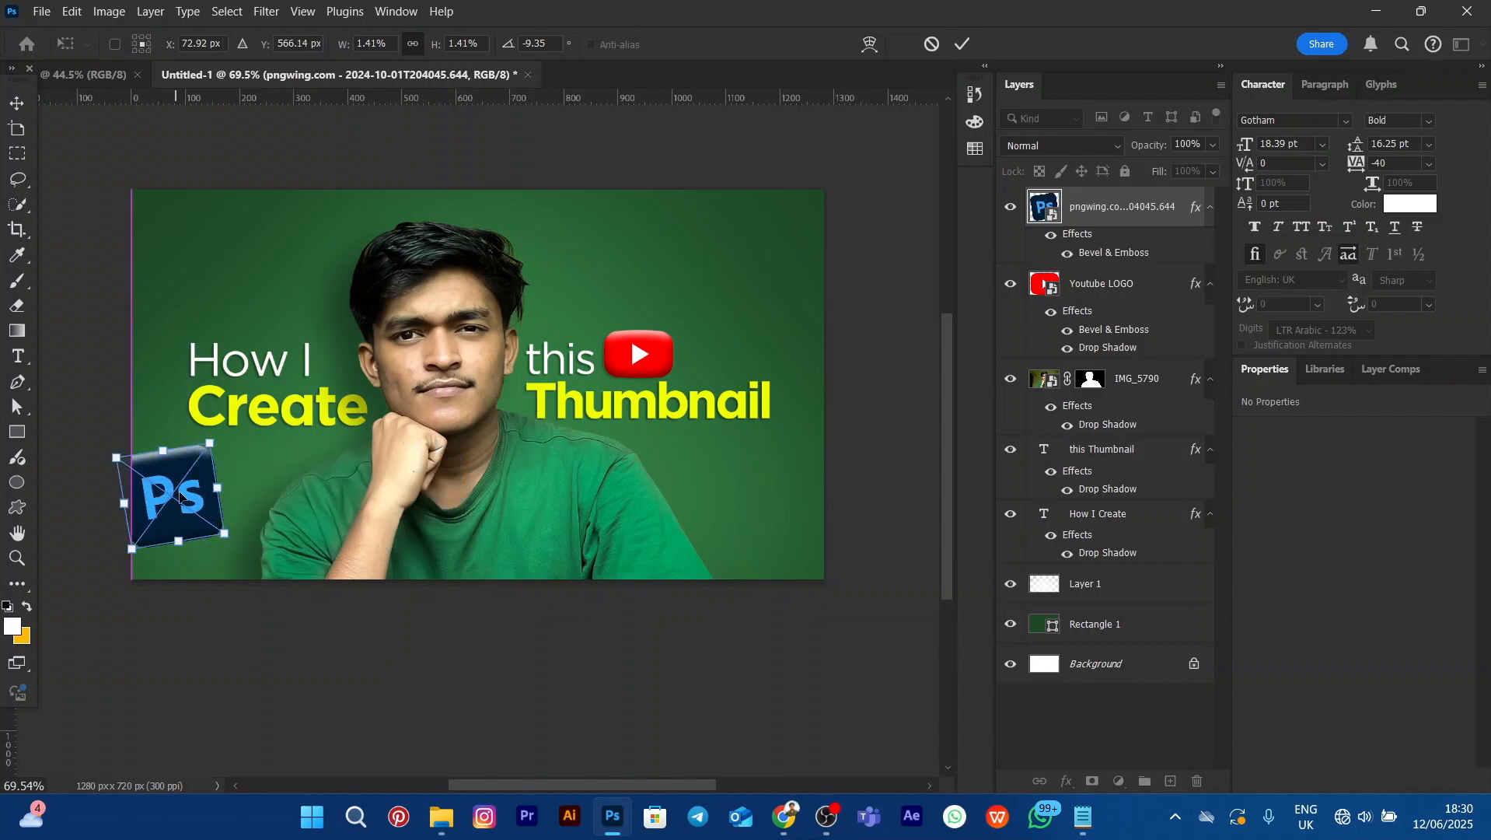
{"action": "key", "text": "Return"}
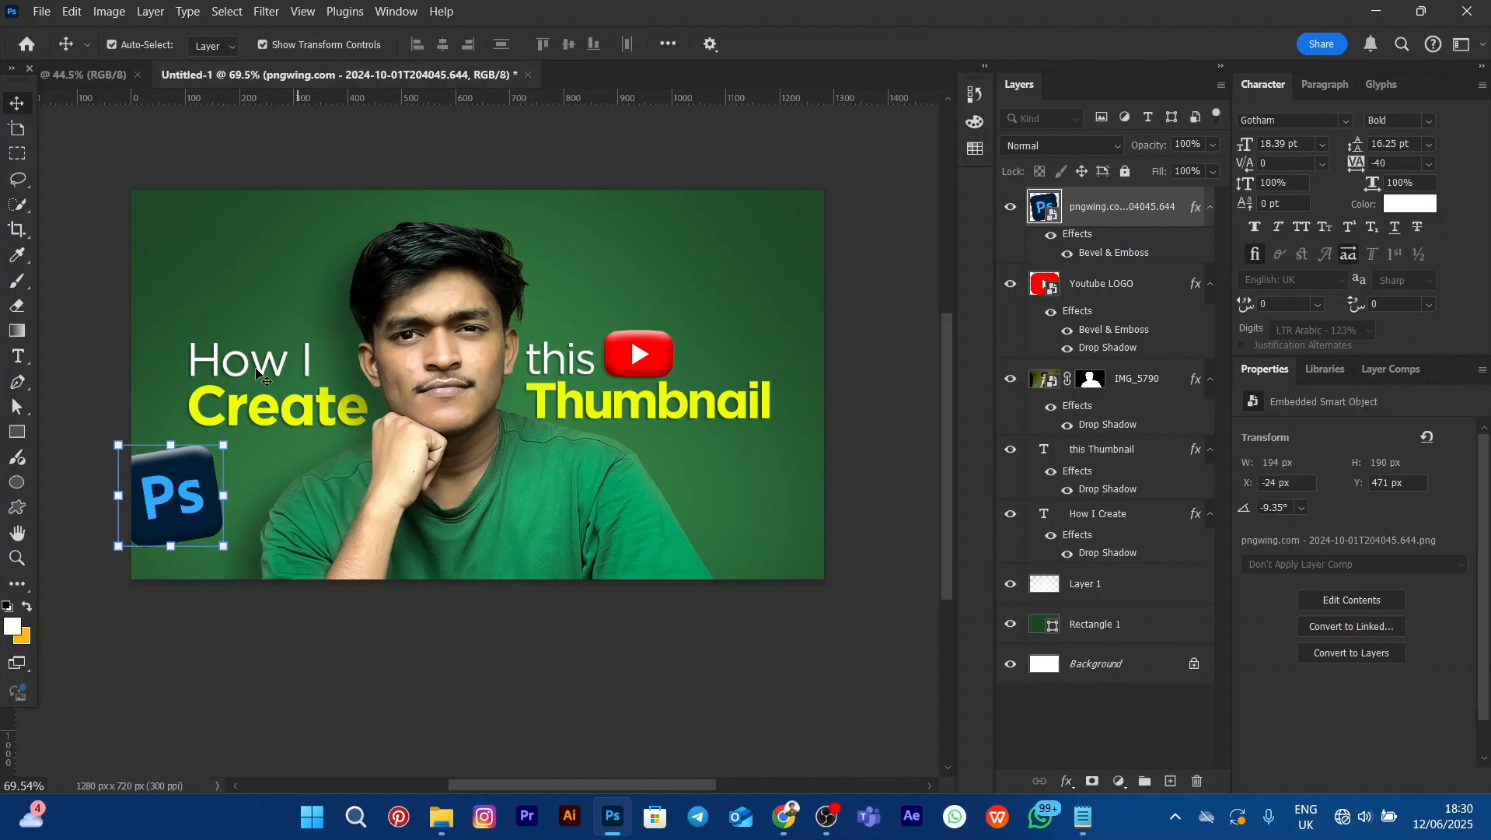
Shift the tilted Photoshop logo partly off the canvas's left edge, to about X -52 px and Y 492 px
{"action": "left_click_drag", "start_coordinate": [162, 494], "coordinate": [147, 498]}
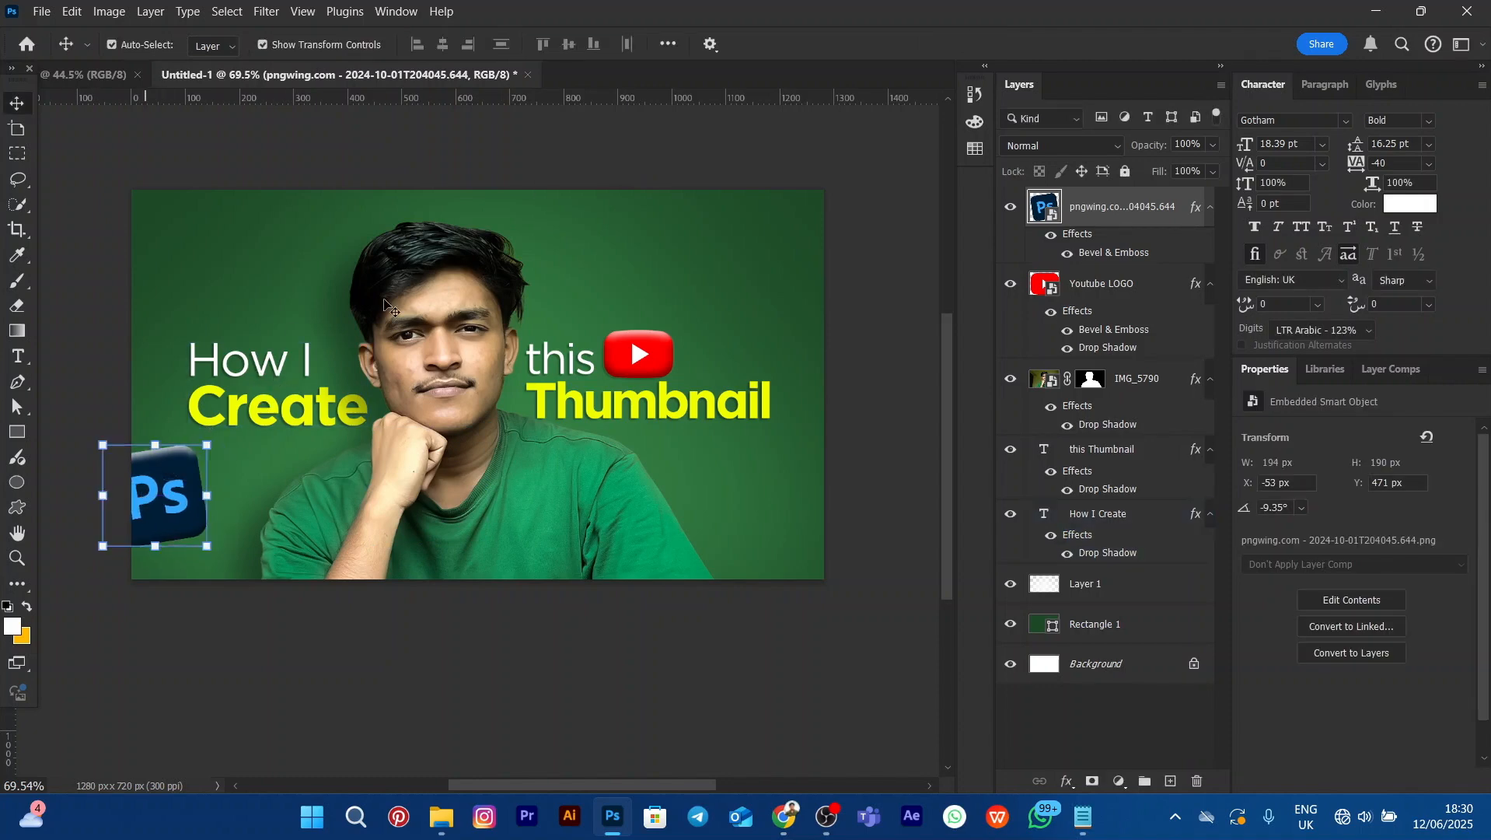
{"action": "left_click", "coordinate": [612, 155]}
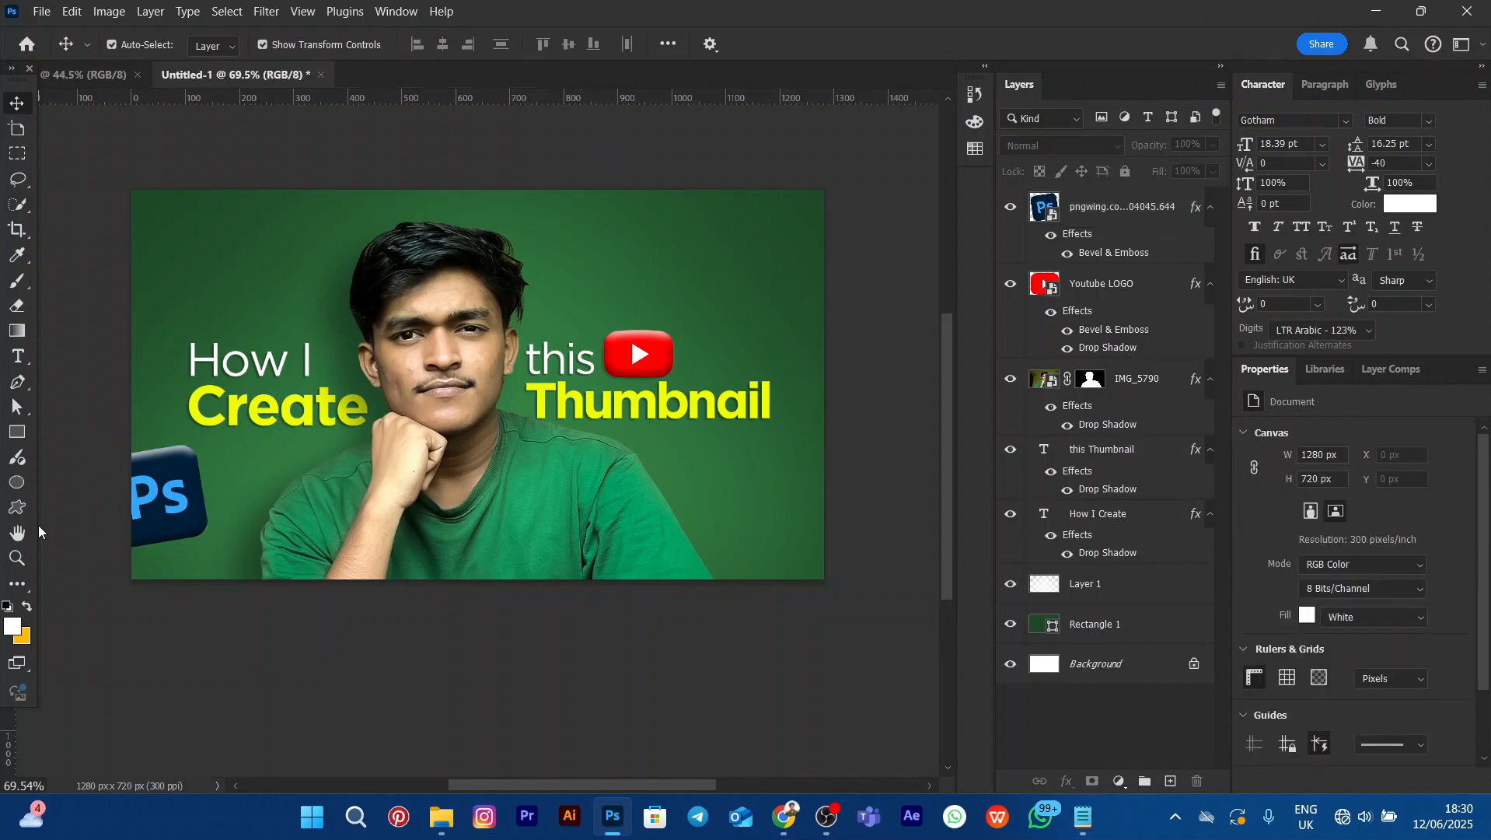
{"action": "left_click", "coordinate": [134, 452]}
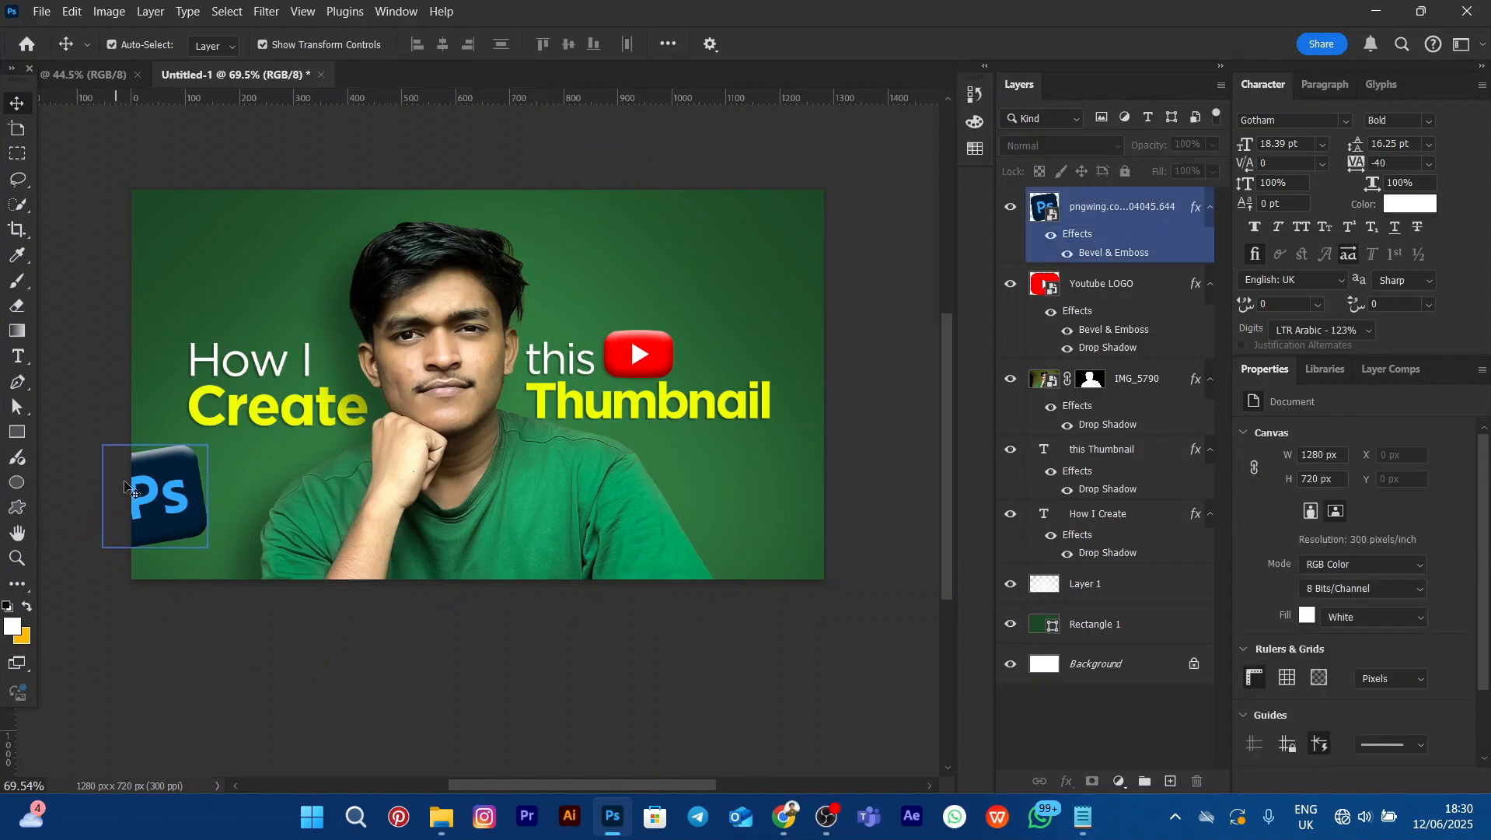
{"action": "left_click_drag", "start_coordinate": [144, 483], "coordinate": [144, 502]}
{"action": "left_click", "coordinate": [299, 283]}
Examine how the tilted Photoshop logo at the left edge fits the whole thumbnail
{"action": "scroll", "coordinate": [300, 282], "scroll_direction": "down", "scroll_amount": 1}
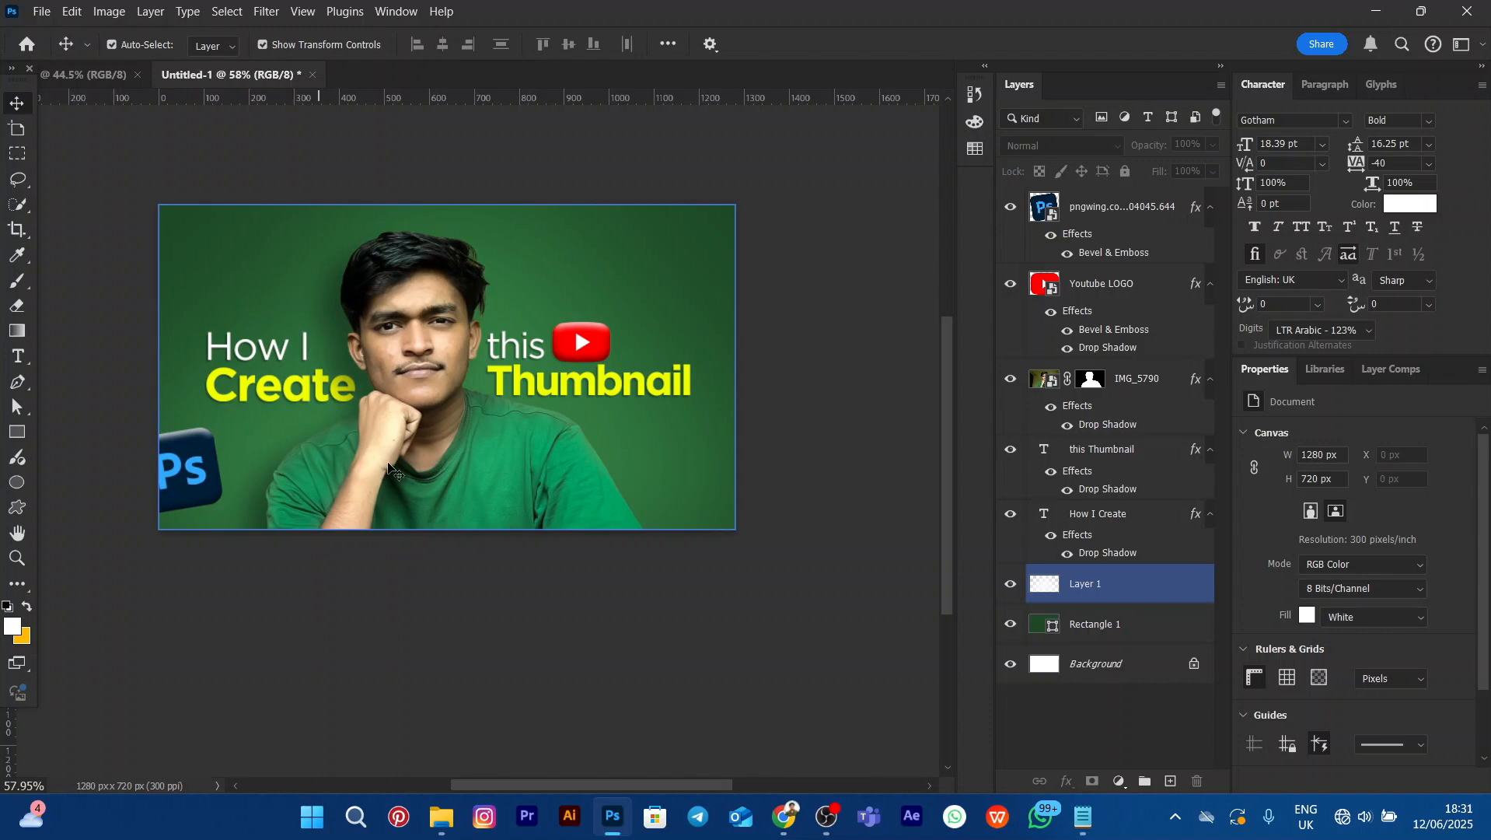
{"action": "left_click", "coordinate": [278, 608]}
{"action": "left_click", "coordinate": [249, 494]}
{"action": "scroll", "coordinate": [248, 494], "scroll_direction": "up", "scroll_amount": 1}
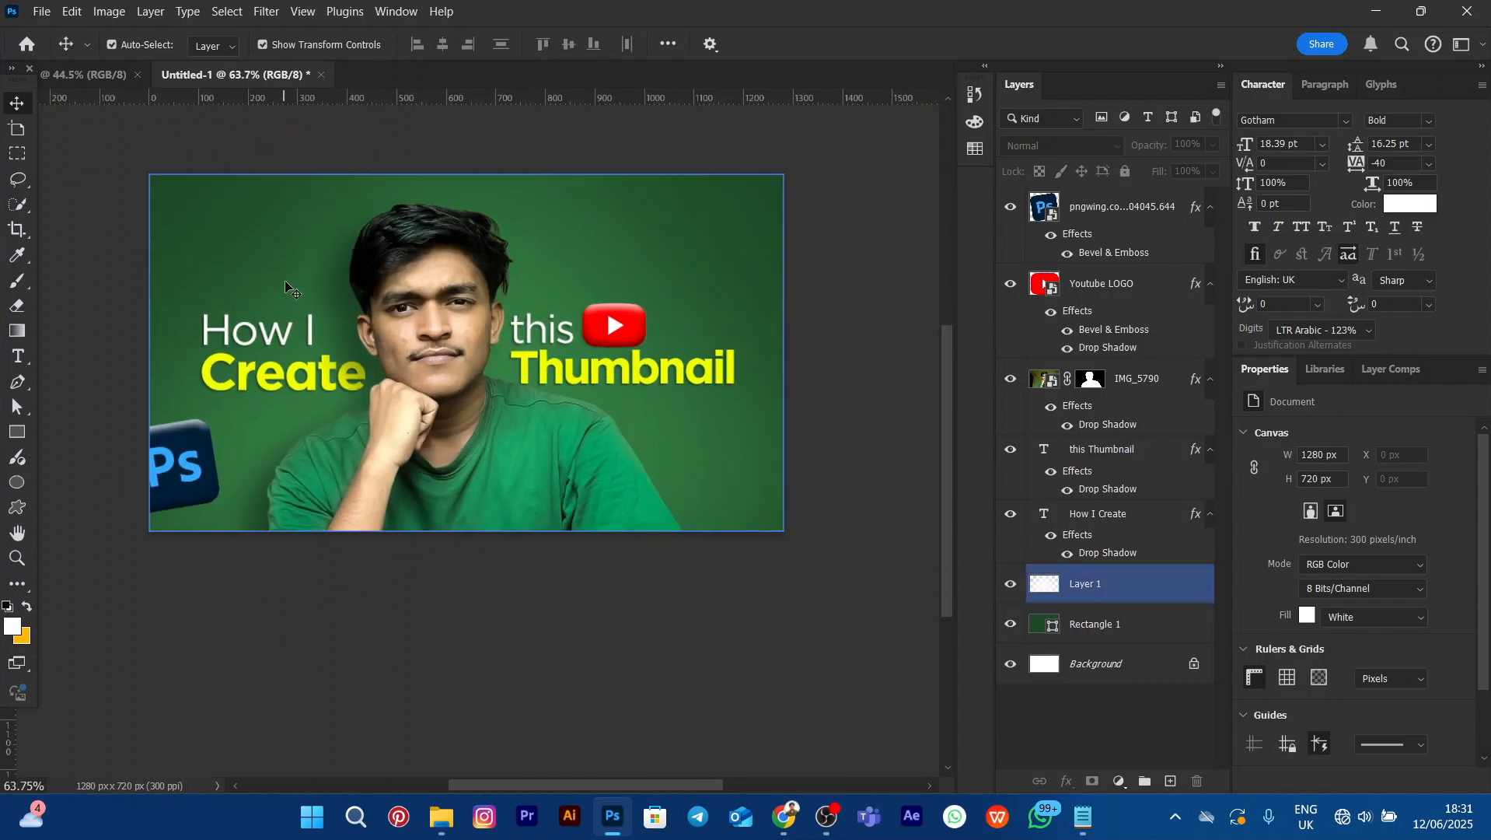
{"action": "left_click_drag", "start_coordinate": [284, 280], "coordinate": [273, 340]}
{"action": "left_click", "coordinate": [157, 525]}
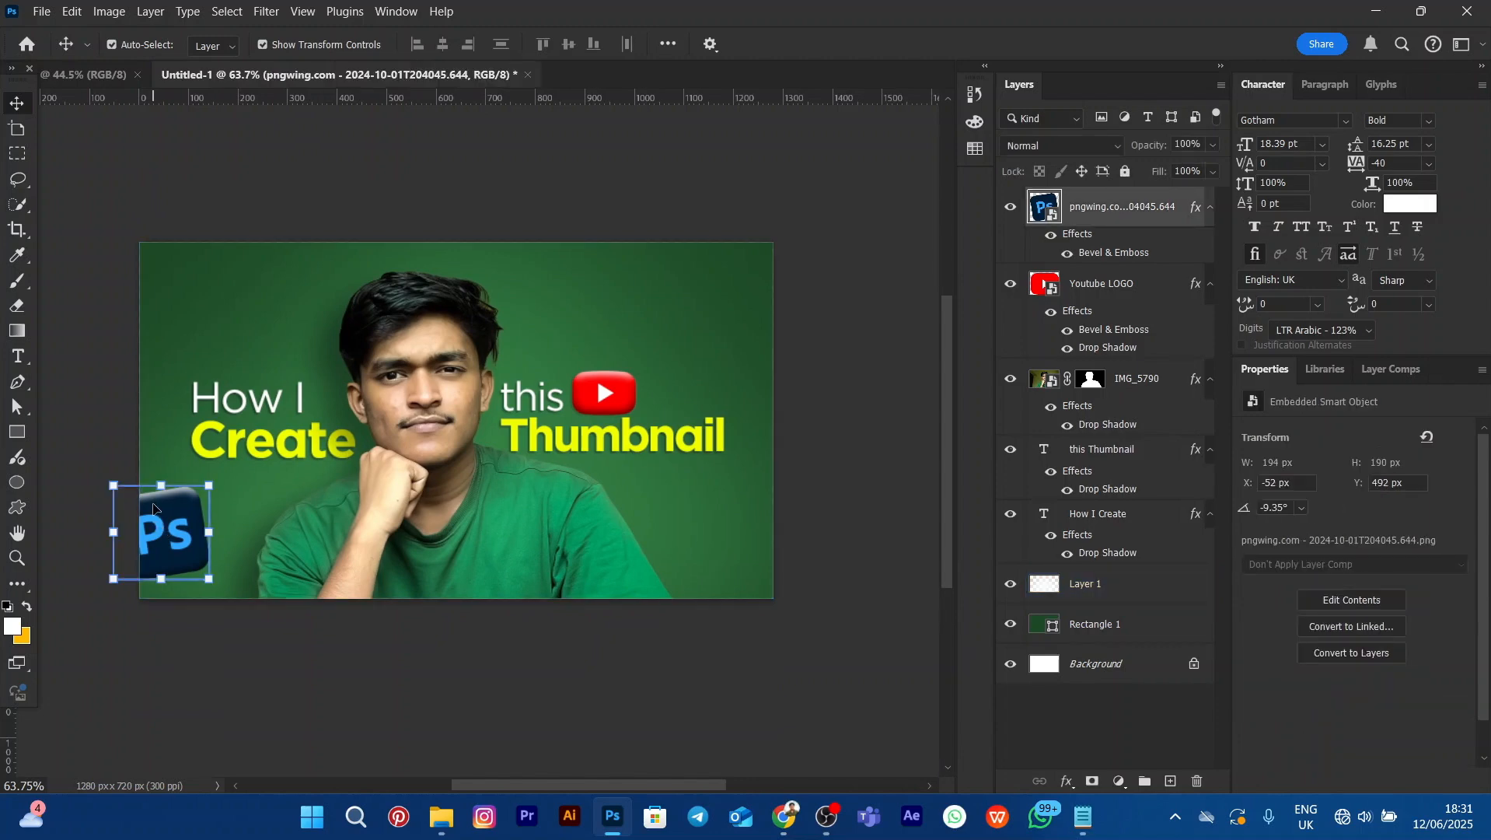
{"action": "left_click", "coordinate": [159, 490]}
{"action": "left_click", "coordinate": [134, 467]}
Duplicate the Photoshop logo into the canvas's upper-right corner, scale the copy to 2.30%, and leave it partly off the canvas
{"action": "left_click", "coordinate": [180, 535]}
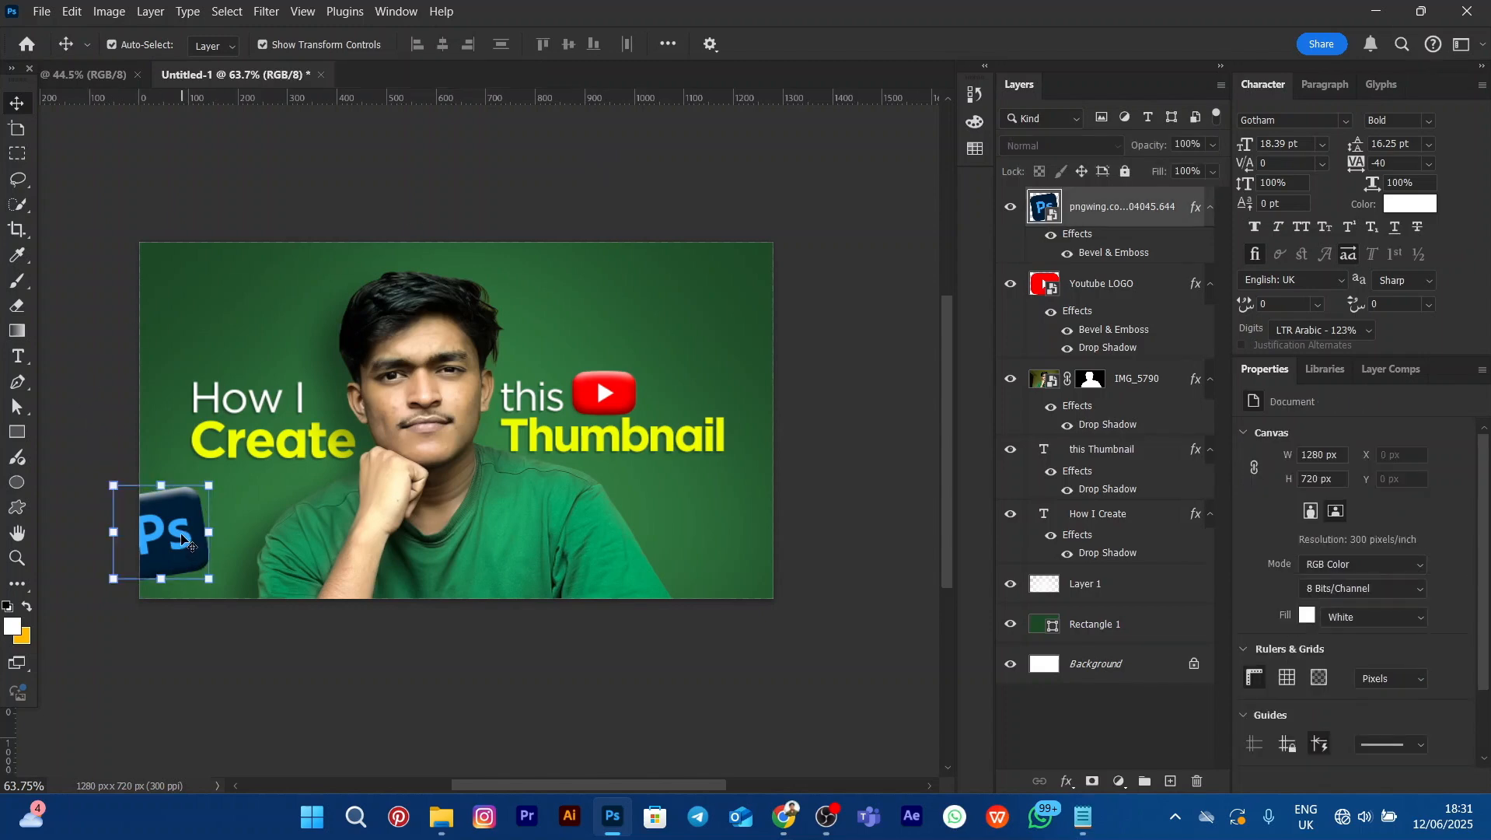
{"action": "left_click_drag", "start_coordinate": [185, 521], "coordinate": [746, 250]}
{"action": "mouse_move", "coordinate": [727, 312]}
{"action": "left_mouse_down"}
{"action": "mouse_move", "coordinate": [728, 369]}
{"action": "mouse_move", "coordinate": [722, 292]}
{"action": "left_mouse_up"}
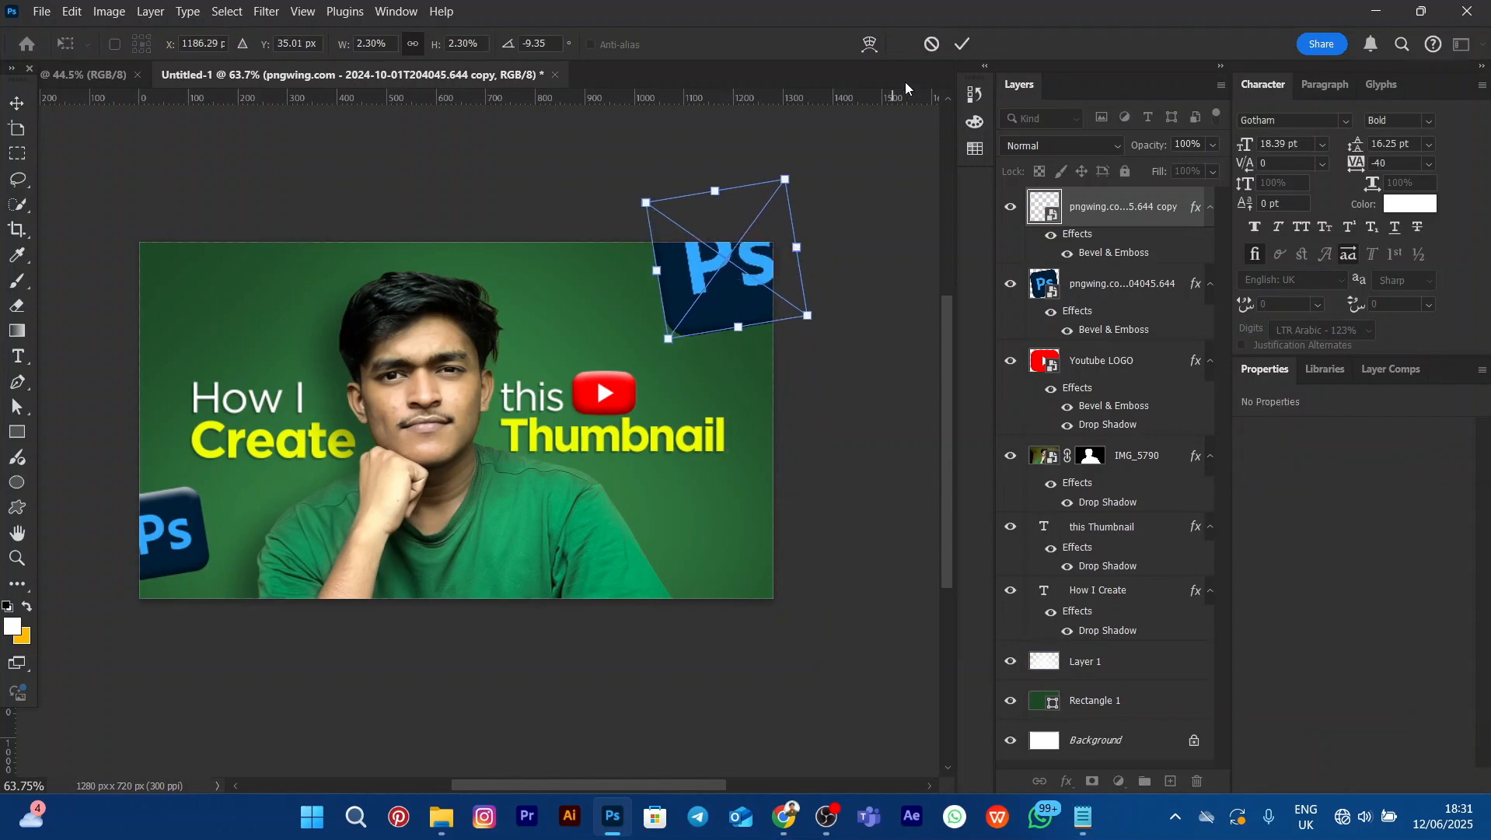
{"action": "left_click", "coordinate": [962, 44]}
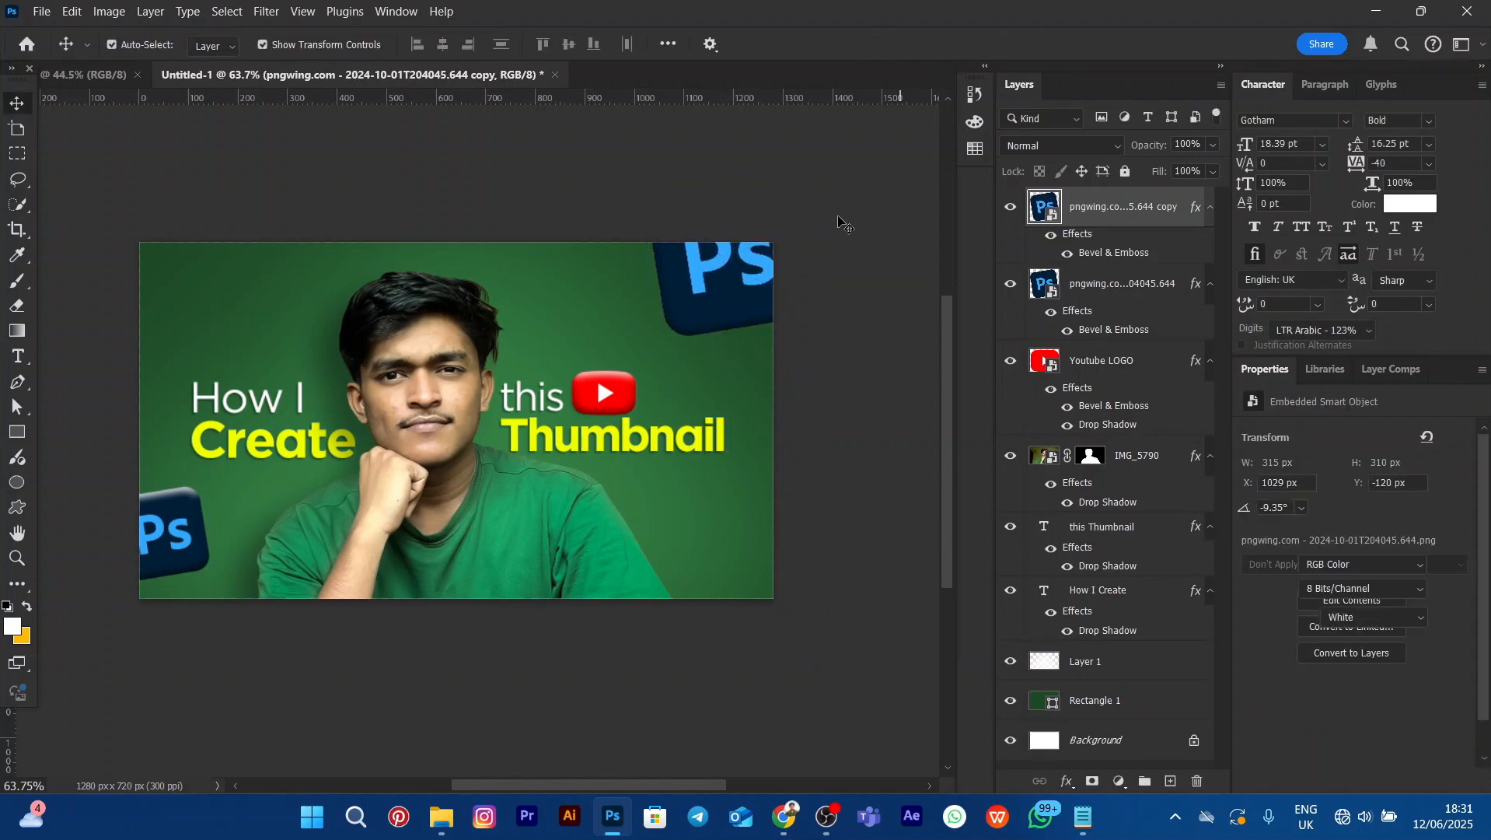
Duplicate the upper-right Photoshop logo into the canvas's lower-right corner and scale this copy to 2.84%
{"action": "left_click", "coordinate": [743, 274]}
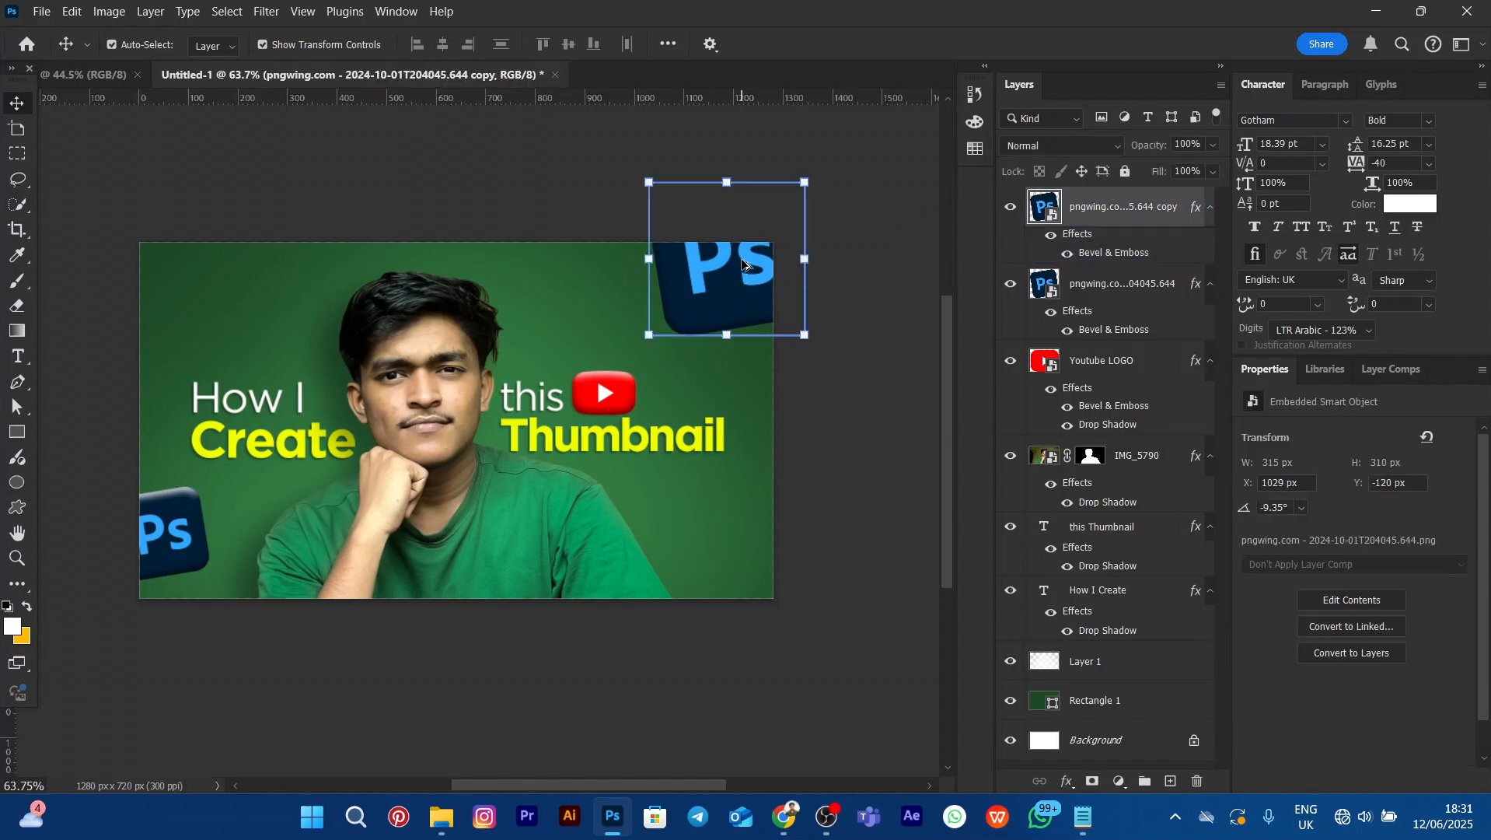
{"action": "left_click_drag", "start_coordinate": [742, 263], "coordinate": [730, 599]}
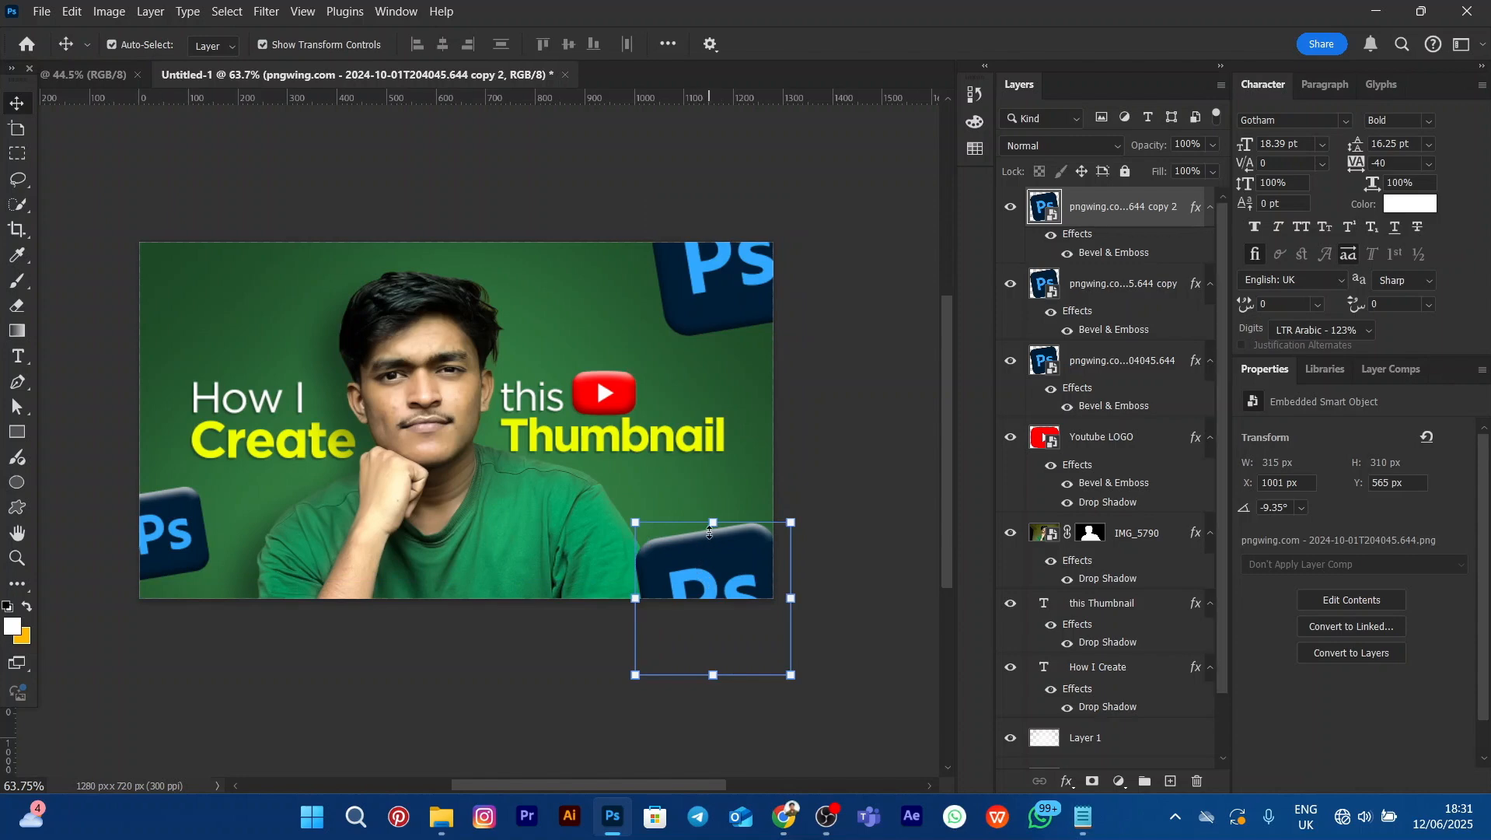
{"action": "key", "text": "ctrl+t"}
{"action": "left_click_drag", "start_coordinate": [712, 519], "coordinate": [708, 498]}
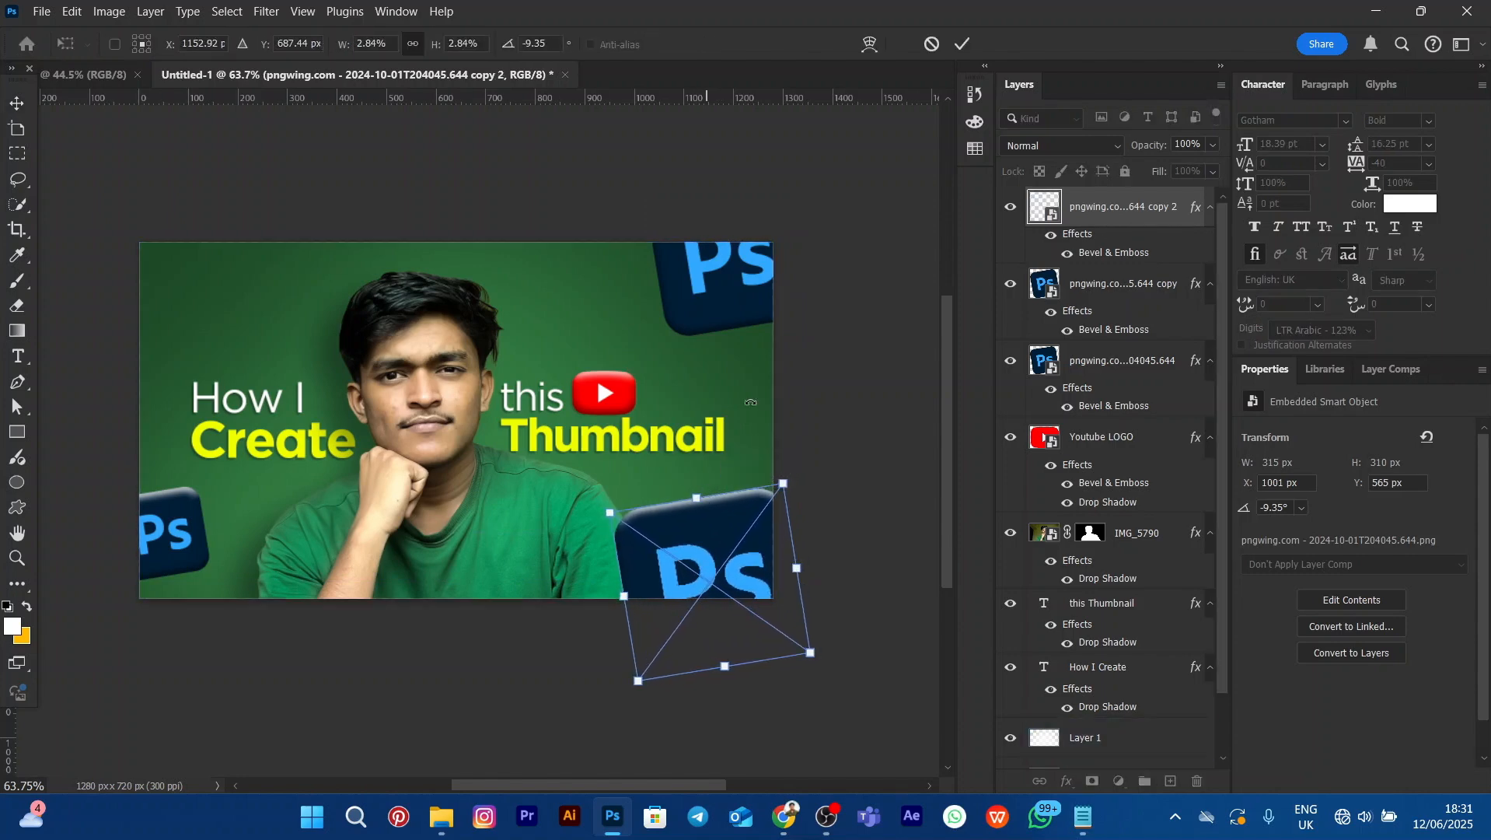
{"action": "left_click", "coordinate": [962, 44]}
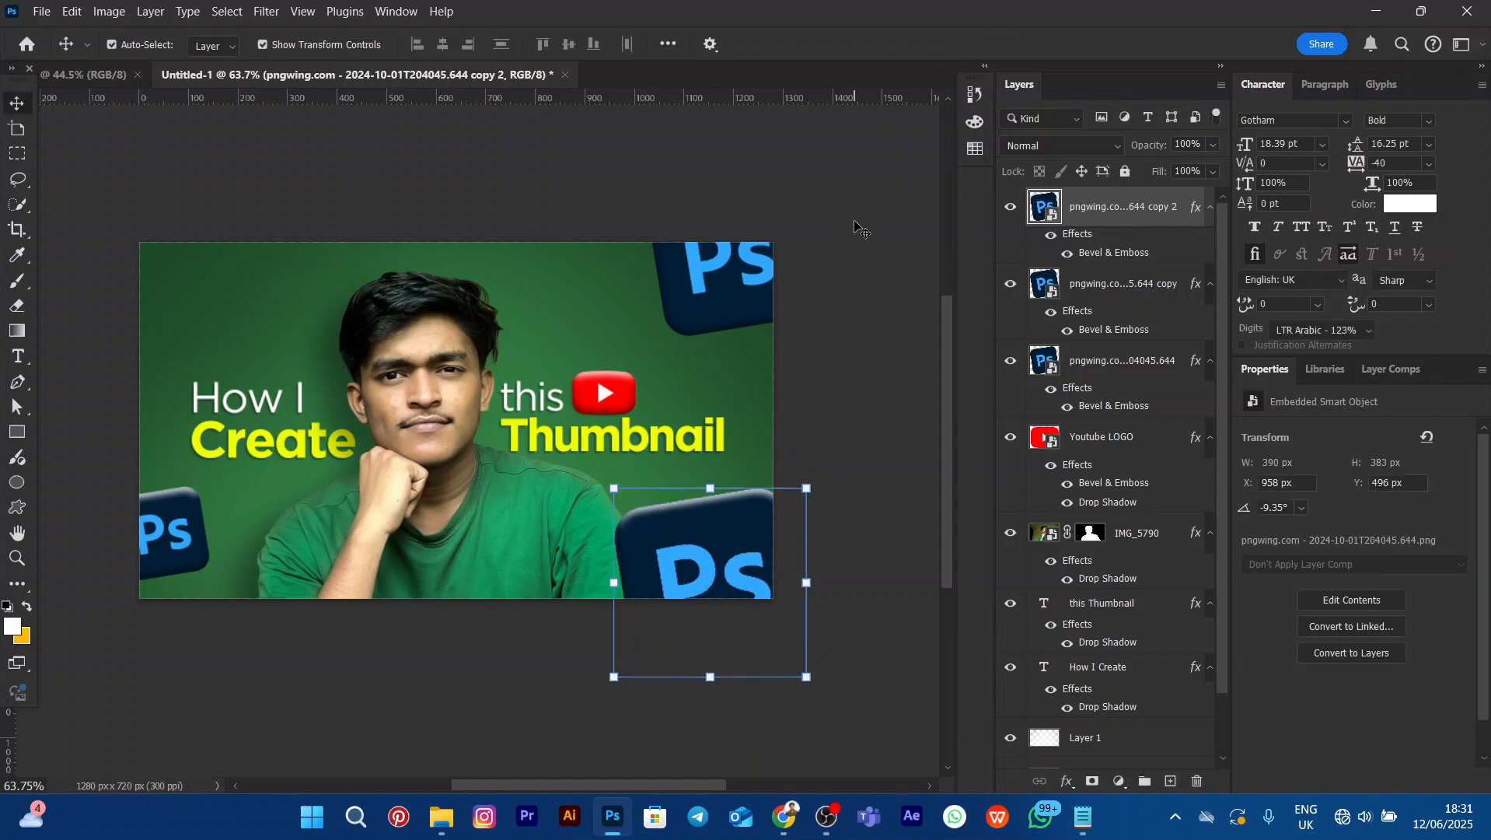
Place the lower-right logo's layer below the IMG_5790 portrait layer and shift the logo to about X 937 px, Y 491 px
{"action": "left_click", "coordinate": [859, 226]}
{"action": "left_click", "coordinate": [698, 558]}
{"action": "left_click_drag", "start_coordinate": [1149, 202], "coordinate": [1155, 575]}
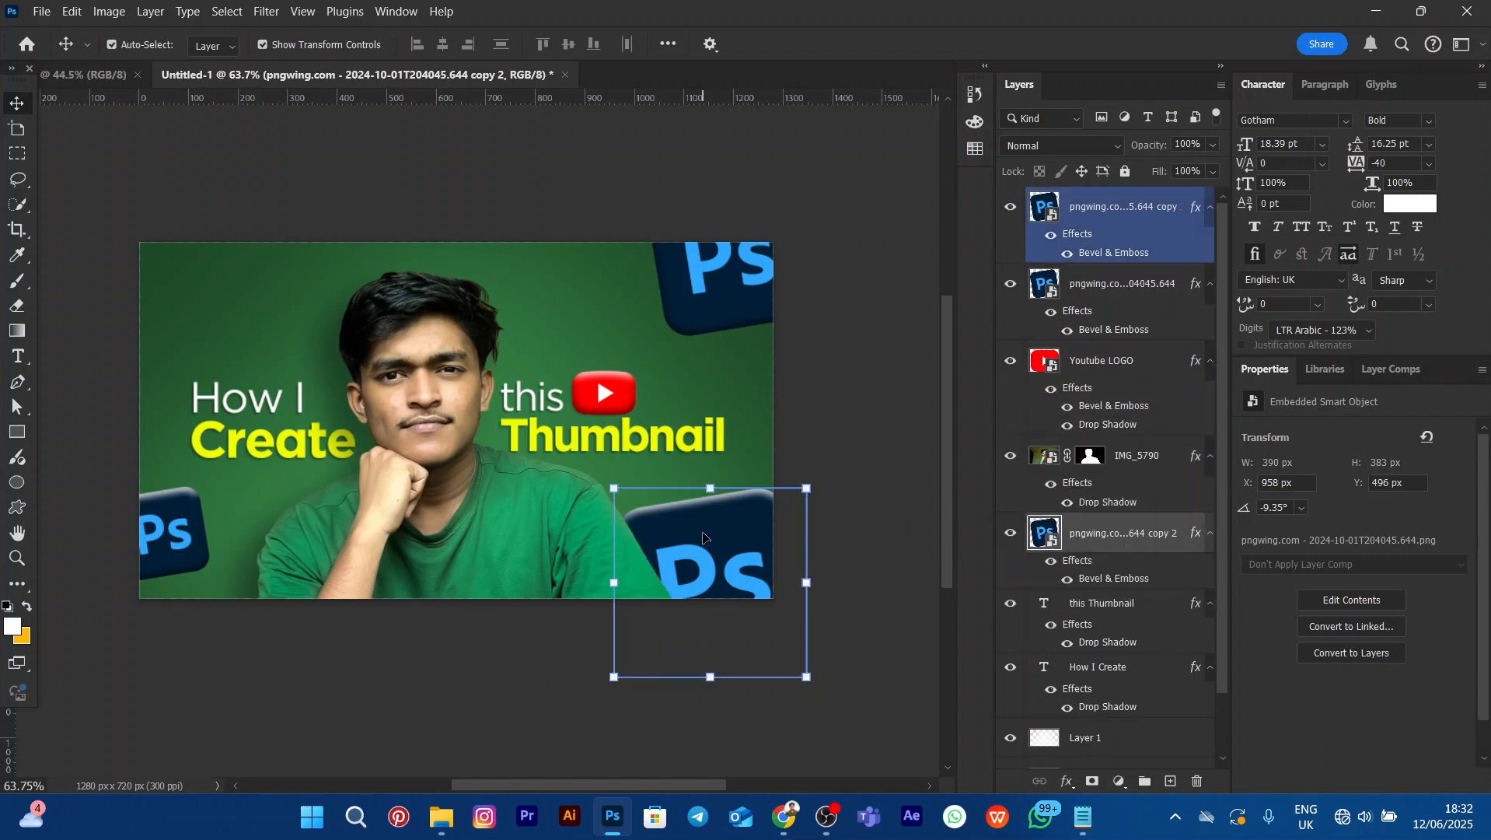
{"action": "left_click_drag", "start_coordinate": [703, 537], "coordinate": [694, 525]}
{"action": "left_click", "coordinate": [834, 401]}
Apply a Gaussian Blur with an 18.0 pixel radius to the lower-right Photoshop logo
{"action": "left_click", "coordinate": [698, 536]}
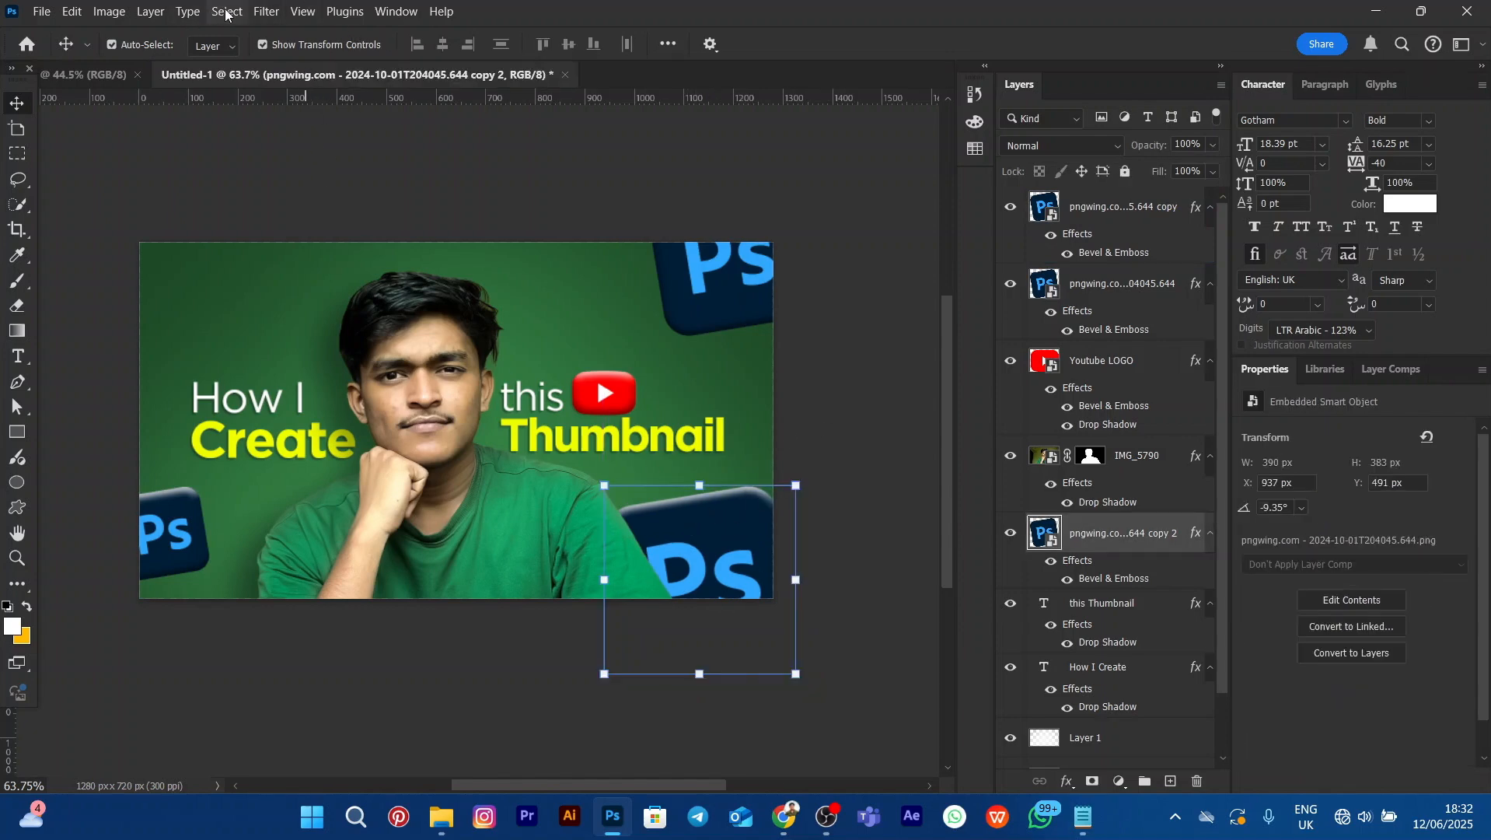
{"action": "left_click", "coordinate": [264, 11]}
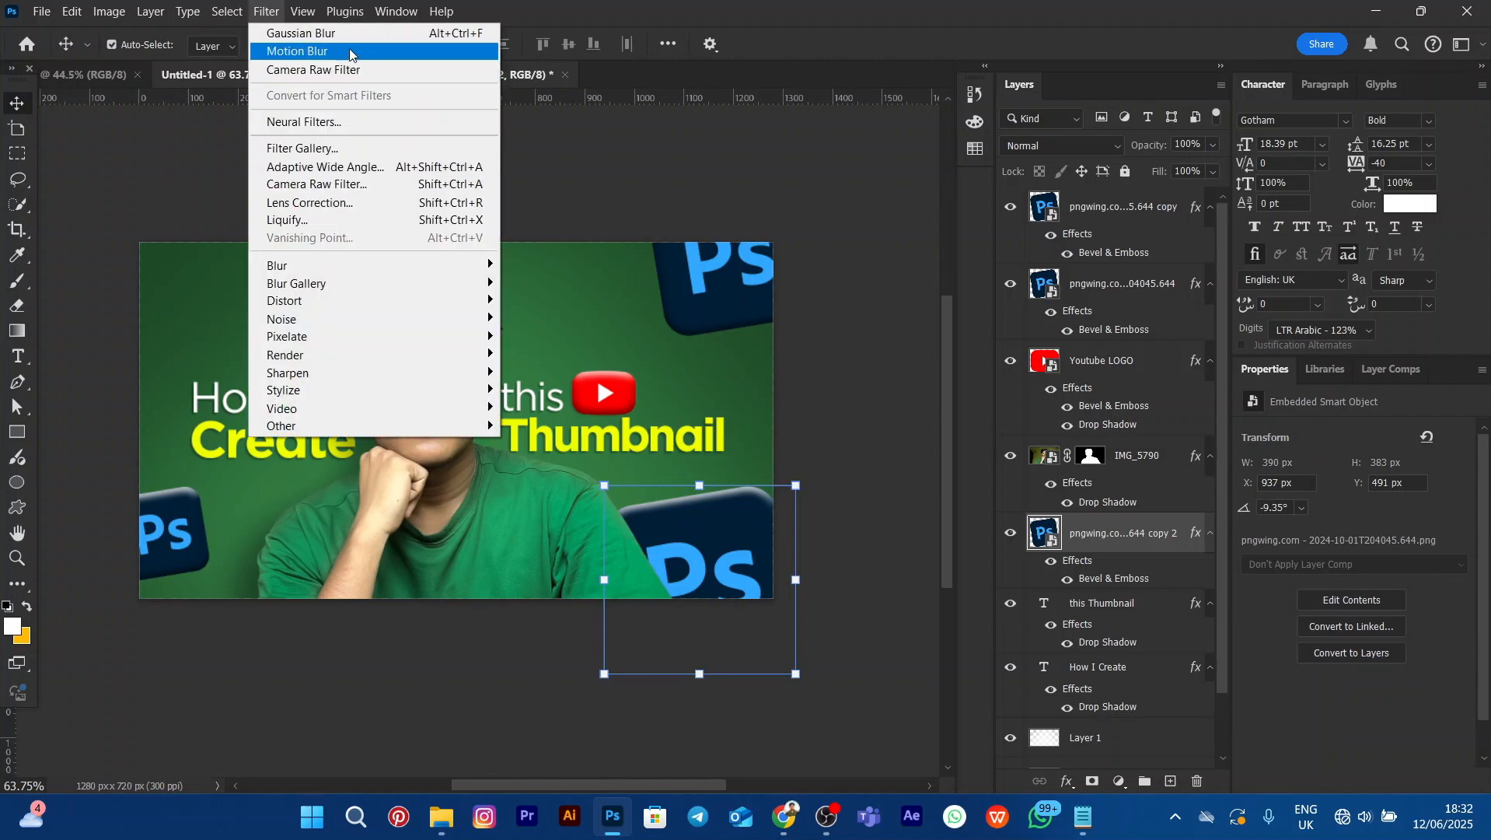
{"action": "mouse_move", "coordinate": [436, 265]}
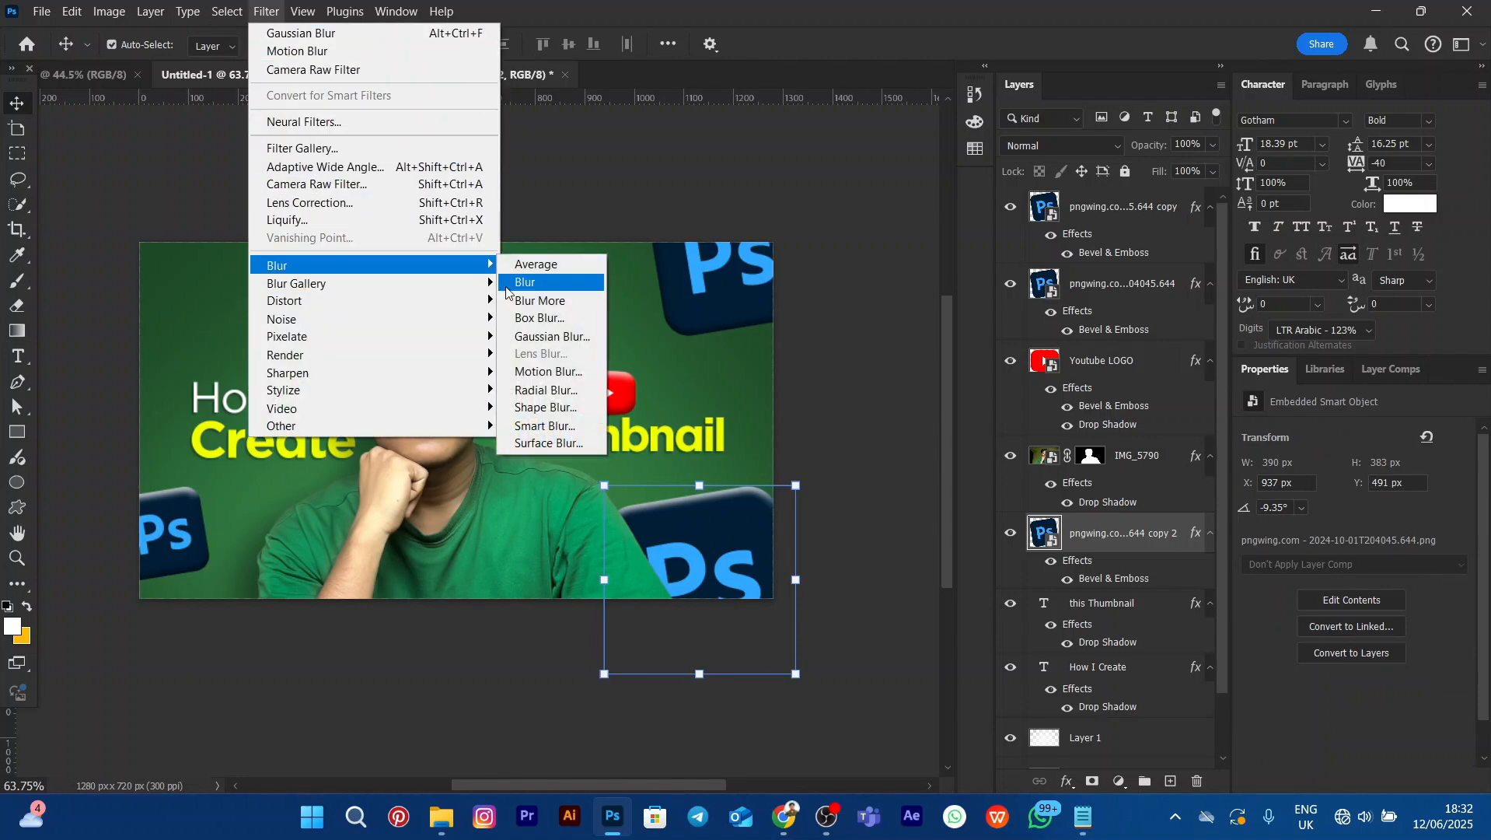
{"action": "left_click", "coordinate": [553, 336]}
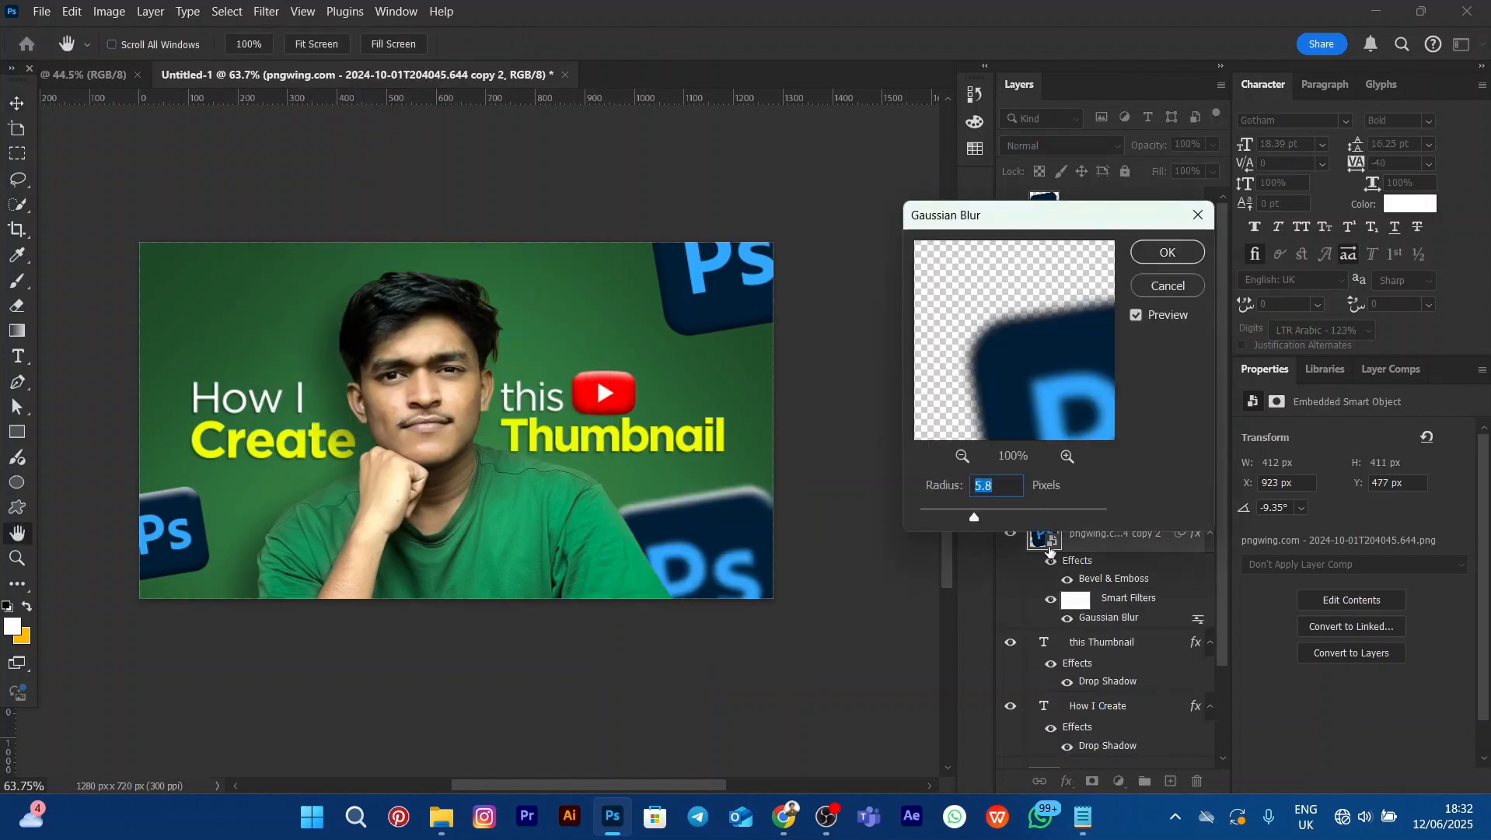
{"action": "left_click_drag", "start_coordinate": [981, 509], "coordinate": [1002, 512]}
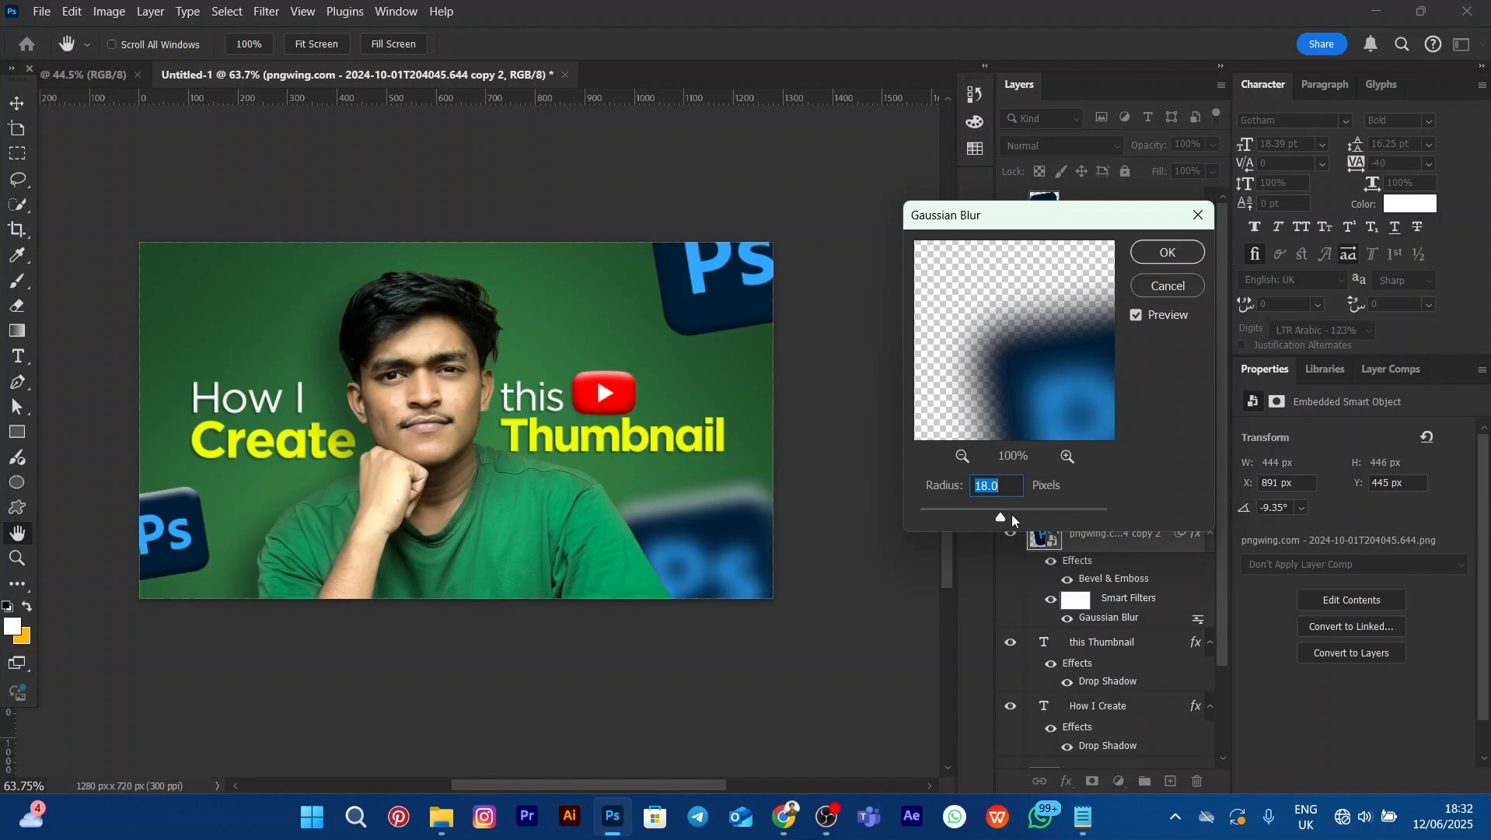
{"action": "left_click", "coordinate": [1164, 251]}
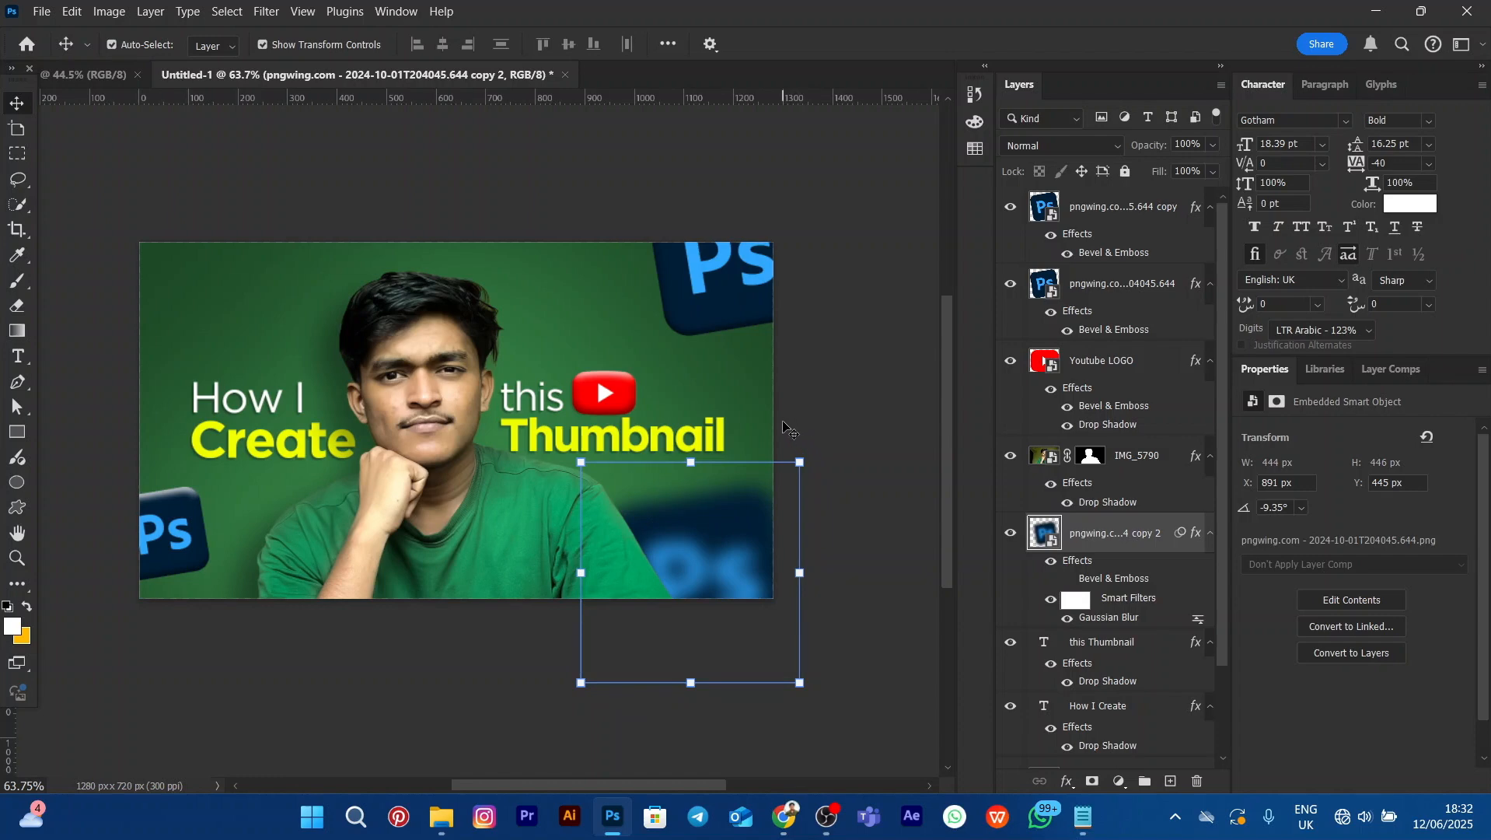
Lower the blurred logo's opacity to 37% and enlarge it to about 490 x 492 px
{"action": "left_click", "coordinate": [800, 464]}
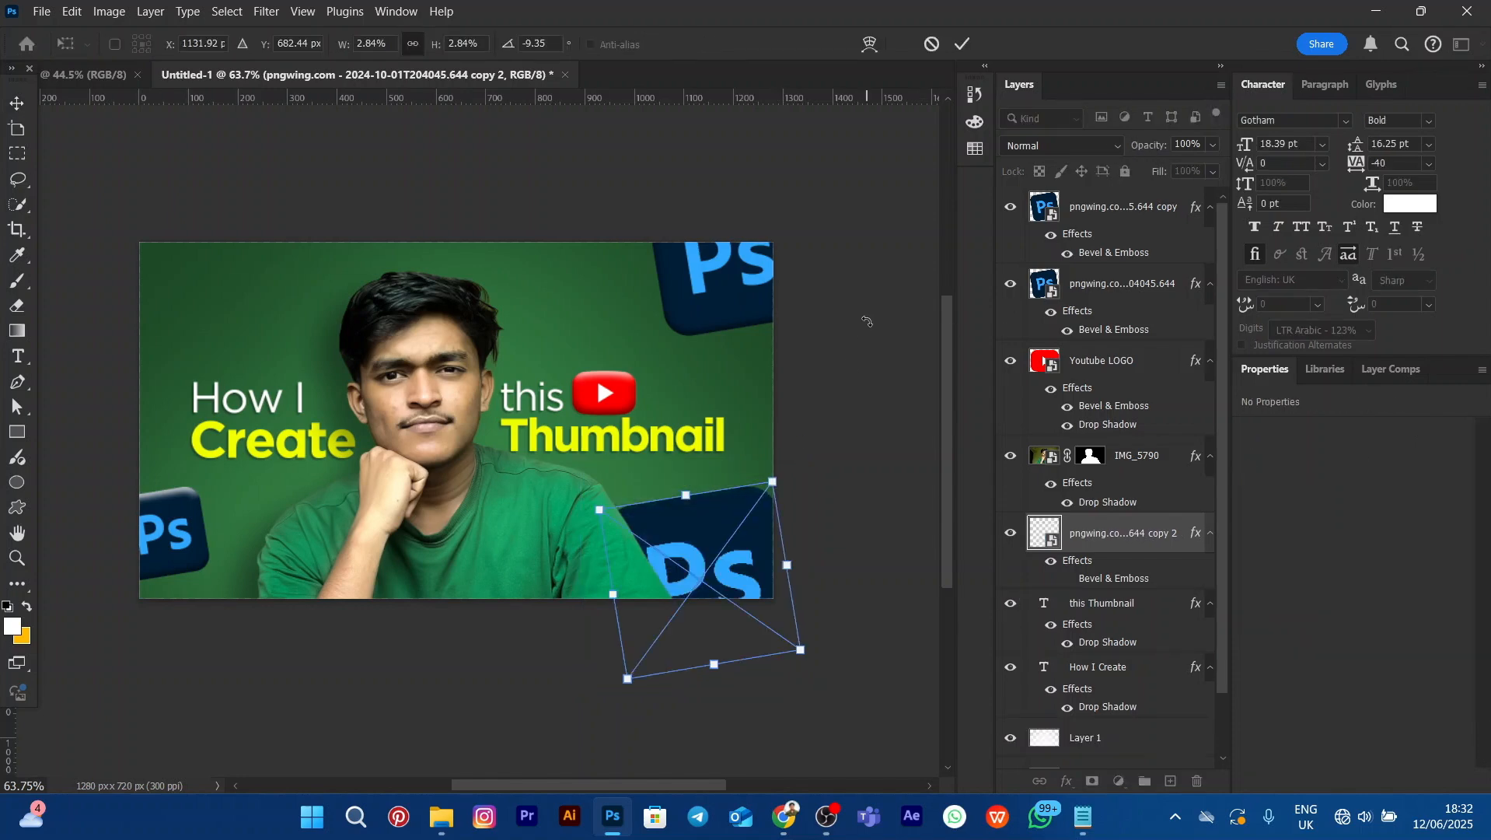
{"action": "left_click", "coordinate": [962, 43]}
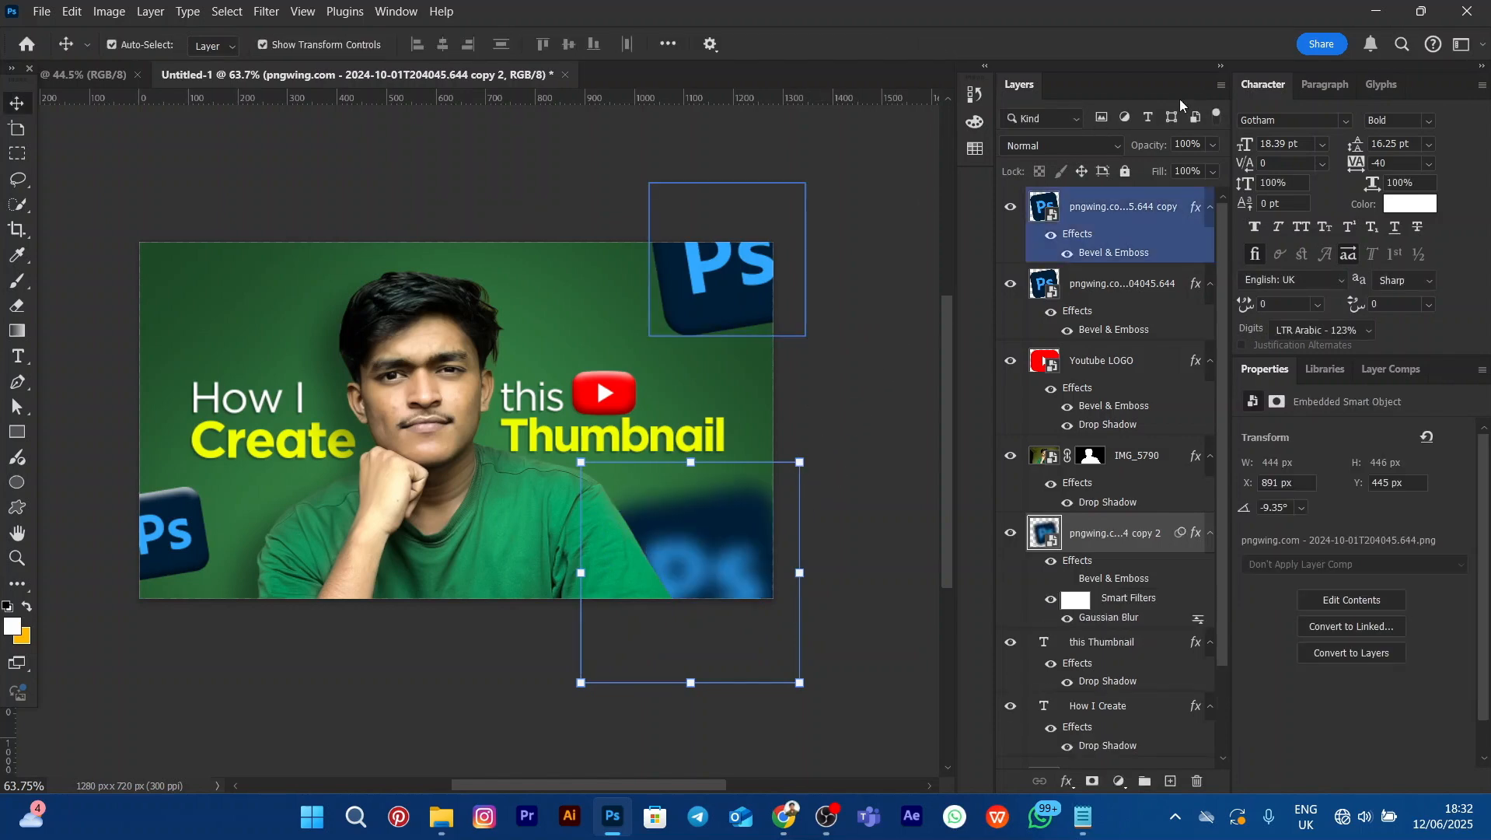
{"action": "left_click_drag", "start_coordinate": [1152, 146], "coordinate": [1089, 158]}
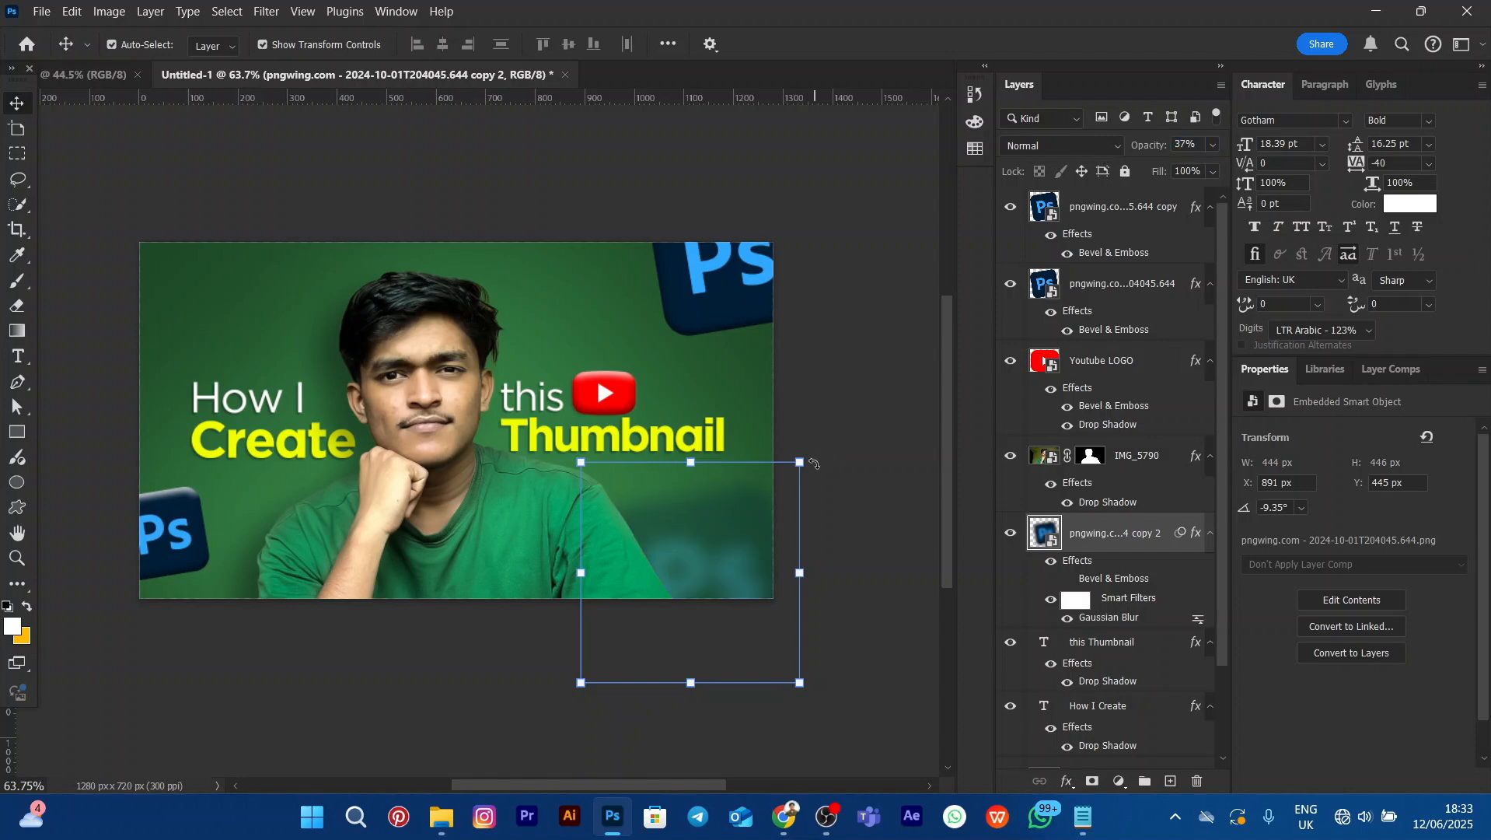
{"action": "mouse_move", "coordinate": [810, 463]}
{"action": "left_mouse_down"}
{"action": "mouse_move", "coordinate": [781, 474]}
{"action": "mouse_move", "coordinate": [800, 445]}
{"action": "left_mouse_up"}
{"action": "left_click", "coordinate": [961, 47]}
{"action": "key", "text": "ctrl+alt+f"}
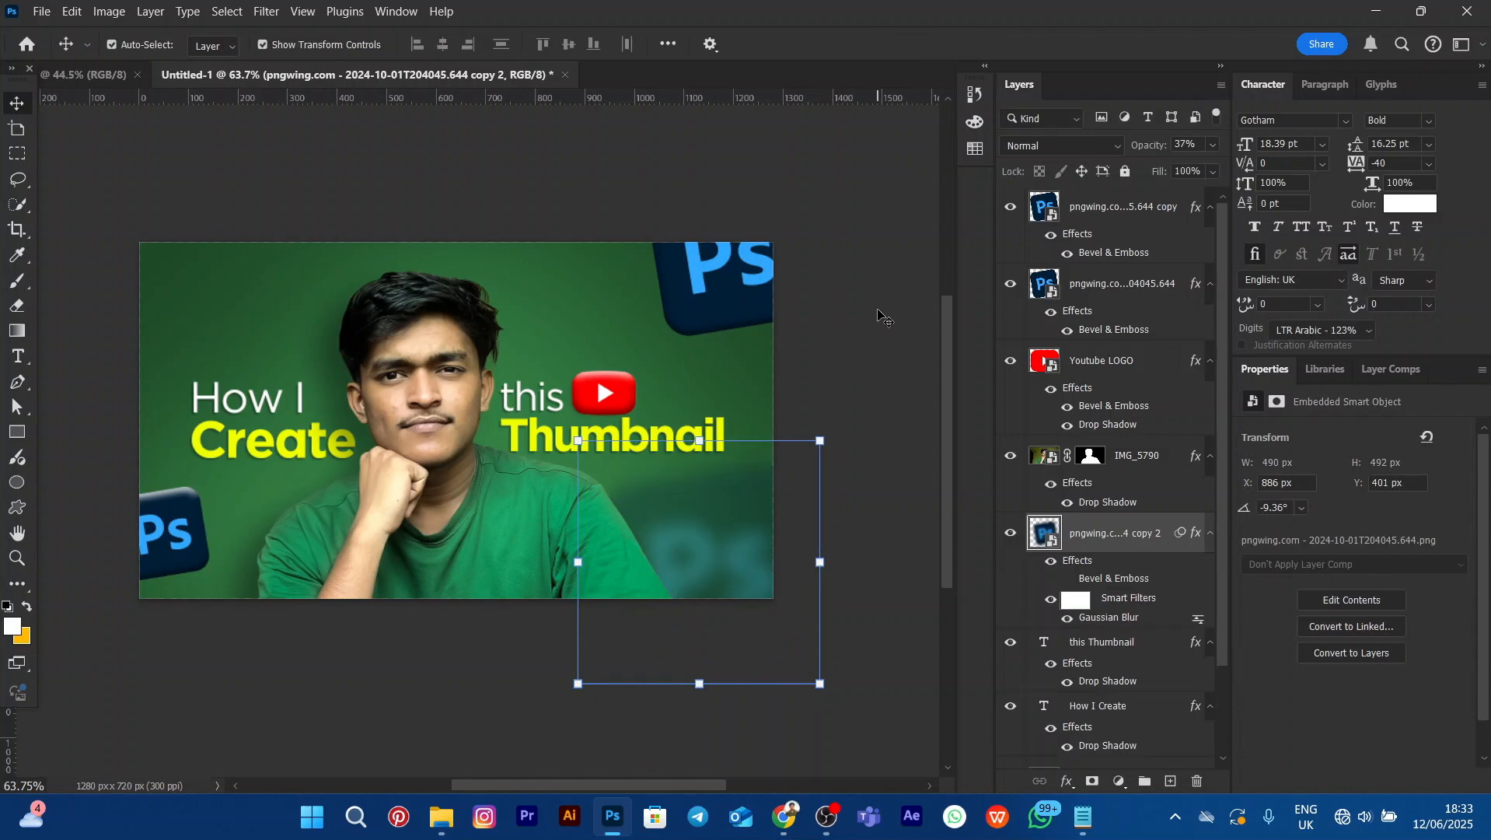
Duplicate the blurred lower-right Photoshop logo and move the copy into the canvas's upper-left corner, at about X -141 px, Y -233 px
{"action": "left_click", "coordinate": [1090, 533]}
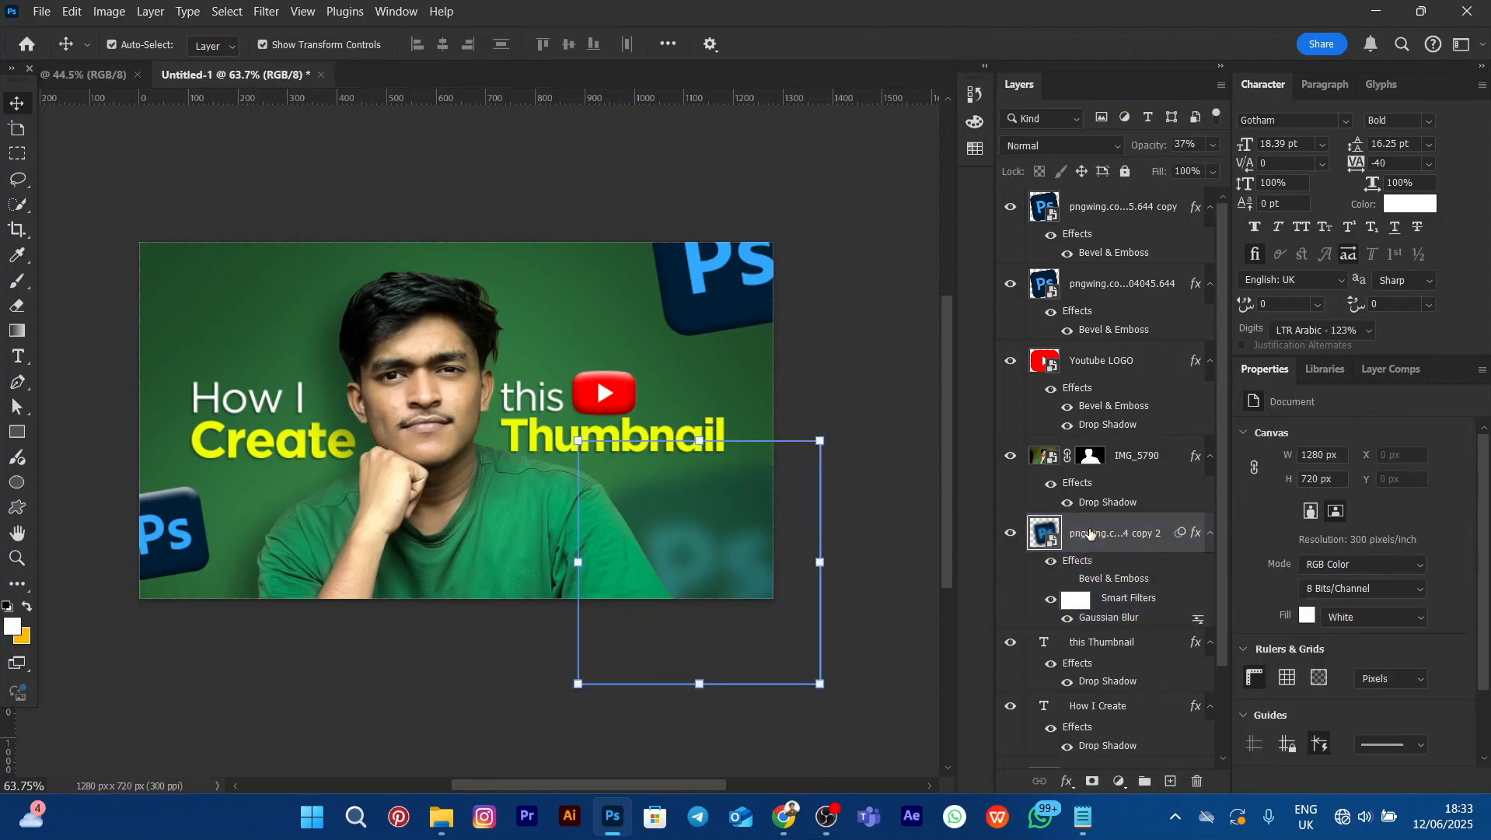
{"action": "key", "text": "ctrl+j"}
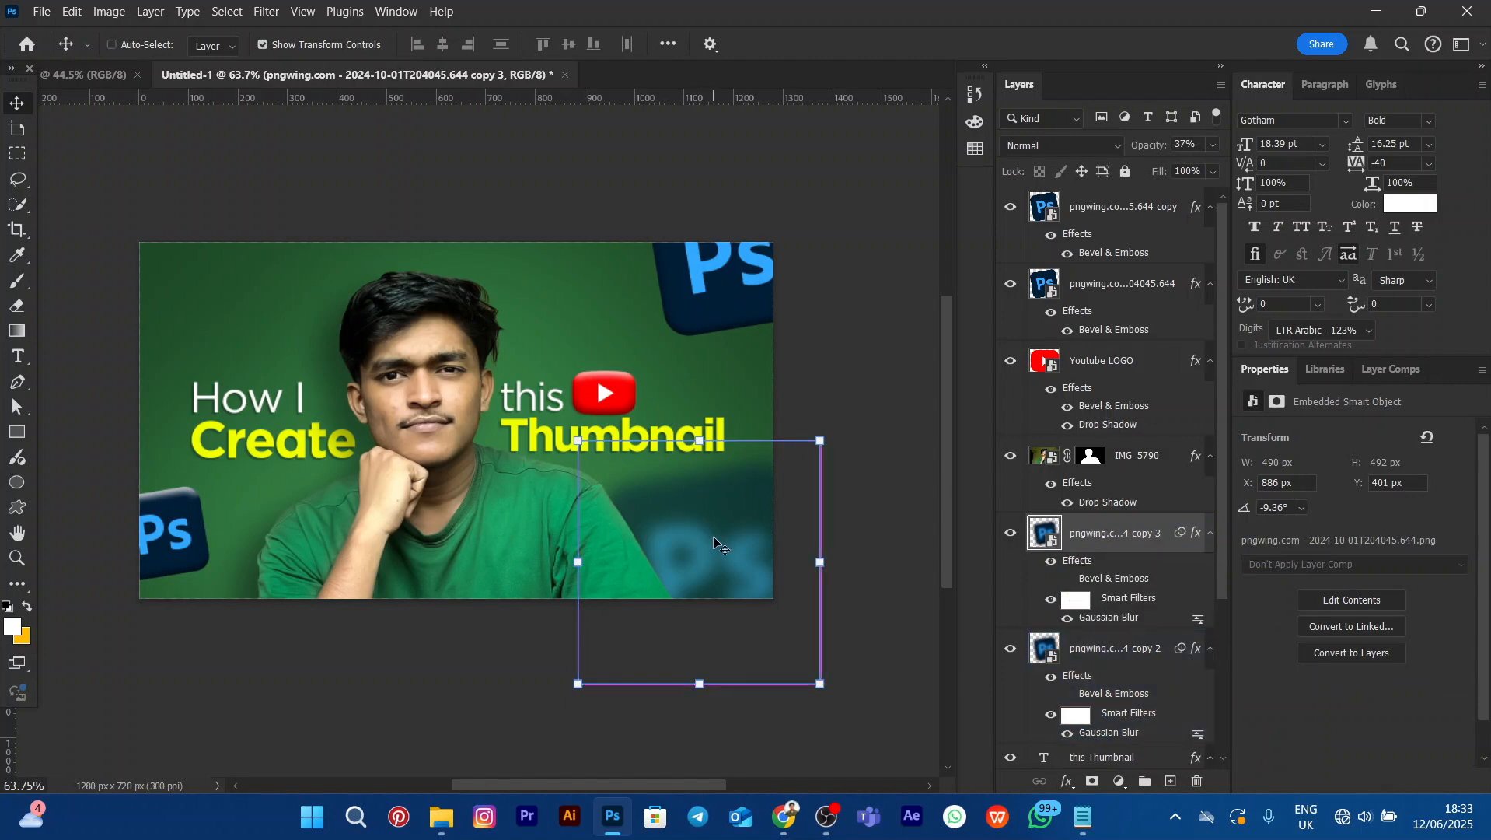
{"action": "key", "text": "ctrl+t"}
{"action": "left_click_drag", "start_coordinate": [723, 552], "coordinate": [196, 229]}
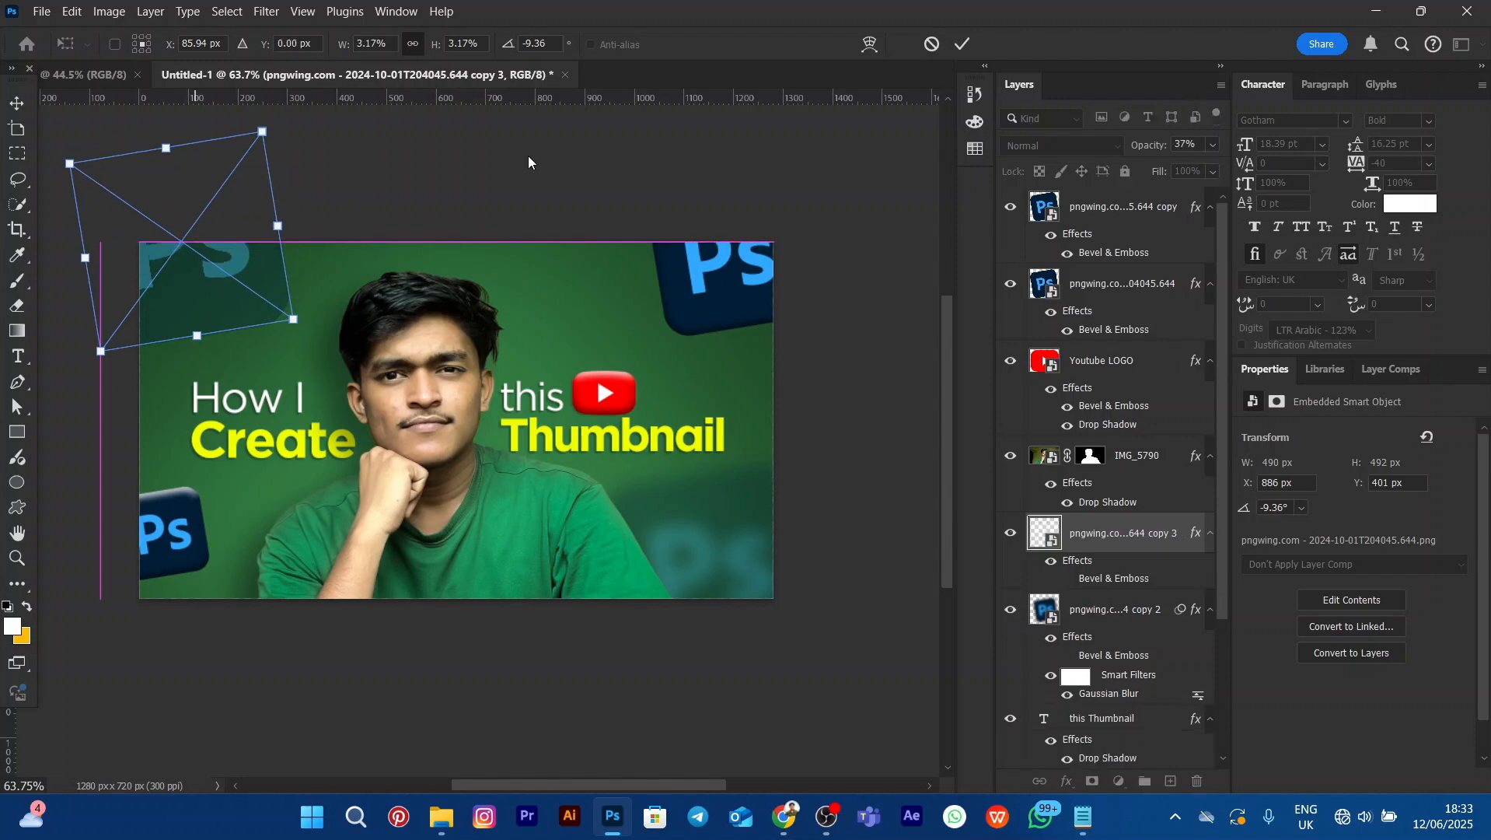
{"action": "left_click", "coordinate": [963, 44]}
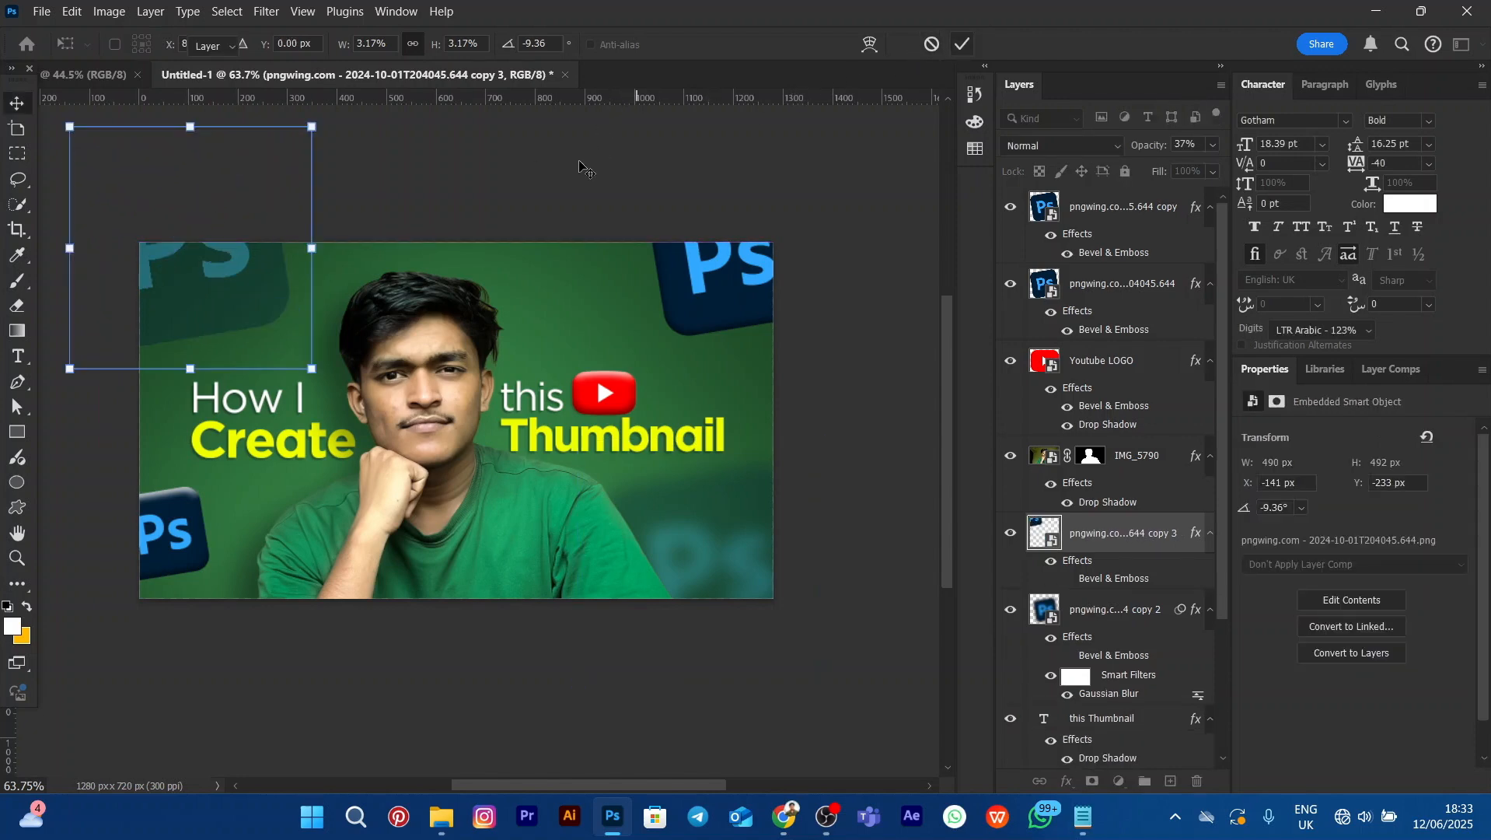
{"action": "left_click", "coordinate": [541, 171]}
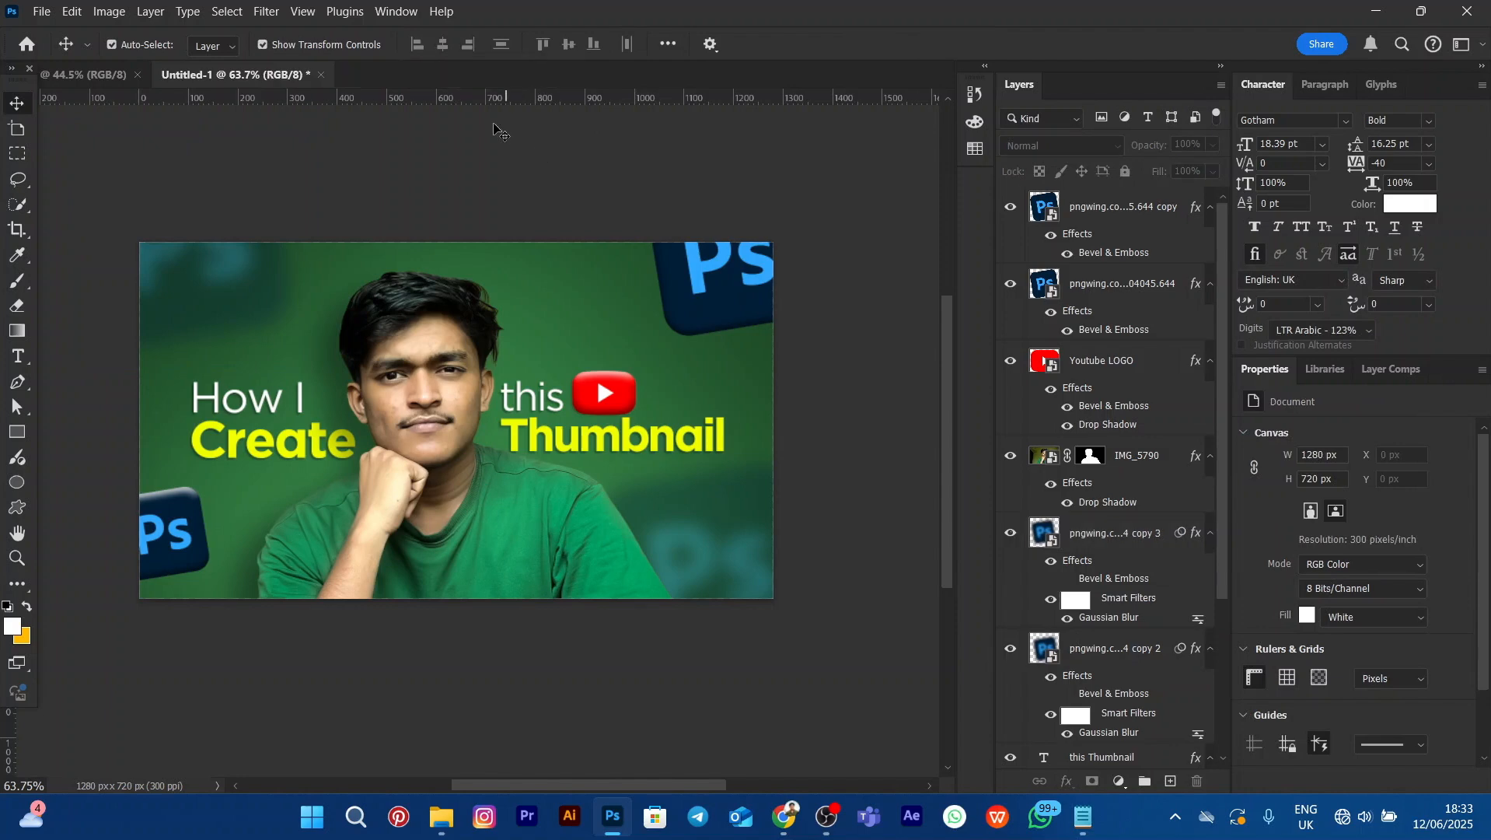
Apply a Gaussian Blur with an 8.4 pixel radius to the upper-right Photoshop logo
{"action": "left_click", "coordinate": [204, 302]}
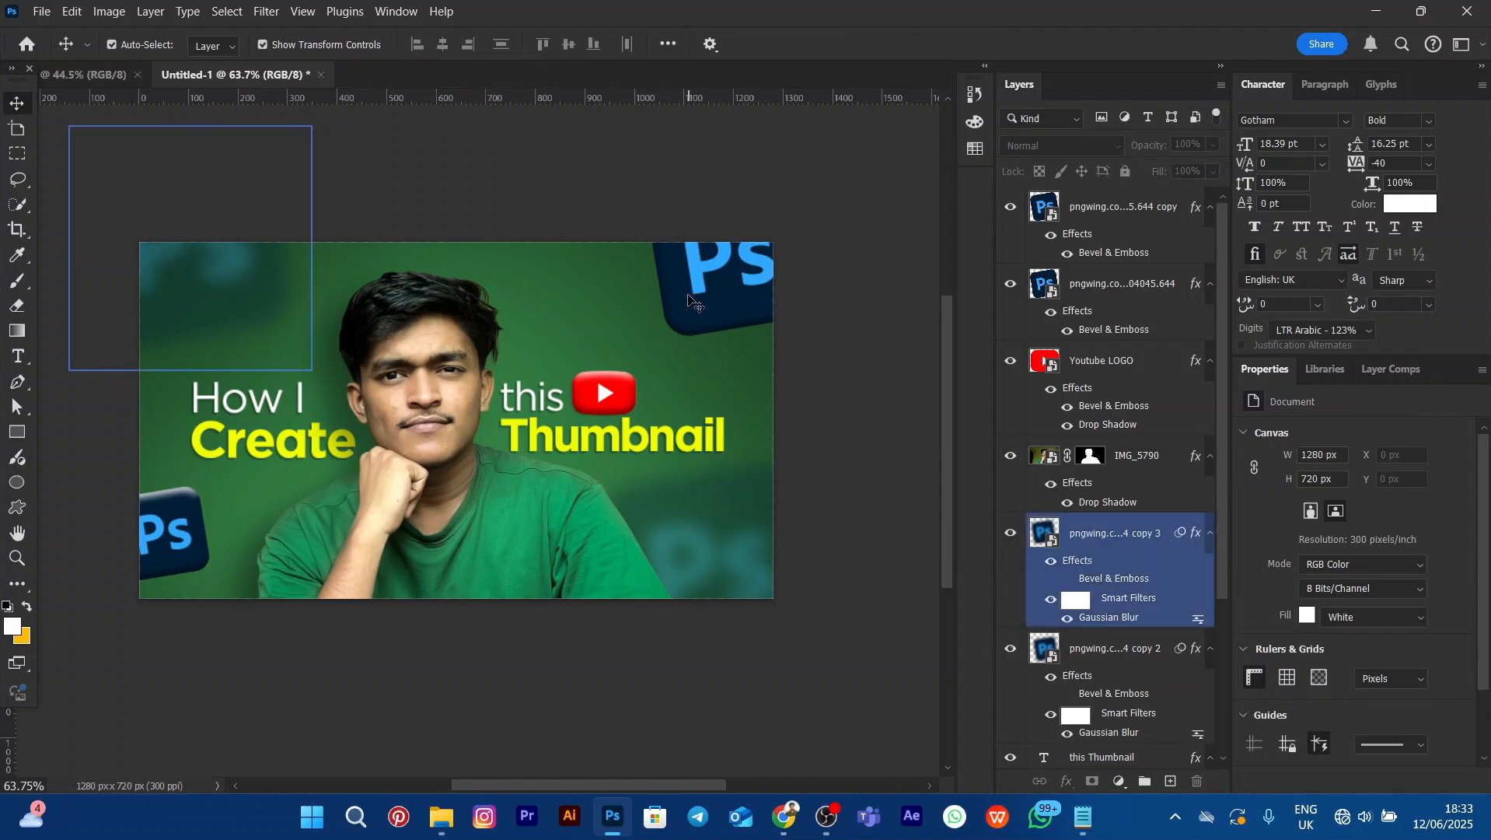
{"action": "left_click", "coordinate": [689, 299]}
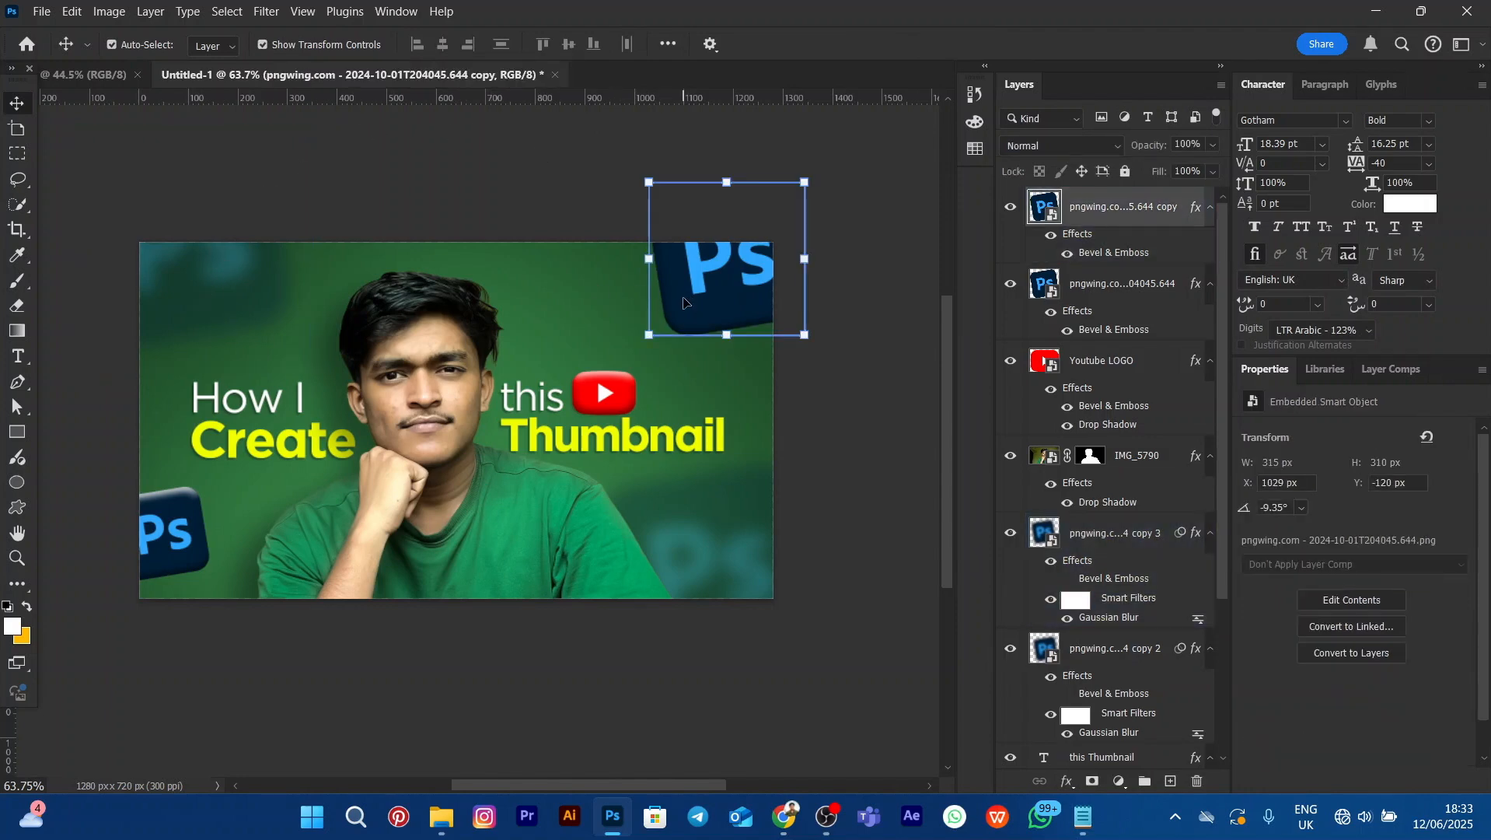
{"action": "left_click", "coordinate": [264, 12]}
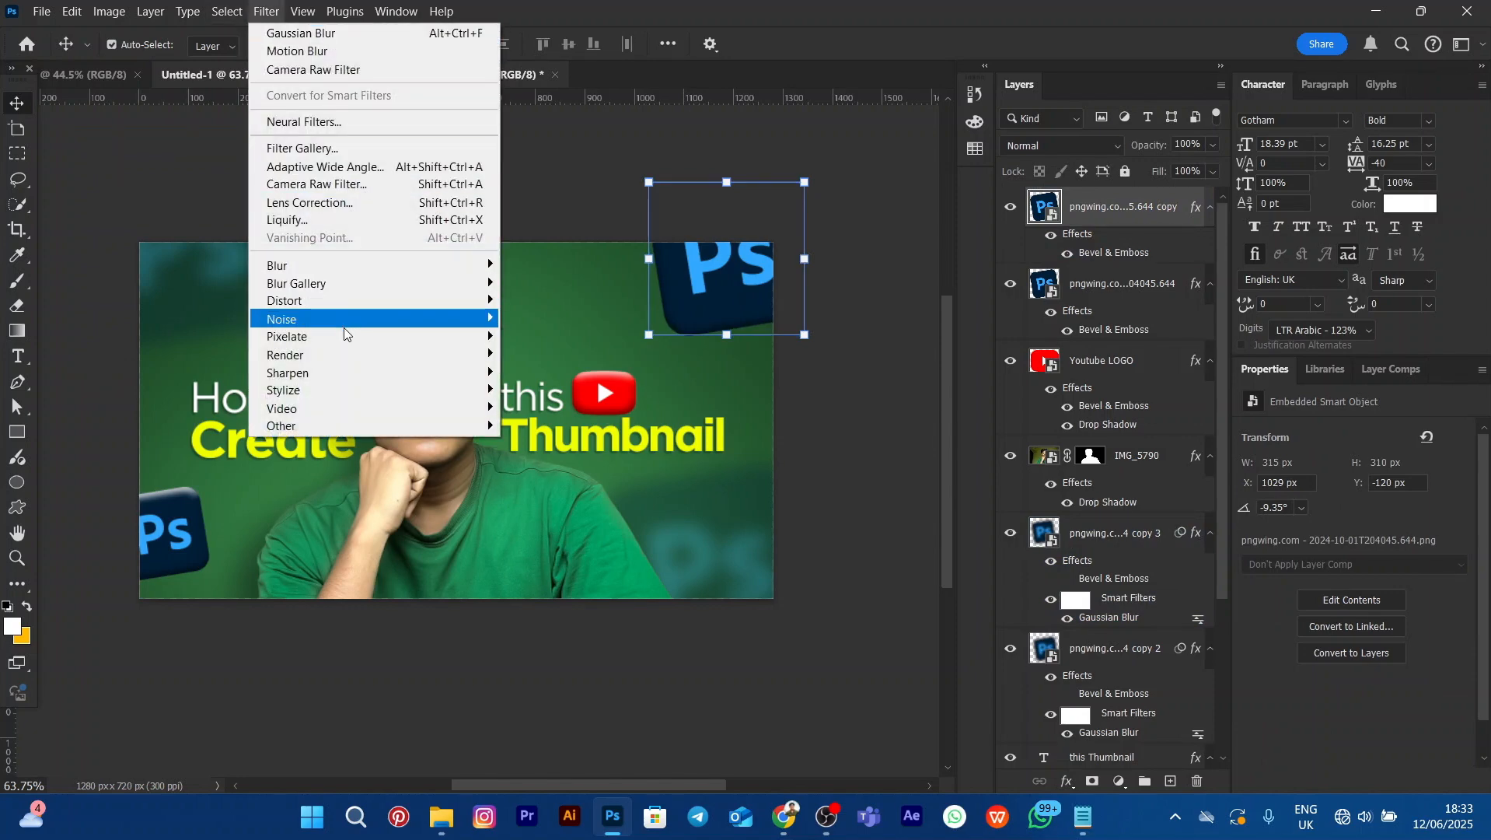
{"action": "mouse_move", "coordinate": [350, 268]}
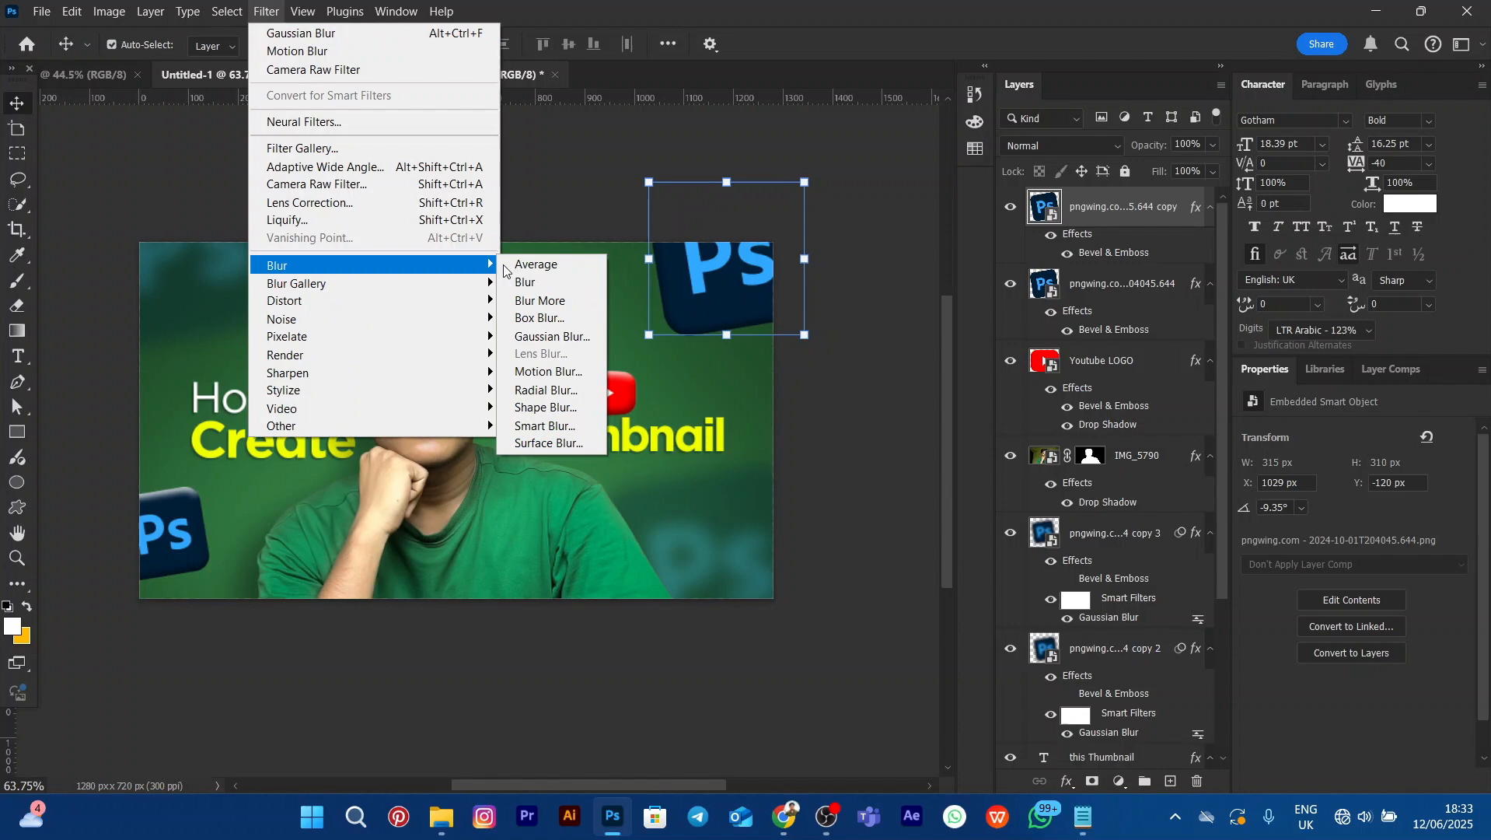
{"action": "left_click", "coordinate": [548, 337]}
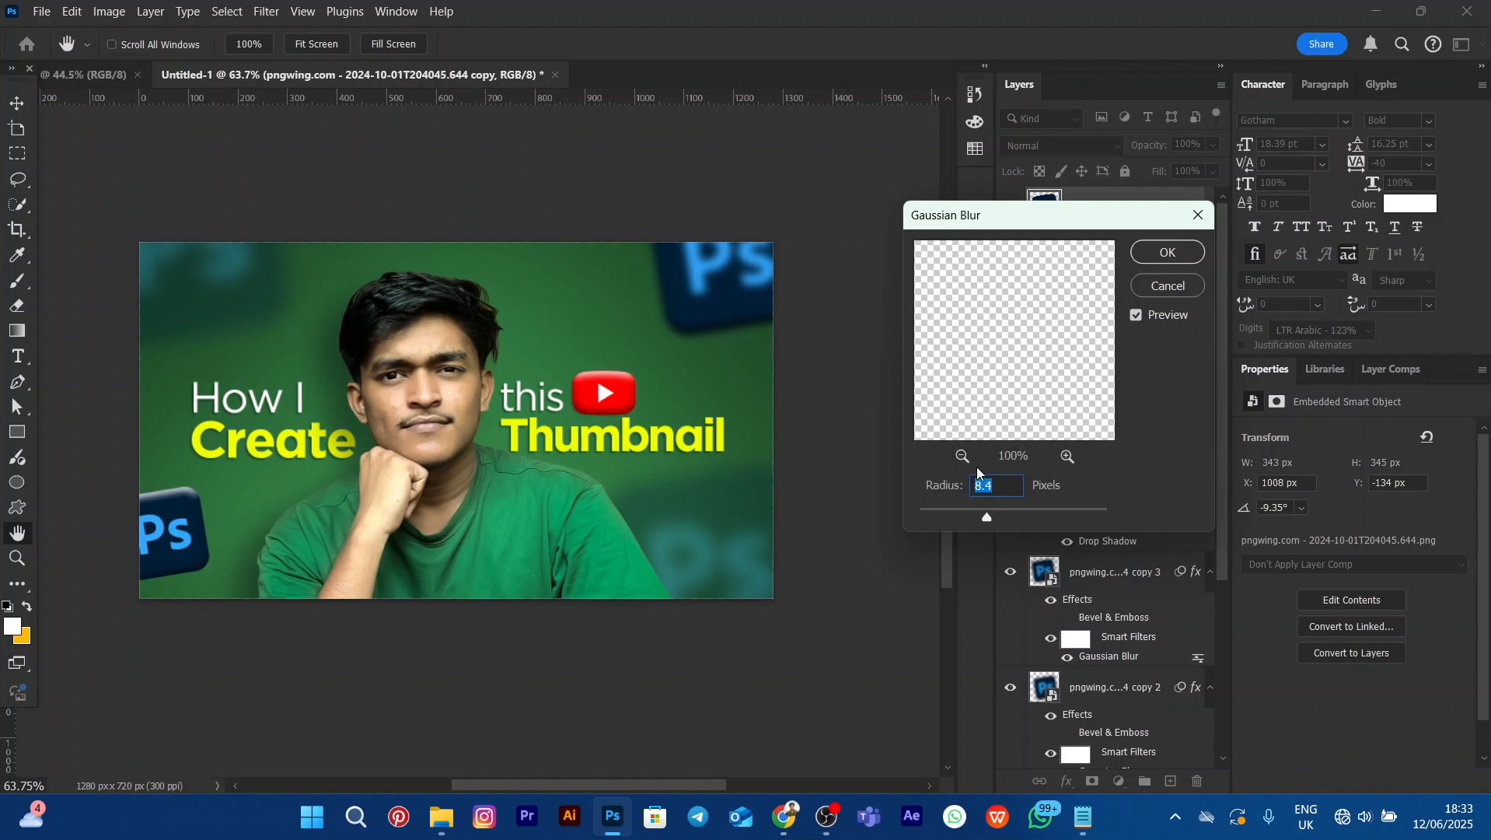
{"action": "left_click", "coordinate": [1164, 251]}
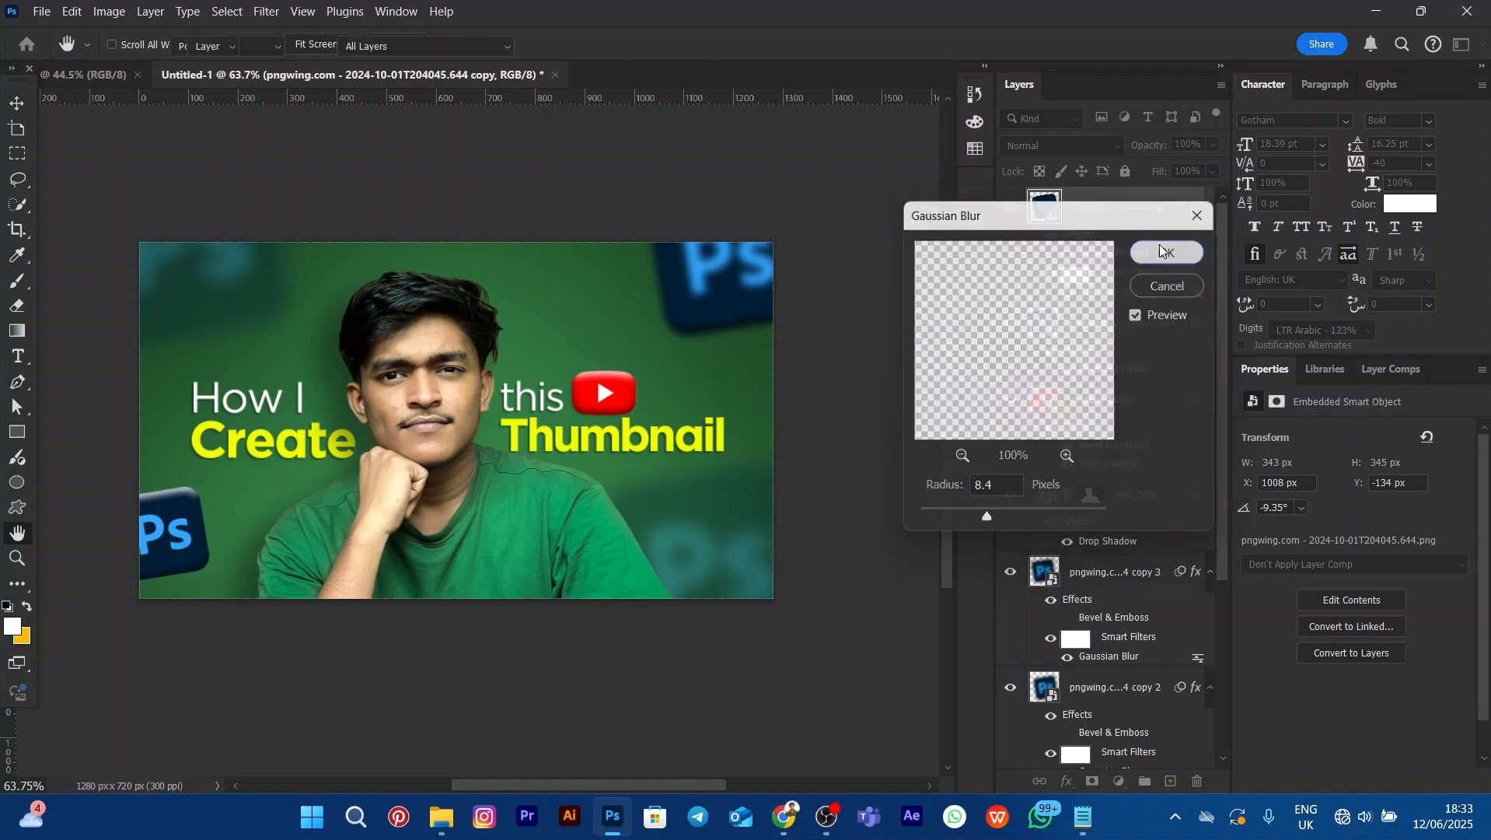
Add a Motion Blur to the upper-right Photoshop logo with a -10° angle and a 21 pixel distance
{"action": "left_click", "coordinate": [267, 11]}
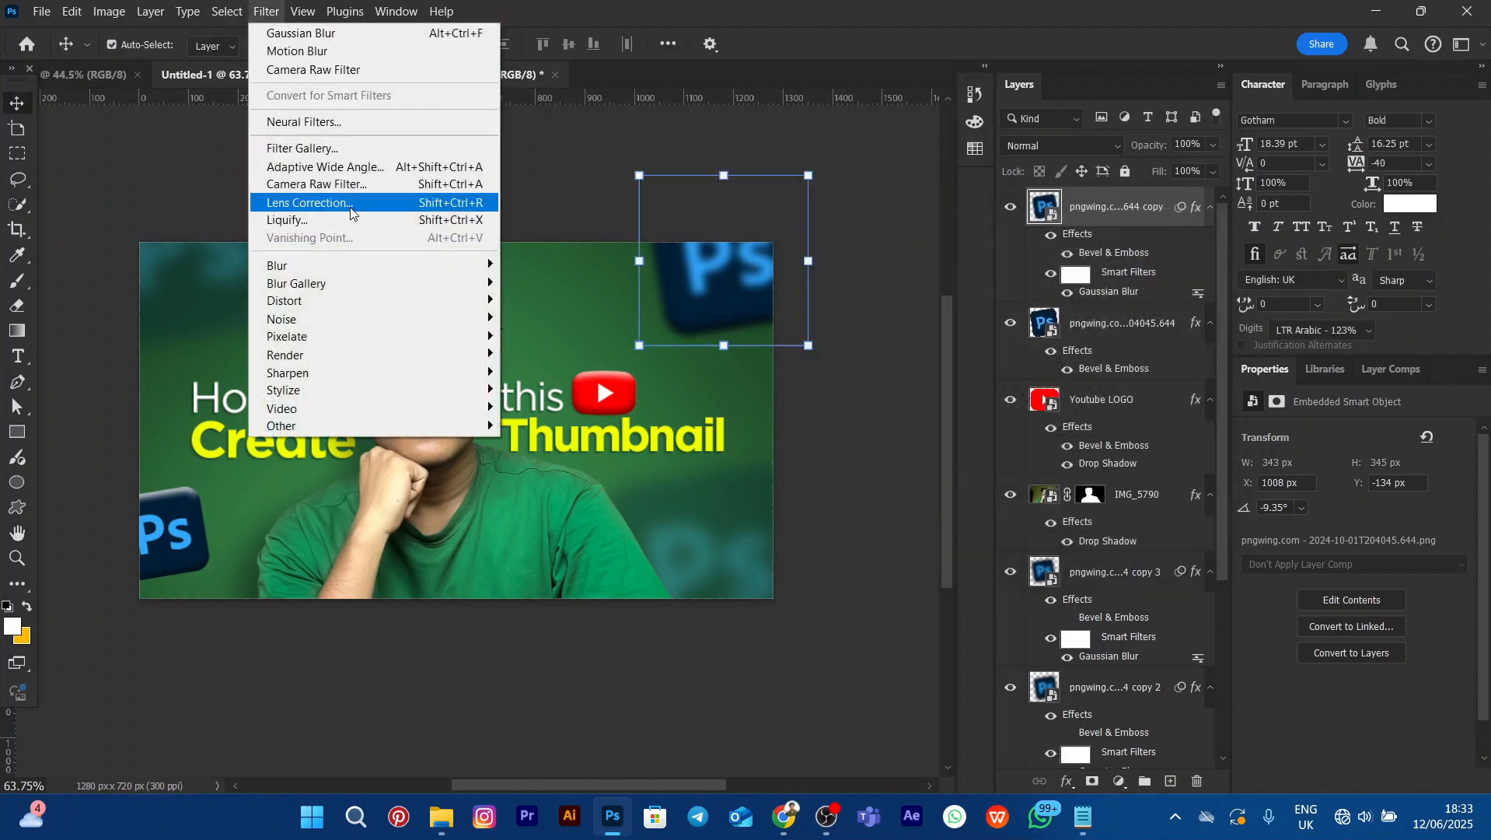
{"action": "mouse_move", "coordinate": [370, 262]}
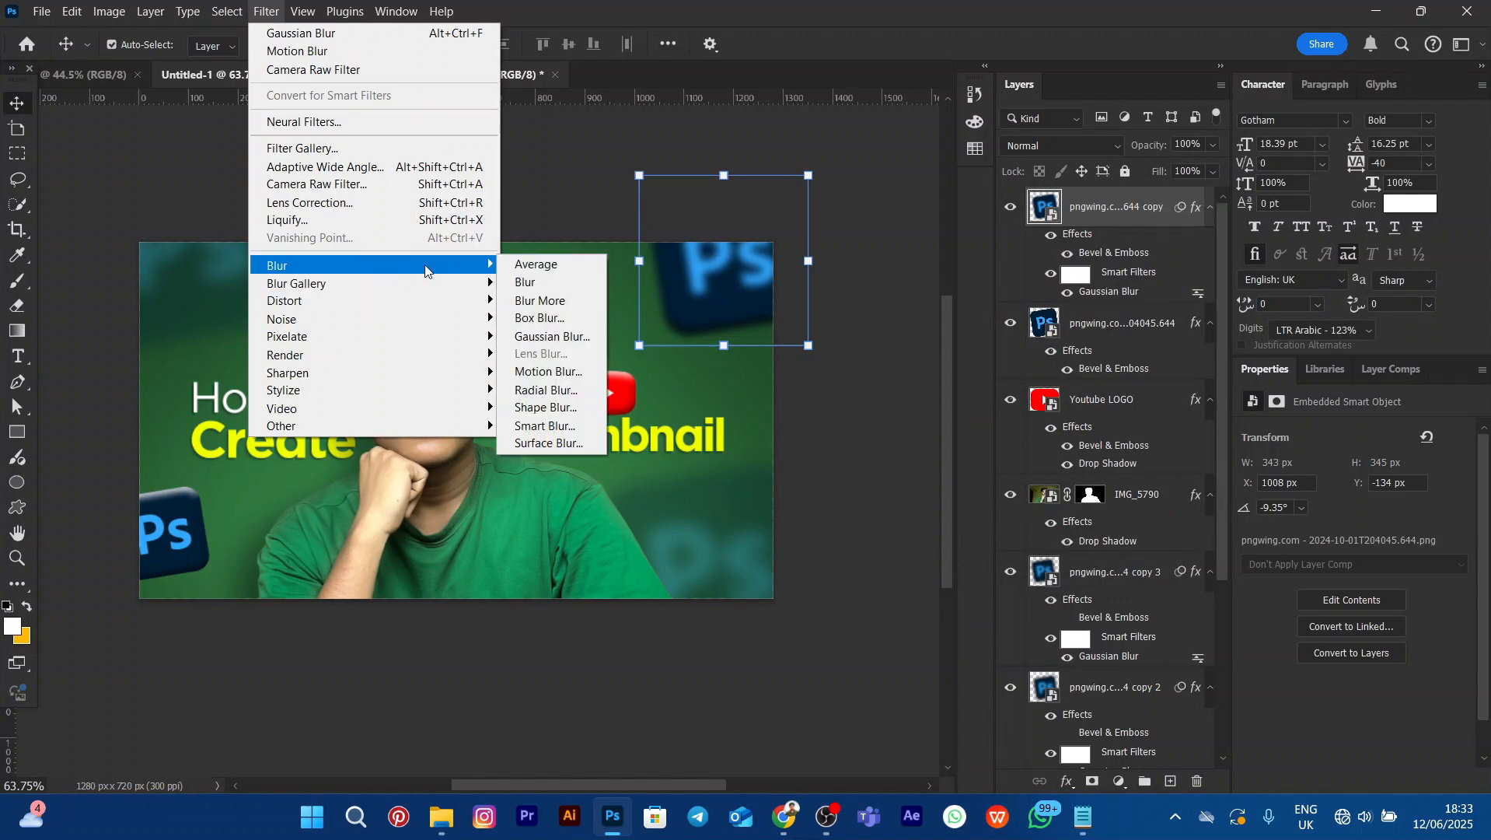
{"action": "left_click", "coordinate": [556, 373]}
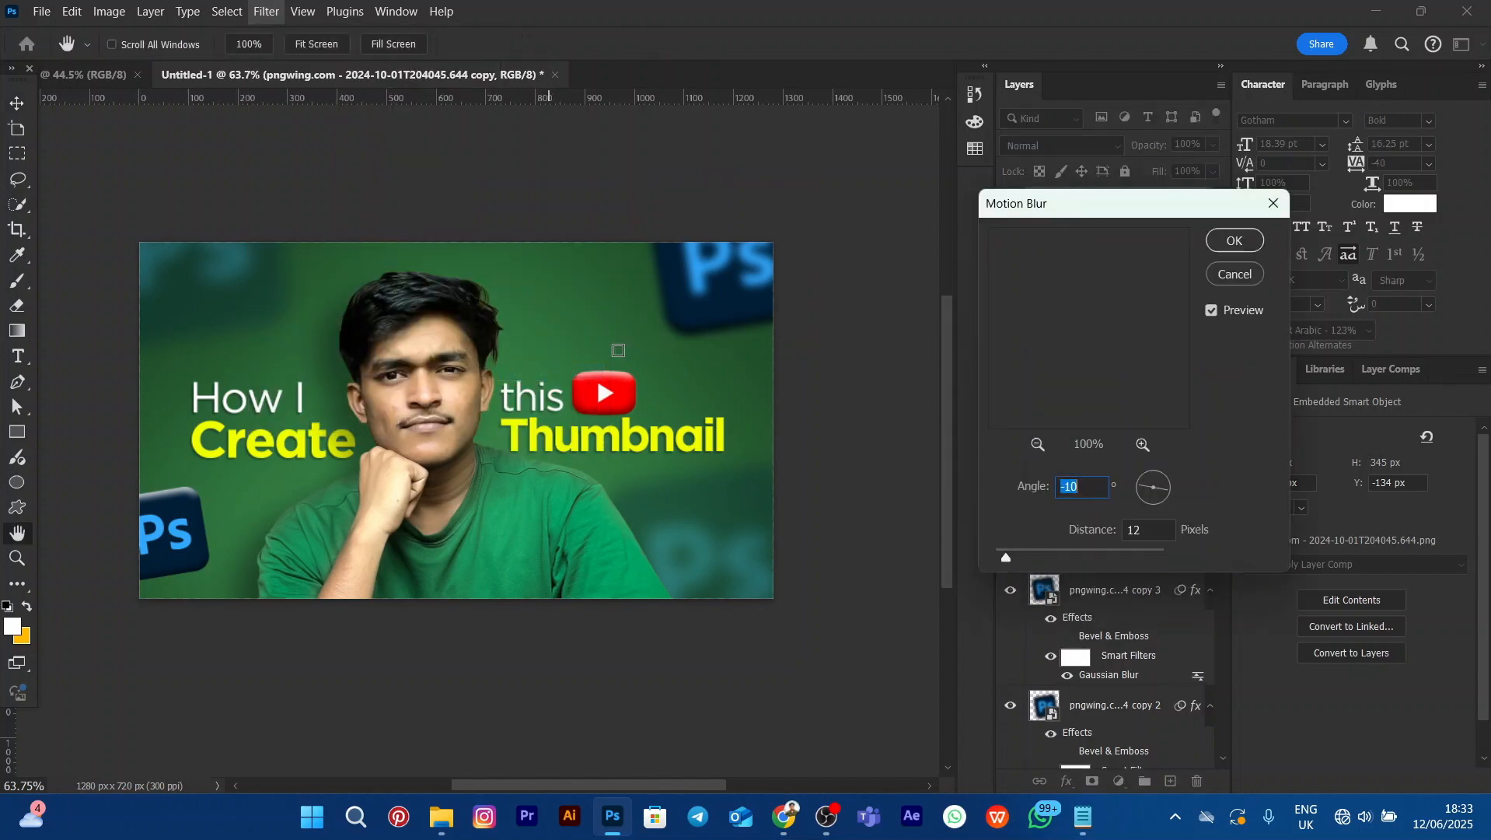
{"action": "left_click_drag", "start_coordinate": [1015, 555], "coordinate": [1021, 555]}
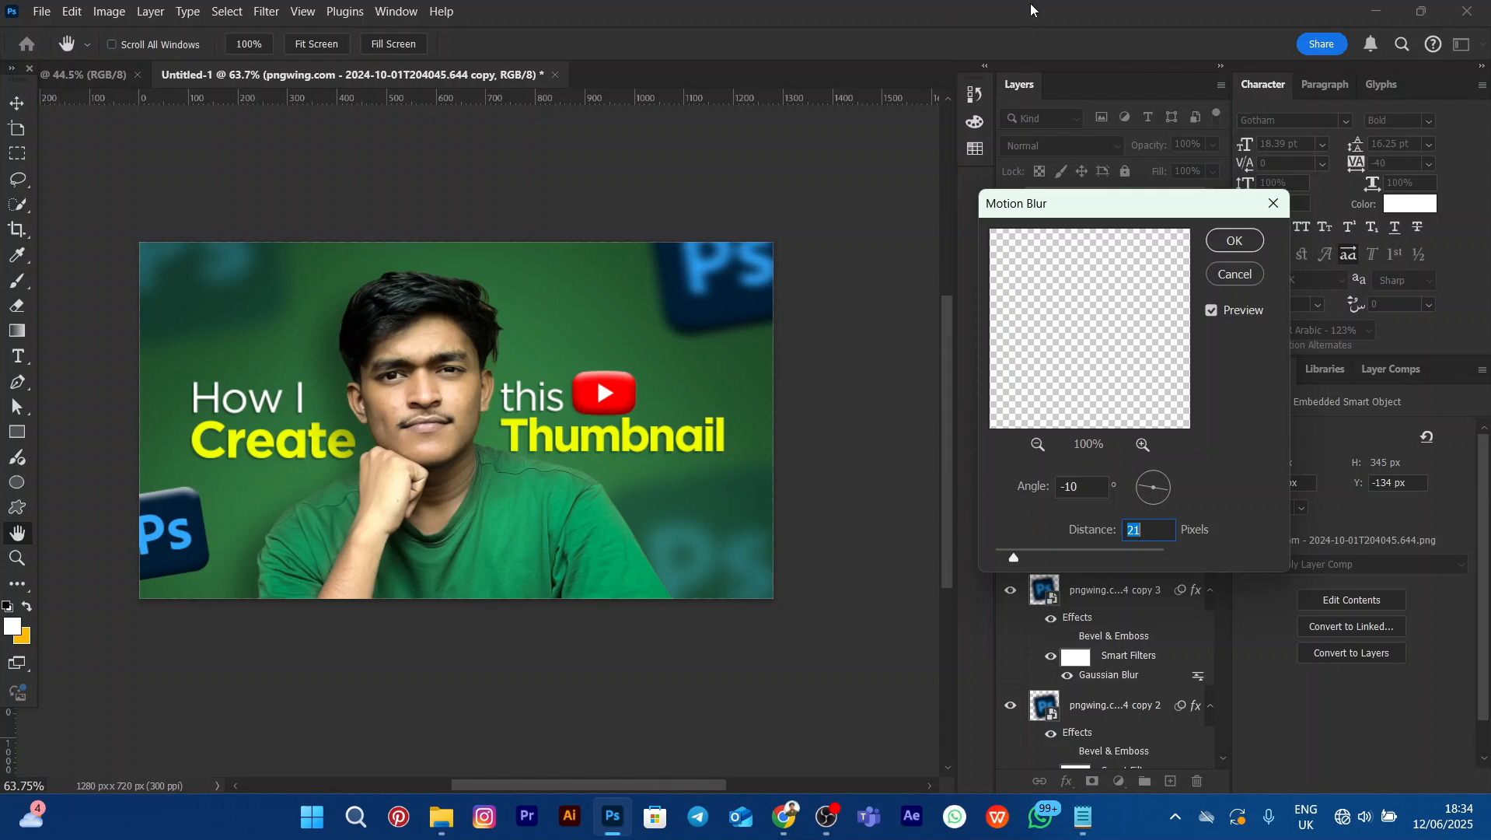
{"action": "left_click", "coordinate": [1235, 242]}
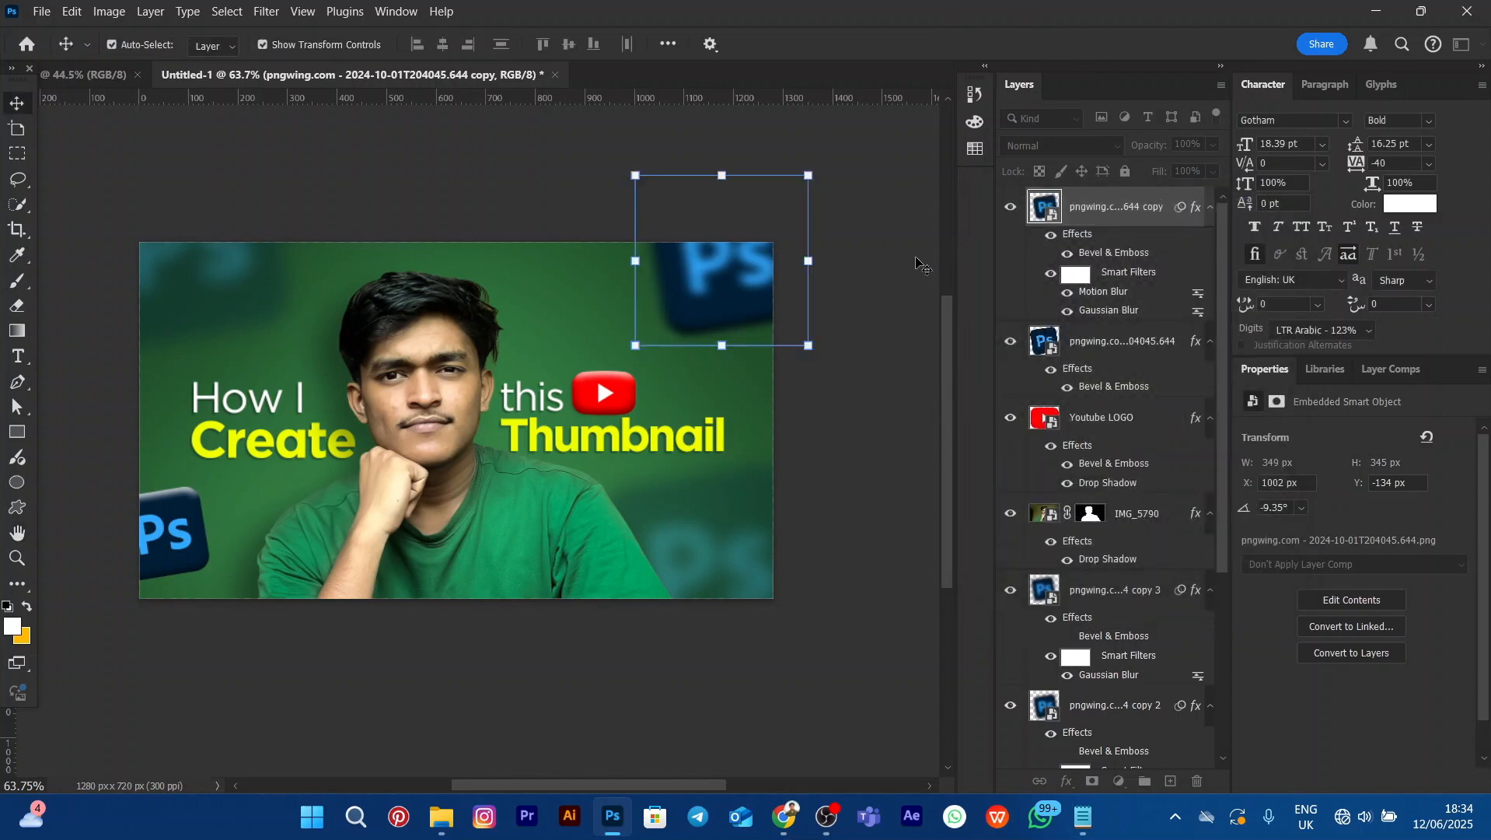
Apply a subtle Motion Blur at a -10° angle to the lower-left Photoshop logo, using a shorter distance than 21 pixels
{"action": "left_click", "coordinate": [164, 542]}
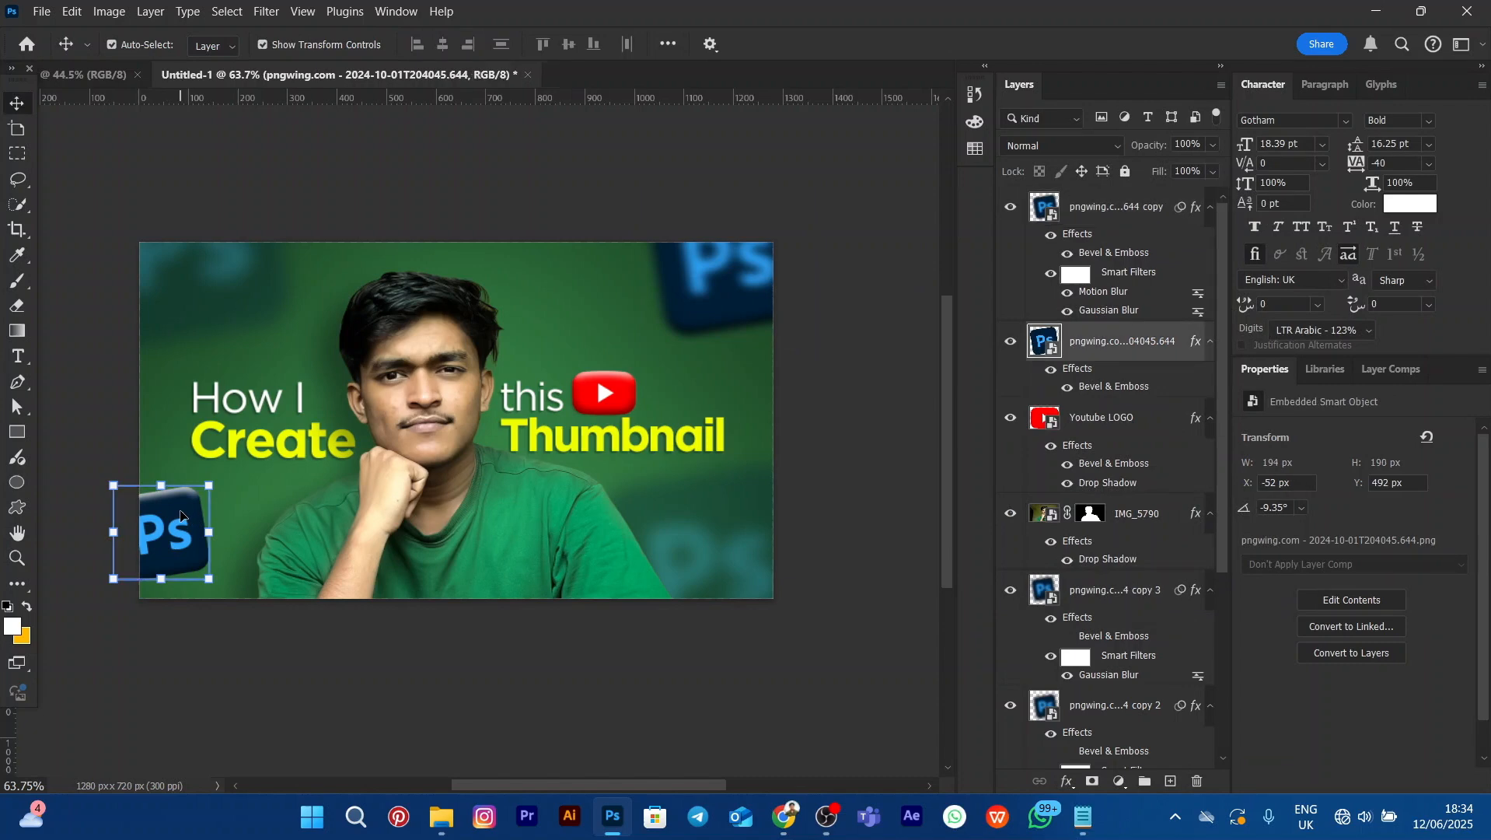
{"action": "left_click_drag", "start_coordinate": [190, 508], "coordinate": [189, 508]}
{"action": "left_click", "coordinate": [268, 11]}
{"action": "mouse_move", "coordinate": [374, 263]}
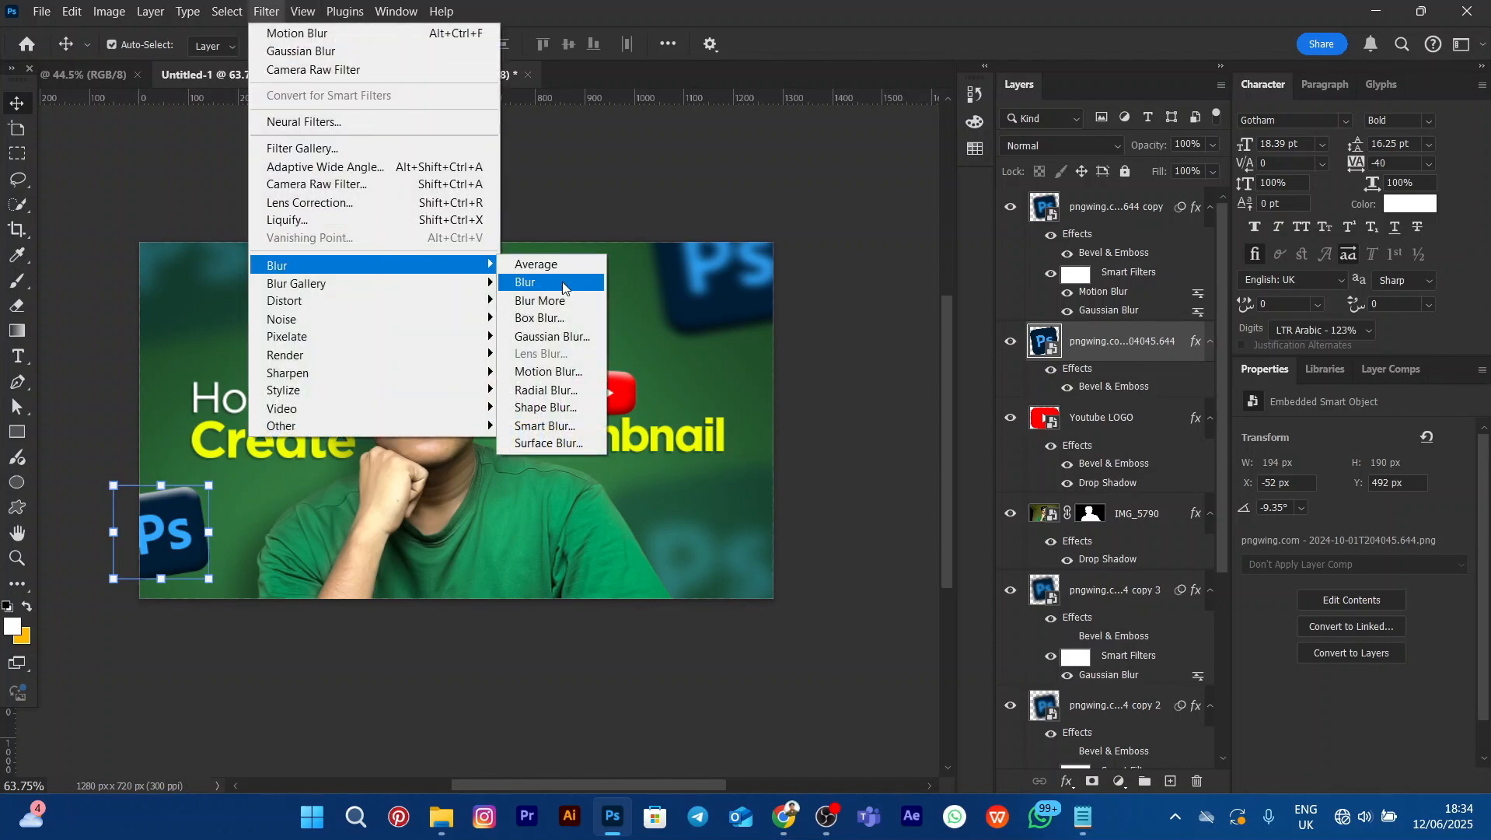
{"action": "left_click", "coordinate": [557, 372]}
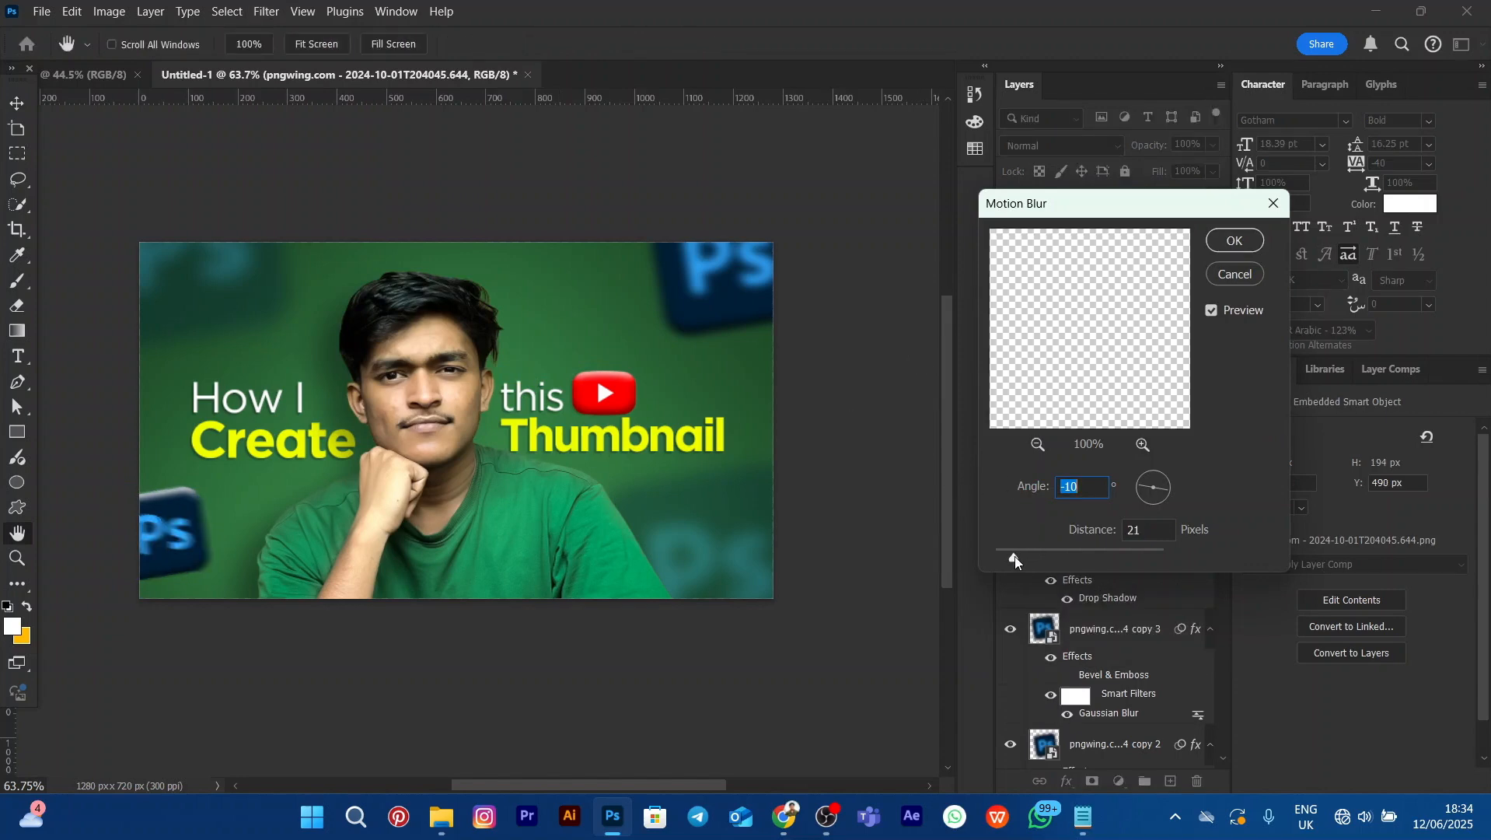
{"action": "left_click_drag", "start_coordinate": [1015, 556], "coordinate": [1003, 557]}
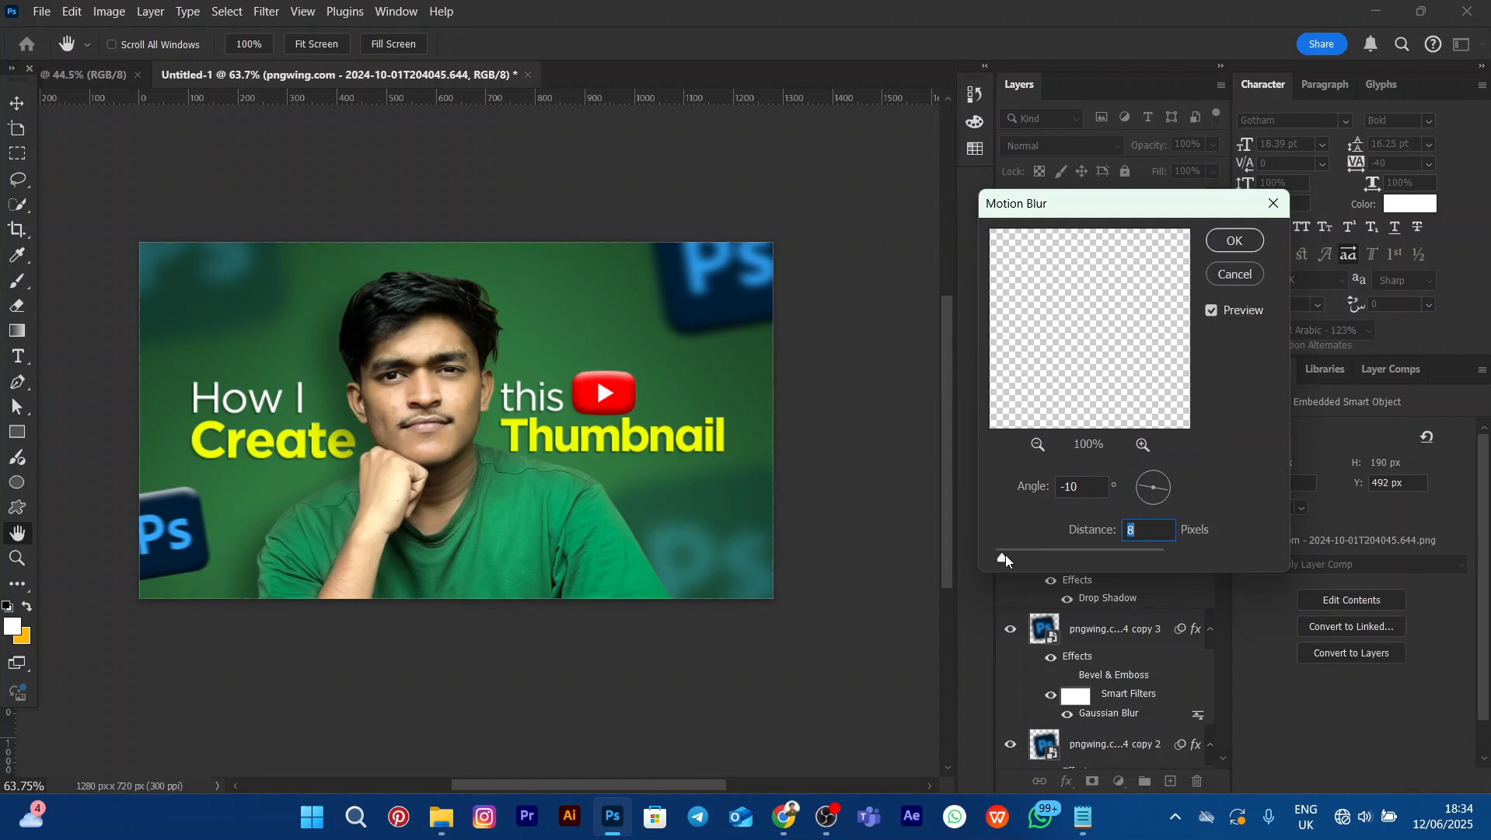
{"action": "left_click_drag", "start_coordinate": [1005, 554], "coordinate": [1009, 553]}
{"action": "left_click", "coordinate": [1230, 250]}
{"action": "left_click", "coordinate": [663, 173]}
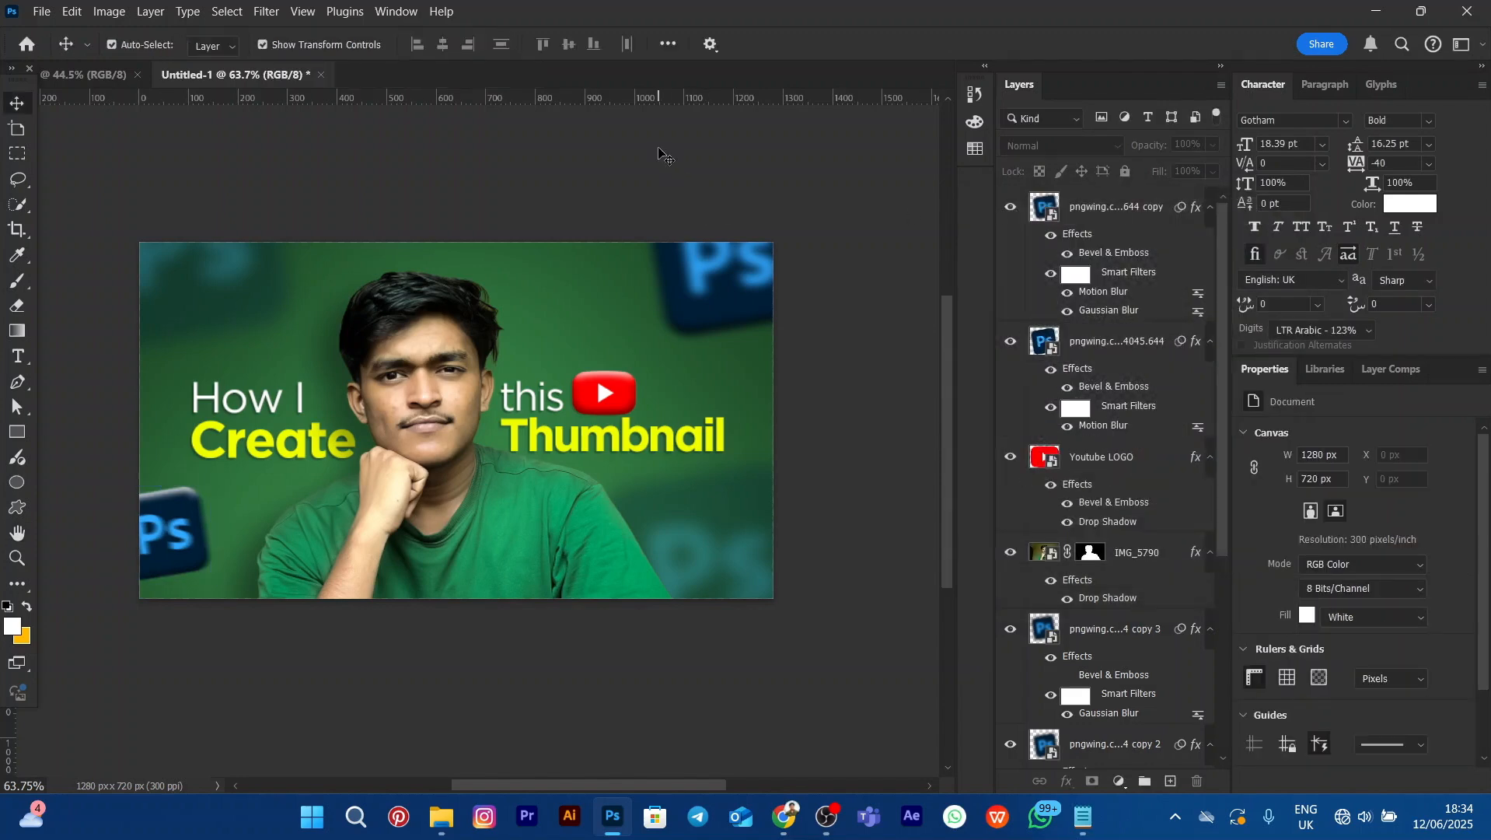
Scale the lower-left Photoshop logo up to 1.64%, rotate it to -8.29° and place it at about X -49 px, Y 472 px
{"action": "left_click", "coordinate": [179, 517]}
{"action": "key", "text": "ctrl+t"}
{"action": "left_click_drag", "start_coordinate": [218, 479], "coordinate": [197, 515]}
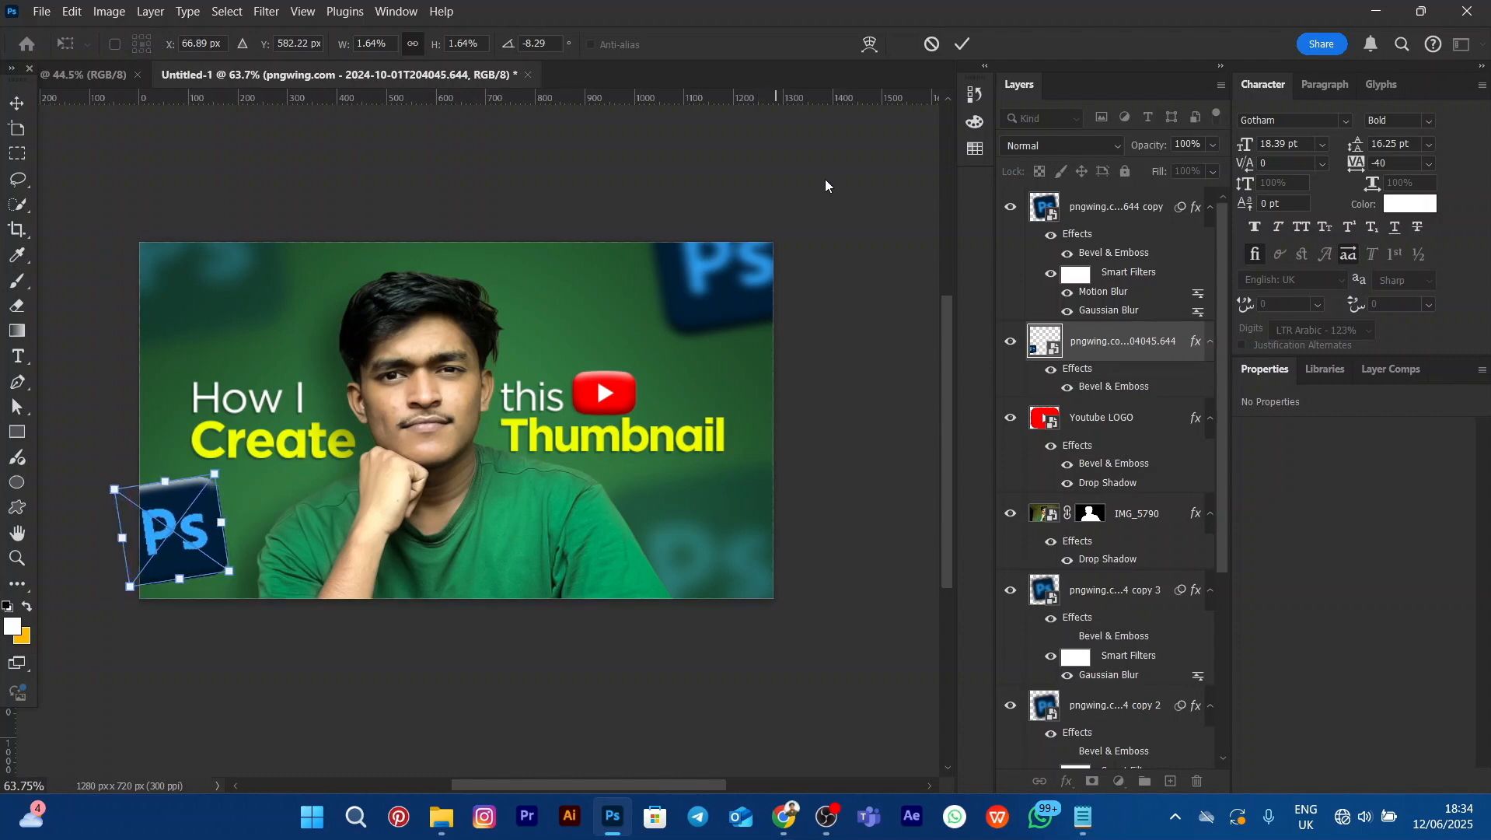
{"action": "key", "text": "Return"}
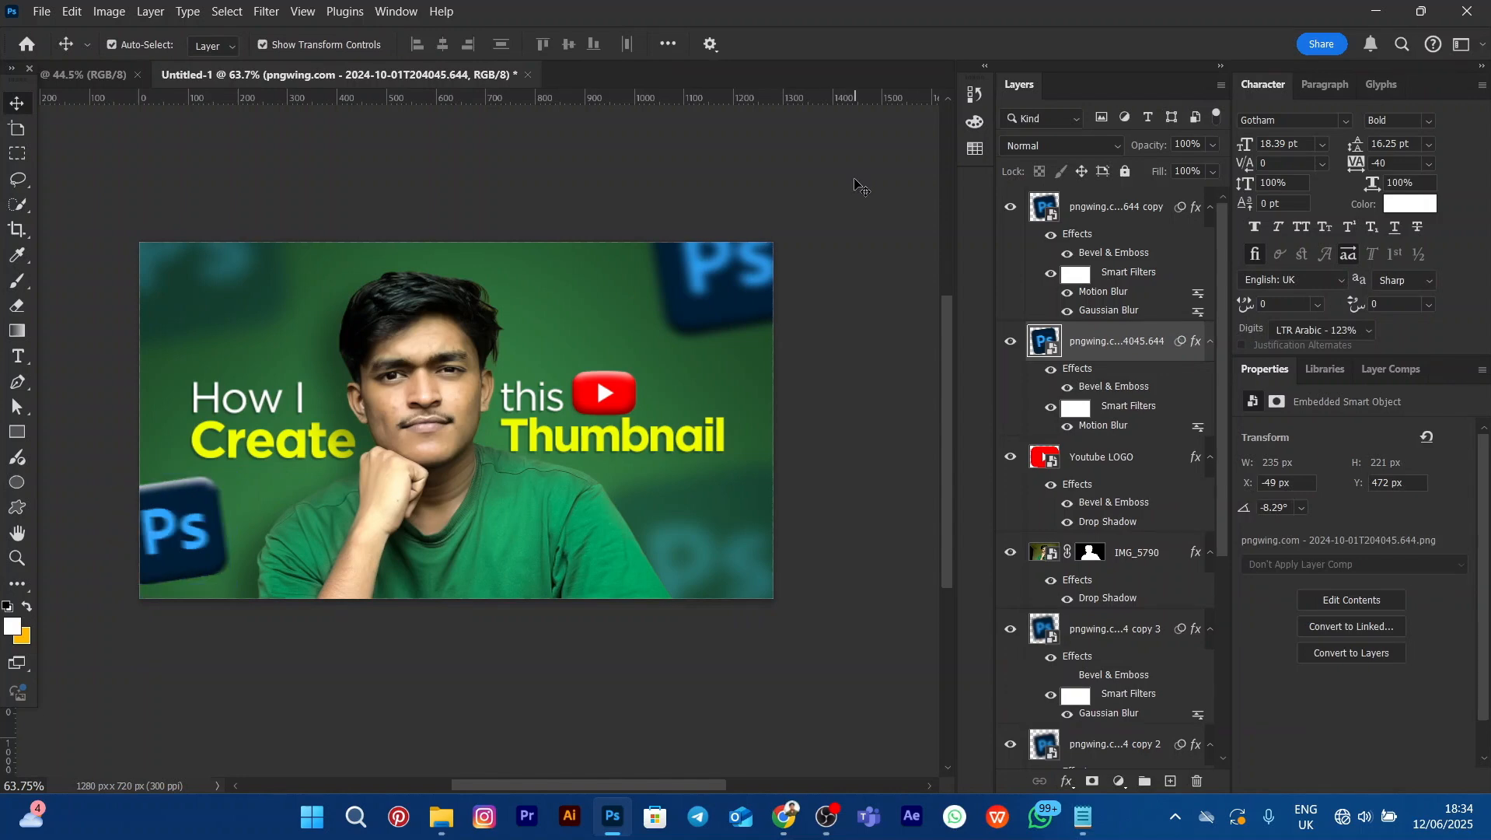
{"action": "left_click", "coordinate": [855, 186]}
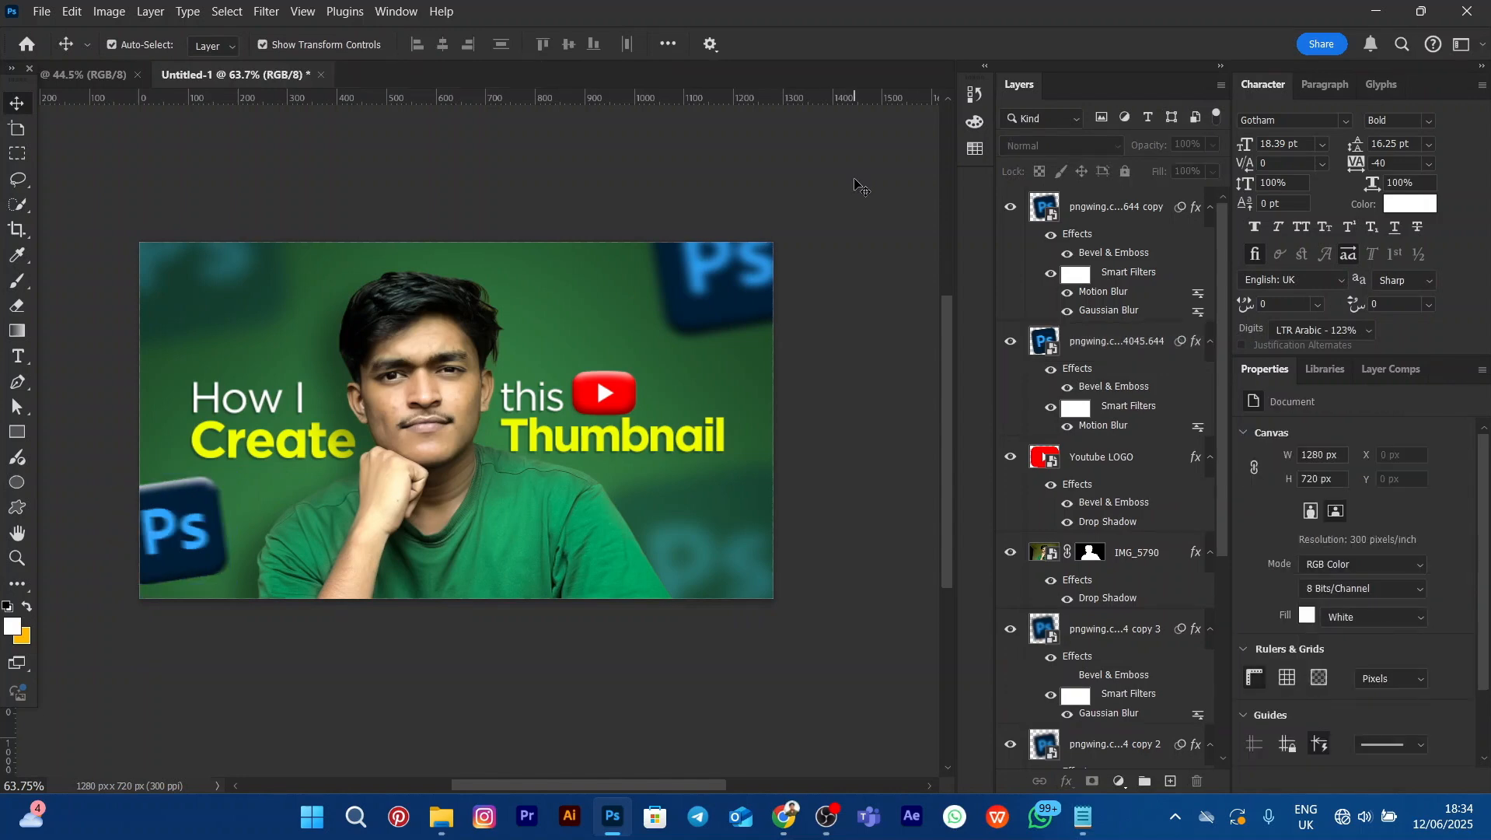
Add a new empty layer above the upper-right Photoshop logo's layer at the top of the stack
{"action": "left_click", "coordinate": [199, 275]}
{"action": "left_click", "coordinate": [793, 302]}
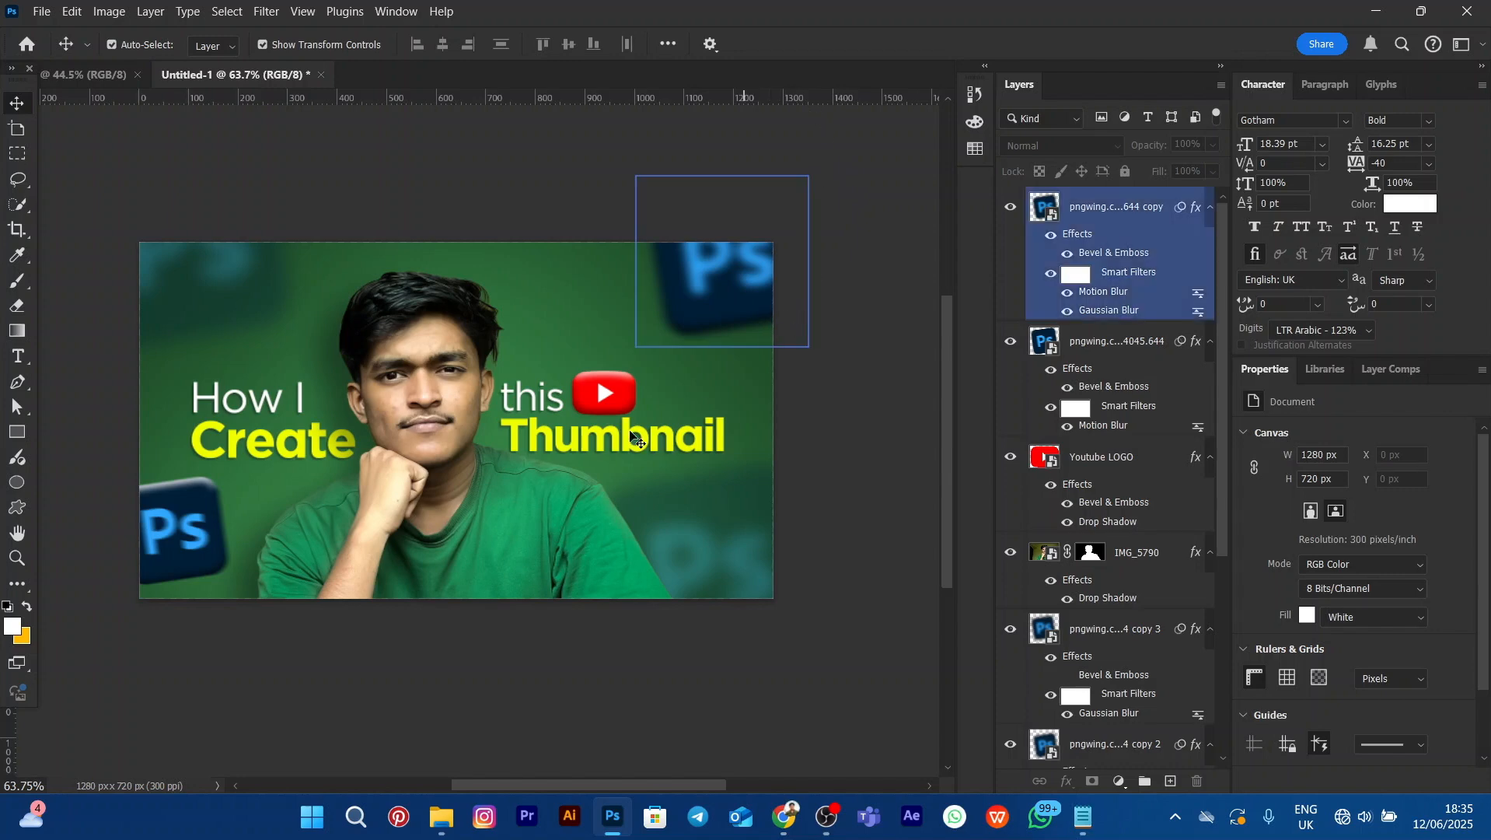
{"action": "left_click", "coordinate": [1140, 225]}
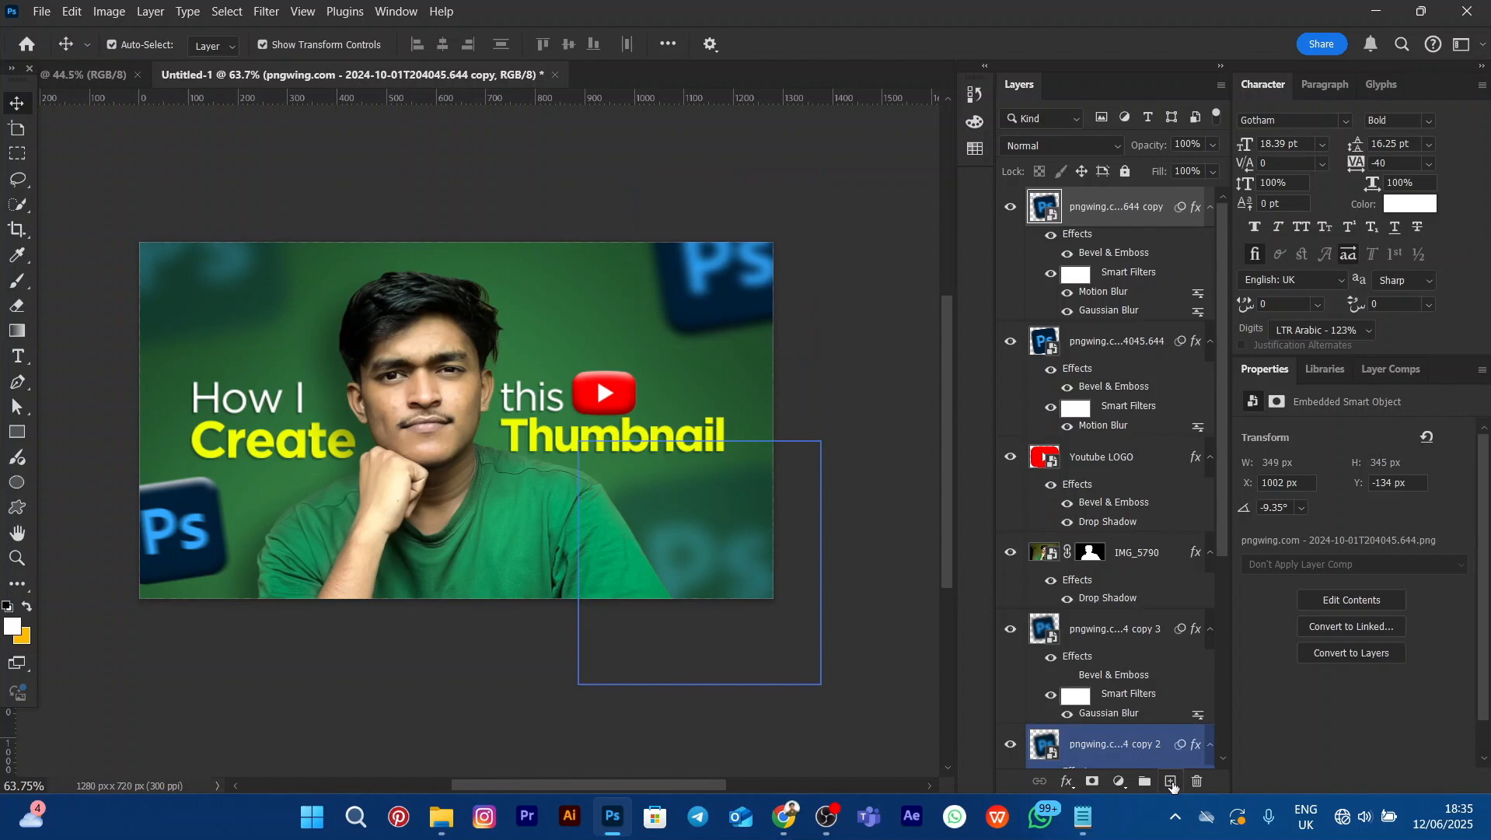
{"action": "left_click", "coordinate": [1171, 781]}
{"action": "left_click", "coordinate": [202, 273]}
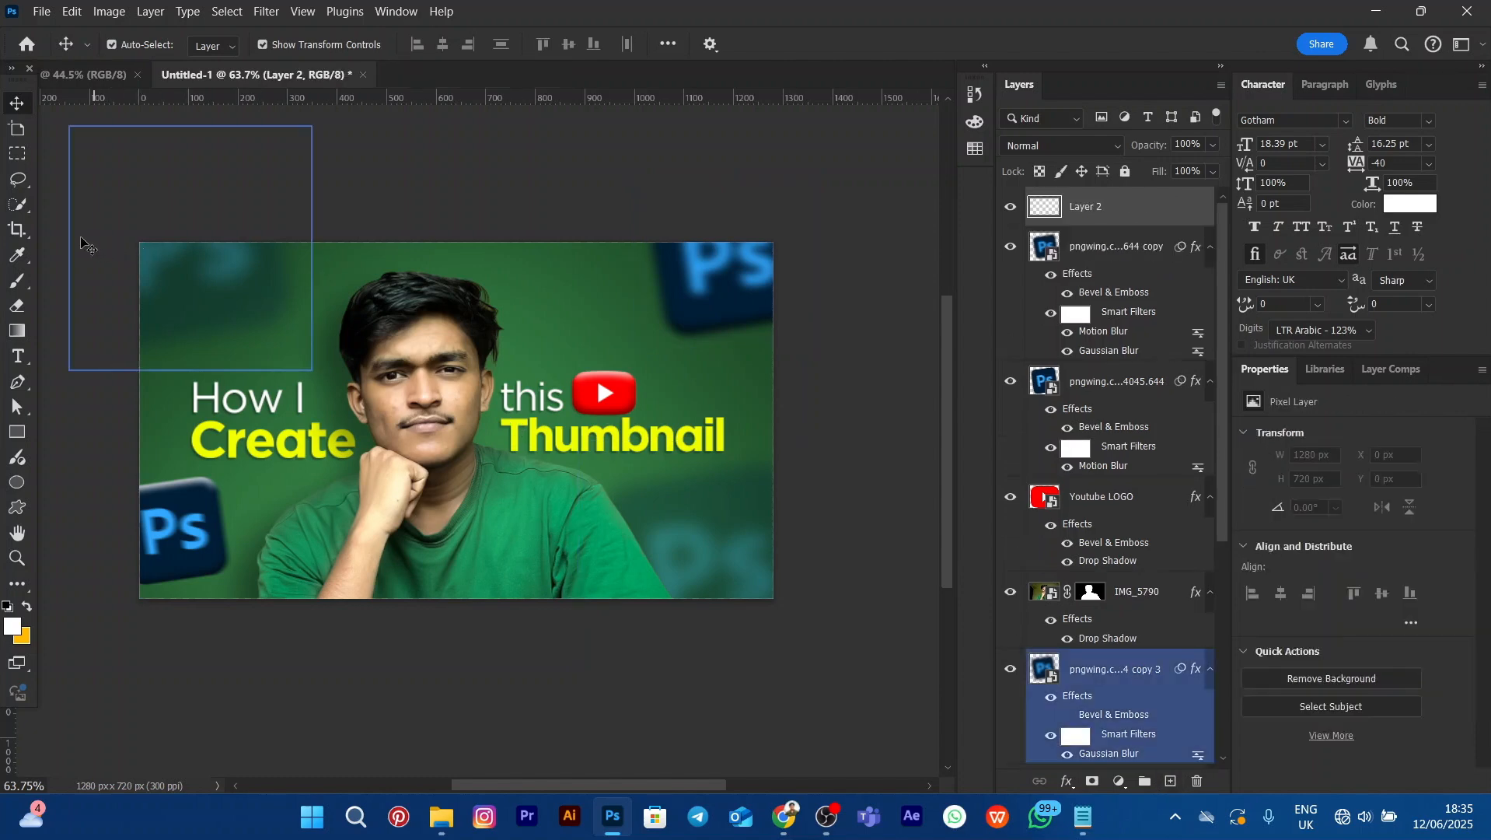
Switch to the Brush tool and set the foreground colour to black, 000000
{"action": "left_click", "coordinate": [32, 284]}
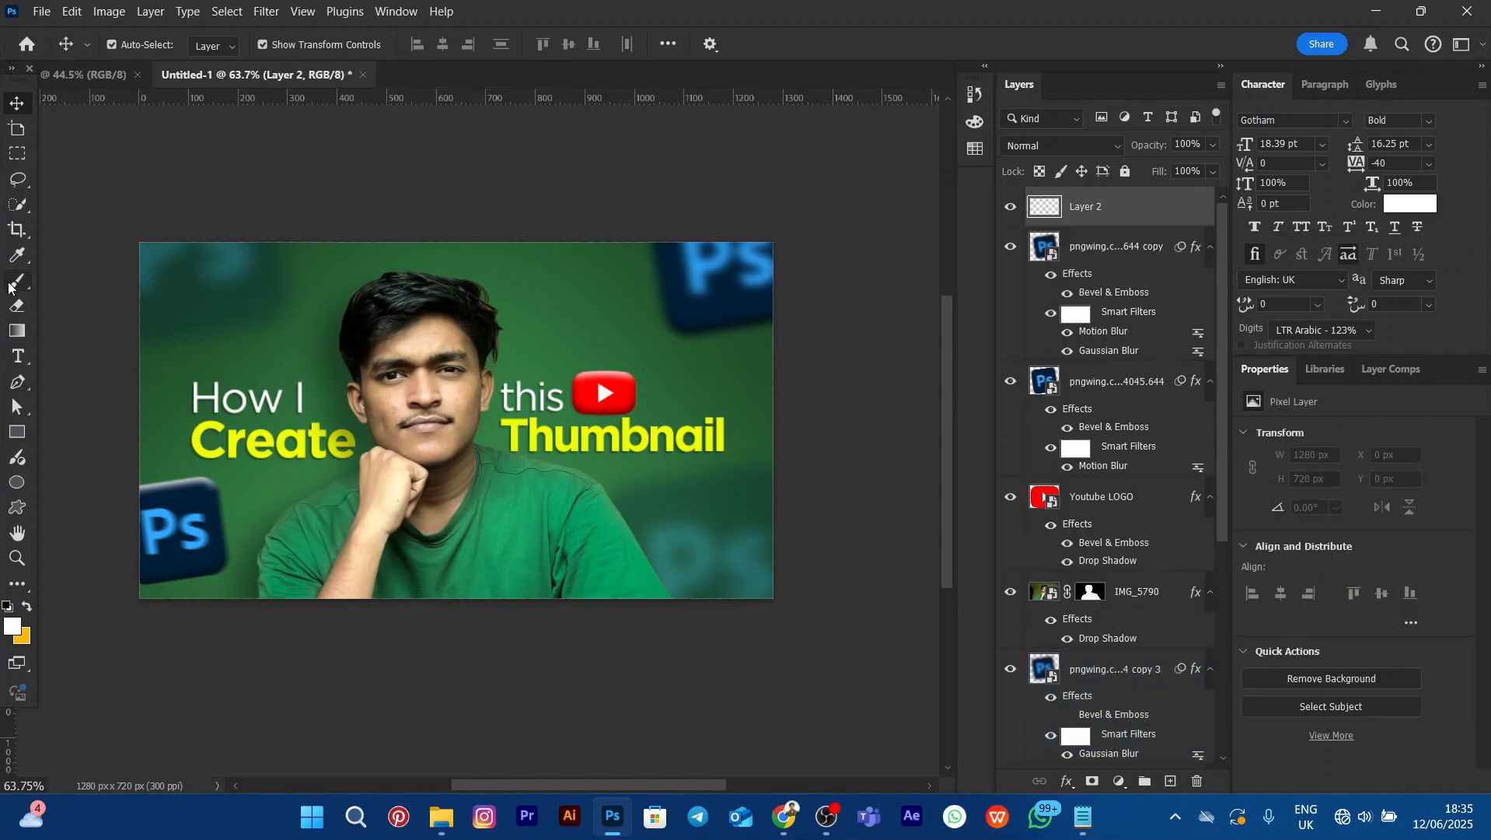
{"action": "left_click", "coordinate": [11, 284]}
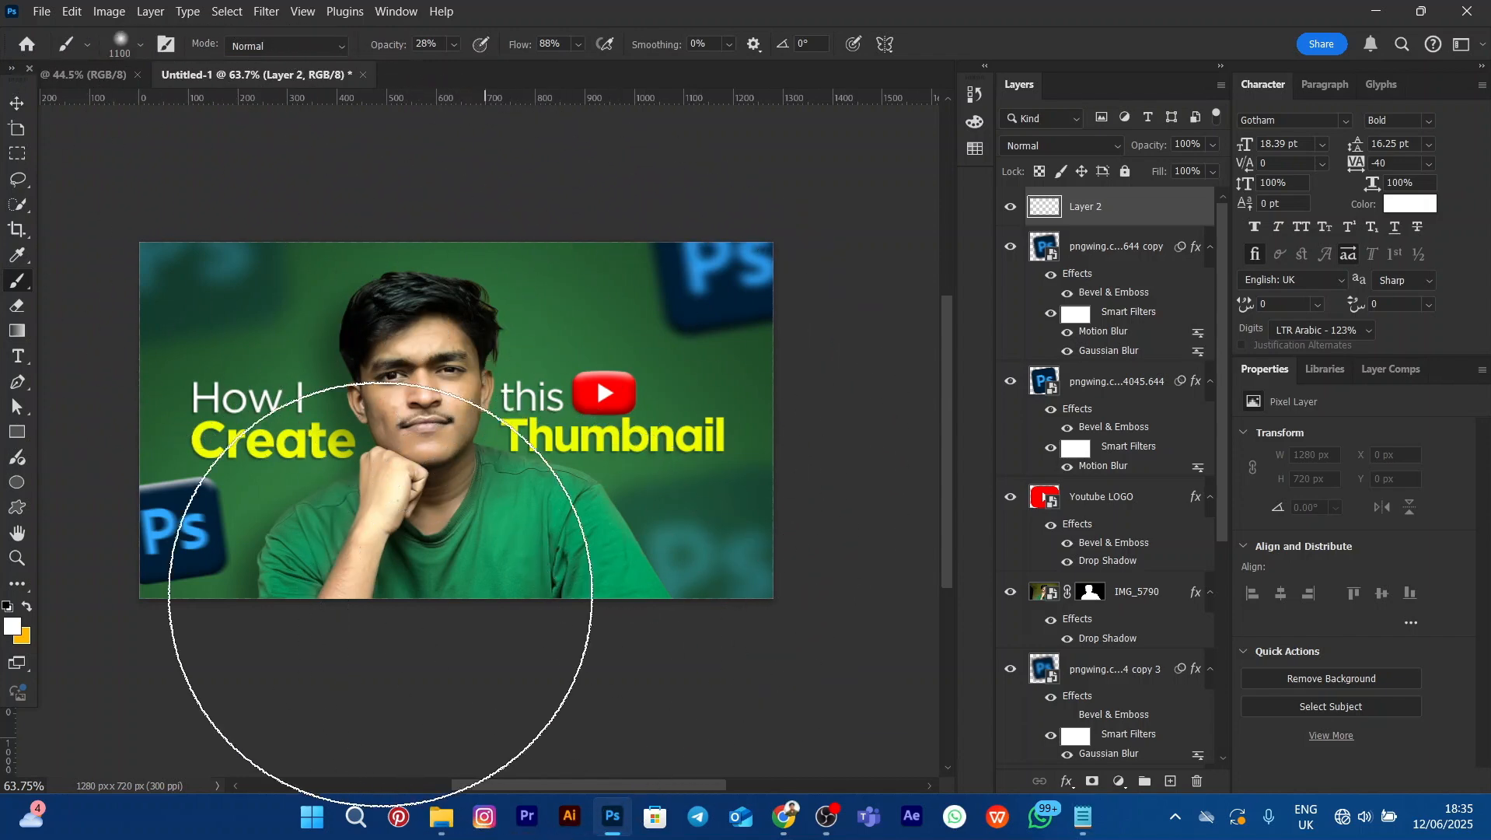
{"action": "left_click", "coordinate": [11, 627]}
{"action": "type", "text": "000000"}
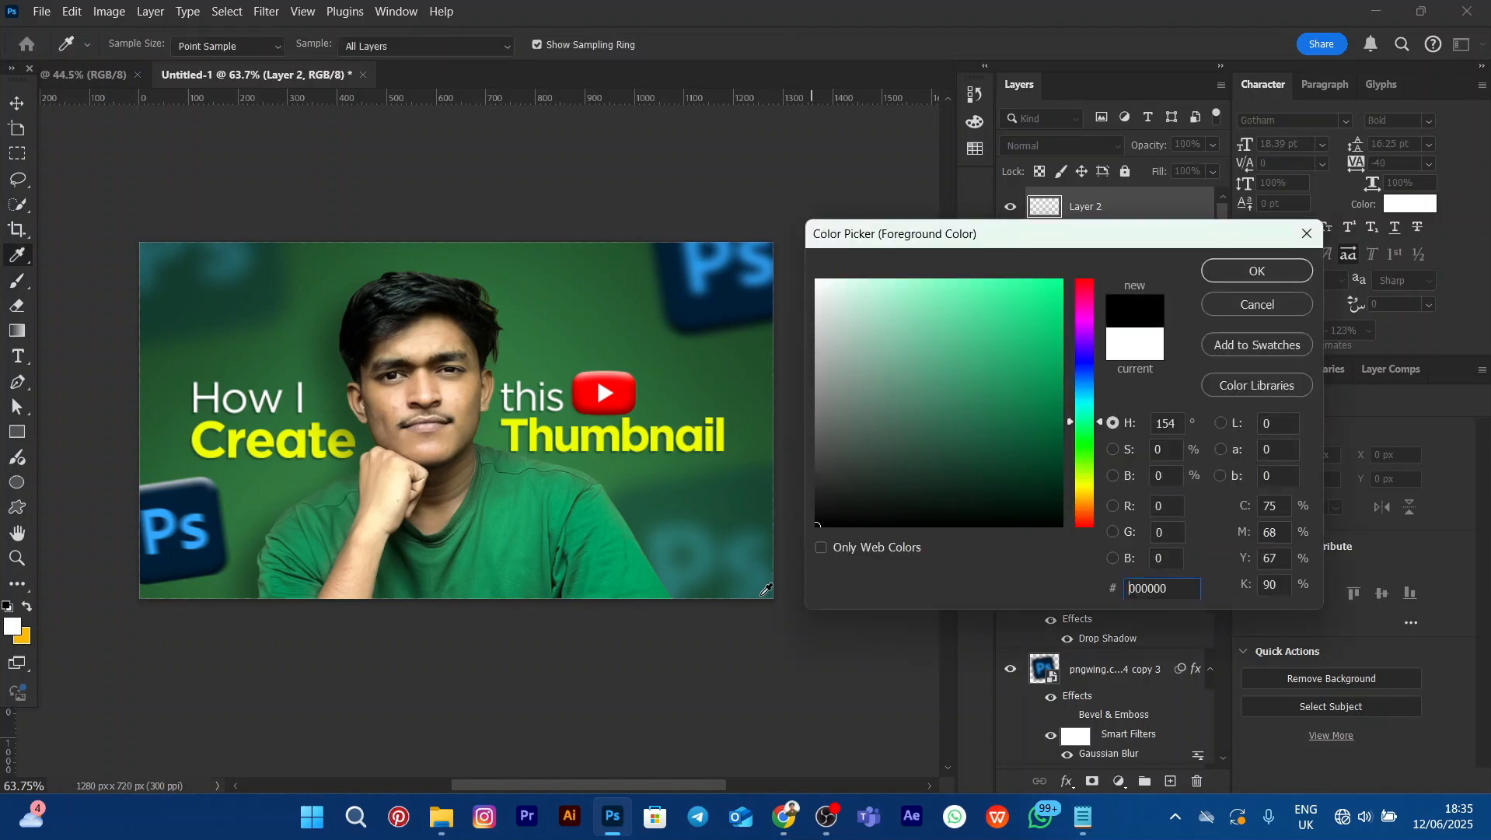
{"action": "left_click", "coordinate": [1224, 270]}
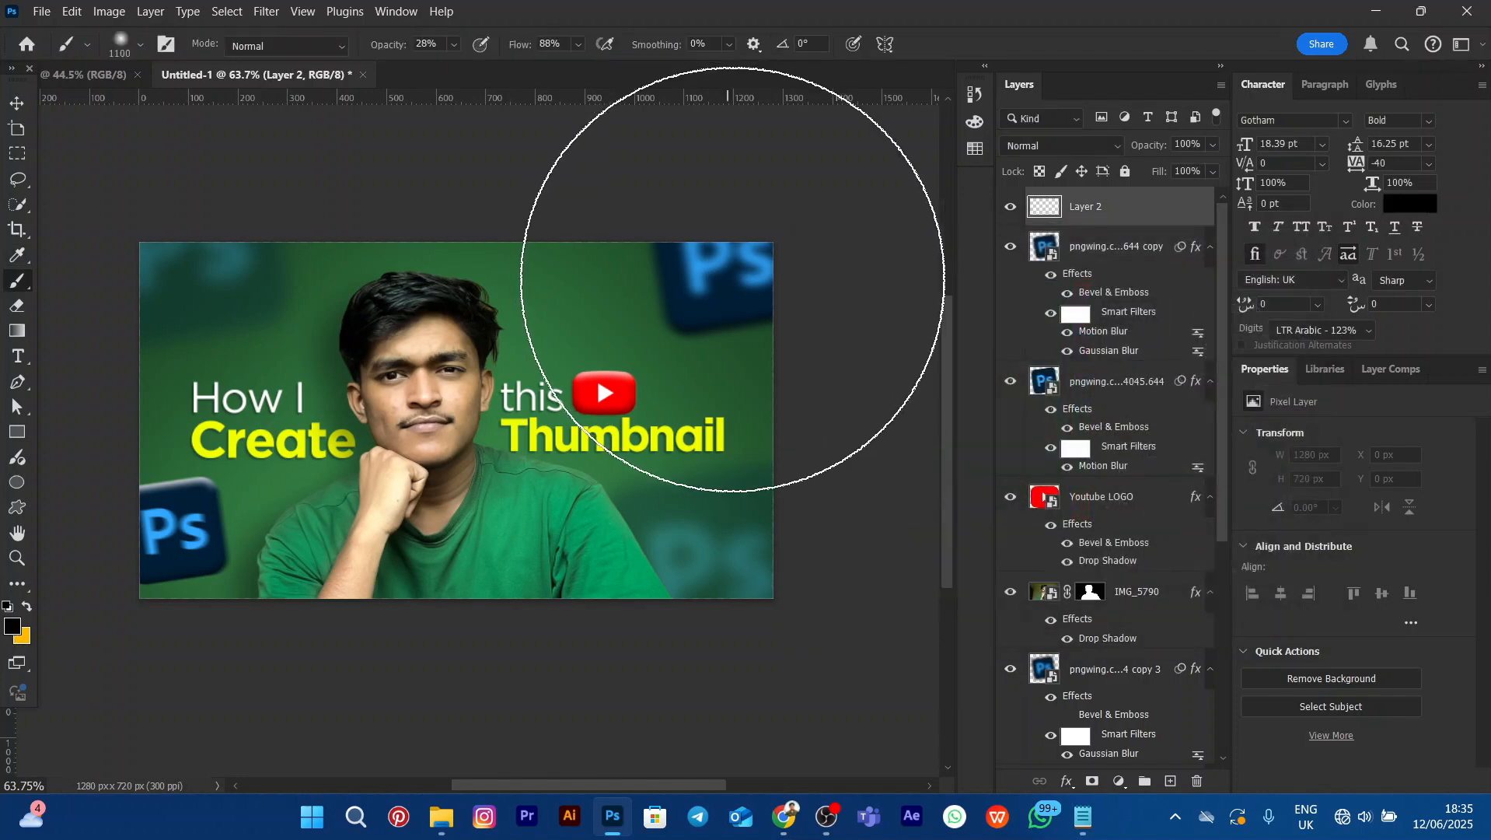
Paint soft black shading along the thumbnail's lower edge on the new empty layer, using a 700 px brush
{"action": "scroll", "coordinate": [732, 283], "scroll_direction": "down", "scroll_amount": 1}
{"action": "key", "text": "bracketleft"}
{"action": "key", "text": "bracketleft"}
{"action": "key", "text": "bracketleft"}
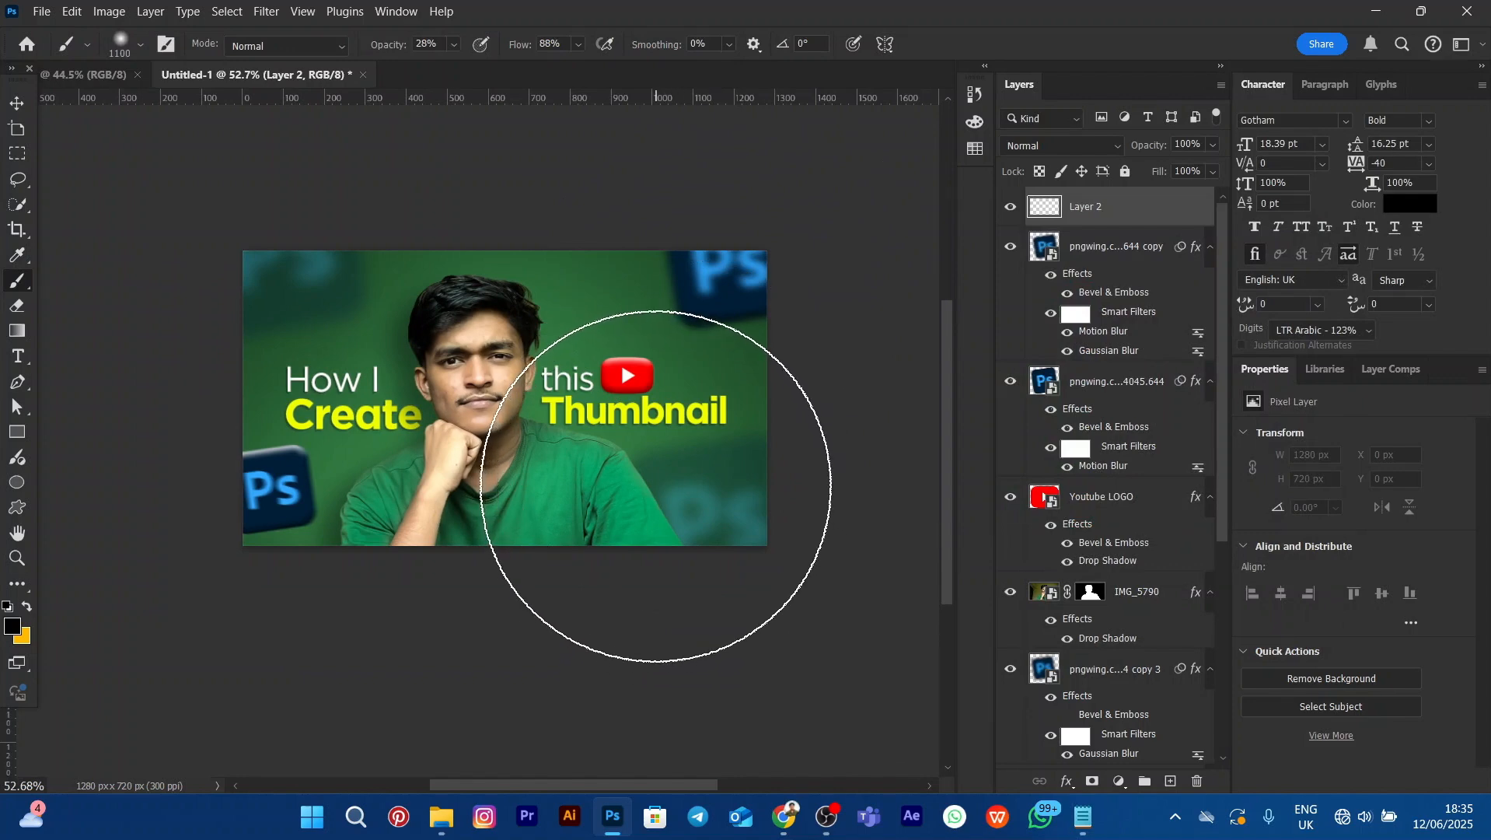
{"action": "key", "text": "bracketleft"}
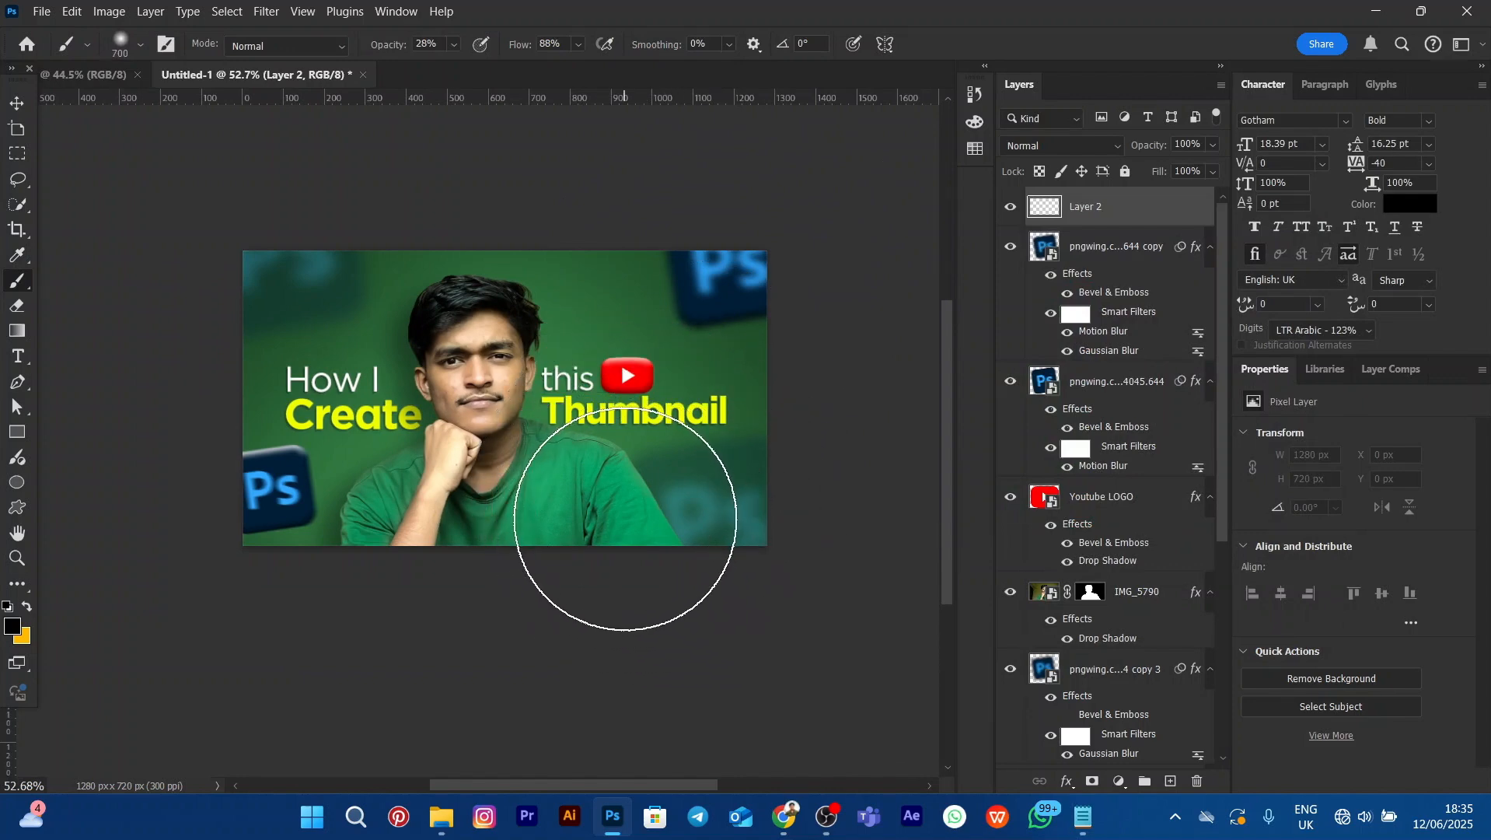
{"action": "key", "text": "bracketright"}
{"action": "key", "text": "bracketright"}
{"action": "key", "text": "bracketright"}
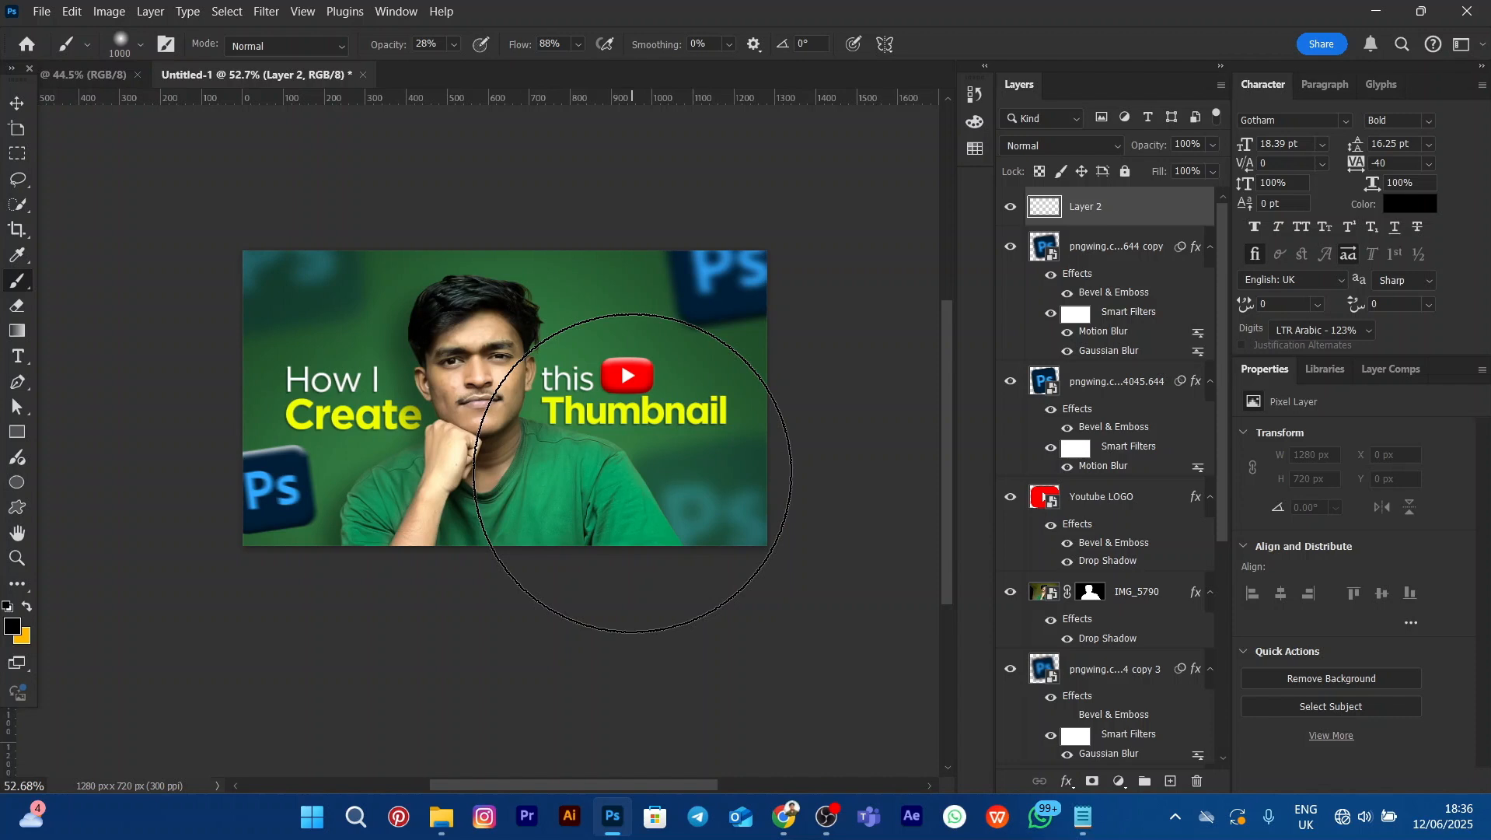
{"action": "key", "text": "bracketleft"}
{"action": "key", "text": "bracketleft"}
{"action": "key", "text": "bracketleft"}
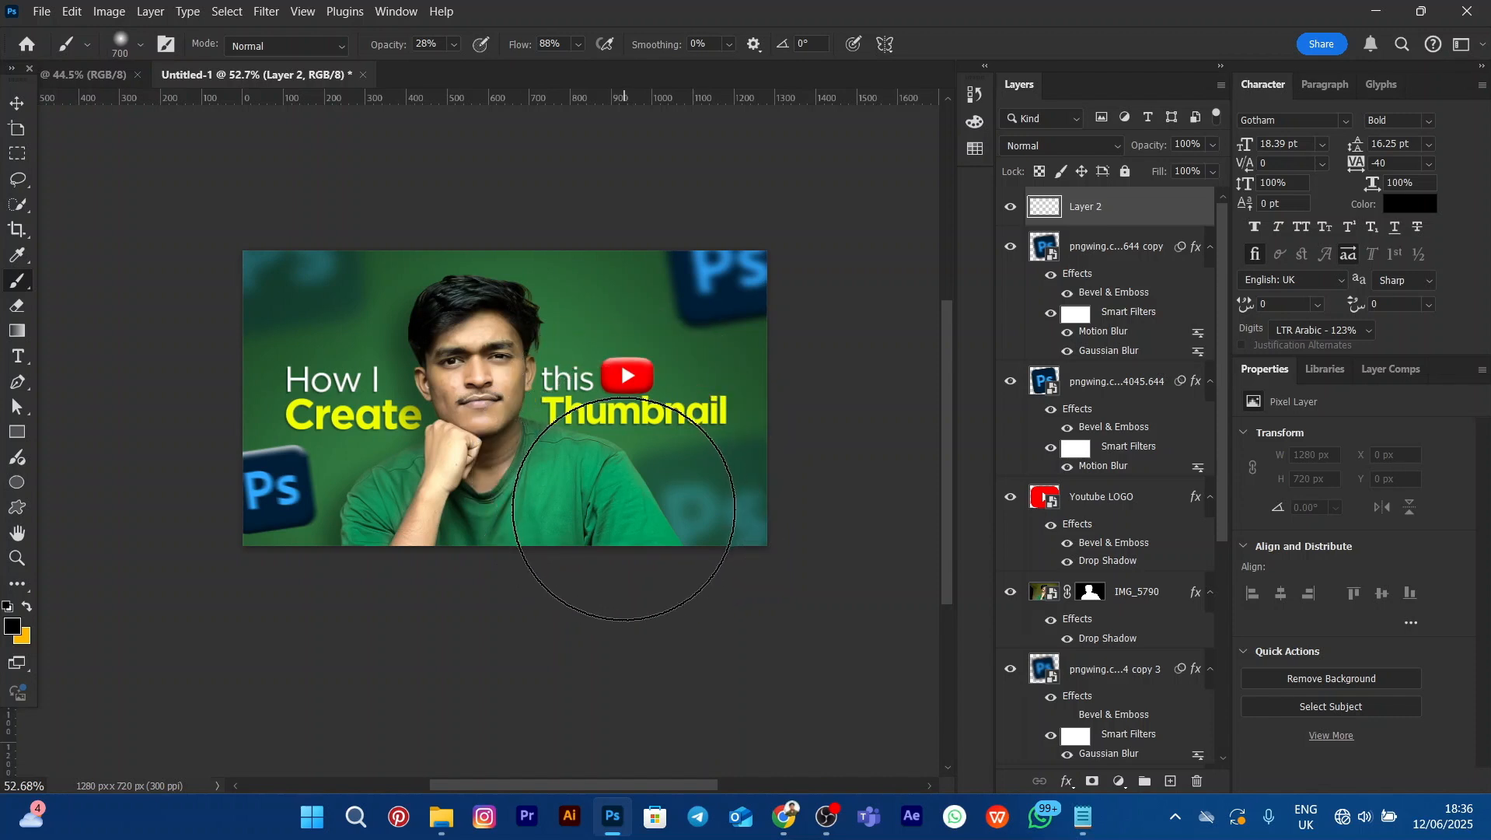
{"action": "key", "text": "bracketright"}
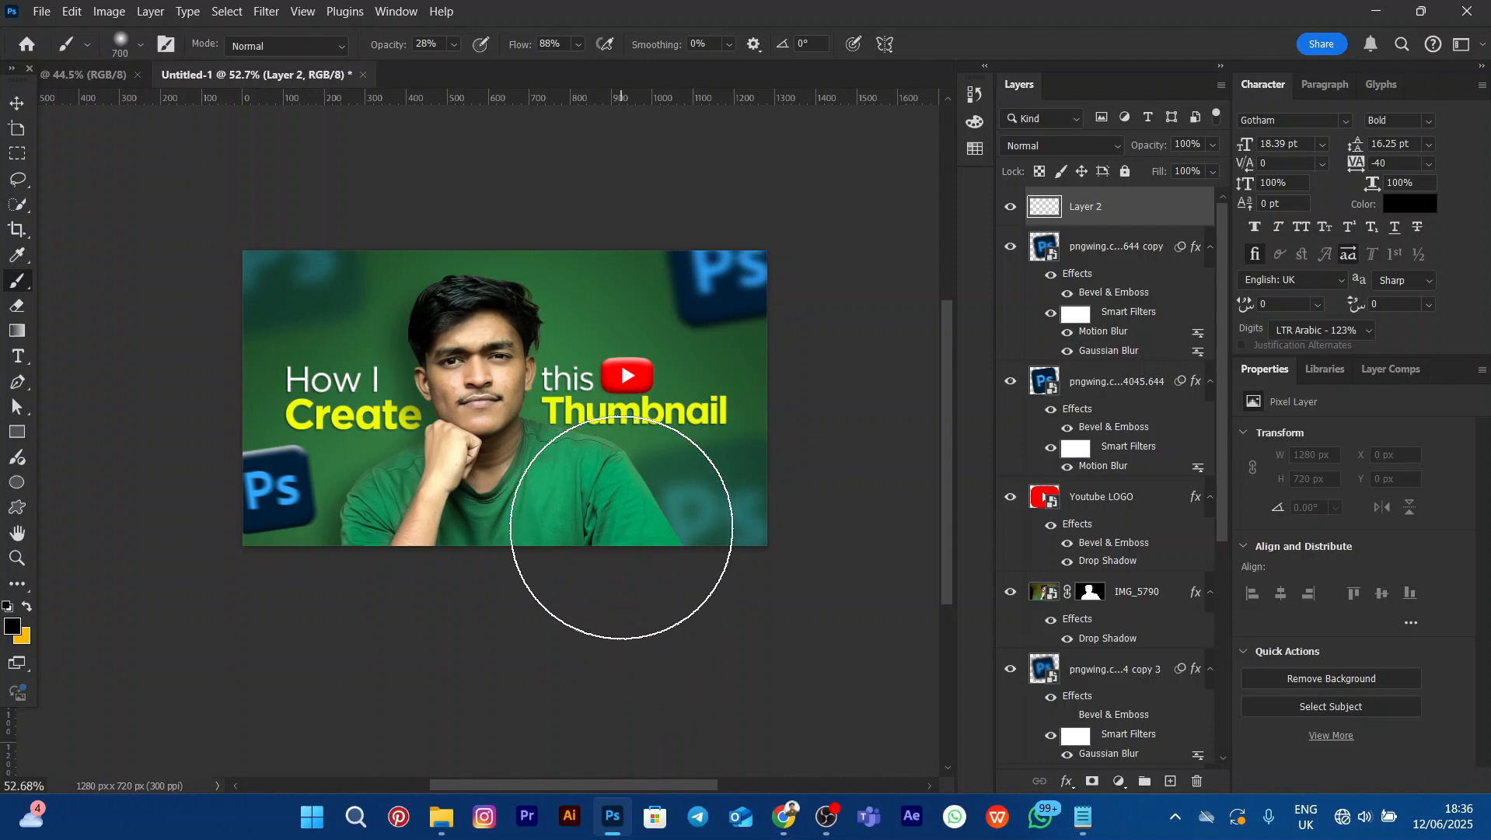
{"action": "key", "text": "bracketleft"}
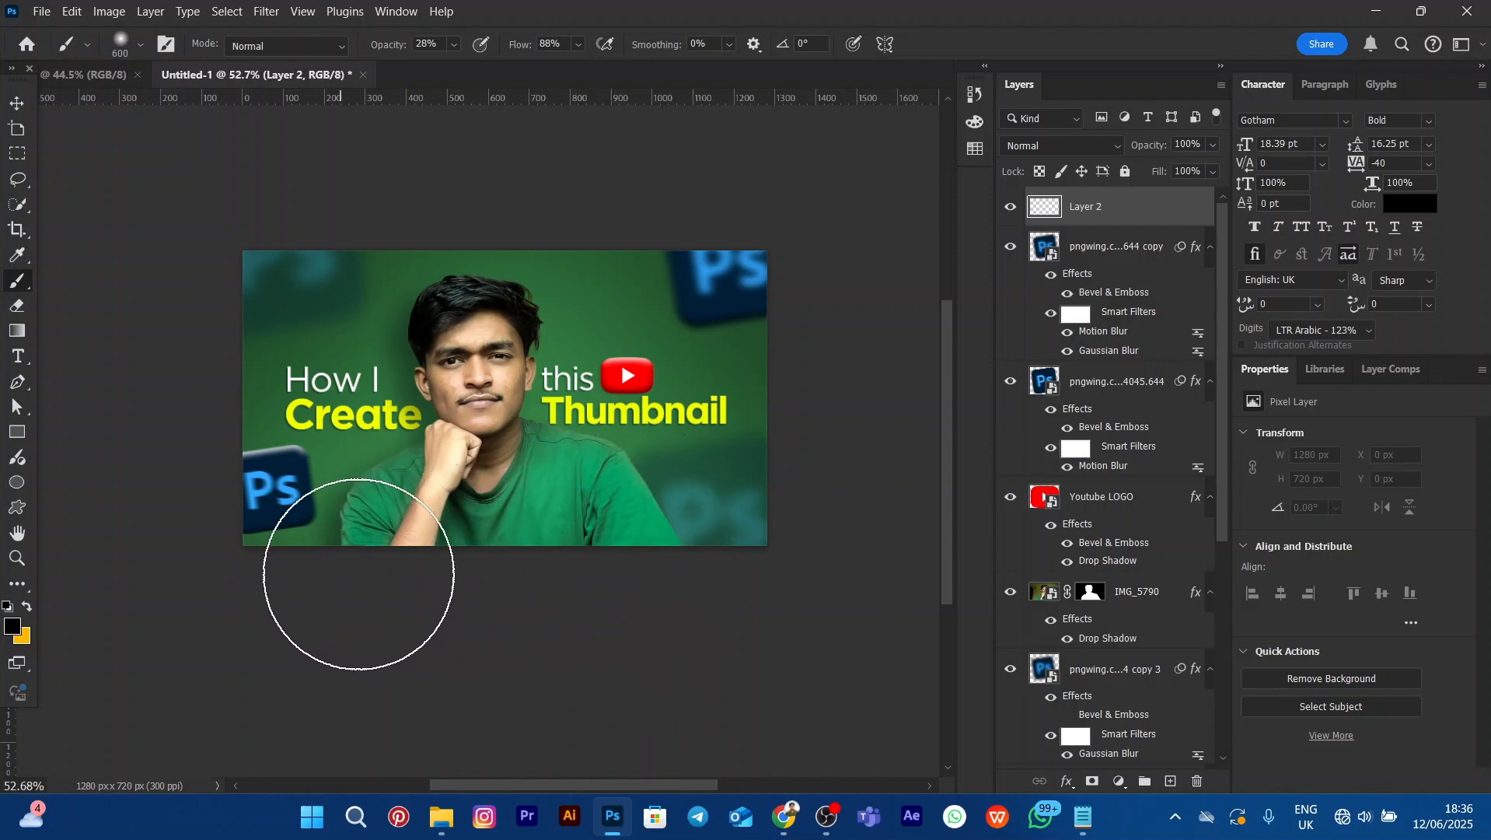
{"action": "key", "text": "bracketright"}
{"action": "key", "text": "bracketright"}
{"action": "key", "text": "bracketright"}
{"action": "key", "text": "bracketleft"}
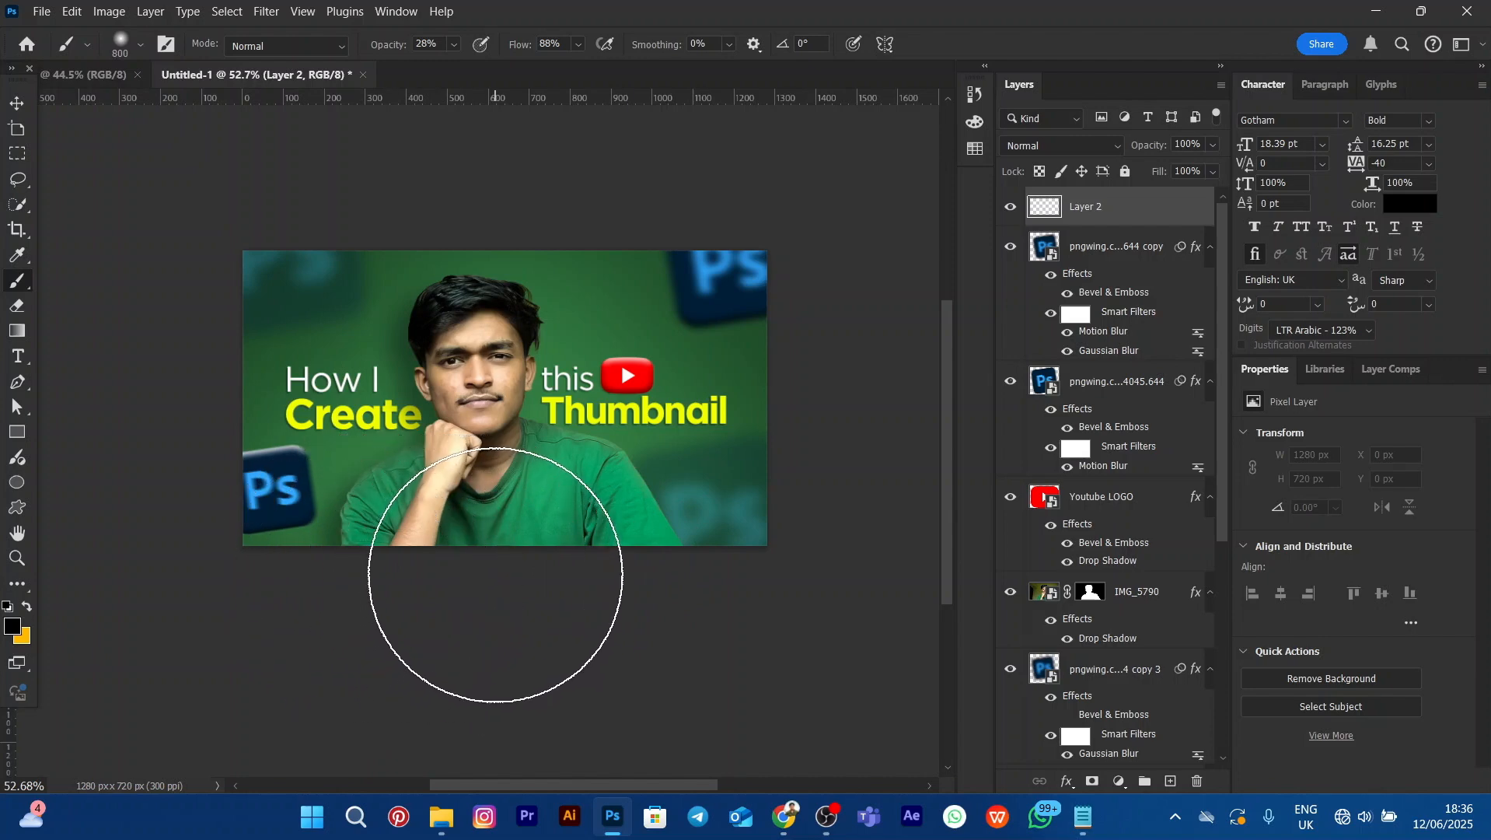
{"action": "key", "text": "bracketleft"}
{"action": "key", "text": "bracketright"}
{"action": "key", "text": "bracketright"}
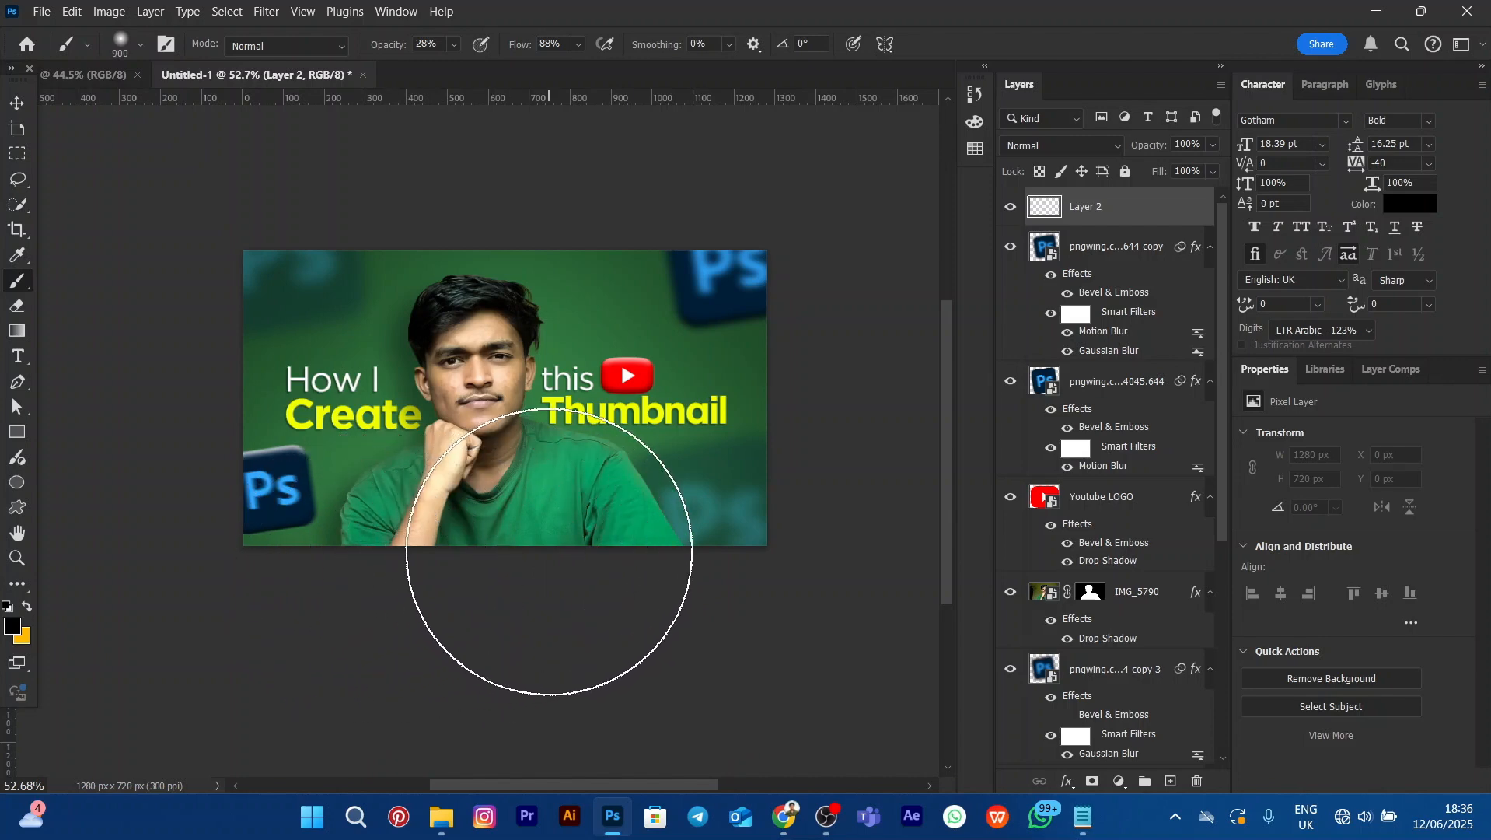
{"action": "key", "text": "bracketleft"}
{"action": "key", "text": "bracketleft"}
{"action": "left_click", "coordinate": [583, 580]}
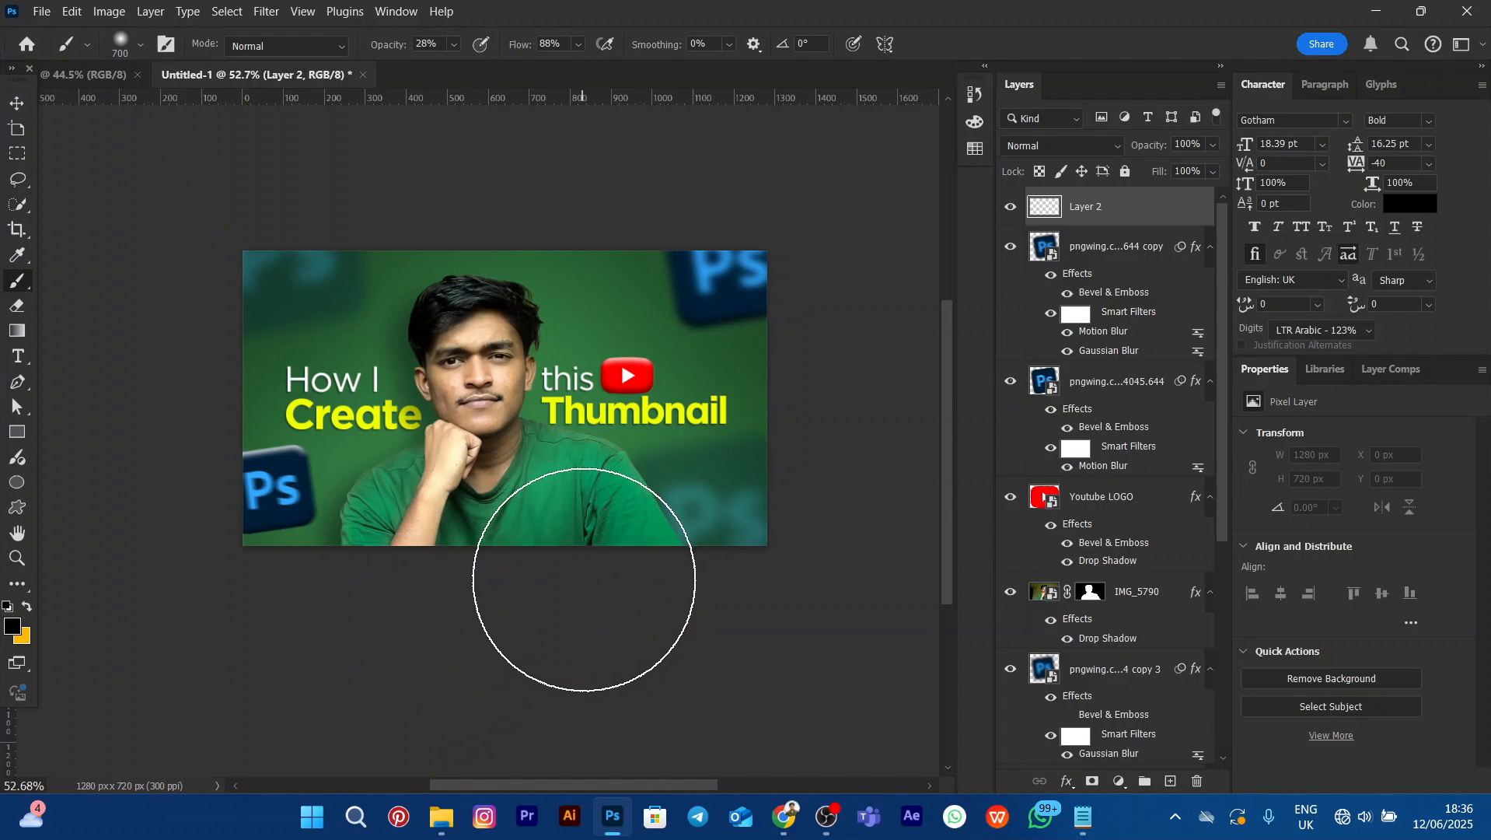
{"action": "left_click", "coordinate": [711, 591]}
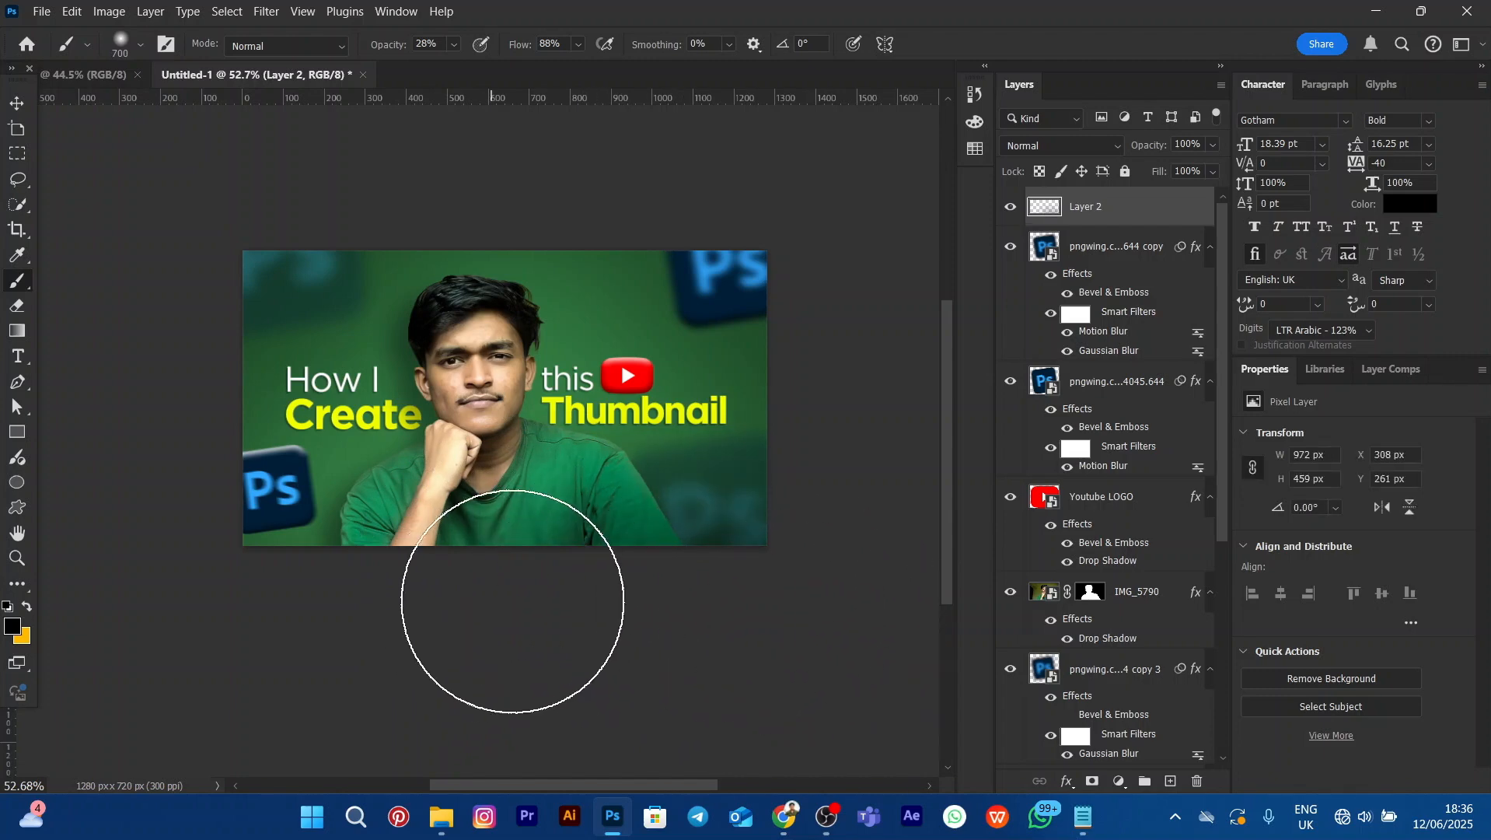
{"action": "mouse_move", "coordinate": [488, 609]}
{"action": "left_mouse_down"}
{"action": "mouse_move", "coordinate": [291, 636]}
{"action": "mouse_move", "coordinate": [160, 616]}
{"action": "mouse_move", "coordinate": [220, 607]}
{"action": "left_mouse_up"}
{"action": "mouse_move", "coordinate": [705, 616]}
{"action": "left_mouse_down"}
{"action": "mouse_move", "coordinate": [474, 560]}
{"action": "mouse_move", "coordinate": [898, 610]}
{"action": "left_mouse_up"}
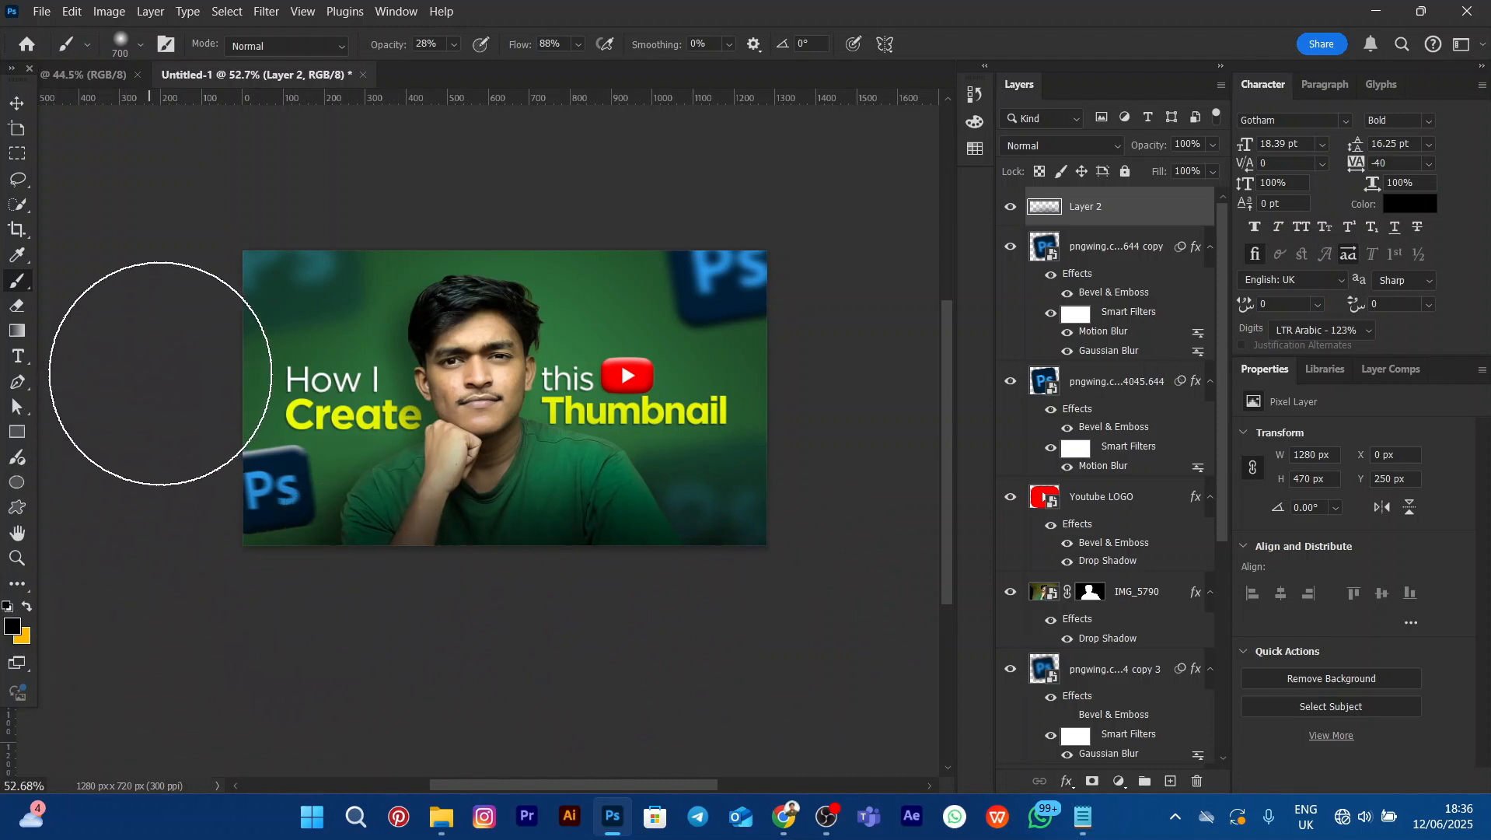
Extend the black shading along the thumbnail's left side and outer edges, and deselect the layer
{"action": "left_click_drag", "start_coordinate": [159, 373], "coordinate": [180, 300]}
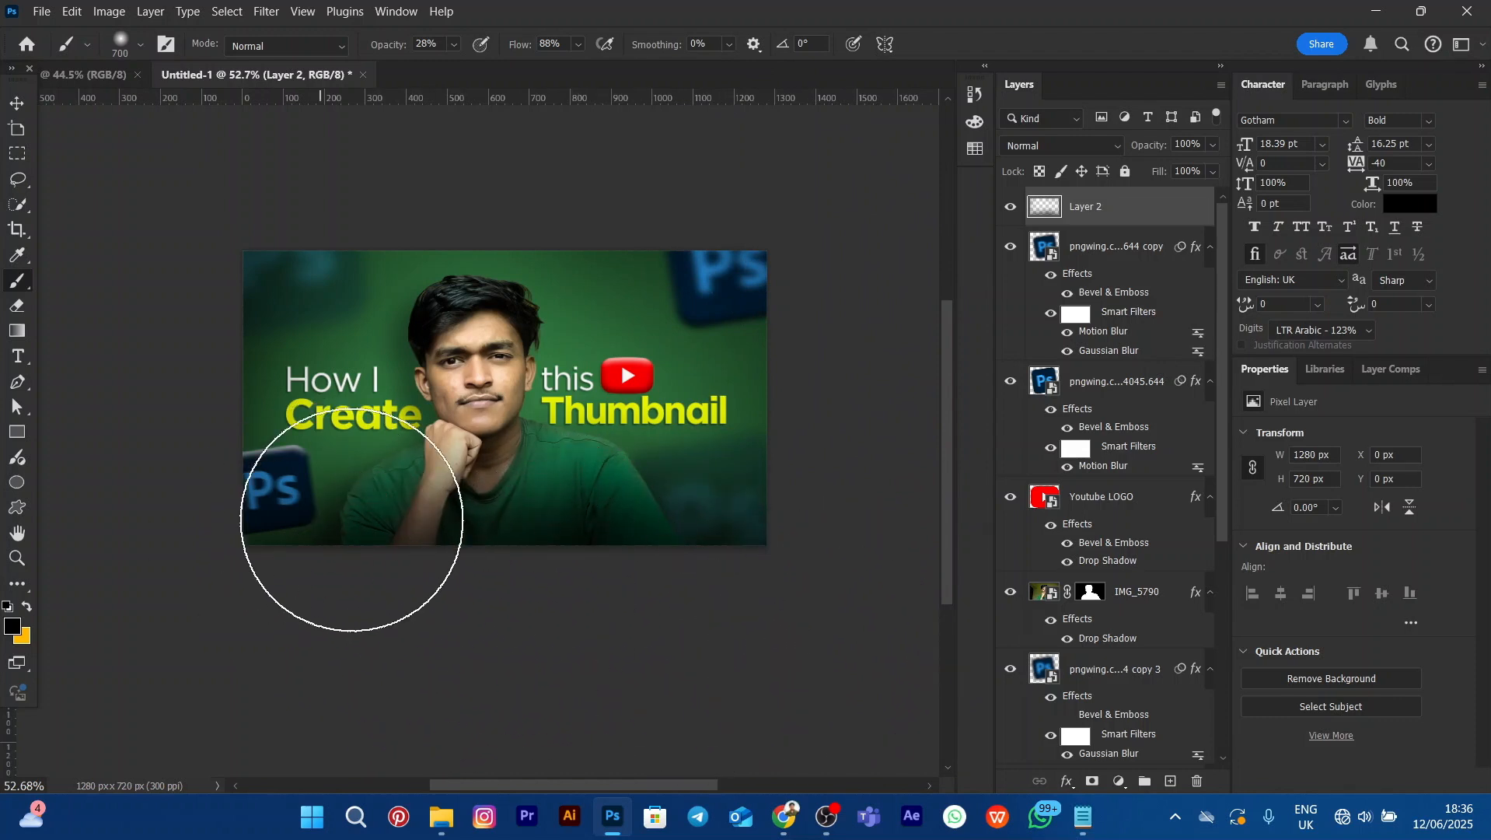
{"action": "left_click", "coordinate": [17, 106]}
{"action": "left_click", "coordinate": [173, 311]}
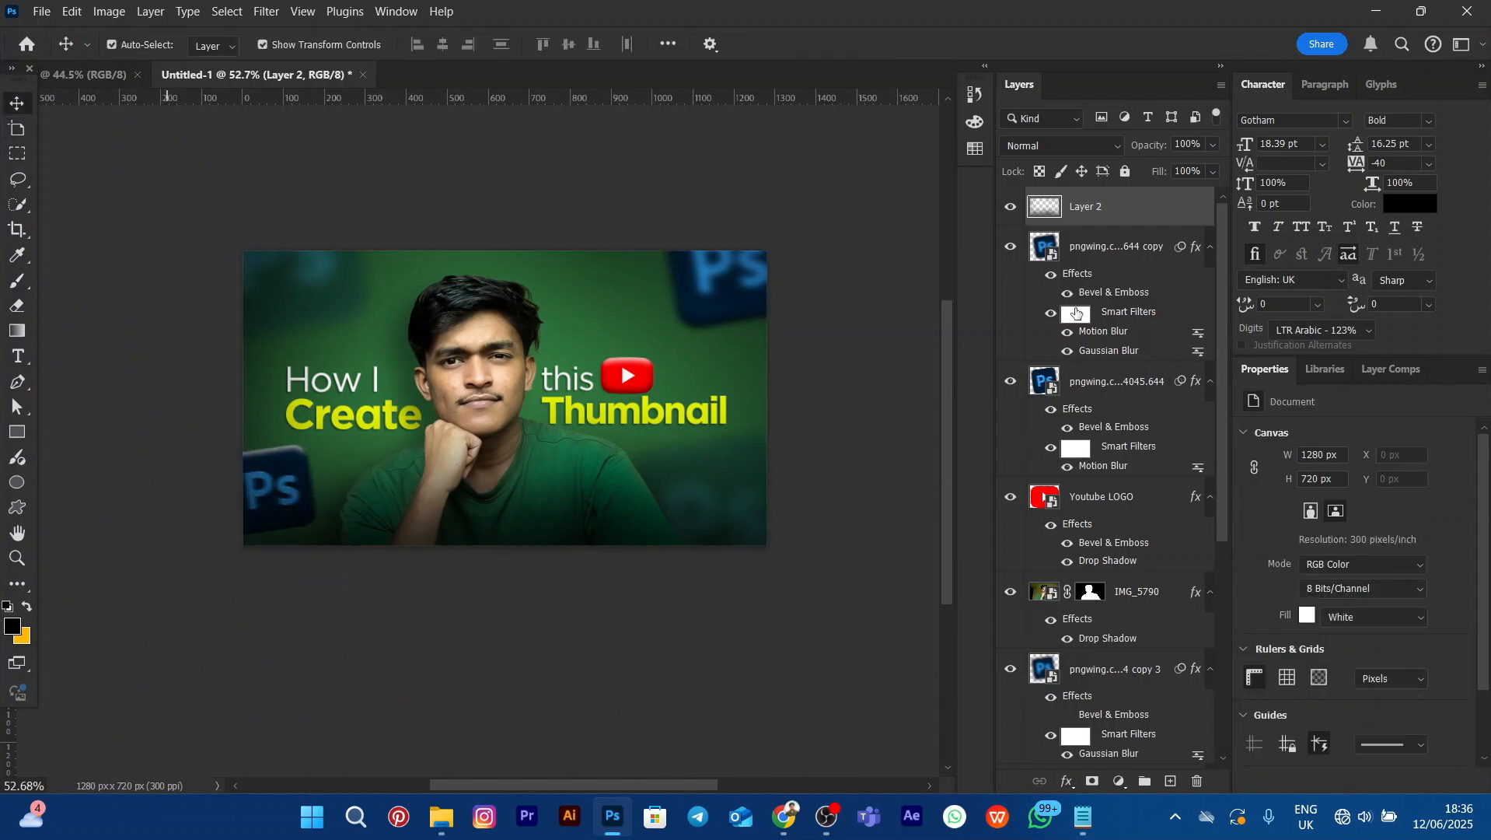
Add a new empty layer above the black shading layer and set the foreground colour to white, ffffff
{"action": "left_click", "coordinate": [1091, 206]}
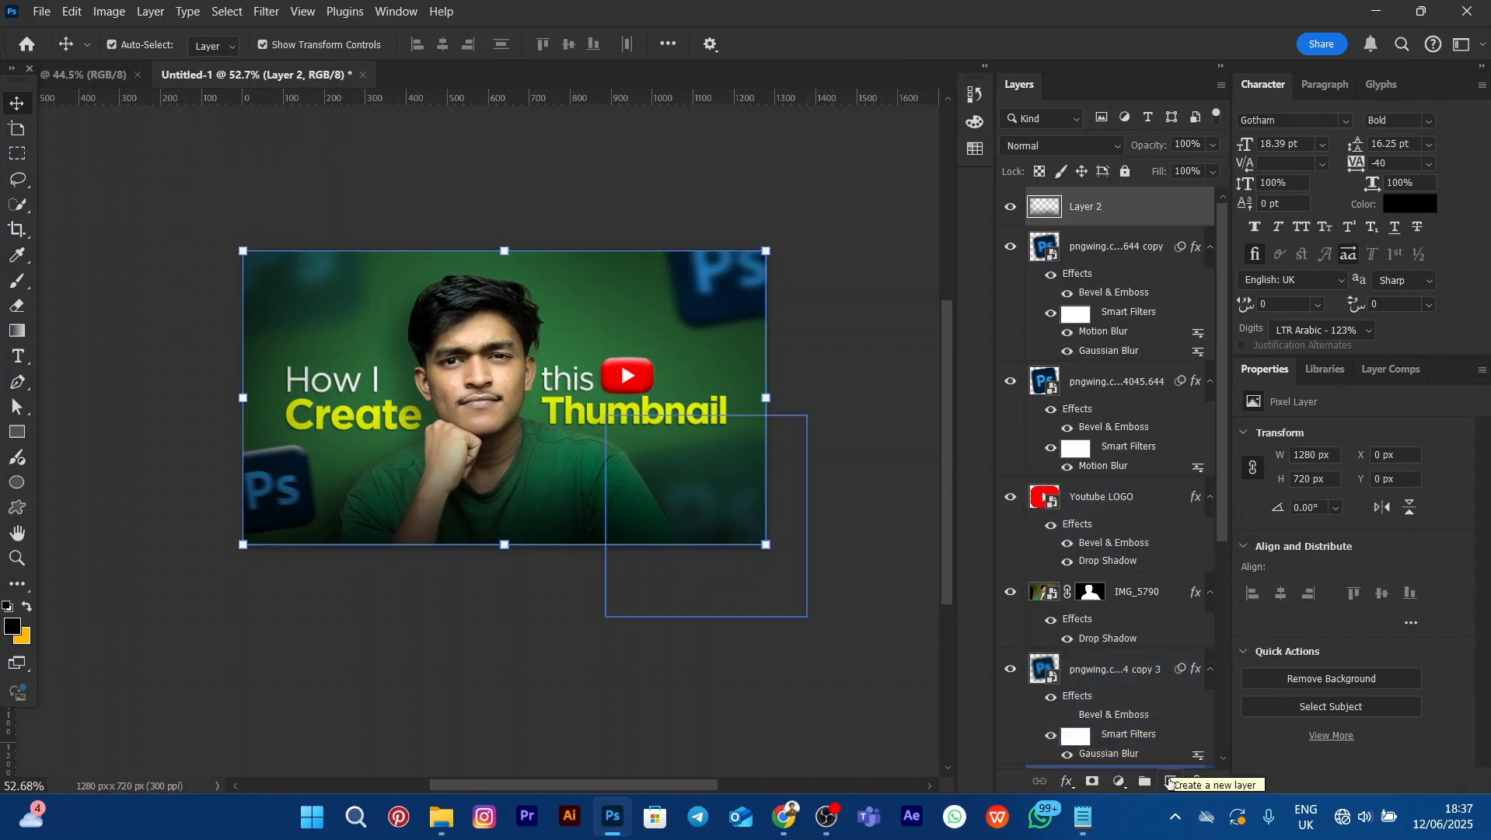
{"action": "left_click", "coordinate": [1170, 783]}
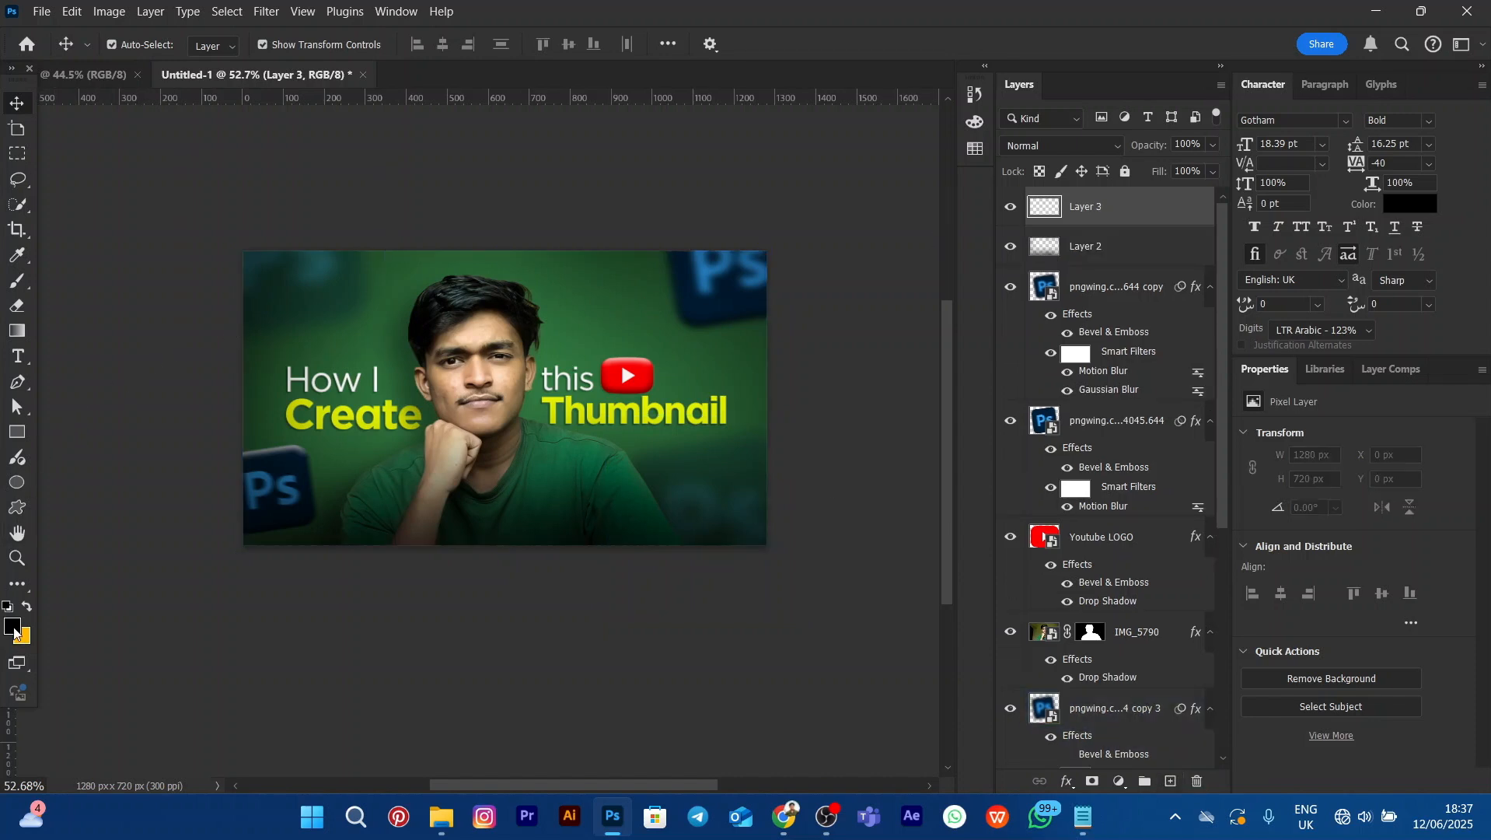
{"action": "left_click", "coordinate": [12, 626]}
{"action": "left_click_drag", "start_coordinate": [863, 326], "coordinate": [768, 220]}
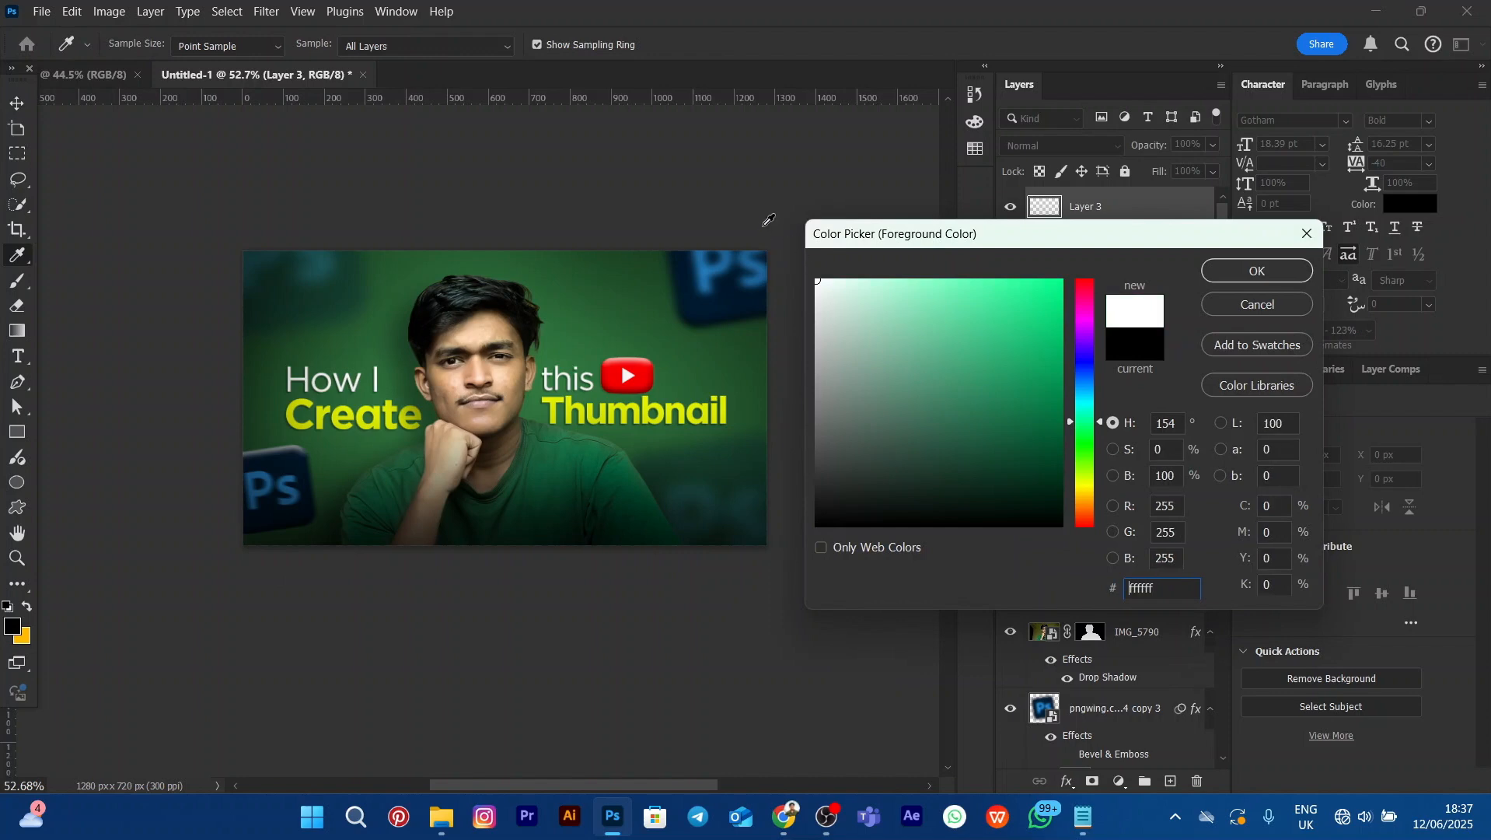
{"action": "left_click", "coordinate": [1227, 270]}
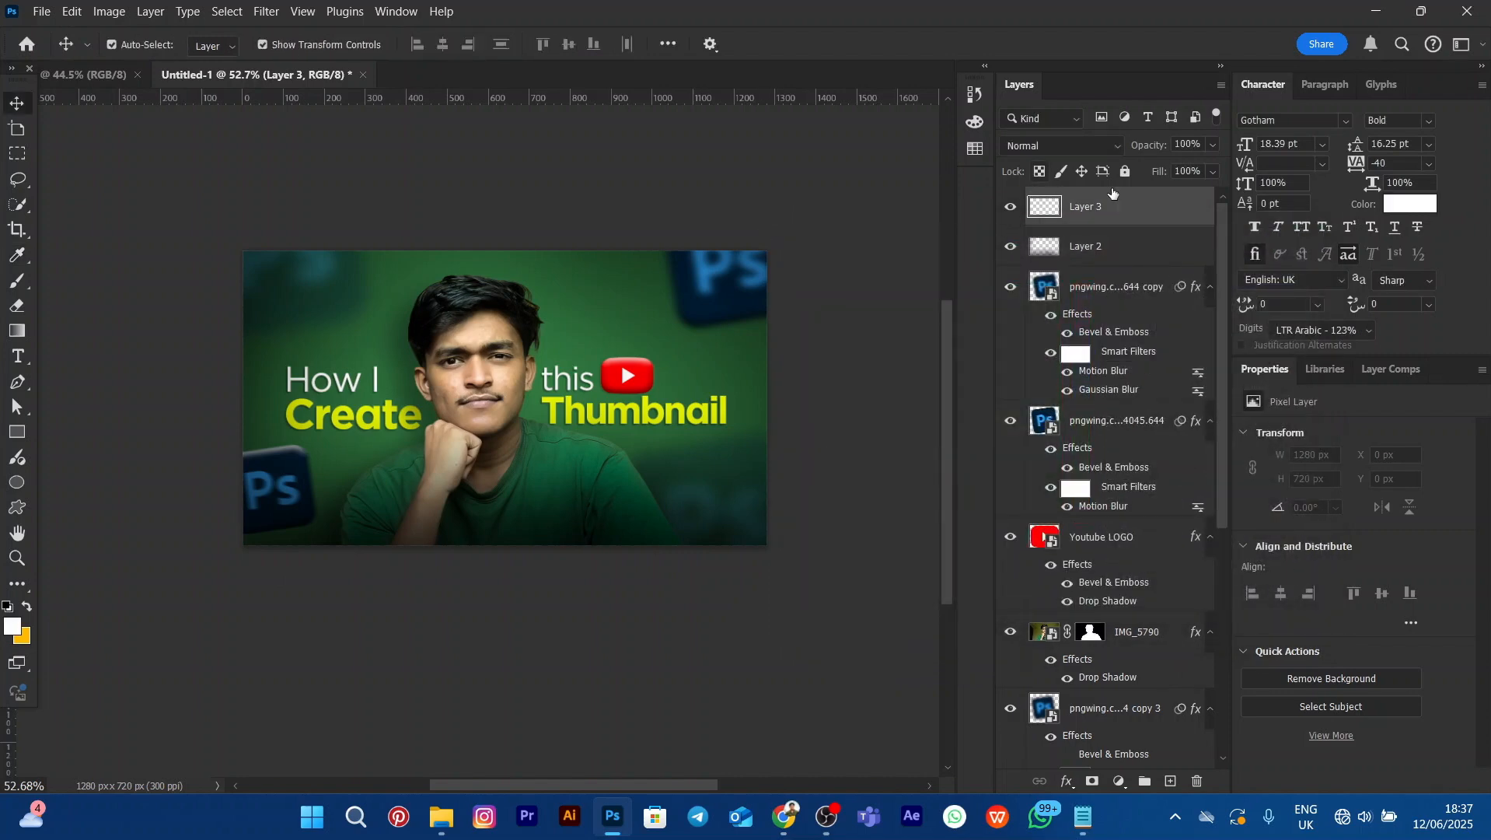
Set the new layer's blend mode to Overlay and brush white over the thumbnail's right half at 700 px
{"action": "left_click", "coordinate": [1061, 146]}
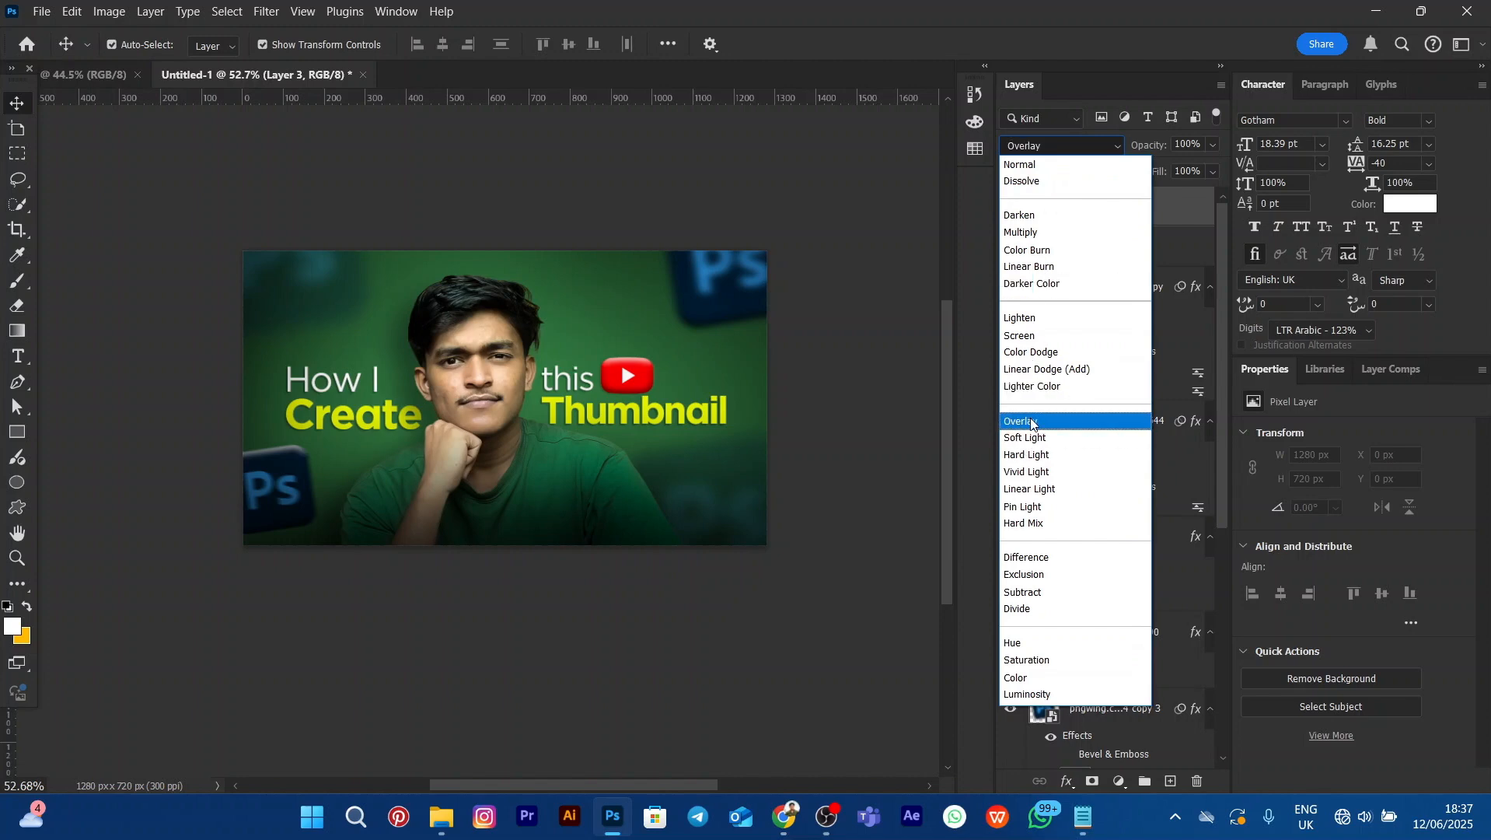
{"action": "left_click", "coordinate": [1031, 422]}
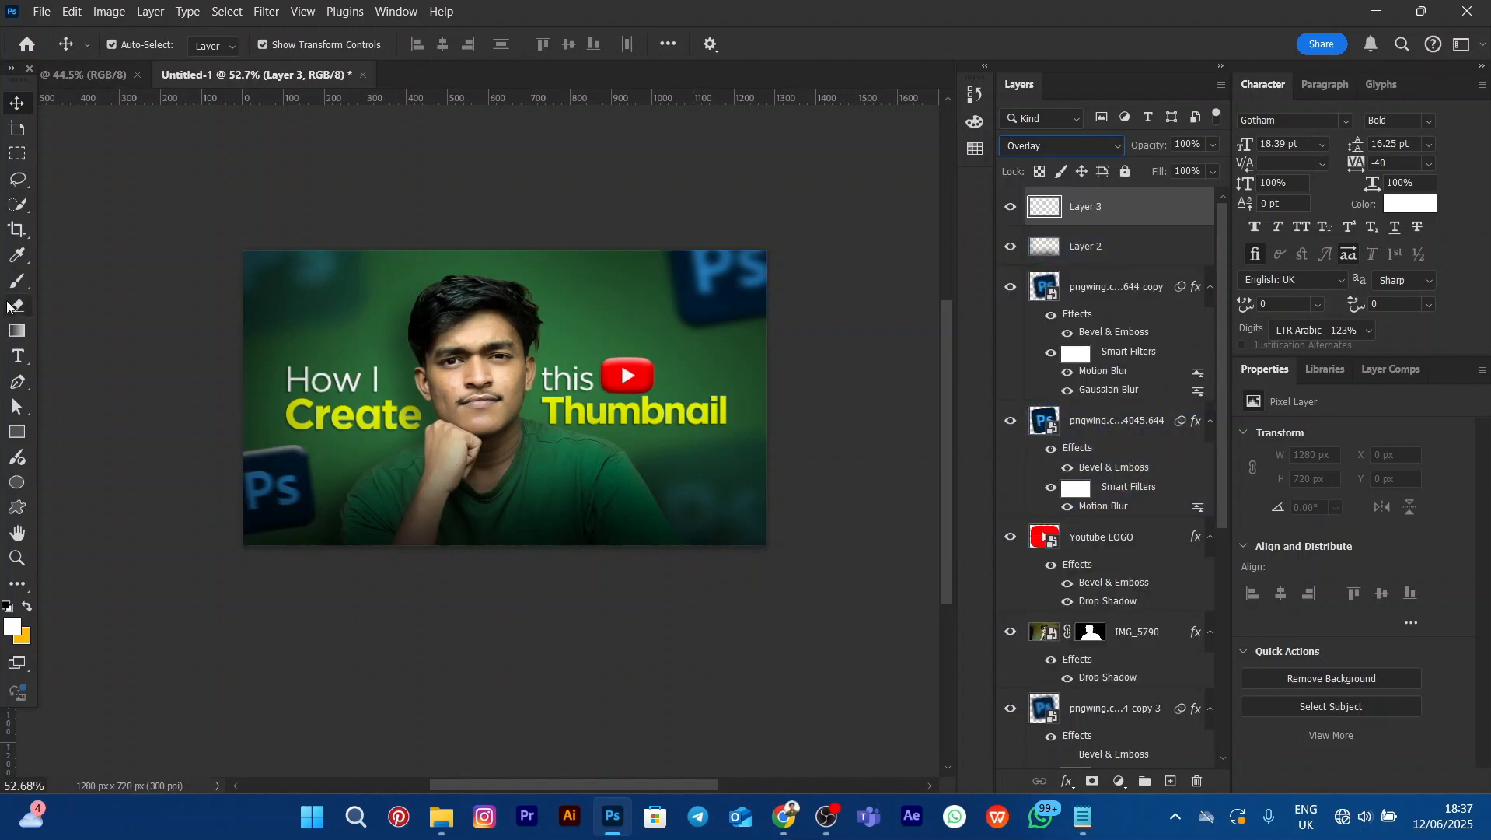
{"action": "left_click", "coordinate": [20, 280]}
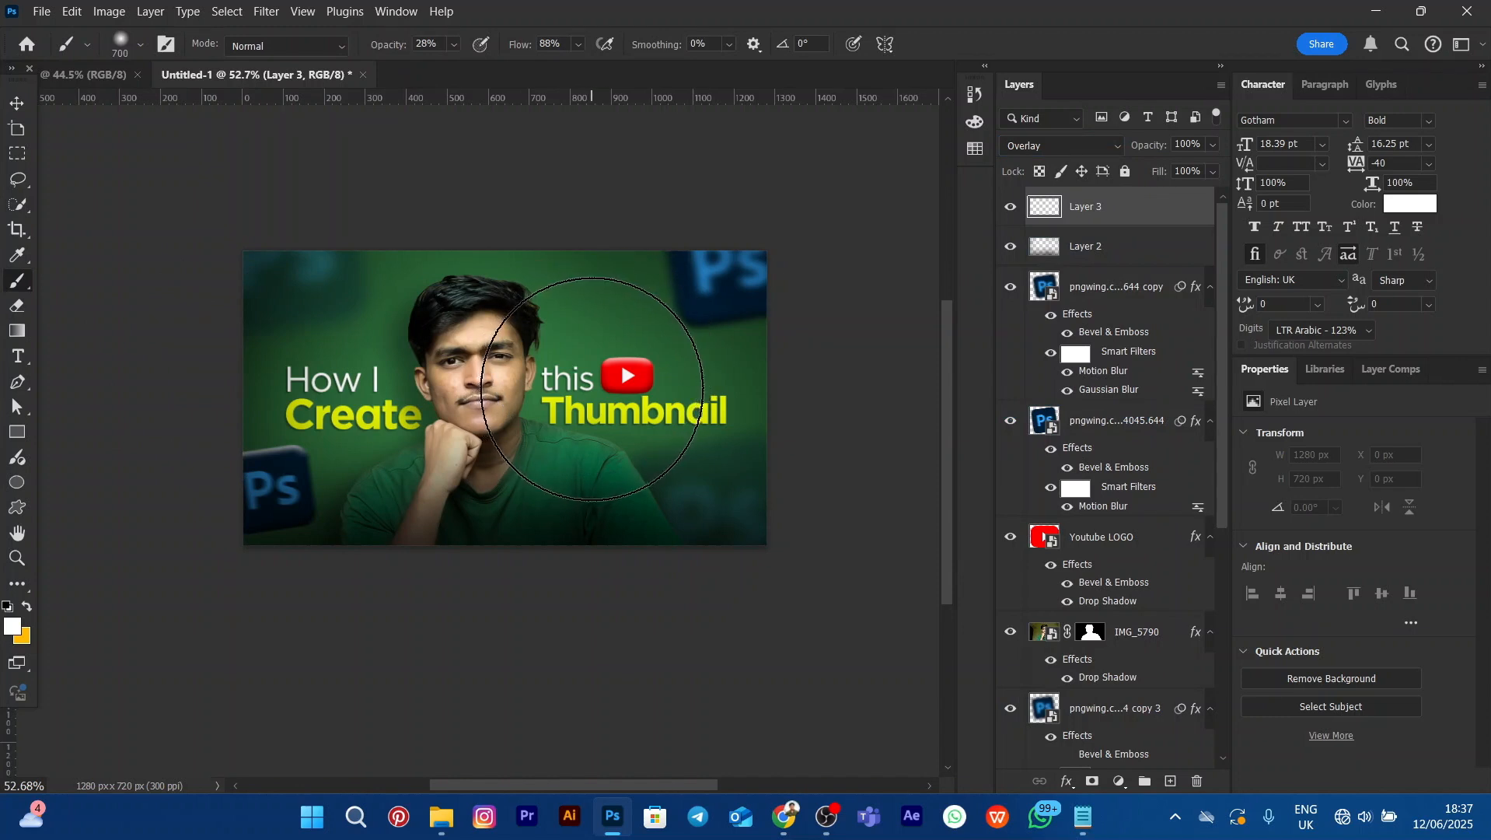
{"action": "left_click", "coordinate": [614, 391]}
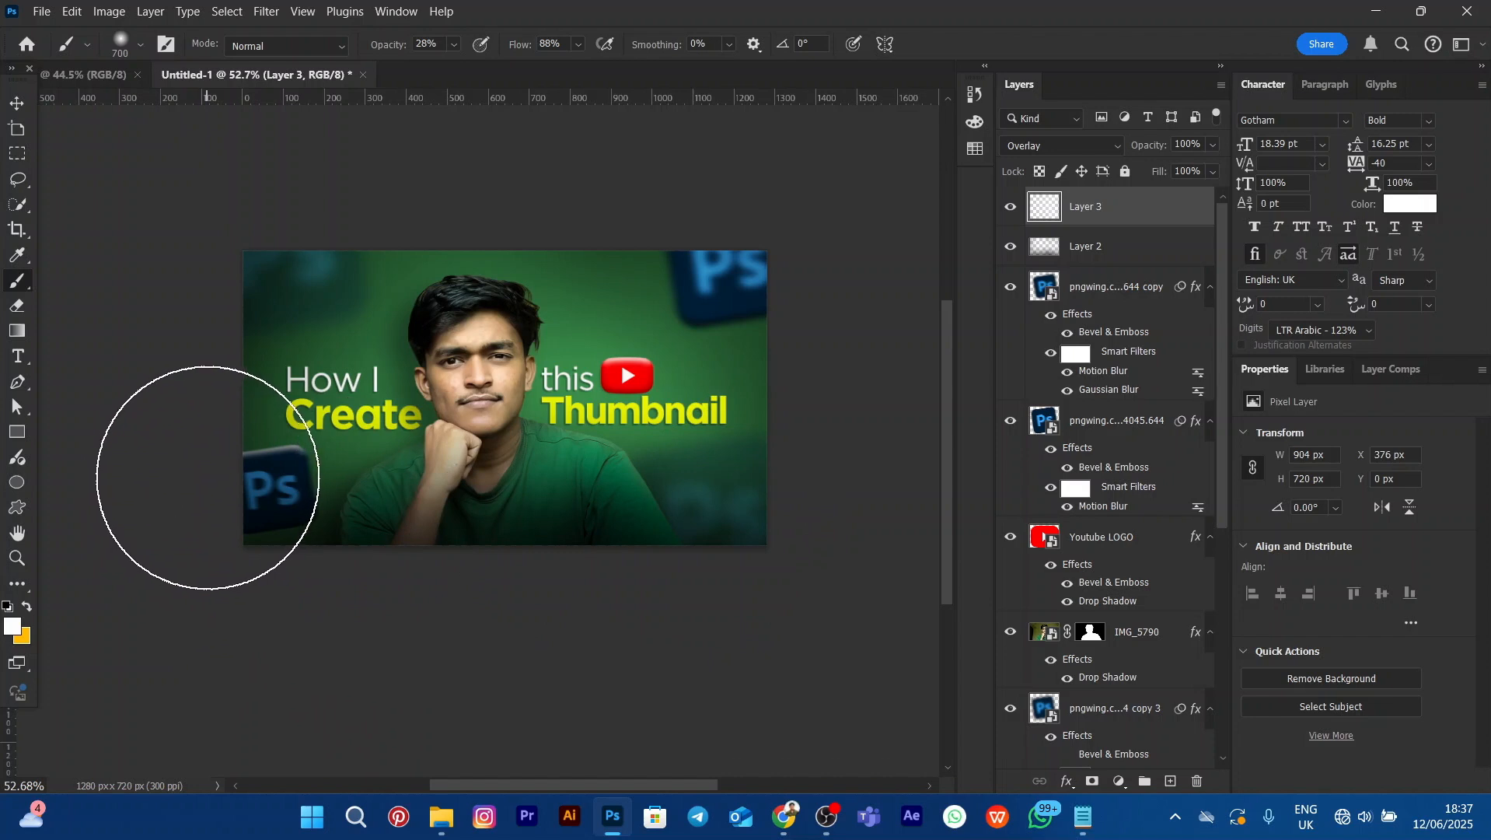
Build up soft white highlights around the title and portrait with a 600 px brush, and reduce the brush to 250 px
{"action": "key", "text": "bracketleft"}
{"action": "key", "text": "bracketleft"}
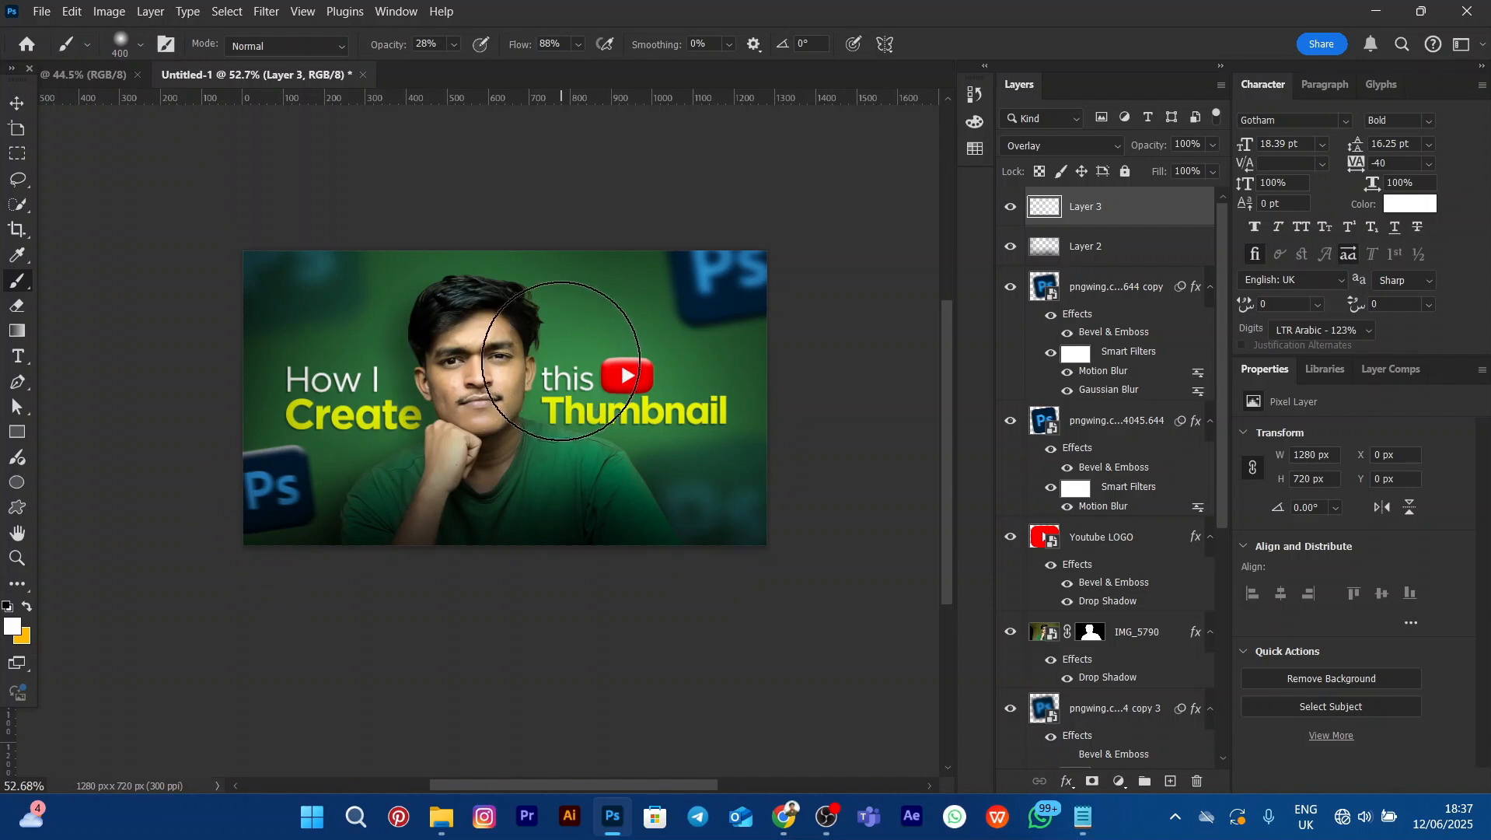
{"action": "key", "text": "bracketright"}
{"action": "key", "text": "bracketright"}
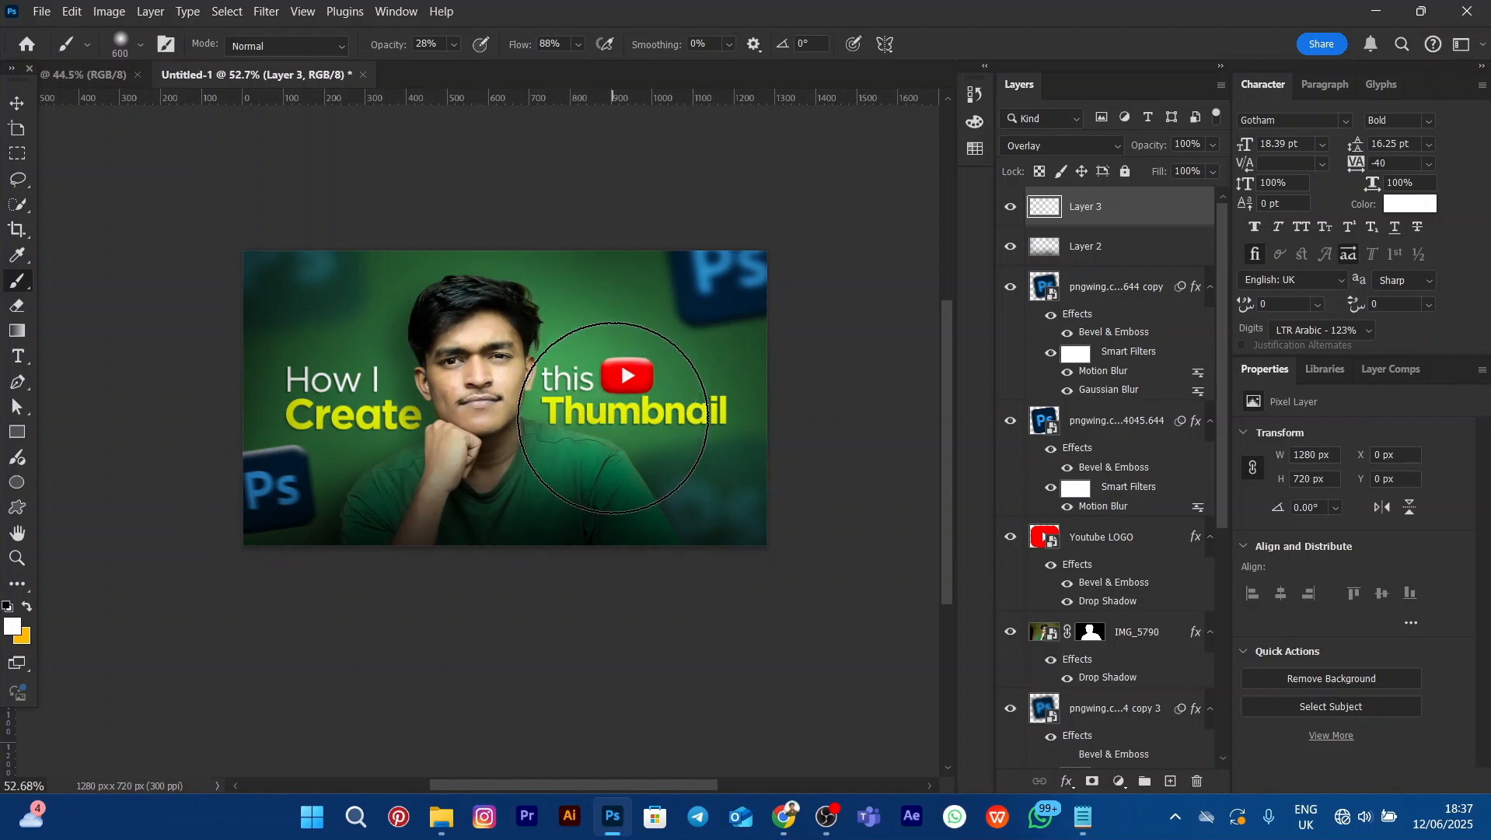
{"action": "left_click", "coordinate": [615, 391]}
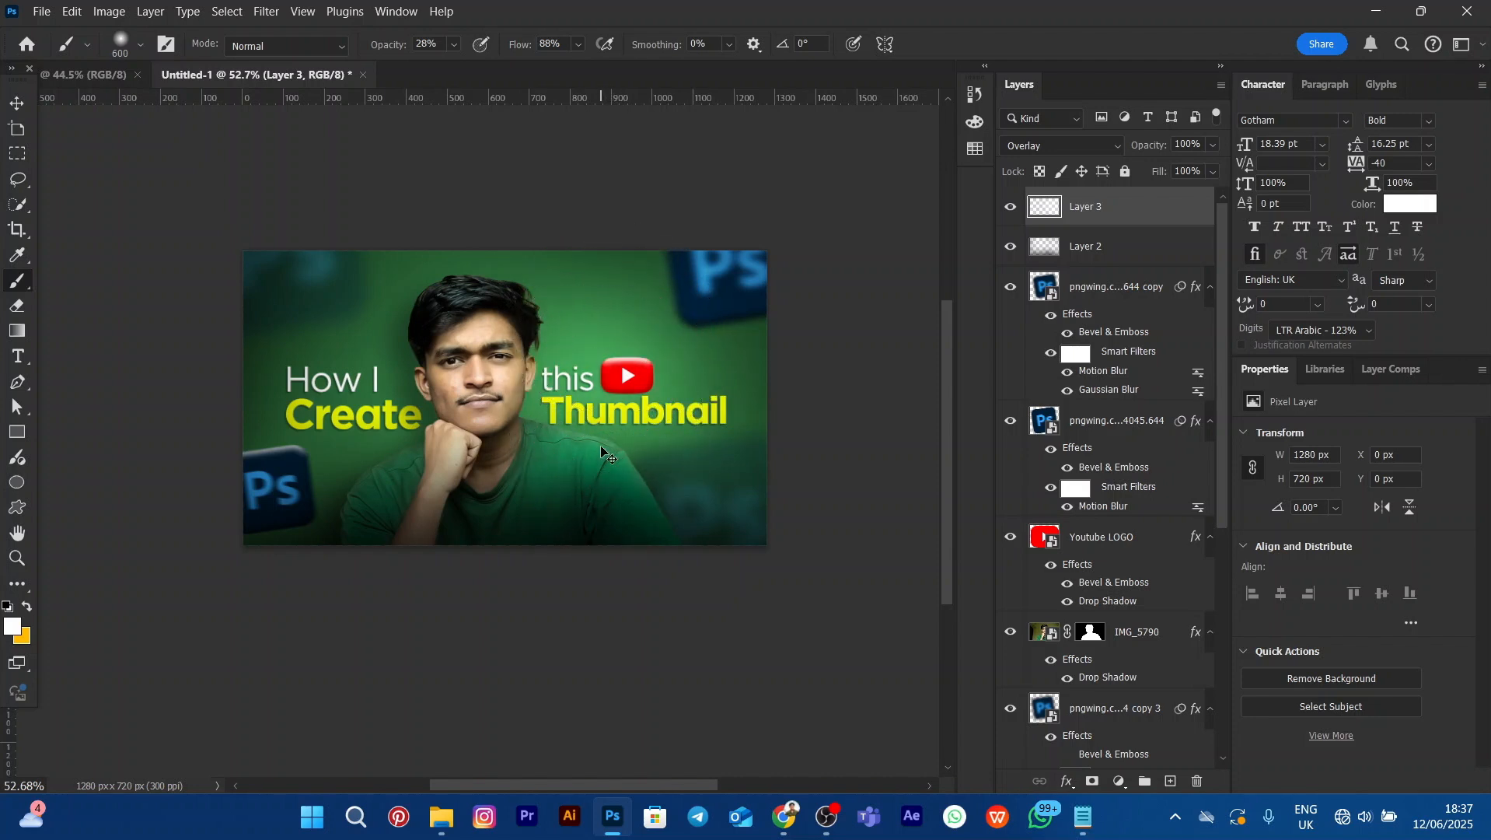
{"action": "key", "text": "ctrl+z"}
{"action": "left_click", "coordinate": [548, 458]}
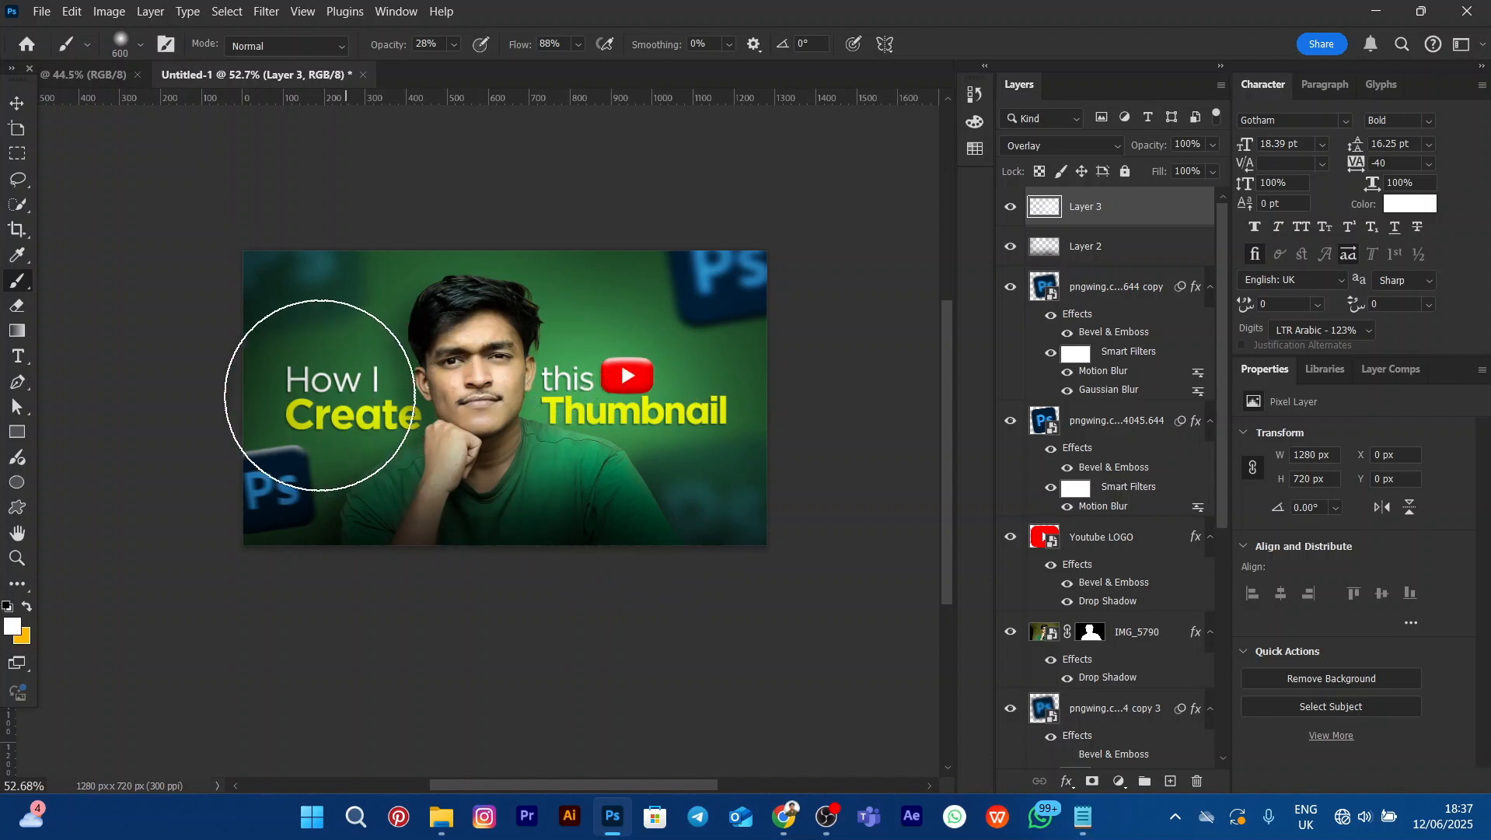
{"action": "left_click", "coordinate": [330, 398]}
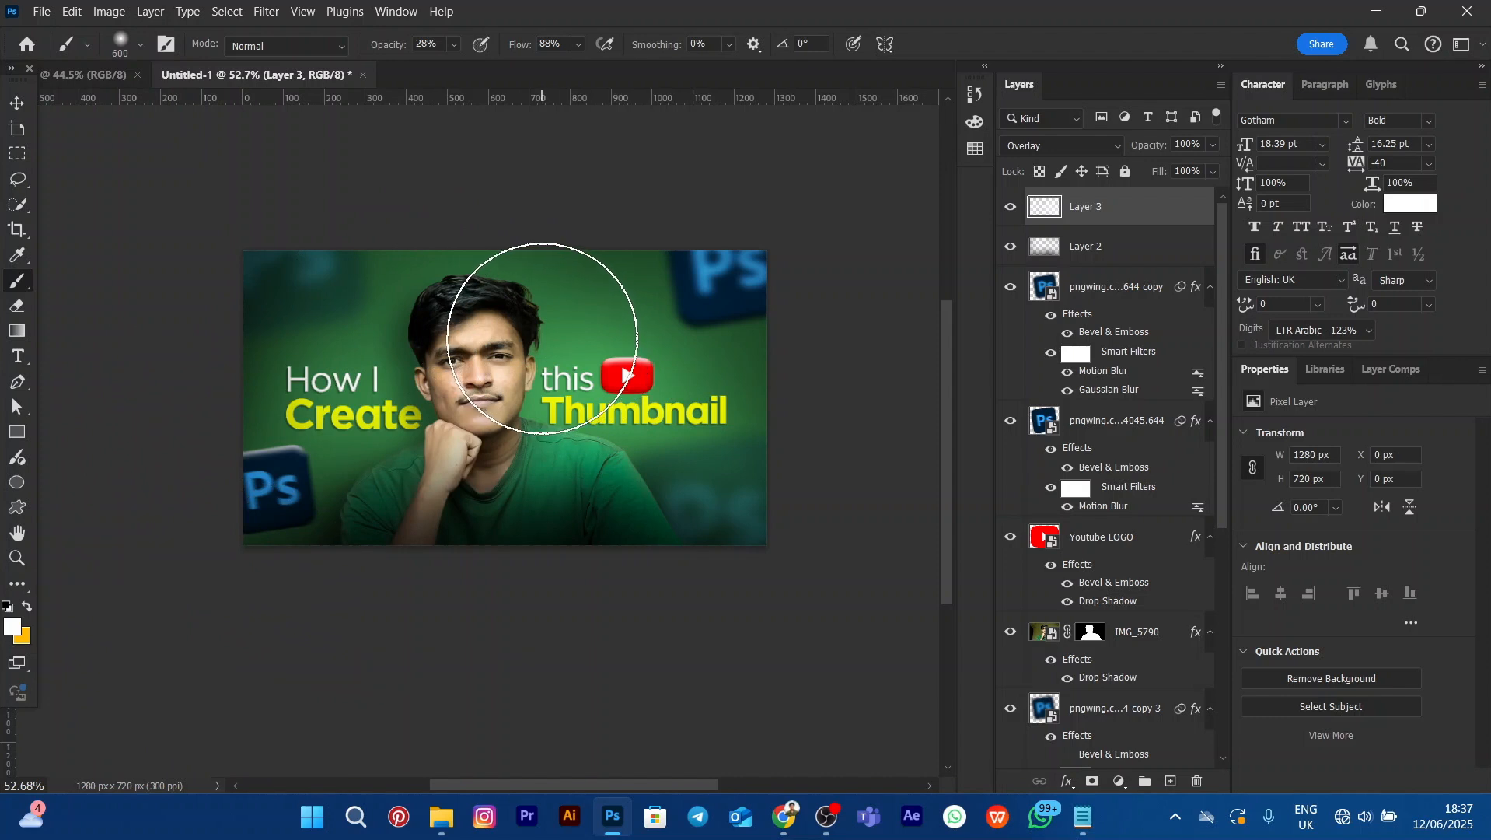
{"action": "key", "text": "bracketleft"}
{"action": "key", "text": "bracketleft"}
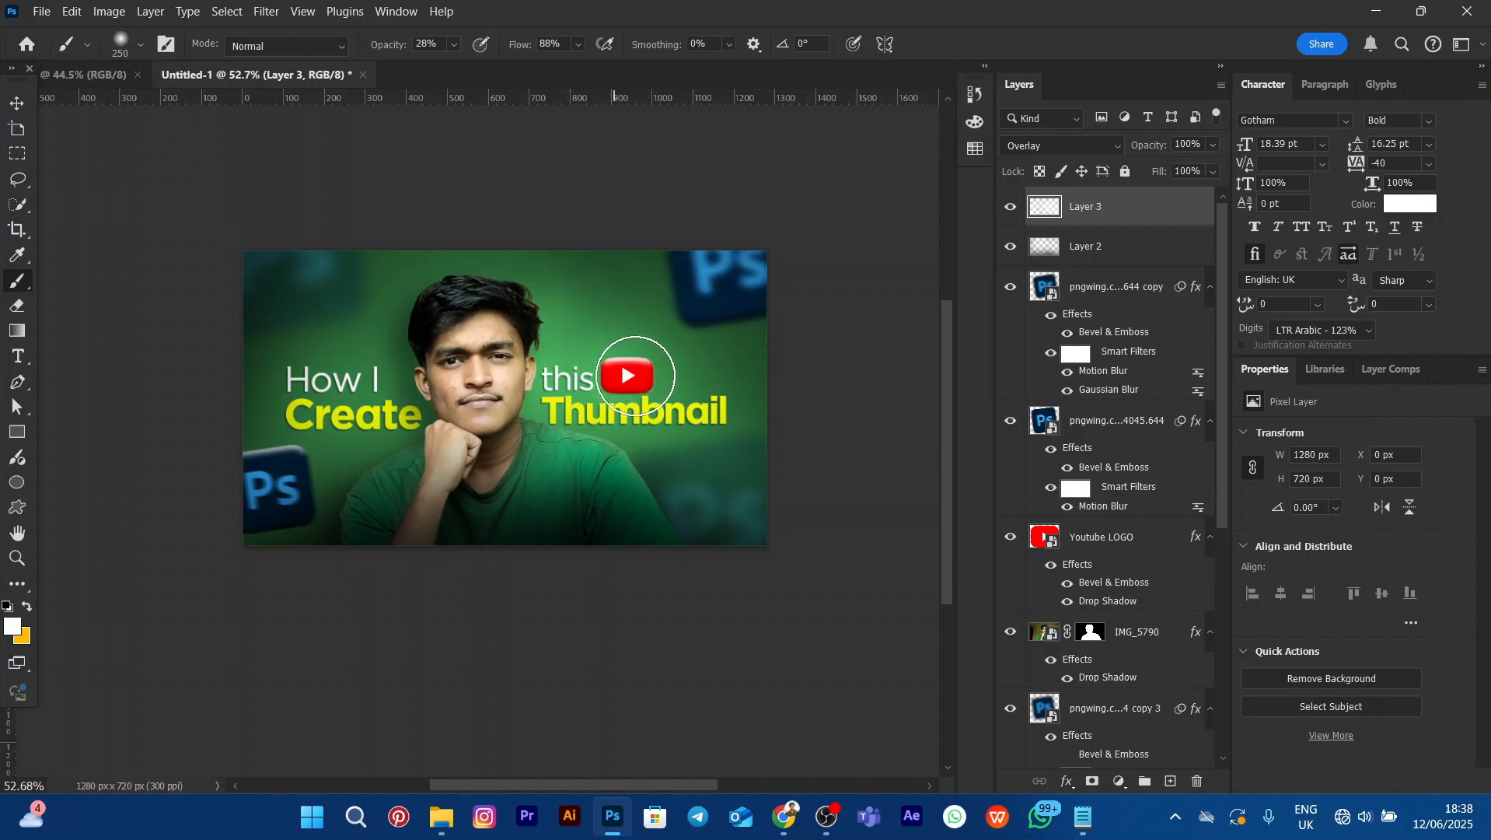
Compare the thumbnail with and without the white Overlay highlight layer
{"action": "left_click", "coordinate": [1013, 207]}
{"action": "left_click", "coordinate": [1013, 206]}
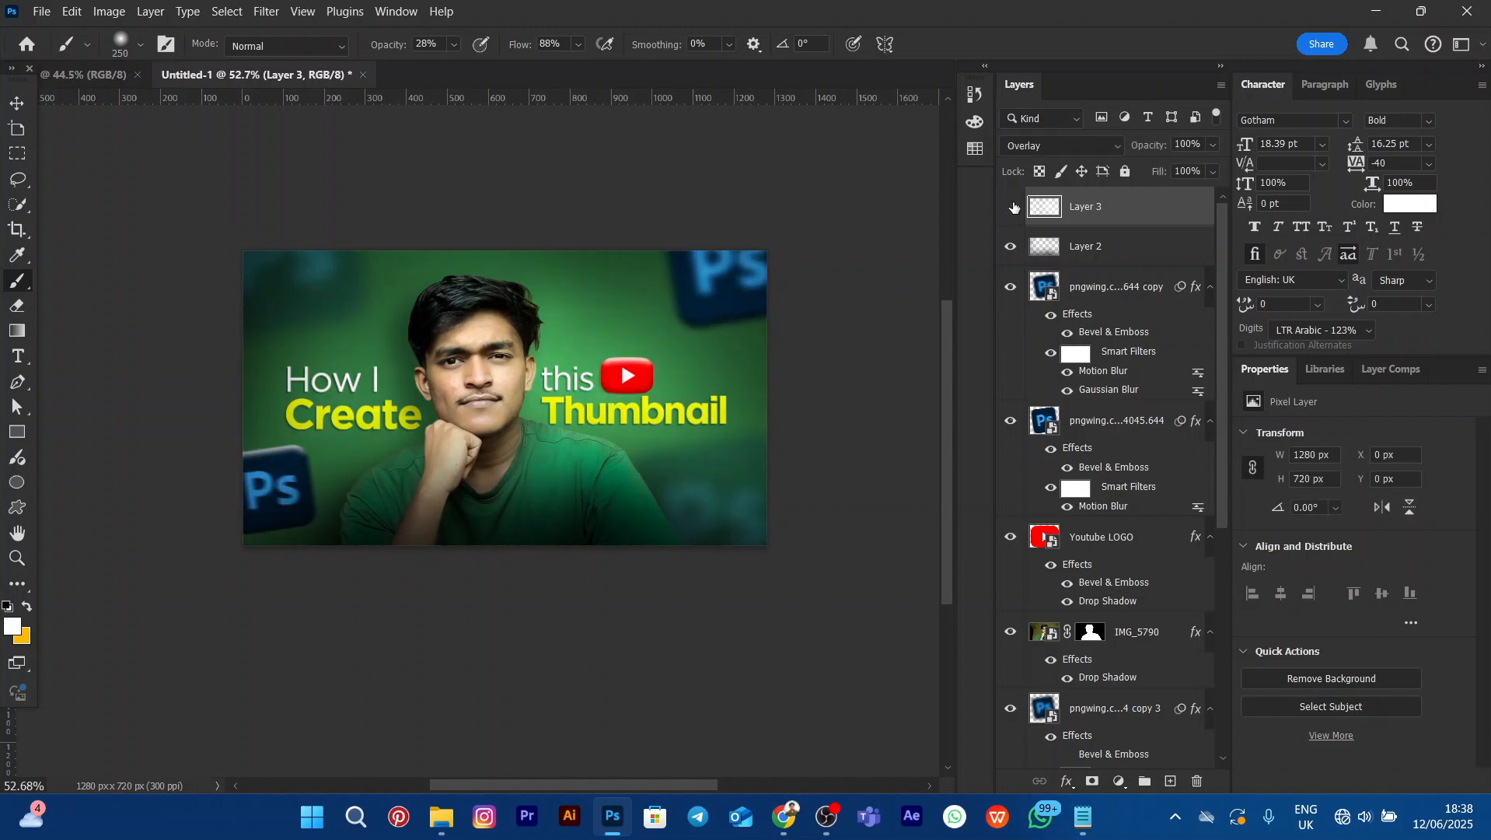
{"action": "left_click", "coordinate": [1013, 206]}
{"action": "left_click", "coordinate": [1013, 206]}
{"action": "left_click", "coordinate": [1013, 206]}
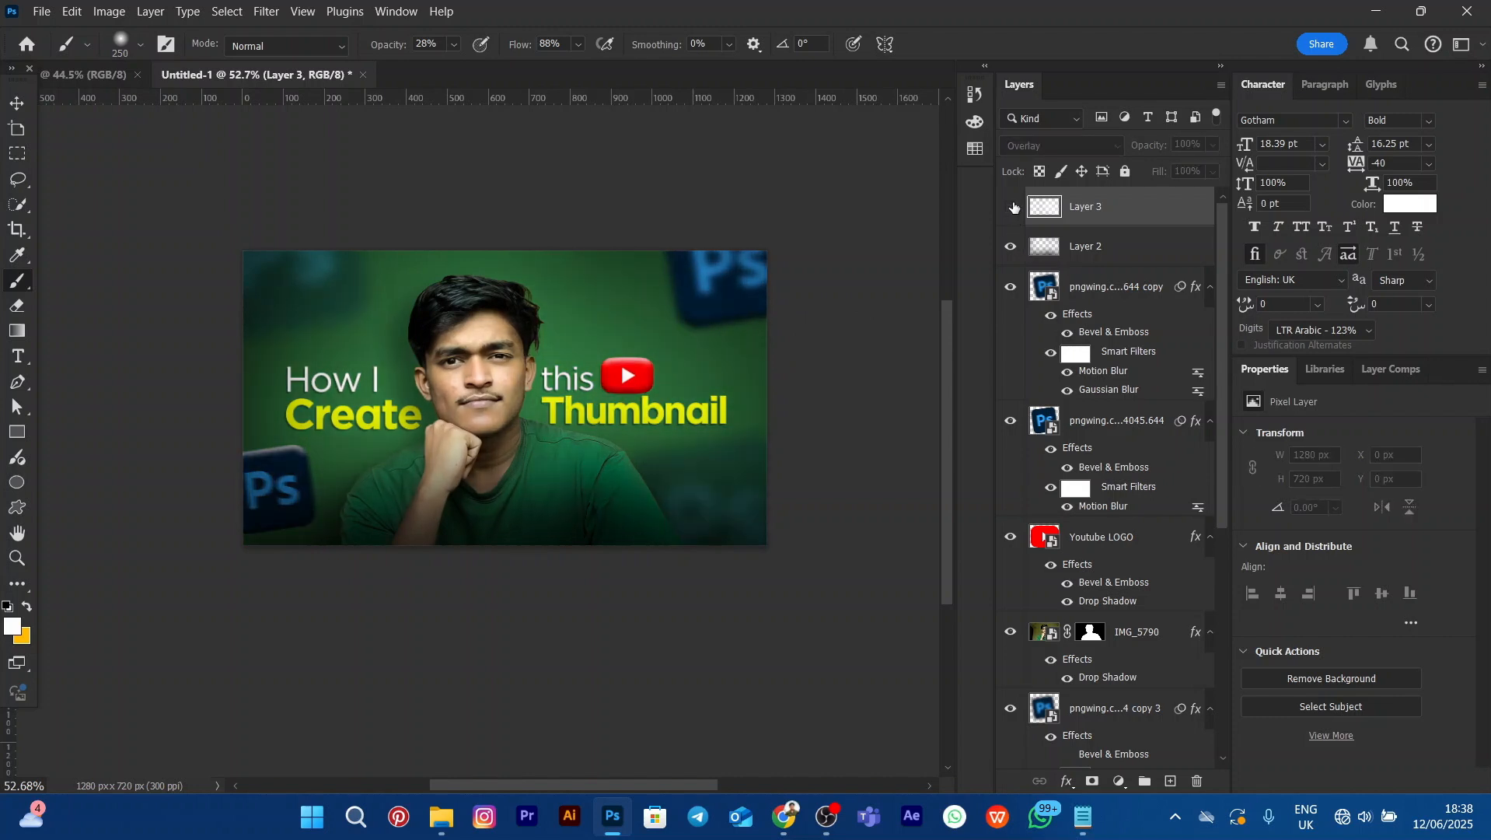
{"action": "left_click", "coordinate": [1013, 206]}
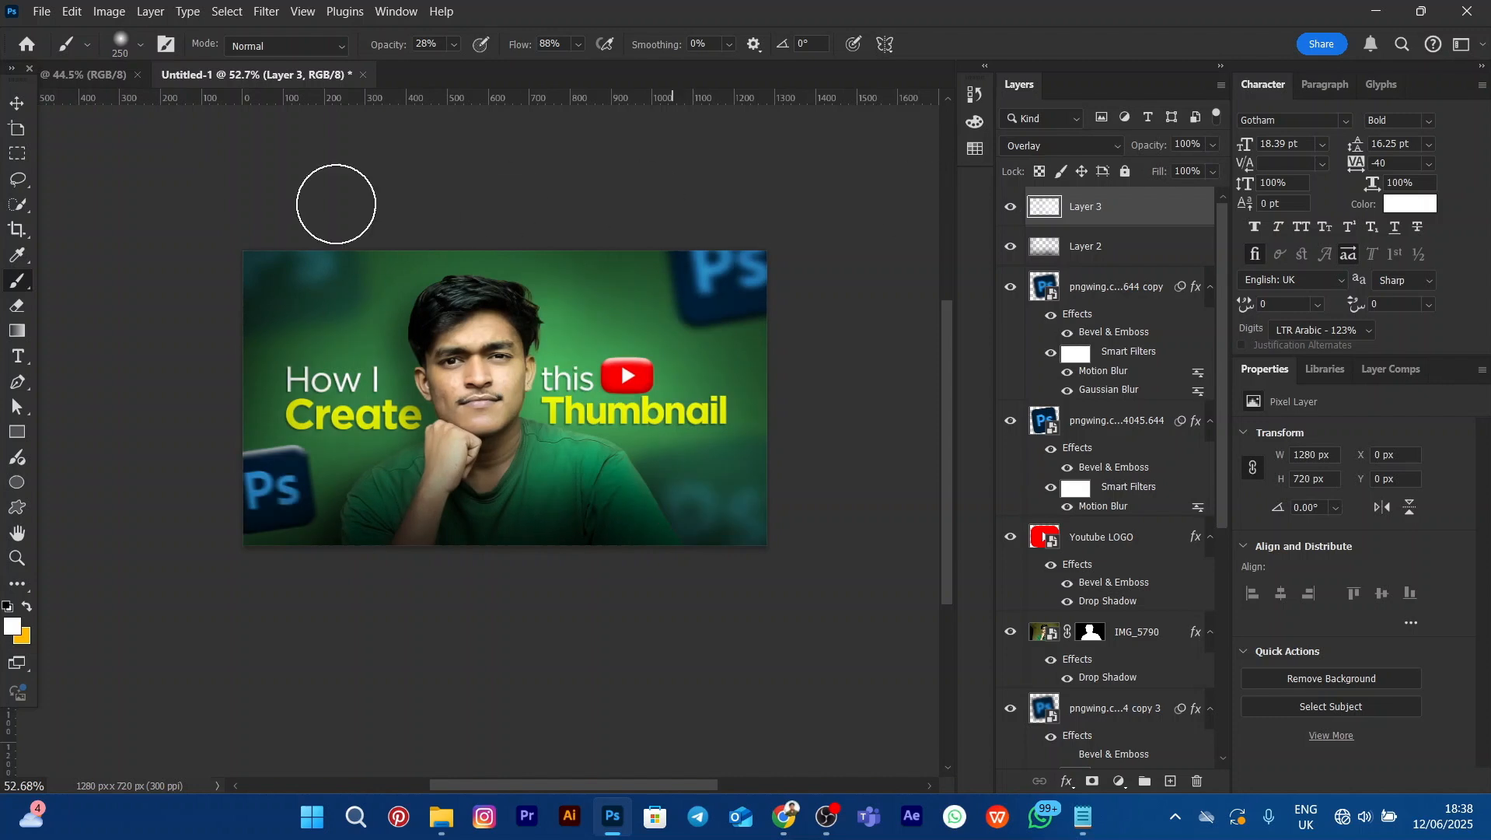
Add a new empty layer above the white Overlay highlight layer and sample a very dark green from the thumbnail as foreground colour
{"action": "left_click", "coordinate": [19, 103]}
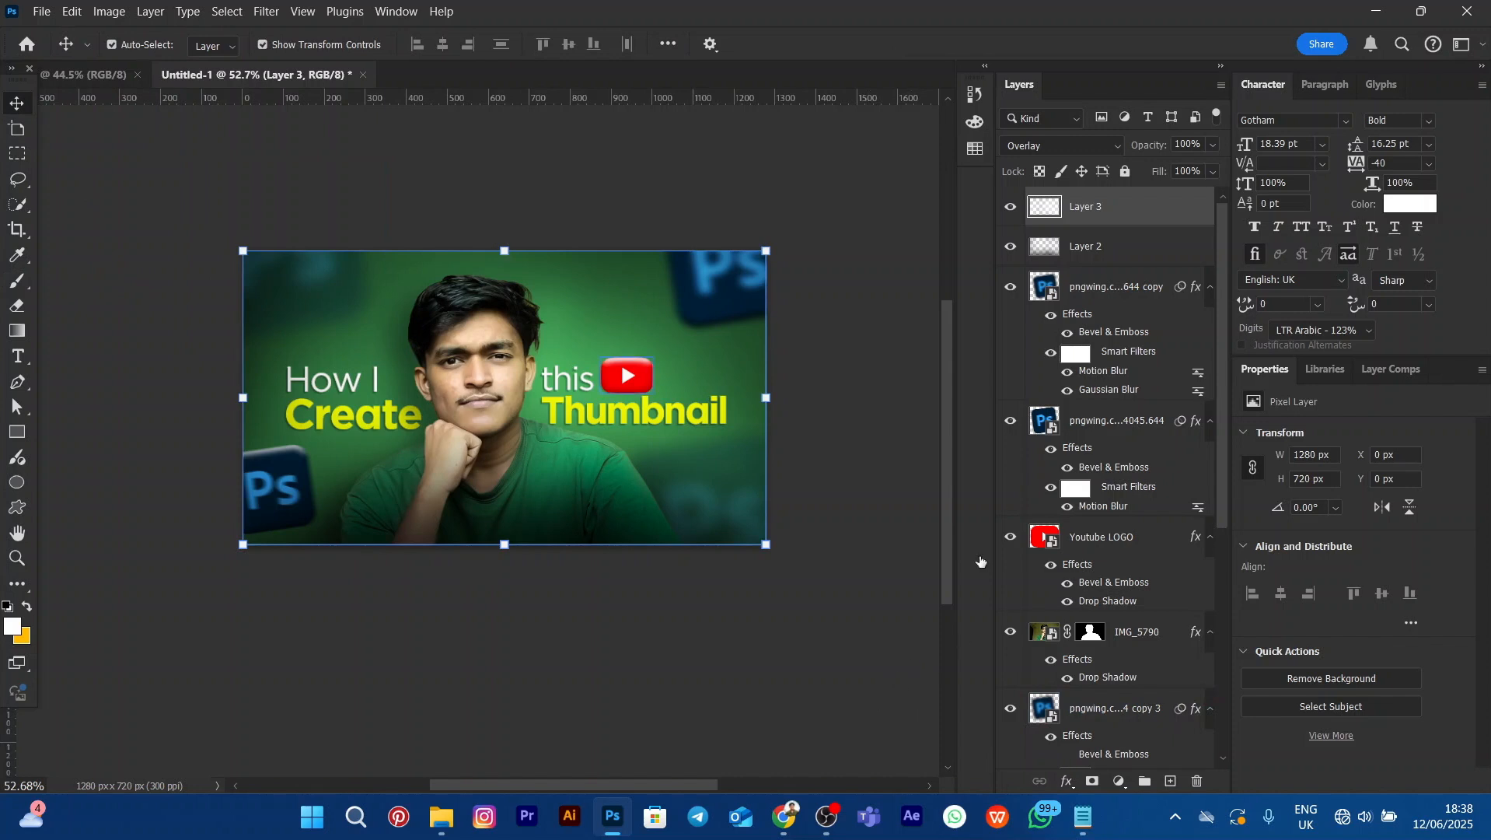
{"action": "left_click", "coordinate": [864, 495]}
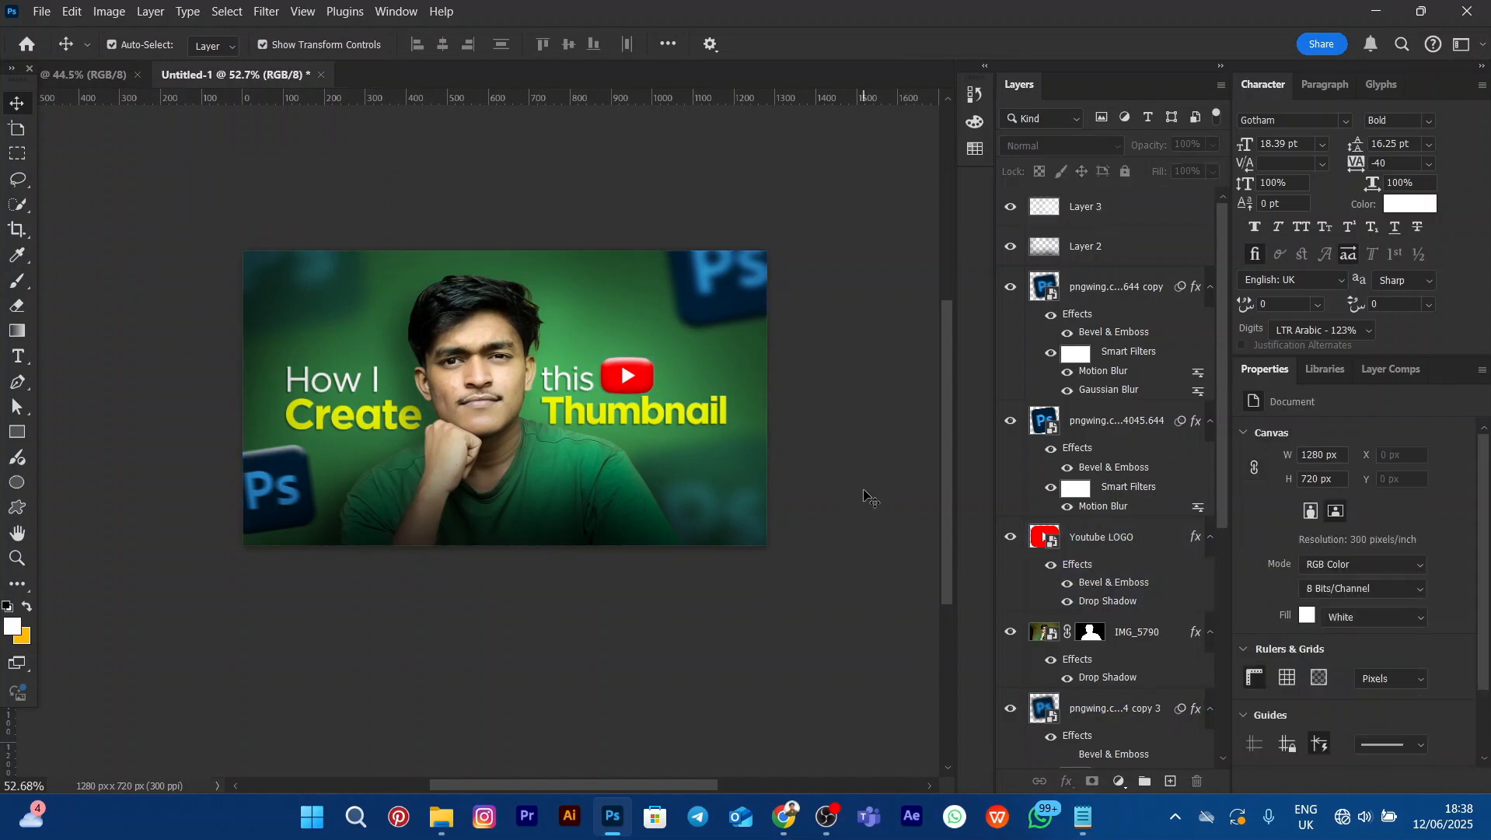
{"action": "left_click", "coordinate": [1086, 207]}
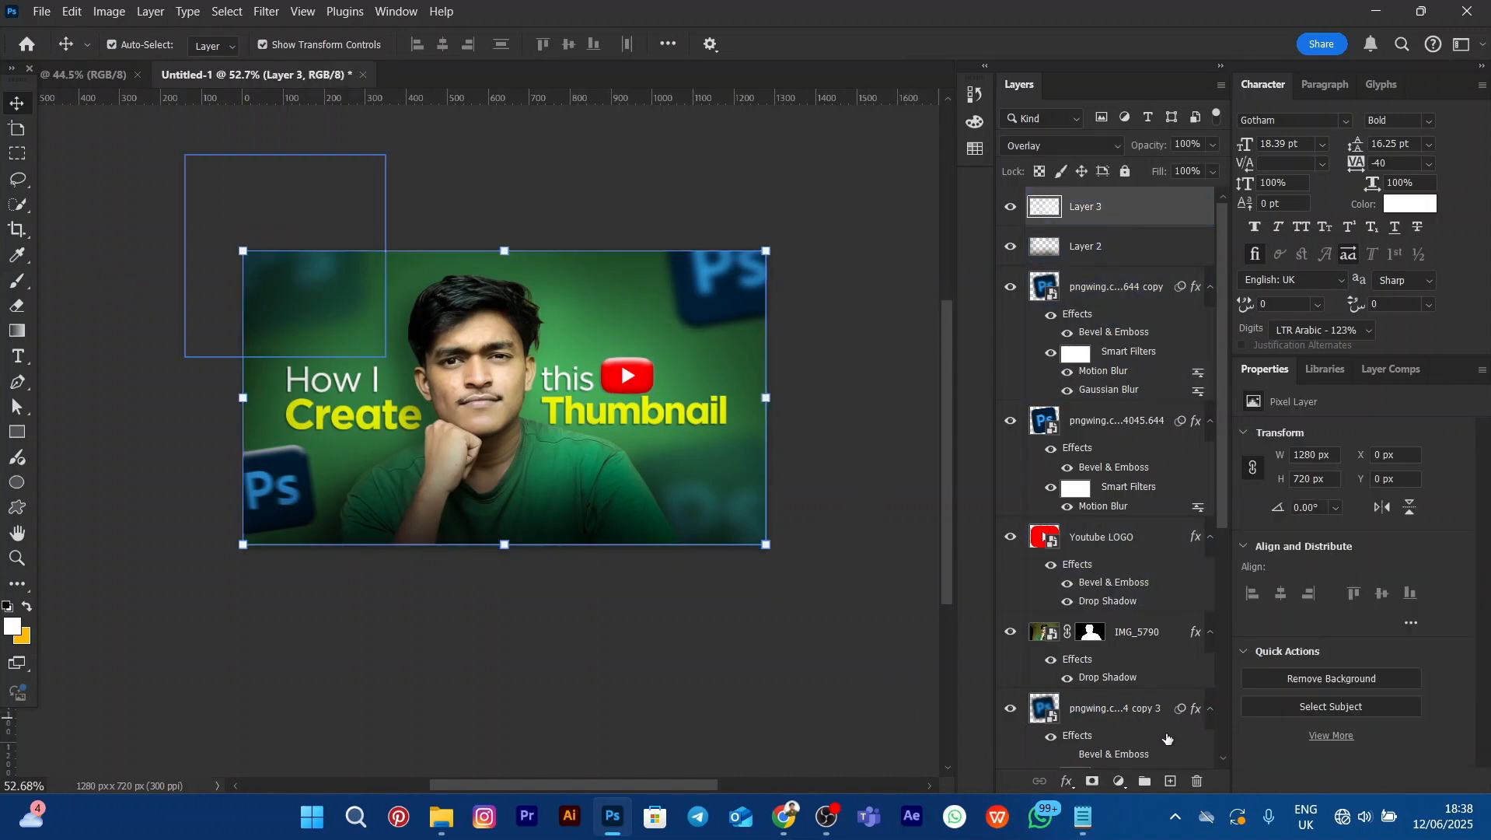
{"action": "left_click", "coordinate": [1171, 781]}
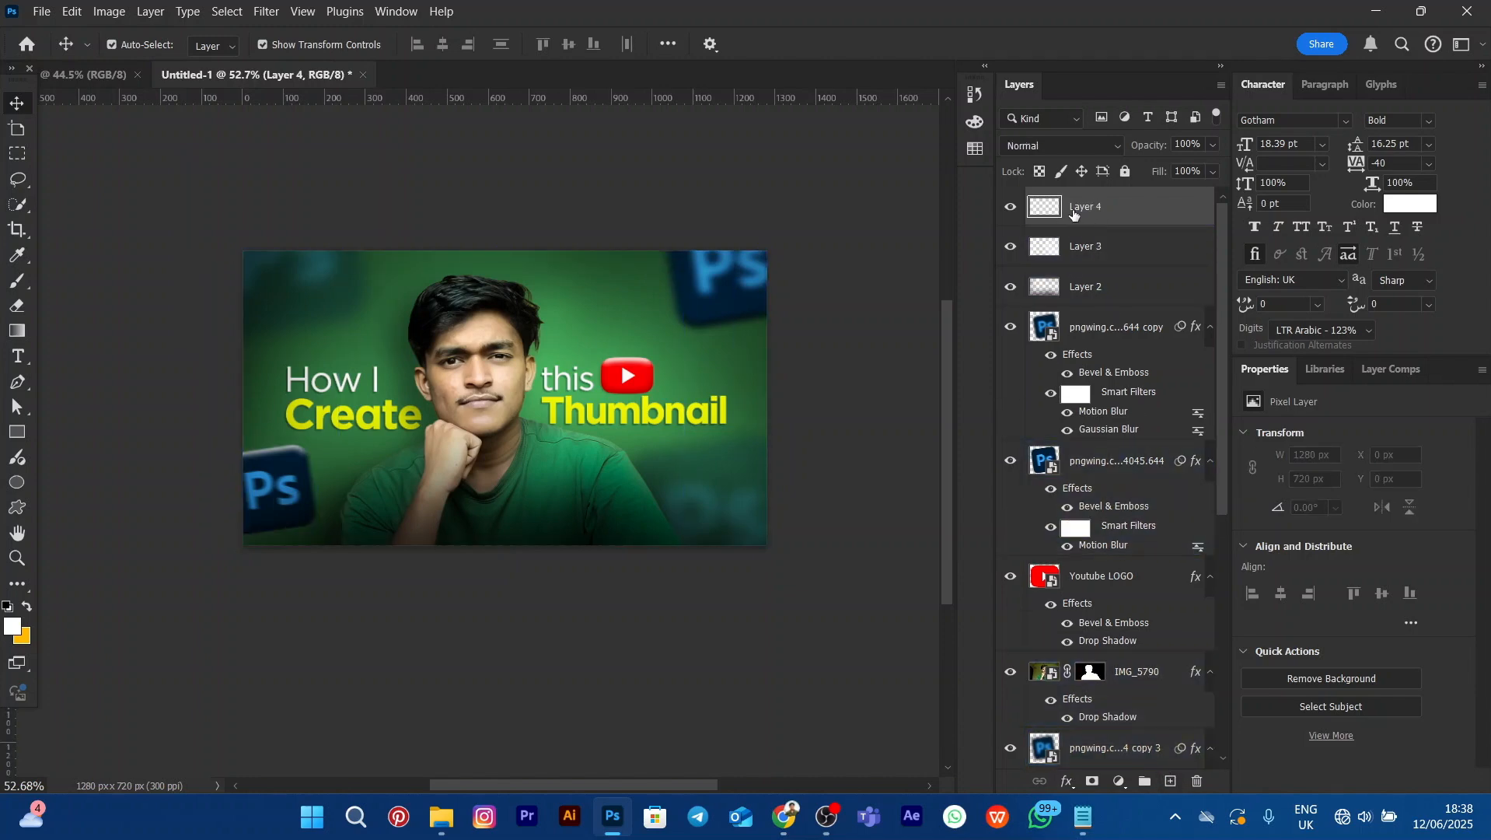
{"action": "left_click", "coordinate": [12, 628]}
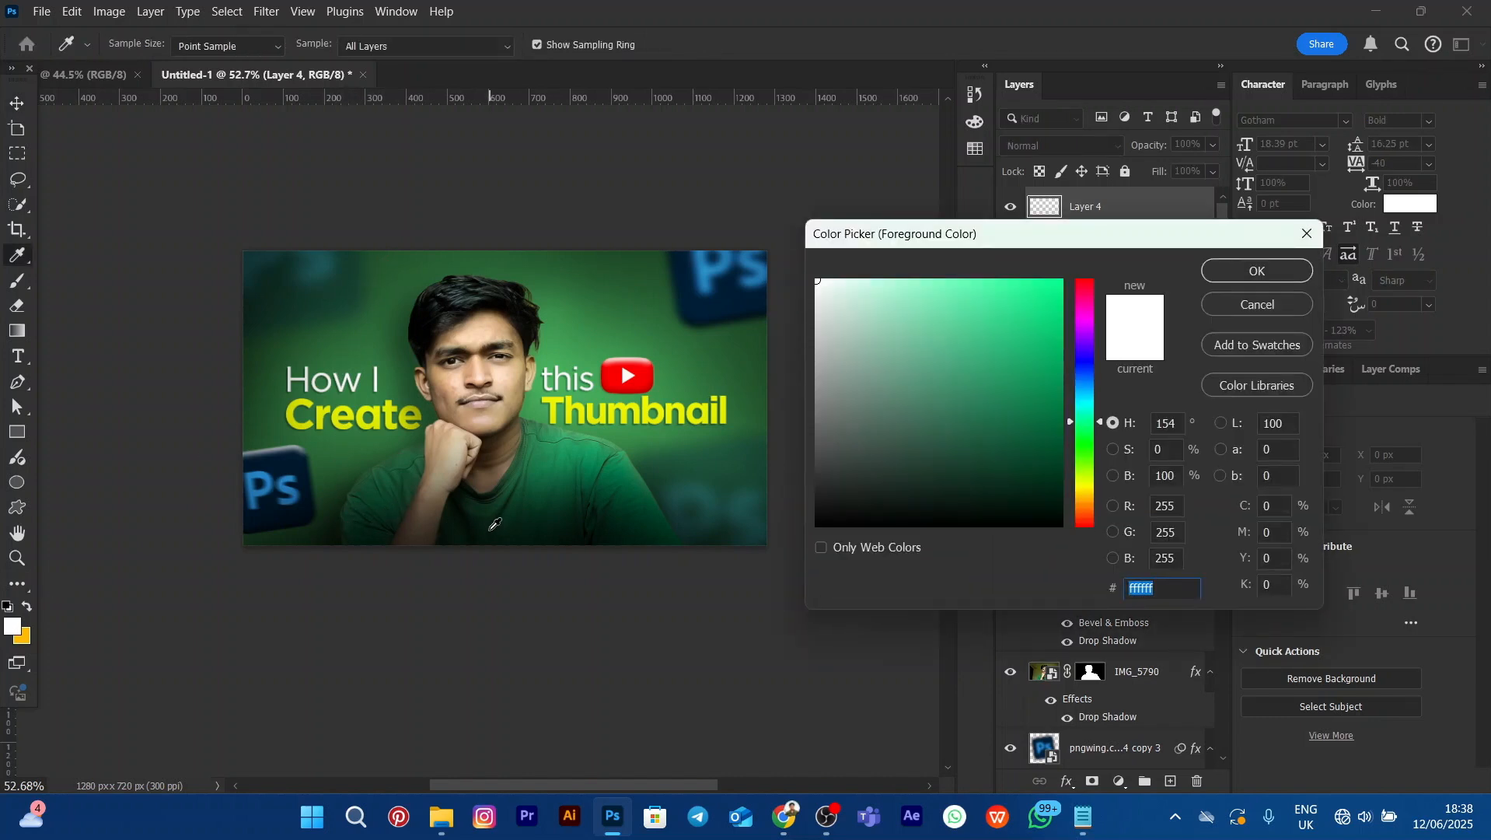
{"action": "left_click", "coordinate": [1227, 274]}
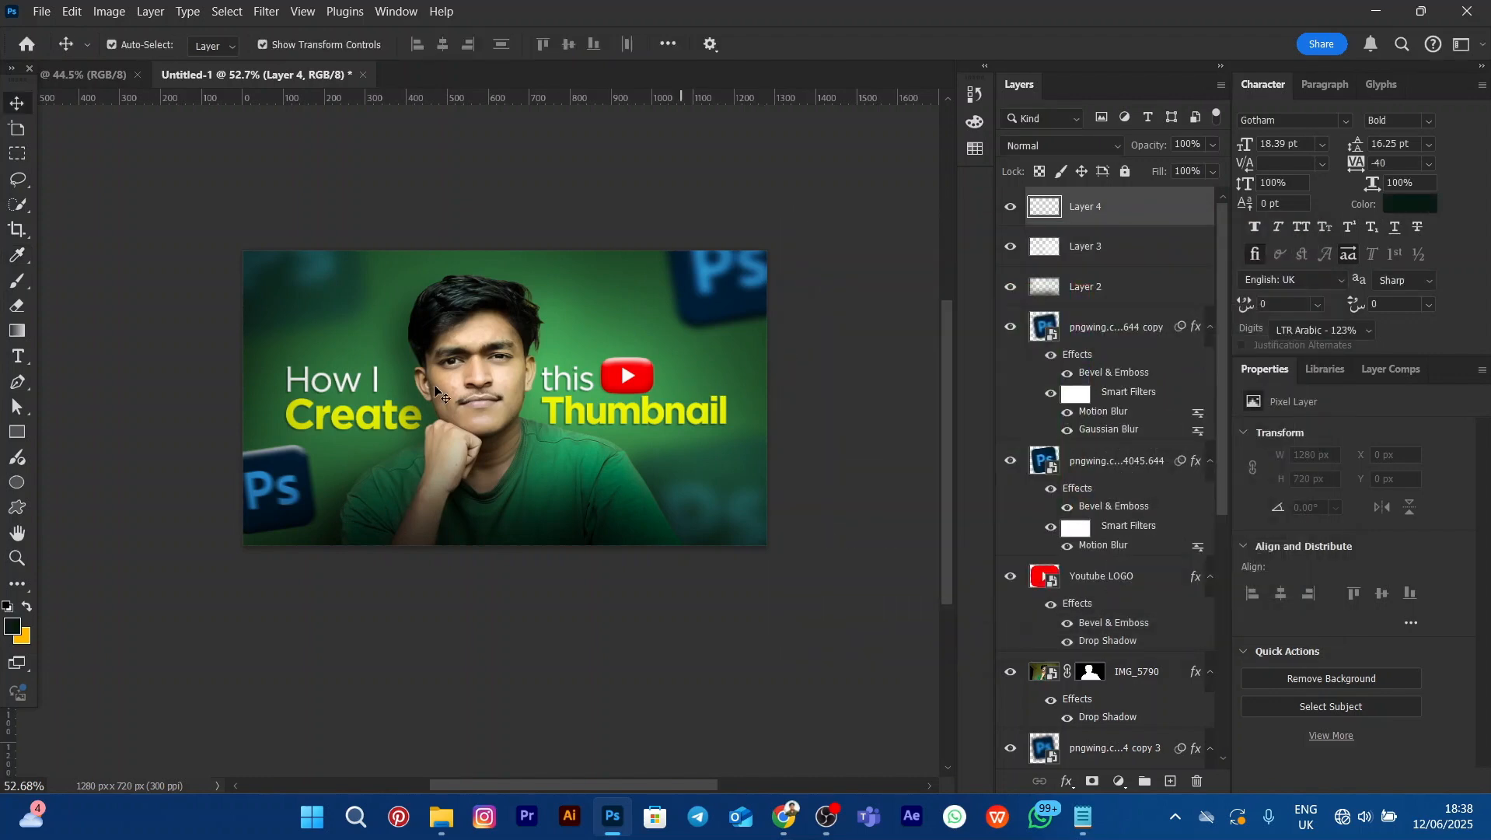
Brush soft dark green shading around the thumbnail's outer edges on the new layer with a 700 px brush
{"action": "left_click", "coordinate": [18, 288]}
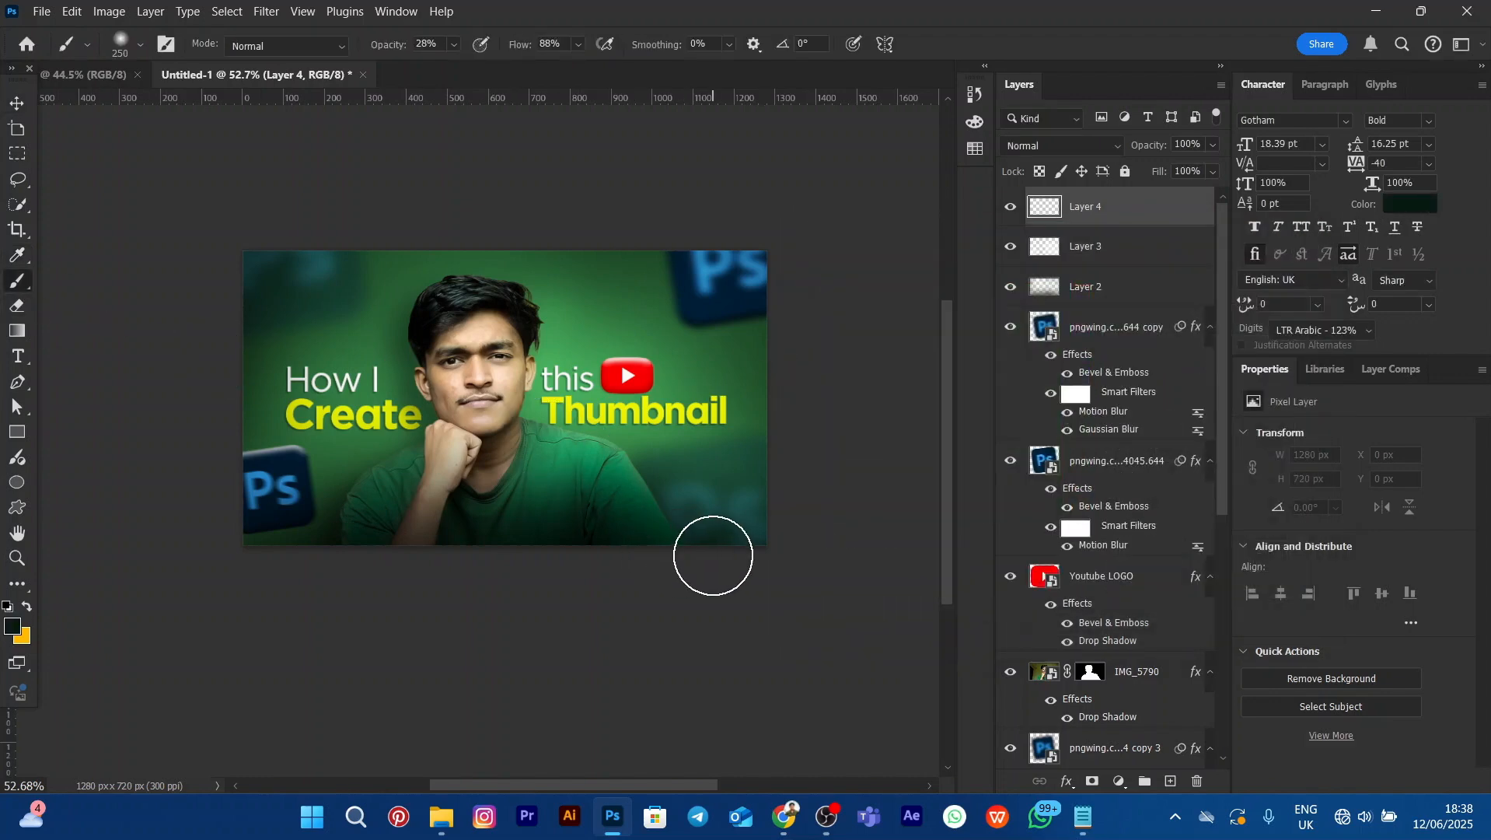
{"action": "key", "text": "bracketright"}
{"action": "key", "text": "bracketright"}
{"action": "key", "text": "bracketright"}
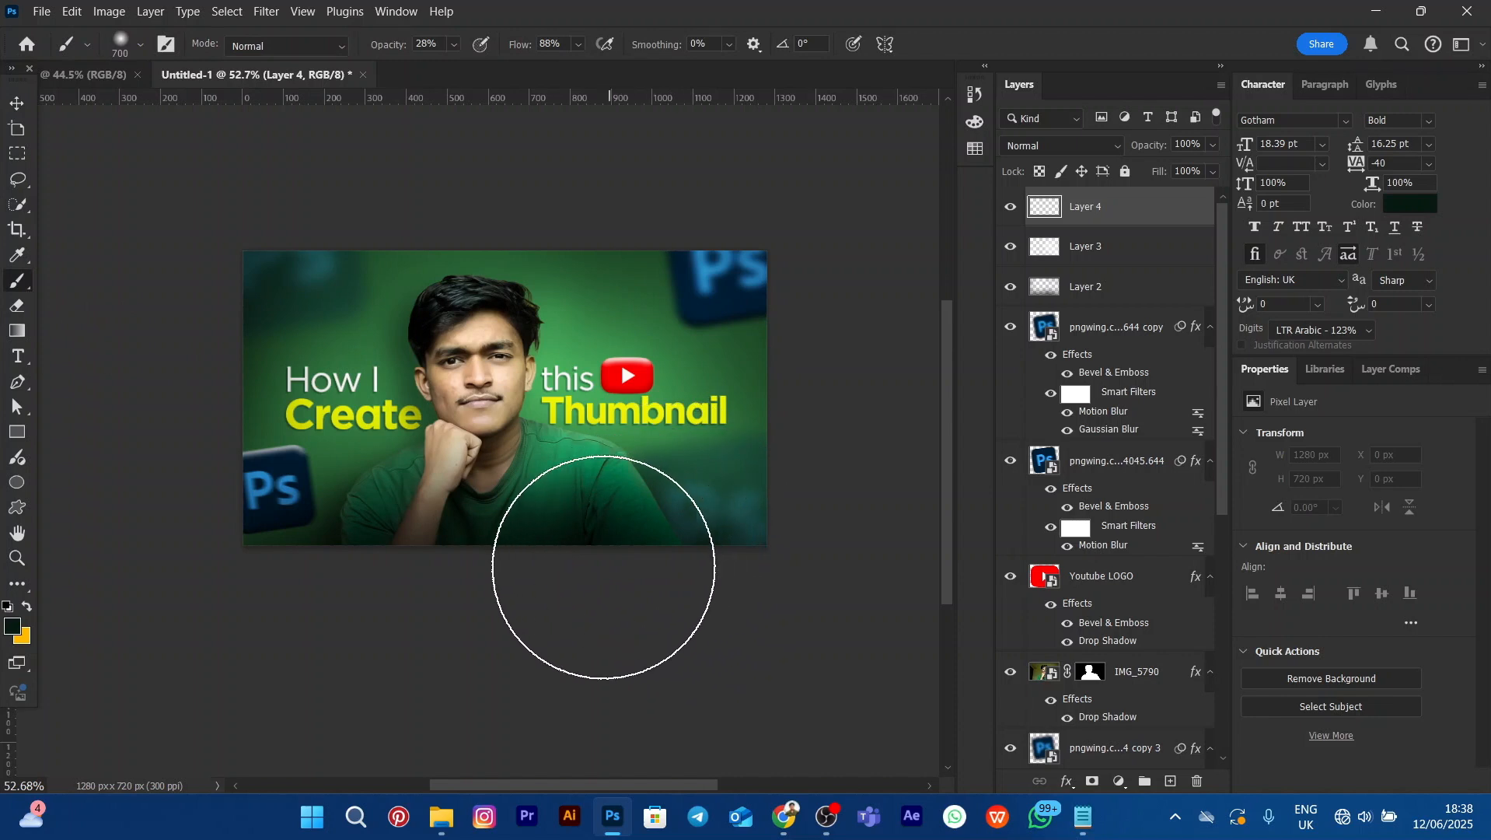
{"action": "left_click", "coordinate": [606, 561]}
{"action": "left_click", "coordinate": [733, 552]}
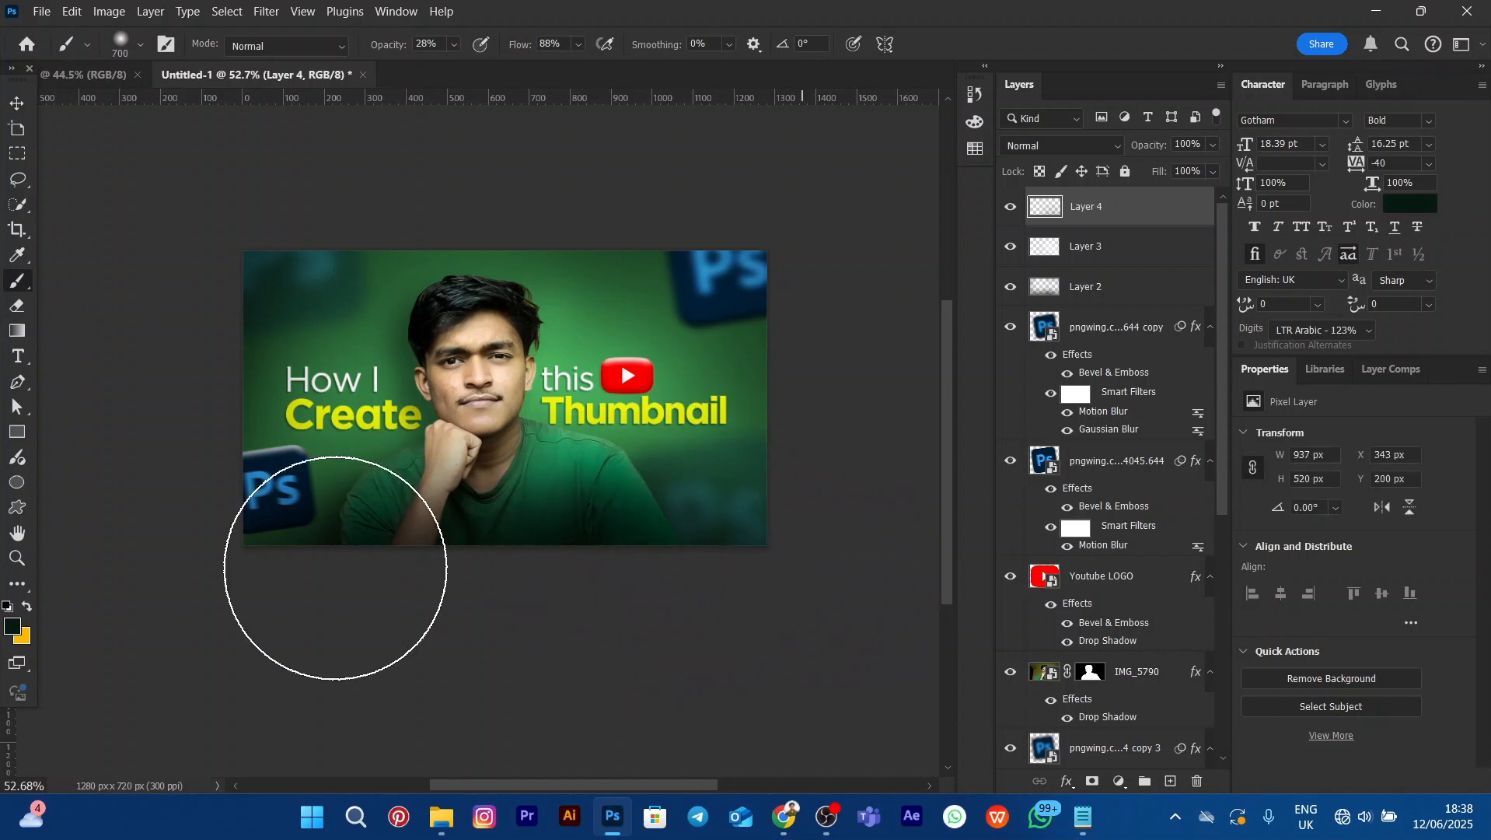
{"action": "left_click", "coordinate": [265, 558]}
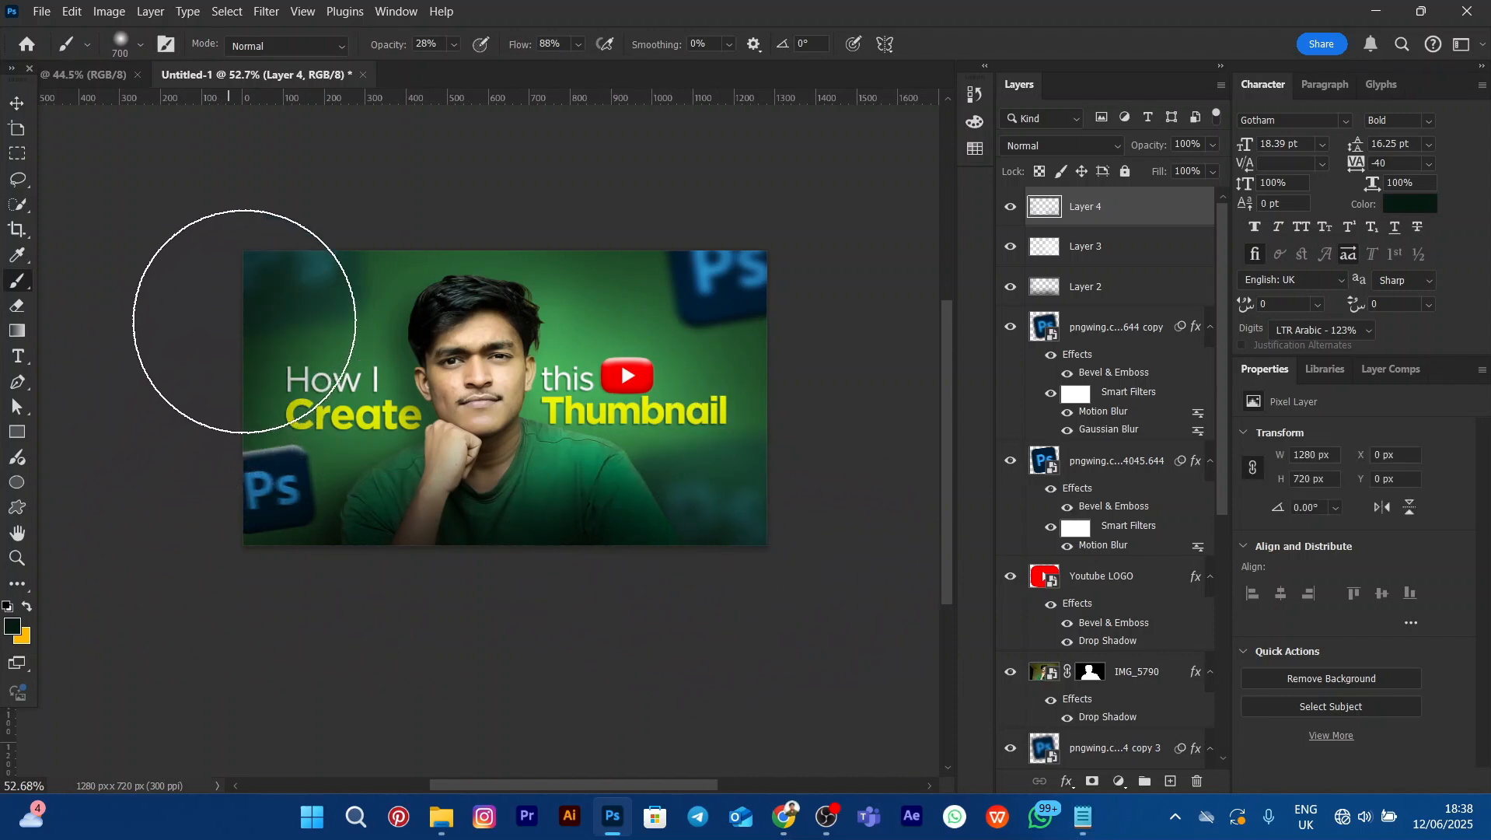
{"action": "left_click", "coordinate": [496, 206]}
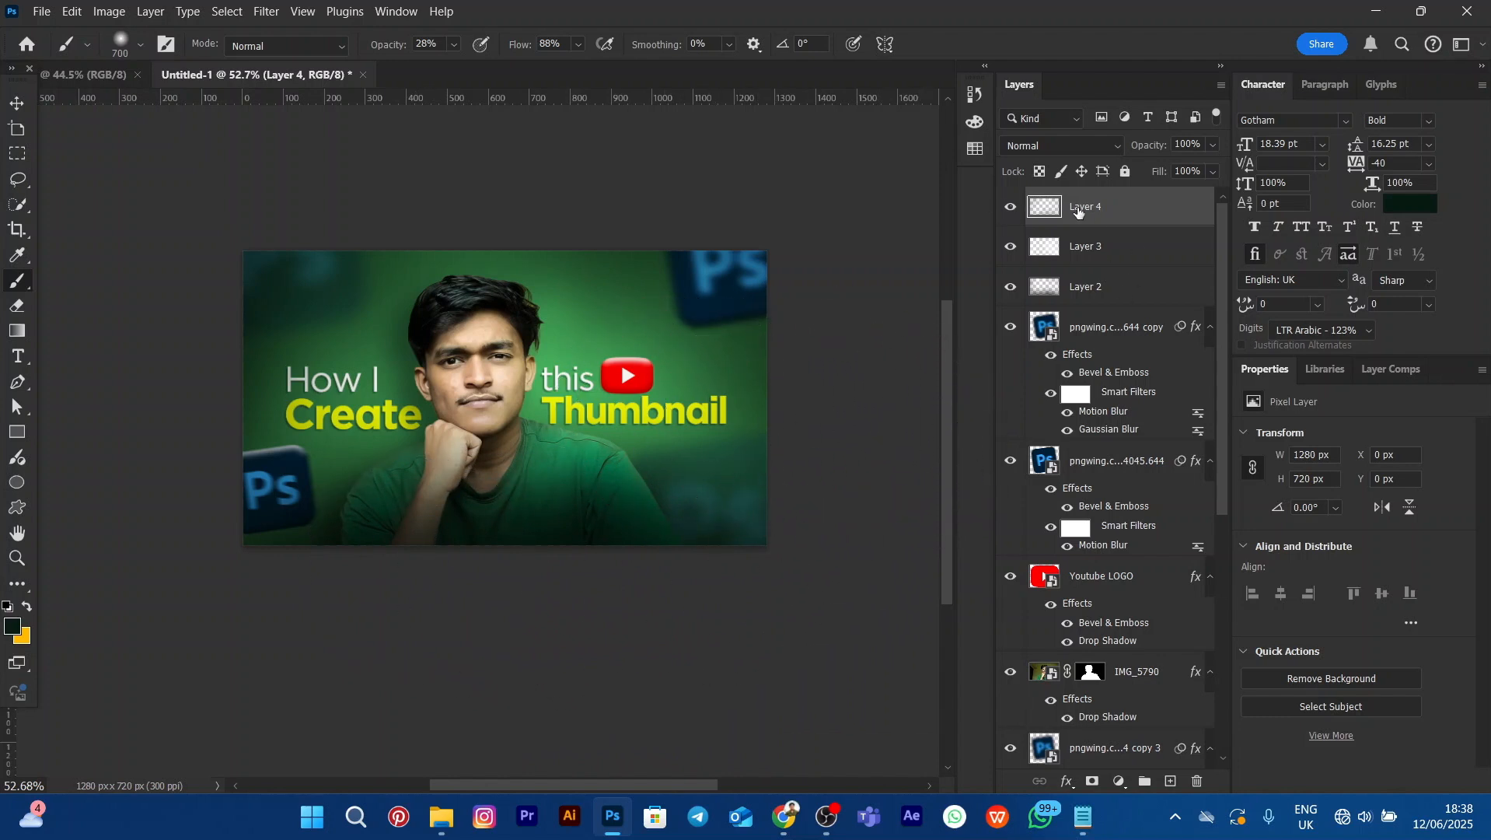
Compare the thumbnail with and without the dark green edge shading, and inspect the whole design fitted to the window
{"action": "left_click", "coordinate": [1012, 210]}
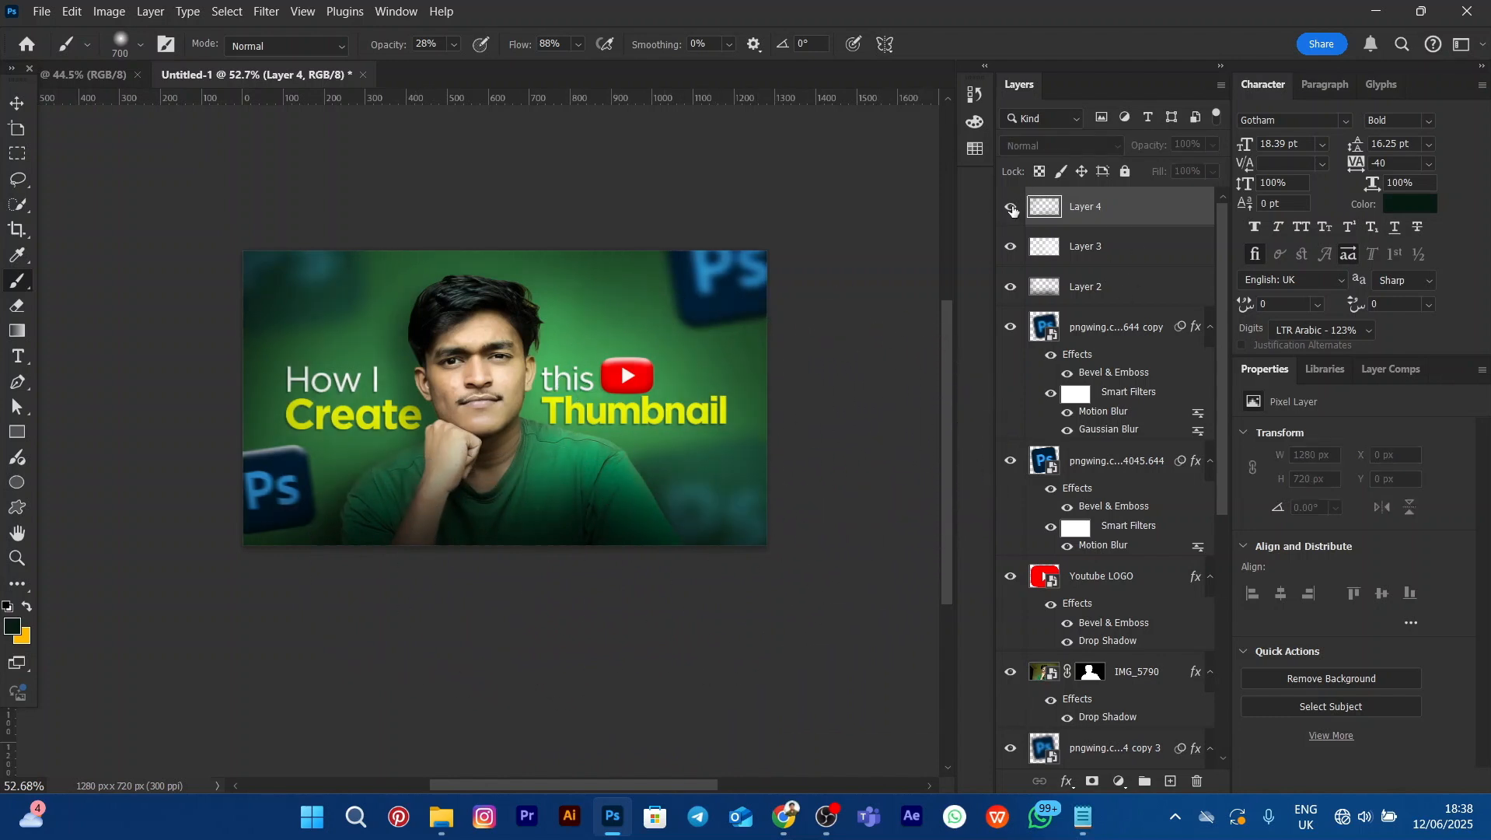
{"action": "left_click", "coordinate": [1011, 207]}
{"action": "left_click", "coordinate": [1011, 207]}
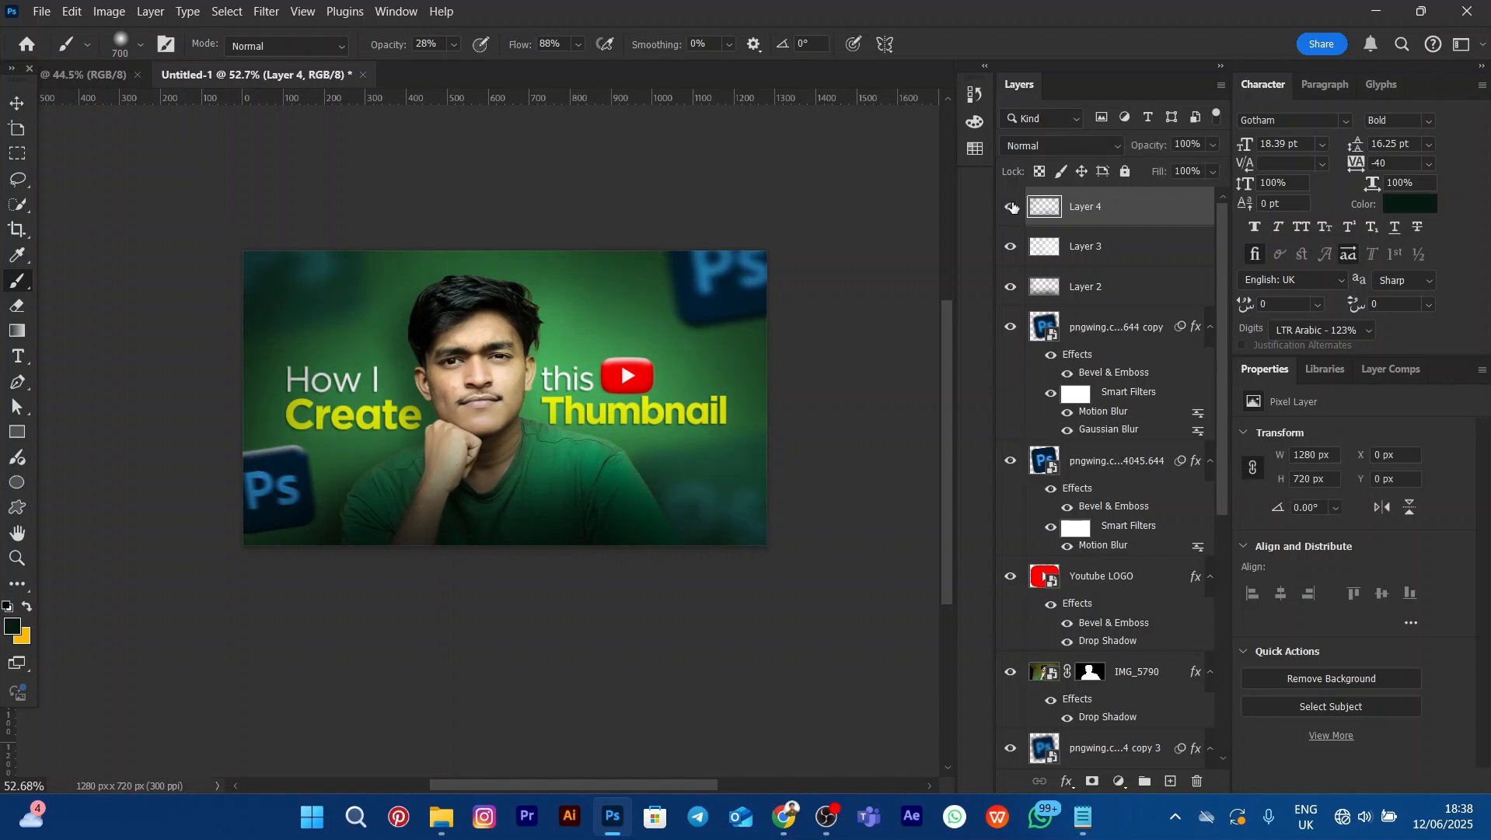
{"action": "left_click", "coordinate": [1012, 207]}
{"action": "left_click", "coordinate": [1011, 207]}
{"action": "left_click", "coordinate": [16, 102]}
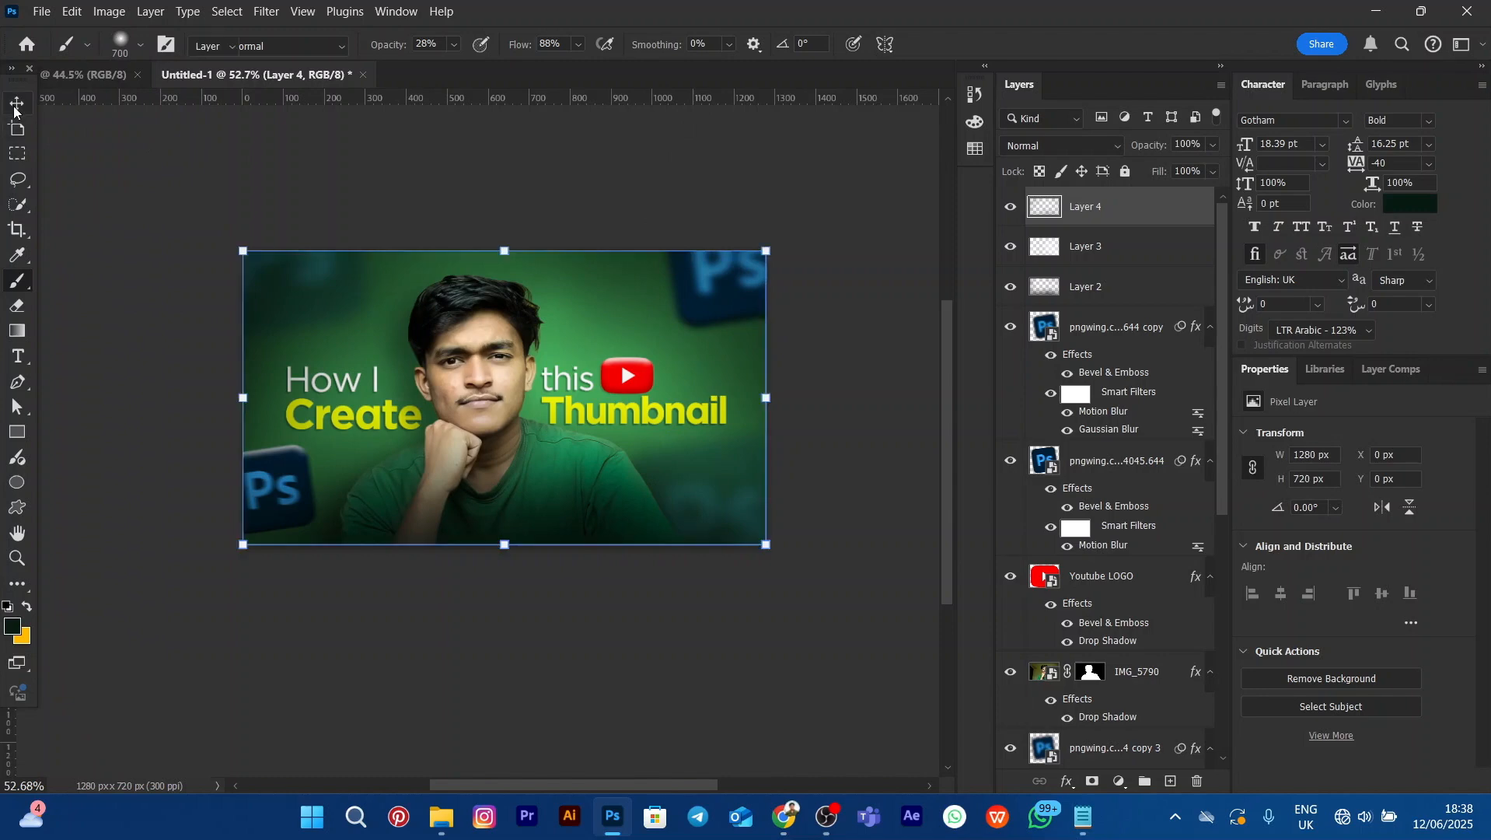
{"action": "left_click", "coordinate": [88, 217]}
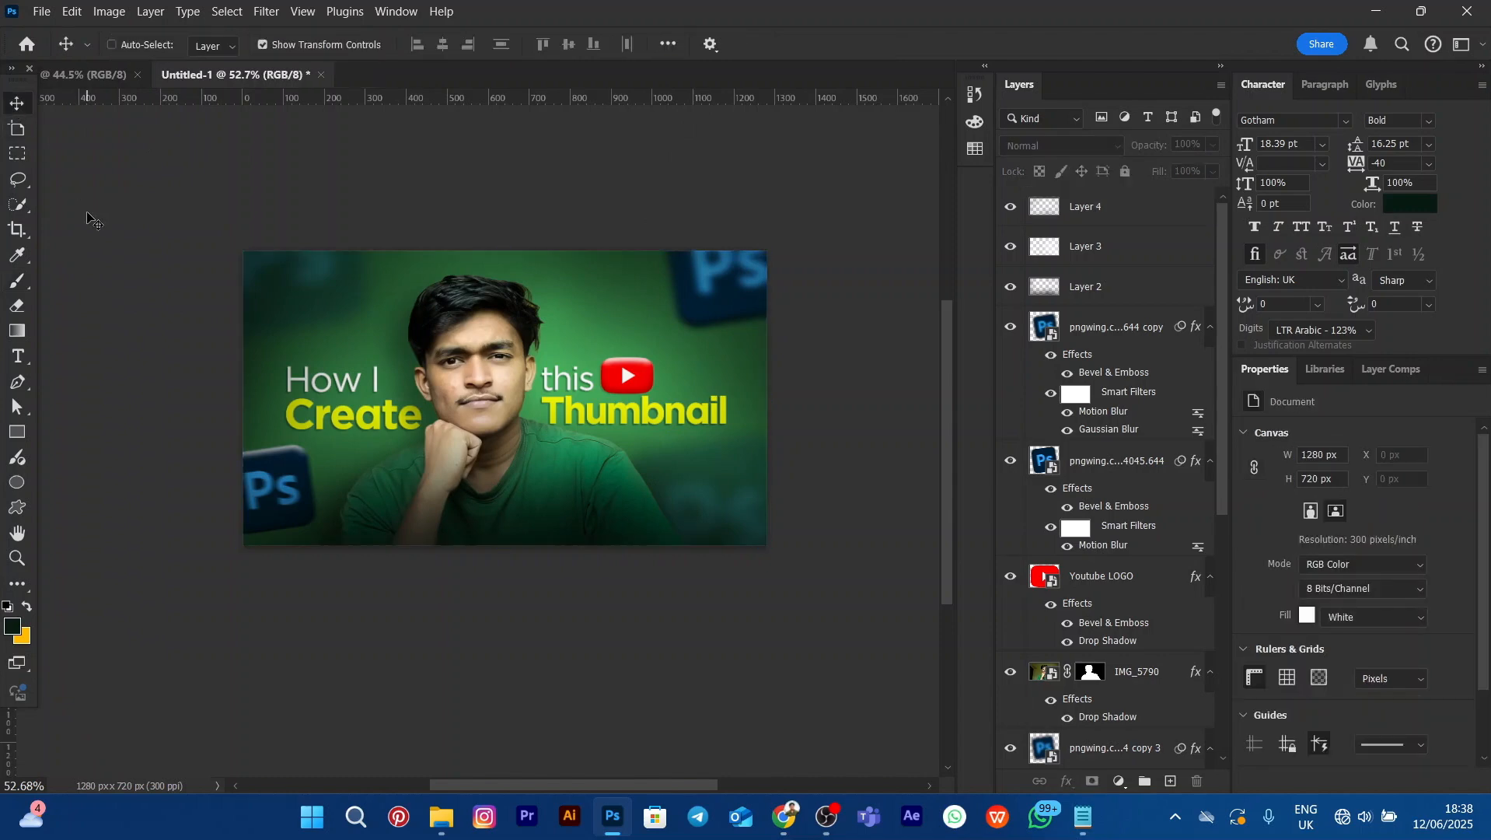
{"action": "key", "text": "ctrl+0"}
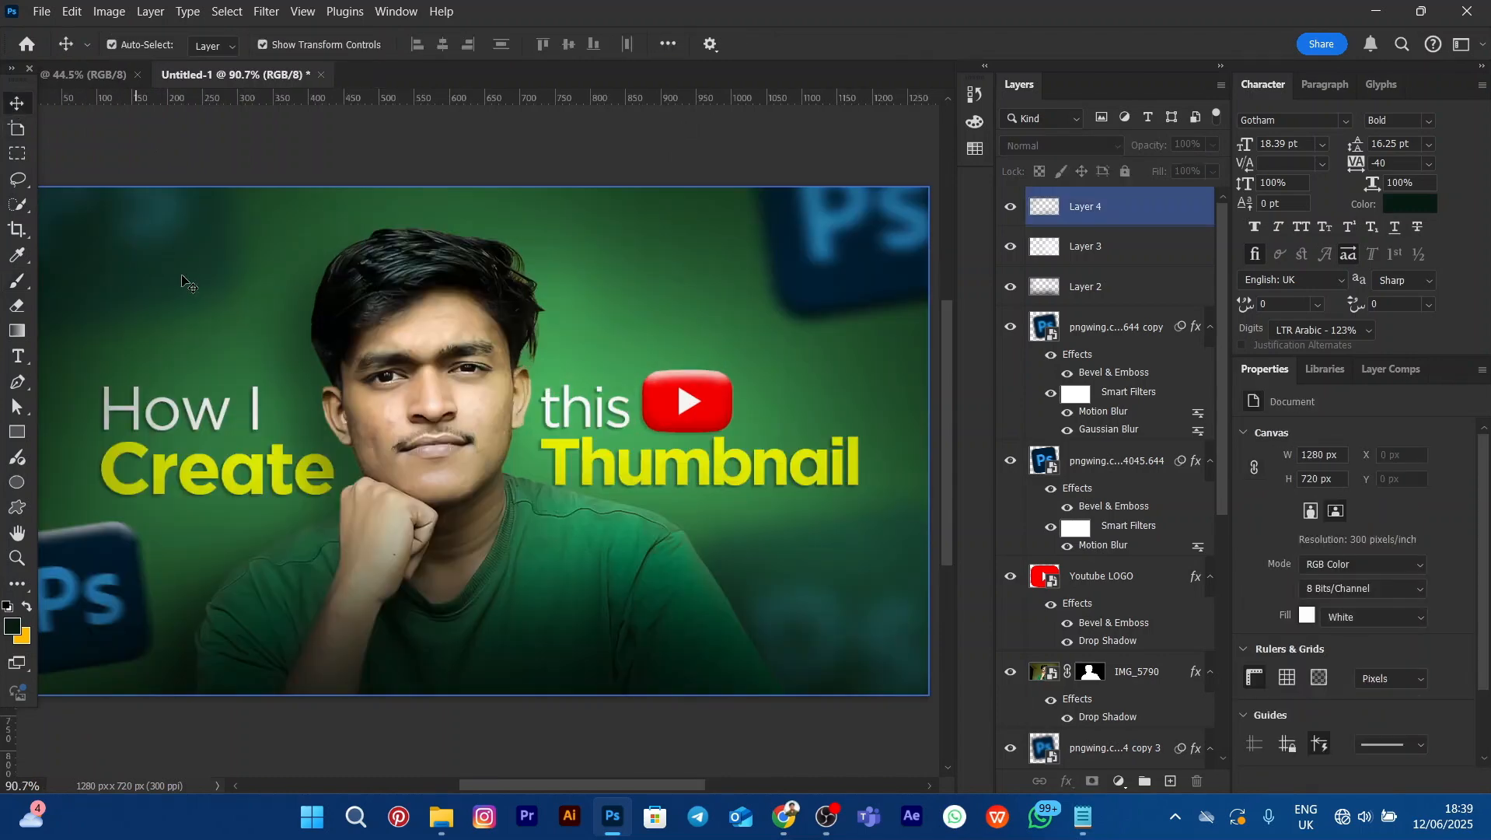
{"action": "scroll", "coordinate": [280, 325], "scroll_direction": "down", "scroll_amount": 1}
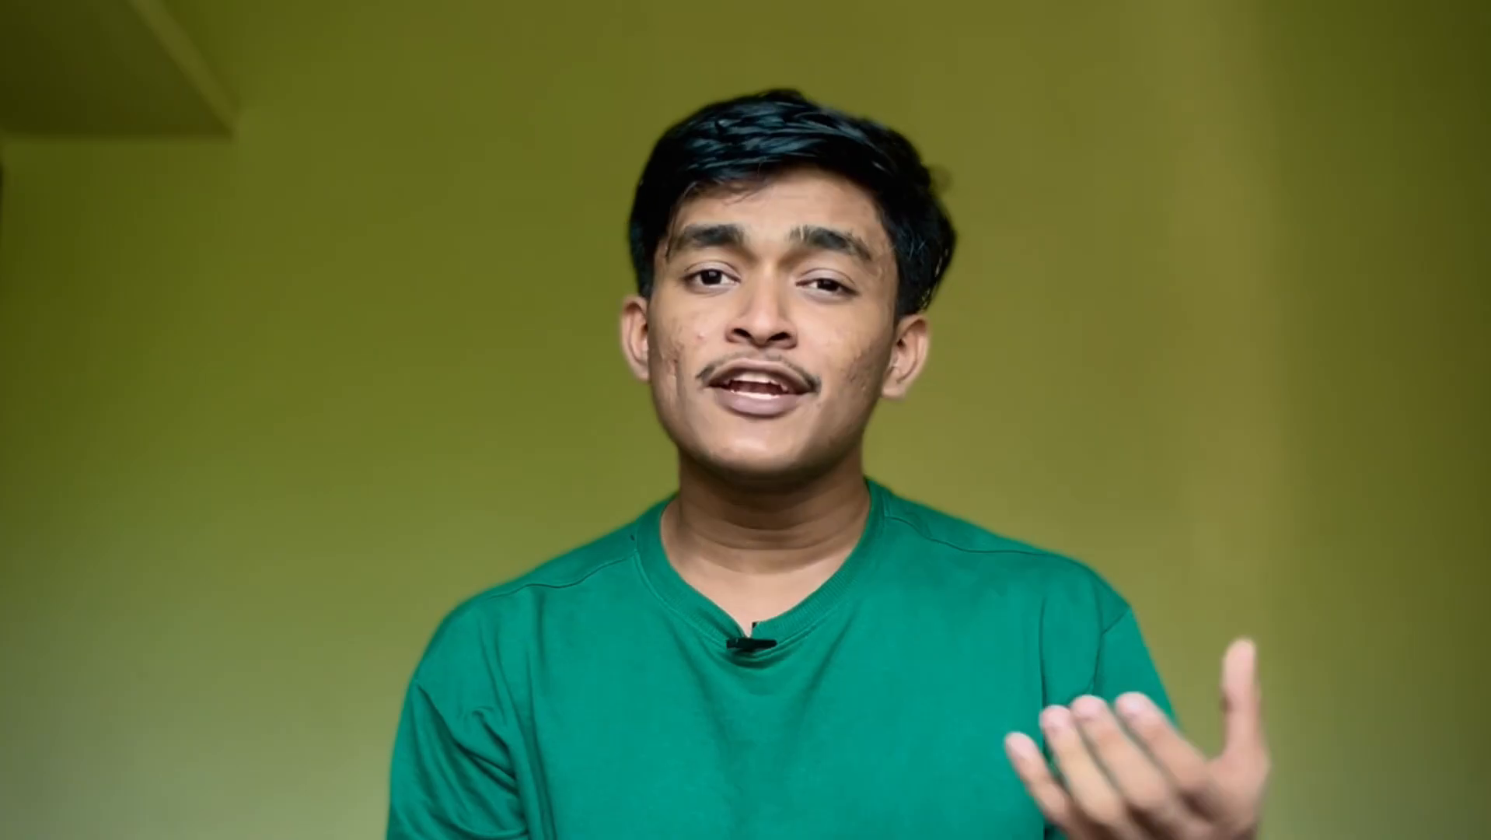